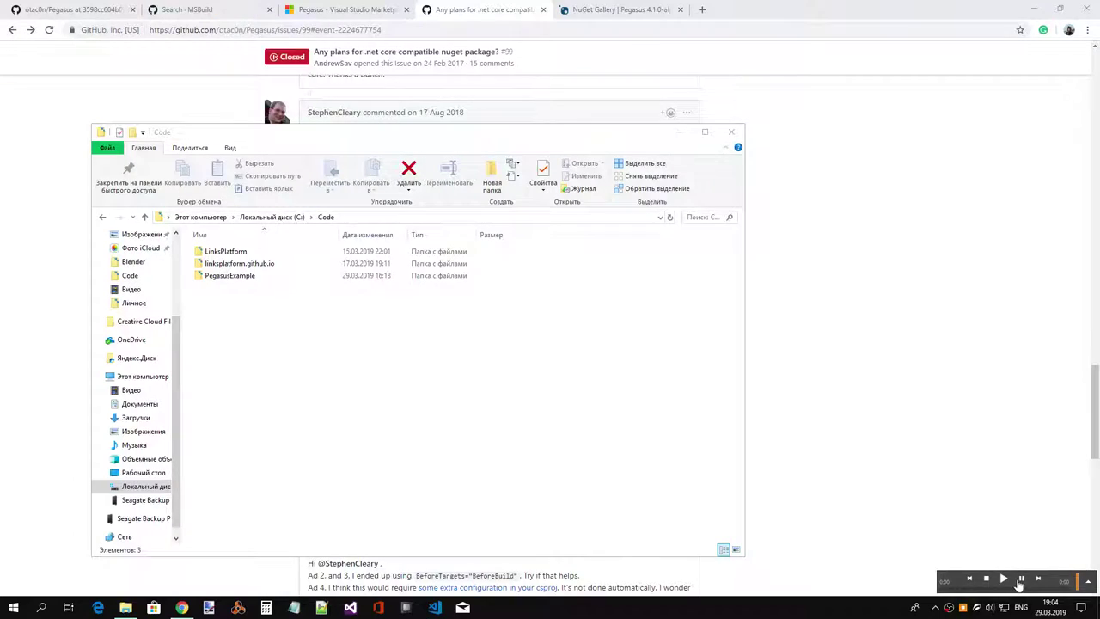
Minimize the Code folder window to reveal the GitHub issue, then bring Visual Studio Code forward
{"action": "left_click", "coordinate": [361, 341]}
{"action": "left_click", "coordinate": [679, 133]}
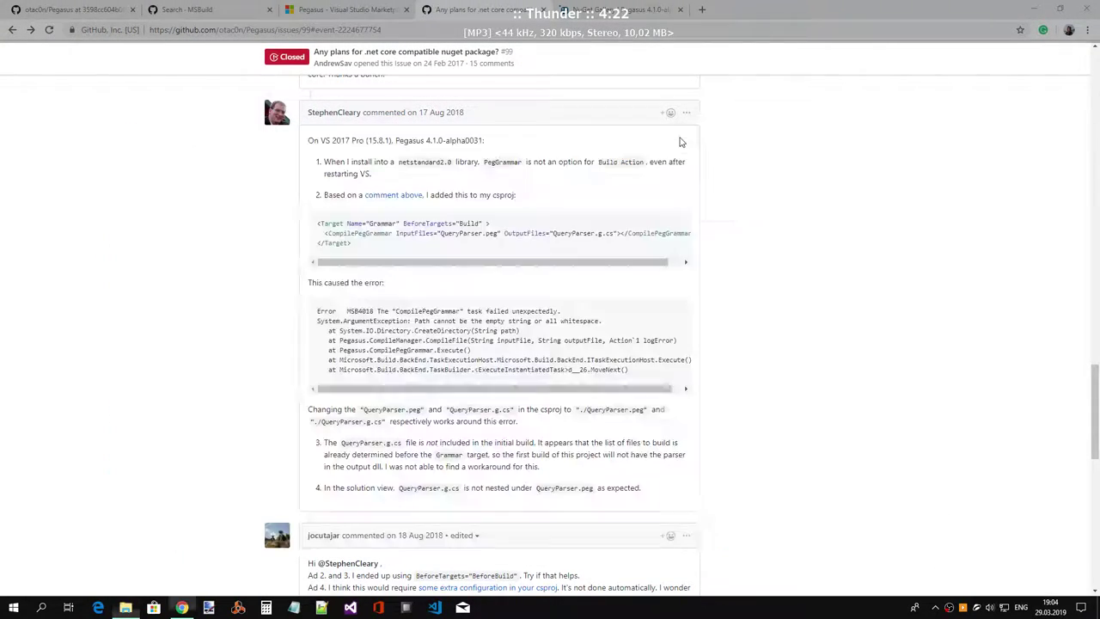
{"action": "left_click", "coordinate": [434, 608]}
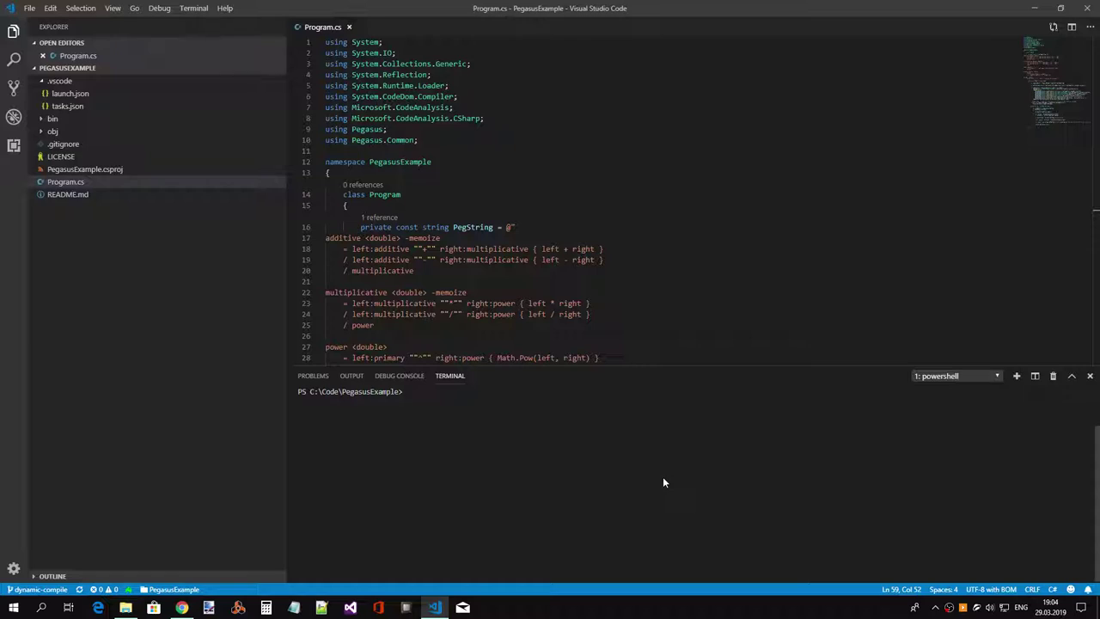
Check out the master branch with 'git checkout master' and clean the build with 'dotnet clean'
{"action": "type", "text": "git "}
{"action": "type", "text": "checkout"}
{"action": "type", "text": " master"}
{"action": "key", "text": "Return"}
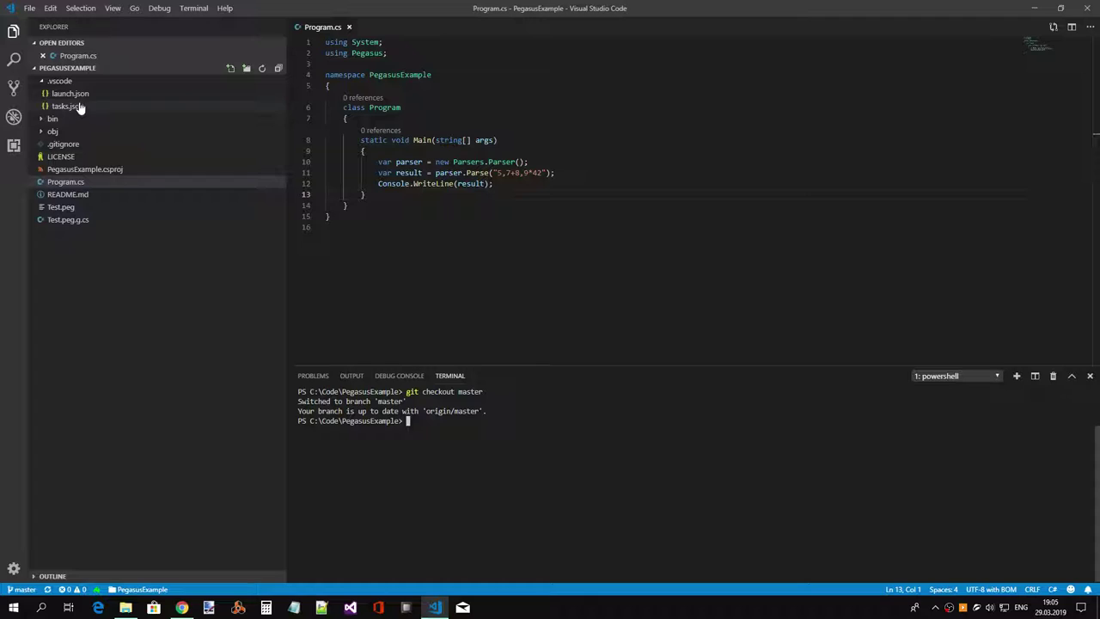
{"action": "left_click", "coordinate": [40, 120]}
{"action": "left_click", "coordinate": [40, 121]}
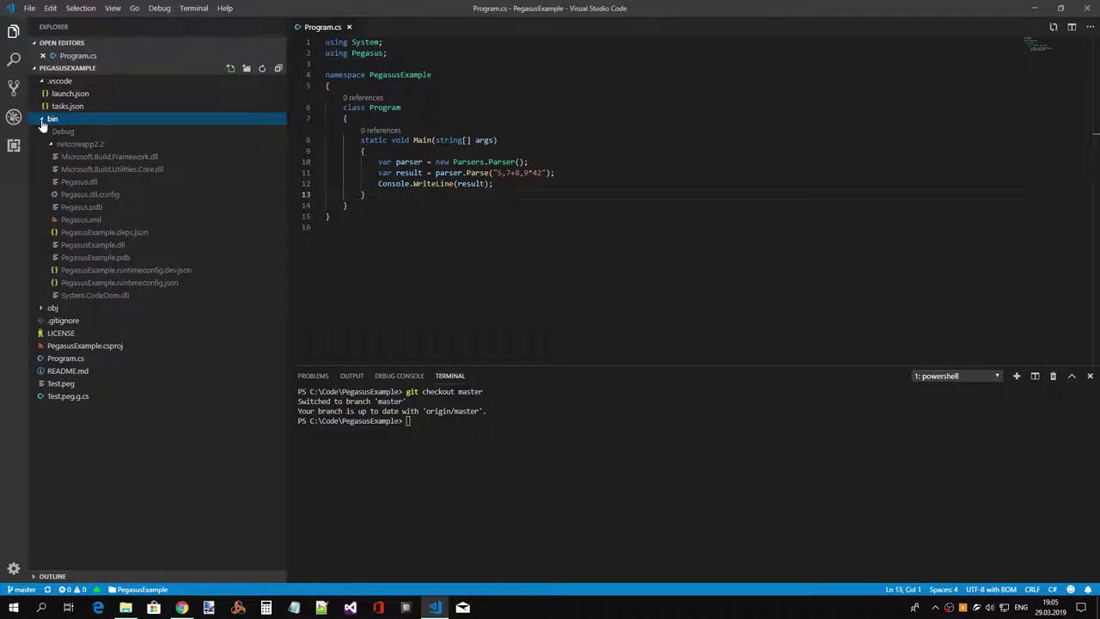
{"action": "type", "text": "dot"}
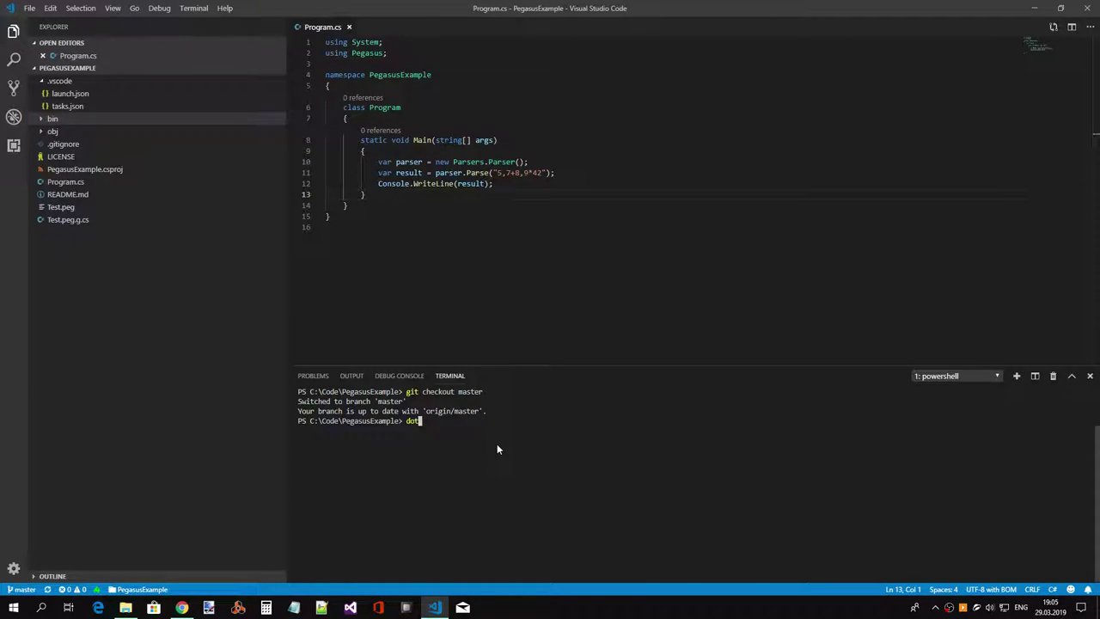
{"action": "type", "text": "net clean"}
{"action": "key", "text": "Return"}
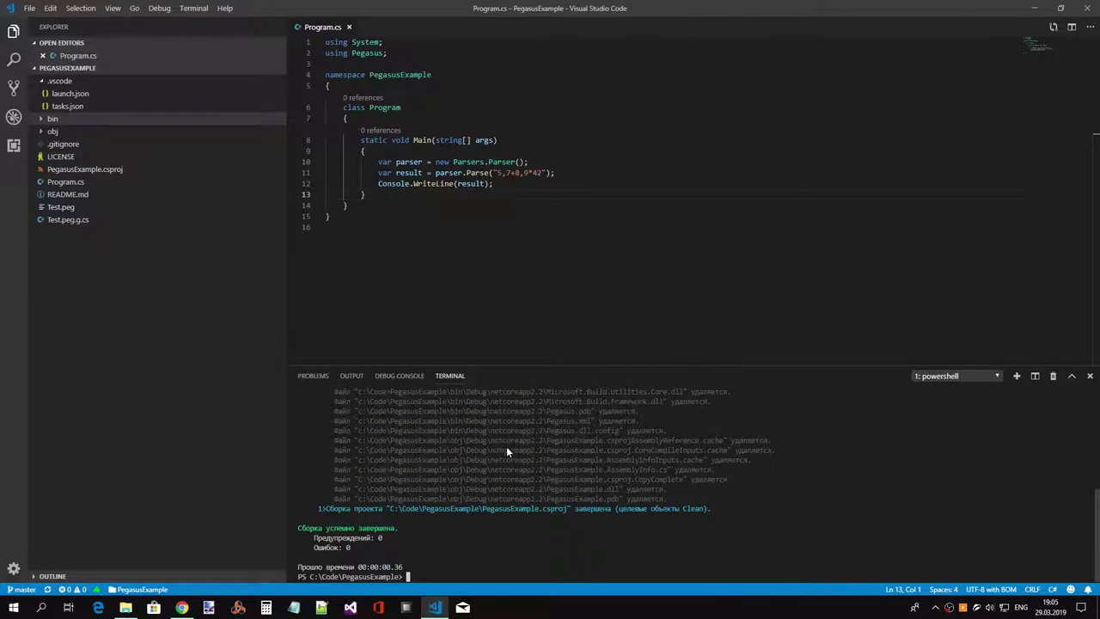
Open PegasusExample.csproj and copy the Grammar target snippet from the GitHub issue
{"action": "left_click", "coordinate": [515, 183]}
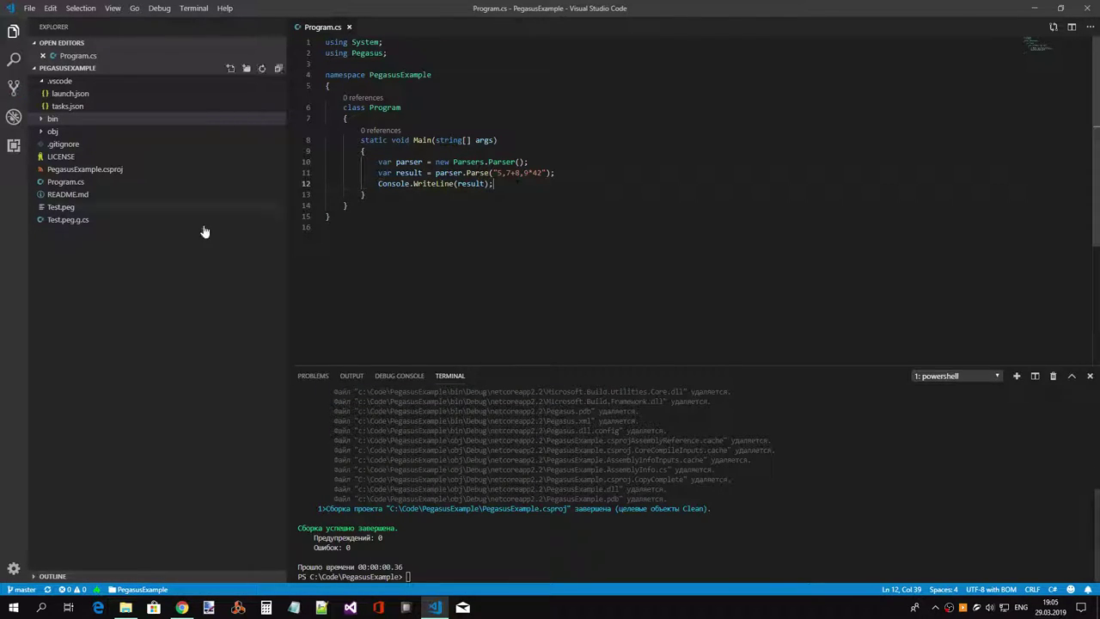
{"action": "left_click", "coordinate": [82, 169]}
{"action": "key", "text": "alt+Tab"}
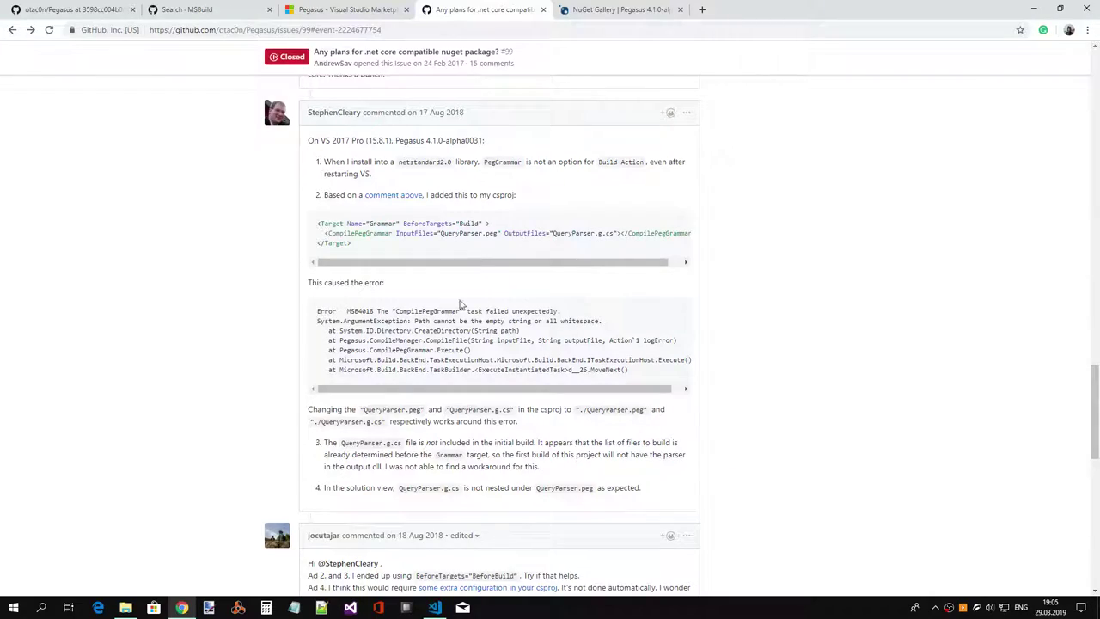
{"action": "triple_click", "coordinate": [456, 246]}
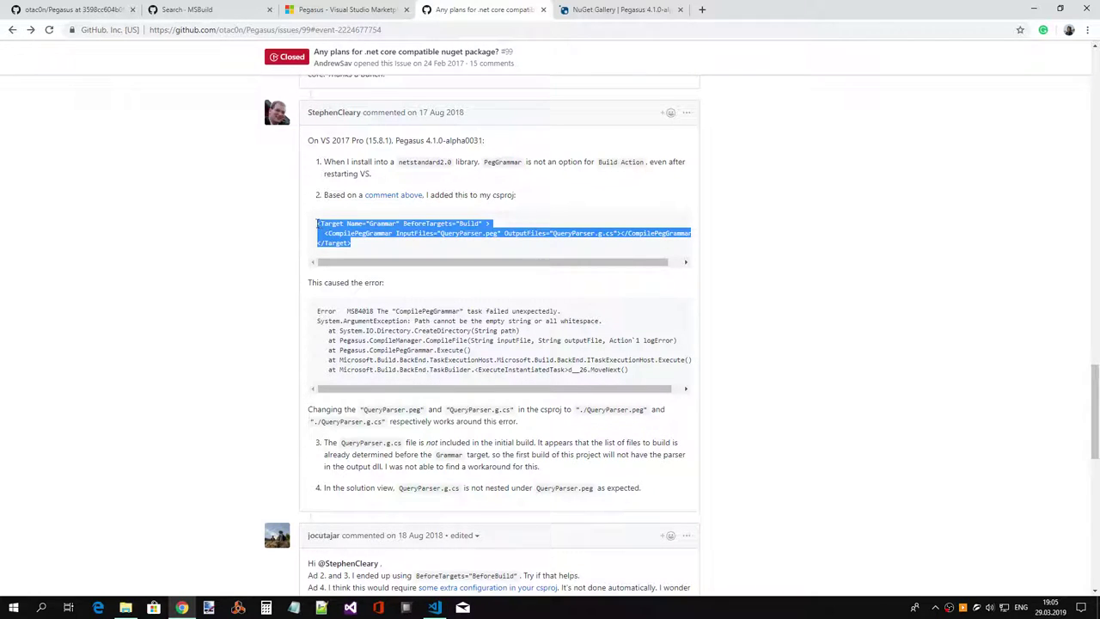
{"action": "key", "text": "alt+Tab"}
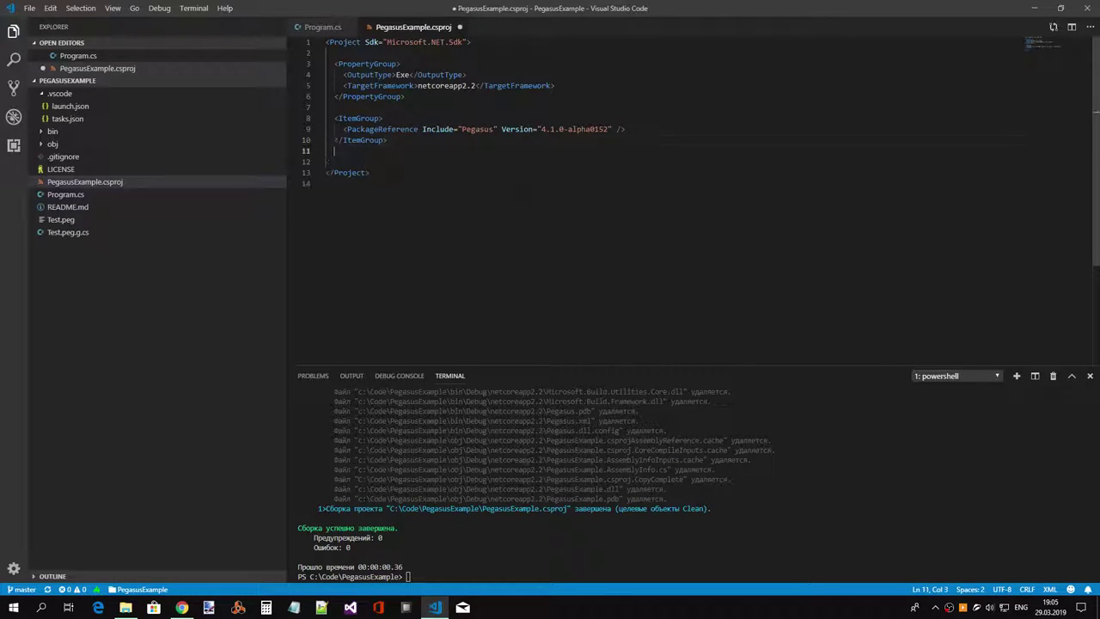
Paste the Grammar target into PegasusExample.csproj and indent its inner lines
{"action": "type", "text": "<Target Name=\"Grammar\" BeforeTargets=\"Build\" >   <CompilePegGrammar InputFiles=\"QueryParser.peg\" OutputFiles=\"QueryParser.g.cs\"></CompilePegGrammar> </Target>"}
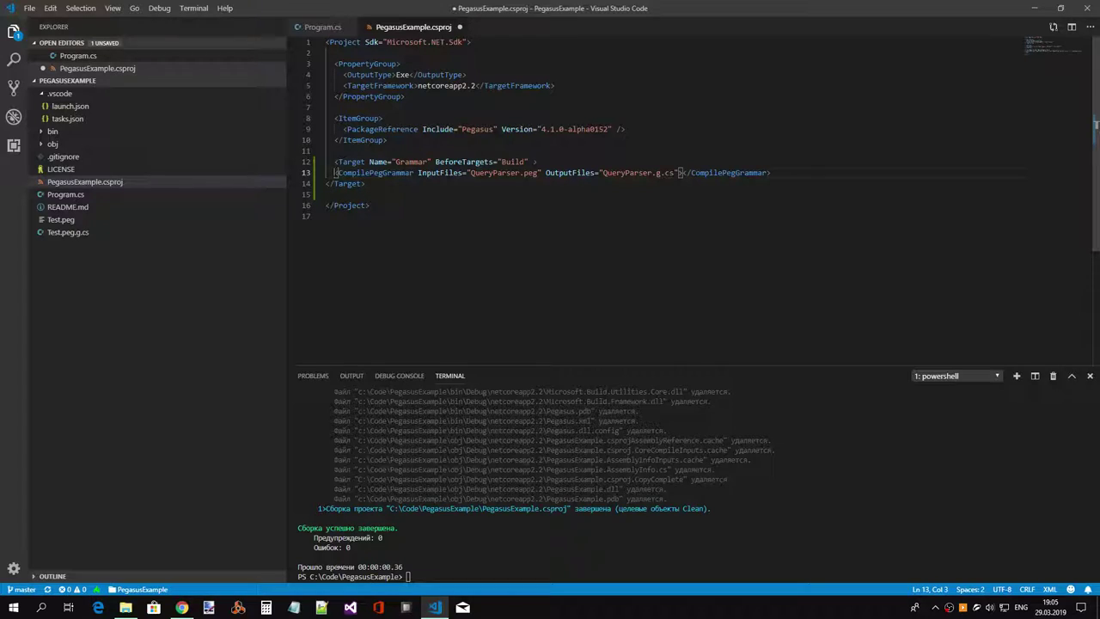
{"action": "key", "text": "shift+Up"}
{"action": "key", "text": "shift+Home"}
{"action": "key", "text": "shift+Home"}
{"action": "key", "text": "Tab"}
{"action": "left_click", "coordinate": [369, 161]}
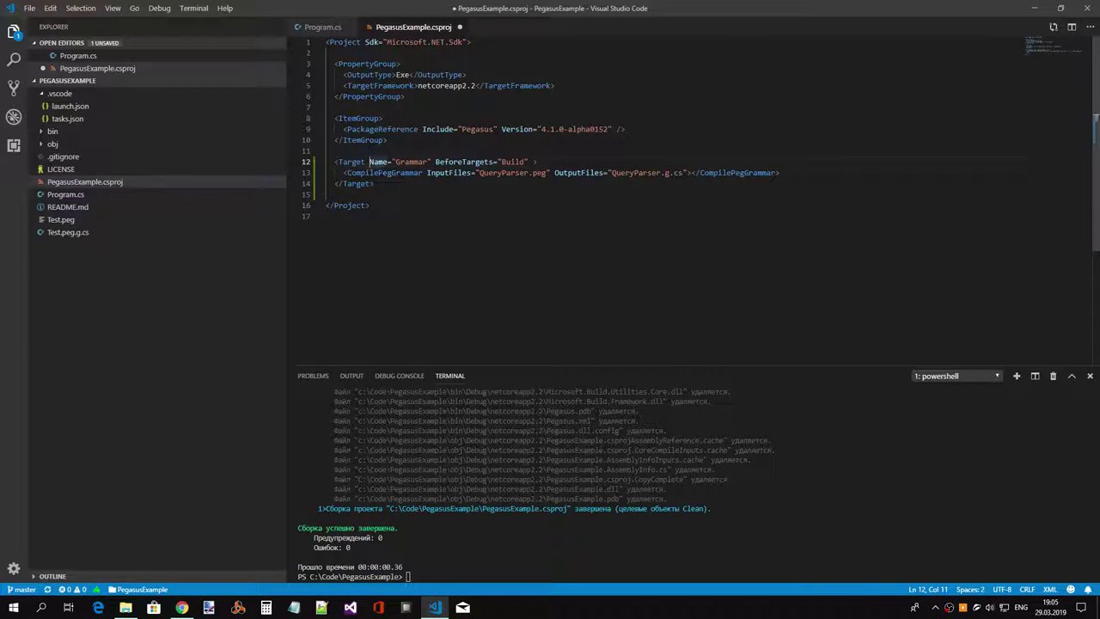
{"action": "key", "text": "shift+Down"}
{"action": "key", "text": "shift+Down"}
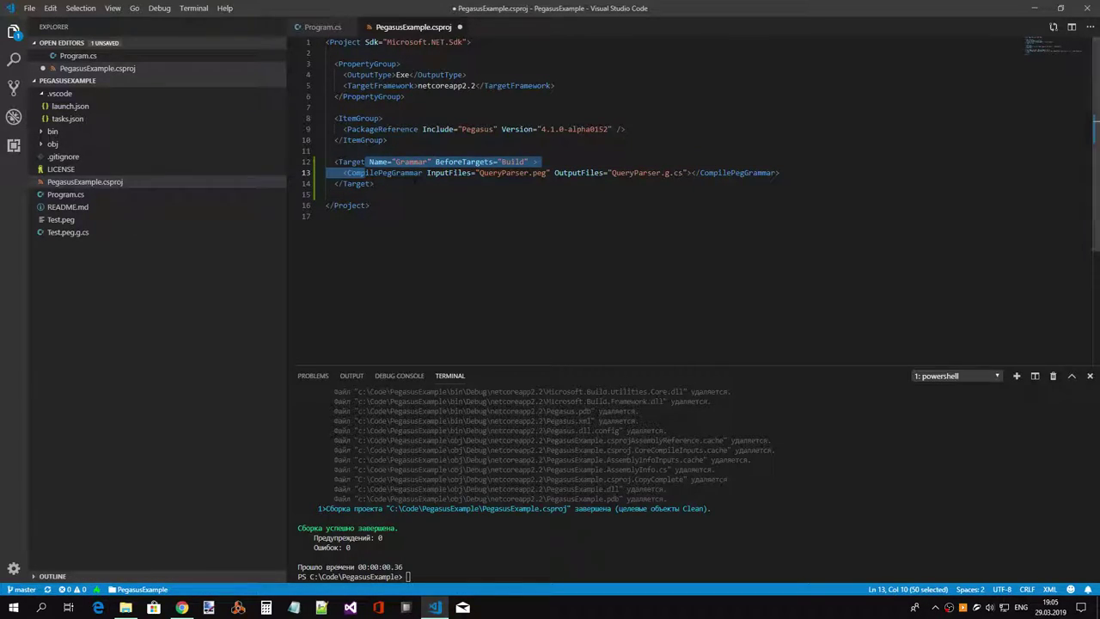
{"action": "key", "text": "End"}
Change the InputFiles value from QueryParser to Test.peg
{"action": "left_click", "coordinate": [78, 221]}
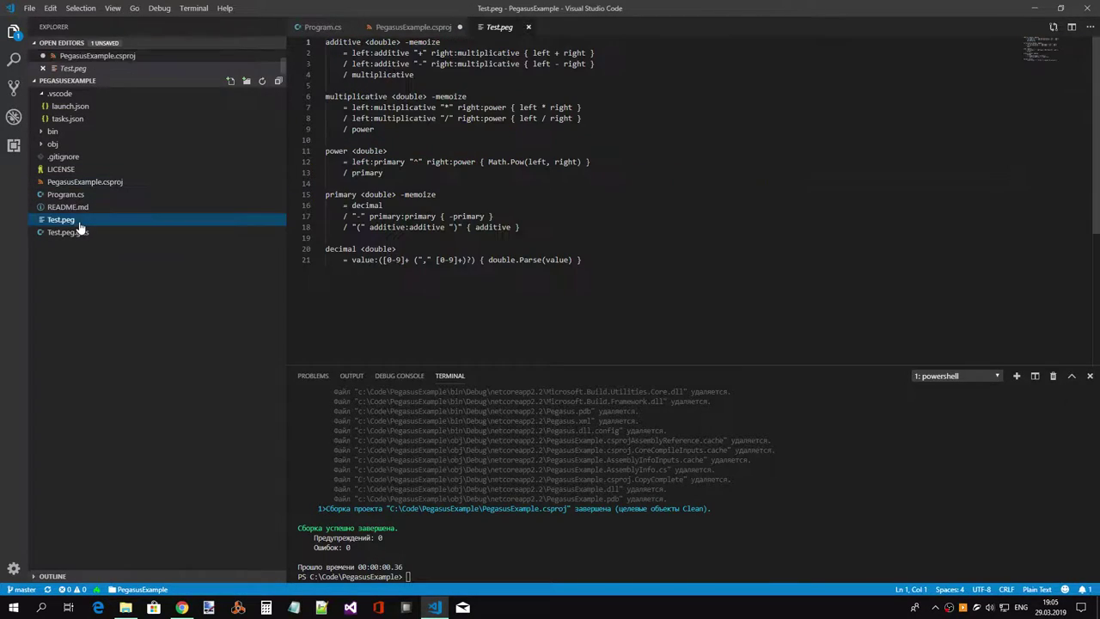
{"action": "left_click", "coordinate": [91, 194]}
{"action": "double_click", "coordinate": [504, 173]}
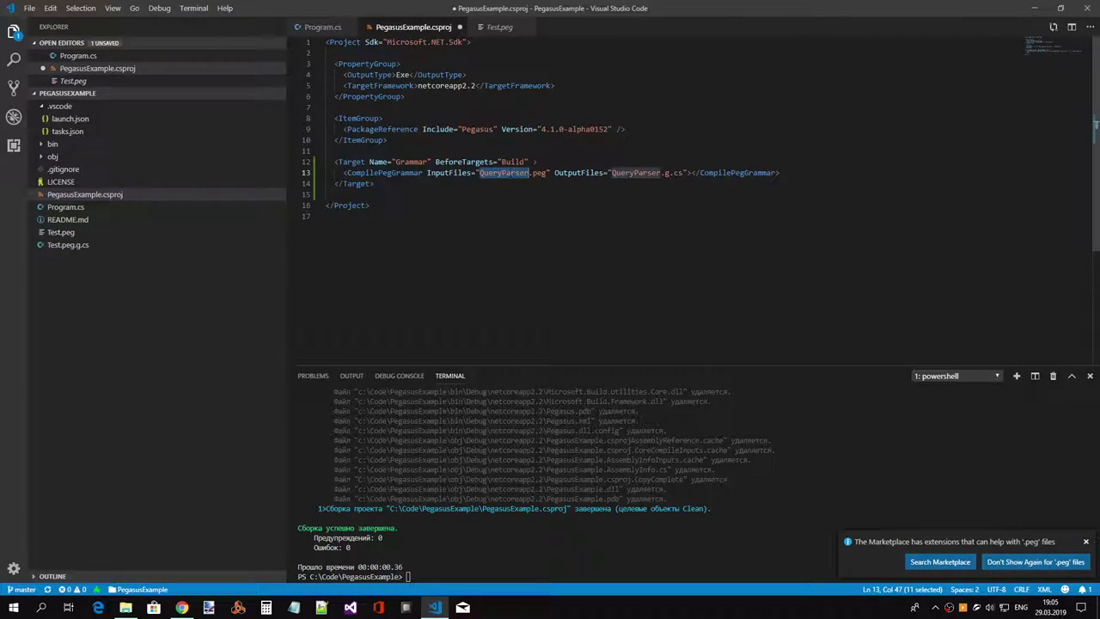
{"action": "type", "text": "Test"}
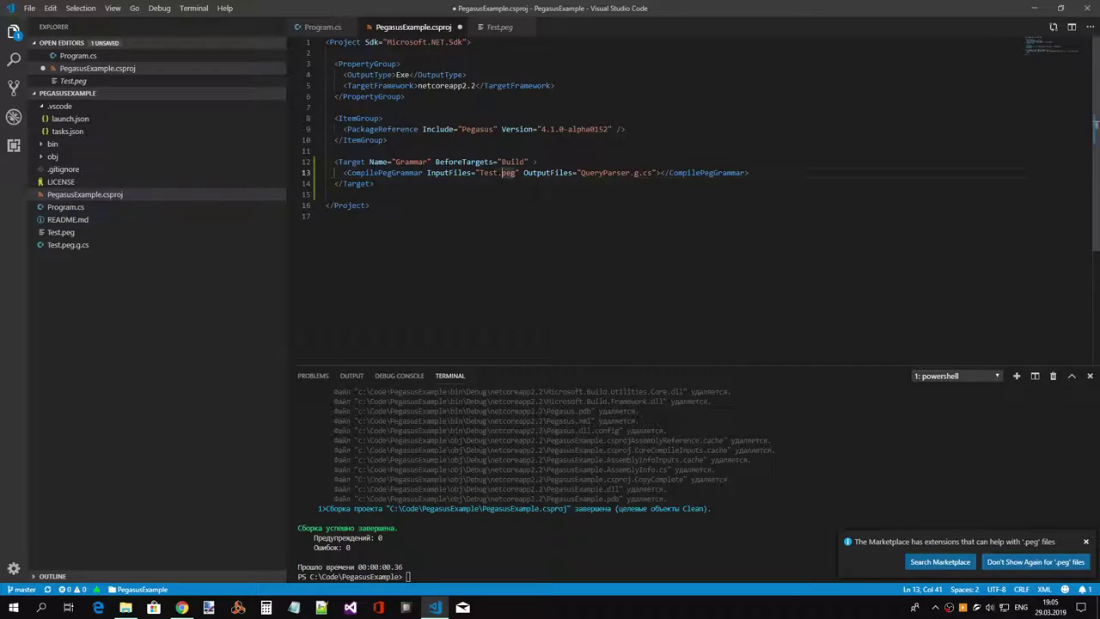
Change the OutputFiles value to Test.g.cs and save the csproj
{"action": "left_click", "coordinate": [556, 173]}
{"action": "left_click", "coordinate": [605, 172]}
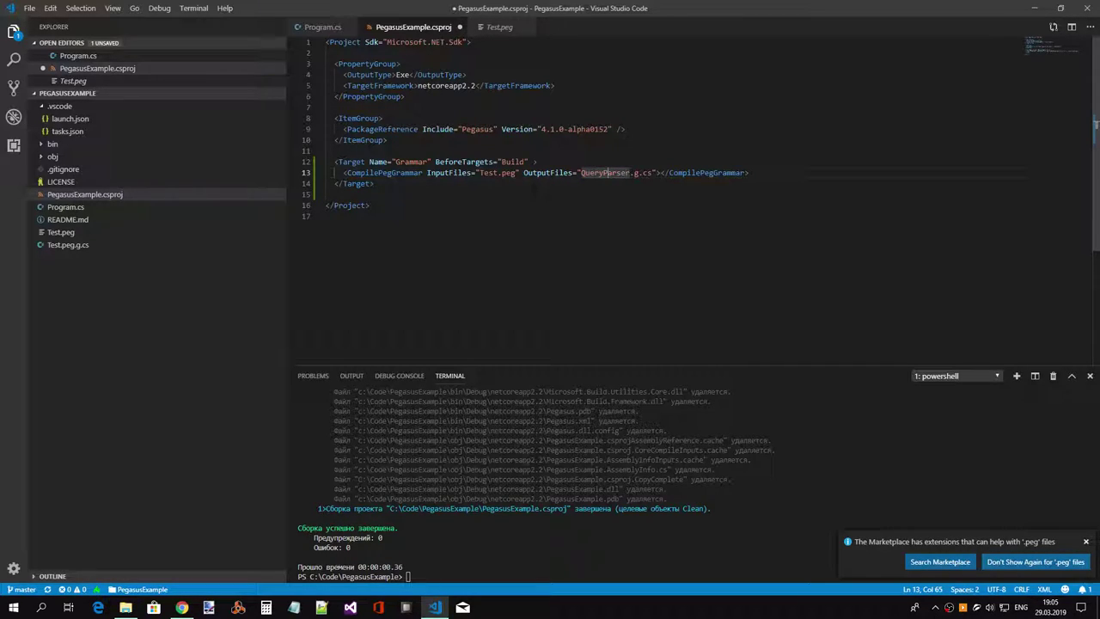
{"action": "left_click", "coordinate": [636, 173]}
{"action": "double_click", "coordinate": [602, 173]}
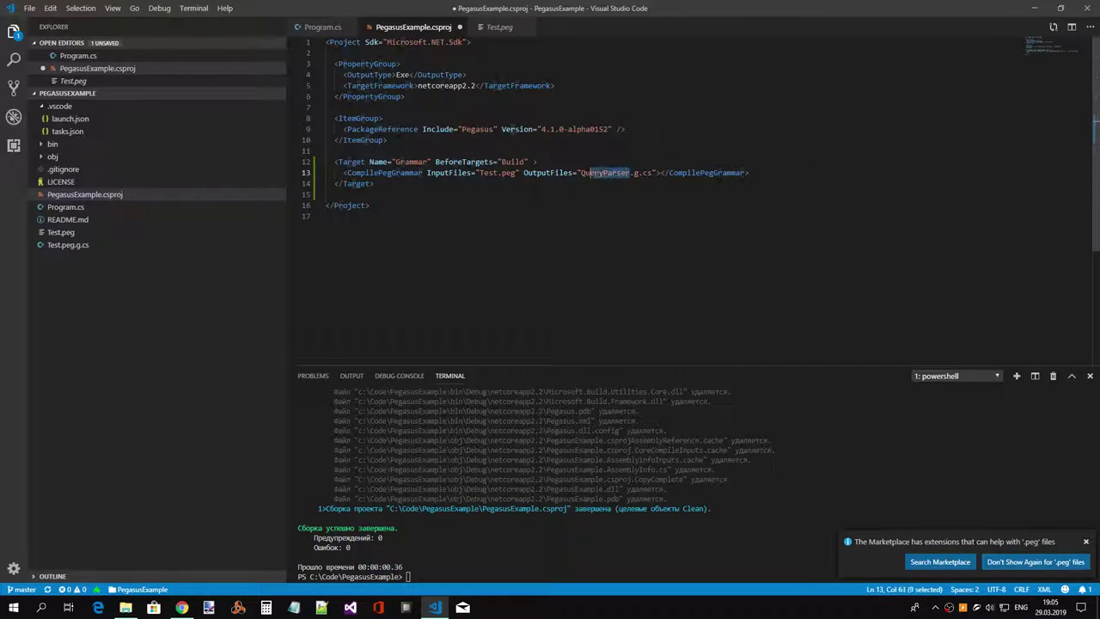
{"action": "type", "text": "Tes"}
{"action": "left_click", "coordinate": [534, 162]}
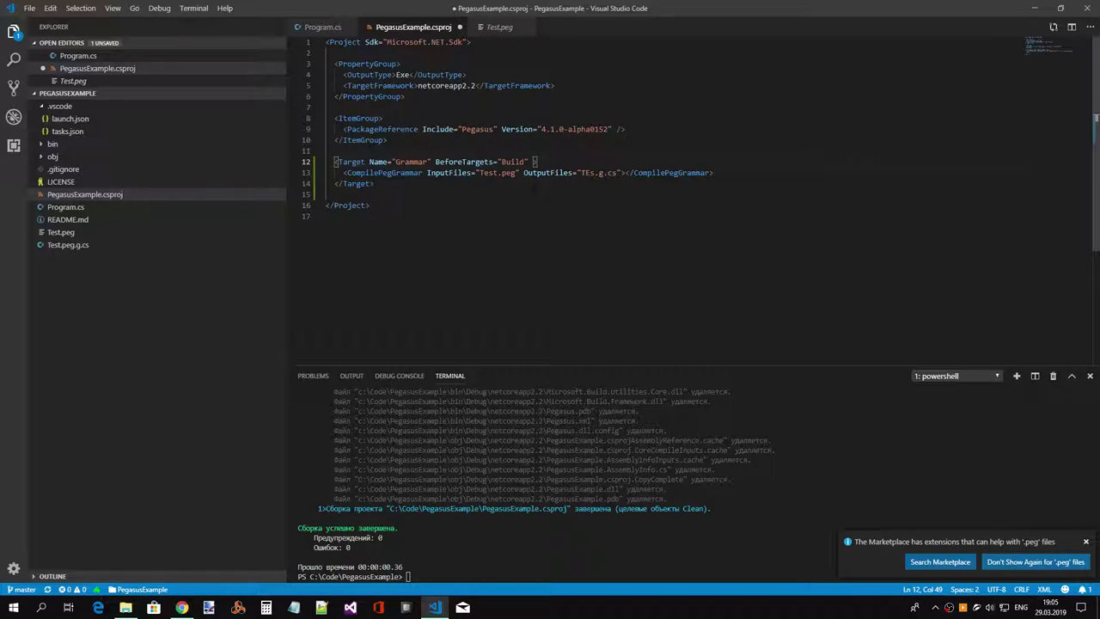
{"action": "left_click", "coordinate": [593, 172]}
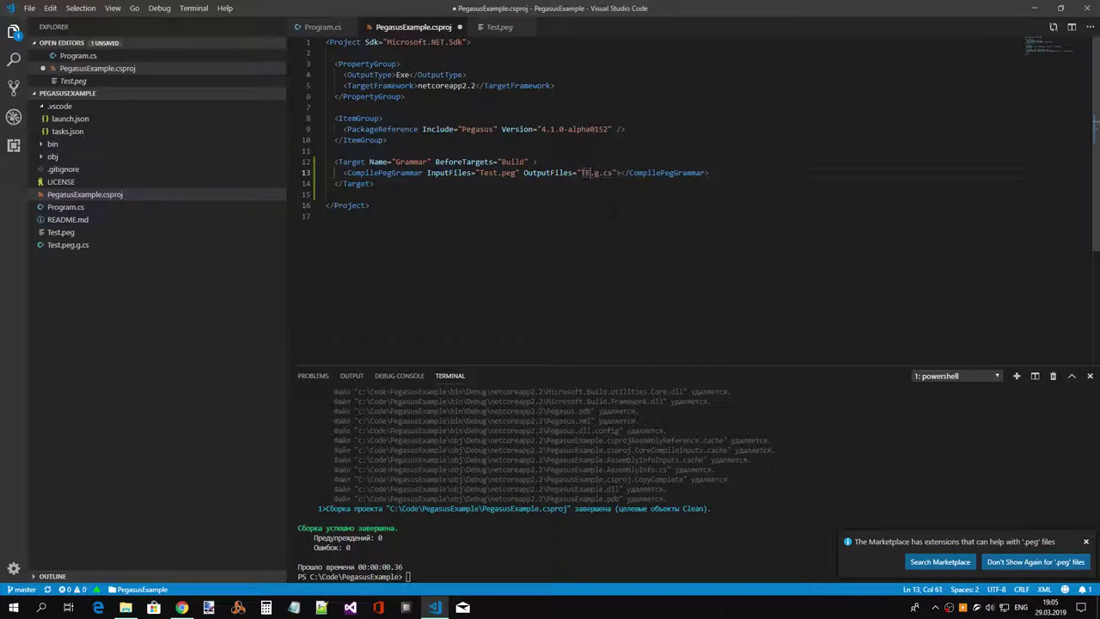
{"action": "type", "text": "st"}
{"action": "left_click", "coordinate": [369, 205]}
{"action": "key", "text": "ctrl+s"}
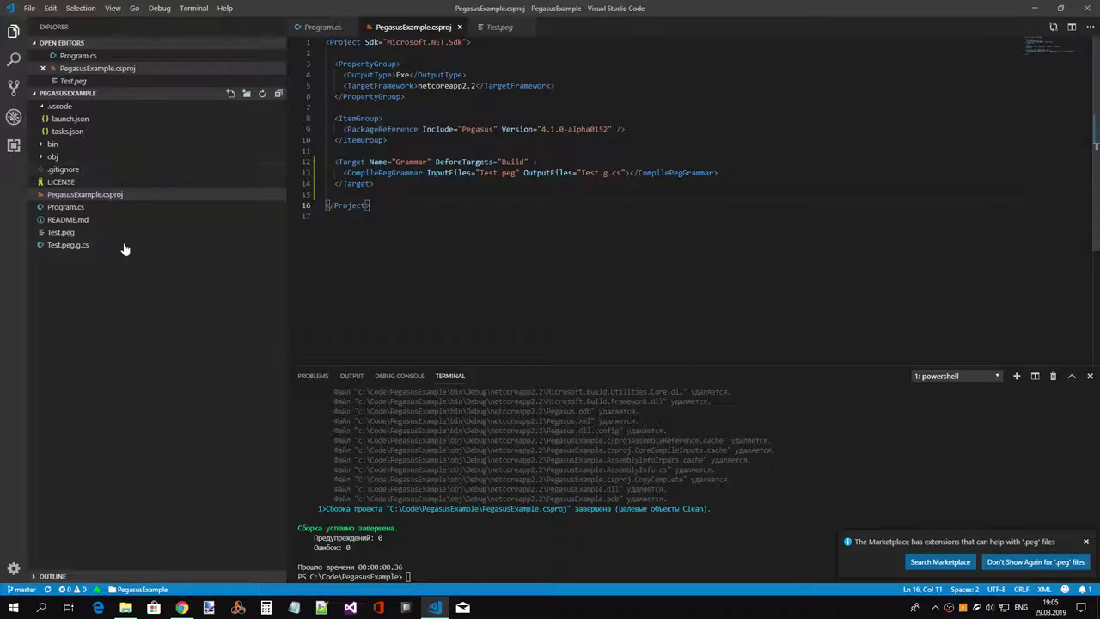
Delete Test.peg.g.cs, clean the project, and run it again
{"action": "right_click", "coordinate": [88, 246]}
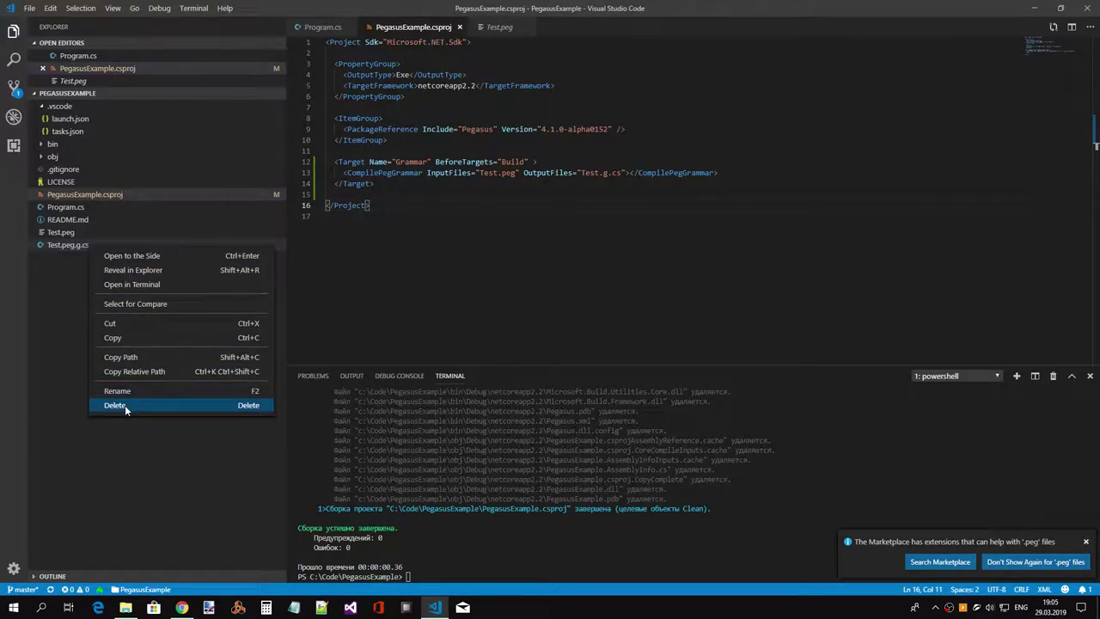
{"action": "left_click", "coordinate": [121, 406]}
{"action": "left_click", "coordinate": [564, 312]}
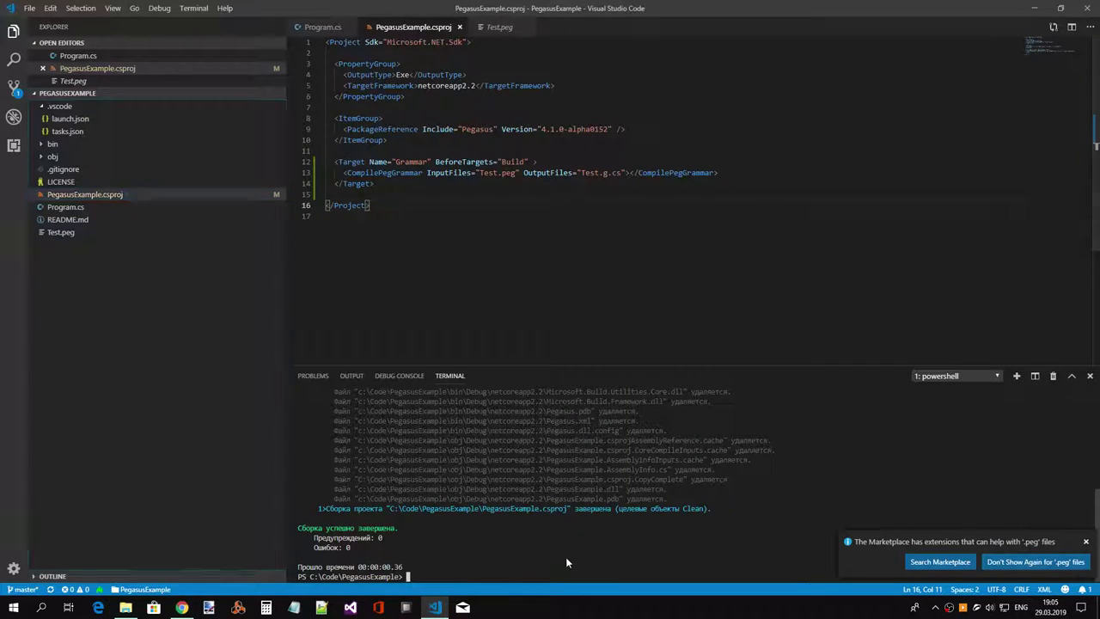
{"action": "type", "text": "dotnet clean"}
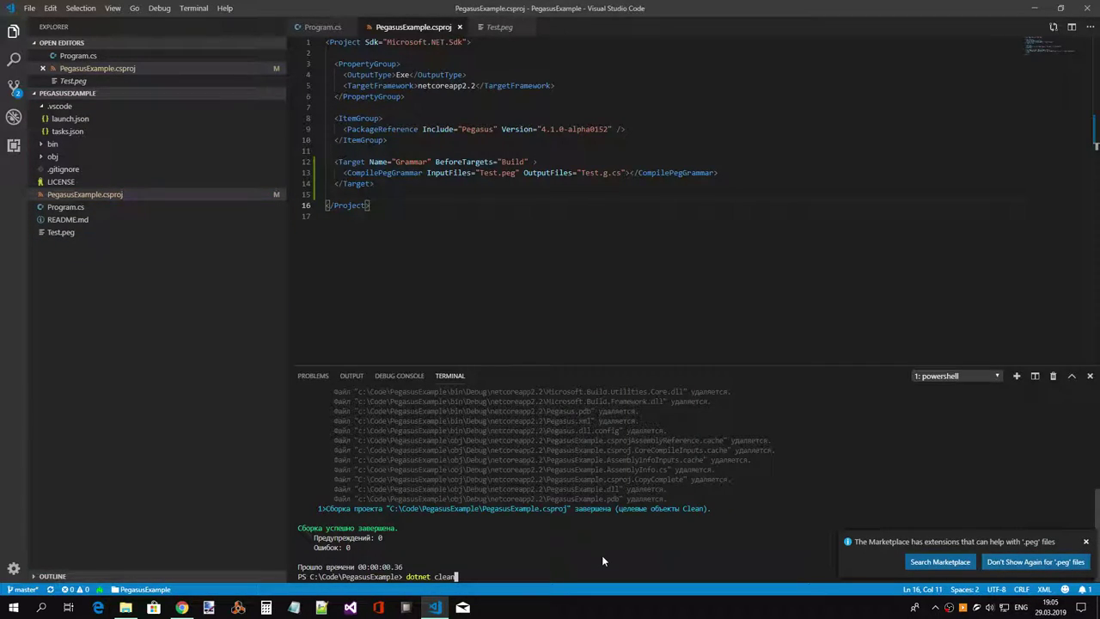
{"action": "key", "text": "Up"}
{"action": "key", "text": "Return"}
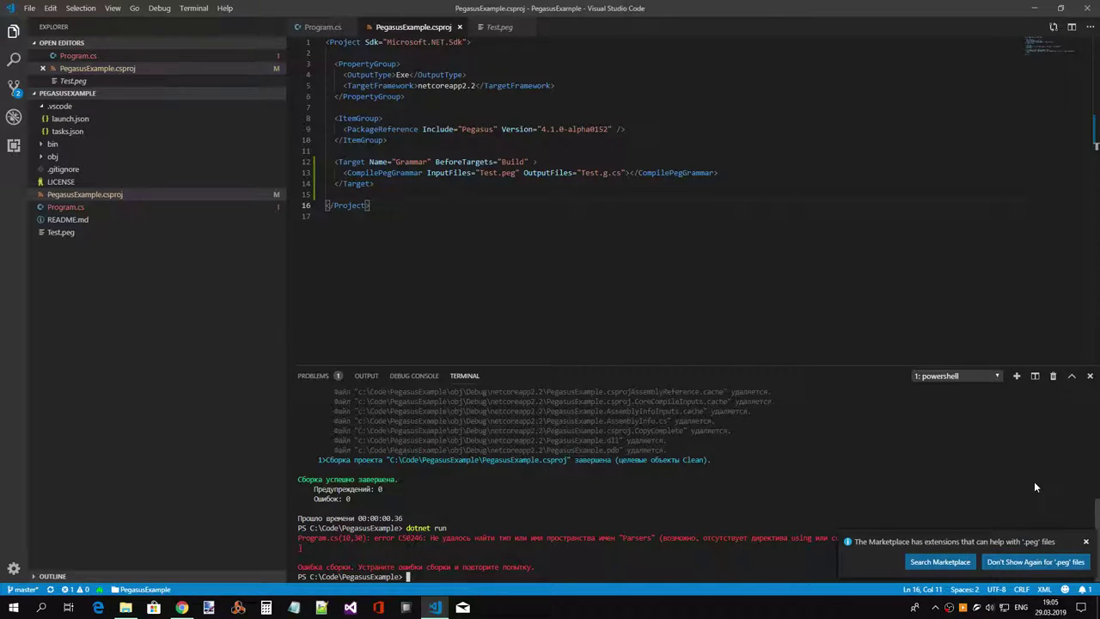
Run dotnet build, which fails with CS0246, and compare against the GitHub issue comment
{"action": "left_click", "coordinate": [1085, 543]}
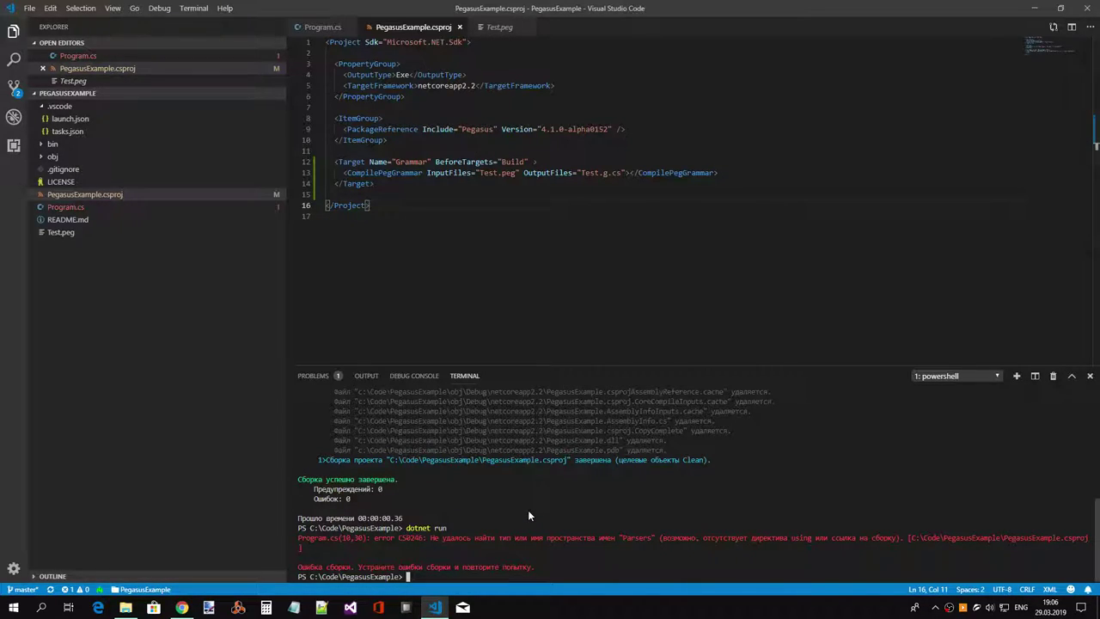
{"action": "type", "text": "dotnet build"}
{"action": "key", "text": "Return"}
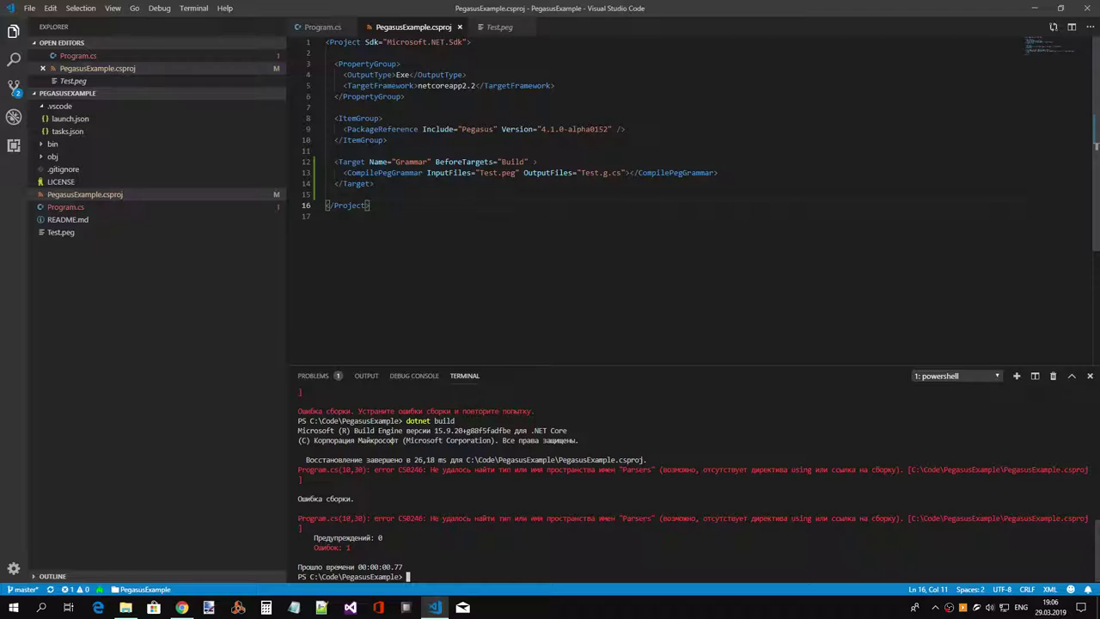
{"action": "key", "text": "alt+Tab"}
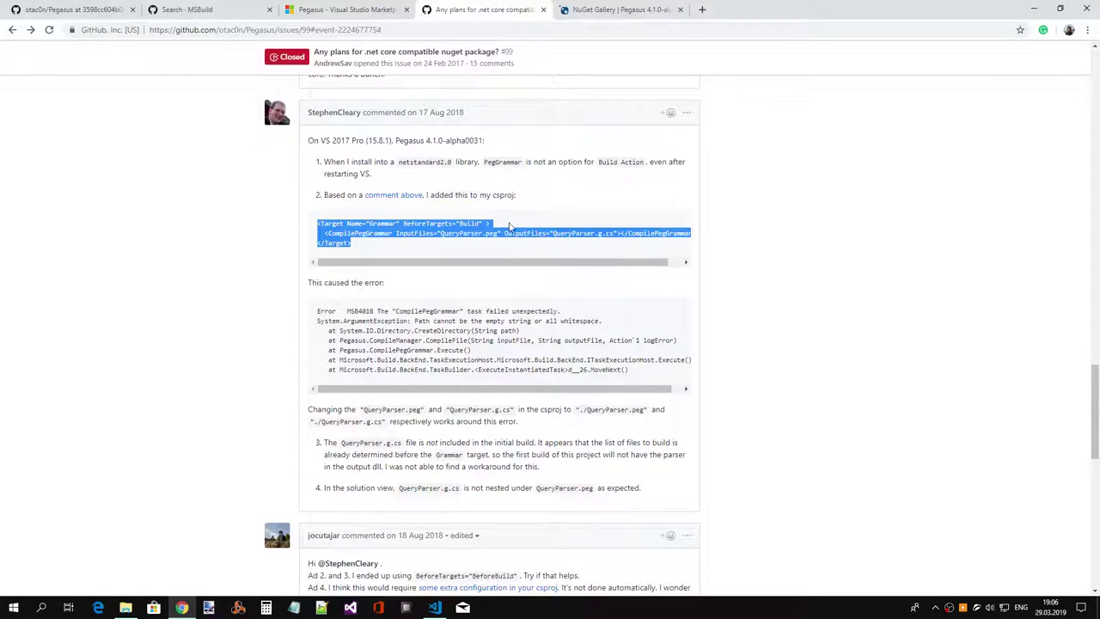
{"action": "key", "text": "alt+Tab"}
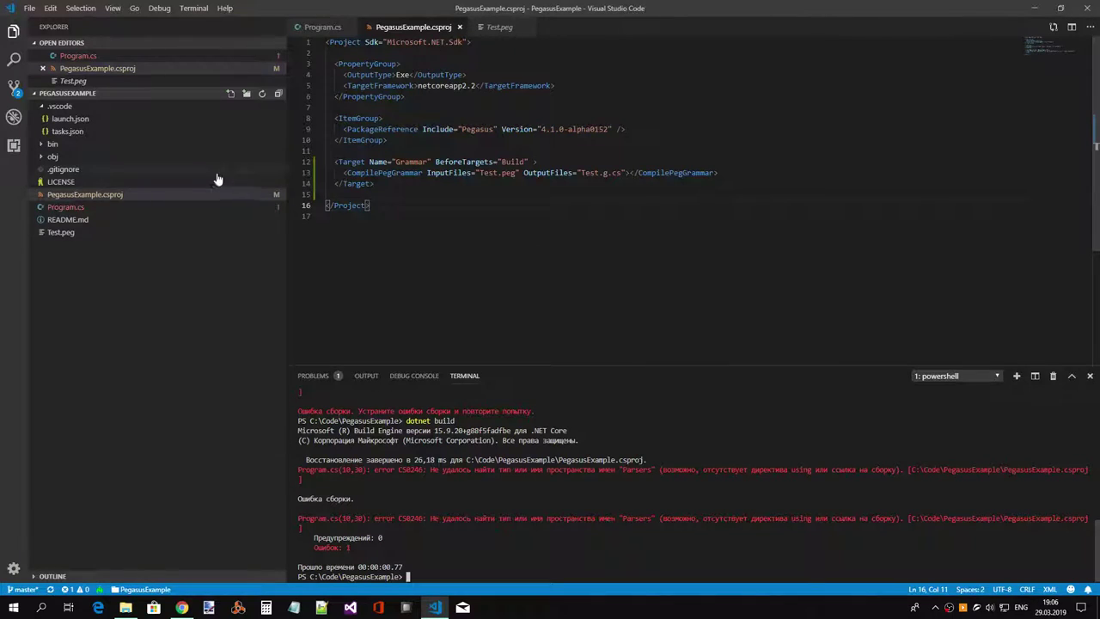
{"action": "key", "text": "alt+Tab"}
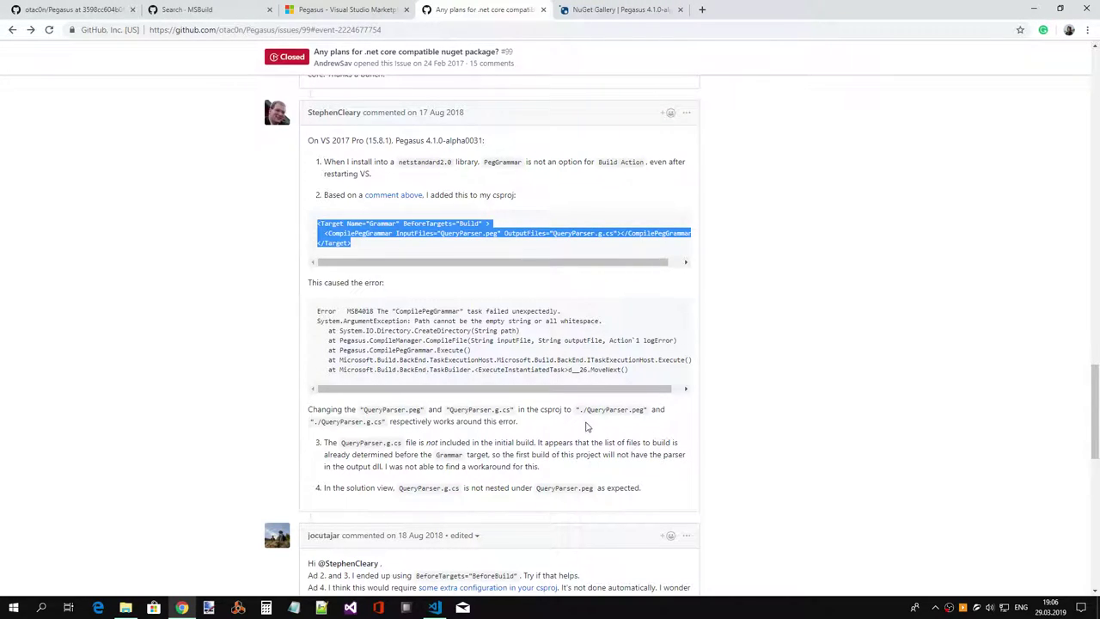
{"action": "key", "text": "alt+Tab"}
Prefix Test.g.cs and Test.peg with ./, save the csproj, and rerun dotnet build
{"action": "left_click", "coordinate": [580, 173]}
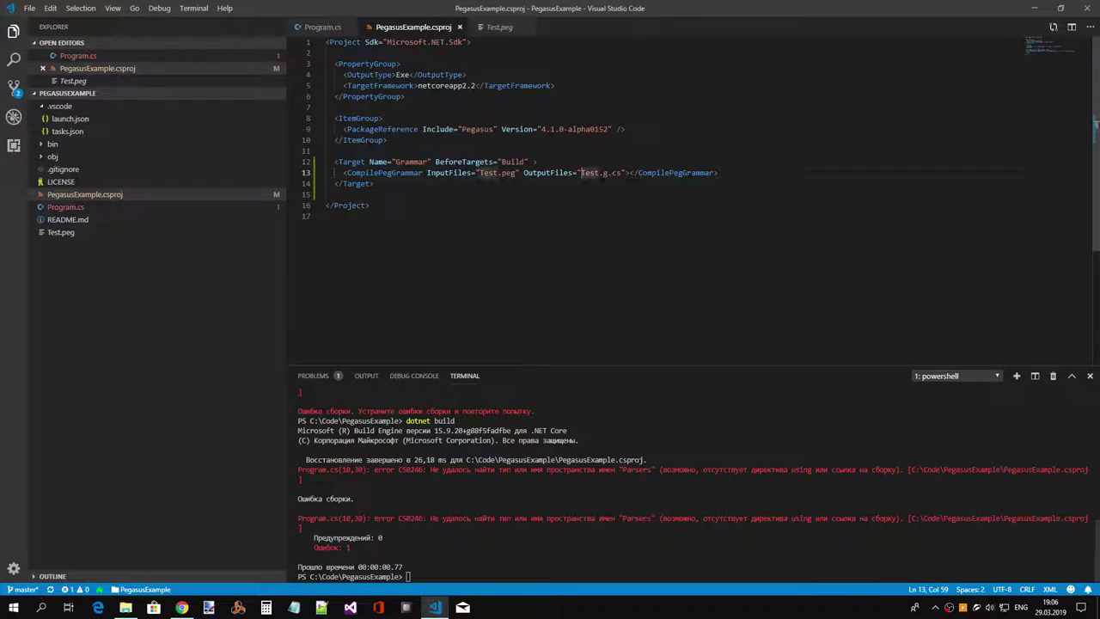
{"action": "type", "text": "./"}
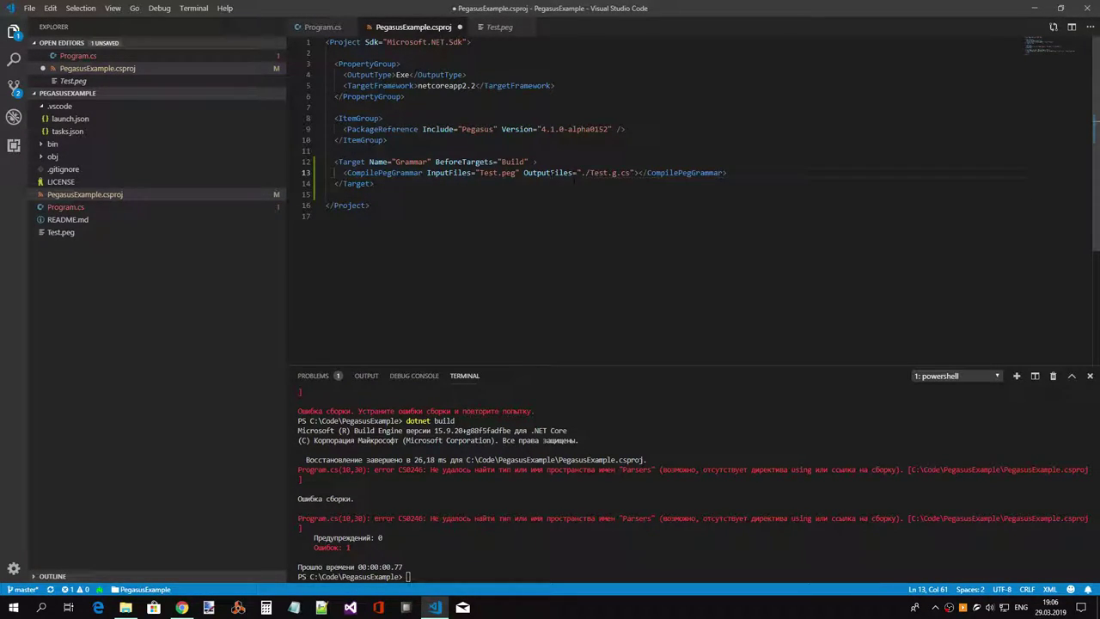
{"action": "left_click", "coordinate": [479, 173]}
{"action": "type", "text": "./"}
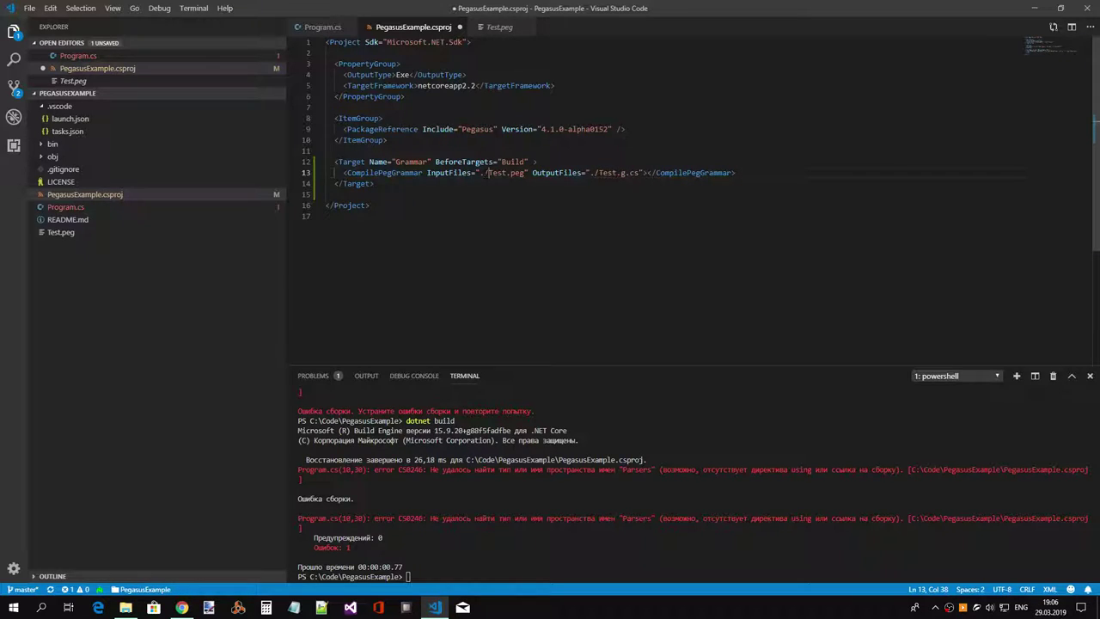
{"action": "key", "text": "ctrl+s"}
{"action": "left_click", "coordinate": [651, 463]}
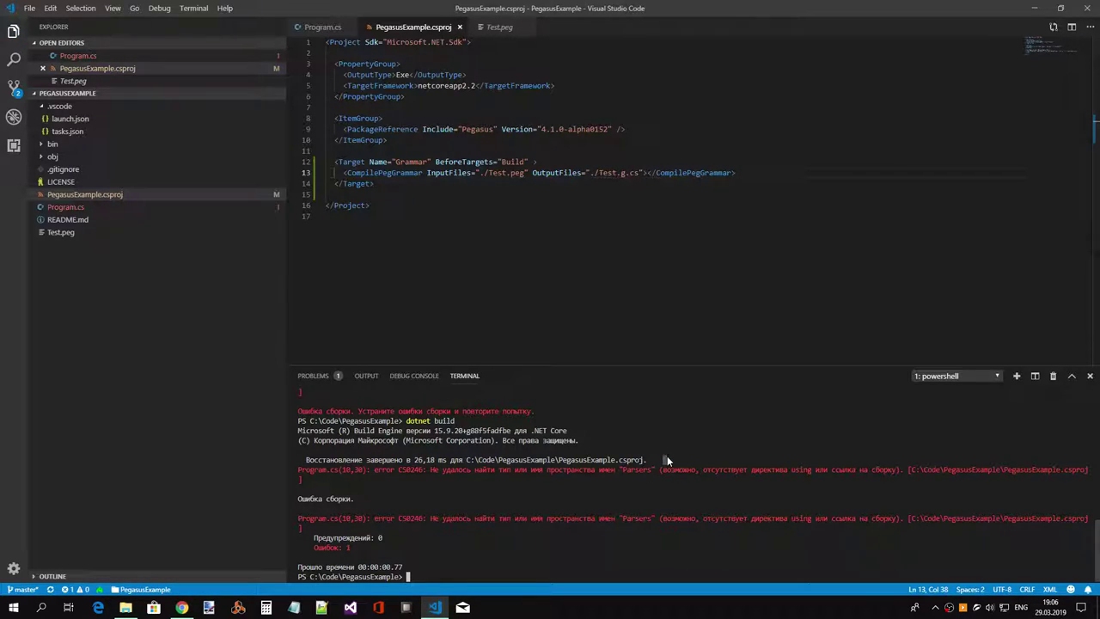
{"action": "key", "text": "Up"}
{"action": "key", "text": "Return"}
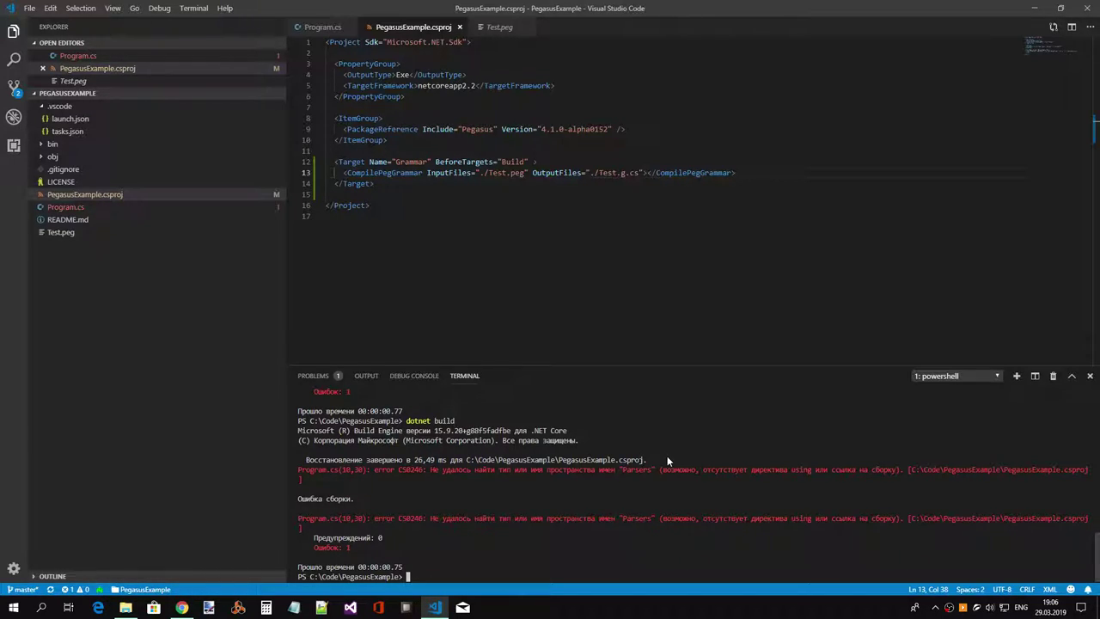
Inspect the target's BeforeTargets attribute, then go back to the GitHub issue comment
{"action": "double_click", "coordinate": [464, 162]}
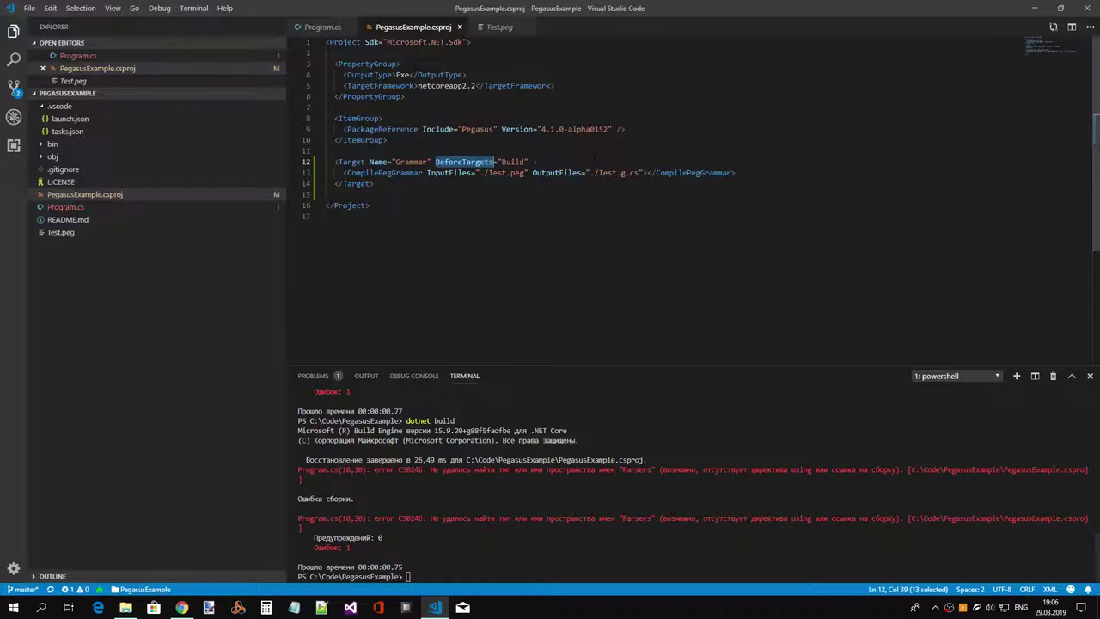
{"action": "left_click", "coordinate": [540, 150]}
{"action": "left_click", "coordinate": [549, 140]}
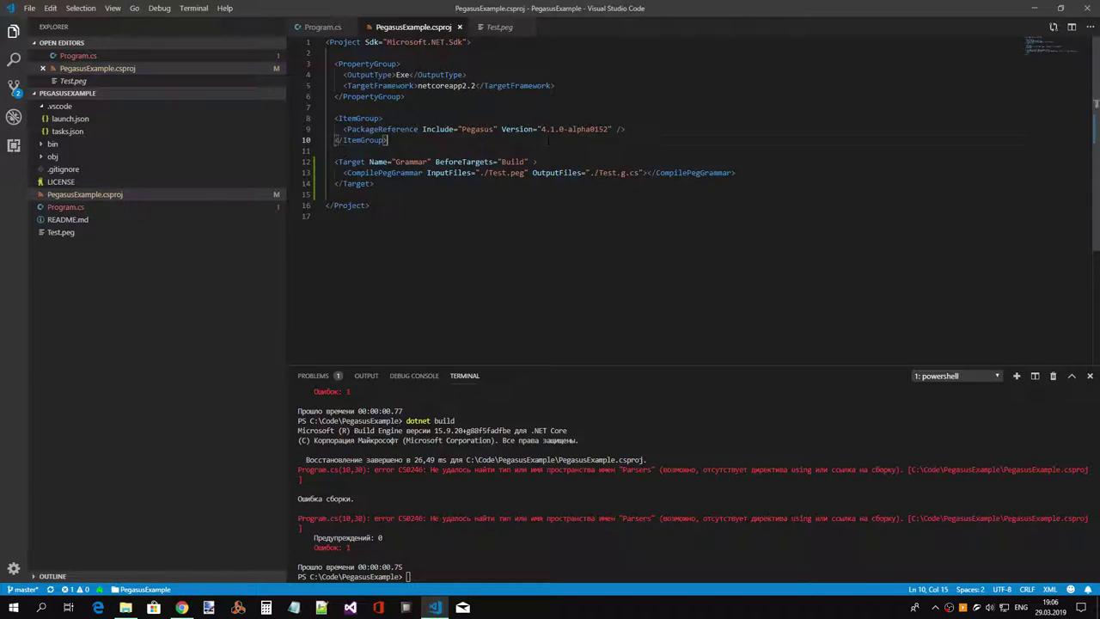
{"action": "left_click", "coordinate": [555, 183]}
{"action": "key", "text": "alt+Tab"}
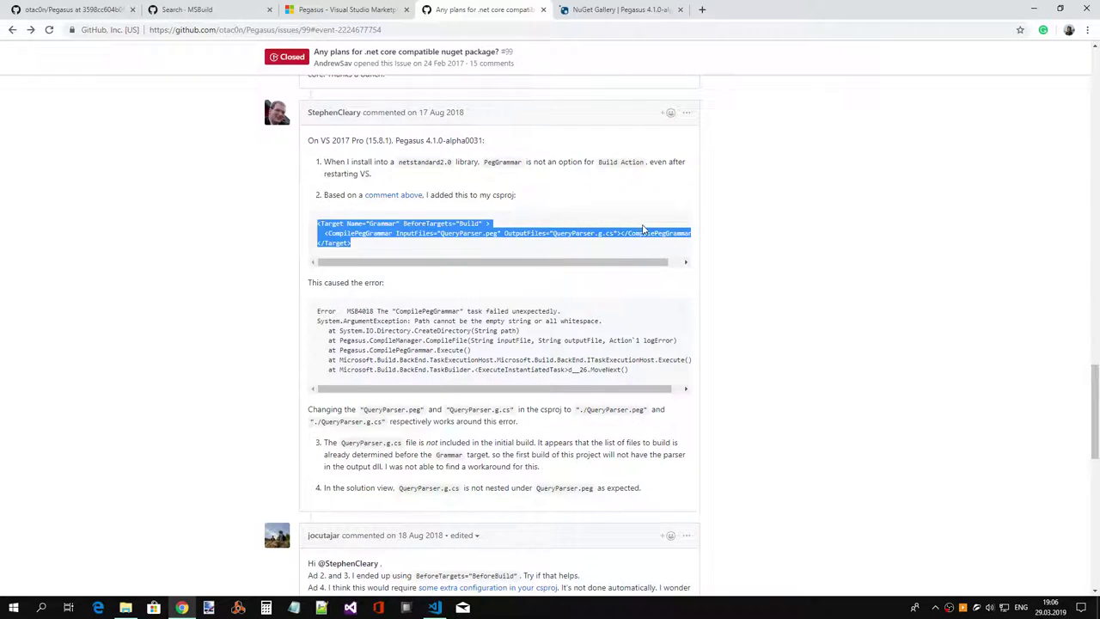
{"action": "scroll", "coordinate": [643, 229], "scroll_direction": "up", "scroll_amount": 3}
{"action": "scroll", "coordinate": [645, 229], "scroll_direction": "up", "scroll_amount": 3}
{"action": "scroll", "coordinate": [644, 230], "scroll_direction": "up", "scroll_amount": 3}
{"action": "scroll", "coordinate": [646, 230], "scroll_direction": "up", "scroll_amount": 3}
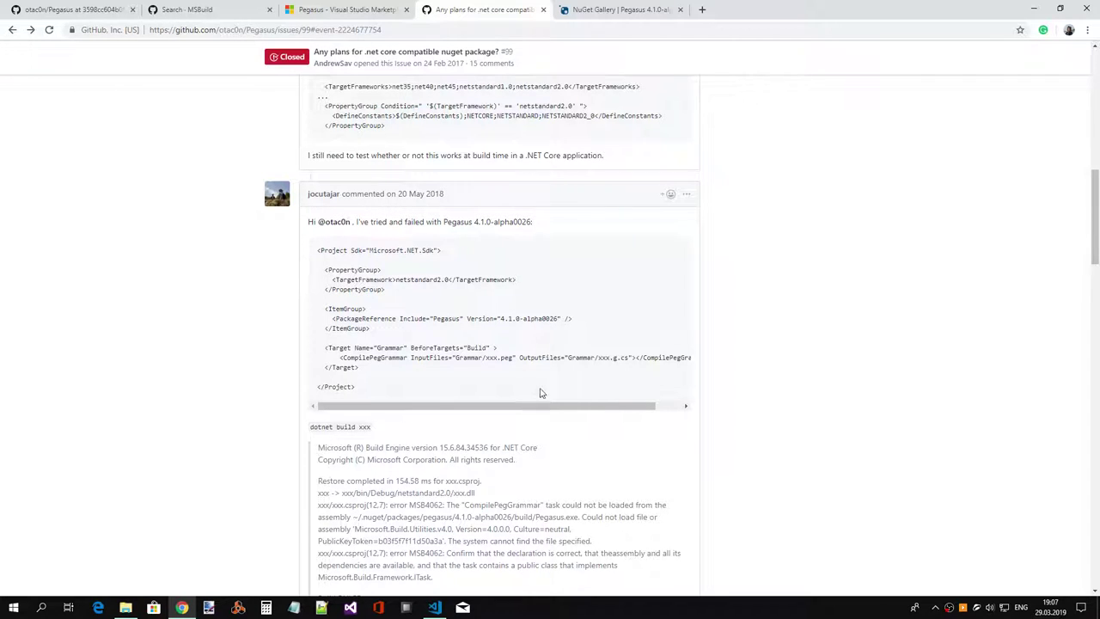
{"action": "left_click_drag", "start_coordinate": [508, 406], "coordinate": [569, 413]}
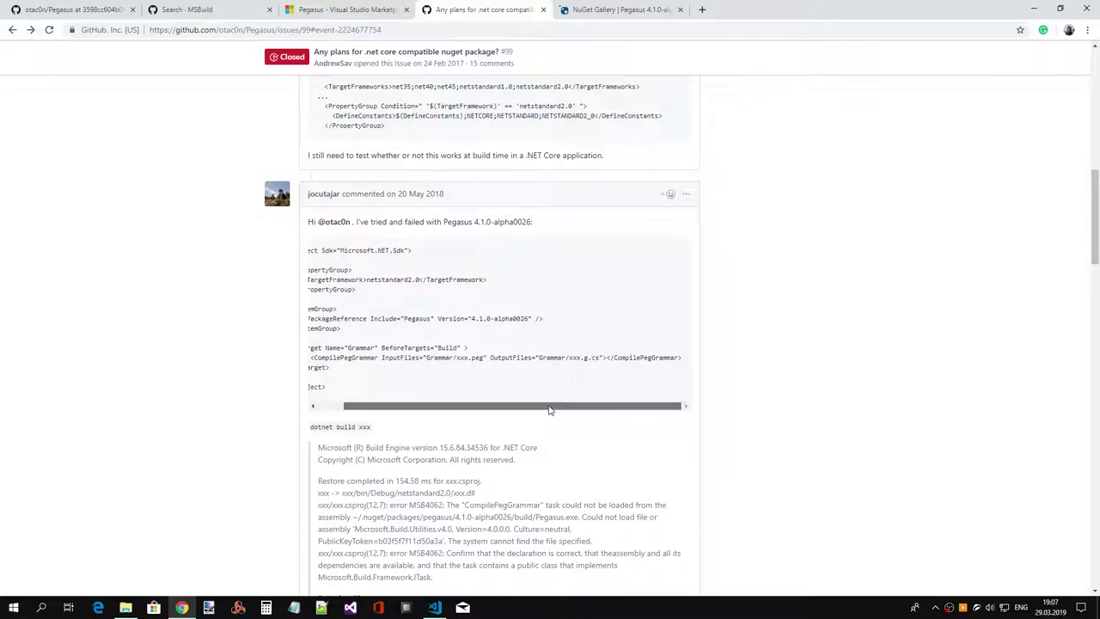
{"action": "left_click_drag", "start_coordinate": [525, 408], "coordinate": [489, 381]}
{"action": "scroll", "coordinate": [508, 358], "scroll_direction": "down", "scroll_amount": 1}
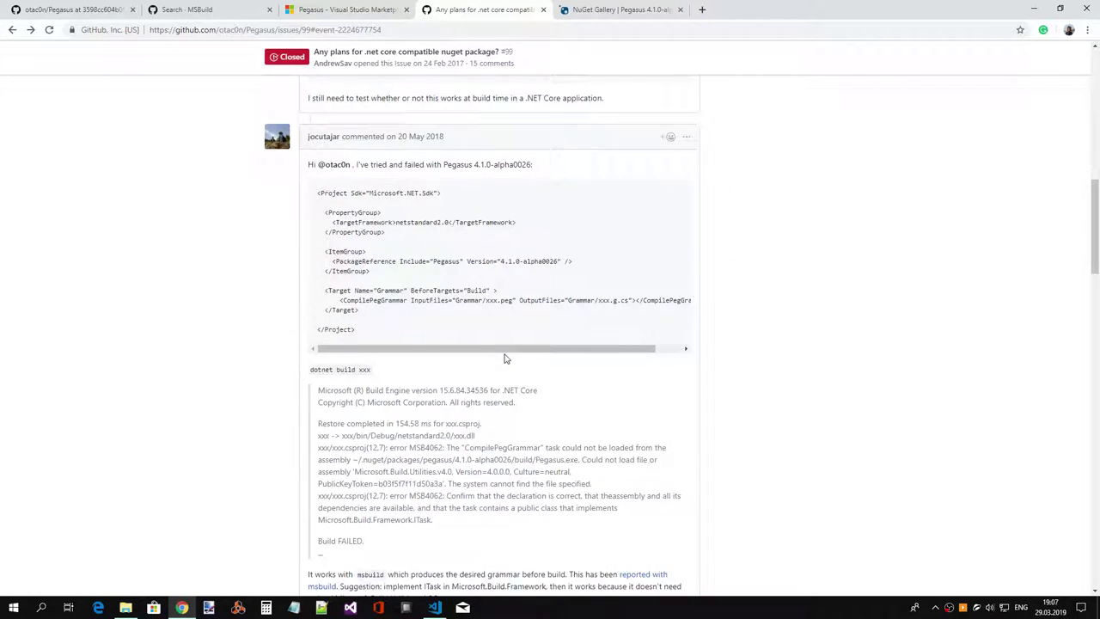
{"action": "scroll", "coordinate": [507, 358], "scroll_direction": "down", "scroll_amount": 1}
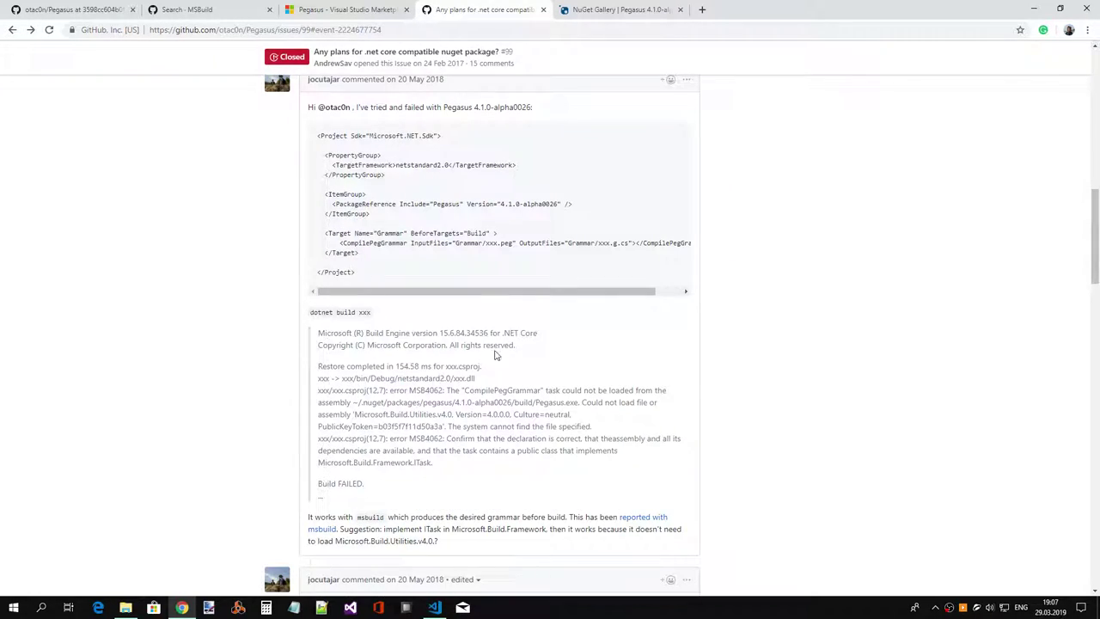
{"action": "double_click", "coordinate": [366, 312]}
{"action": "scroll", "coordinate": [414, 323], "scroll_direction": "up", "scroll_amount": 1}
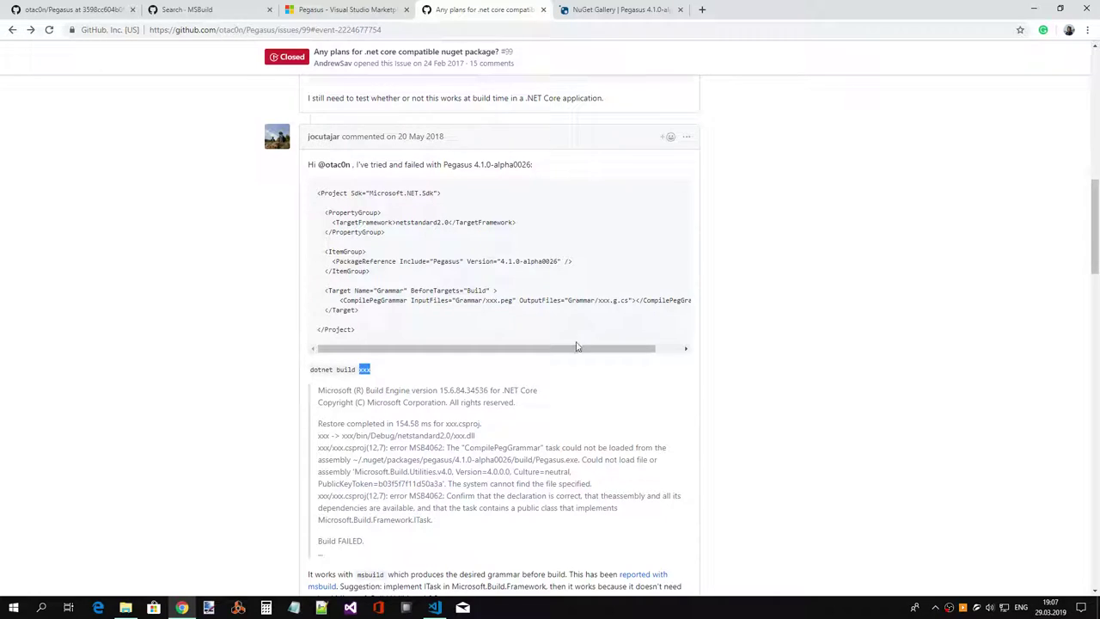
Remove the ./ prefixes from Test.peg and Test.g.cs, save the csproj, and open Program.cs
{"action": "key", "text": "alt+Tab"}
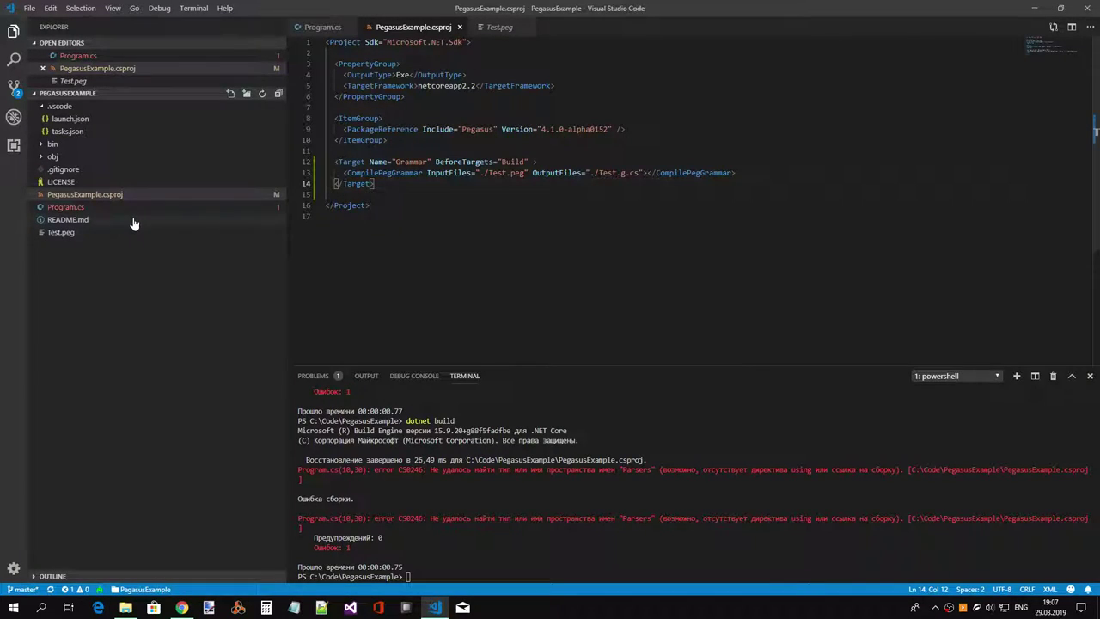
{"action": "left_click", "coordinate": [488, 172]}
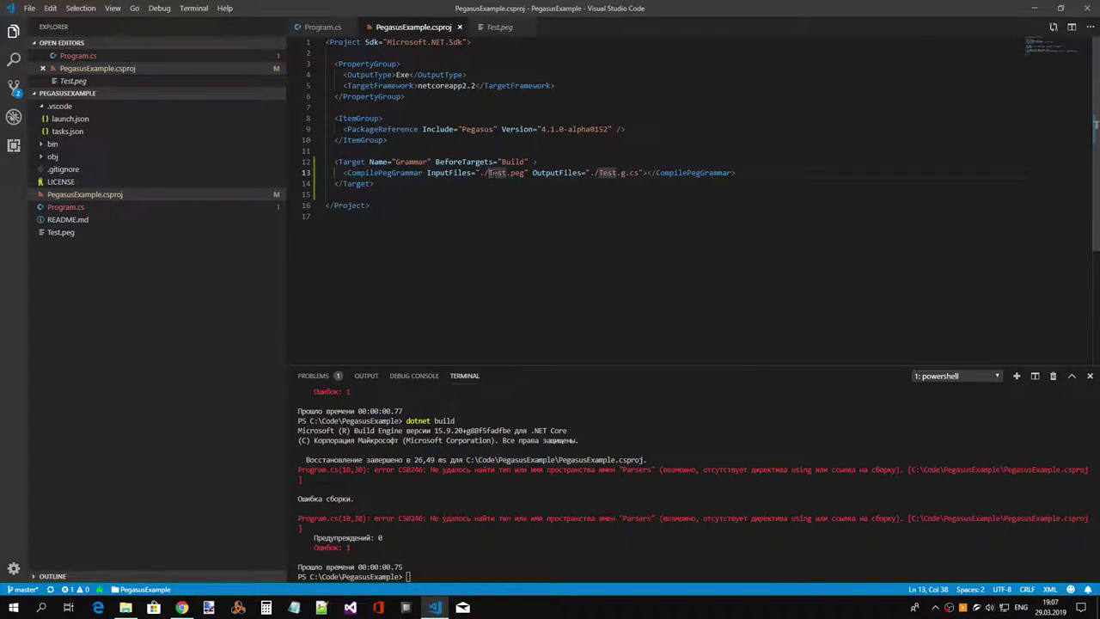
{"action": "key", "text": "BackSpace"}
{"action": "key", "text": "BackSpace"}
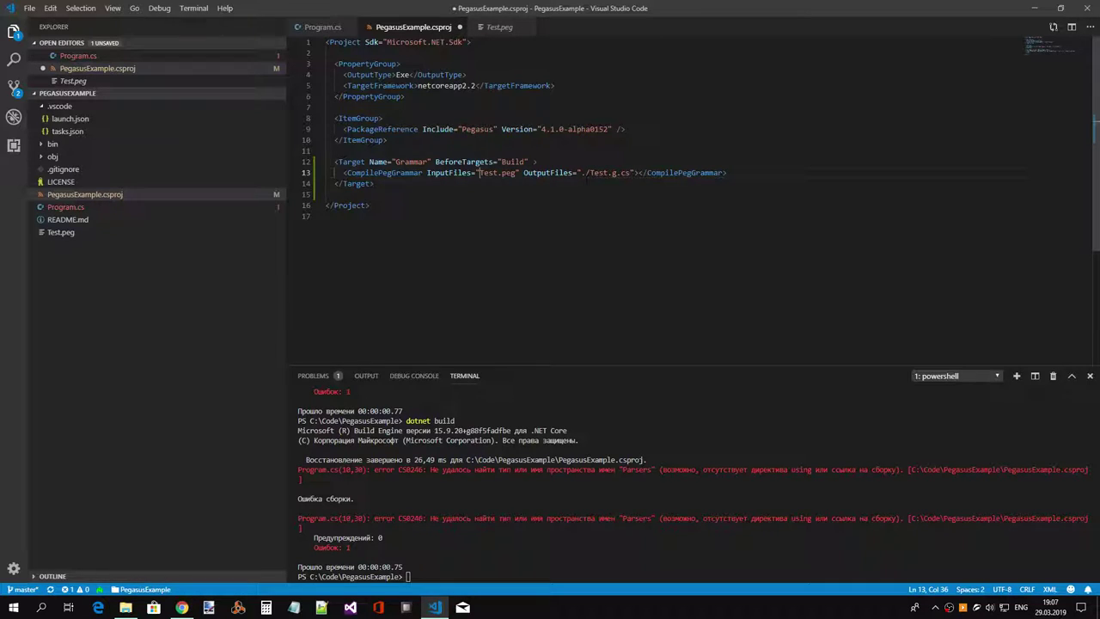
{"action": "left_click", "coordinate": [590, 172]}
{"action": "key", "text": "BackSpace"}
{"action": "key", "text": "BackSpace"}
{"action": "left_click", "coordinate": [632, 173]}
{"action": "left_click", "coordinate": [388, 140]}
{"action": "key", "text": "ctrl+s"}
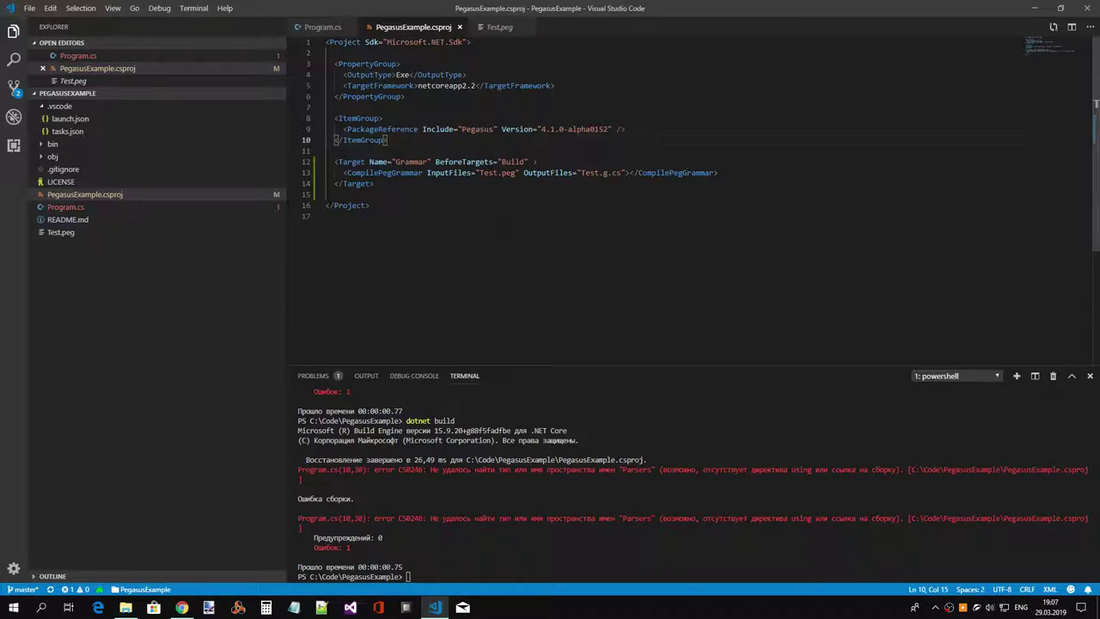
{"action": "left_click", "coordinate": [170, 208]}
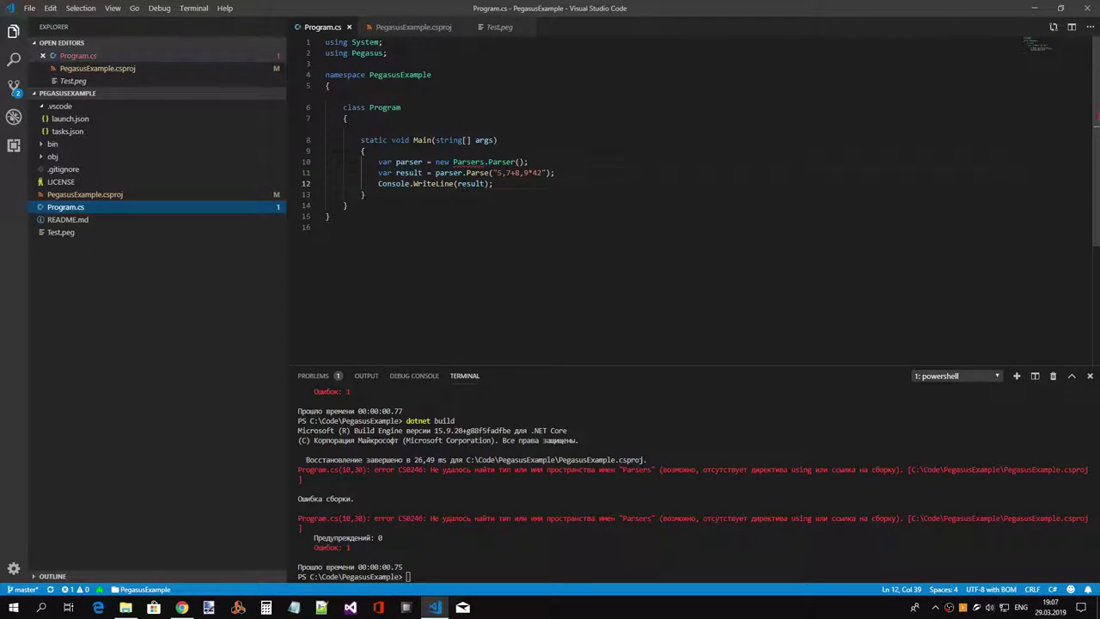
Comment out lines 10 to 12 of Main in Program.cs and save
{"action": "left_click", "coordinate": [379, 162]}
{"action": "key", "text": "ctrl+slash"}
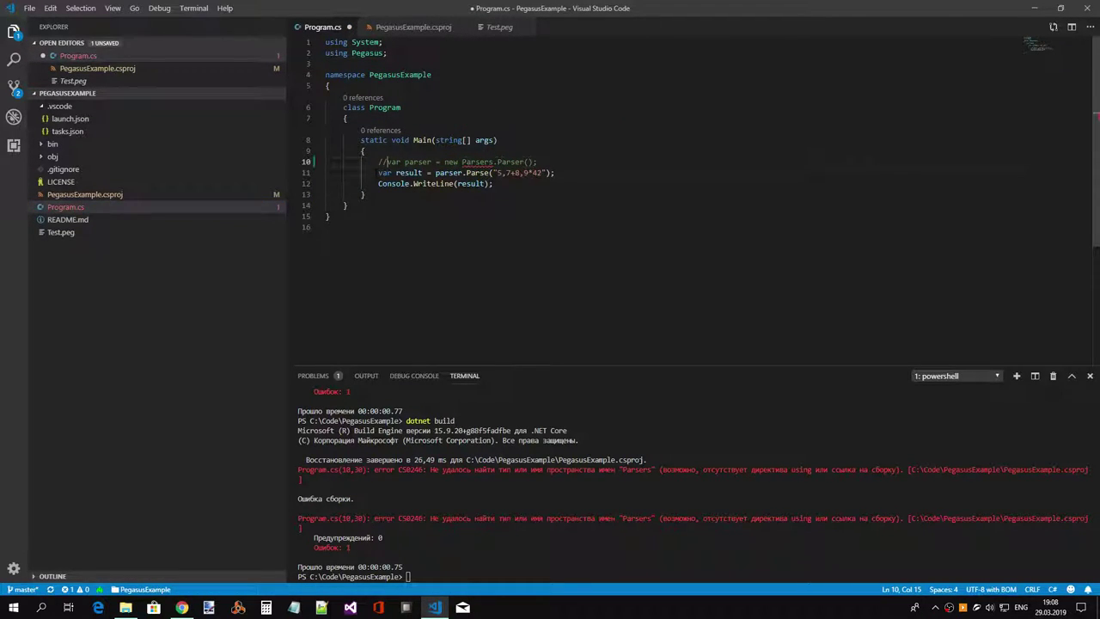
{"action": "key", "text": "Down"}
{"action": "key", "text": "ctrl+slash"}
{"action": "key", "text": "Down"}
{"action": "key", "text": "ctrl+slash"}
{"action": "key", "text": "Up"}
{"action": "key", "text": "Up"}
{"action": "key", "text": "Up"}
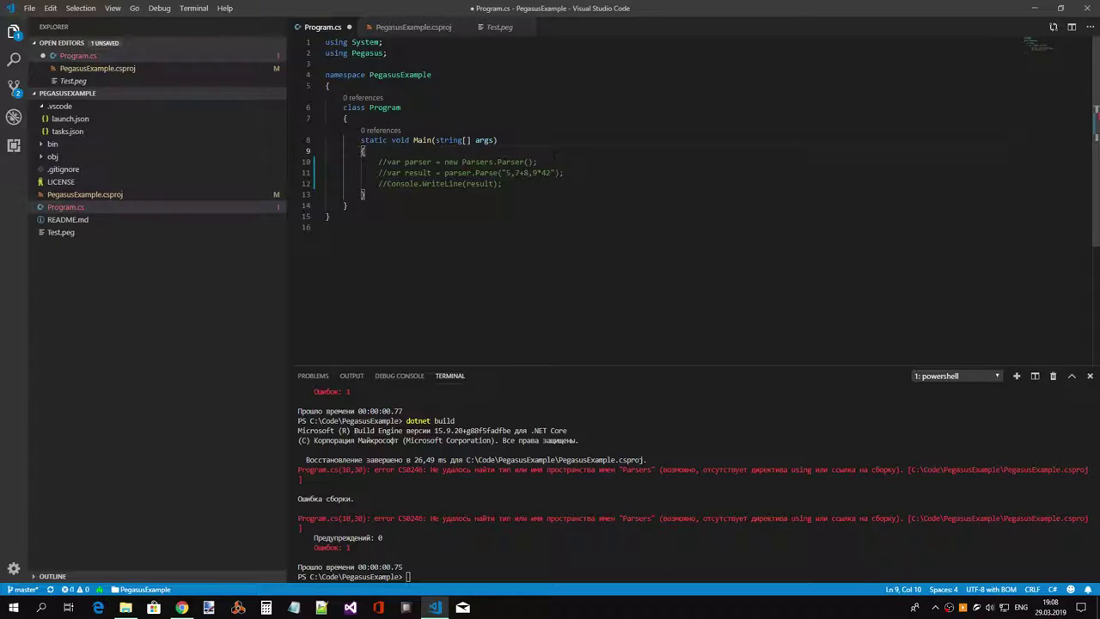
{"action": "key", "text": "ctrl+s"}
Rerun dotnet build twice and examine the MSB4018 CompilePegGrammar empty-path error
{"action": "key", "text": "Down"}
{"action": "key", "text": "Down"}
{"action": "key", "text": "Down"}
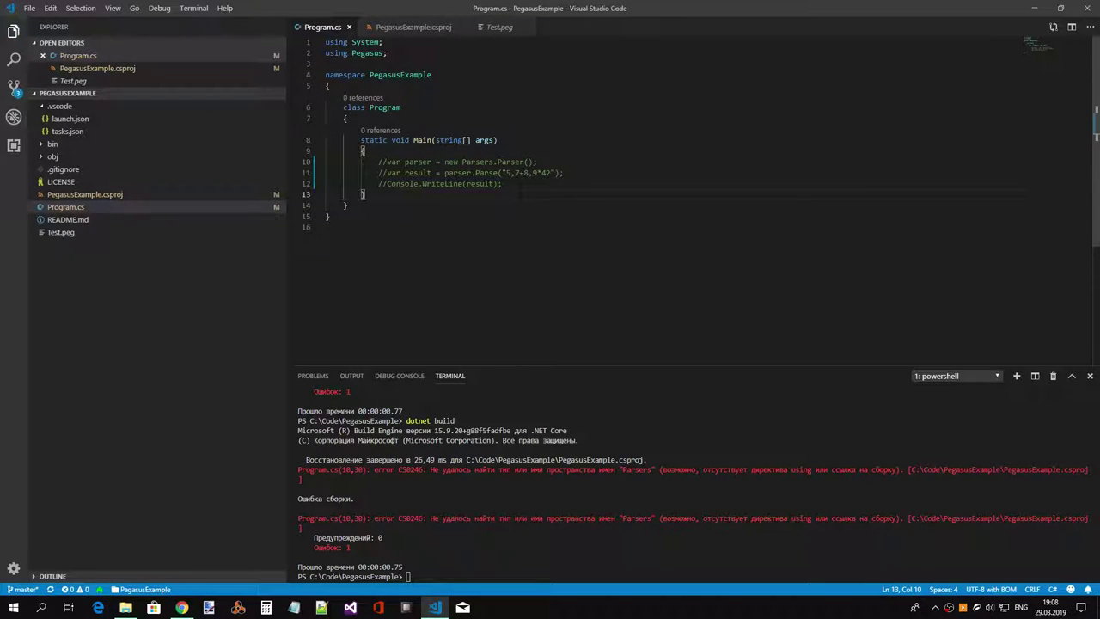
{"action": "left_click", "coordinate": [655, 496]}
{"action": "key", "text": "Up"}
{"action": "key", "text": "Return"}
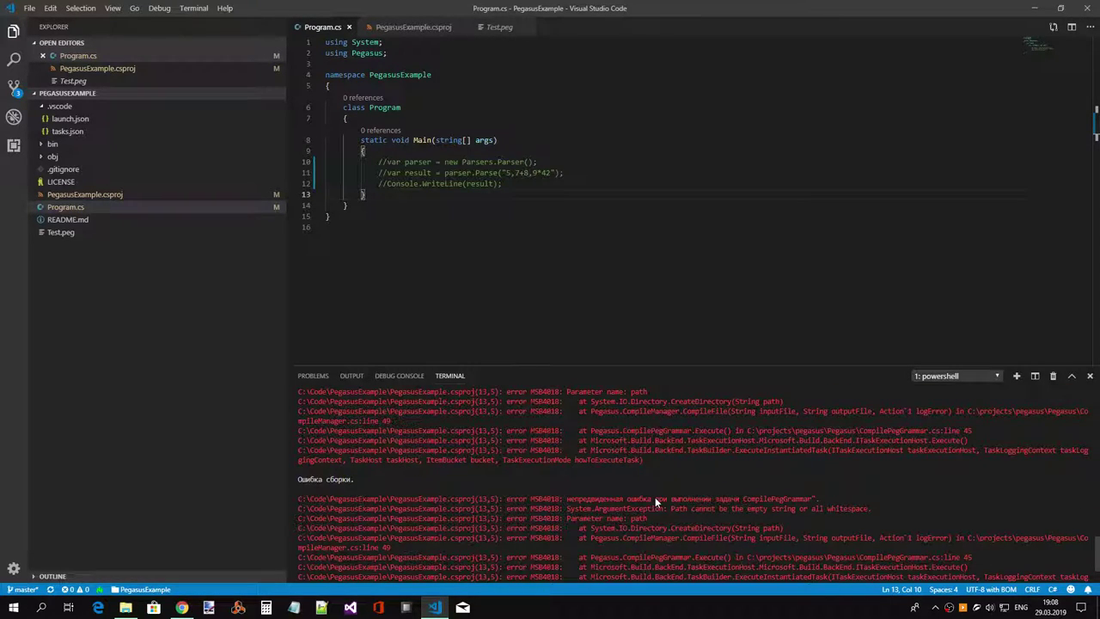
{"action": "key", "text": "Up"}
{"action": "key", "text": "Return"}
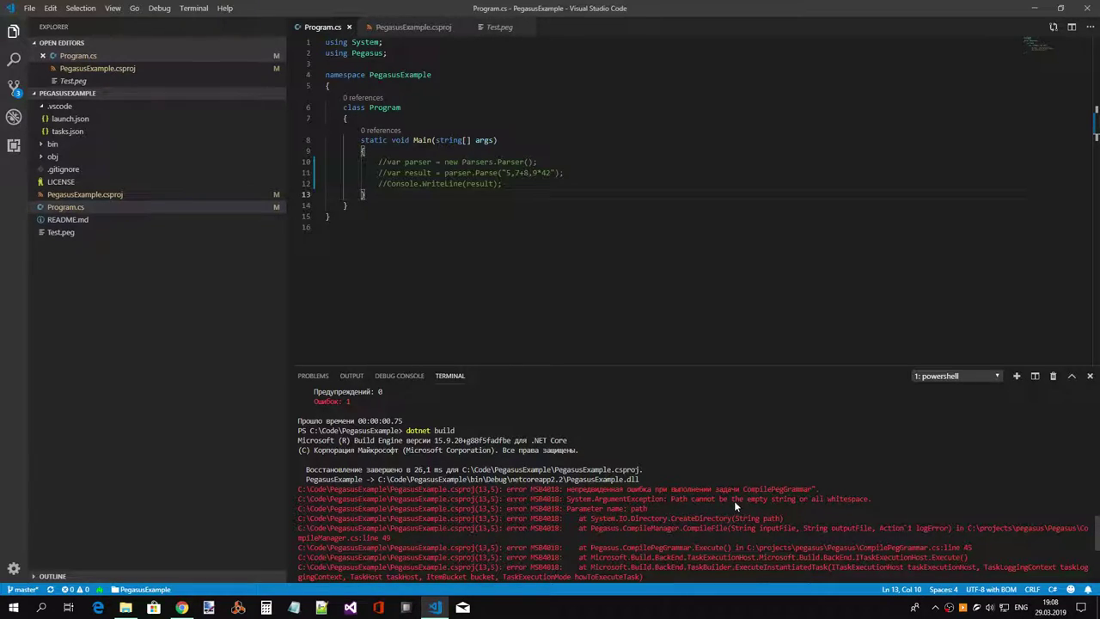
{"action": "double_click", "coordinate": [783, 499]}
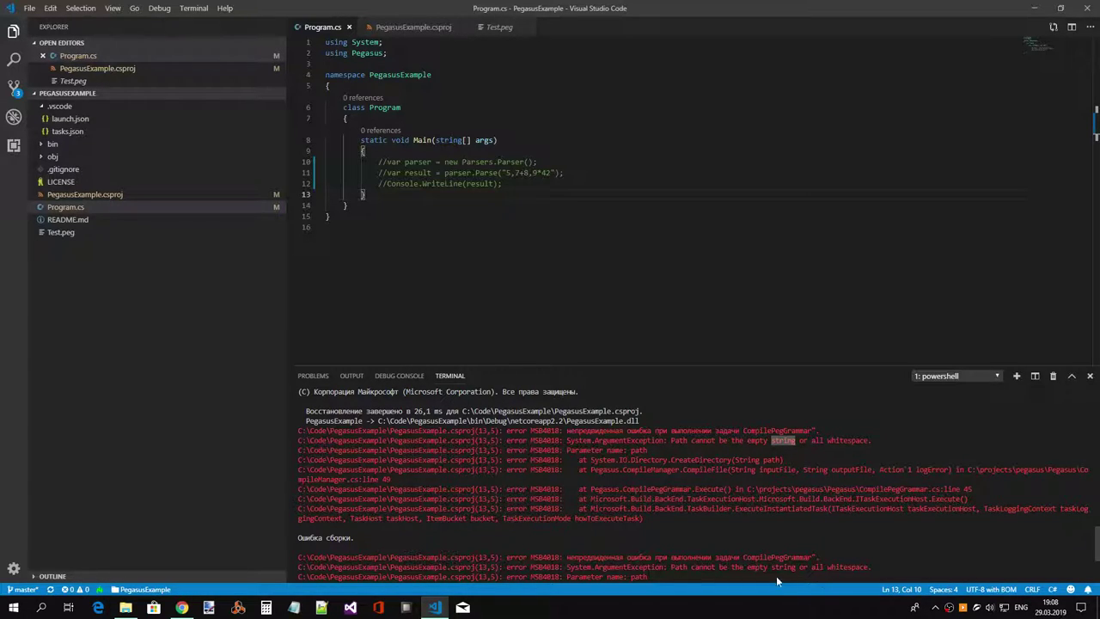
{"action": "left_click", "coordinate": [387, 480]}
{"action": "double_click", "coordinate": [994, 471]}
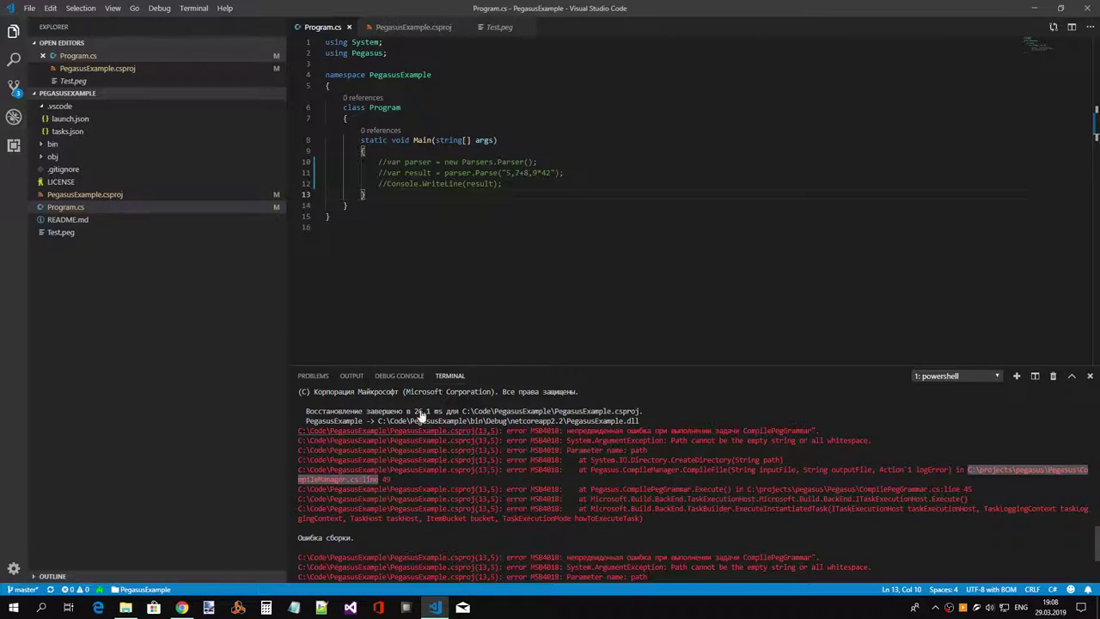
Prefix the Grammar target paths with ./ in PegasusExample.csproj, save, and rebuild successfully
{"action": "left_click", "coordinate": [76, 195]}
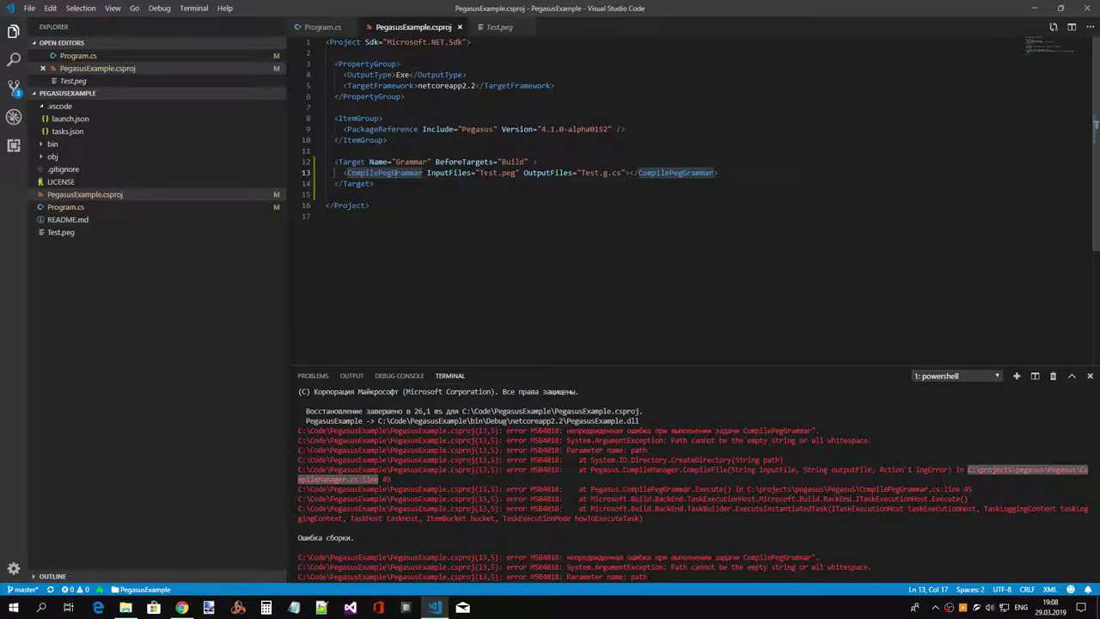
{"action": "left_click", "coordinate": [490, 173]}
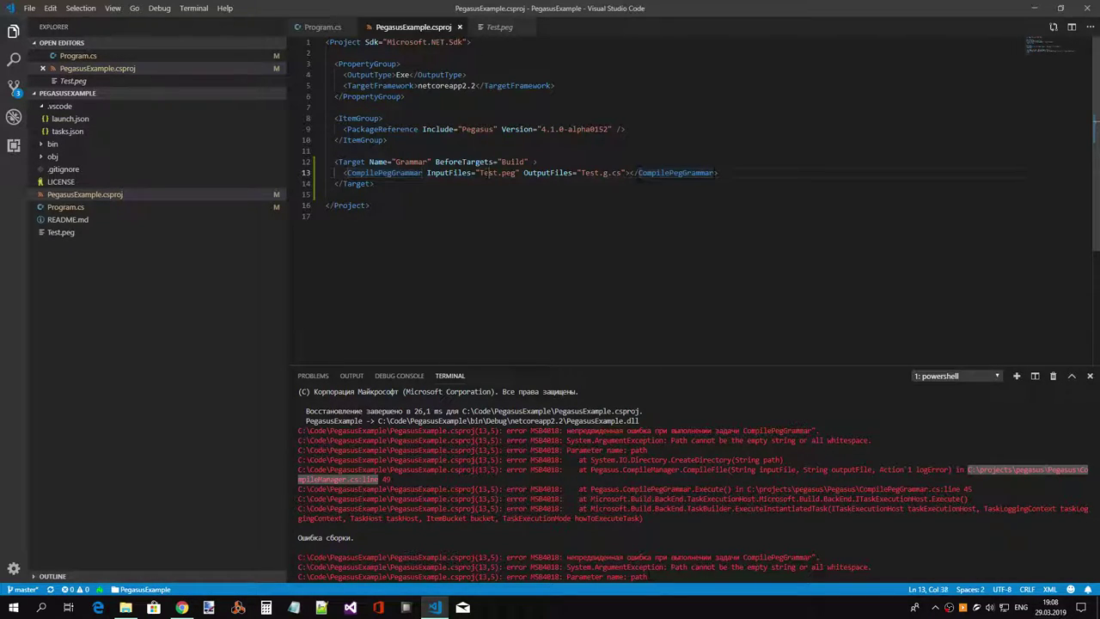
{"action": "type", "text": "."}
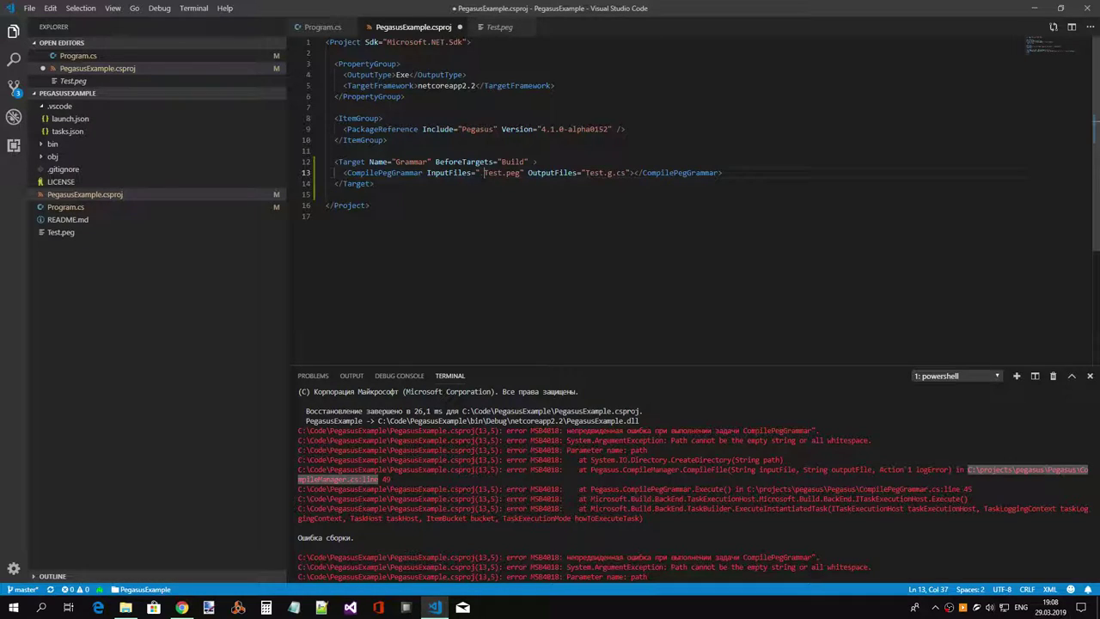
{"action": "type", "text": "/"}
{"action": "left_click", "coordinate": [590, 172]}
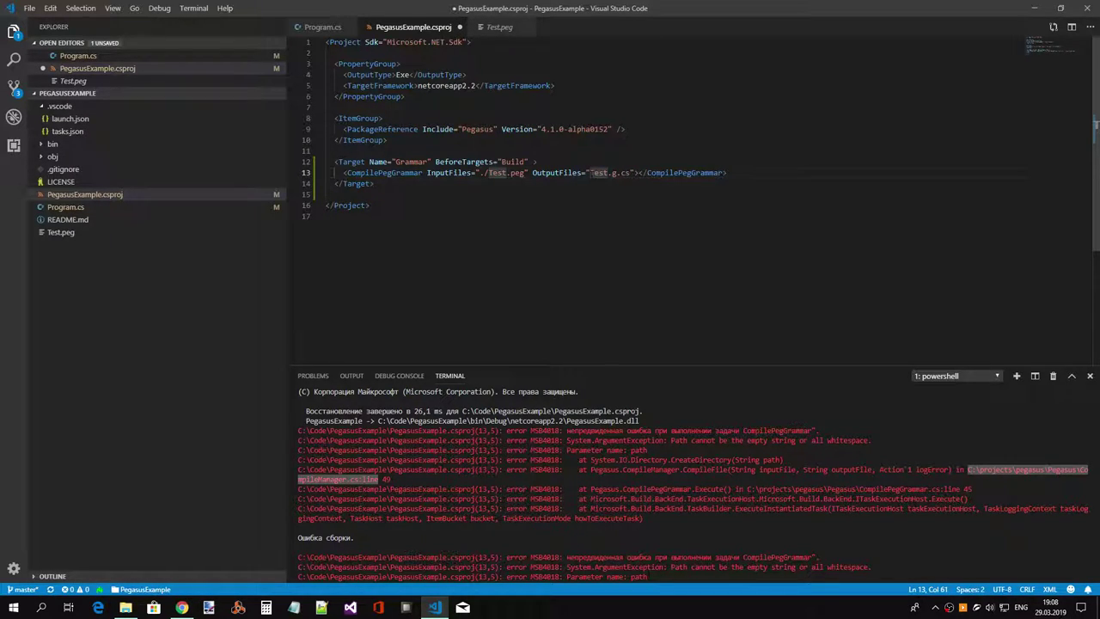
{"action": "type", "text": "./"}
{"action": "key", "text": "ctrl+s"}
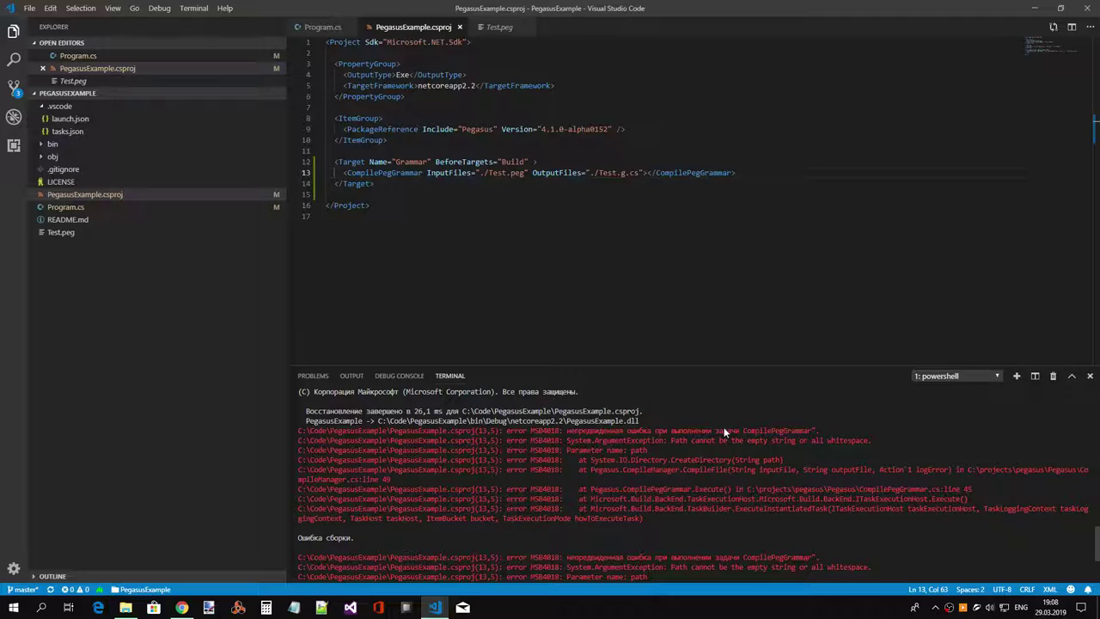
{"action": "key", "text": "Up"}
{"action": "key", "text": "Return"}
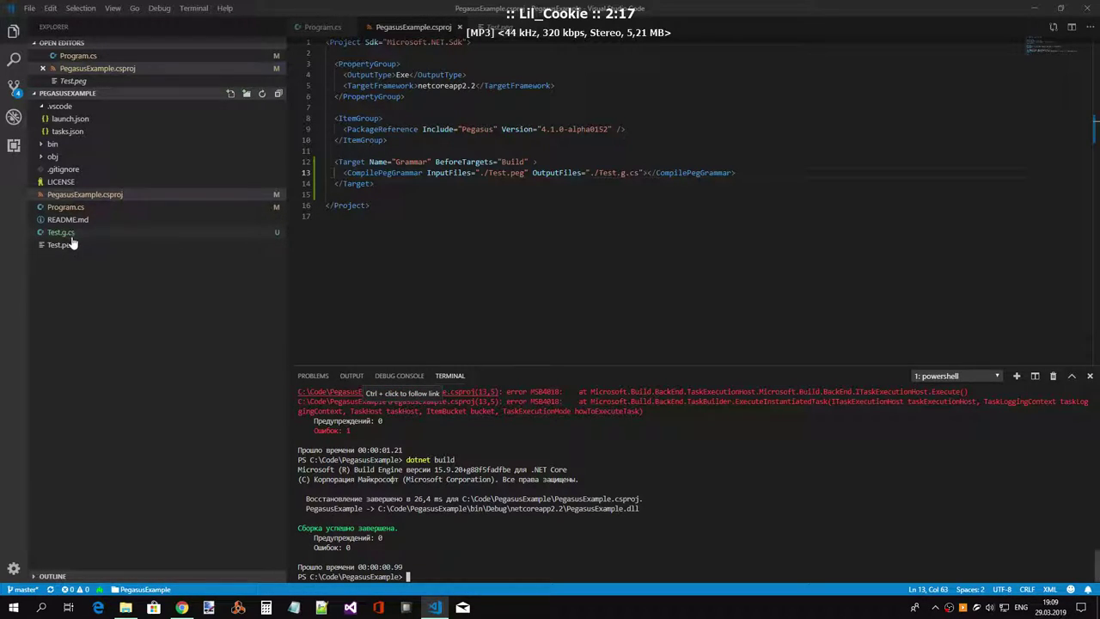
Rebuild, then uncomment the three parser lines in Program.cs and save
{"action": "key", "text": "Up"}
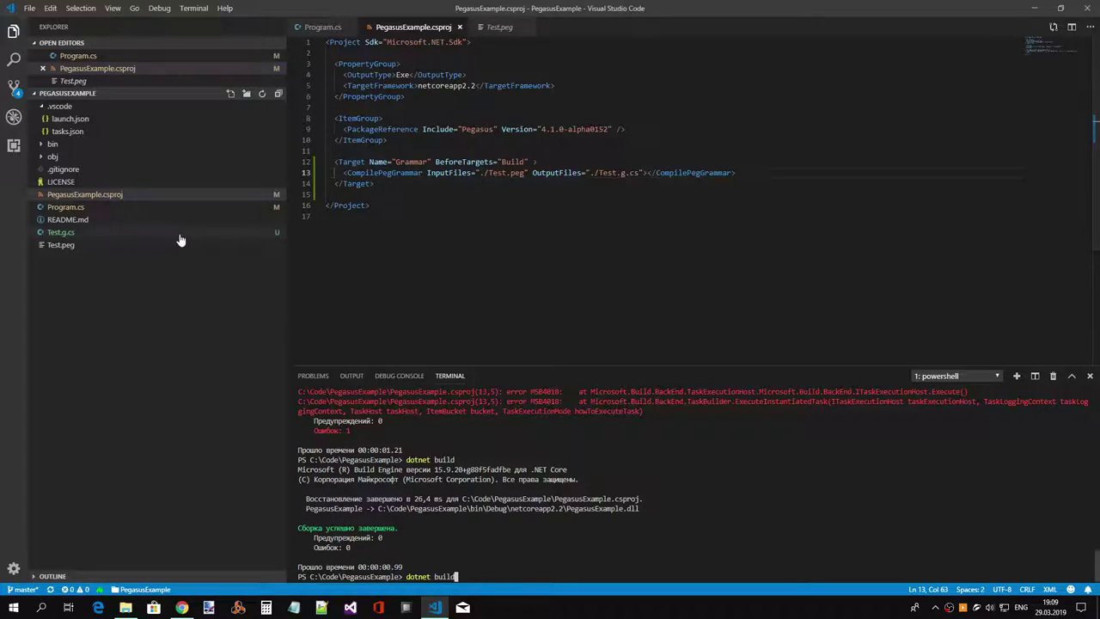
{"action": "key", "text": "Return"}
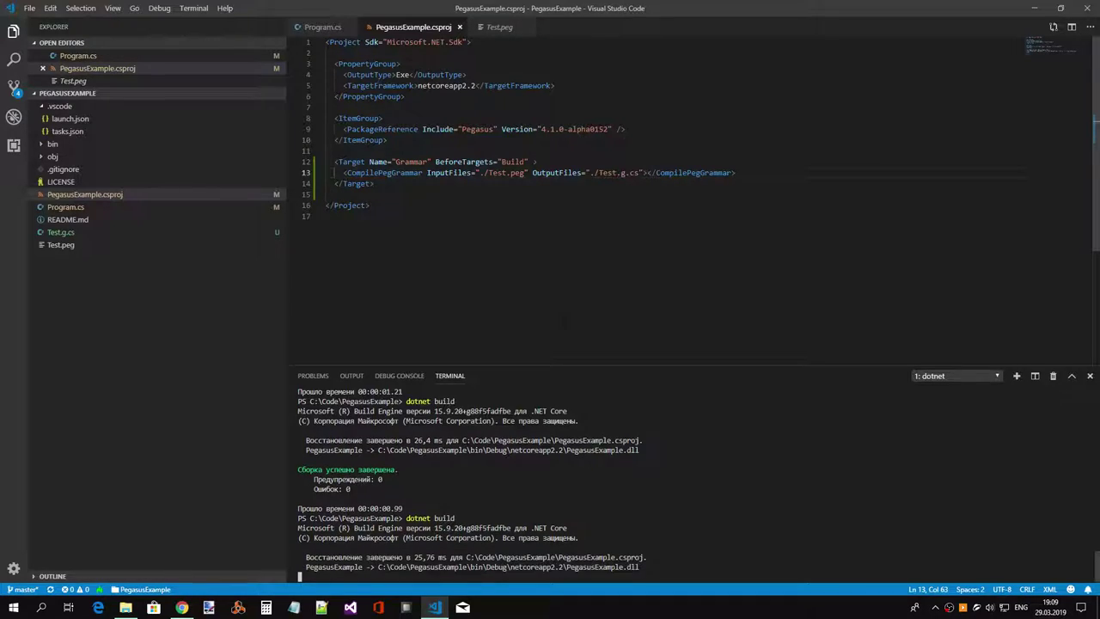
{"action": "left_click", "coordinate": [89, 208]}
{"action": "left_click", "coordinate": [386, 161]}
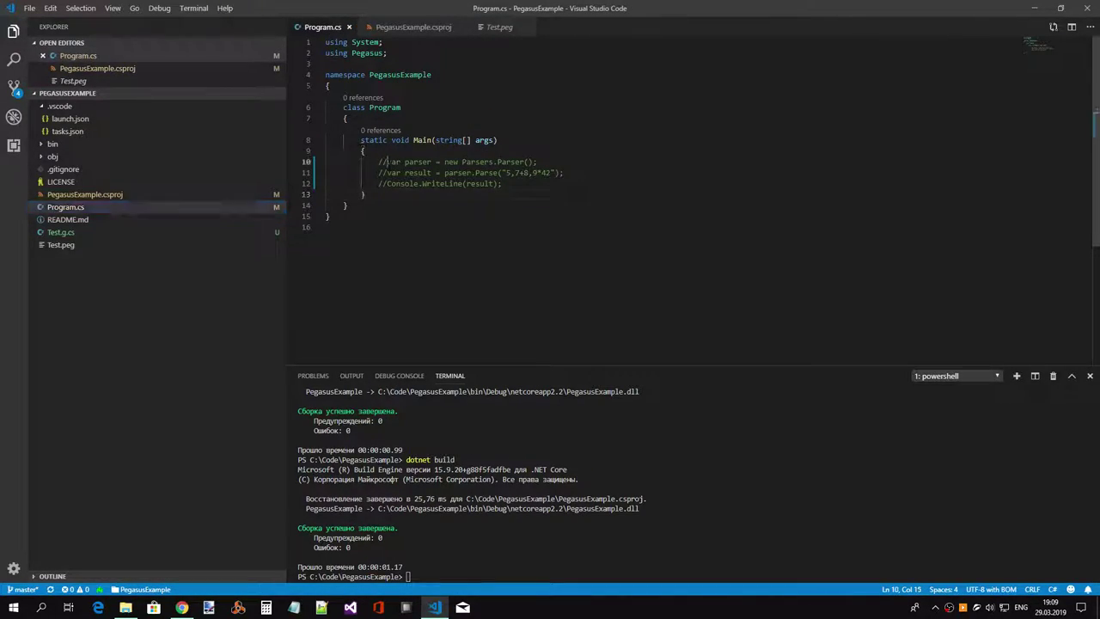
{"action": "key", "text": "BackSpace"}
{"action": "key", "text": "BackSpace"}
{"action": "left_click", "coordinate": [386, 173]}
{"action": "key", "text": "BackSpace"}
{"action": "key", "text": "BackSpace"}
{"action": "left_click", "coordinate": [386, 183]}
{"action": "key", "text": "BackSpace"}
{"action": "key", "text": "BackSpace"}
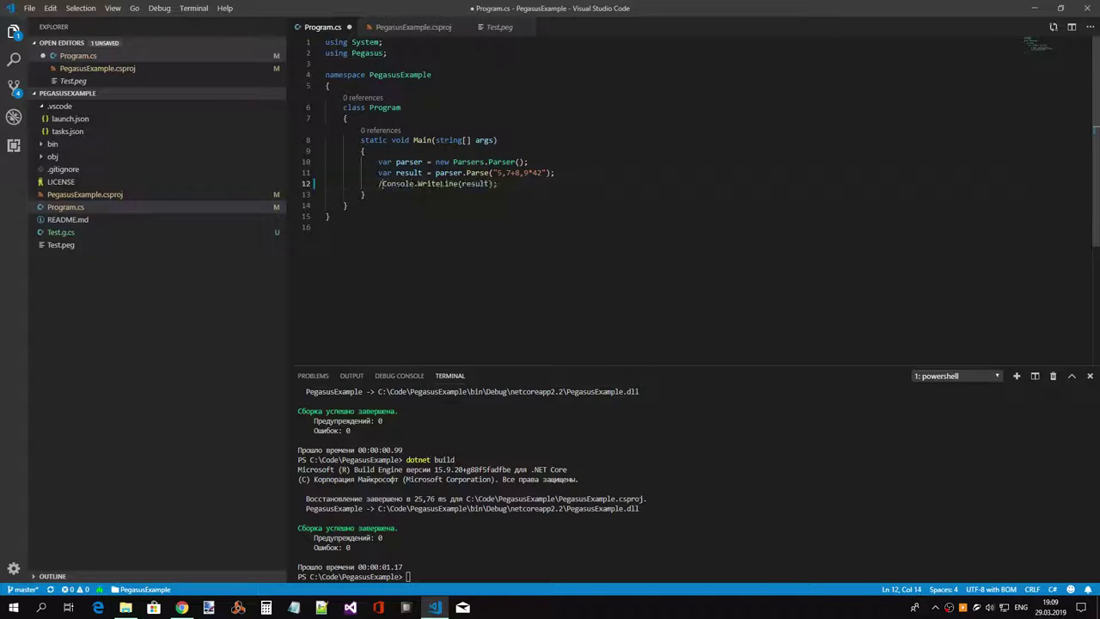
{"action": "left_click", "coordinate": [346, 117]}
{"action": "key", "text": "ctrl+s"}
Run dotnet build and dotnet run, which prints 379,5
{"action": "left_click", "coordinate": [329, 216]}
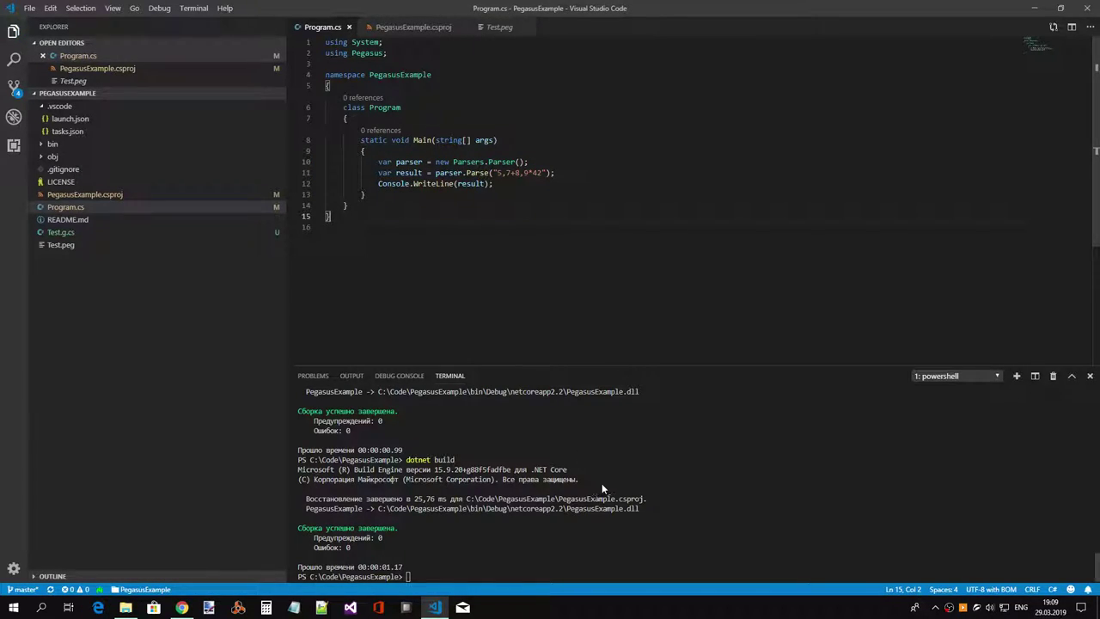
{"action": "left_click", "coordinate": [605, 488]}
{"action": "key", "text": "Up"}
{"action": "key", "text": "Return"}
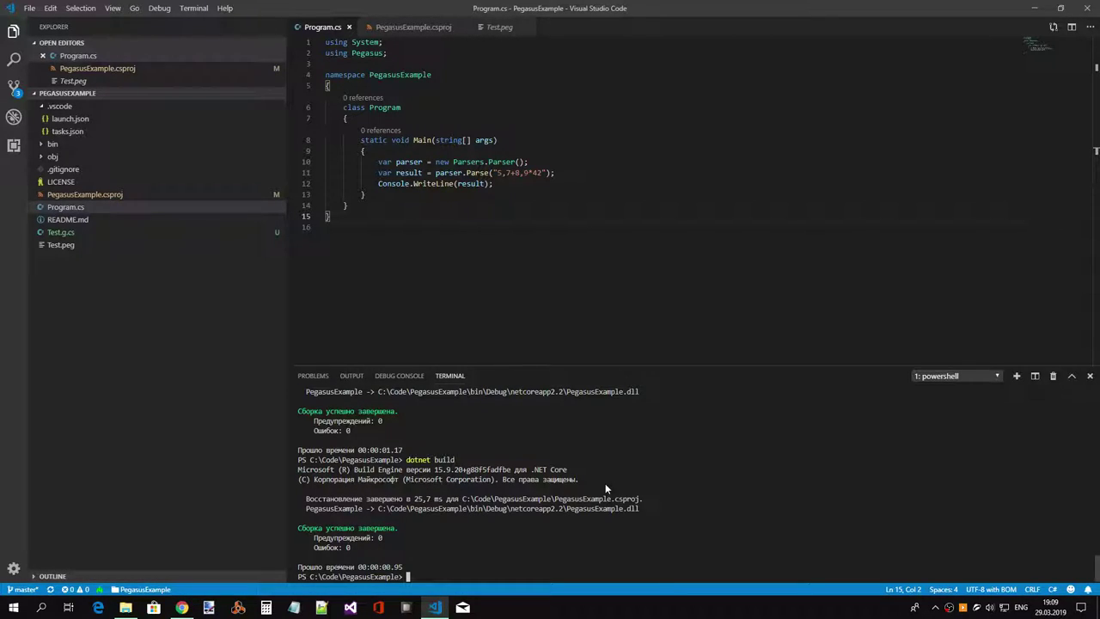
{"action": "key", "text": "Up"}
{"action": "key", "text": "BackSpace"}
{"action": "key", "text": "BackSpace"}
{"action": "key", "text": "BackSpace"}
{"action": "key", "text": "BackSpace"}
{"action": "key", "text": "BackSpace"}
{"action": "type", "text": "run"}
{"action": "key", "text": "Return"}
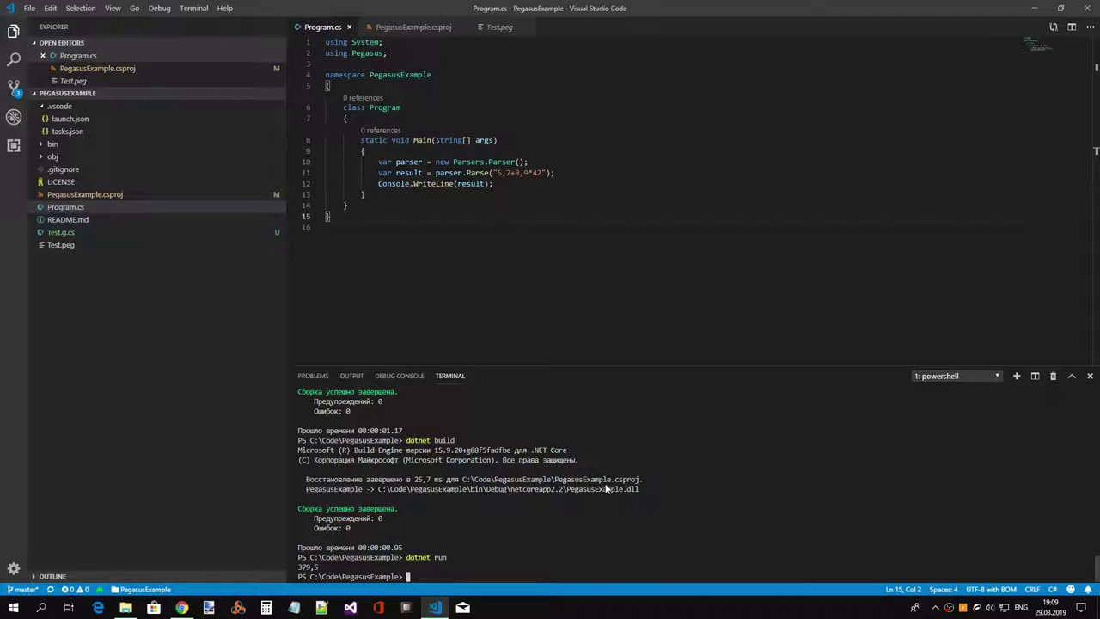
{"action": "scroll", "coordinate": [593, 515], "scroll_direction": "down", "scroll_amount": 1}
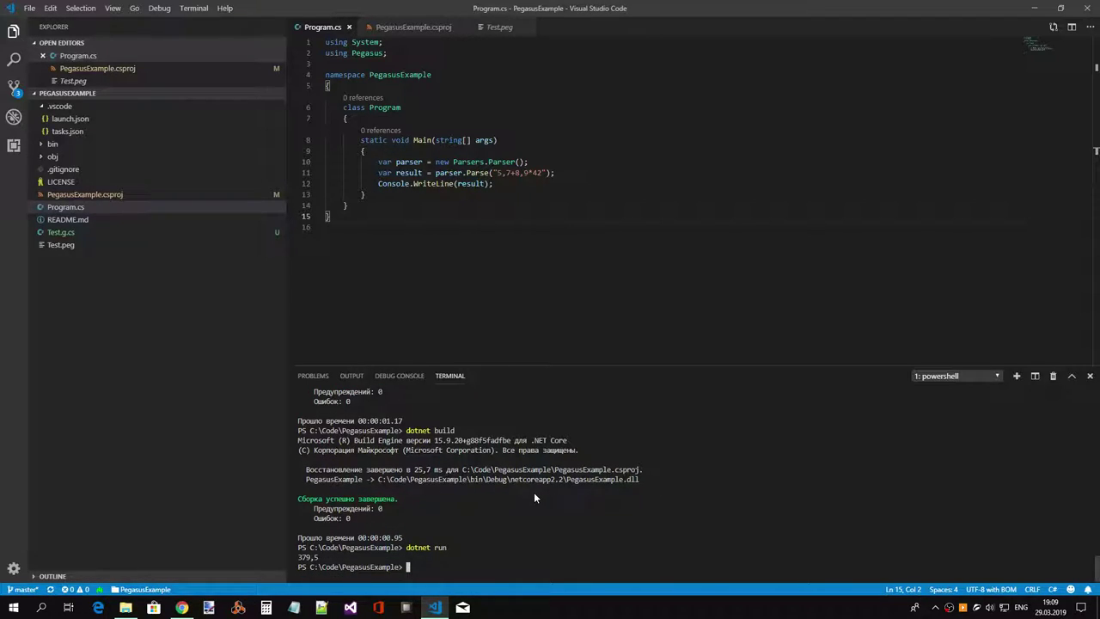
{"action": "key", "text": "Return"}
Delete the generated Test.g.cs, rerun dotnet run to hit CS0246, and switch to the browser
{"action": "left_click", "coordinate": [83, 232]}
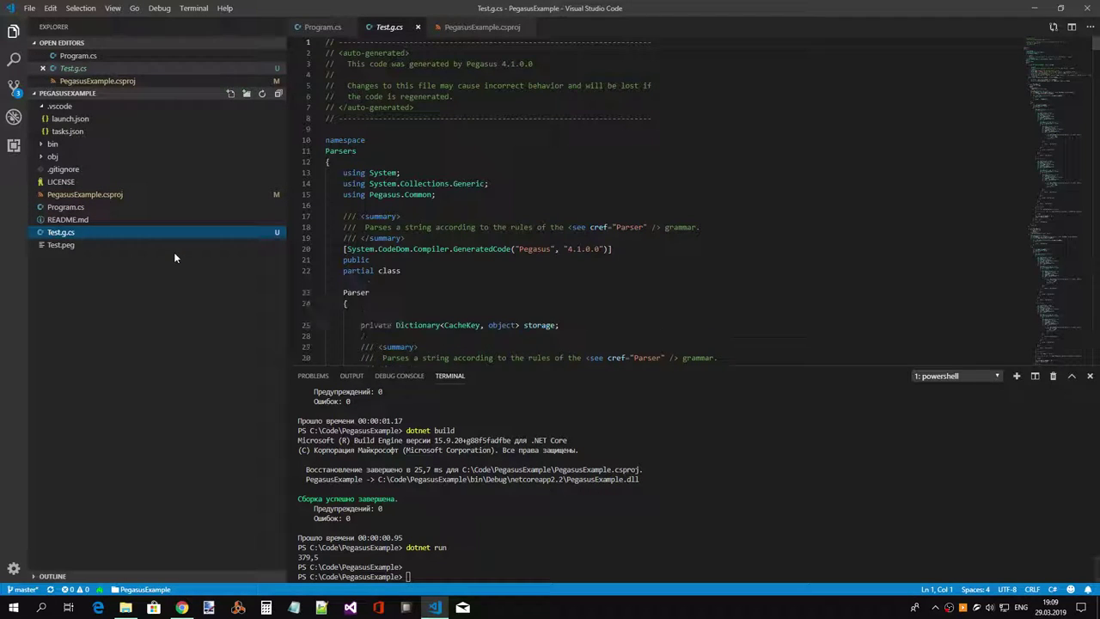
{"action": "key", "text": "Delete"}
{"action": "key", "text": "Return"}
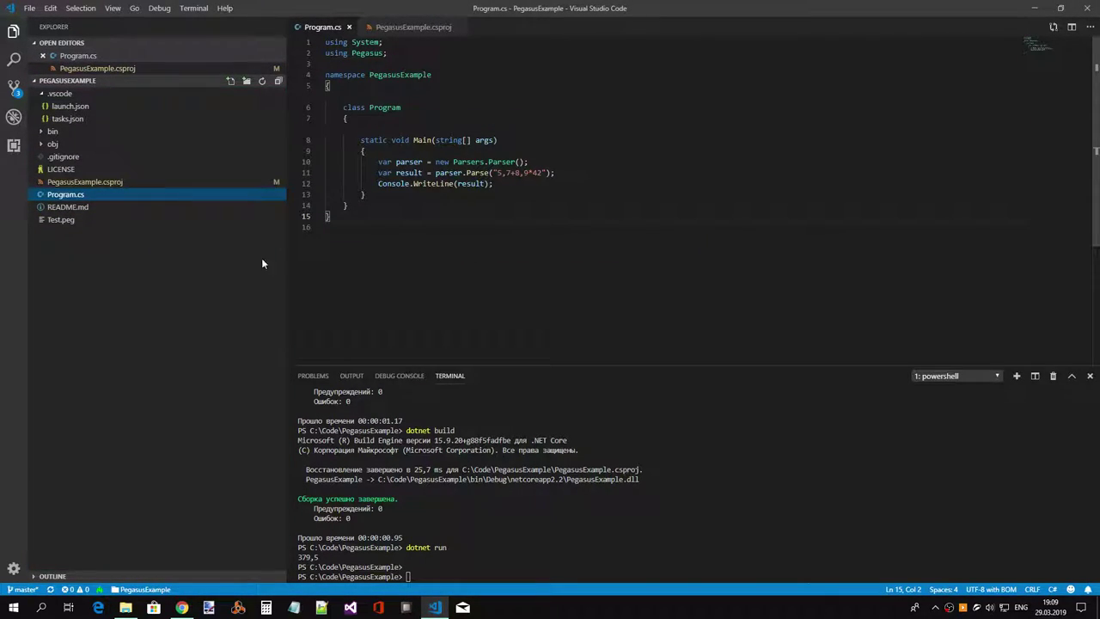
{"action": "left_click", "coordinate": [558, 524]}
{"action": "key", "text": "Up"}
{"action": "key", "text": "Return"}
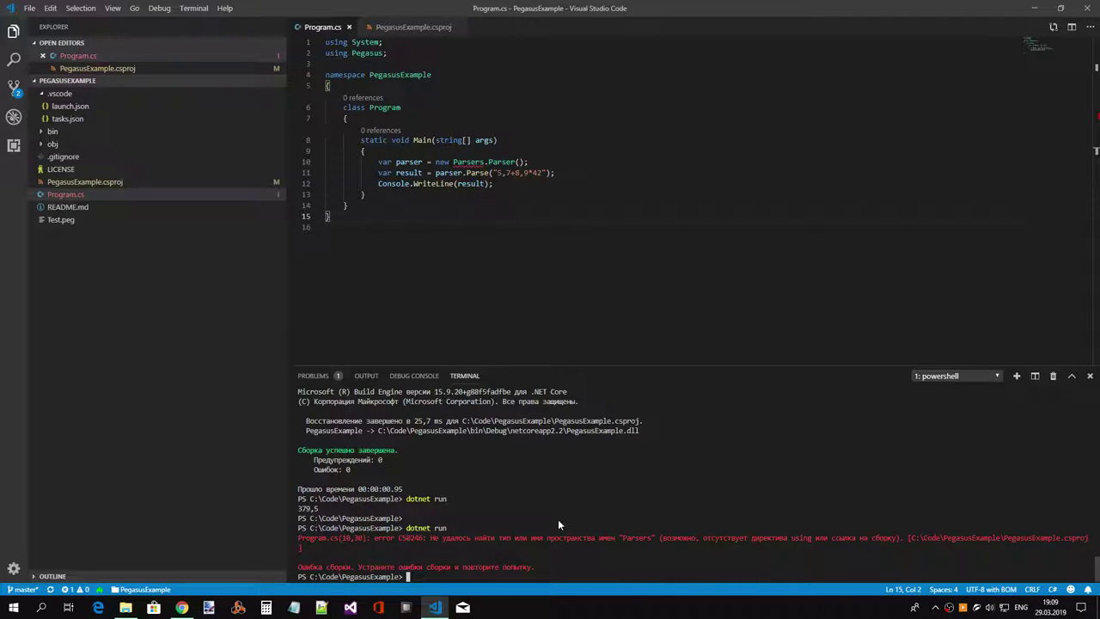
{"action": "key", "text": "alt+Tab"}
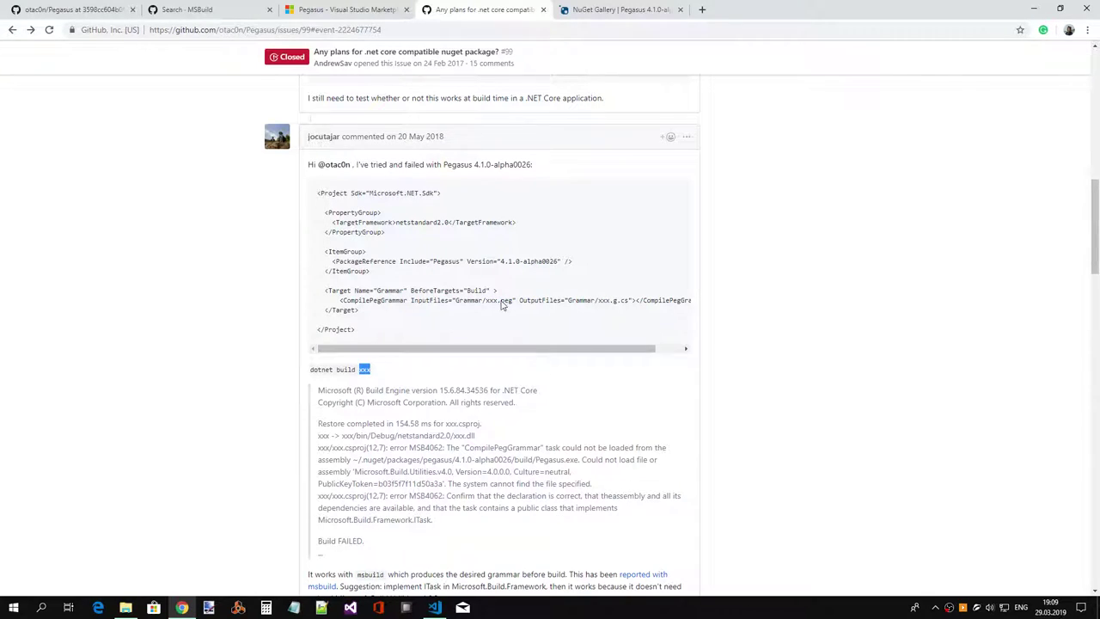
{"action": "left_click", "coordinate": [599, 11]}
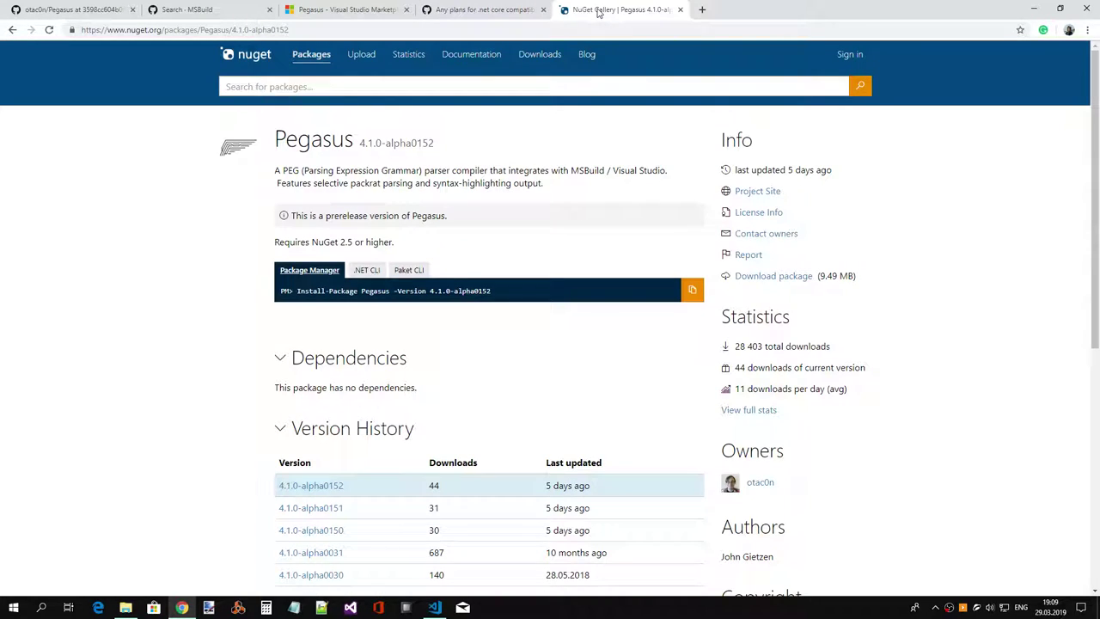
{"action": "left_click", "coordinate": [500, 10]}
{"action": "scroll", "coordinate": [573, 181], "scroll_direction": "down", "scroll_amount": 10}
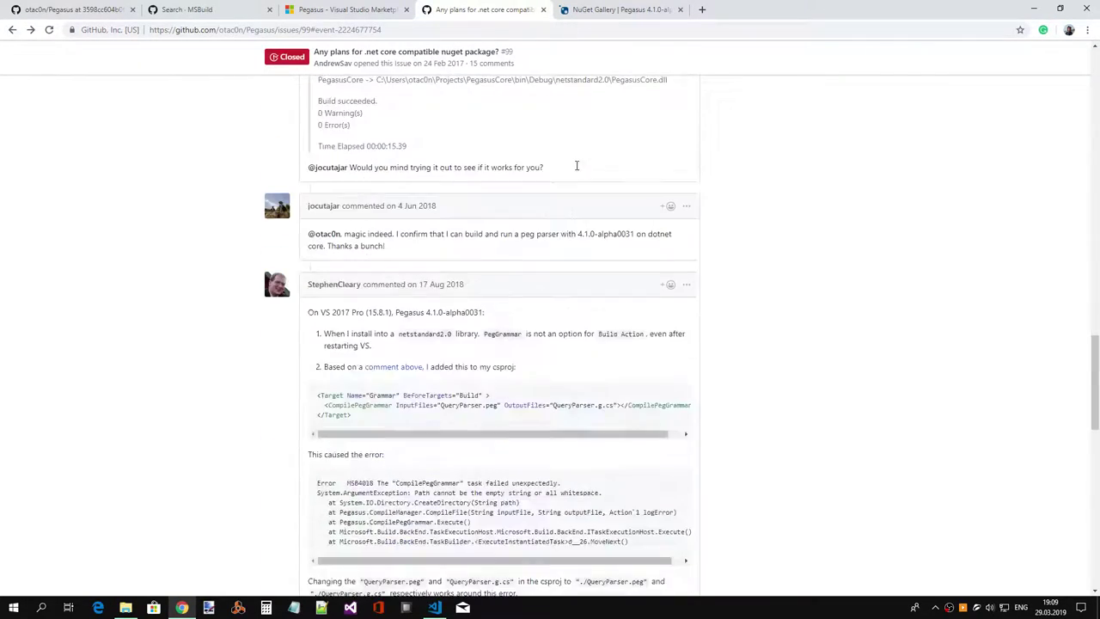
{"action": "scroll", "coordinate": [577, 165], "scroll_direction": "down", "scroll_amount": 2}
{"action": "scroll", "coordinate": [577, 166], "scroll_direction": "down", "scroll_amount": 3}
{"action": "scroll", "coordinate": [492, 338], "scroll_direction": "down", "scroll_amount": 2}
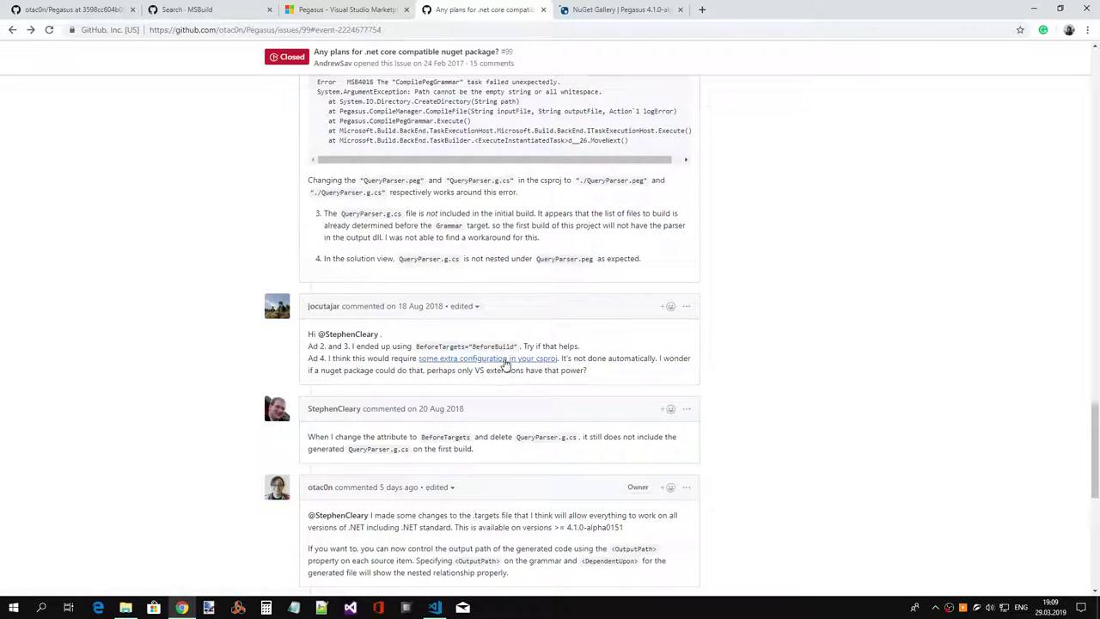
Open the comment's csproj configuration link in a new tab and select the word BeforeBuild
{"action": "right_click", "coordinate": [507, 362]}
{"action": "left_click", "coordinate": [601, 370]}
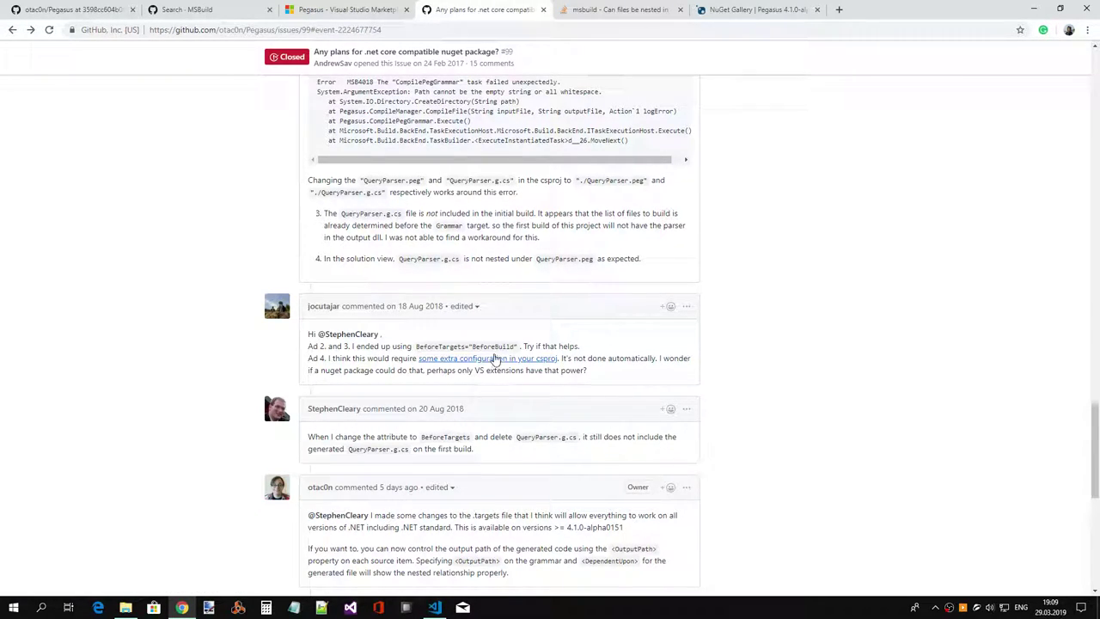
{"action": "double_click", "coordinate": [493, 347]}
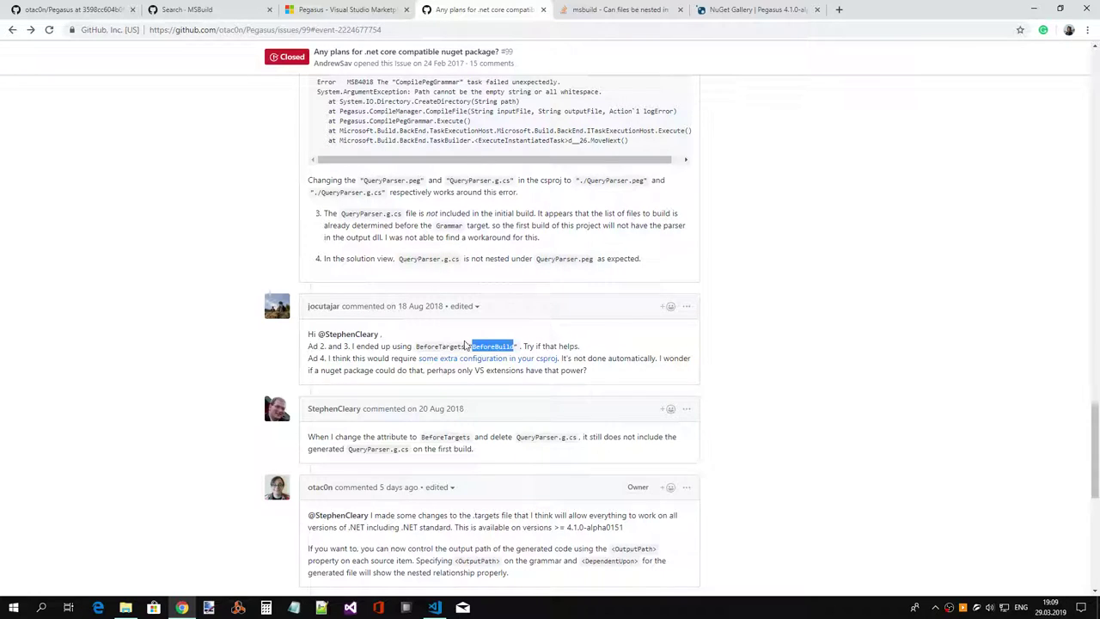
{"action": "key", "text": "alt+Tab"}
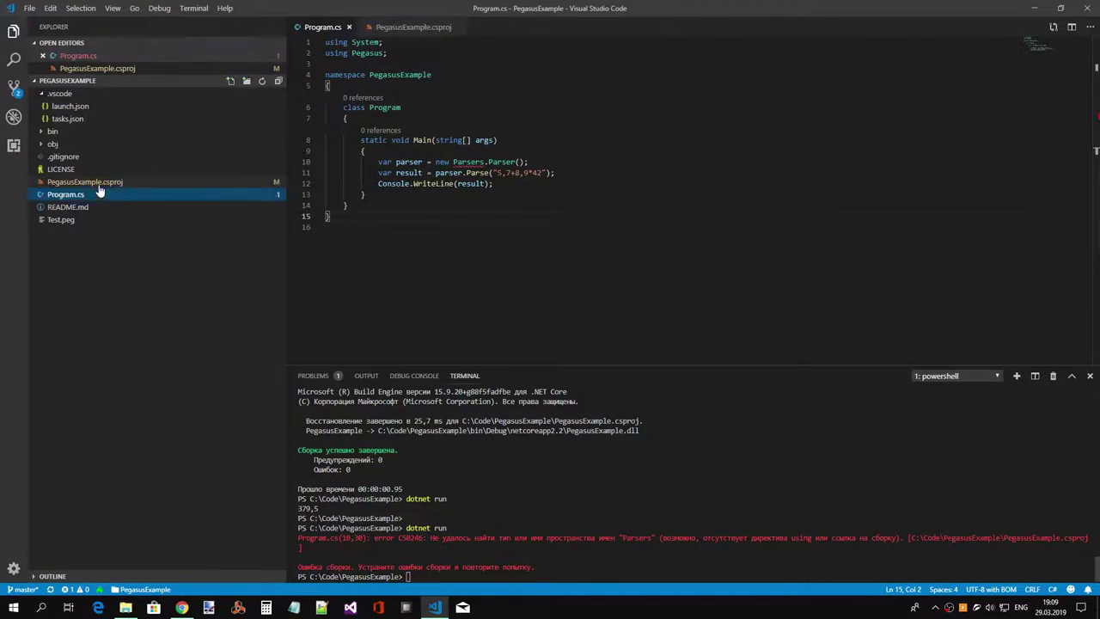
Paste BeforeBuild into the Grammar target's BeforeTargets in PegasusExample.csproj and save
{"action": "left_click", "coordinate": [99, 184]}
{"action": "key", "text": "alt+Tab"}
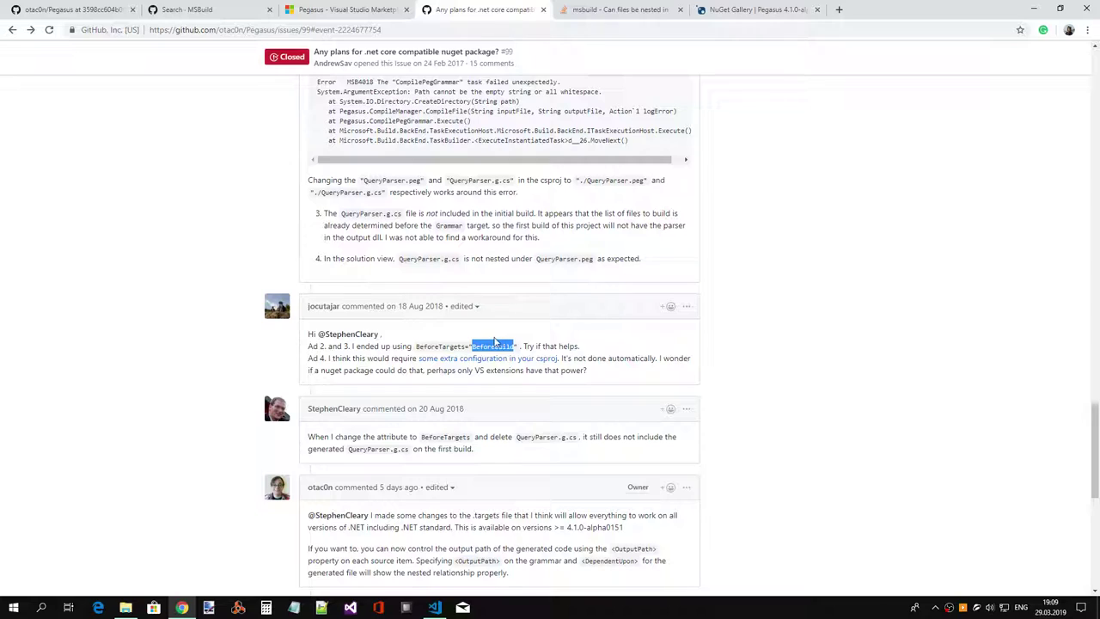
{"action": "key", "text": "ctrl+c"}
{"action": "key", "text": "alt+Tab"}
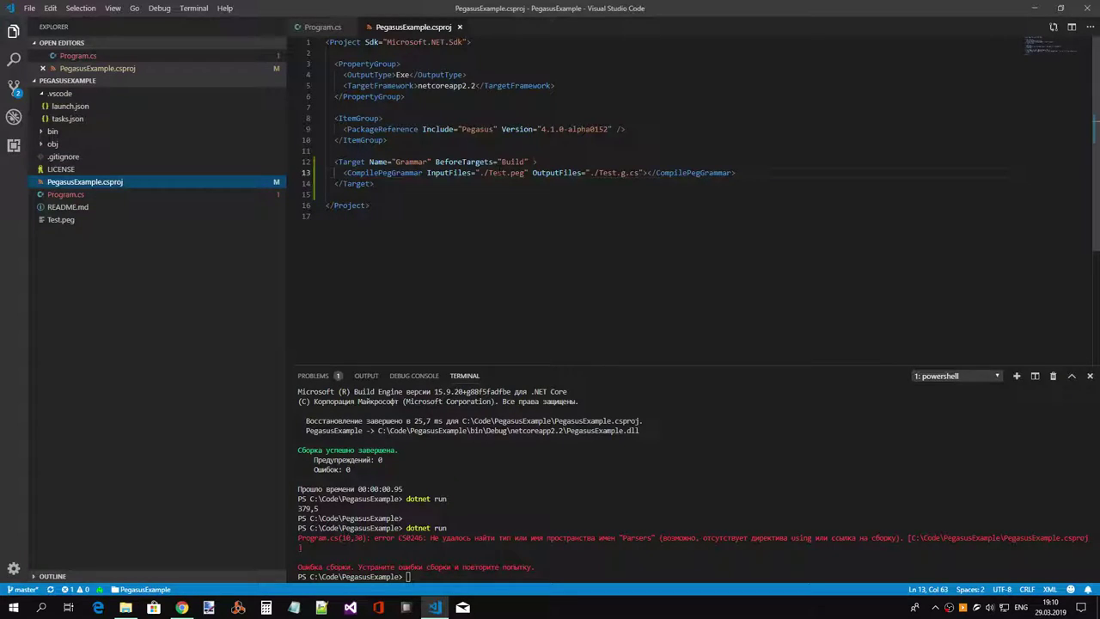
{"action": "key", "text": "ctrl+v"}
{"action": "key", "text": "Down"}
{"action": "key", "text": "Down"}
{"action": "key", "text": "Down"}
{"action": "key", "text": "ctrl+s"}
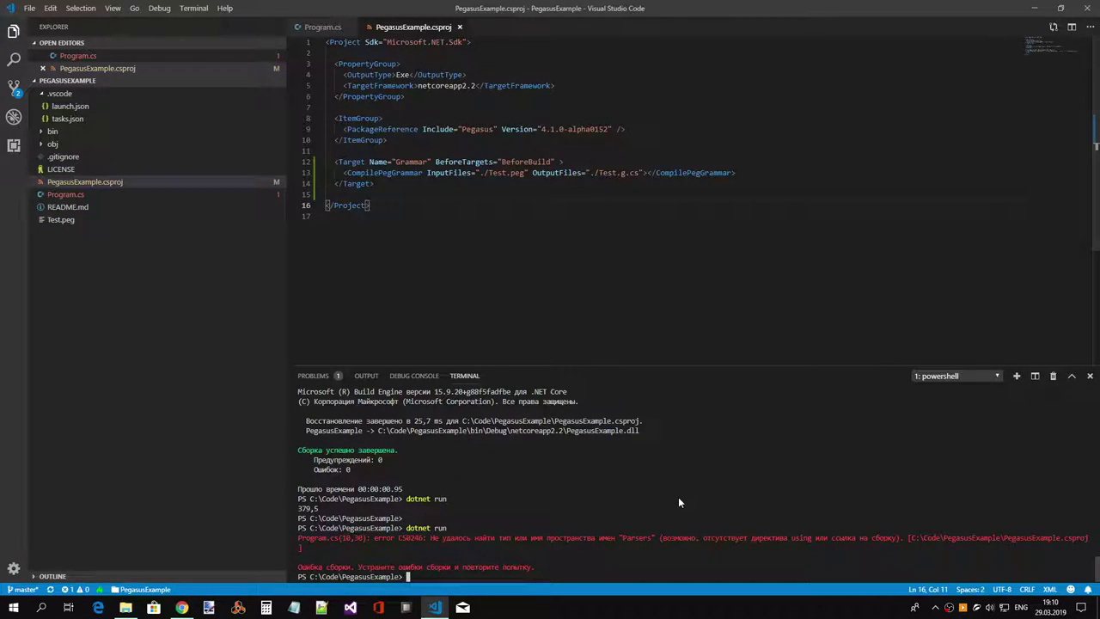
Run dotnet run, then dotnet build, then dotnet run again; the program prints 379,5
{"action": "left_click", "coordinate": [678, 501]}
{"action": "key", "text": "Up"}
{"action": "key", "text": "Return"}
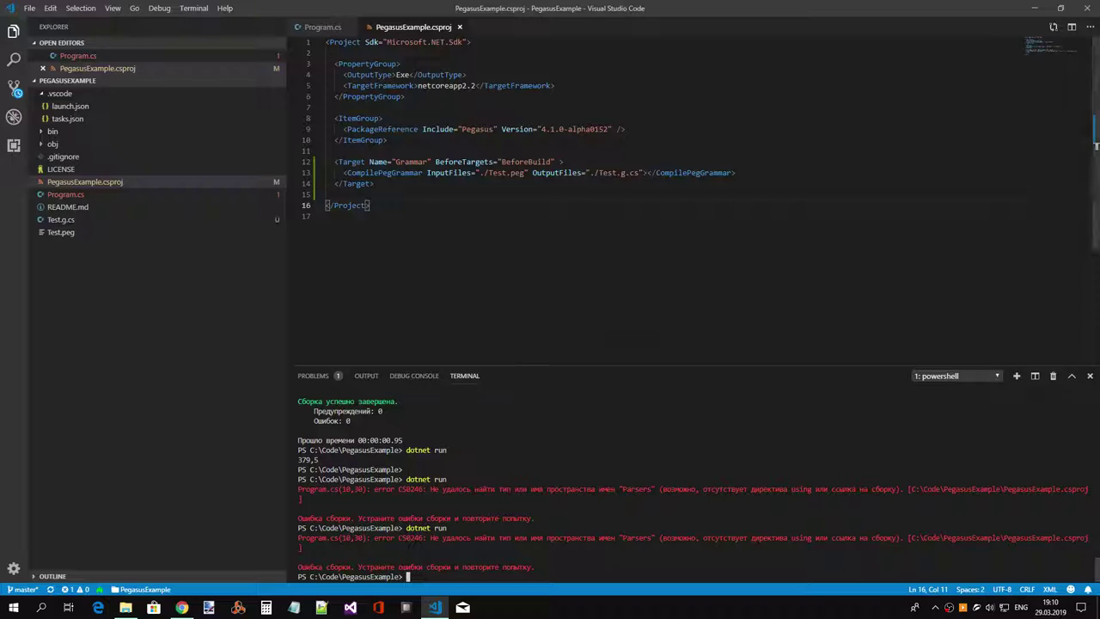
{"action": "key", "text": "Up"}
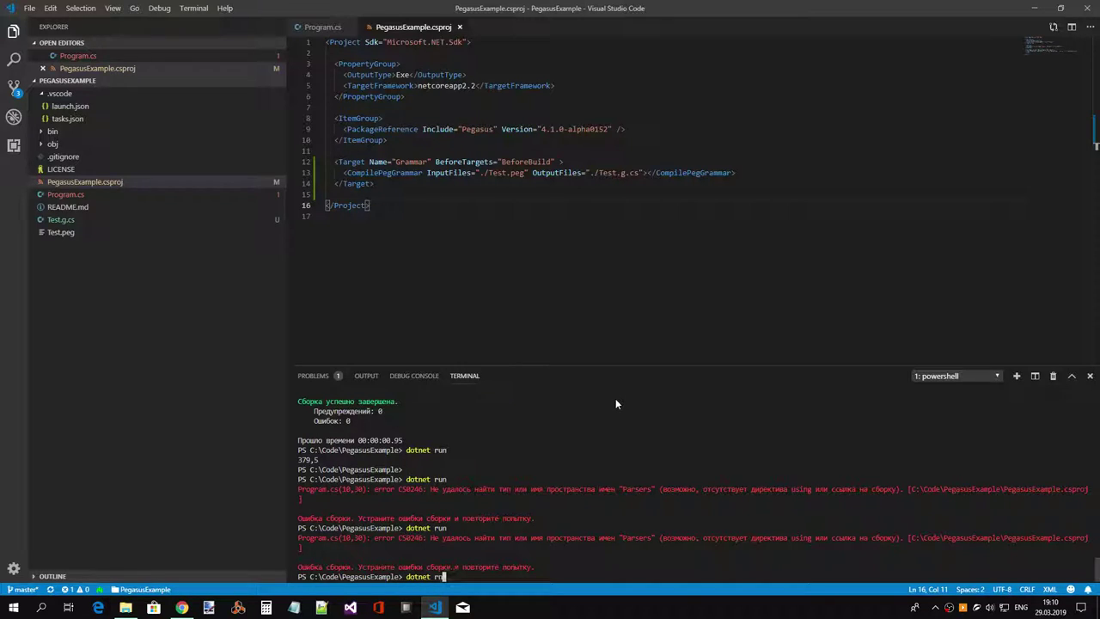
{"action": "key", "text": "BackSpace"}
{"action": "key", "text": "BackSpace"}
{"action": "key", "text": "BackSpace"}
{"action": "type", "text": "build"}
{"action": "key", "text": "Return"}
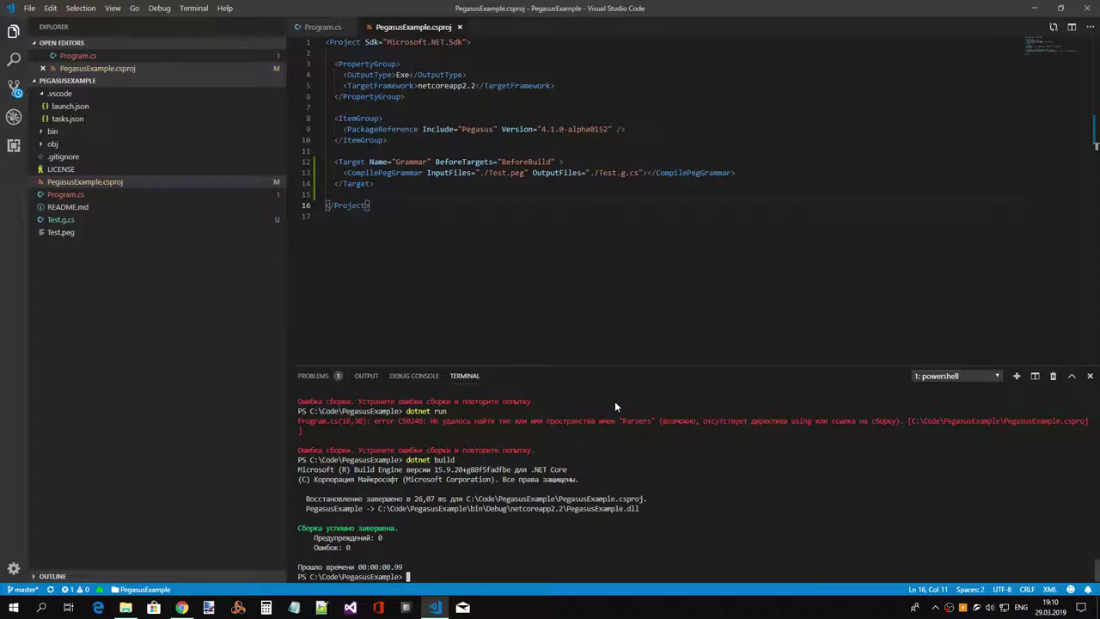
{"action": "key", "text": "Up"}
{"action": "key", "text": "Up"}
{"action": "key", "text": "Return"}
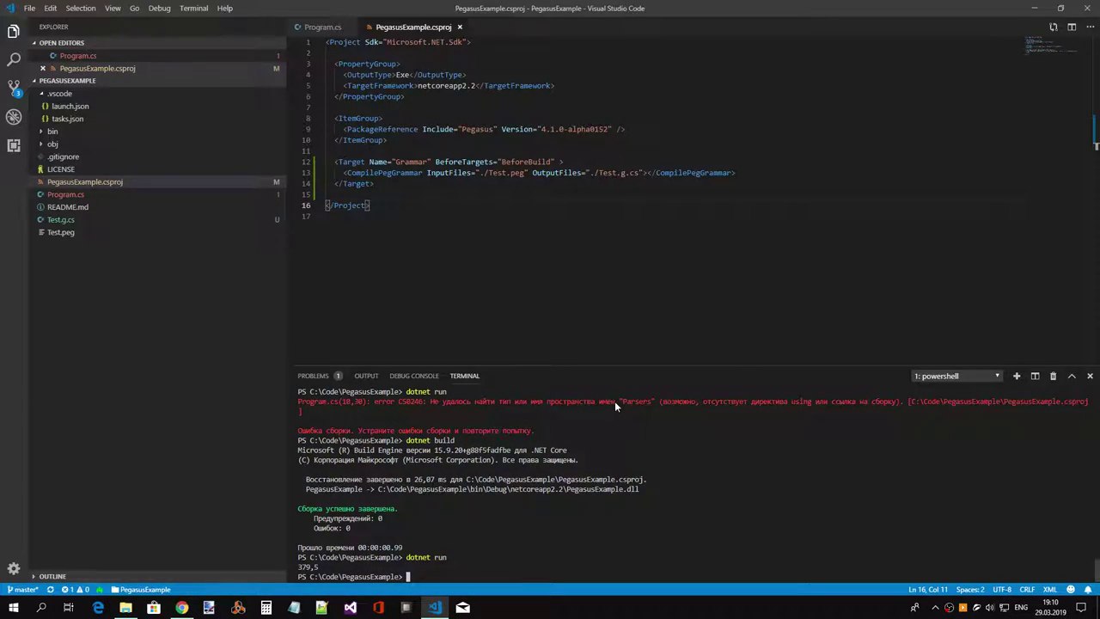
Strip the ./ prefixes from the Test.peg and Test.g.cs paths and save the csproj
{"action": "key", "text": "ctrl+c"}
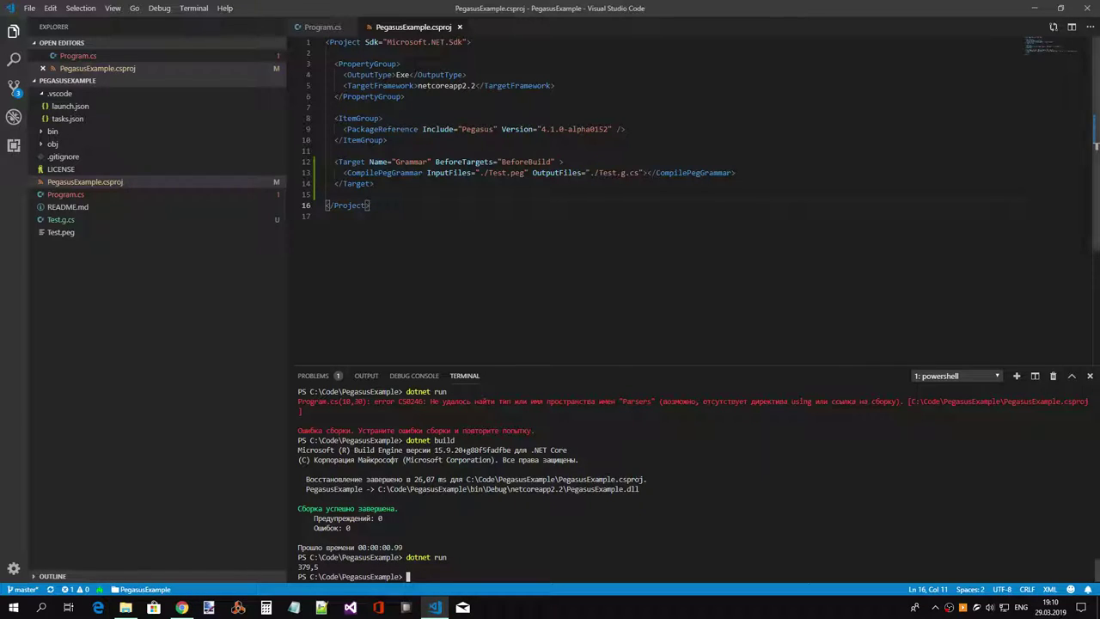
{"action": "left_click", "coordinate": [484, 173]}
{"action": "key", "text": "BackSpace"}
{"action": "key", "text": "BackSpace"}
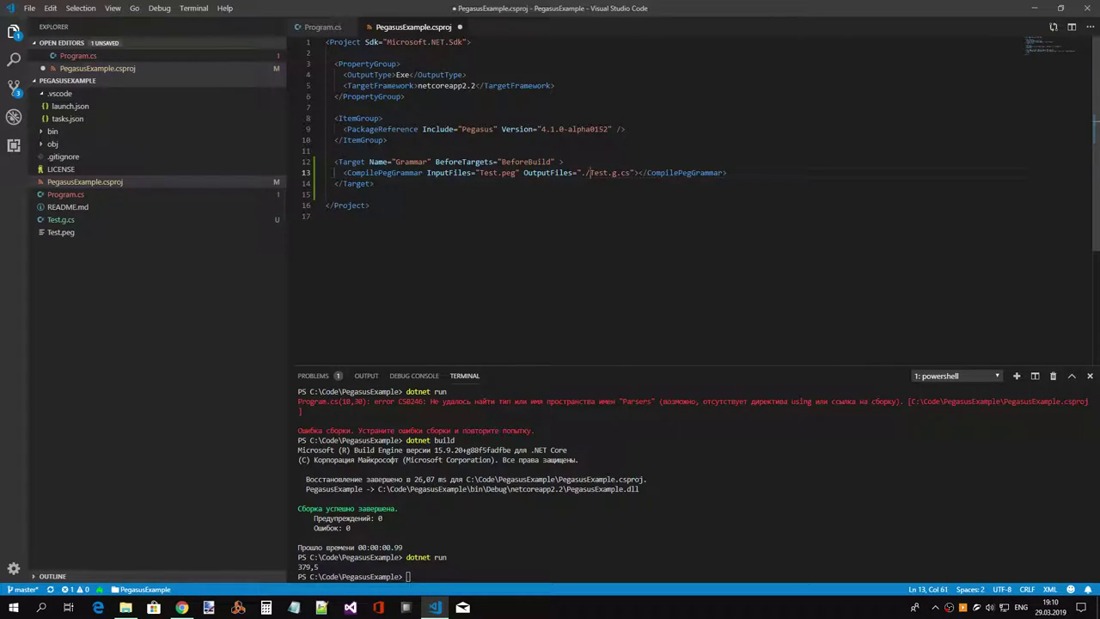
{"action": "key", "text": "BackSpace"}
{"action": "key", "text": "BackSpace"}
{"action": "left_click", "coordinate": [369, 205]}
{"action": "key", "text": "ctrl+s"}
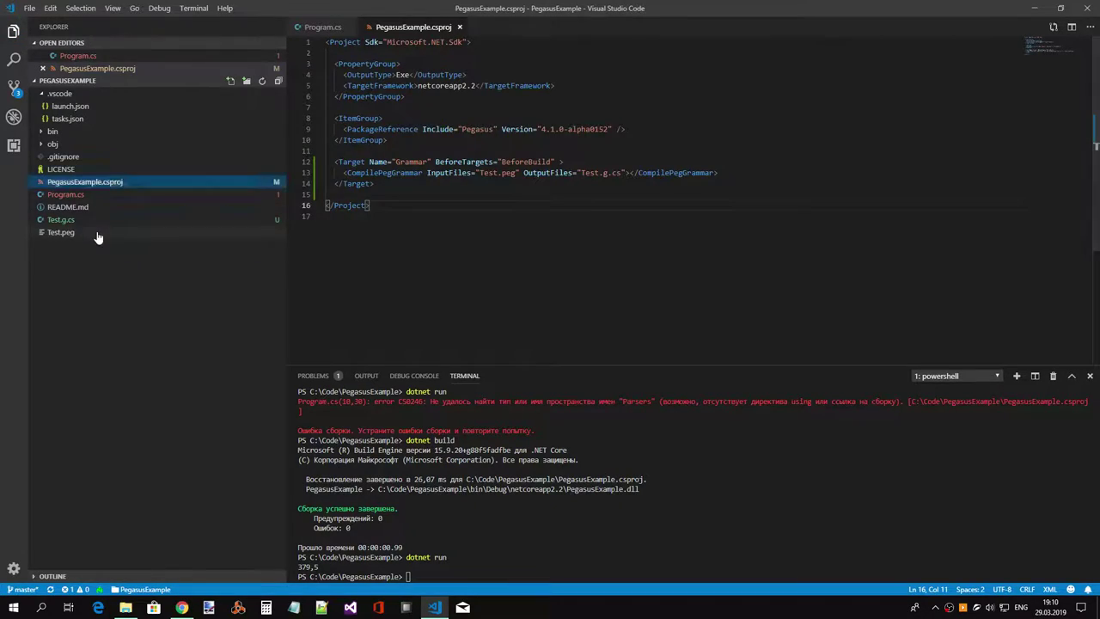
Delete Test.g.cs from the Explorer, moving it to the Recycle Bin
{"action": "left_click", "coordinate": [98, 225]}
{"action": "left_click", "coordinate": [95, 237]}
{"action": "right_click", "coordinate": [95, 237]}
{"action": "left_click", "coordinate": [146, 399]}
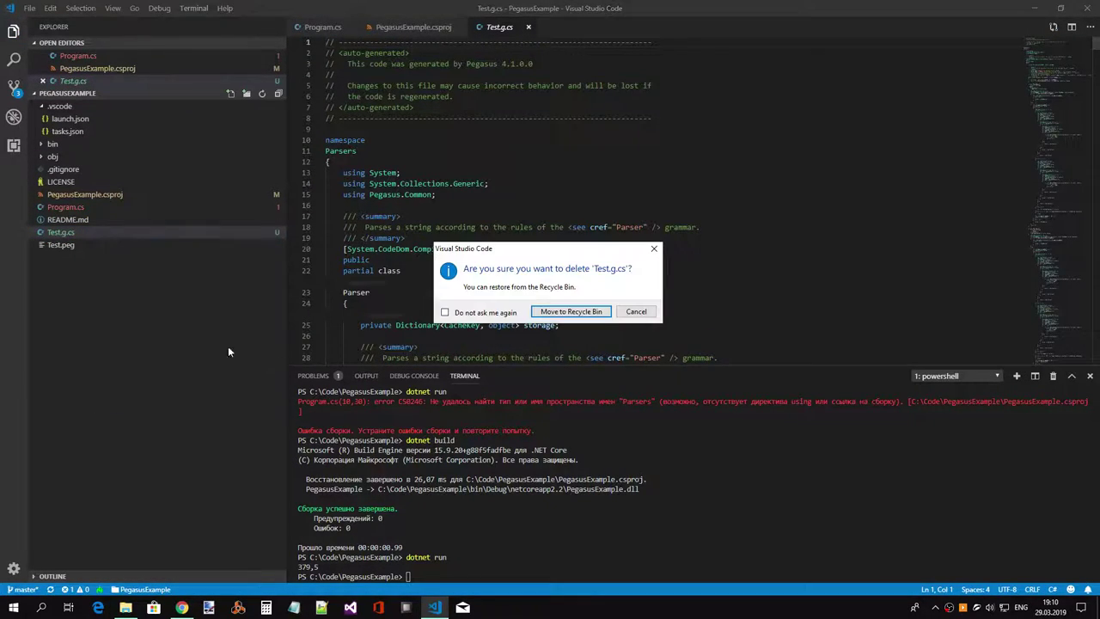
{"action": "left_click", "coordinate": [570, 312]}
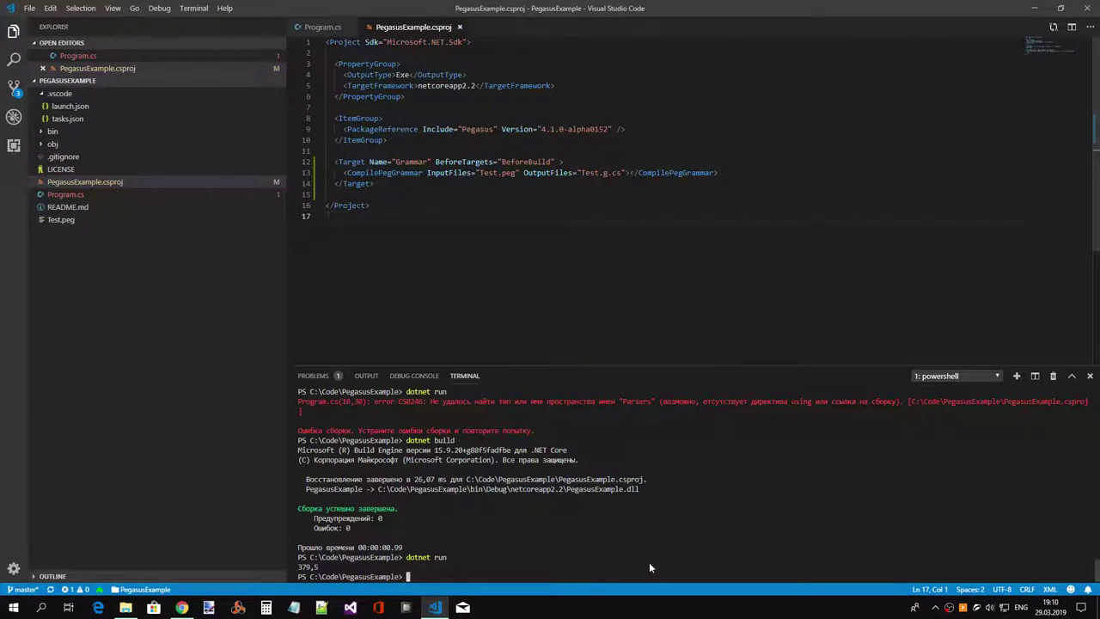
Rerun dotnet run, which fails with the MSB4018 empty-path error
{"action": "left_click", "coordinate": [650, 533]}
{"action": "key", "text": "Up"}
{"action": "key", "text": "Return"}
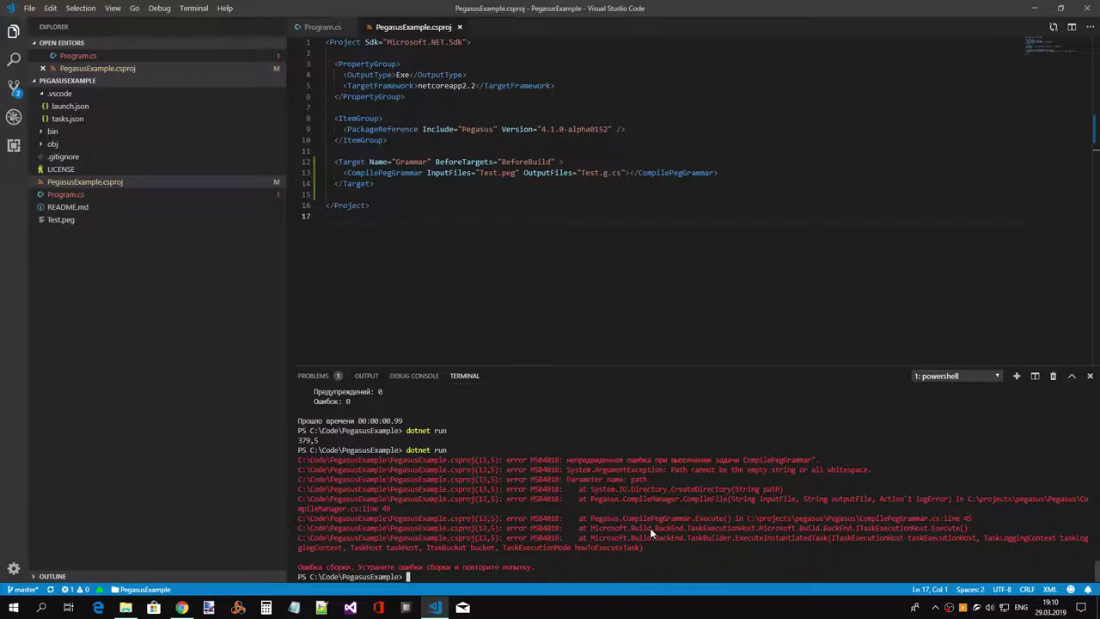
{"action": "key", "text": "alt+Tab"}
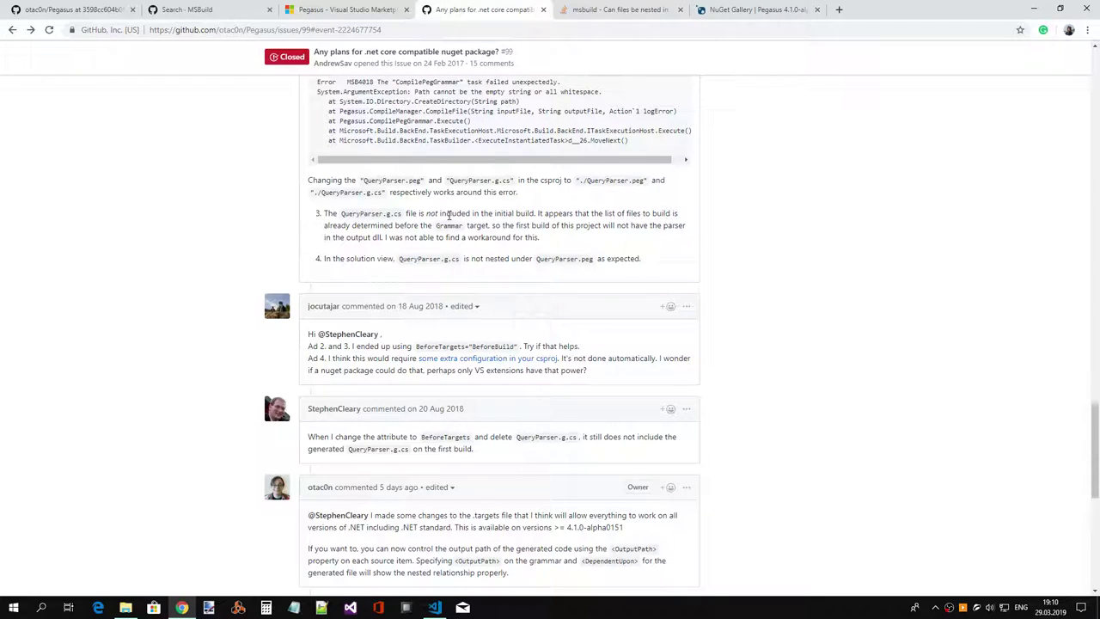
Highlight item 3 of the issue comment, which says the first build lacks the generated parser
{"action": "double_click", "coordinate": [449, 214]}
{"action": "left_click", "coordinate": [474, 215]}
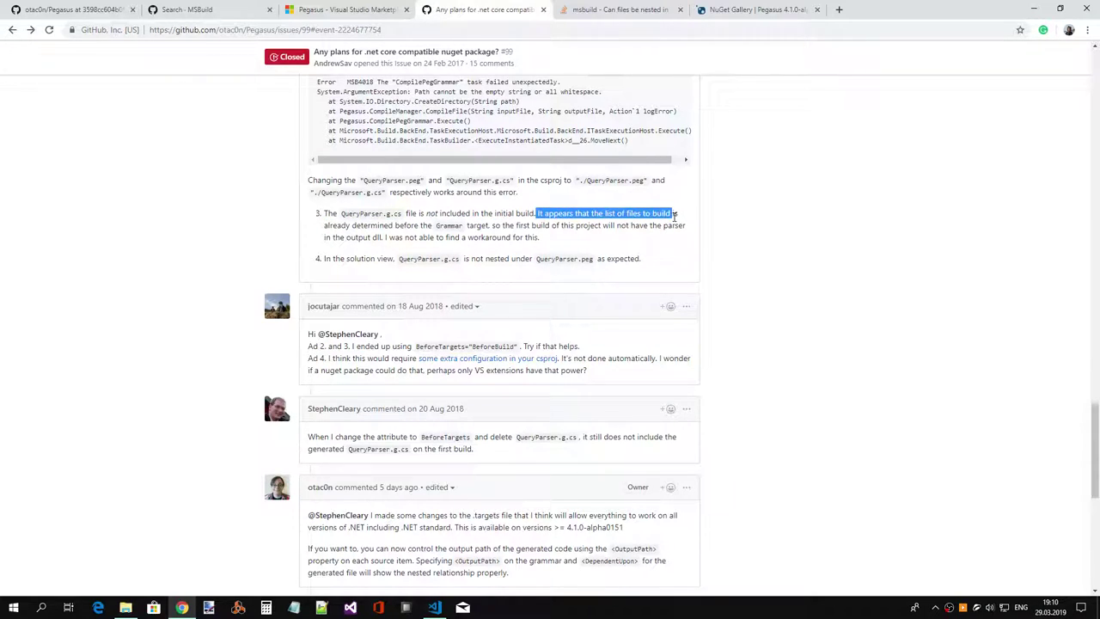
{"action": "left_click_drag", "start_coordinate": [537, 213], "coordinate": [679, 215]}
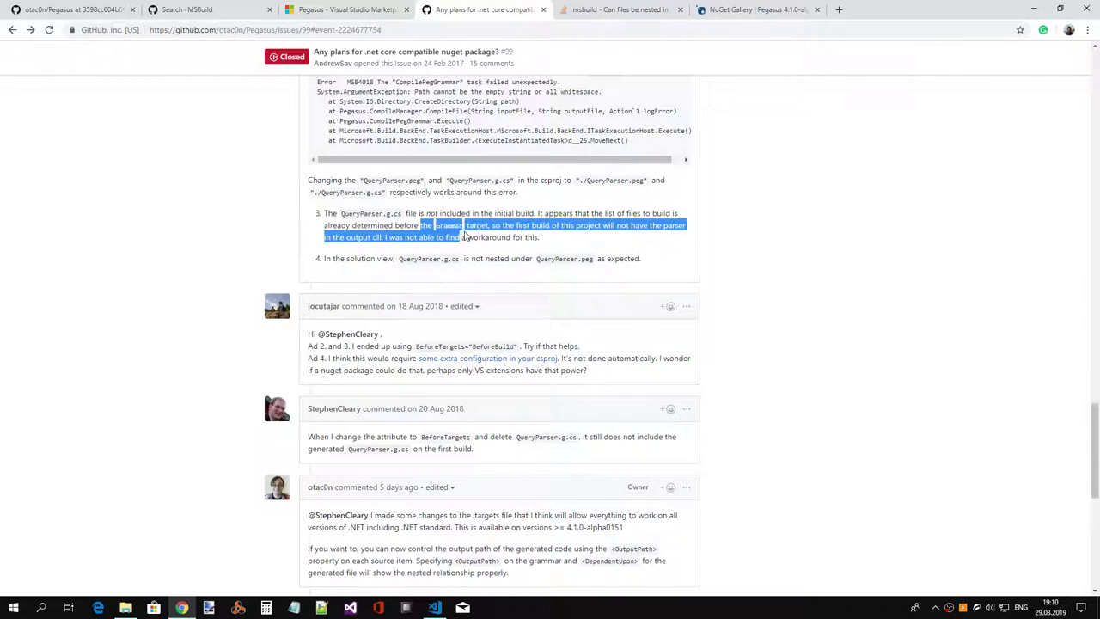
{"action": "left_click_drag", "start_coordinate": [419, 226], "coordinate": [633, 226]}
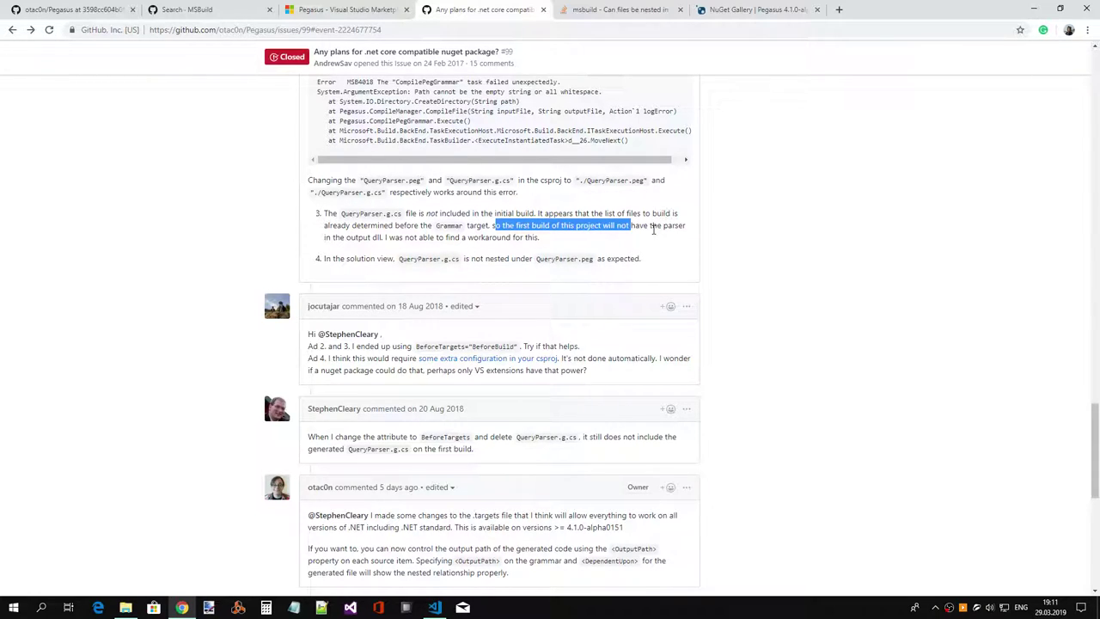
{"action": "scroll", "coordinate": [652, 228], "scroll_direction": "down", "scroll_amount": 2}
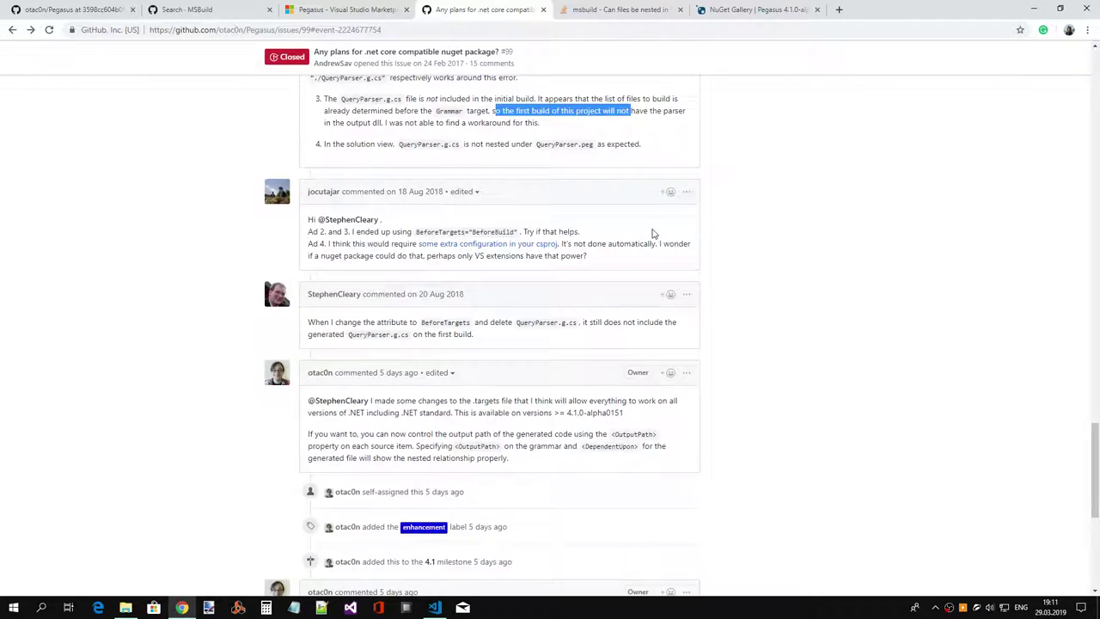
{"action": "scroll", "coordinate": [652, 227], "scroll_direction": "down", "scroll_amount": 2}
{"action": "scroll", "coordinate": [652, 227], "scroll_direction": "down", "scroll_amount": 3}
{"action": "scroll", "coordinate": [652, 233], "scroll_direction": "up", "scroll_amount": 1}
{"action": "scroll", "coordinate": [651, 233], "scroll_direction": "up", "scroll_amount": 6}
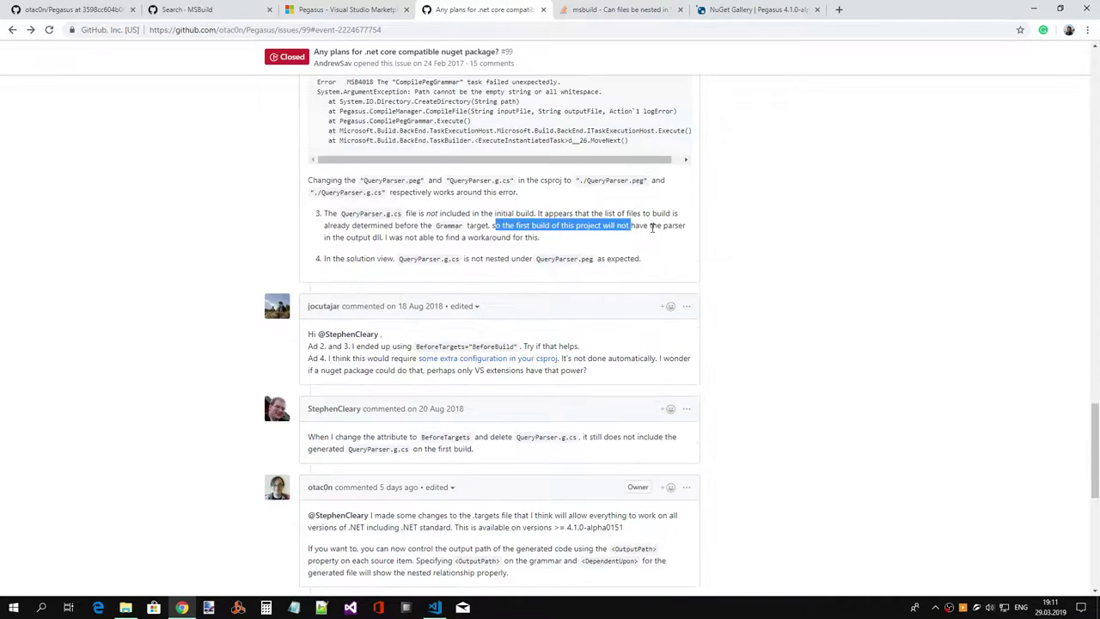
{"action": "scroll", "coordinate": [651, 233], "scroll_direction": "up", "scroll_amount": 2}
{"action": "left_click", "coordinate": [552, 312]}
{"action": "key", "text": "alt+Tab"}
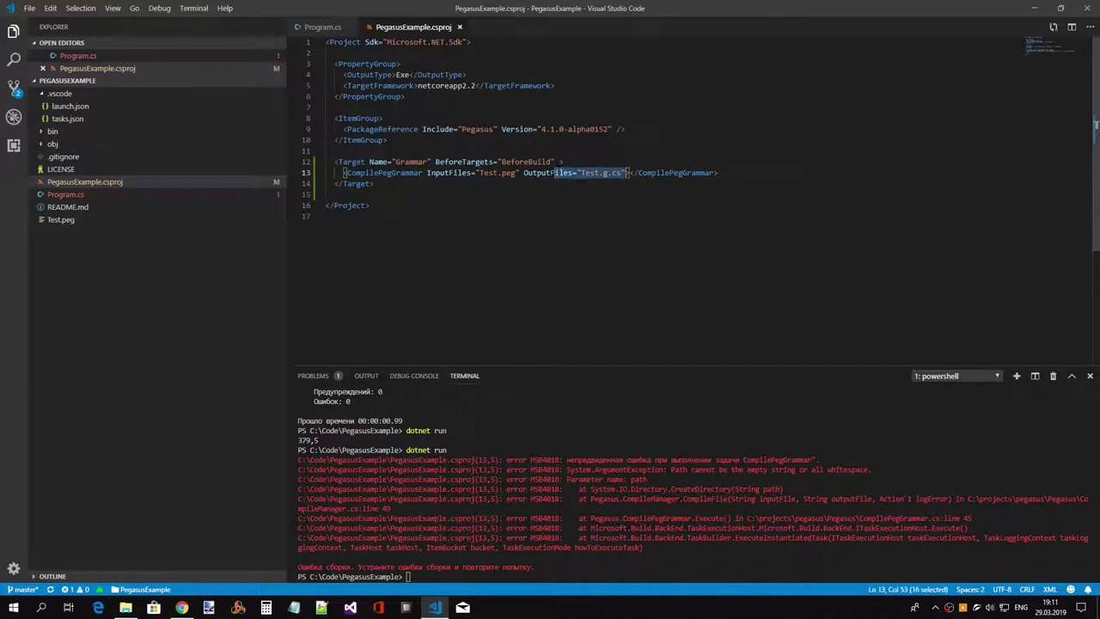
Delete the OutputFiles attribute from the Grammar target, save, and run dotnet run
{"action": "mouse_move", "coordinate": [526, 172]}
{"action": "left_mouse_down"}
{"action": "mouse_move", "coordinate": [631, 173]}
{"action": "mouse_move", "coordinate": [524, 173]}
{"action": "left_mouse_up"}
{"action": "key", "text": "ctrl+z"}
{"action": "key", "text": "Delete"}
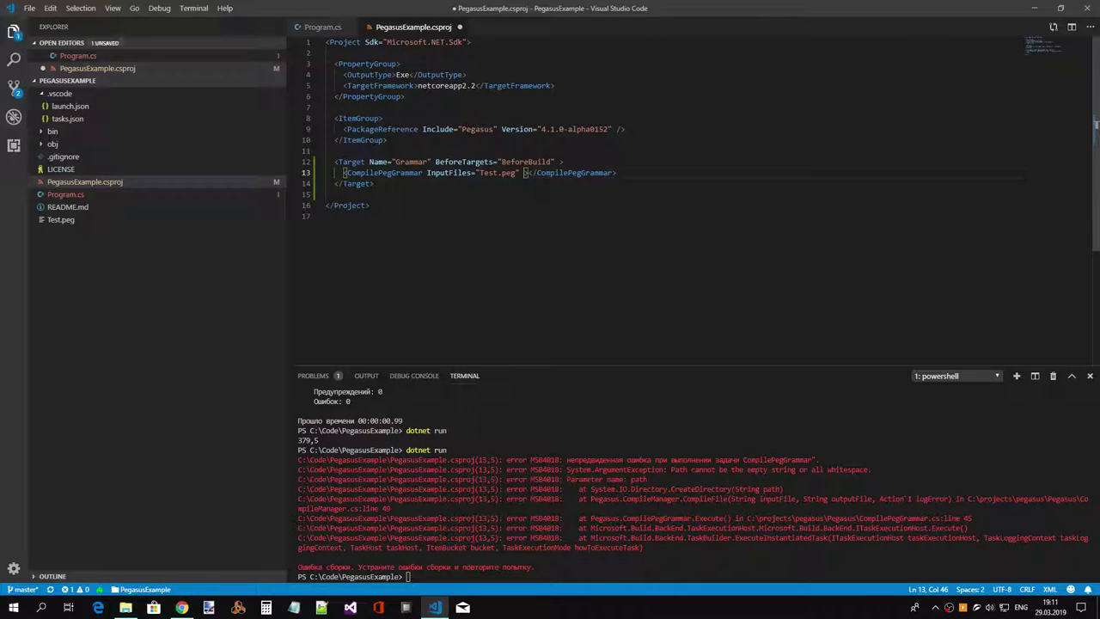
{"action": "key", "text": "ctrl+s"}
{"action": "left_click", "coordinate": [601, 283]}
{"action": "left_click", "coordinate": [716, 447]}
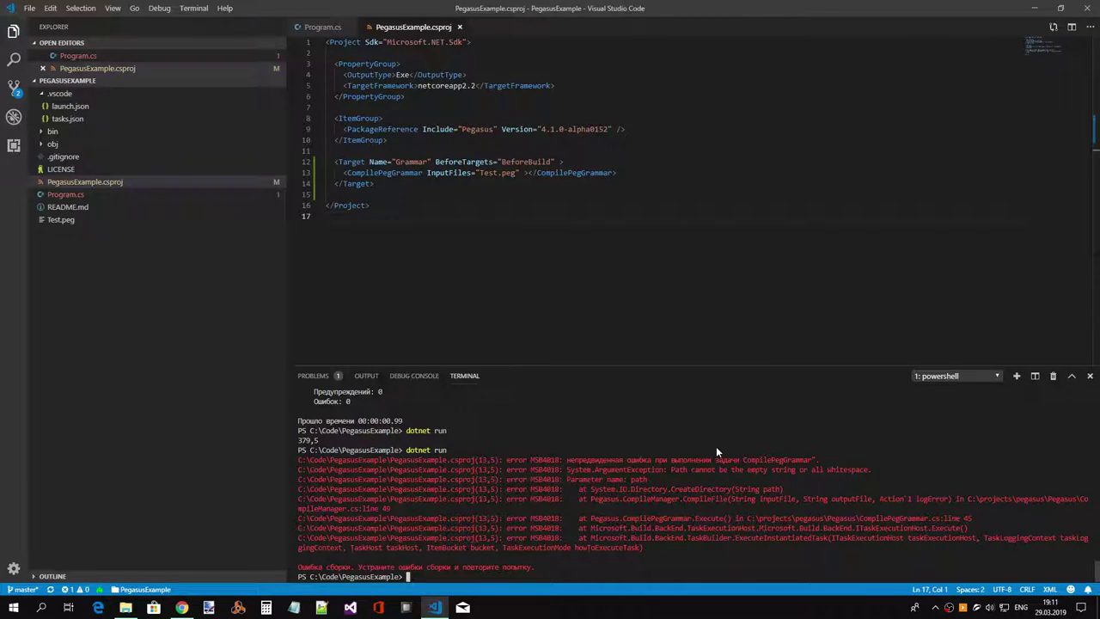
{"action": "key", "text": "Up"}
{"action": "key", "text": "Return"}
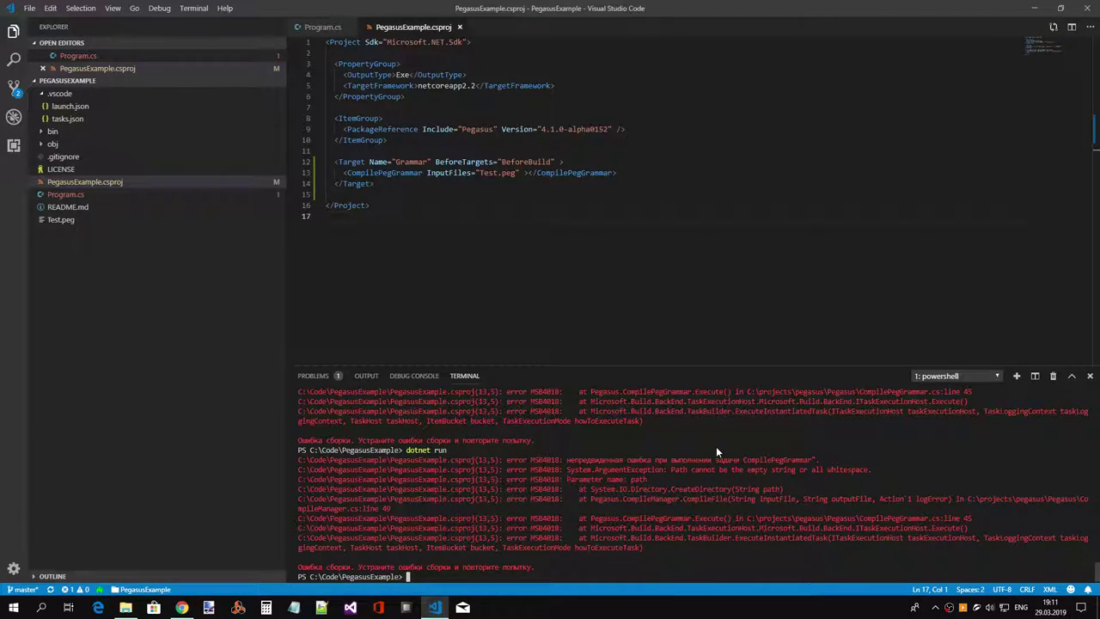
Change InputFiles back to ./Test.peg and save the csproj
{"action": "left_click", "coordinate": [479, 173]}
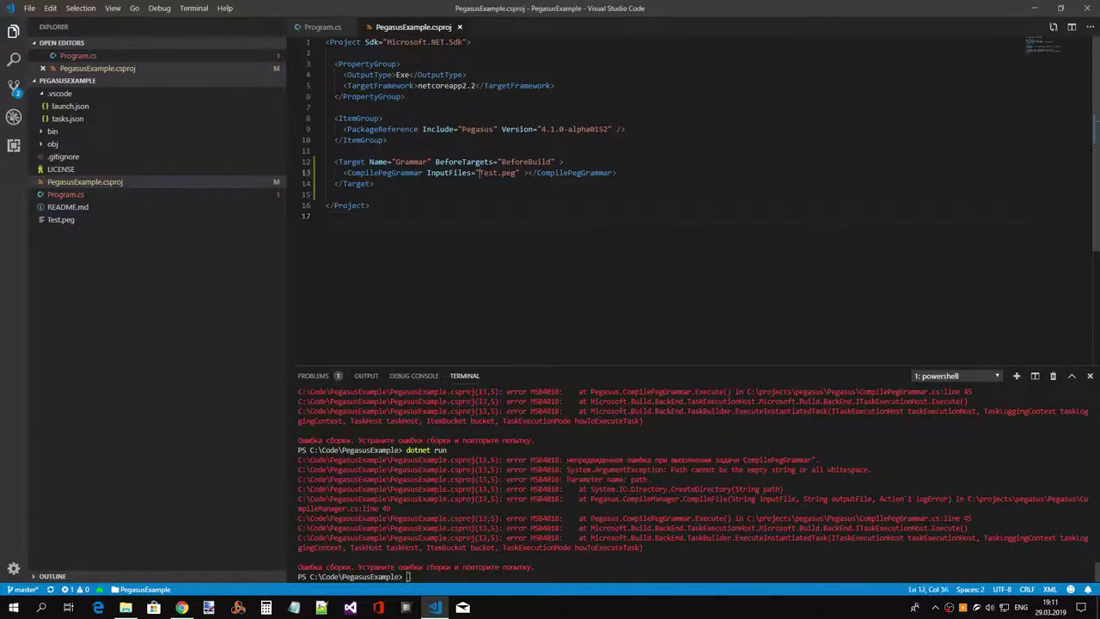
{"action": "type", "text": "/"}
{"action": "key", "text": "BackSpace"}
{"action": "type", "text": "./"}
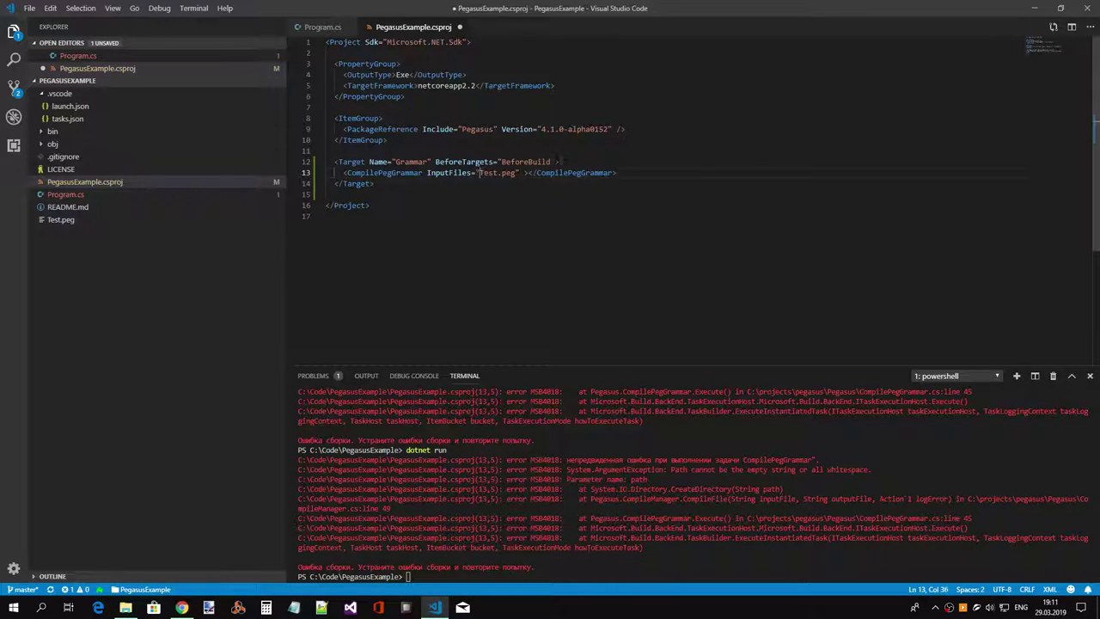
{"action": "key", "text": "ctrl+s"}
Run dotnet run twice in the terminal; the program prints 379,5
{"action": "left_click", "coordinate": [647, 480]}
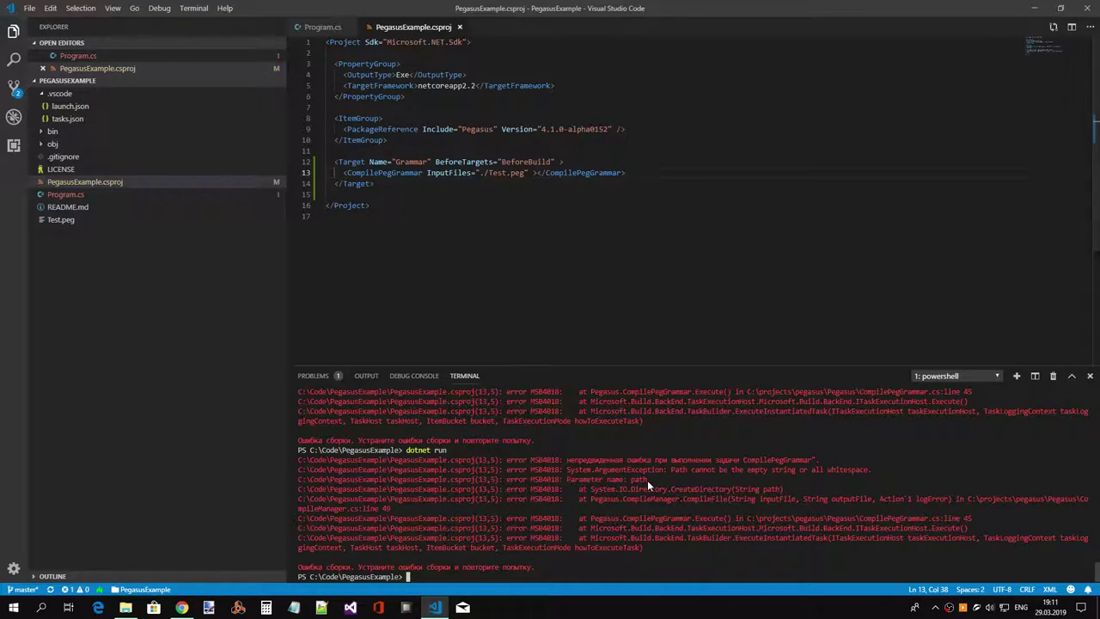
{"action": "key", "text": "Up"}
{"action": "key", "text": "Return"}
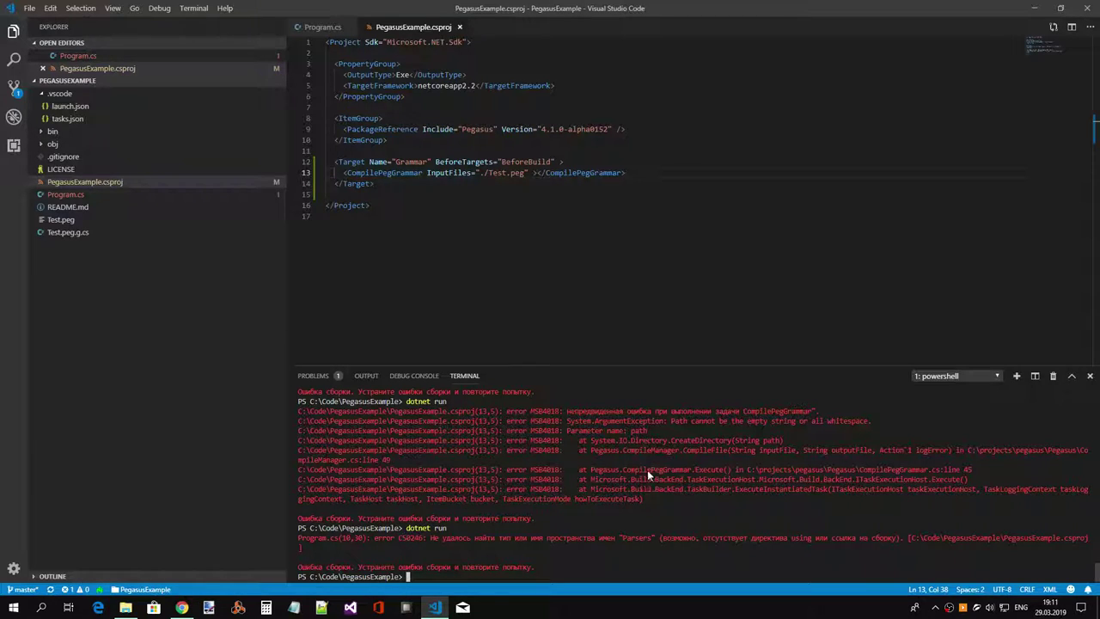
{"action": "key", "text": "ctrl+s"}
{"action": "key", "text": "Escape"}
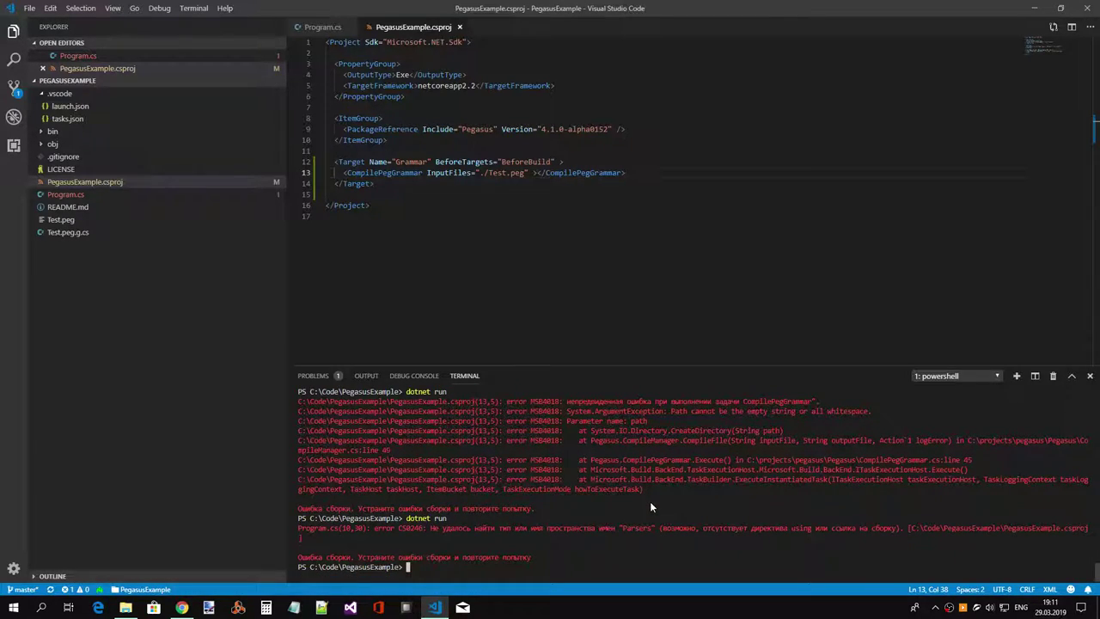
{"action": "key", "text": "Up"}
{"action": "key", "text": "Return"}
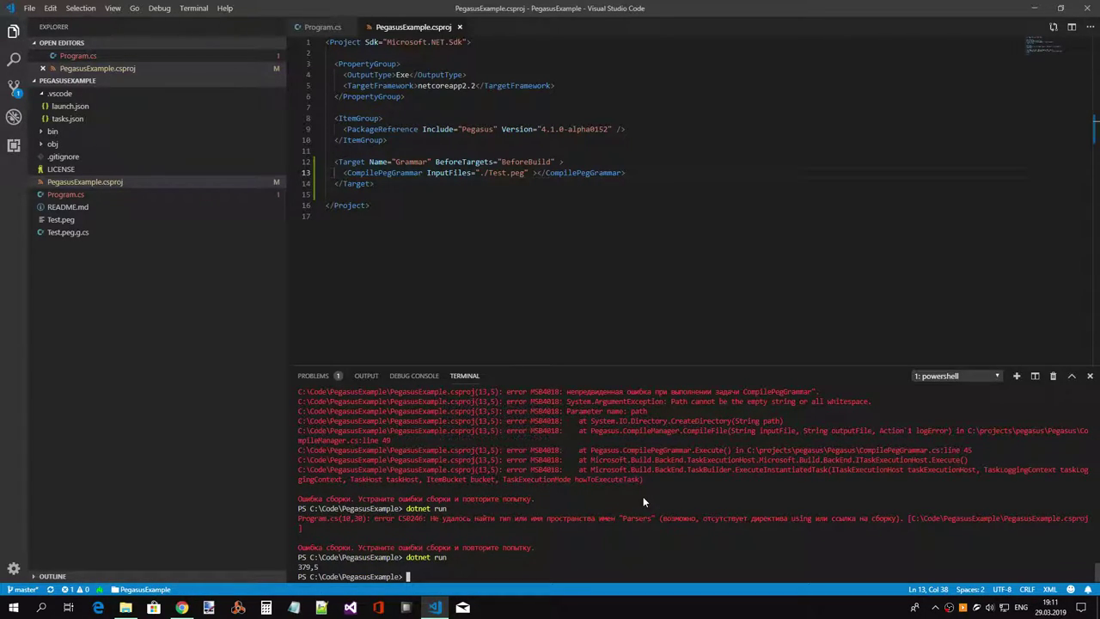
{"action": "key", "text": "alt+Tab"}
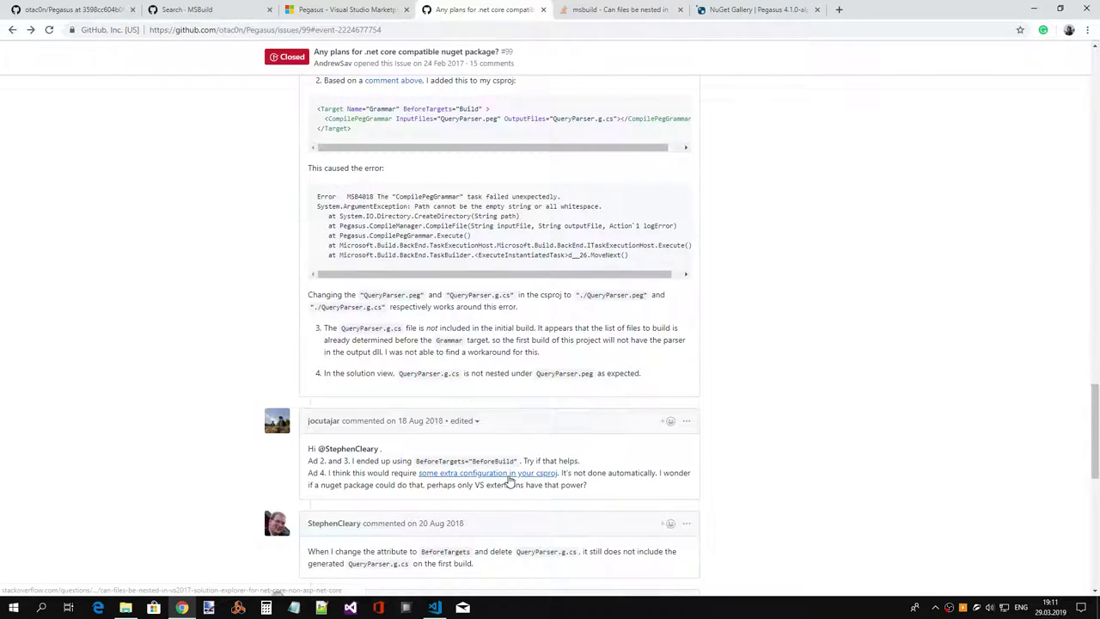
Open the issue's extra configuration link as a Stack Overflow question in a new tab
{"action": "right_click", "coordinate": [514, 474]}
{"action": "left_click", "coordinate": [581, 484]}
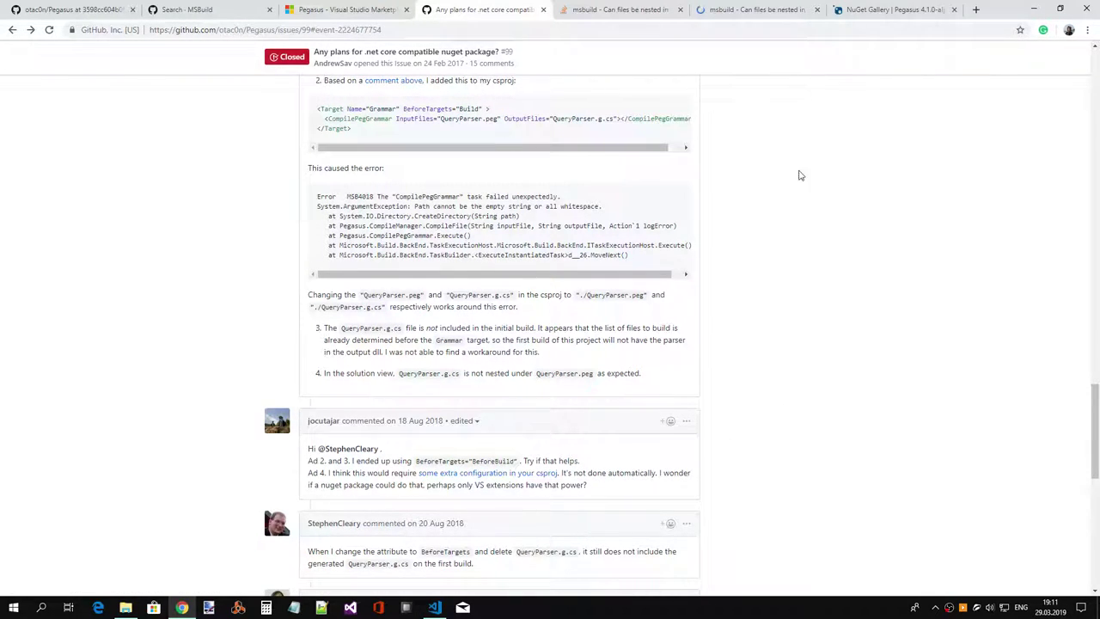
{"action": "left_click", "coordinate": [735, 12]}
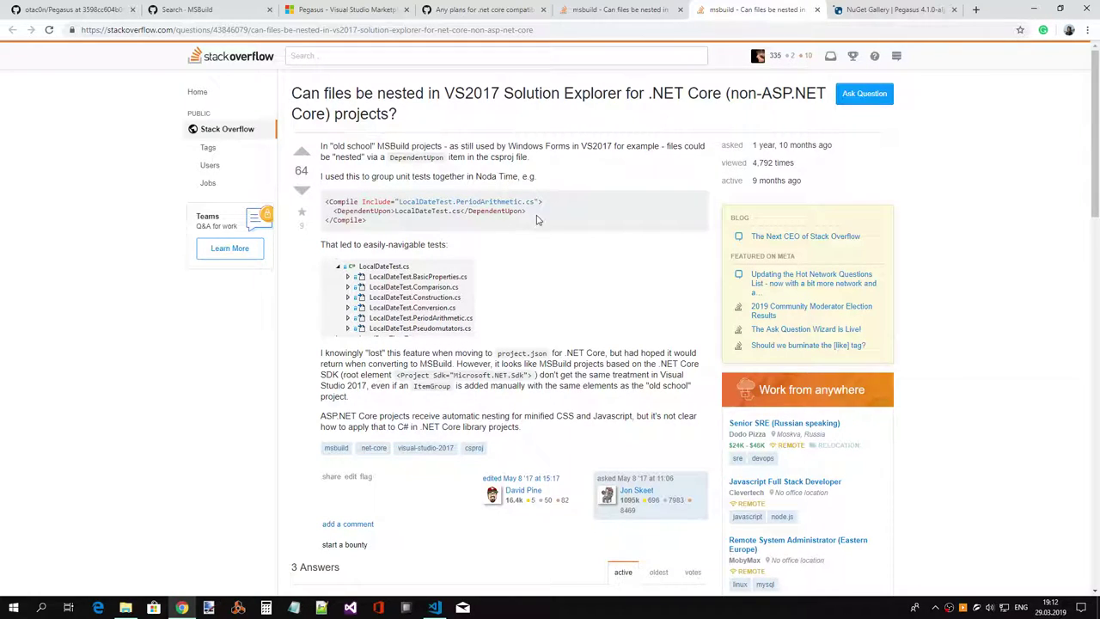
{"action": "scroll", "coordinate": [457, 228], "scroll_direction": "down", "scroll_amount": 3}
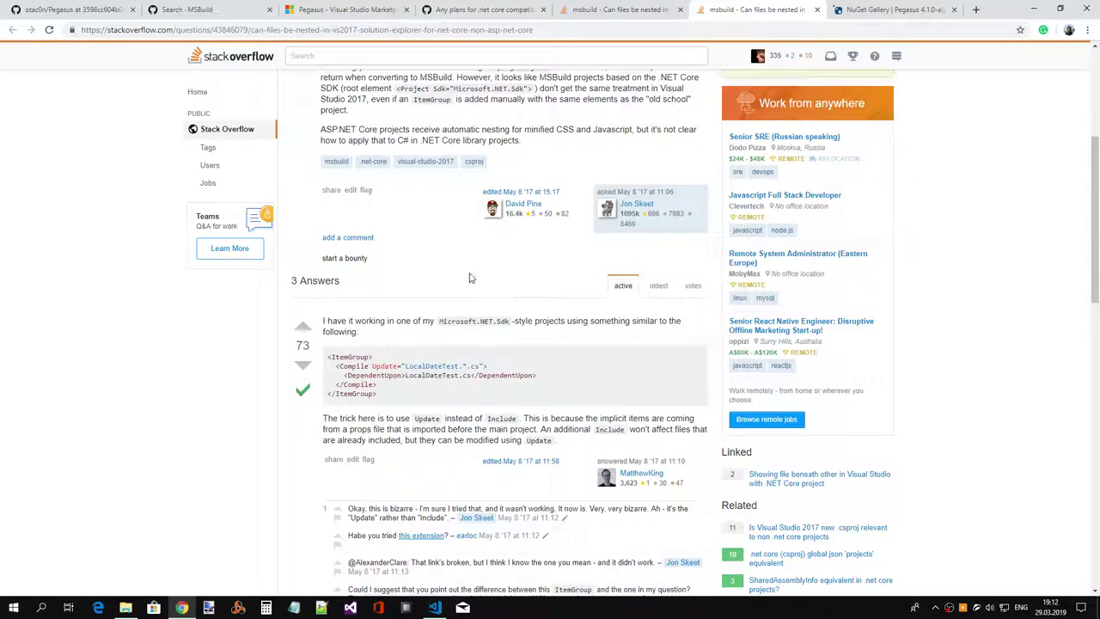
Highlight the answer's note about modified included files and its Compile Update lines
{"action": "mouse_move", "coordinate": [401, 387]}
{"action": "left_mouse_down"}
{"action": "mouse_move", "coordinate": [335, 364]}
{"action": "mouse_move", "coordinate": [394, 387]}
{"action": "left_mouse_up"}
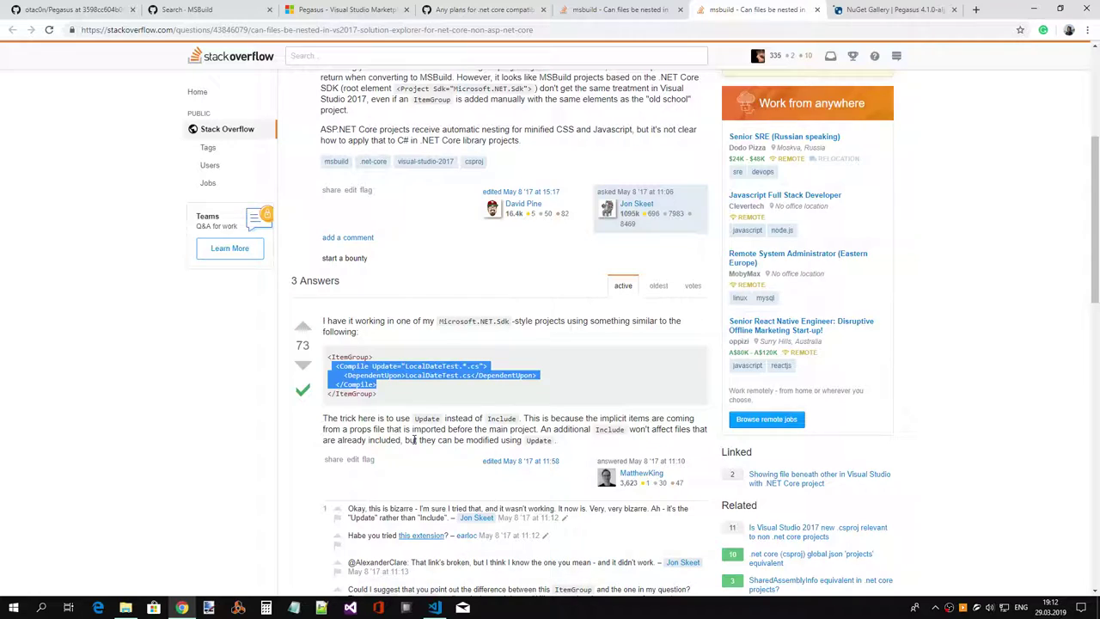
{"action": "left_click_drag", "start_coordinate": [412, 440], "coordinate": [543, 440]}
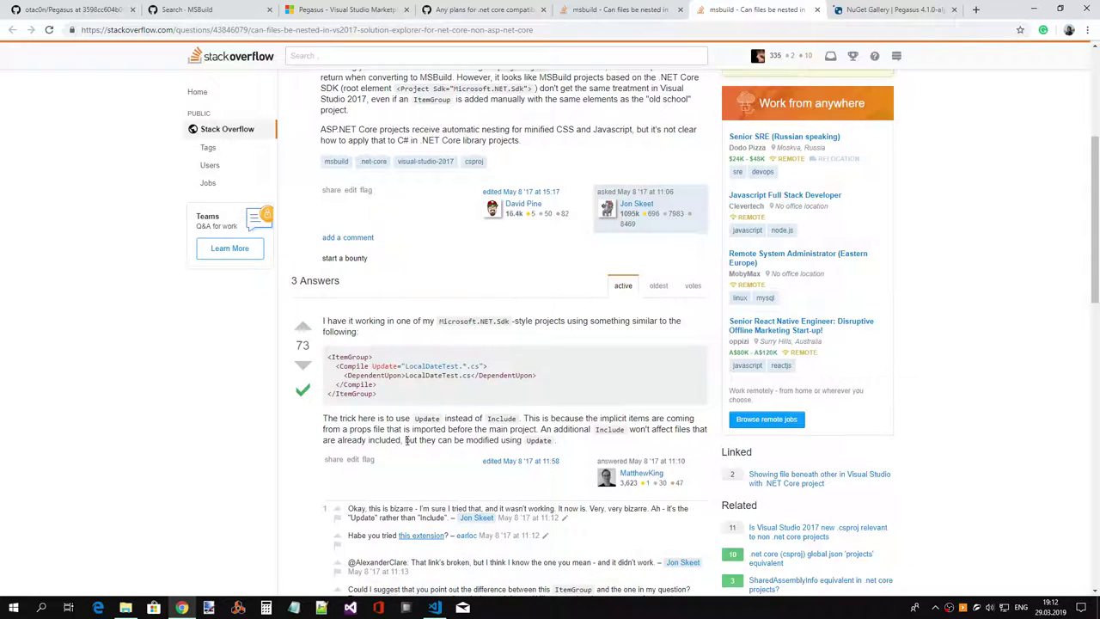
{"action": "left_click", "coordinate": [550, 441]}
{"action": "double_click", "coordinate": [481, 440]}
{"action": "left_click", "coordinate": [564, 443]}
{"action": "left_click_drag", "start_coordinate": [467, 401], "coordinate": [338, 367]}
{"action": "left_click", "coordinate": [337, 368]}
{"action": "double_click", "coordinate": [355, 366]}
{"action": "left_click", "coordinate": [334, 367]}
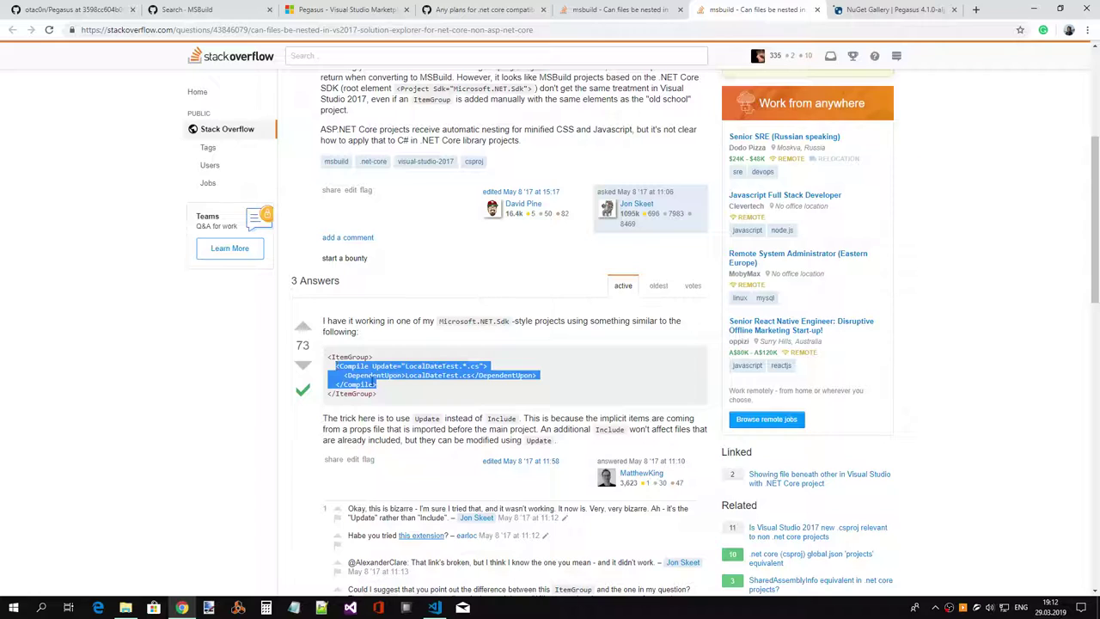
Select the accepted answer's <ItemGroup> code snippet
{"action": "key", "text": "alt+Tab"}
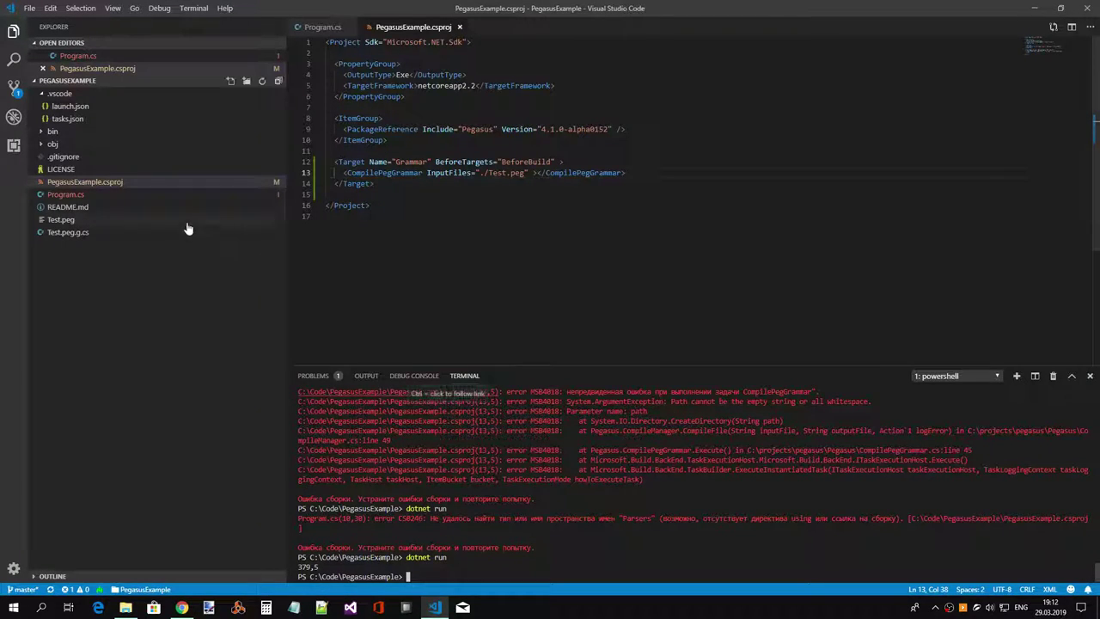
{"action": "key", "text": "alt+Tab"}
{"action": "left_click_drag", "start_coordinate": [400, 398], "coordinate": [327, 356]}
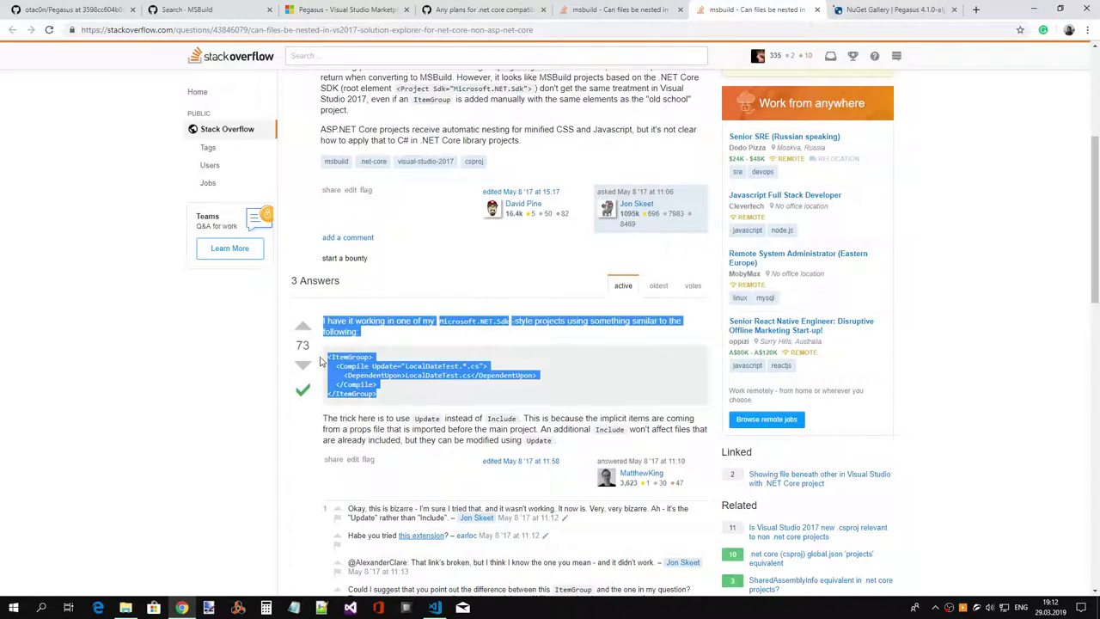
Paste the snippet and set Compile Update to Program.cs with DependentUpon Test.peg.g.cs, then save
{"action": "key", "text": "alt+Tab"}
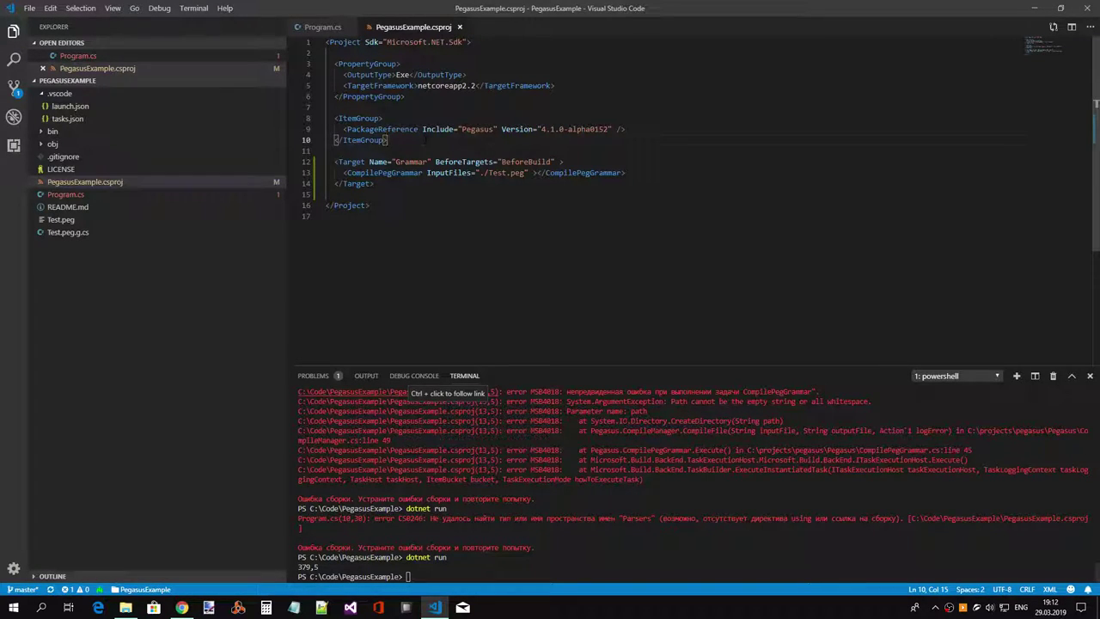
{"action": "key", "text": "ctrl+v"}
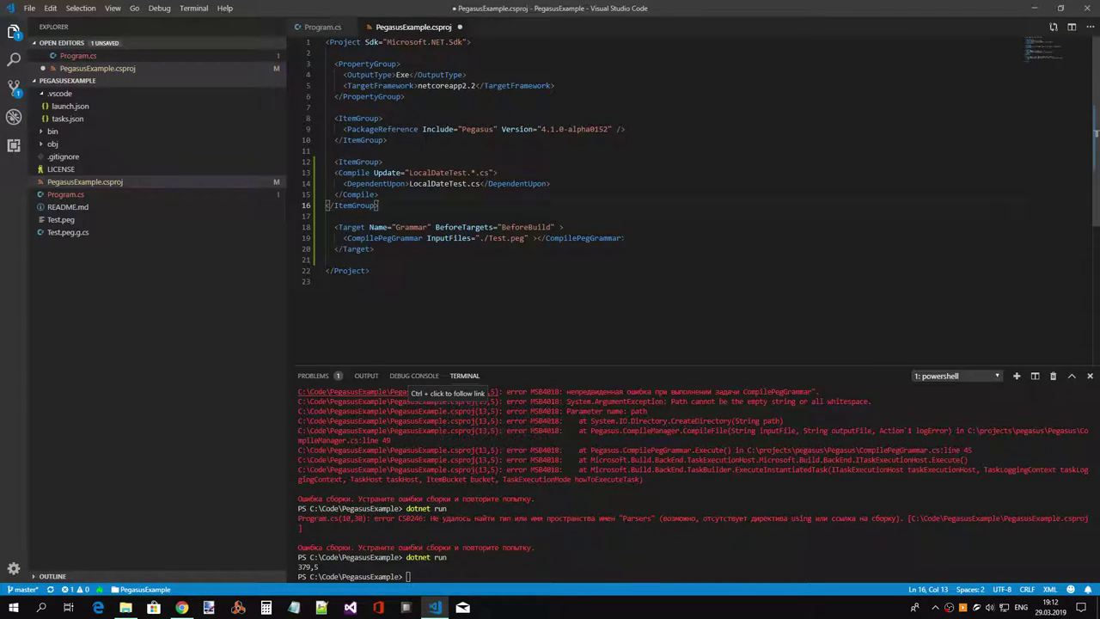
{"action": "left_click_drag", "start_coordinate": [327, 173], "coordinate": [382, 205]}
{"action": "key", "text": "Tab"}
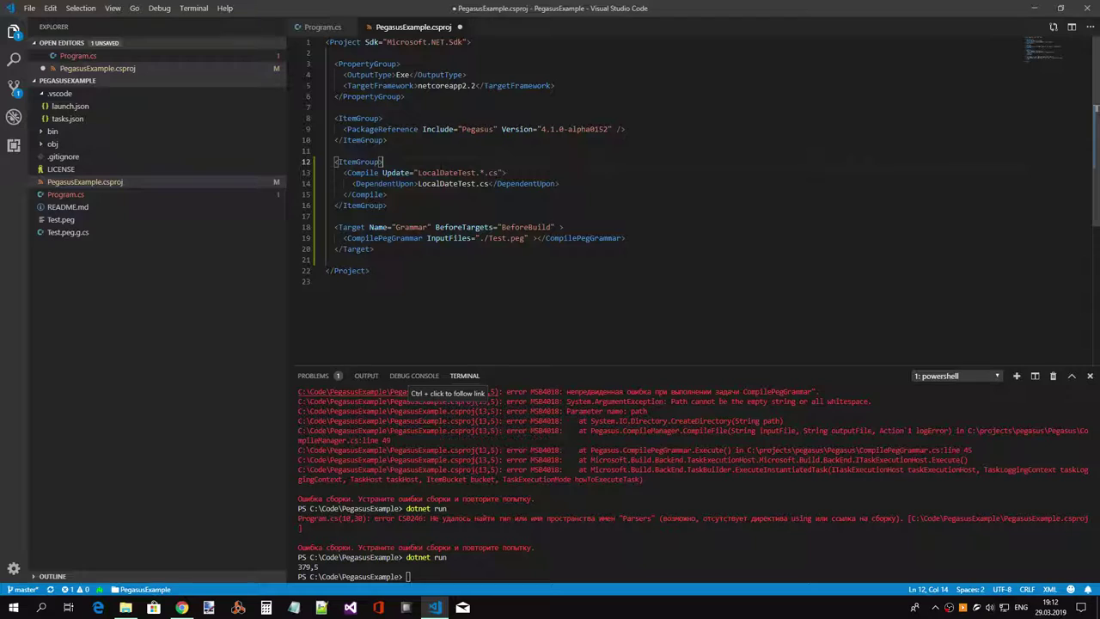
{"action": "double_click", "coordinate": [447, 173]}
{"action": "key", "text": "shift+Right"}
{"action": "key", "text": "shift+Right"}
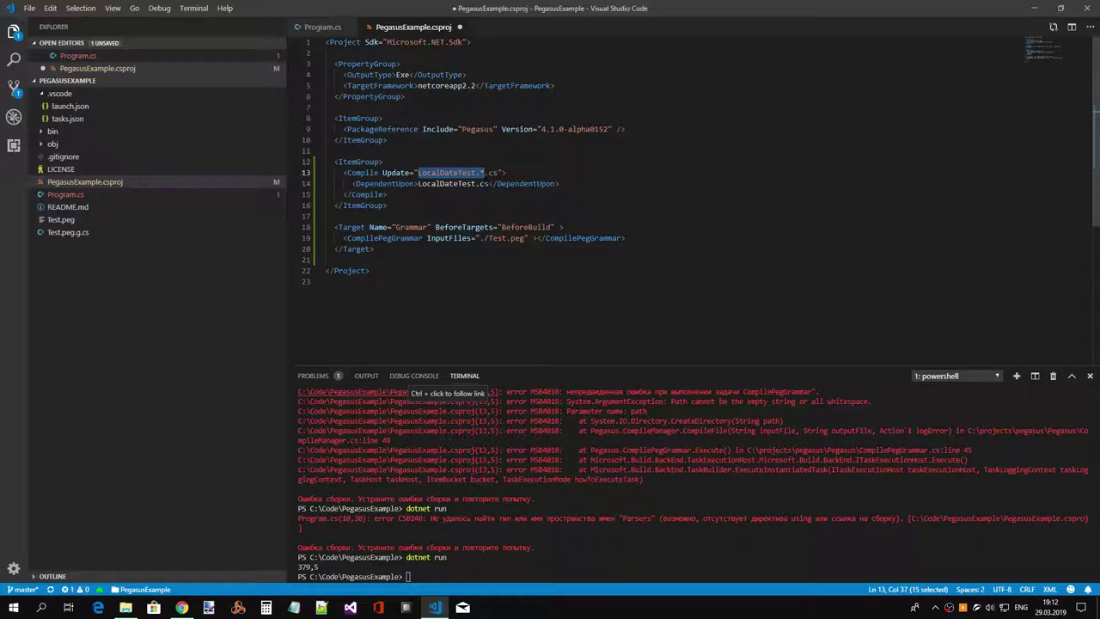
{"action": "type", "text": "Program"}
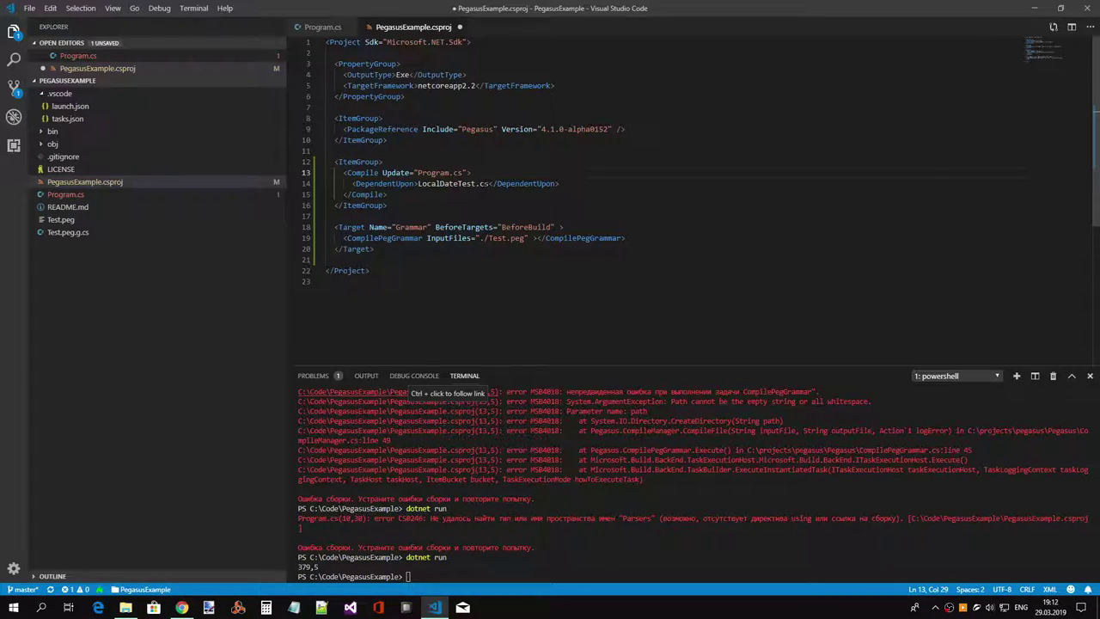
{"action": "double_click", "coordinate": [476, 184]}
{"action": "type", "text": "Test"}
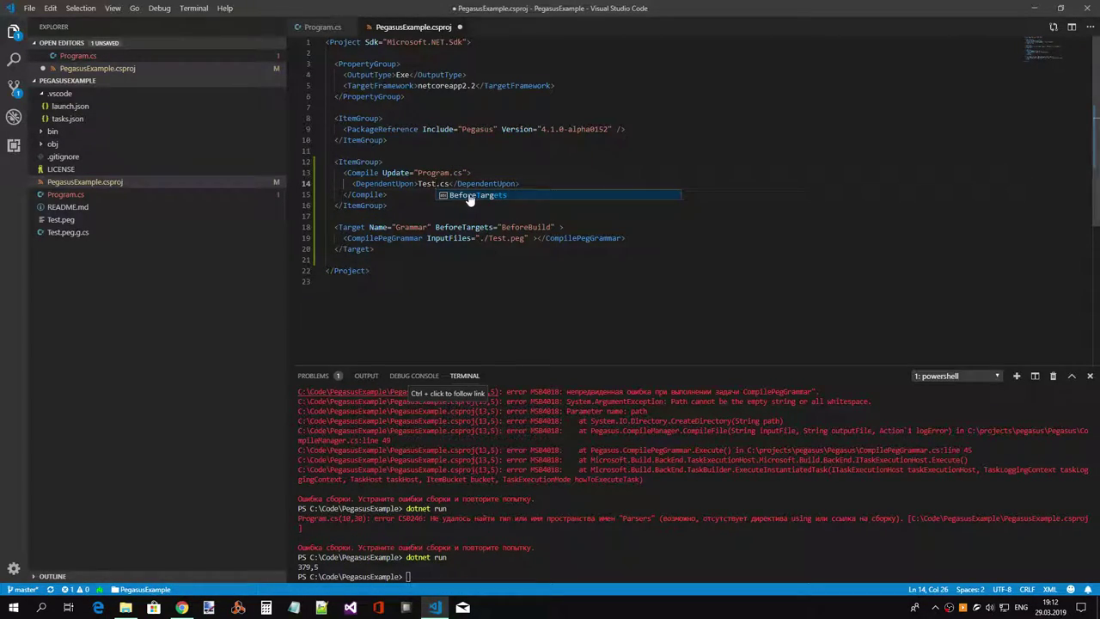
{"action": "type", "text": ".peg."}
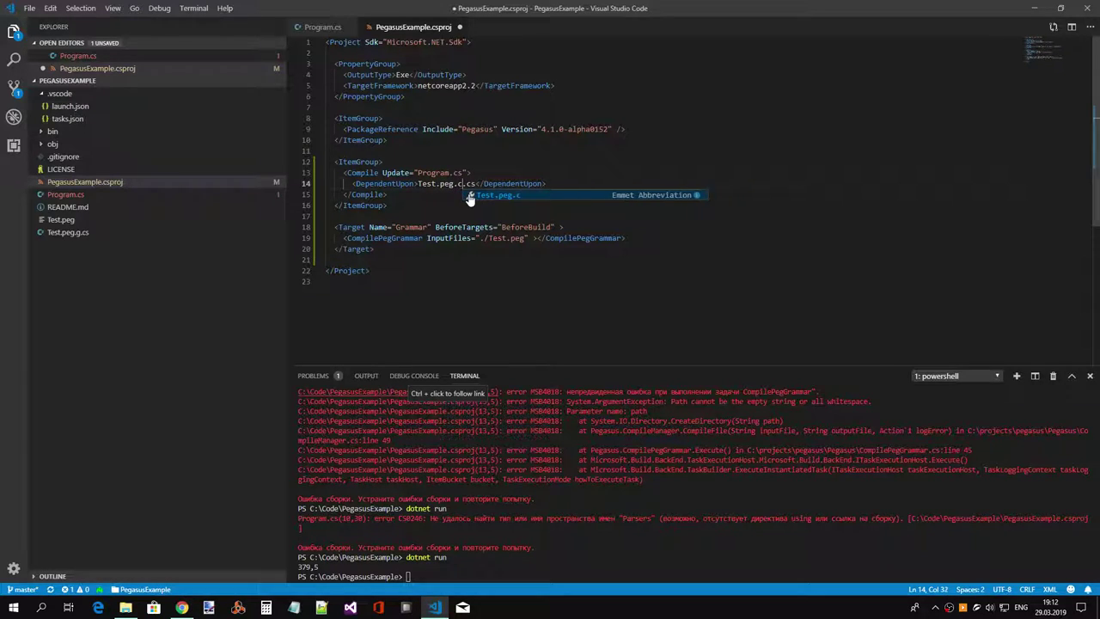
{"action": "type", "text": "g"}
{"action": "left_click", "coordinate": [470, 194]}
{"action": "key", "text": "ctrl+s"}
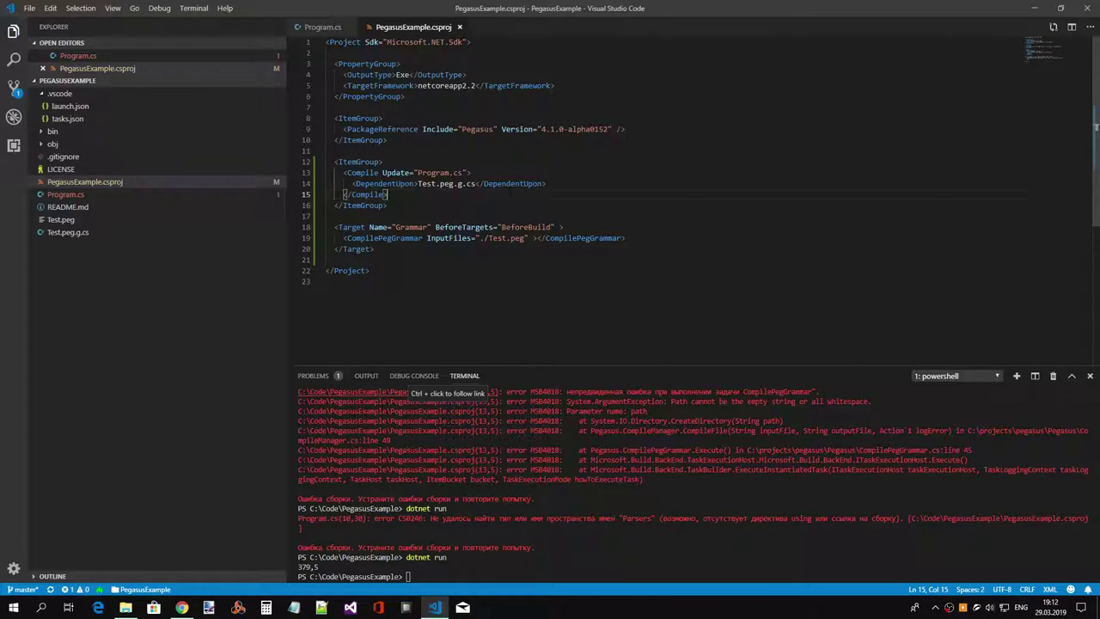
Move the ItemGroup block below the Grammar target, tidy indentation and blank lines, and save
{"action": "left_click_drag", "start_coordinate": [388, 205], "coordinate": [313, 168]}
{"action": "key", "text": "ctrl+x"}
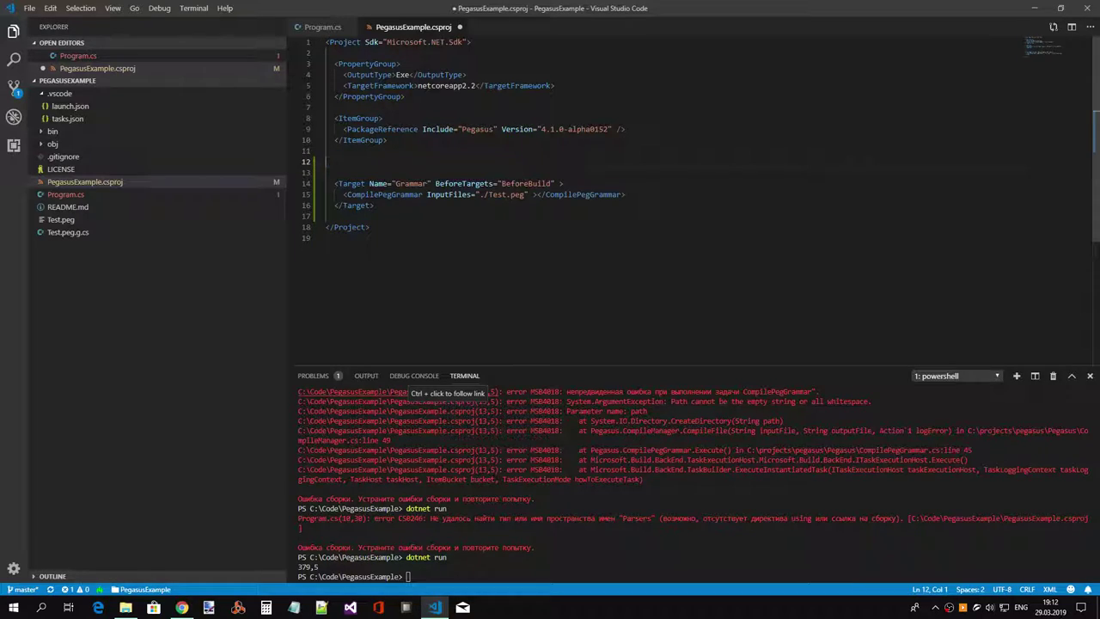
{"action": "key", "text": "Down"}
{"action": "key", "text": "Down"}
{"action": "key", "text": "Down"}
{"action": "key", "text": "Return"}
{"action": "key", "text": "Return"}
{"action": "key", "text": "ctrl+v"}
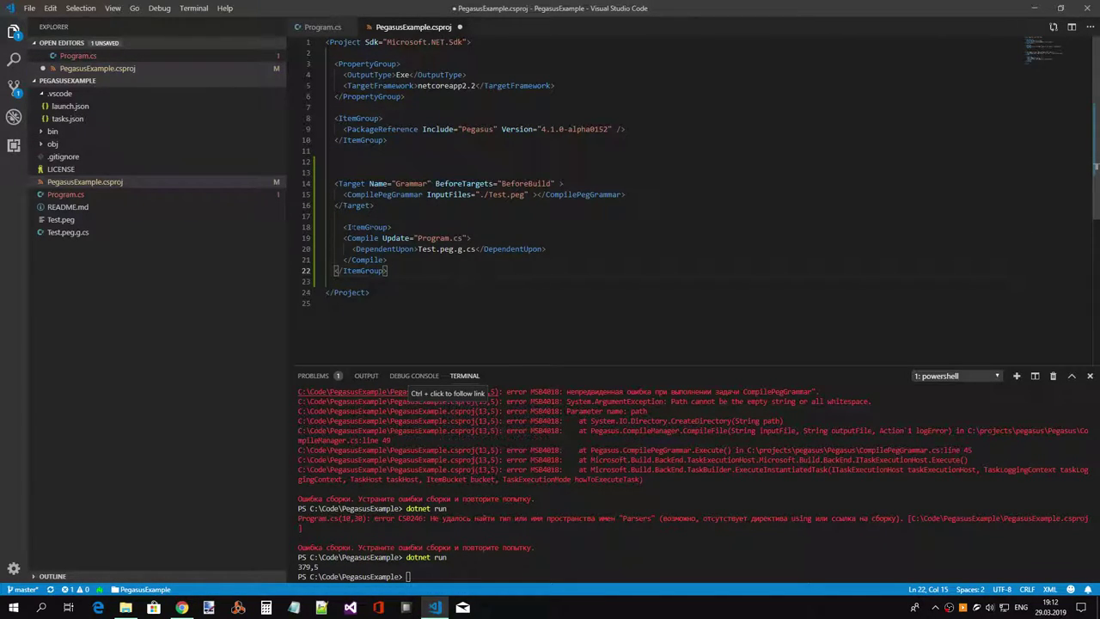
{"action": "left_click", "coordinate": [347, 227]}
{"action": "key", "text": "BackSpace"}
{"action": "key", "text": "BackSpace"}
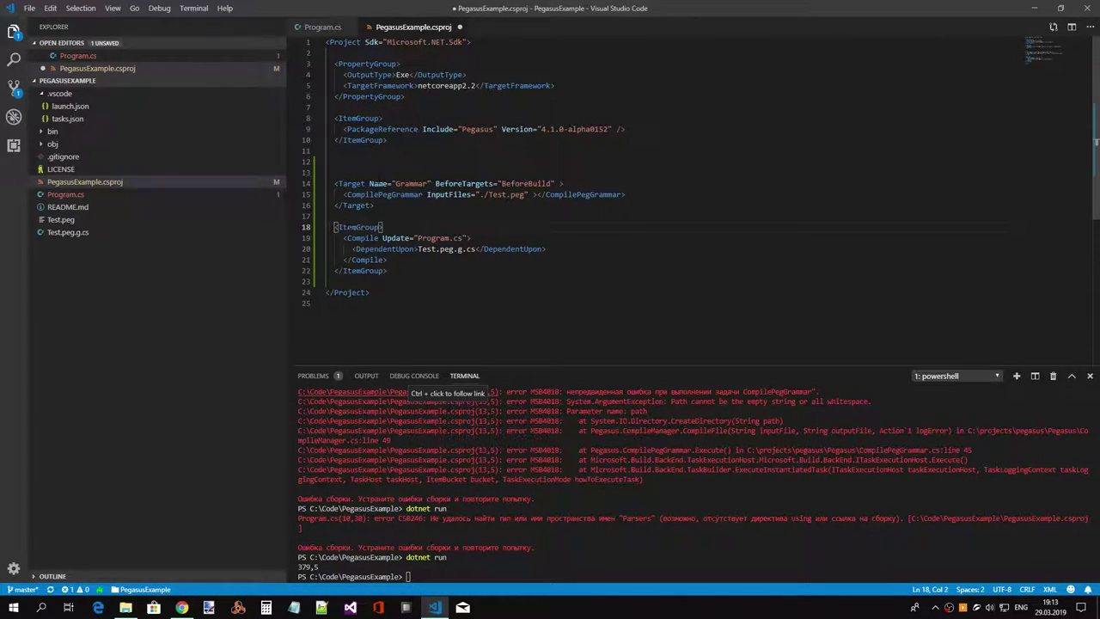
{"action": "left_click", "coordinate": [326, 173]}
{"action": "key", "text": "BackSpace"}
{"action": "key", "text": "BackSpace"}
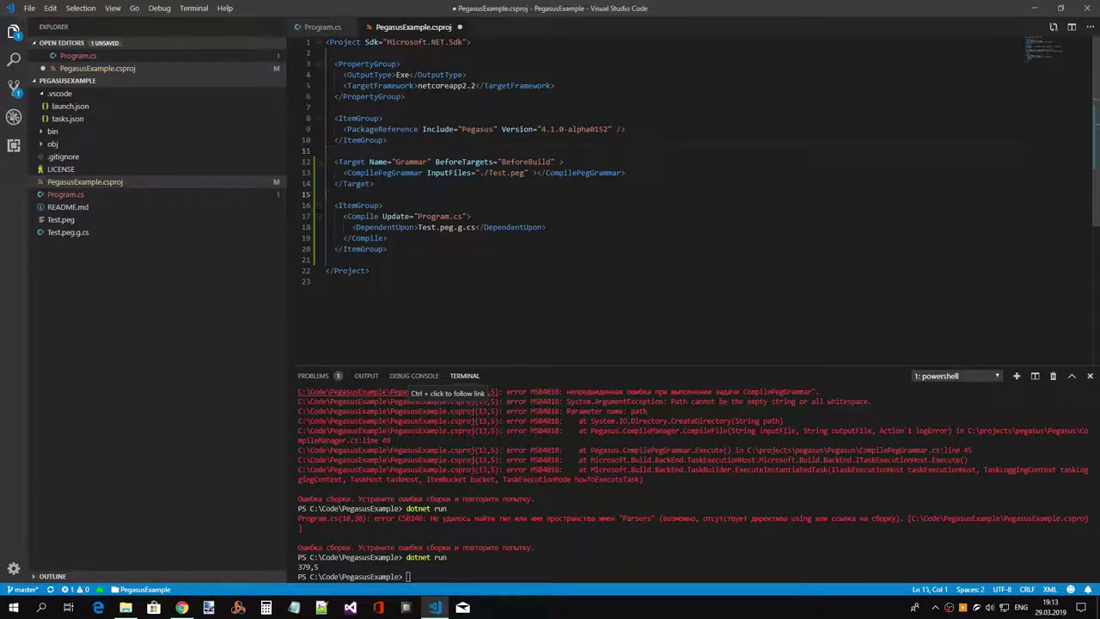
{"action": "key", "text": "ctrl+s"}
Delete the generated Test.peg.g.cs and run dotnet run twice; it prints 379,5
{"action": "left_click", "coordinate": [478, 227]}
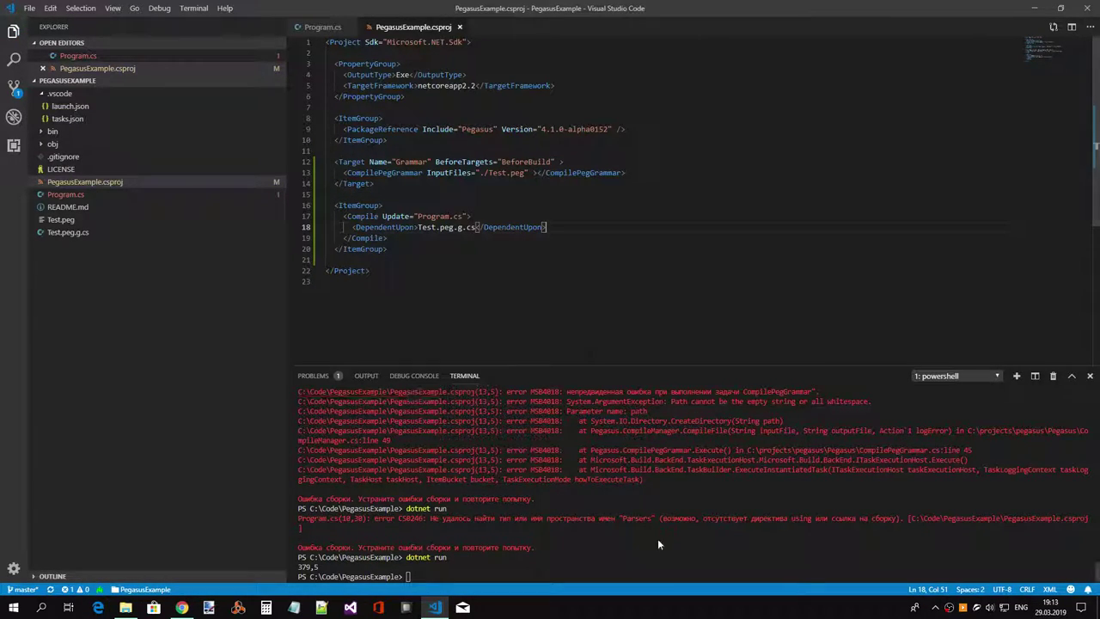
{"action": "left_click", "coordinate": [103, 233]}
{"action": "key", "text": "Delete"}
{"action": "key", "text": "Return"}
{"action": "left_click", "coordinate": [520, 541]}
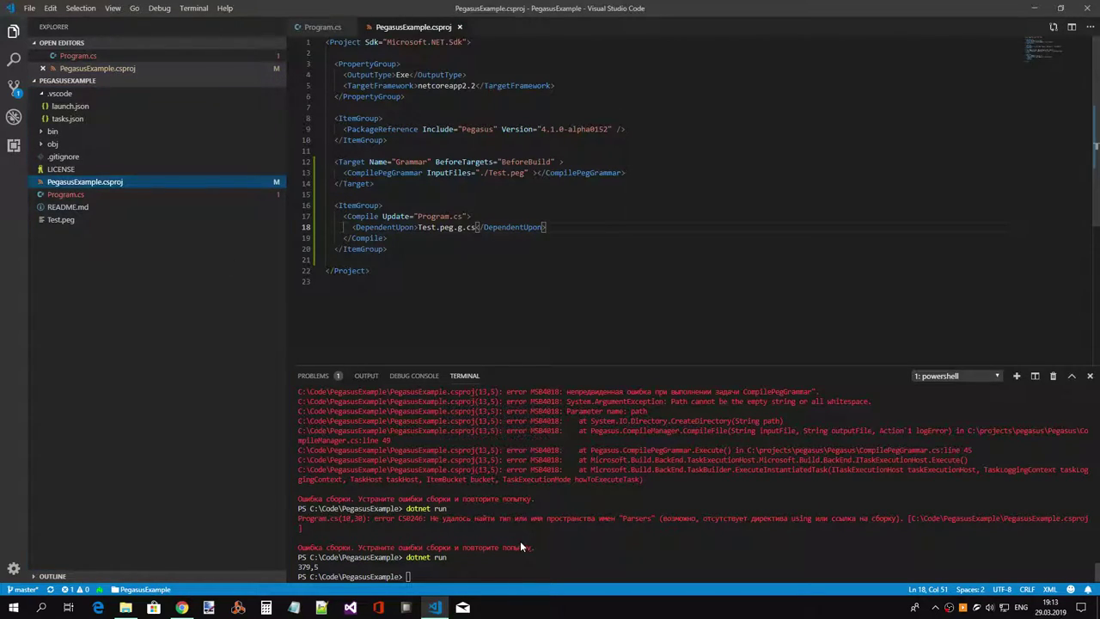
{"action": "key", "text": "Up"}
{"action": "key", "text": "Return"}
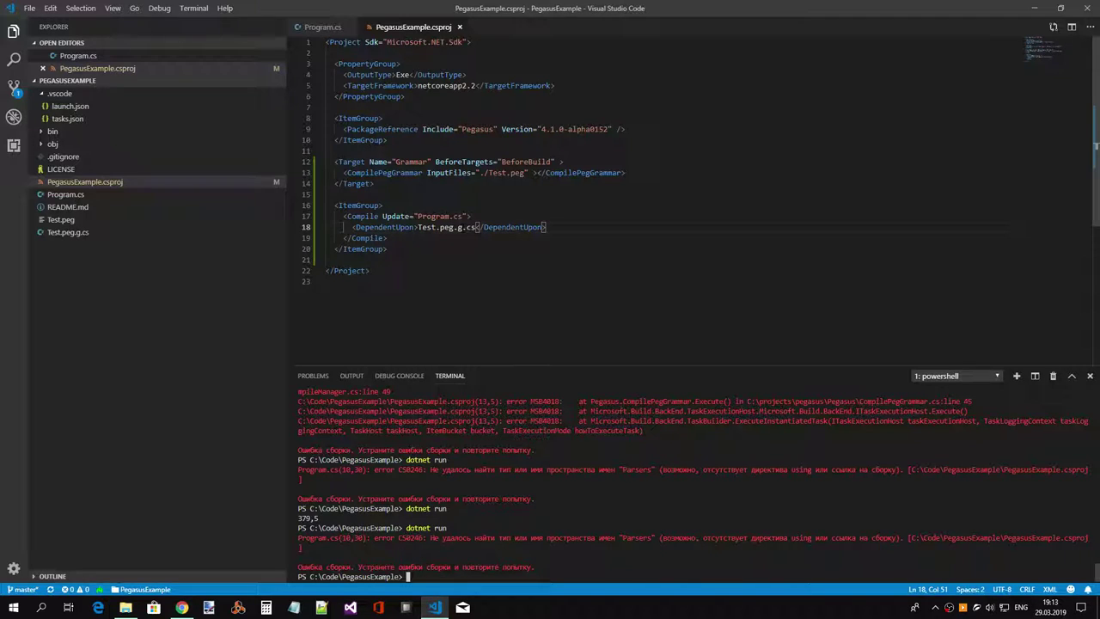
{"action": "key", "text": "Up"}
{"action": "key", "text": "Return"}
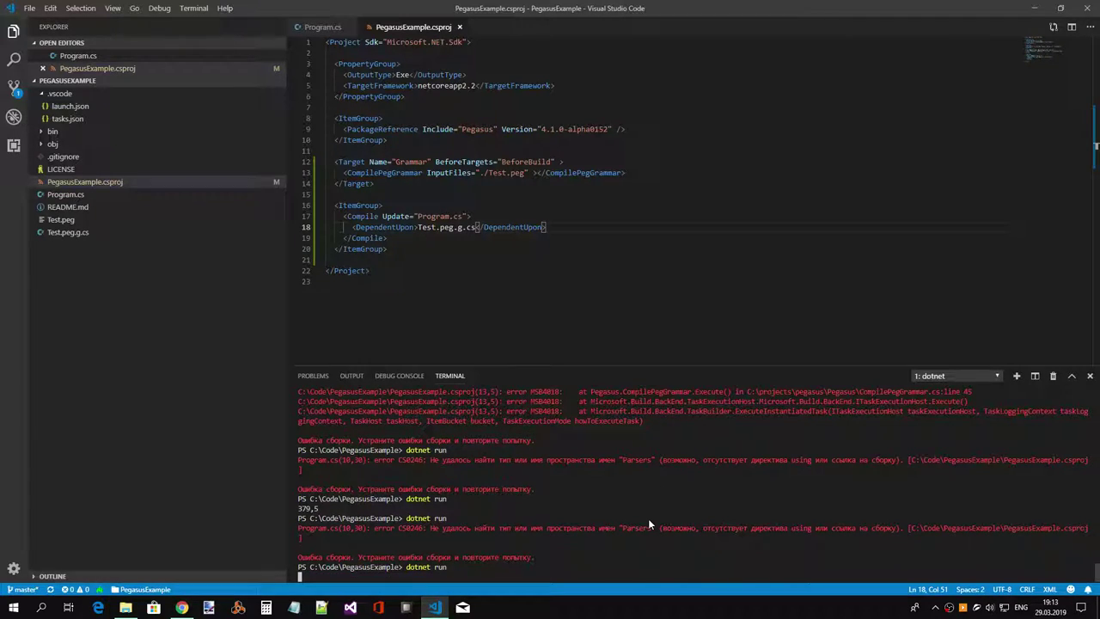
{"action": "key", "text": "ctrl+c"}
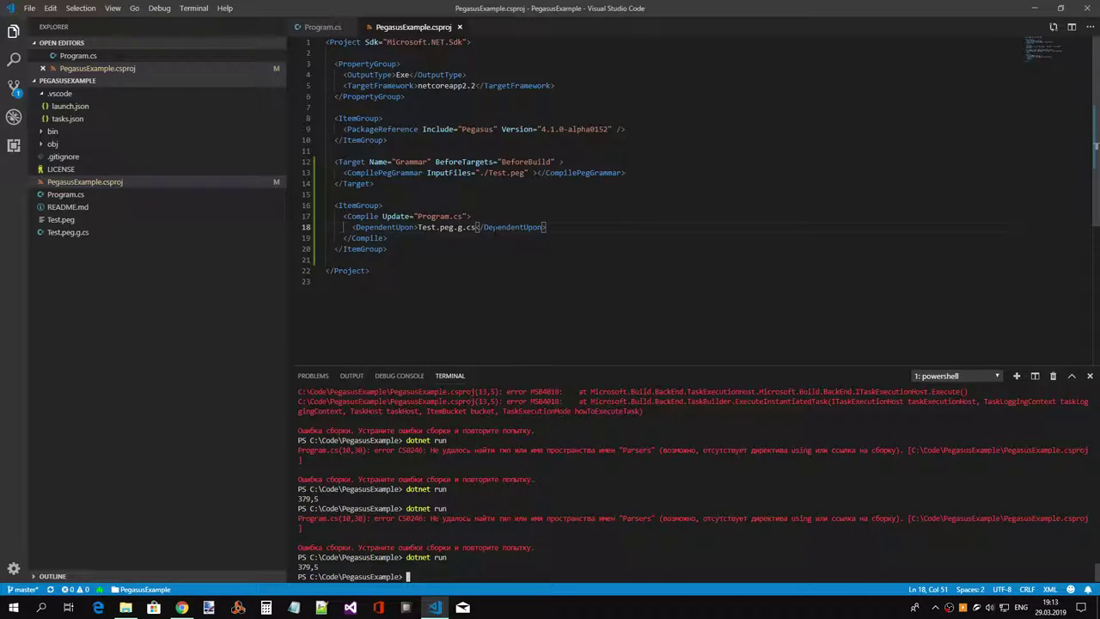
{"action": "left_click", "coordinate": [387, 194]}
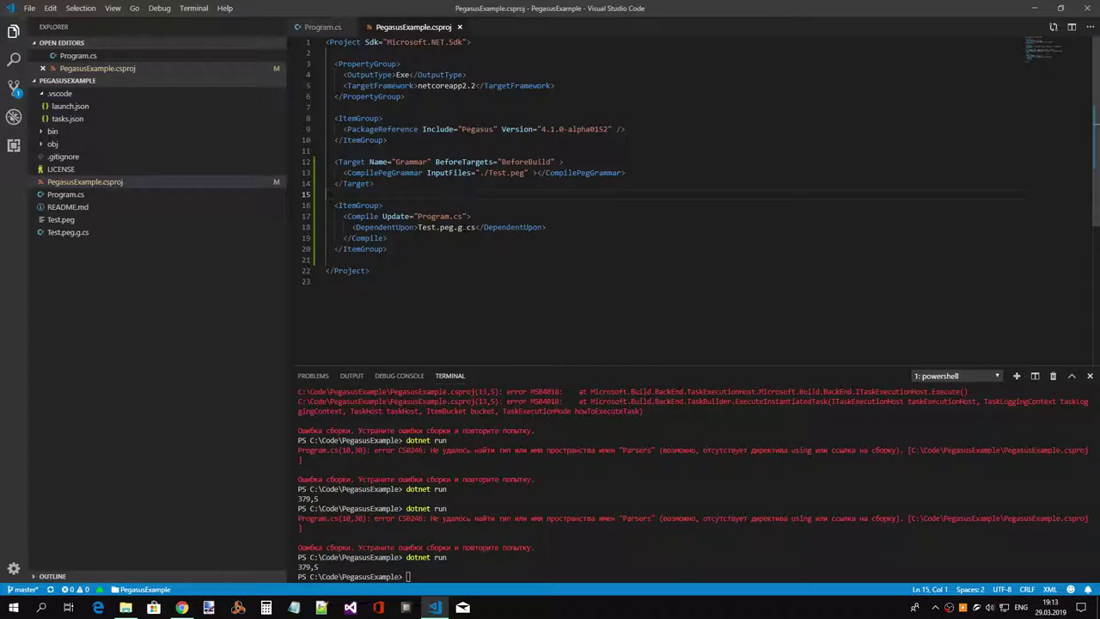
Change the Compile item's Update attribute to Include and save the csproj
{"action": "double_click", "coordinate": [388, 227]}
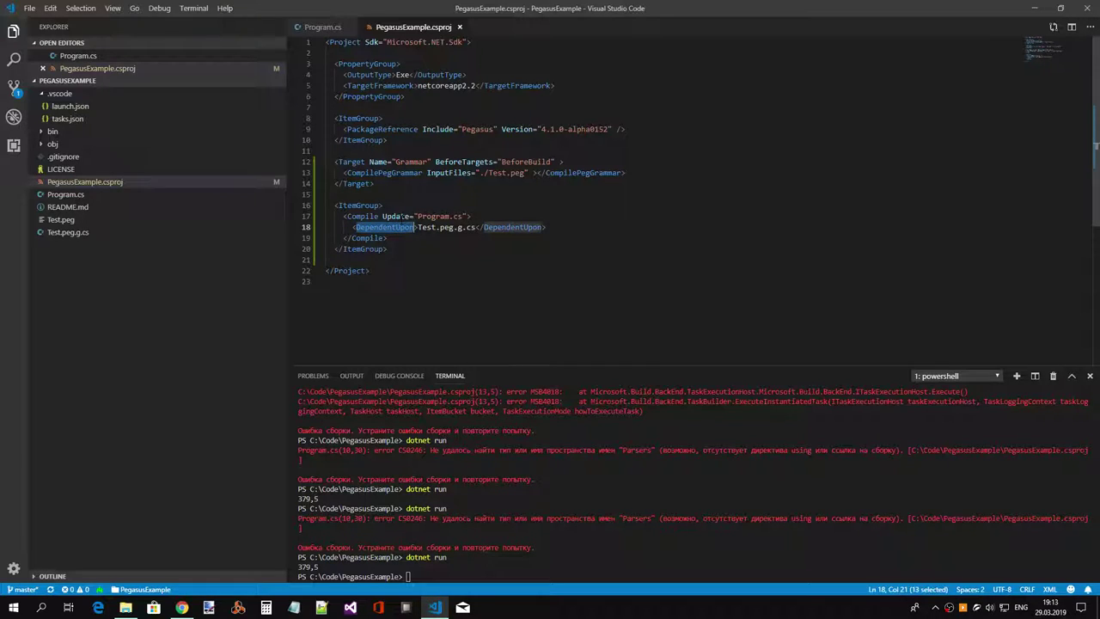
{"action": "double_click", "coordinate": [398, 217]}
{"action": "type", "text": "Include"}
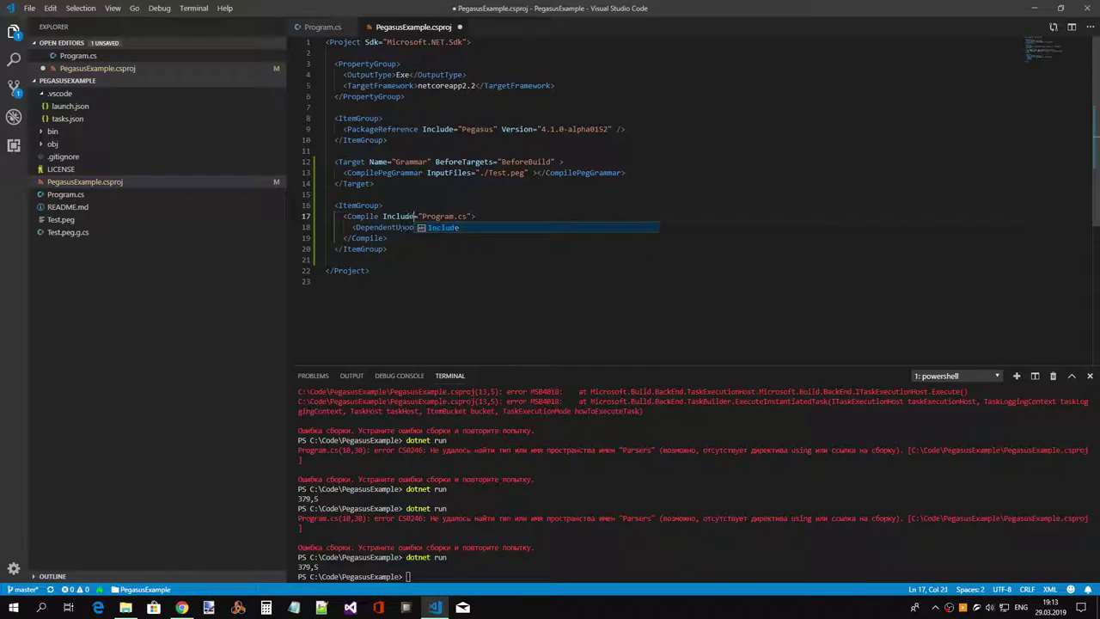
{"action": "key", "text": "Escape"}
{"action": "key", "text": "ctrl+s"}
Delete Test.peg.g.cs and rerun dotnet run, which fails with NETSDK1022 duplicate Compile items
{"action": "left_click", "coordinate": [587, 517]}
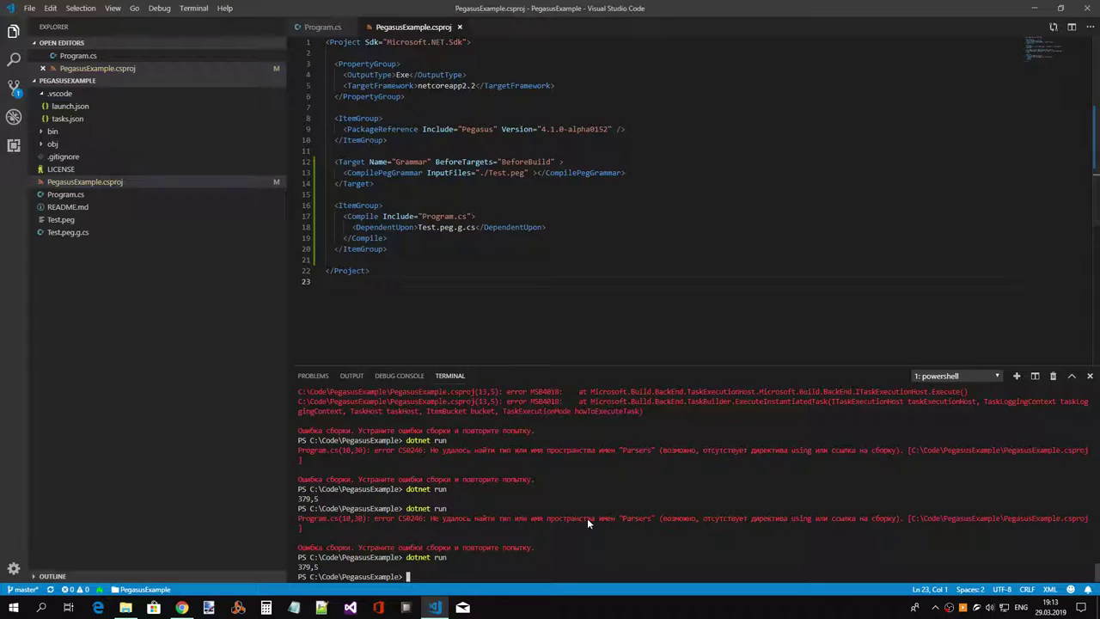
{"action": "left_click", "coordinate": [89, 232]}
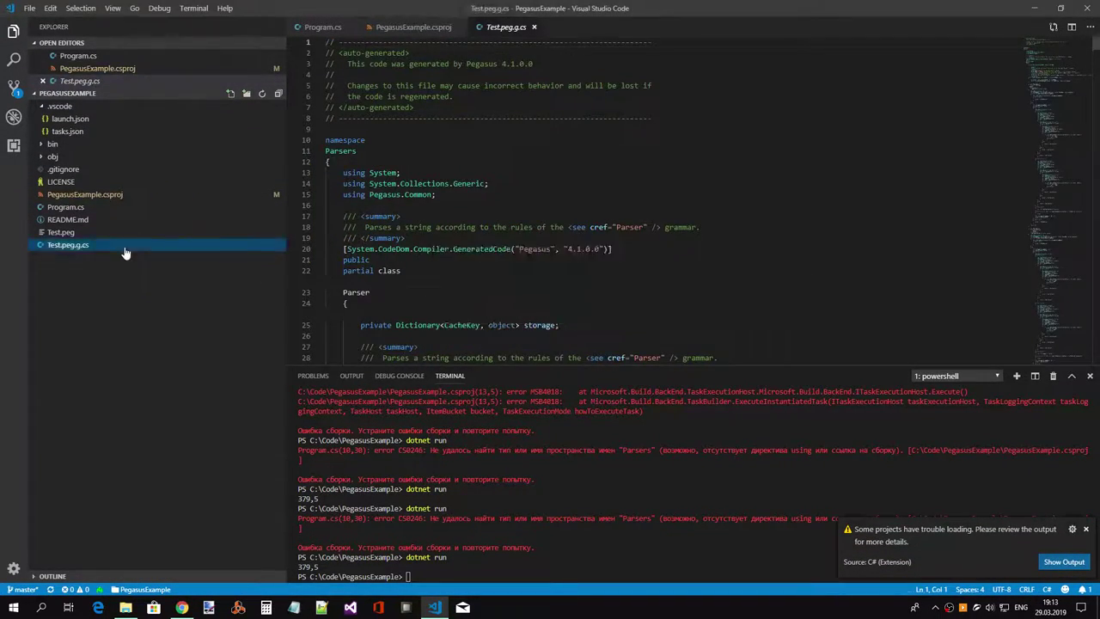
{"action": "key", "text": "Delete"}
{"action": "left_click", "coordinate": [552, 544]}
{"action": "key", "text": "Up"}
{"action": "key", "text": "Return"}
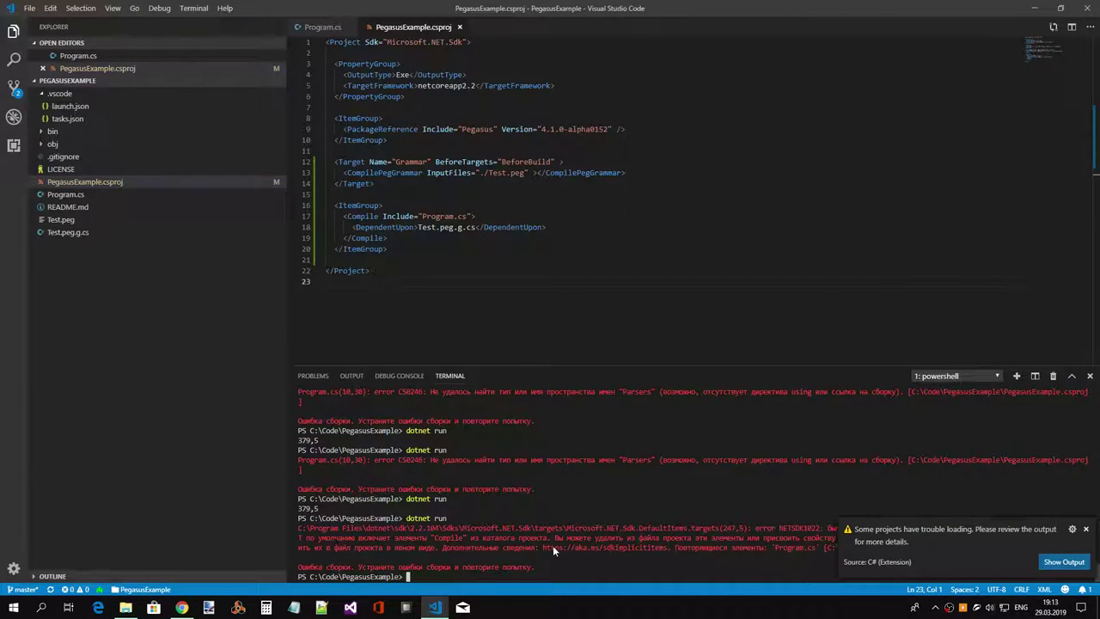
{"action": "left_click", "coordinate": [1085, 528]}
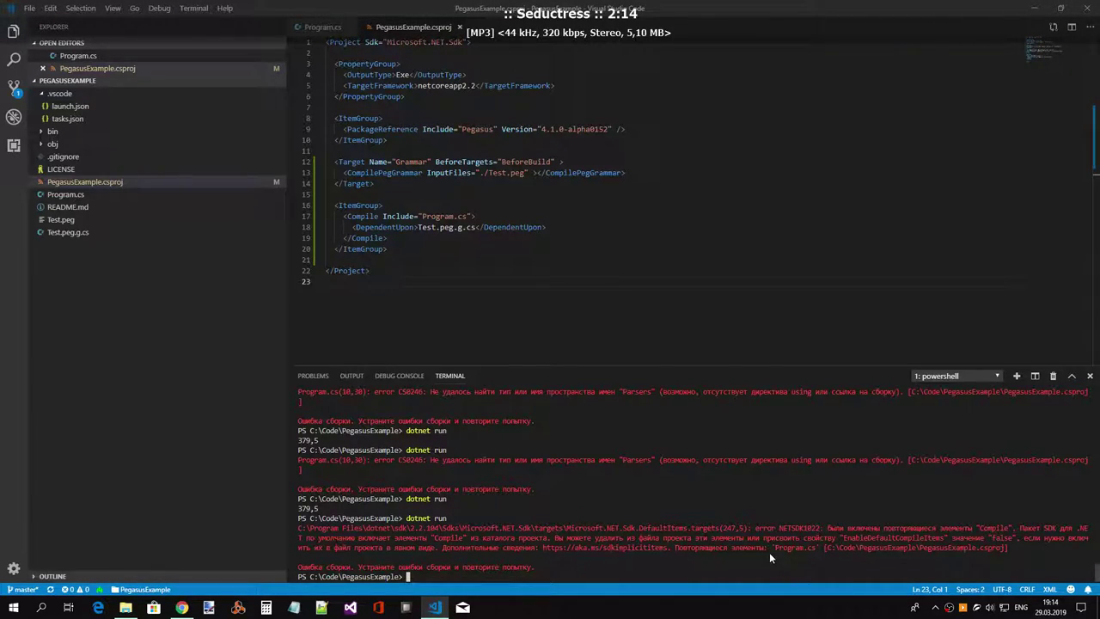
{"action": "double_click", "coordinate": [398, 216]}
{"action": "left_click", "coordinate": [477, 226]}
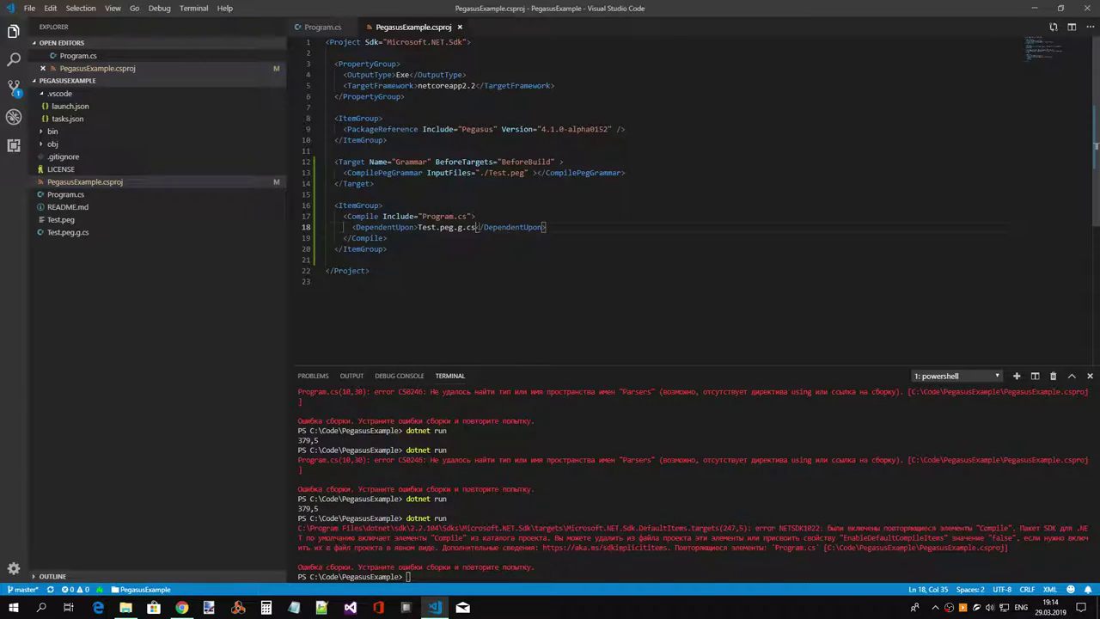
Change the Program.cs Compile item on line 17 from Include to Update and save
{"action": "left_click_drag", "start_coordinate": [477, 227], "coordinate": [457, 227]}
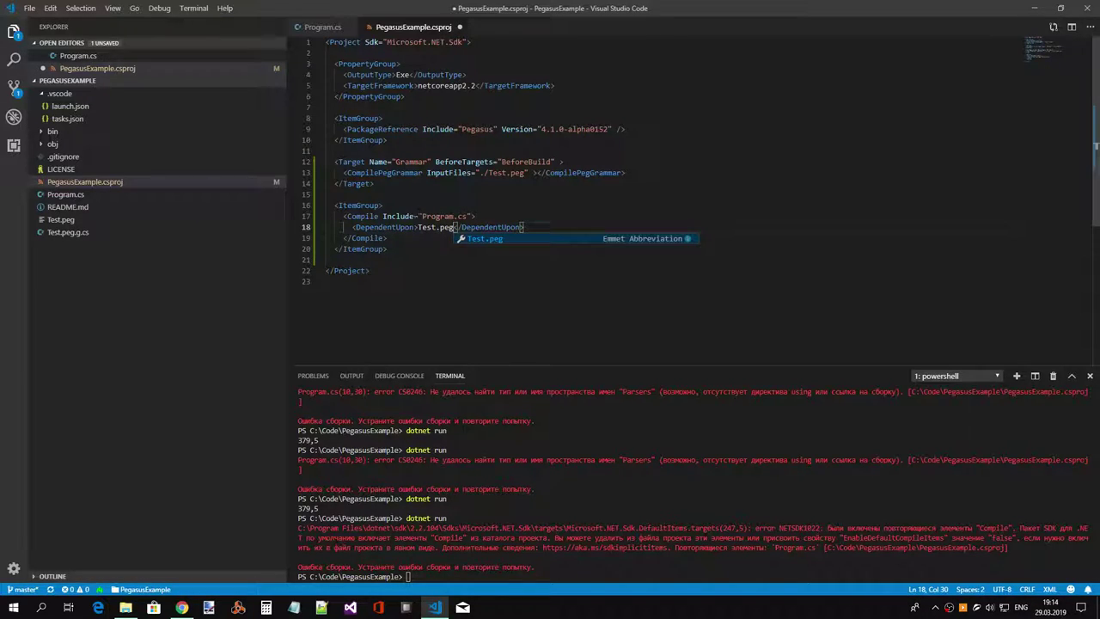
{"action": "left_click", "coordinate": [399, 216]}
{"action": "double_click", "coordinate": [398, 216]}
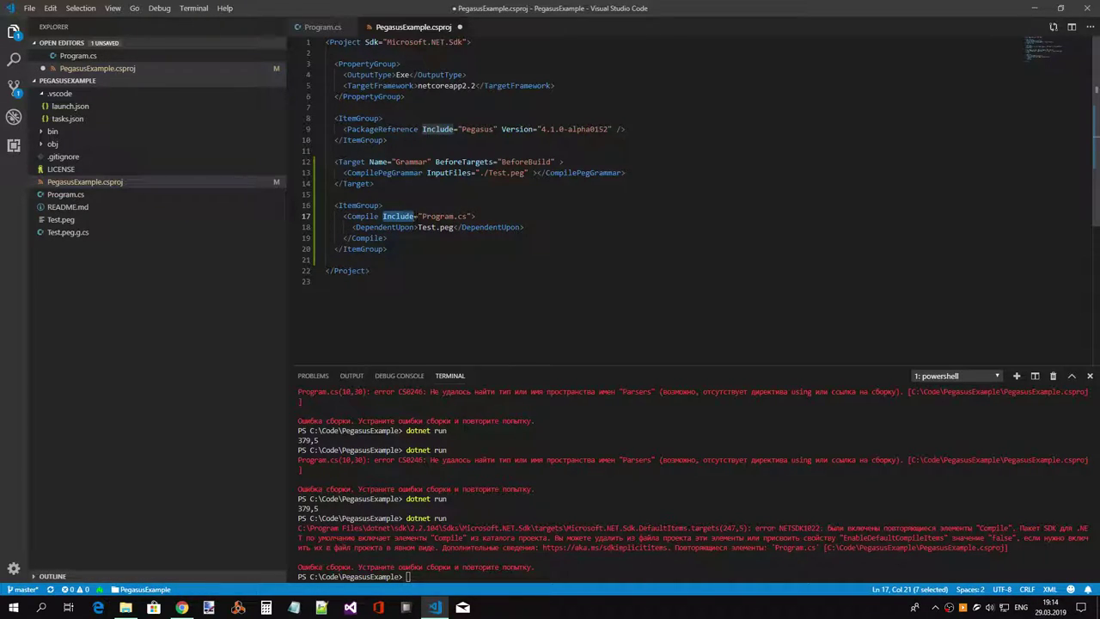
{"action": "type", "text": "Update"}
{"action": "key", "text": "Down"}
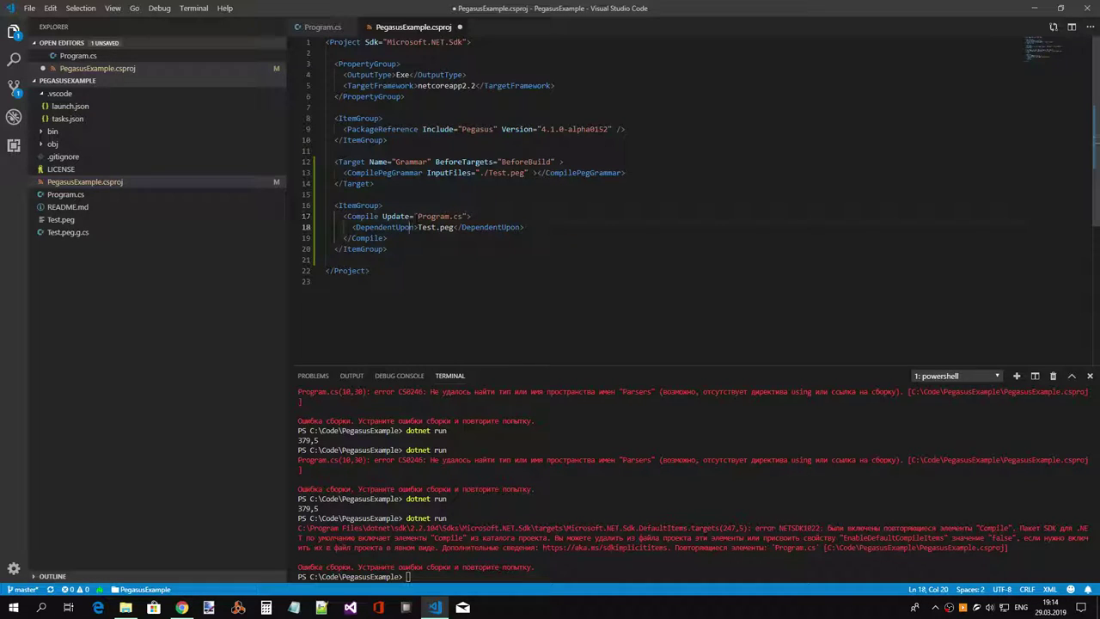
{"action": "key", "text": "ctrl+s"}
Rerun dotnet run in the terminal twice, checking Test.peg.g.cs between runs
{"action": "left_click", "coordinate": [623, 482]}
{"action": "key", "text": "Up"}
{"action": "key", "text": "Return"}
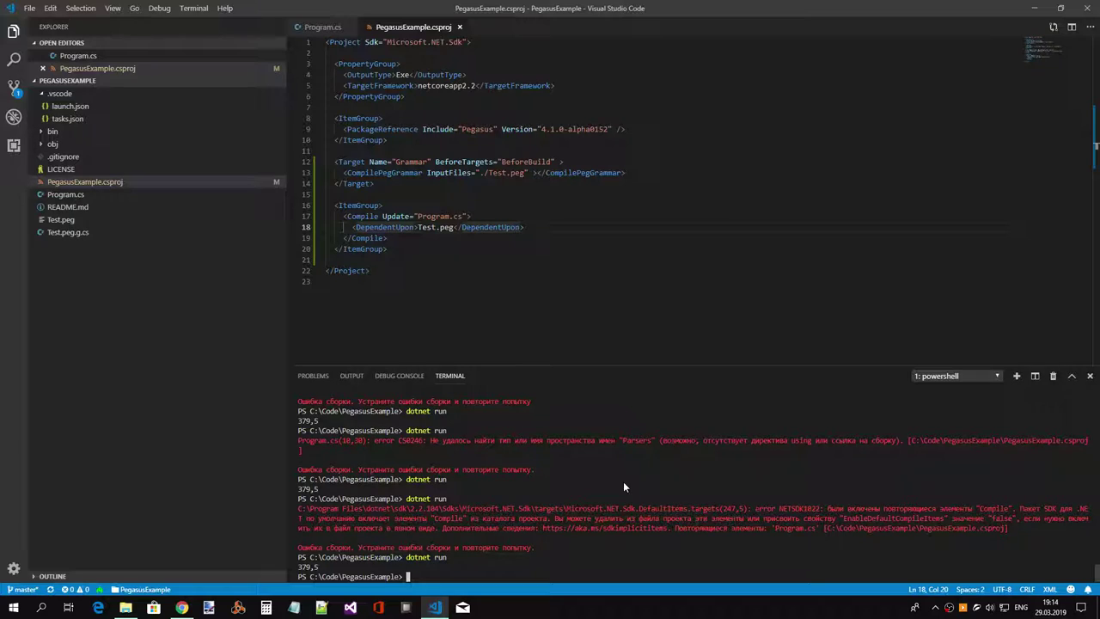
{"action": "left_click", "coordinate": [122, 237]}
{"action": "key", "text": "Delete"}
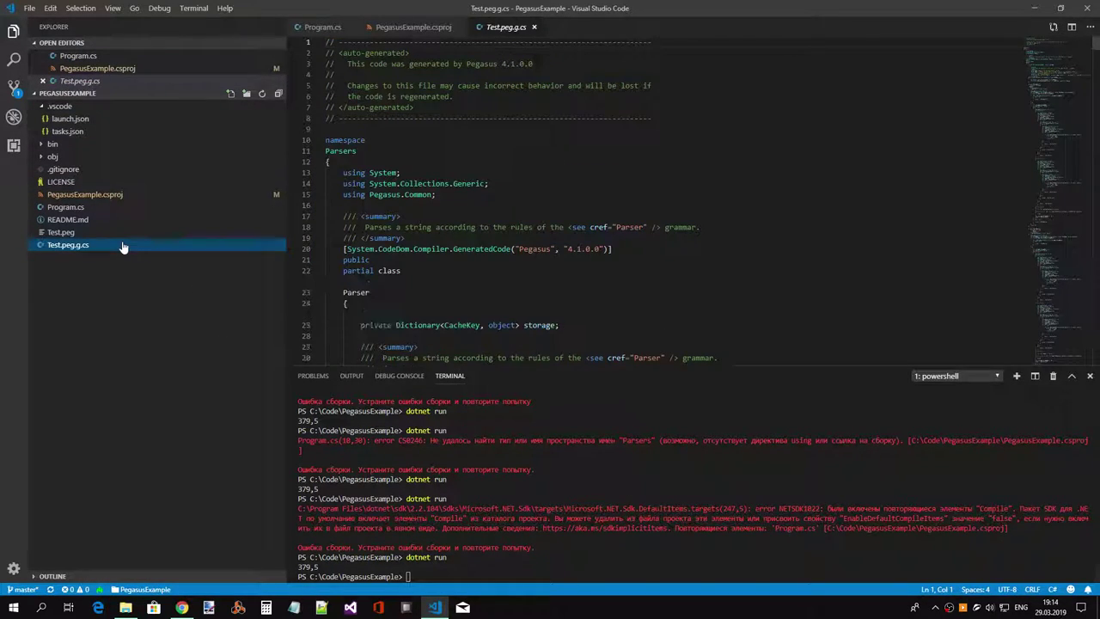
{"action": "left_click", "coordinate": [673, 475]}
{"action": "key", "text": "Up"}
{"action": "key", "text": "Return"}
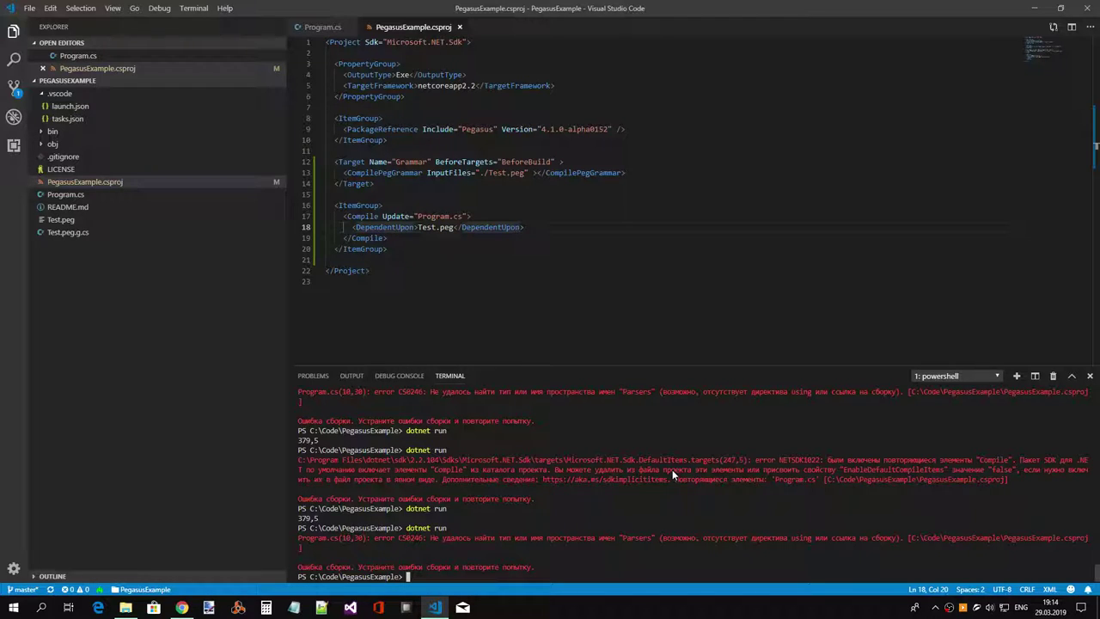
Delete the generated Test.peg.g.cs, moving it to the Recycle Bin
{"action": "left_click", "coordinate": [67, 232]}
{"action": "key", "text": "Delete"}
{"action": "left_click", "coordinate": [570, 308]}
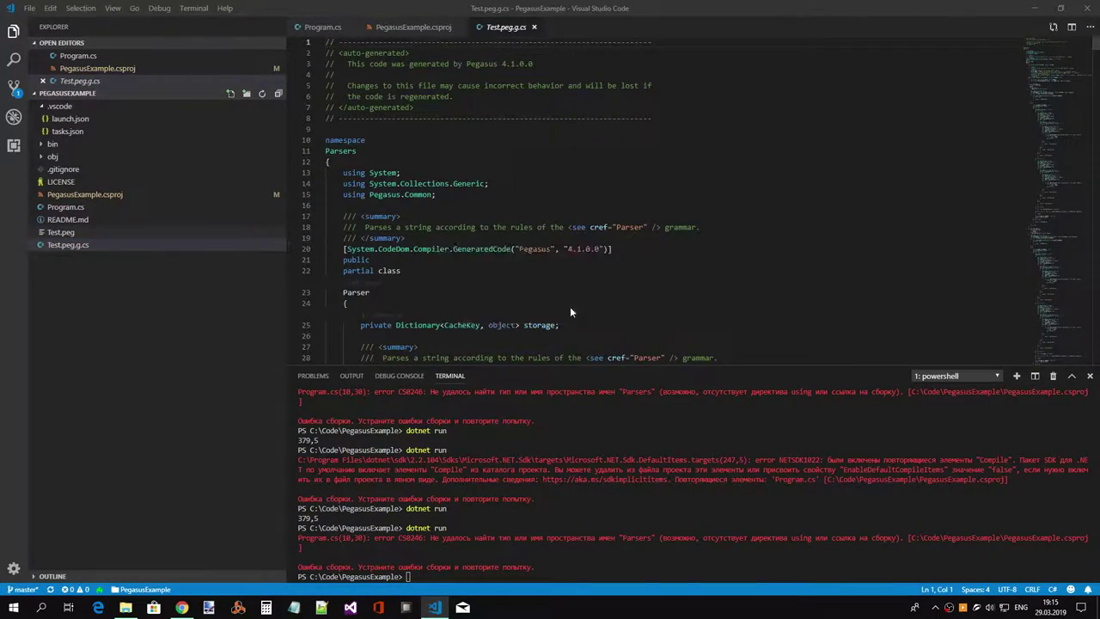
{"action": "left_click", "coordinate": [599, 538]}
Run dotnet build and see it fail with CS0246 for the missing Parsers namespace
{"action": "type", "text": "dotnet r"}
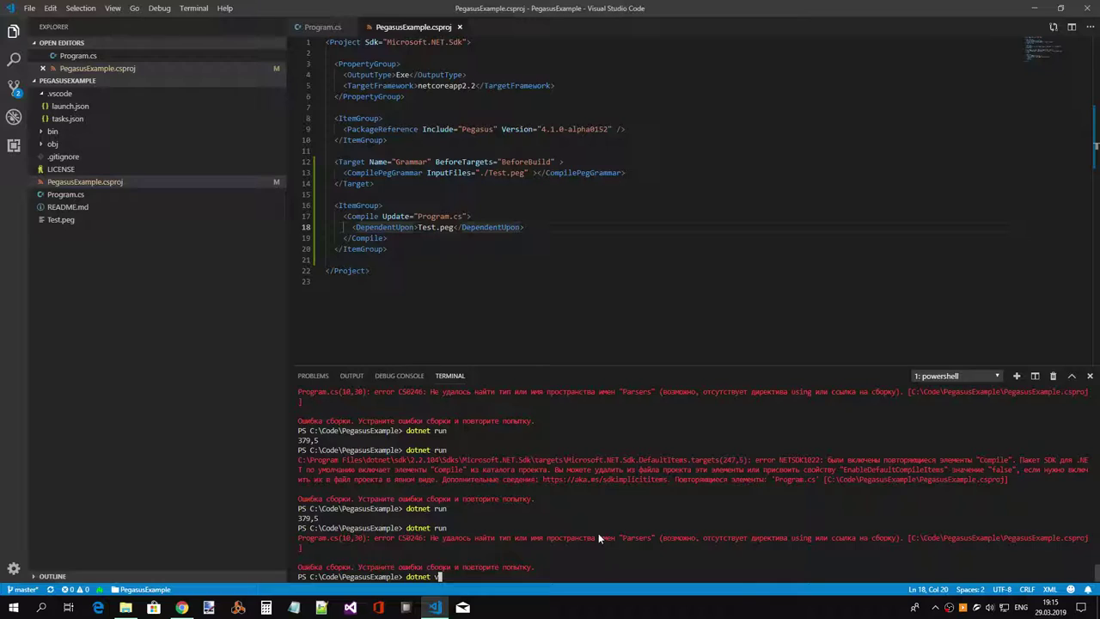
{"action": "key", "text": "BackSpace"}
{"action": "type", "text": "build"}
{"action": "key", "text": "Return"}
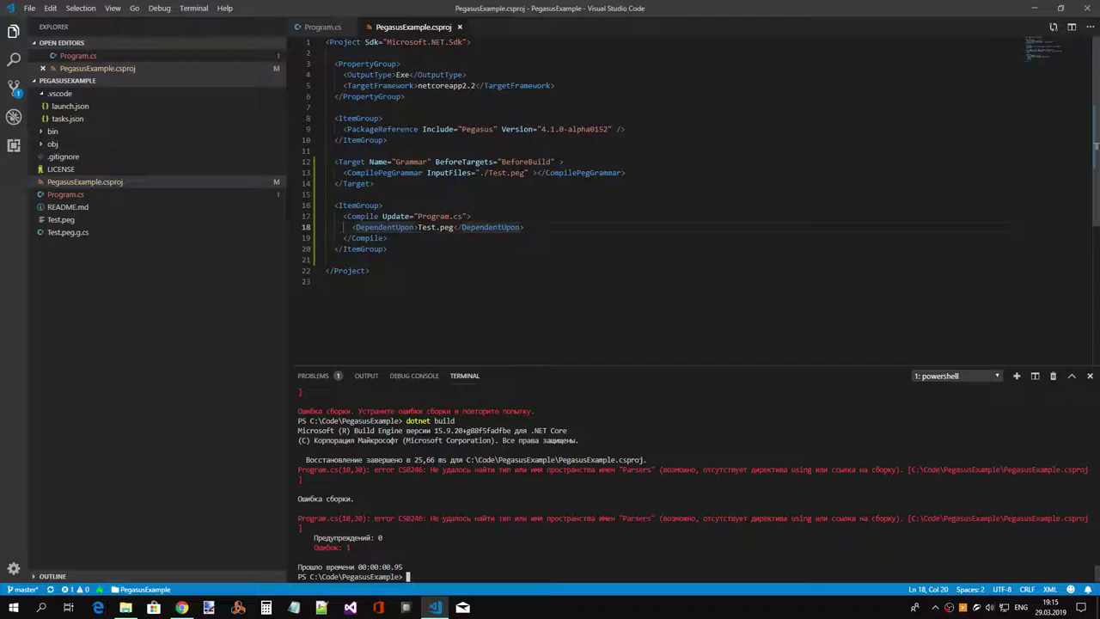
{"action": "left_click", "coordinate": [420, 183]}
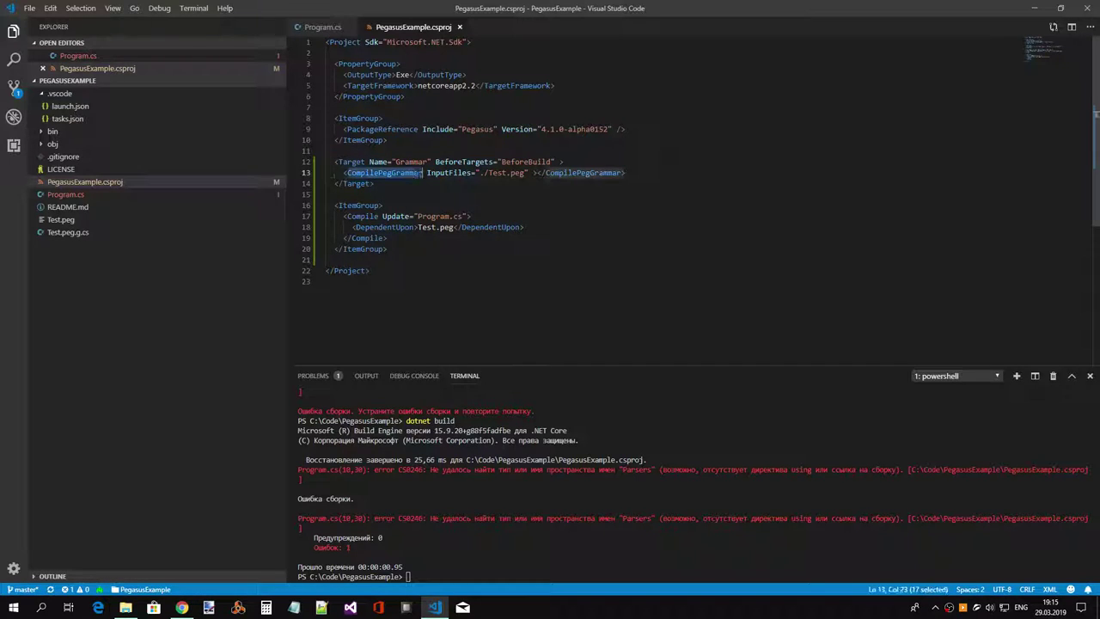
{"action": "key", "text": "alt+Tab"}
Search Google for 'msbuild task before build' in a new tab
{"action": "left_click", "coordinate": [971, 12]}
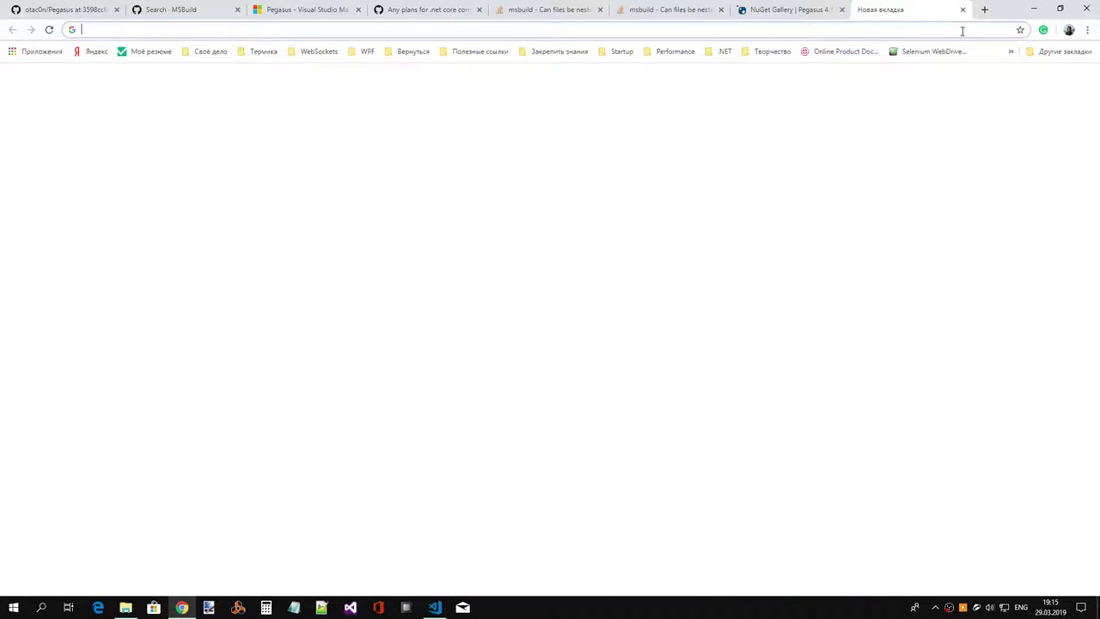
{"action": "type", "text": "Task "}
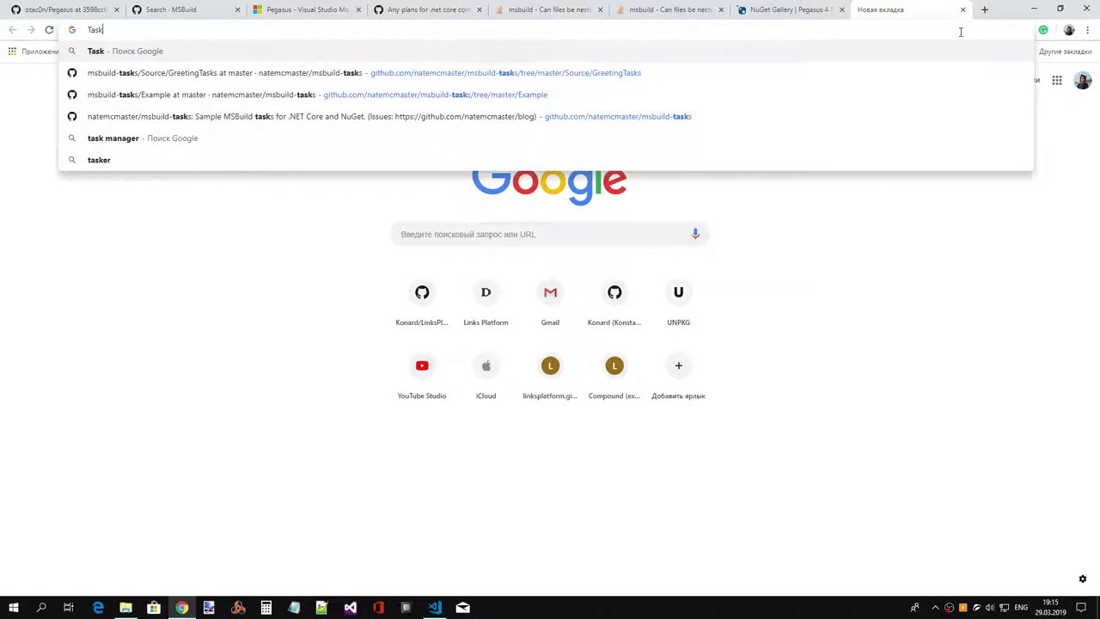
{"action": "type", "text": "before bu"}
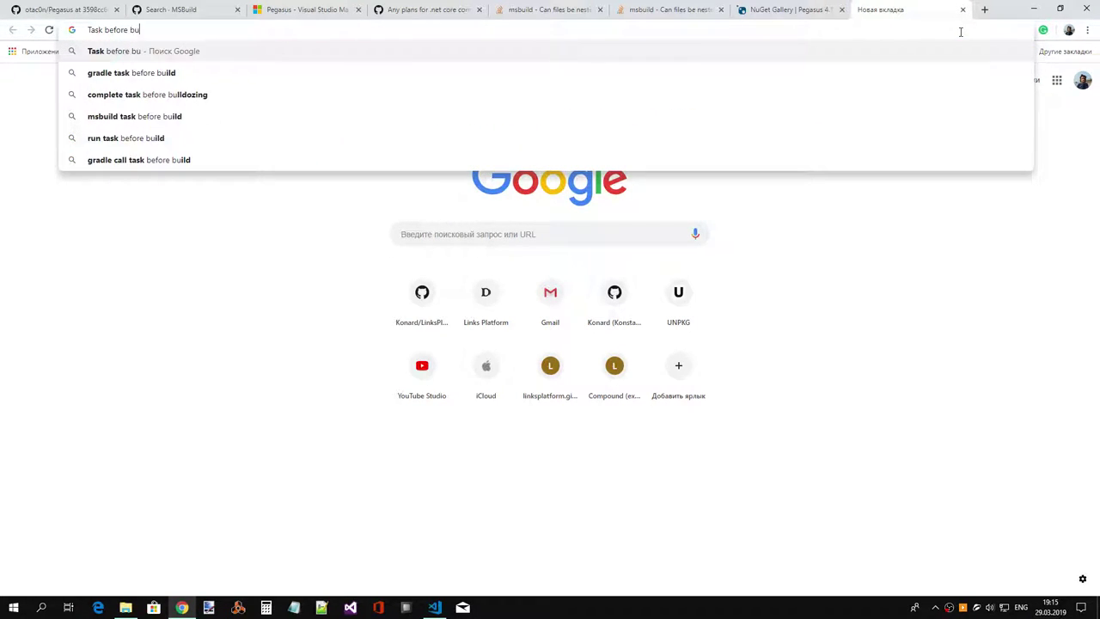
{"action": "type", "text": "ild"}
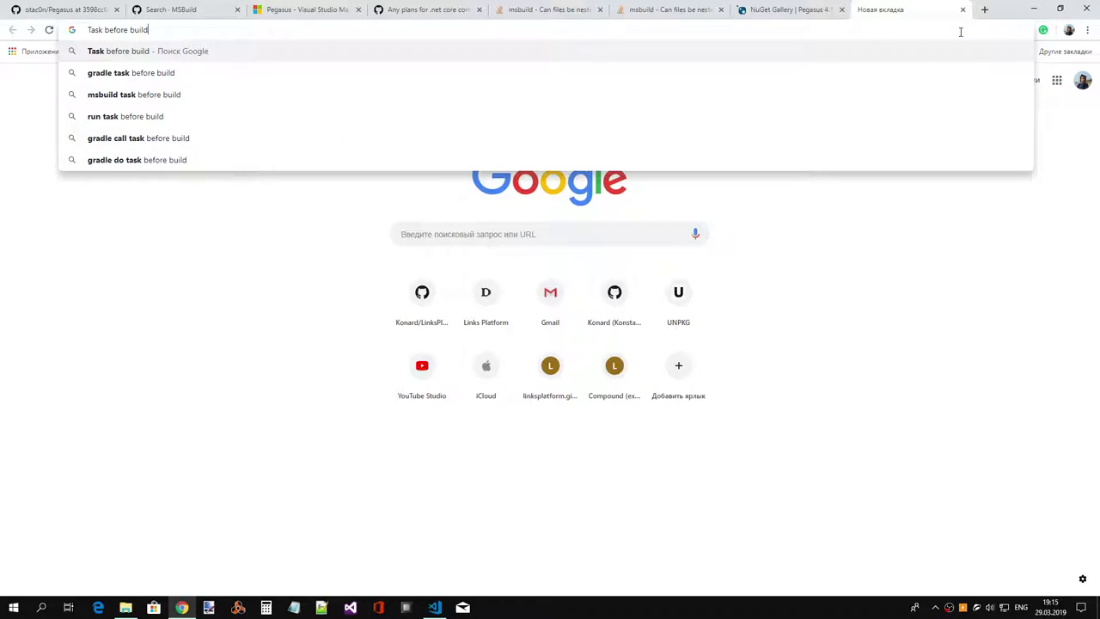
{"action": "key", "text": "Down"}
{"action": "key", "text": "Down"}
{"action": "key", "text": "Return"}
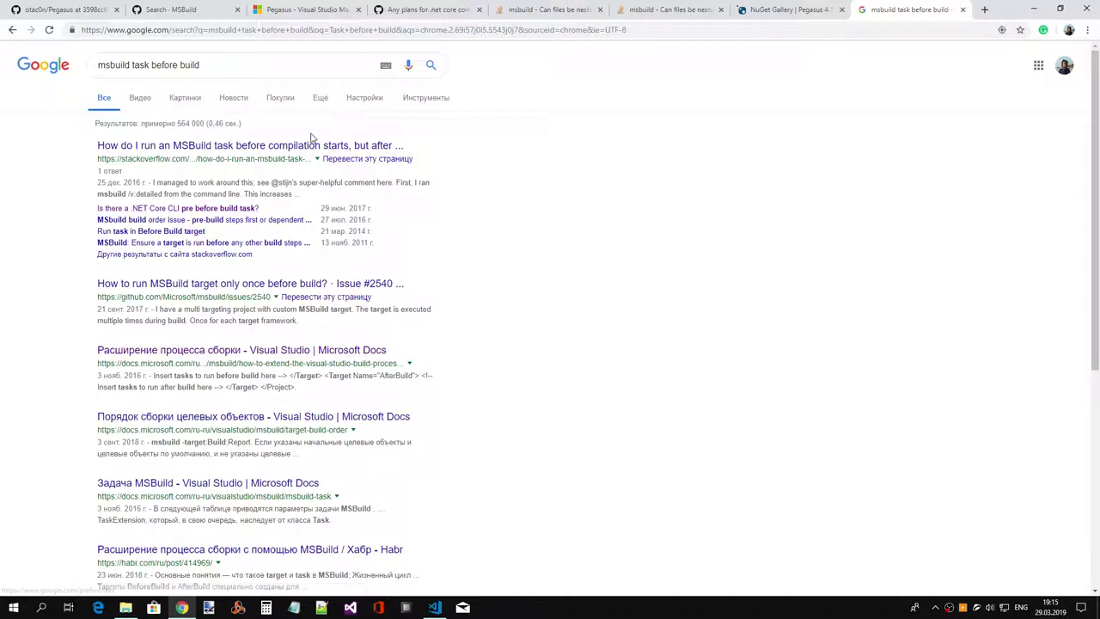
Open the first Stack Overflow result in a new tab and scroll down to its answer
{"action": "right_click", "coordinate": [311, 145]}
{"action": "left_click", "coordinate": [395, 156]}
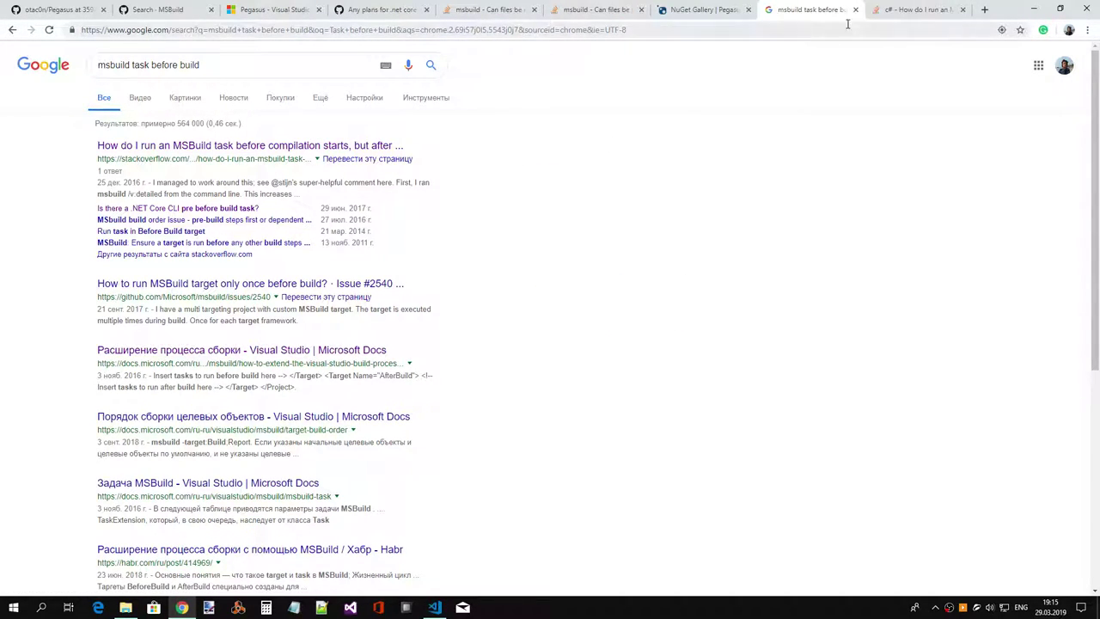
{"action": "left_click", "coordinate": [894, 12]}
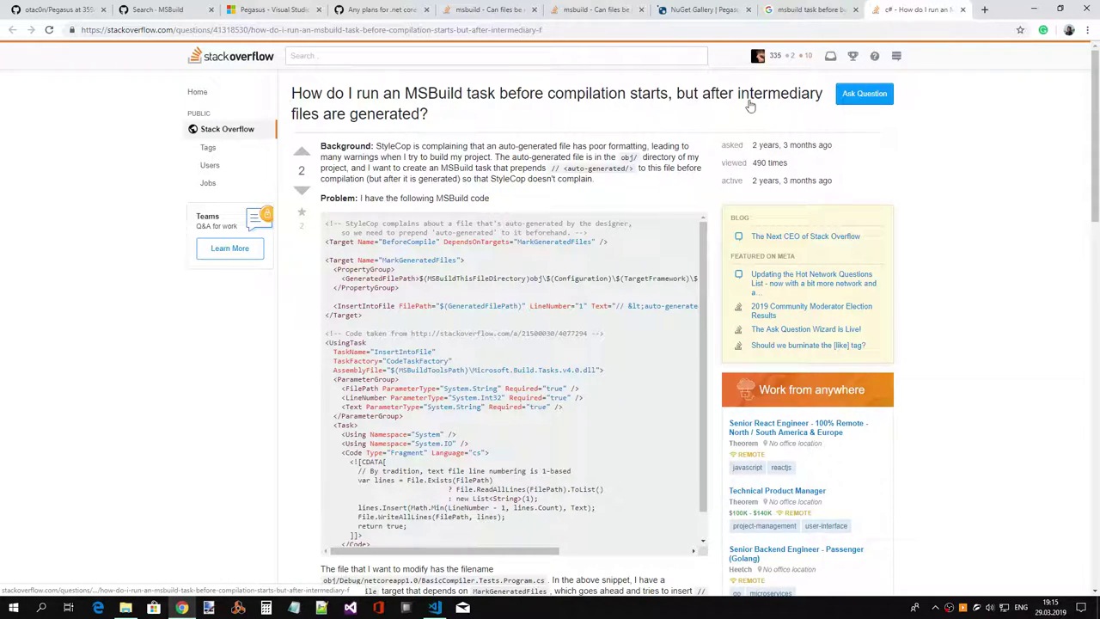
{"action": "scroll", "coordinate": [614, 266], "scroll_direction": "down", "scroll_amount": 1}
{"action": "scroll", "coordinate": [675, 249], "scroll_direction": "down", "scroll_amount": 4}
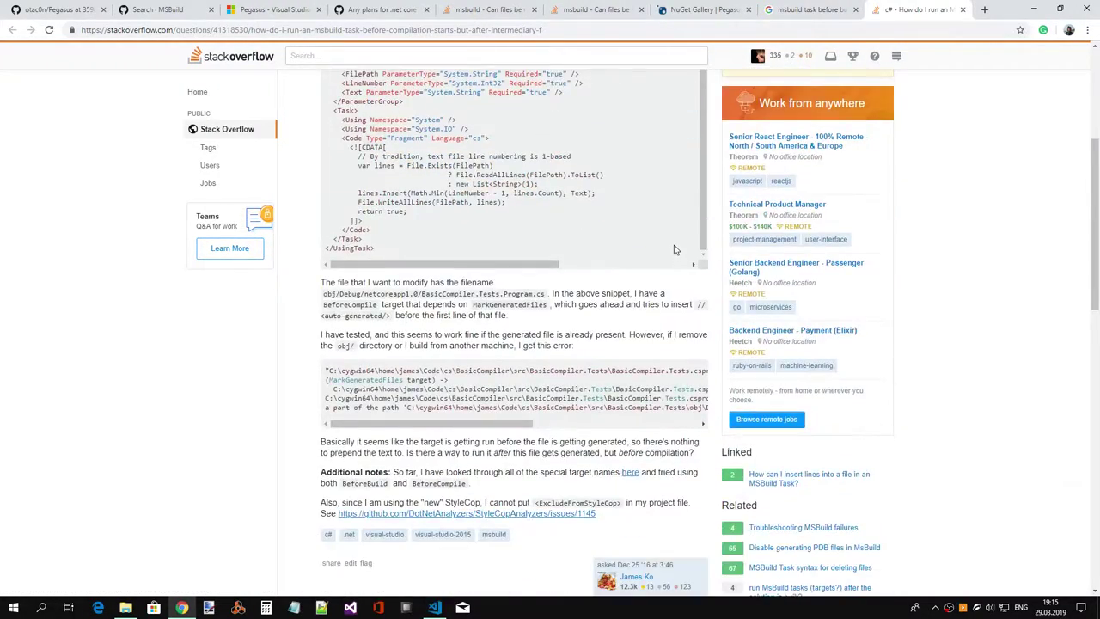
{"action": "scroll", "coordinate": [675, 248], "scroll_direction": "down", "scroll_amount": 5}
{"action": "scroll", "coordinate": [676, 242], "scroll_direction": "down", "scroll_amount": 3}
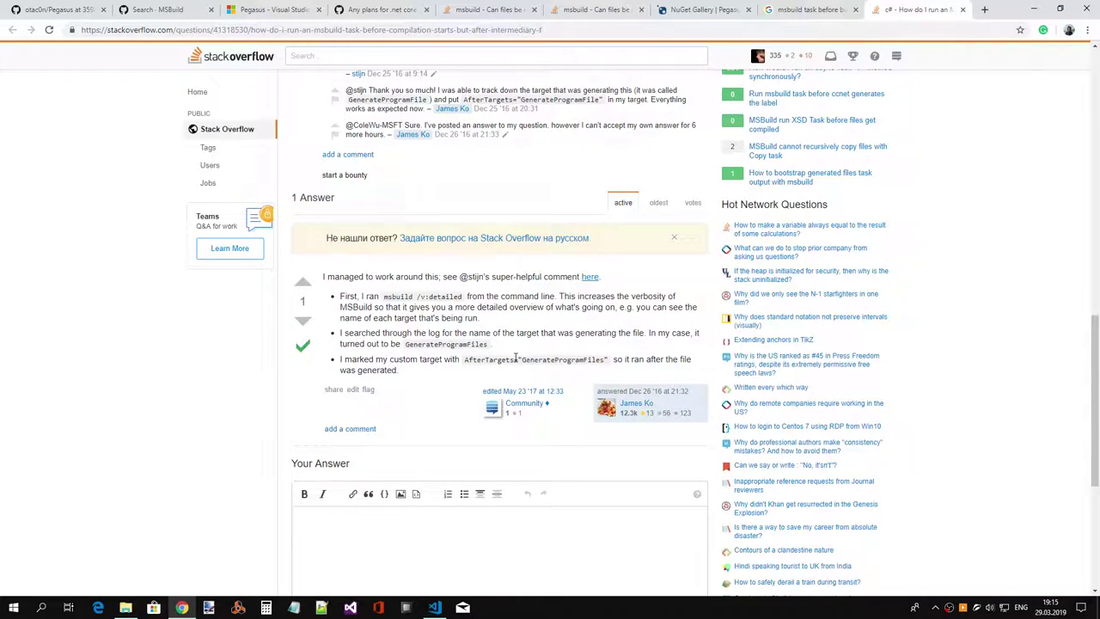
Highlight AfterTargets in the answer and open the special target names link in the background
{"action": "double_click", "coordinate": [508, 360]}
{"action": "scroll", "coordinate": [602, 324], "scroll_direction": "up", "scroll_amount": 3}
{"action": "scroll", "coordinate": [610, 318], "scroll_direction": "up", "scroll_amount": 2}
{"action": "scroll", "coordinate": [620, 311], "scroll_direction": "up", "scroll_amount": 2}
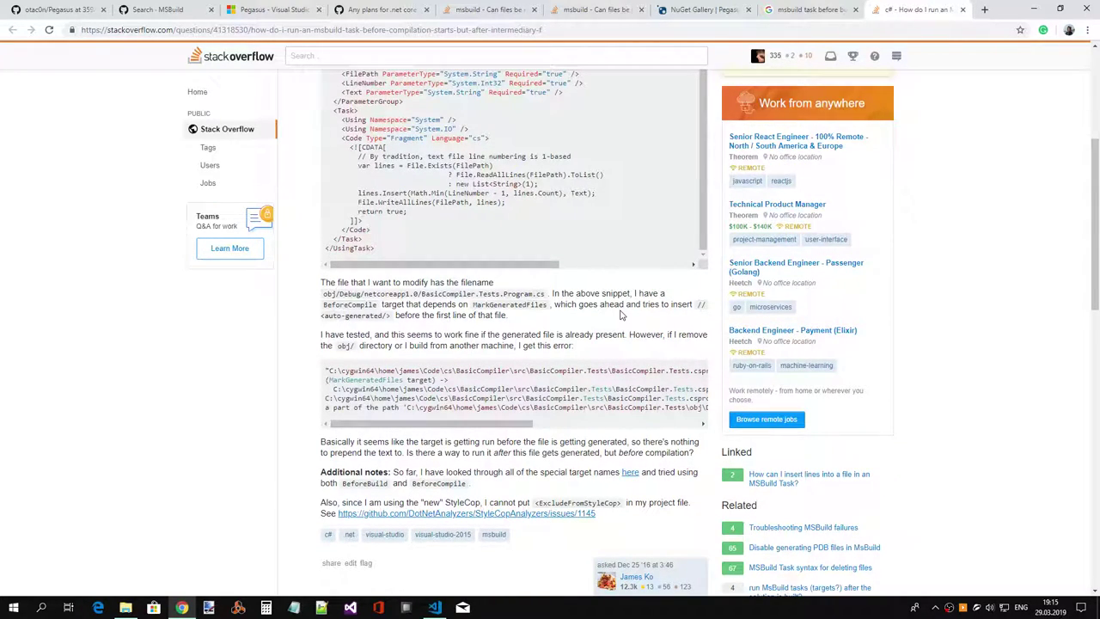
{"action": "key", "text": "alt+Tab"}
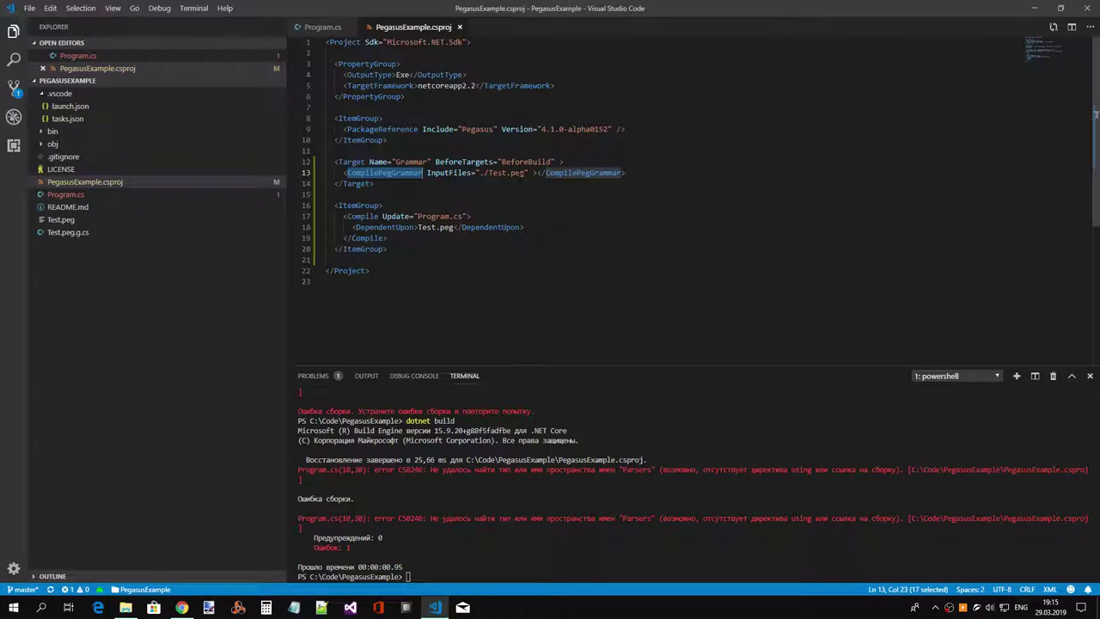
{"action": "key", "text": "alt+Tab"}
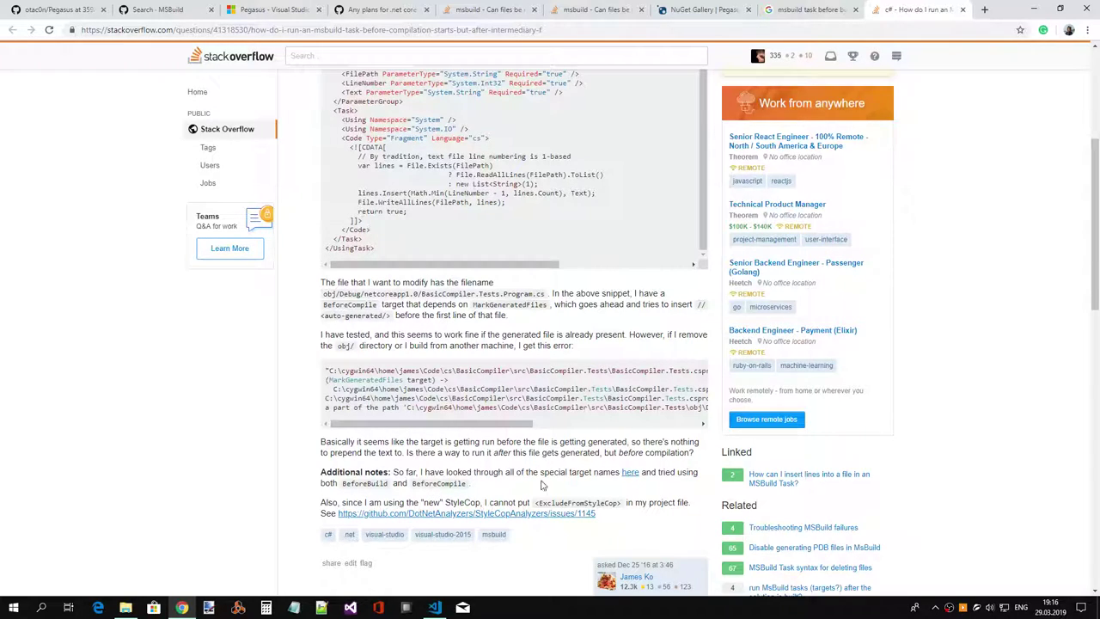
{"action": "middle_click", "coordinate": [630, 471]}
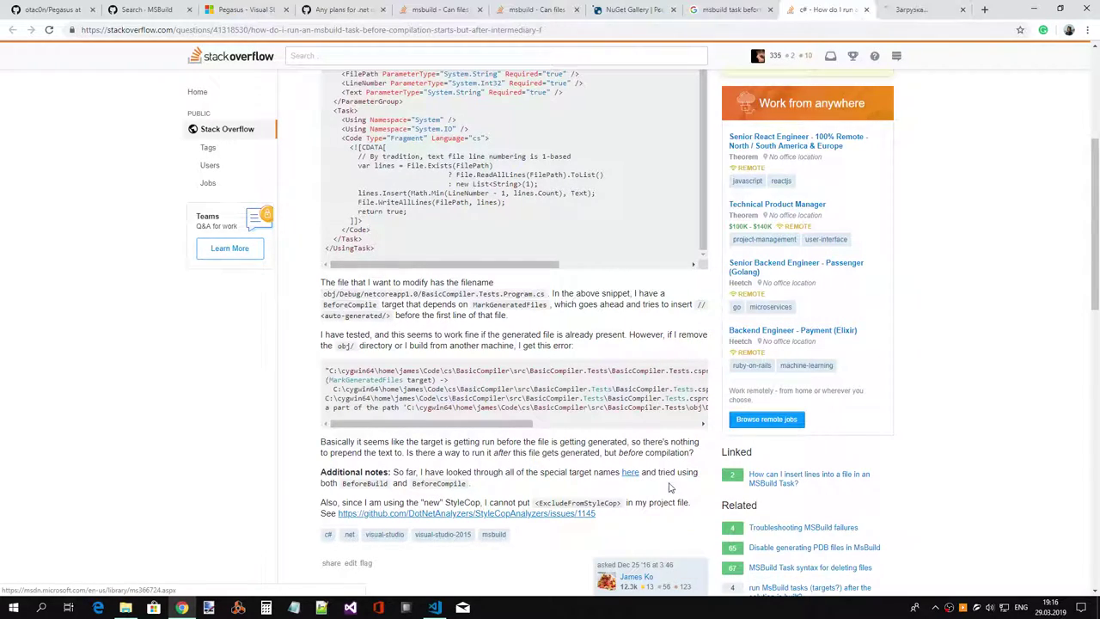
Go to the MSBuild docs page and find BeforeBuild in its code sample
{"action": "left_click", "coordinate": [920, 15]}
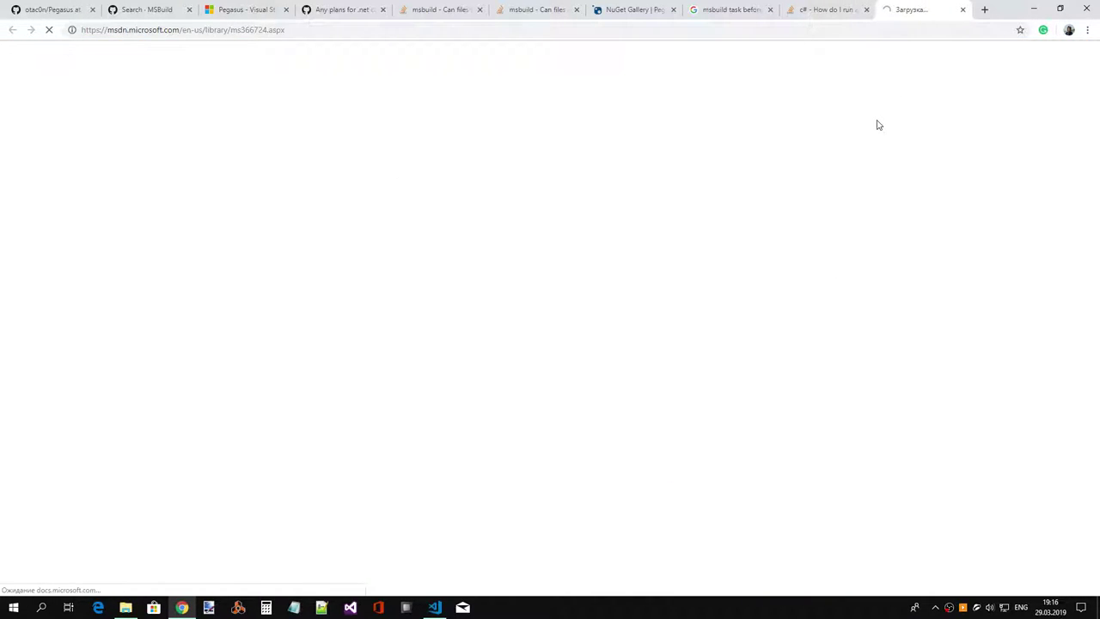
{"action": "scroll", "coordinate": [659, 248], "scroll_direction": "down", "scroll_amount": 3}
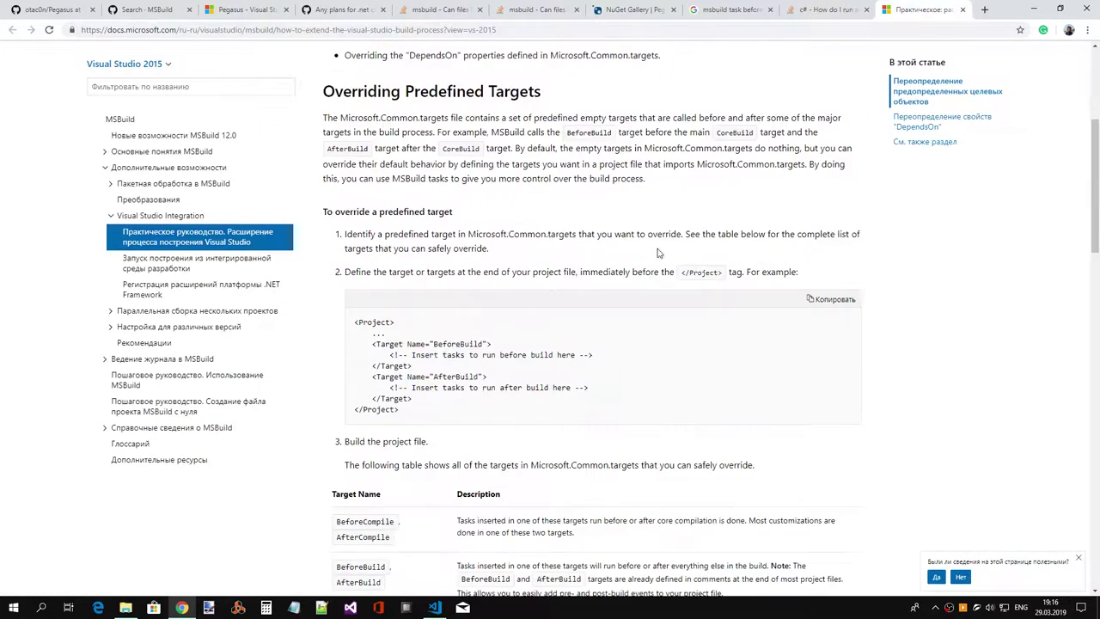
{"action": "scroll", "coordinate": [660, 252], "scroll_direction": "down", "scroll_amount": 2}
{"action": "double_click", "coordinate": [473, 173]}
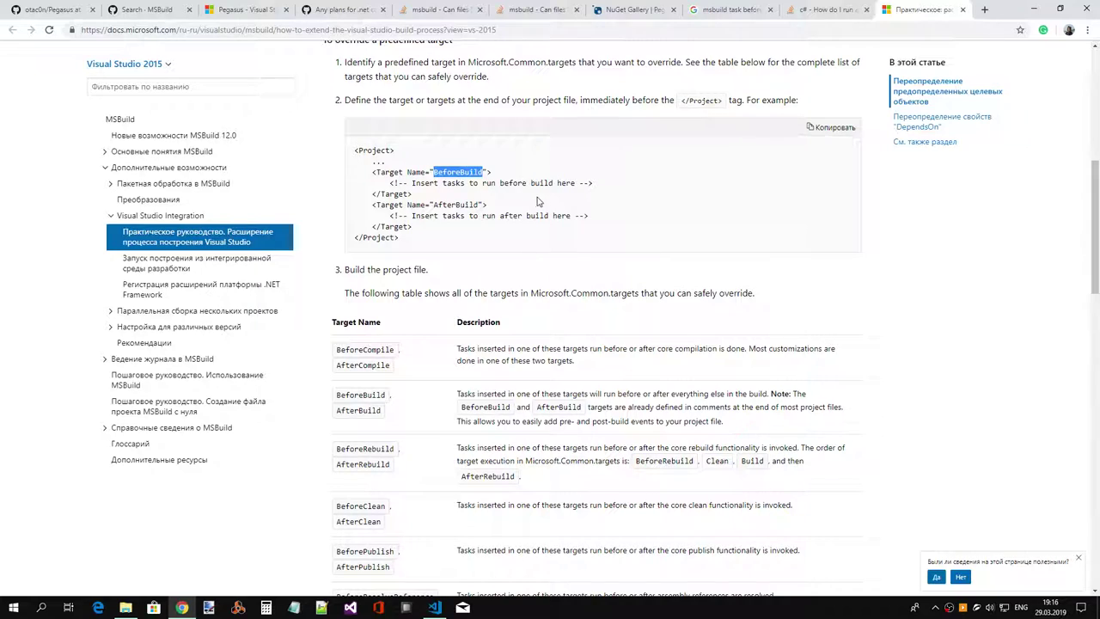
{"action": "scroll", "coordinate": [602, 196], "scroll_direction": "down", "scroll_amount": 1}
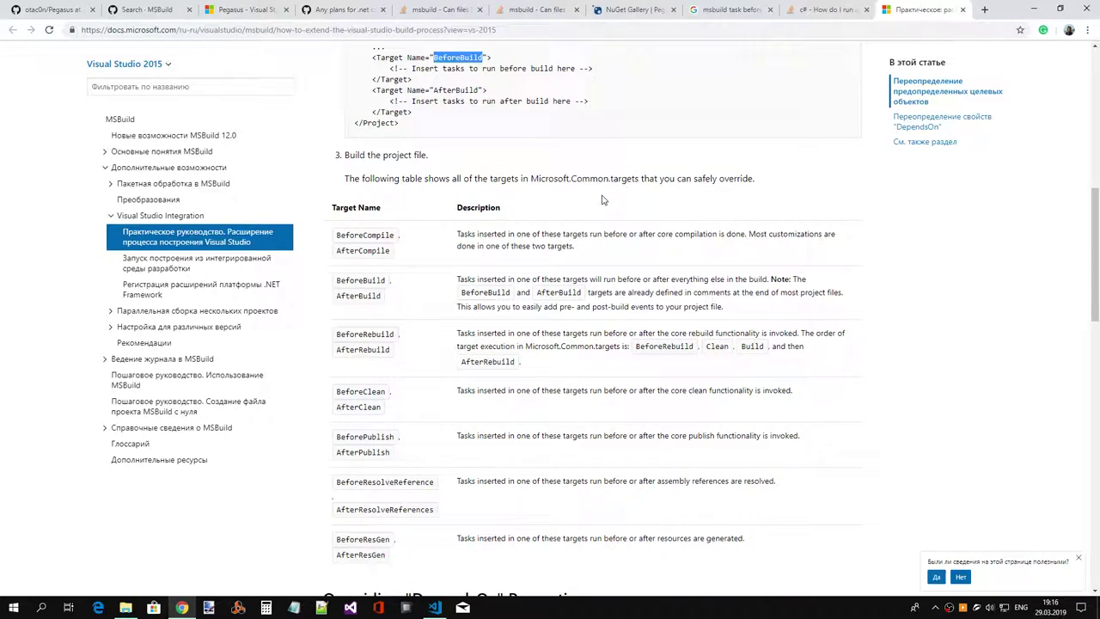
{"action": "left_click", "coordinate": [506, 233]}
Compare BeforeCompile in the overridable targets table with the BeforeTargets attribute on line 12
{"action": "double_click", "coordinate": [373, 234]}
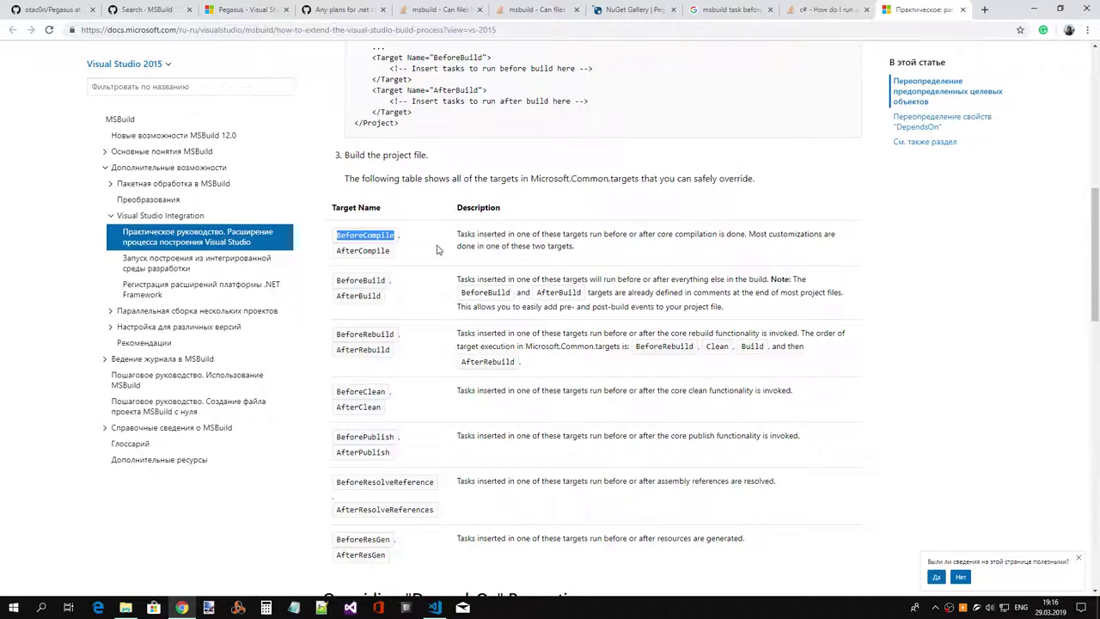
{"action": "scroll", "coordinate": [446, 249], "scroll_direction": "down", "scroll_amount": 2}
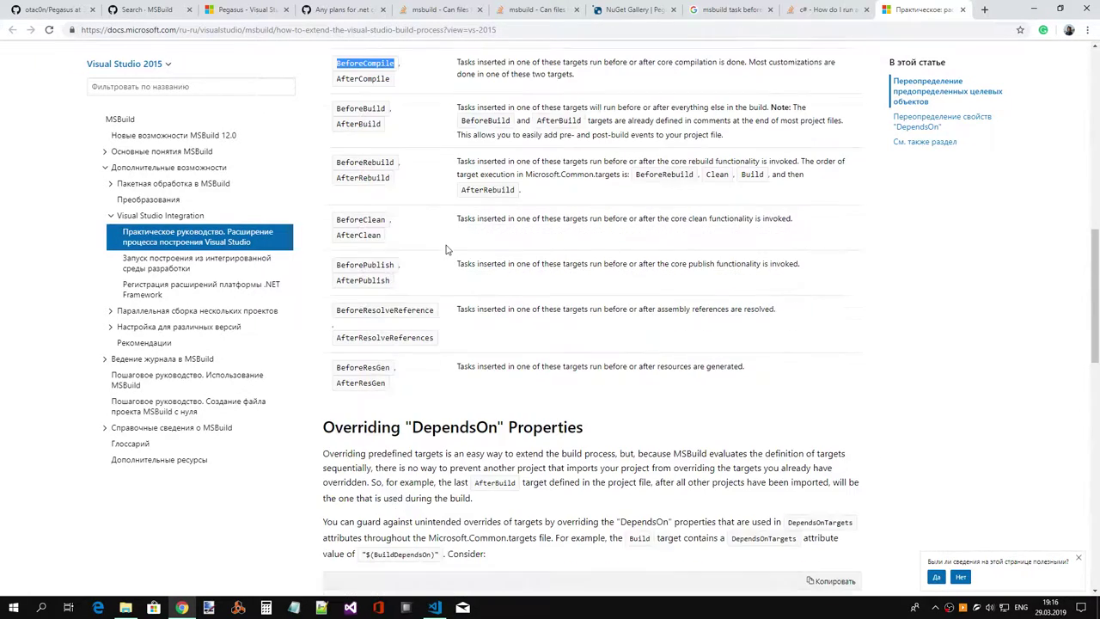
{"action": "scroll", "coordinate": [448, 249], "scroll_direction": "up", "scroll_amount": 2}
{"action": "key", "text": "alt+Tab"}
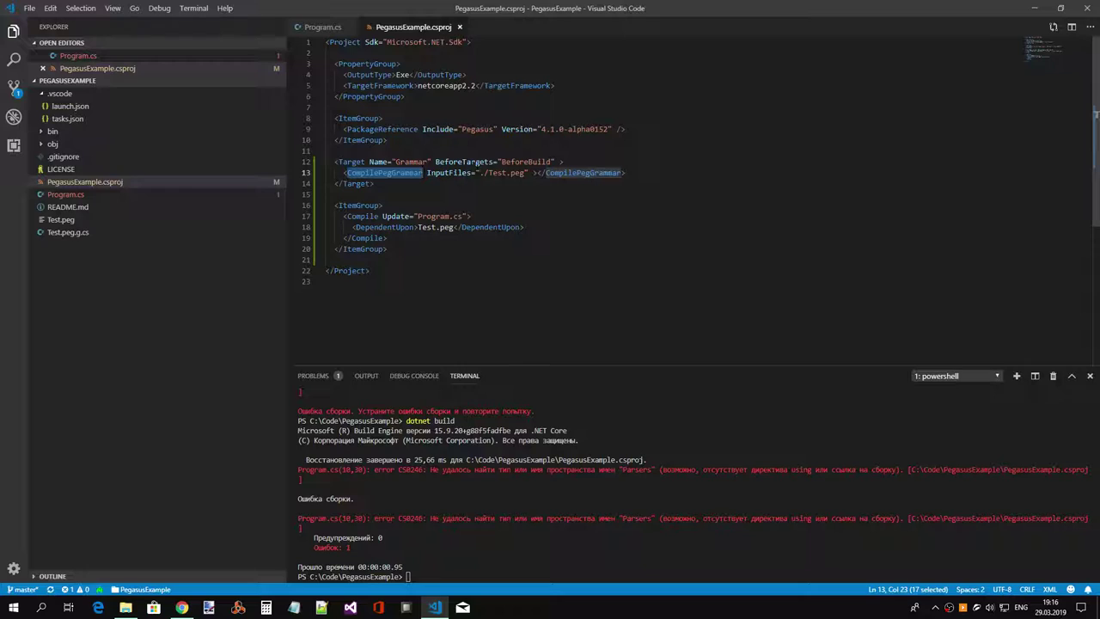
{"action": "double_click", "coordinate": [464, 162]}
{"action": "key", "text": "alt+Tab"}
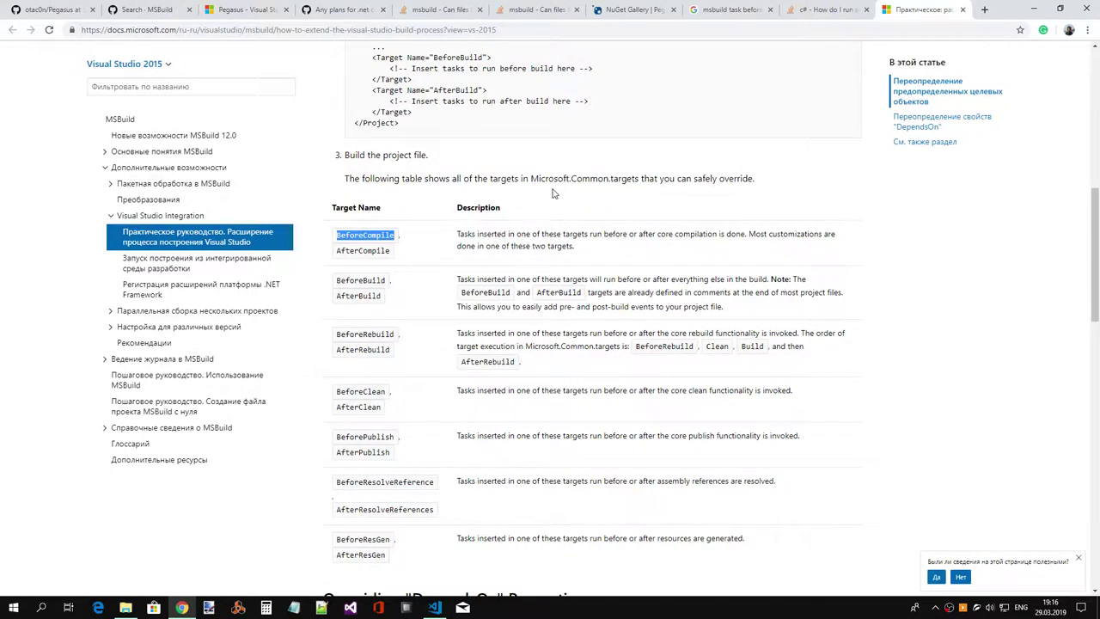
Scroll the docs through the DependsOn section and back to the overridable targets table
{"action": "scroll", "coordinate": [553, 192], "scroll_direction": "up", "scroll_amount": 2}
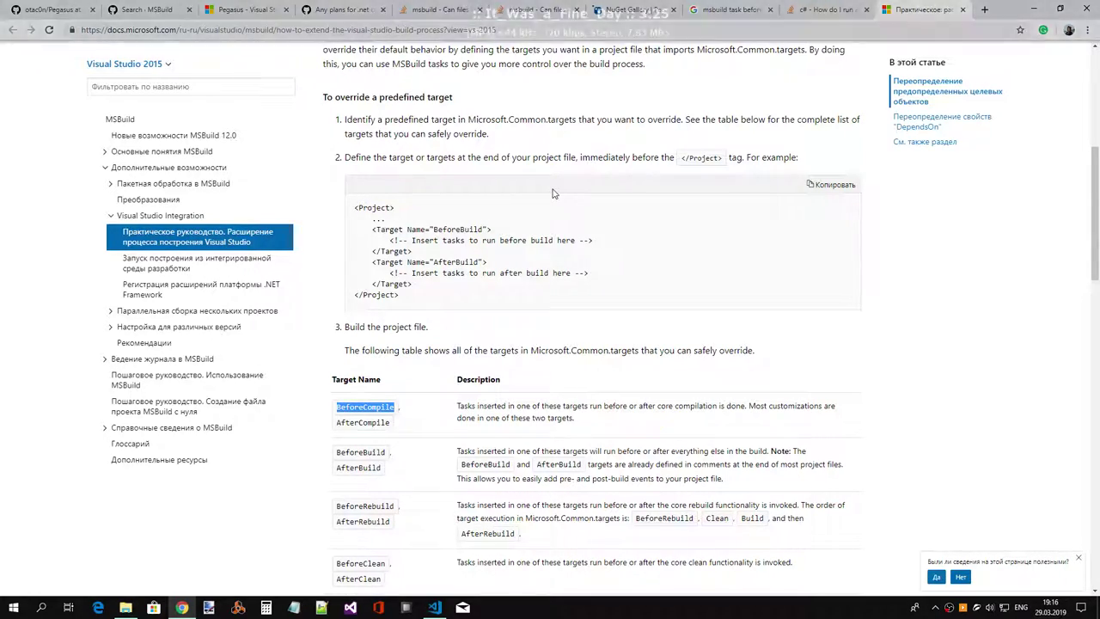
{"action": "scroll", "coordinate": [552, 192], "scroll_direction": "up", "scroll_amount": 1}
{"action": "scroll", "coordinate": [555, 192], "scroll_direction": "down", "scroll_amount": 5}
{"action": "scroll", "coordinate": [556, 193], "scroll_direction": "down", "scroll_amount": 3}
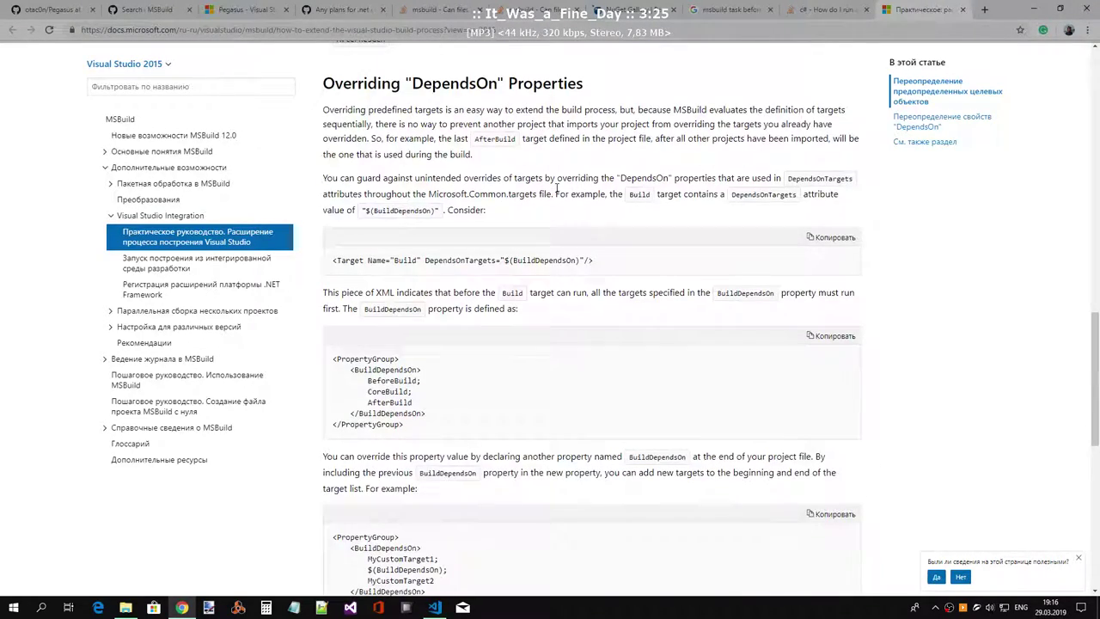
{"action": "scroll", "coordinate": [557, 193], "scroll_direction": "down", "scroll_amount": 1}
{"action": "scroll", "coordinate": [556, 192], "scroll_direction": "down", "scroll_amount": 2}
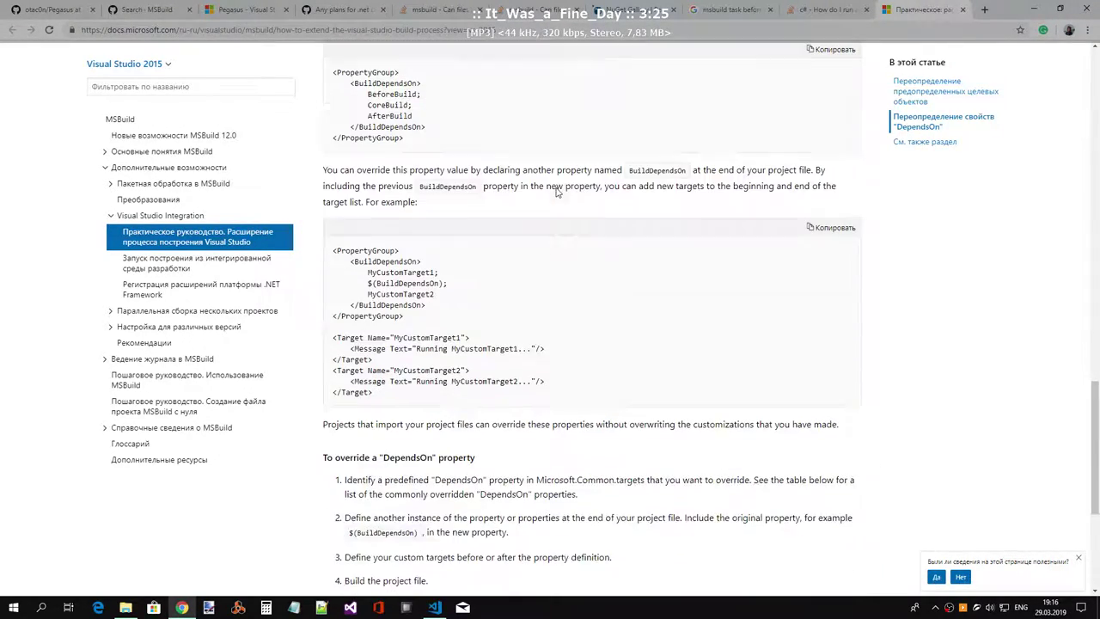
{"action": "scroll", "coordinate": [556, 193], "scroll_direction": "down", "scroll_amount": 3}
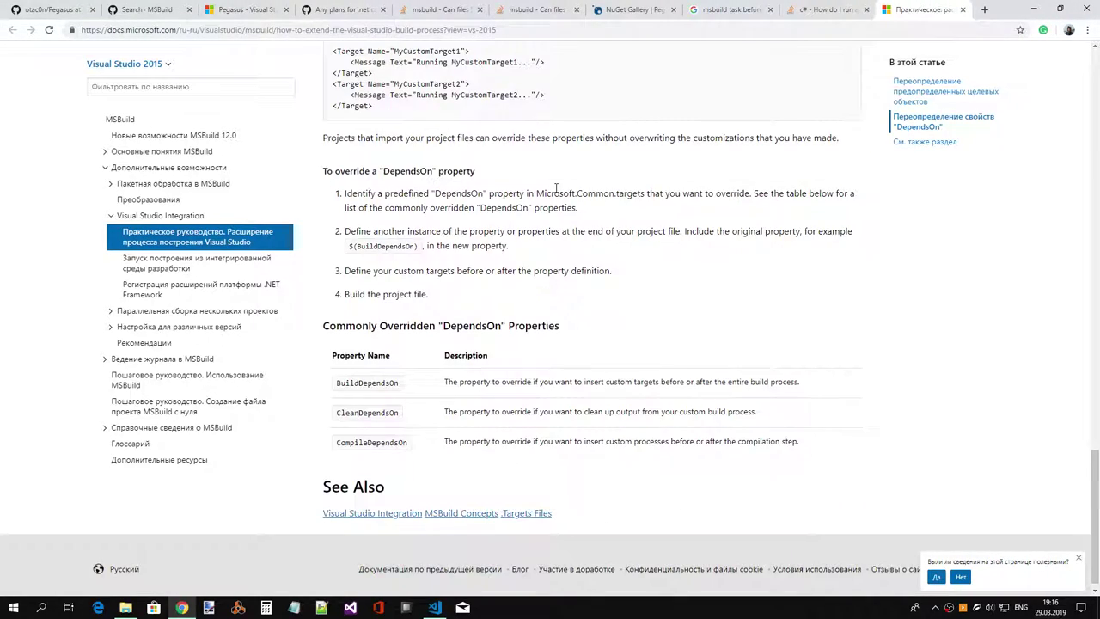
{"action": "scroll", "coordinate": [556, 193], "scroll_direction": "up", "scroll_amount": 5}
{"action": "scroll", "coordinate": [556, 193], "scroll_direction": "up", "scroll_amount": 6}
{"action": "scroll", "coordinate": [556, 193], "scroll_direction": "up", "scroll_amount": 3}
{"action": "key", "text": "alt+Tab"}
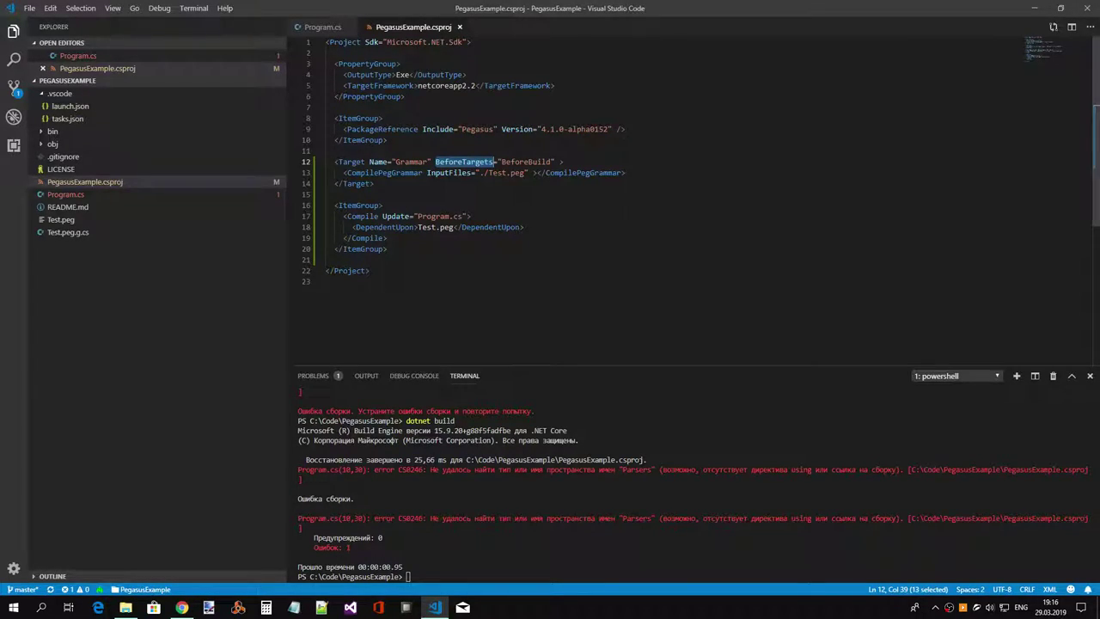
{"action": "key", "text": "alt+Tab"}
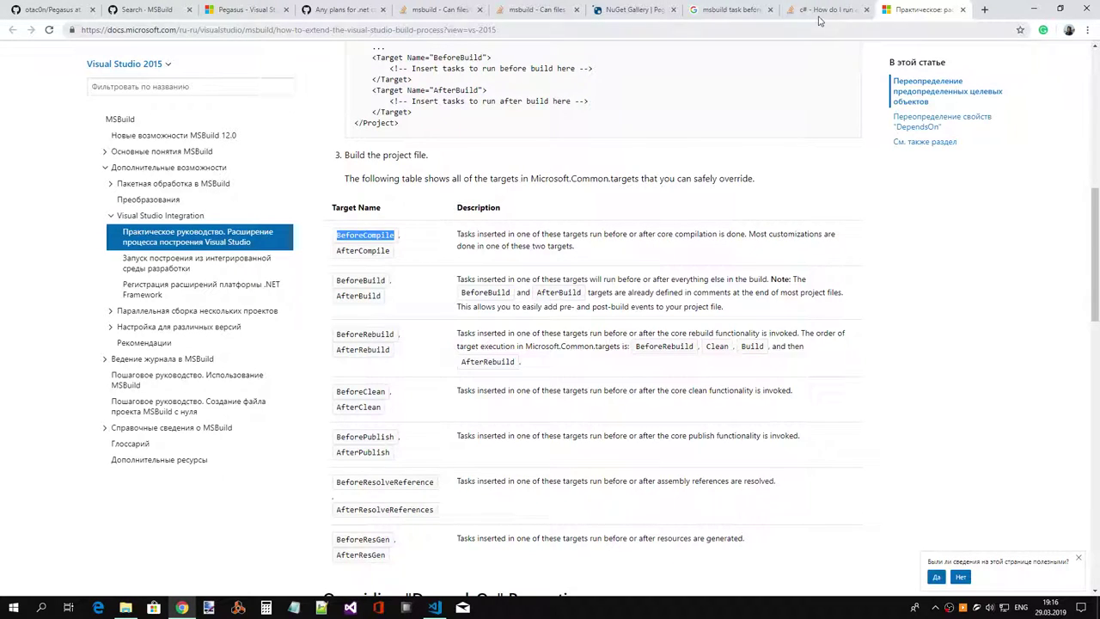
Open the Pegasus .NET Core support issue and locate the comment mentioning BeforeBuild
{"action": "left_click", "coordinate": [318, 10]}
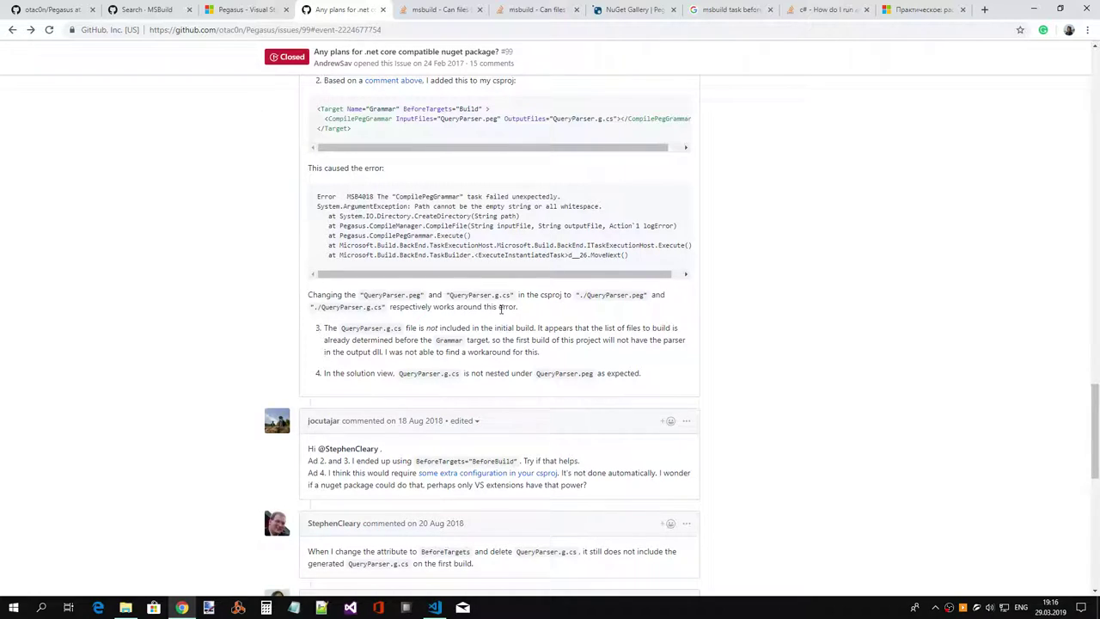
{"action": "scroll", "coordinate": [500, 310], "scroll_direction": "down", "scroll_amount": 2}
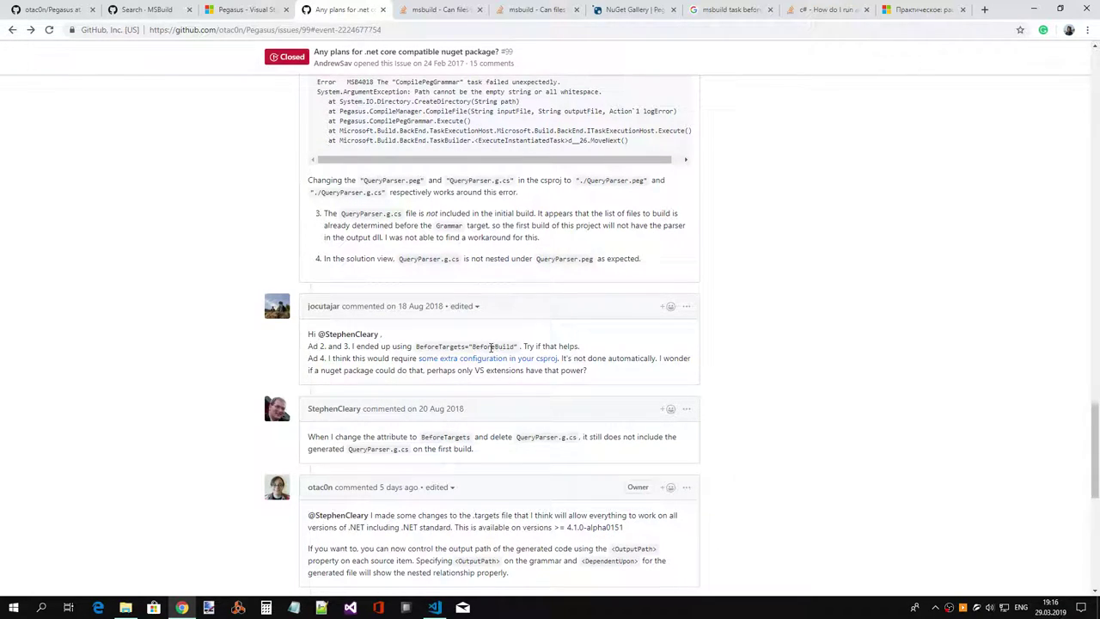
{"action": "double_click", "coordinate": [492, 347]}
{"action": "scroll", "coordinate": [614, 373], "scroll_direction": "down", "scroll_amount": 3}
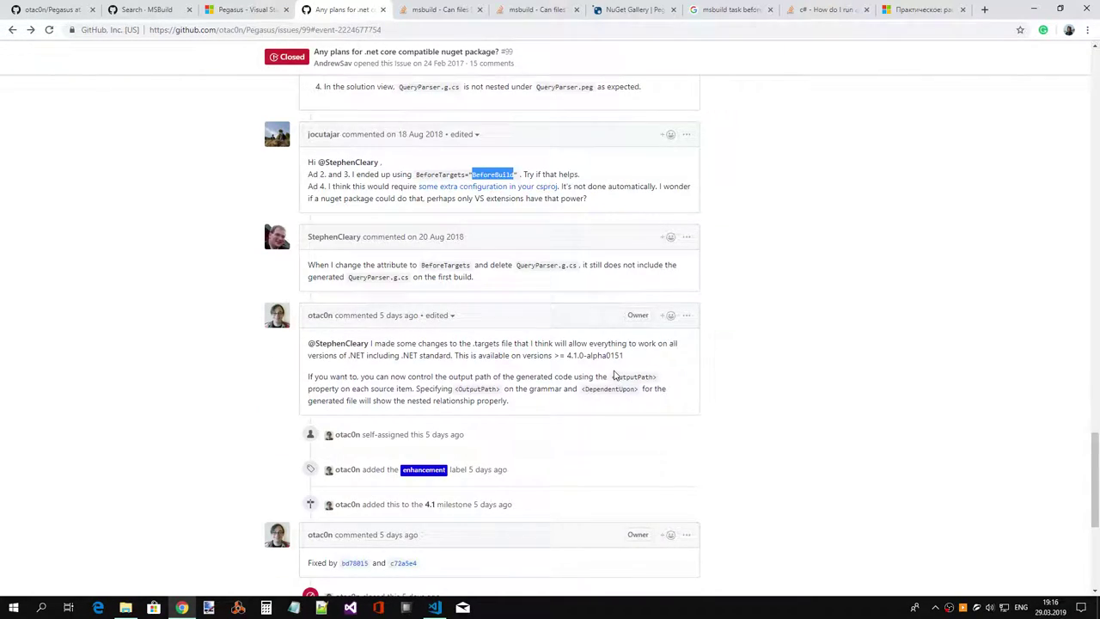
{"action": "scroll", "coordinate": [613, 374], "scroll_direction": "down", "scroll_amount": 1}
{"action": "scroll", "coordinate": [614, 375], "scroll_direction": "up", "scroll_amount": 2}
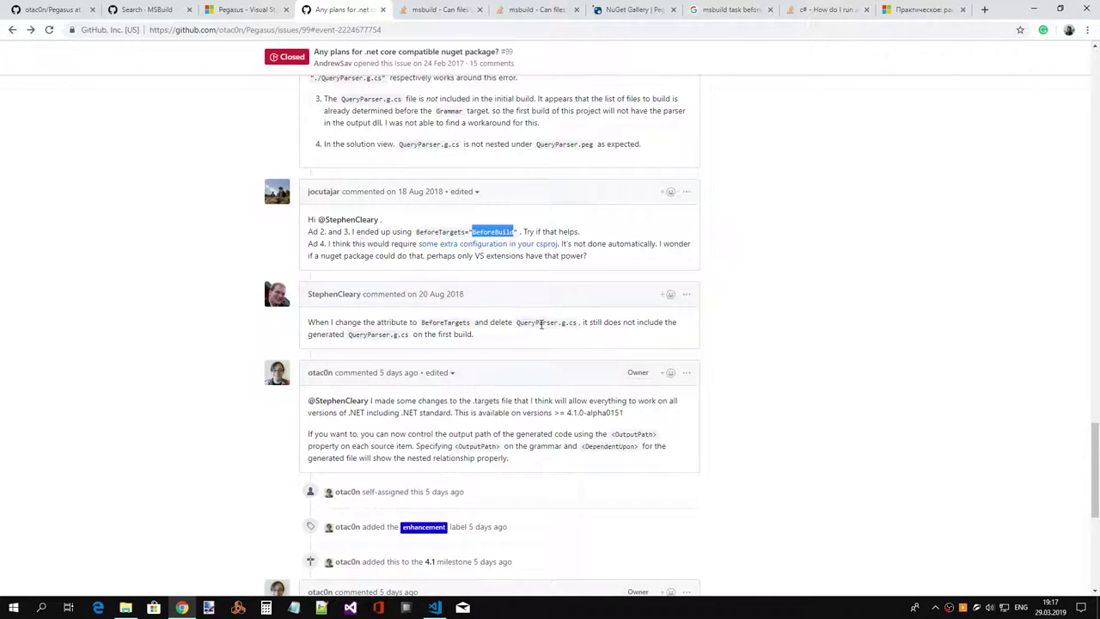
{"action": "scroll", "coordinate": [540, 249], "scroll_direction": "up", "scroll_amount": 2}
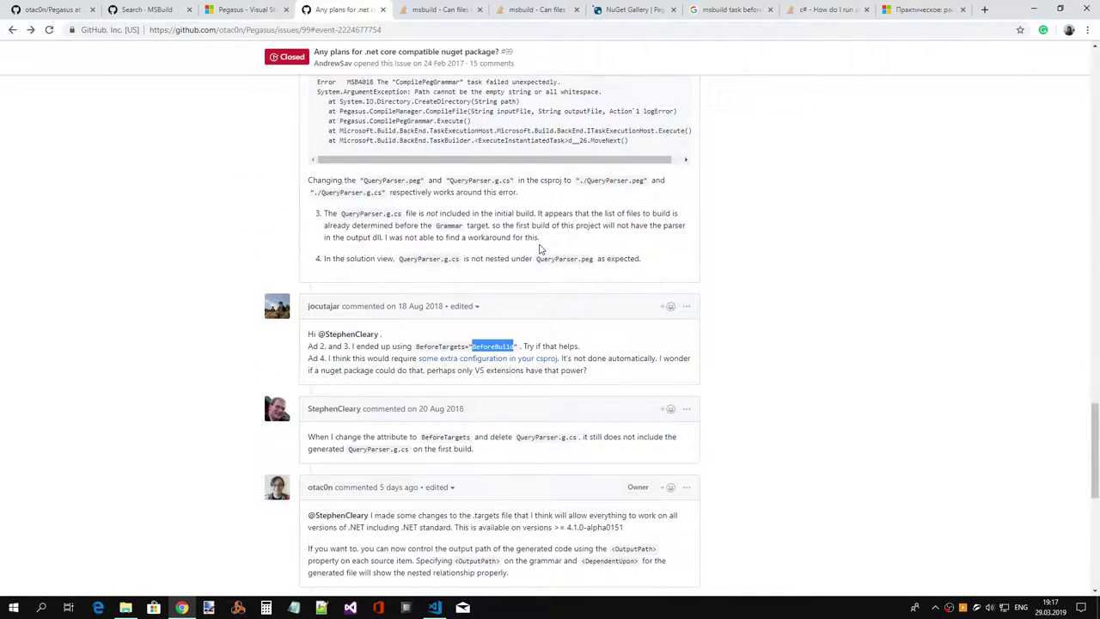
{"action": "scroll", "coordinate": [541, 249], "scroll_direction": "up", "scroll_amount": 2}
{"action": "scroll", "coordinate": [541, 249], "scroll_direction": "up", "scroll_amount": 3}
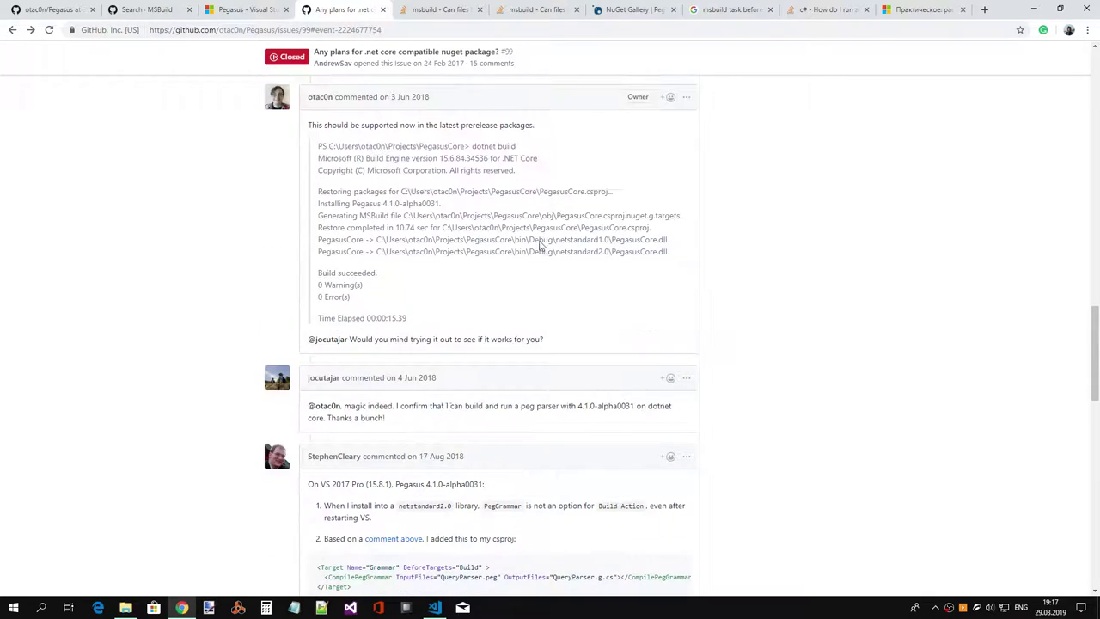
{"action": "scroll", "coordinate": [541, 246], "scroll_direction": "up", "scroll_amount": 5}
{"action": "scroll", "coordinate": [541, 246], "scroll_direction": "up", "scroll_amount": 5}
{"action": "scroll", "coordinate": [541, 245], "scroll_direction": "up", "scroll_amount": 3}
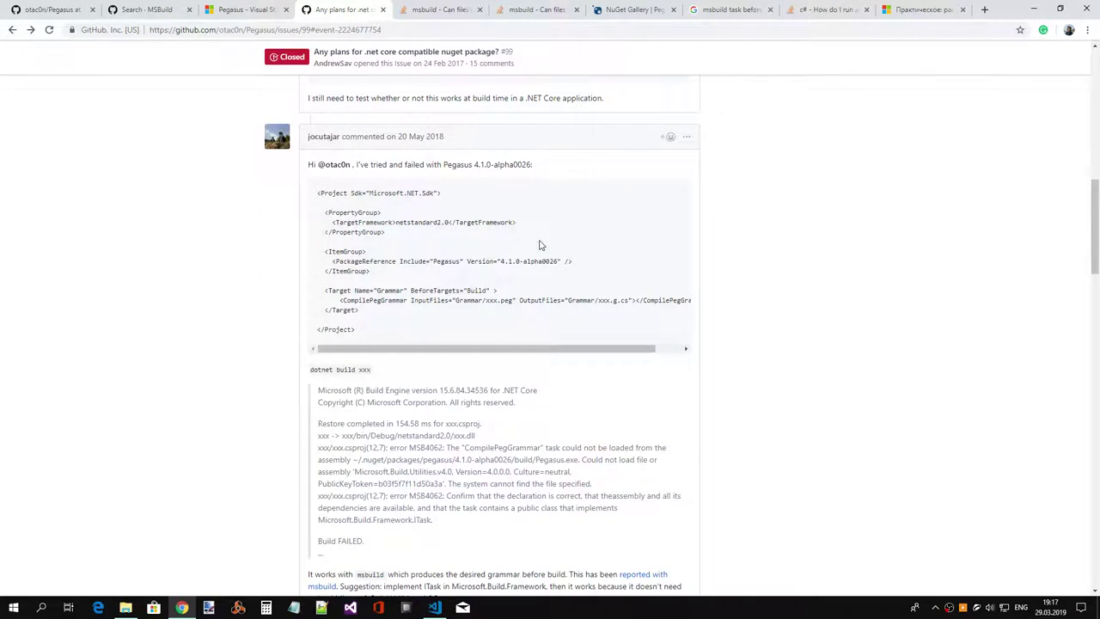
Select BeforeTargets="BeforeBuild" in the comment and compare it with the project file
{"action": "scroll", "coordinate": [541, 246], "scroll_direction": "down", "scroll_amount": 4}
{"action": "scroll", "coordinate": [541, 246], "scroll_direction": "down", "scroll_amount": 4}
{"action": "scroll", "coordinate": [541, 246], "scroll_direction": "down", "scroll_amount": 4}
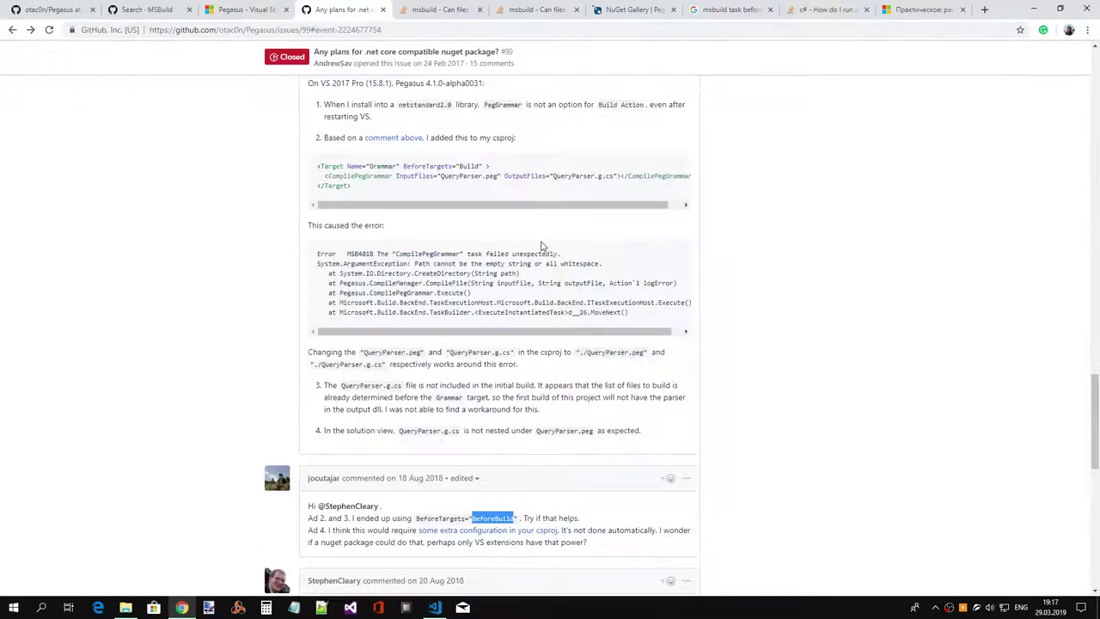
{"action": "scroll", "coordinate": [541, 246], "scroll_direction": "down", "scroll_amount": 1}
{"action": "scroll", "coordinate": [541, 246], "scroll_direction": "down", "scroll_amount": 1}
{"action": "scroll", "coordinate": [541, 246], "scroll_direction": "down", "scroll_amount": 1}
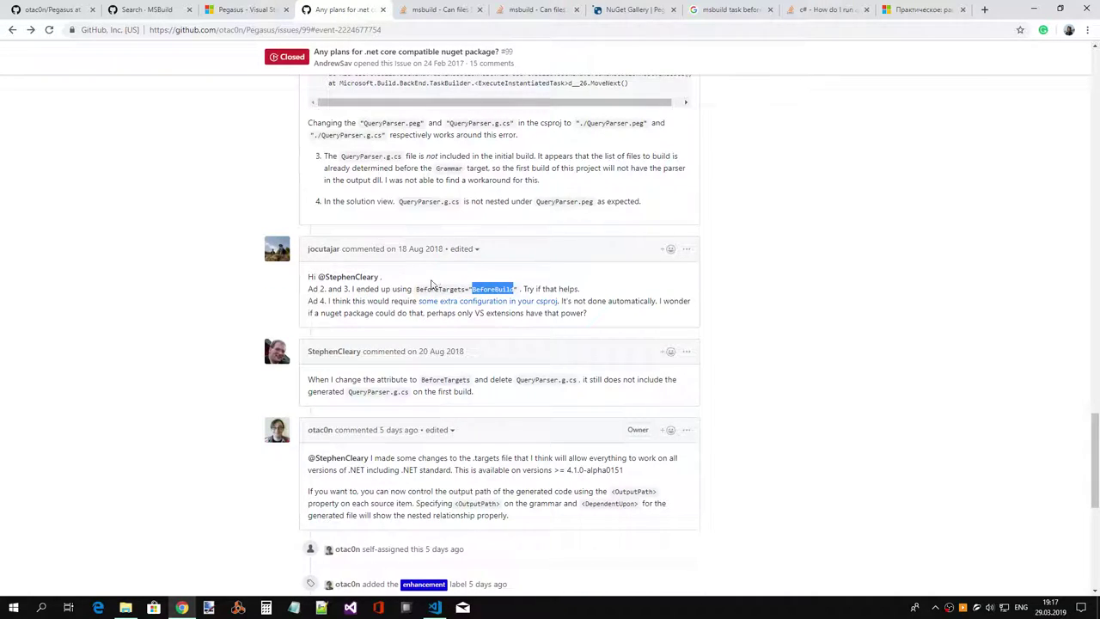
{"action": "left_click", "coordinate": [417, 290]}
{"action": "left_click_drag", "start_coordinate": [417, 289], "coordinate": [520, 290]}
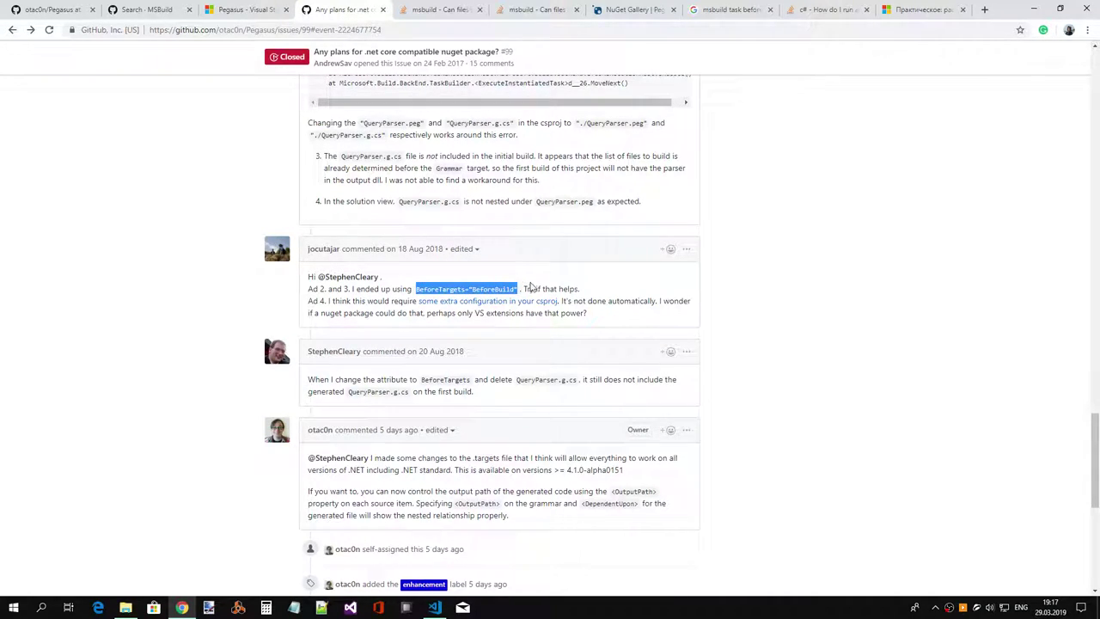
{"action": "key", "text": "alt+Tab"}
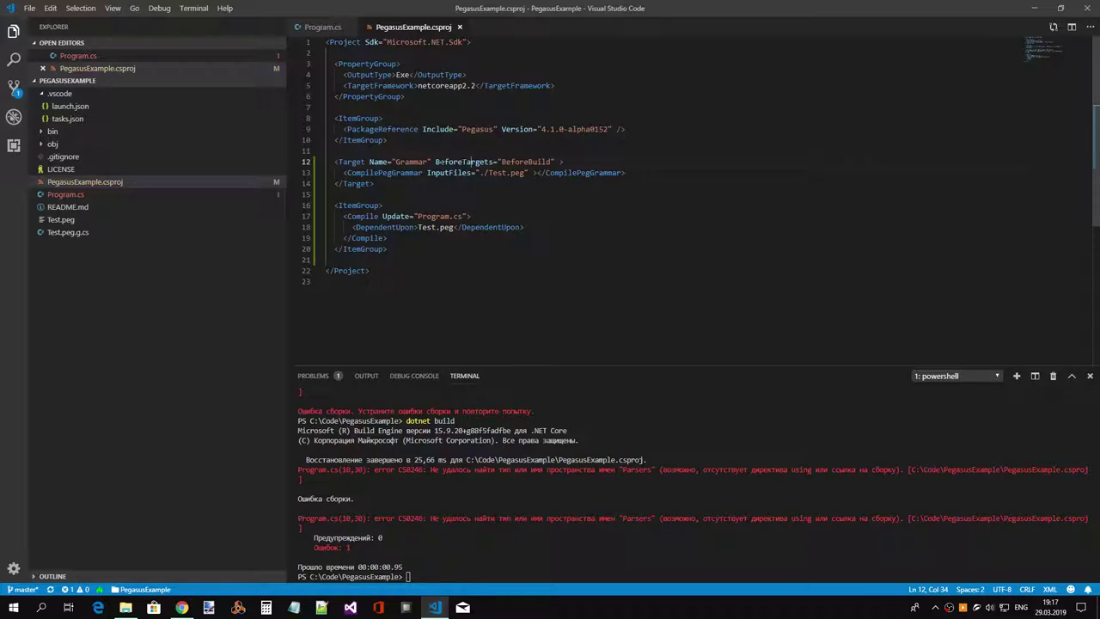
Check line 12's BeforeTargets attribute against the MSBuild docs targets table
{"action": "left_click_drag", "start_coordinate": [435, 161], "coordinate": [554, 162]}
{"action": "key", "text": "alt+Tab"}
{"action": "left_click", "coordinate": [918, 14]}
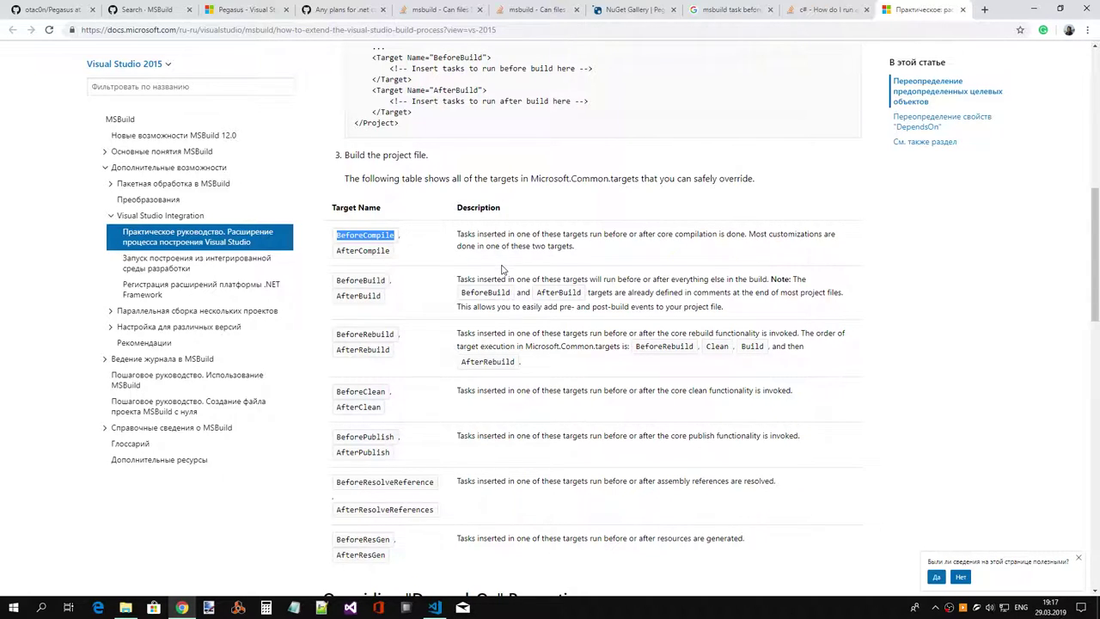
{"action": "key", "text": "alt+Tab"}
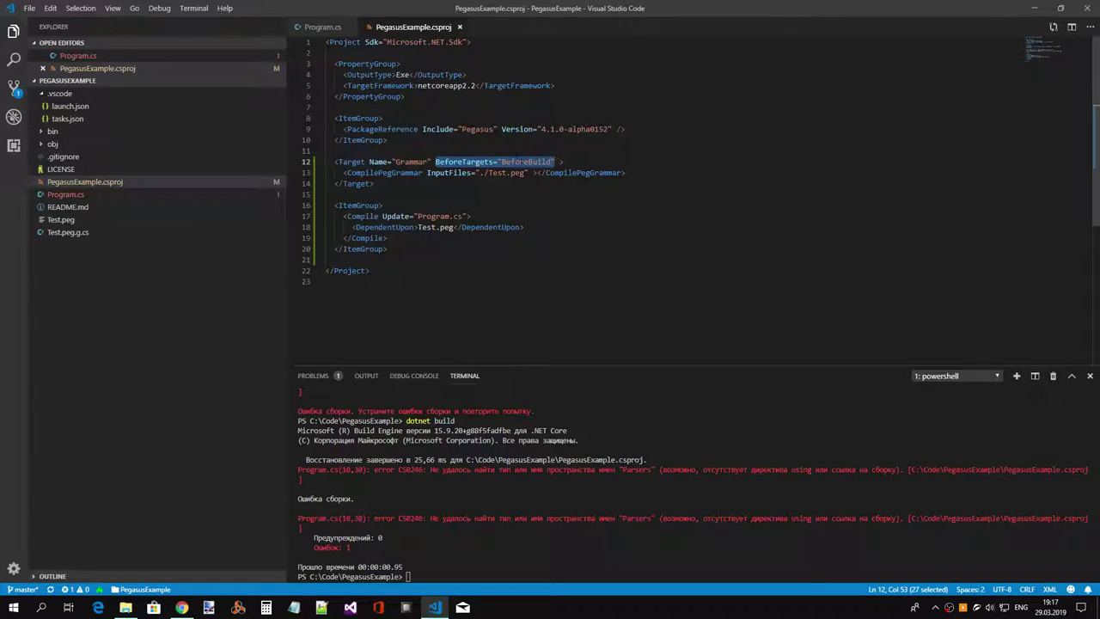
Change line 12's BeforeTargets from BeforeBuild to BeforeCompile, save, and rebuild
{"action": "double_click", "coordinate": [526, 161]}
{"action": "type", "text": "BeforeCompile"}
{"action": "left_click", "coordinate": [602, 194]}
{"action": "key", "text": "ctrl+s"}
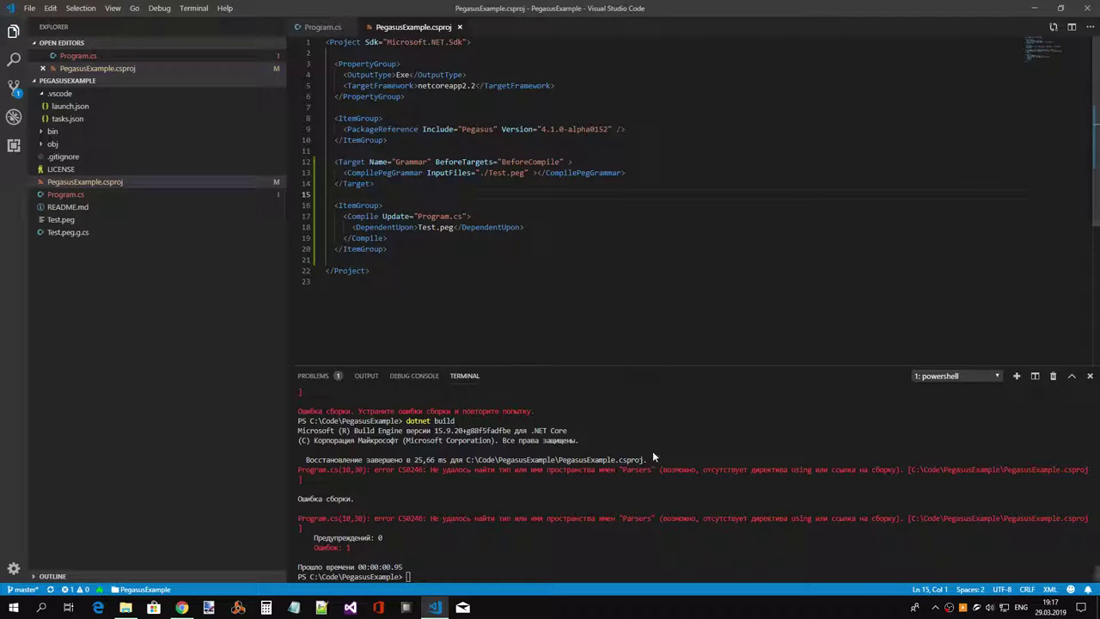
{"action": "left_click", "coordinate": [707, 432]}
{"action": "key", "text": "Up"}
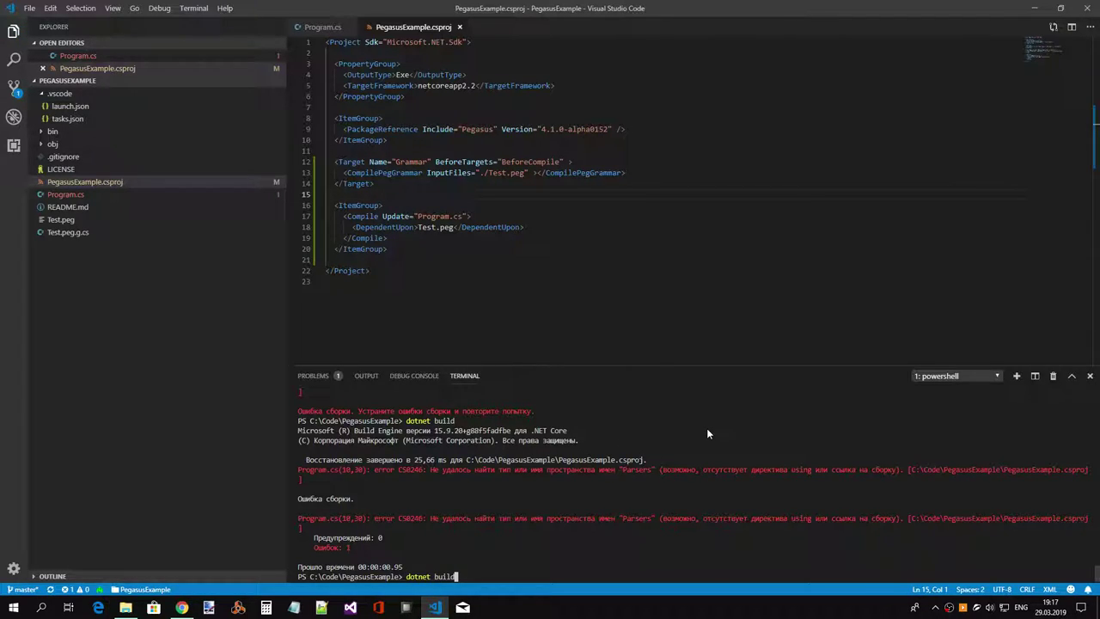
{"action": "key", "text": "Return"}
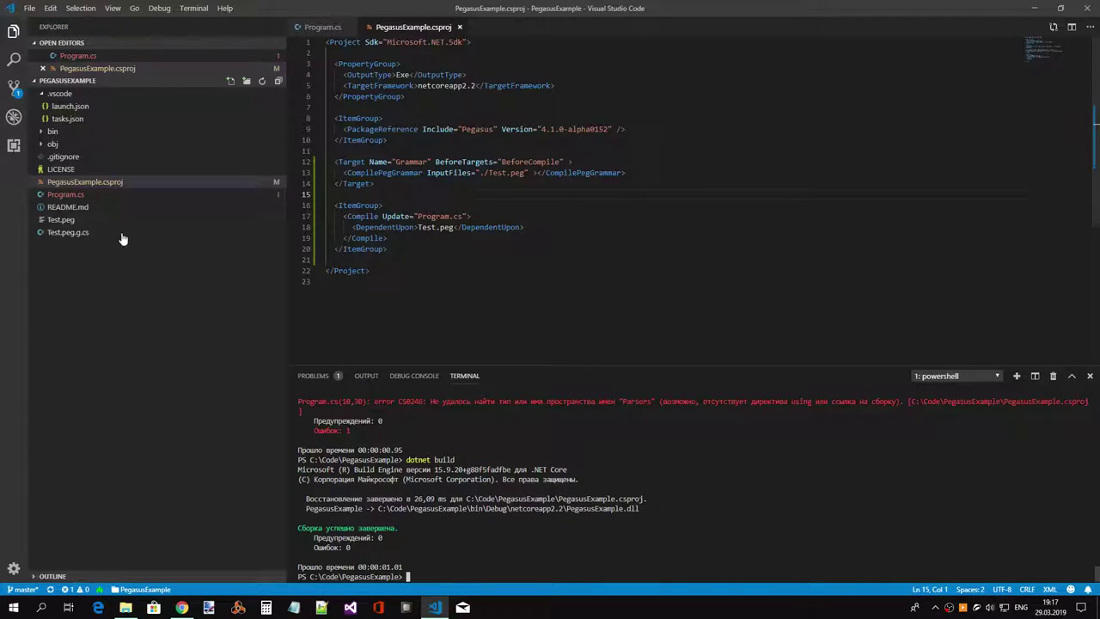
Delete Test.peg.g.cs and run a fresh dotnet build, which still fails with CS0246
{"action": "left_click", "coordinate": [83, 238]}
{"action": "key", "text": "Delete"}
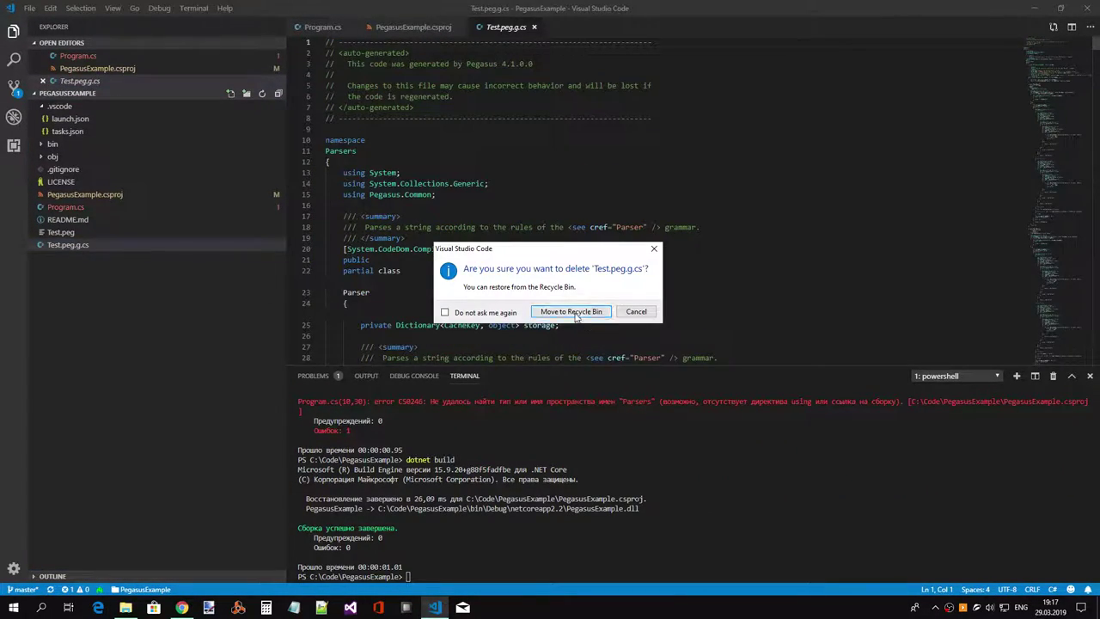
{"action": "left_click", "coordinate": [572, 311]}
{"action": "left_click", "coordinate": [660, 543]}
{"action": "type", "text": "dotnet build"}
{"action": "key", "text": "Return"}
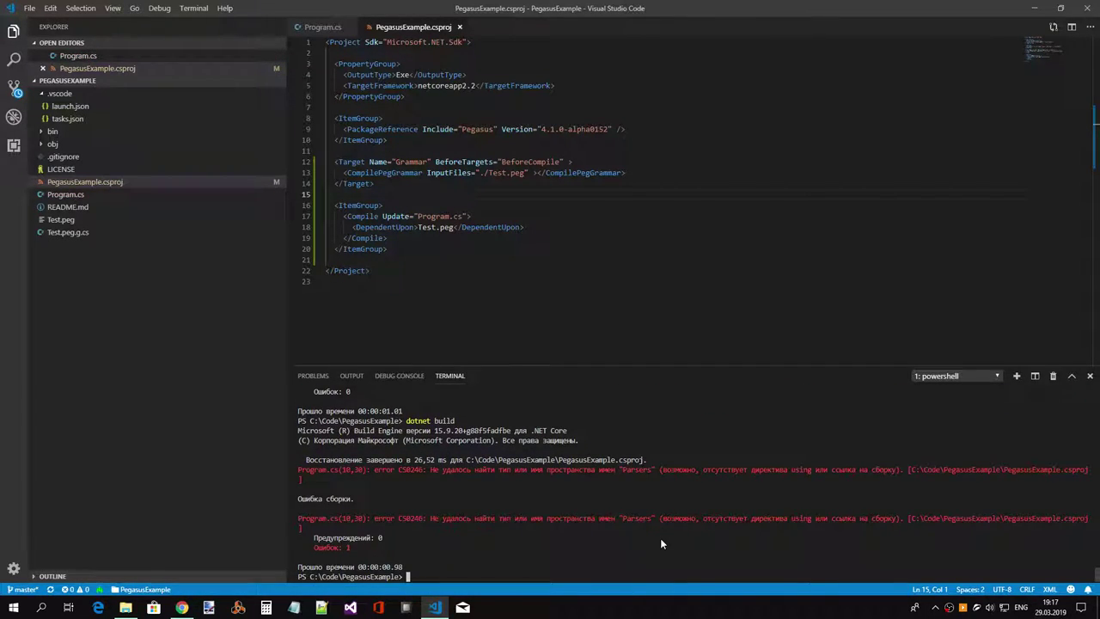
{"action": "left_click", "coordinate": [375, 183]}
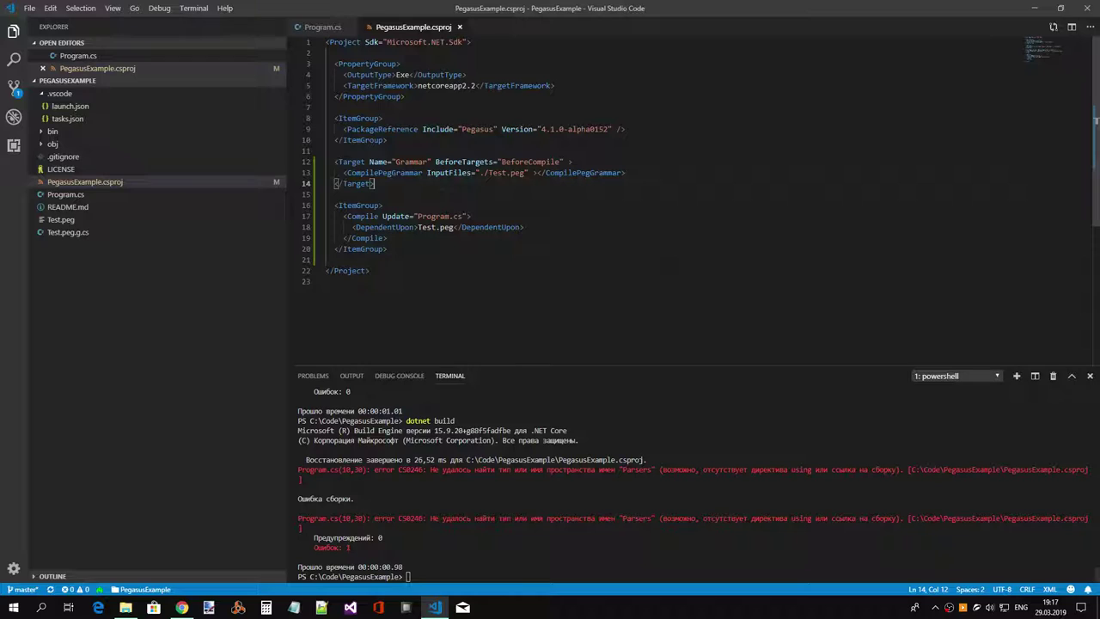
{"action": "key", "text": "alt+Tab"}
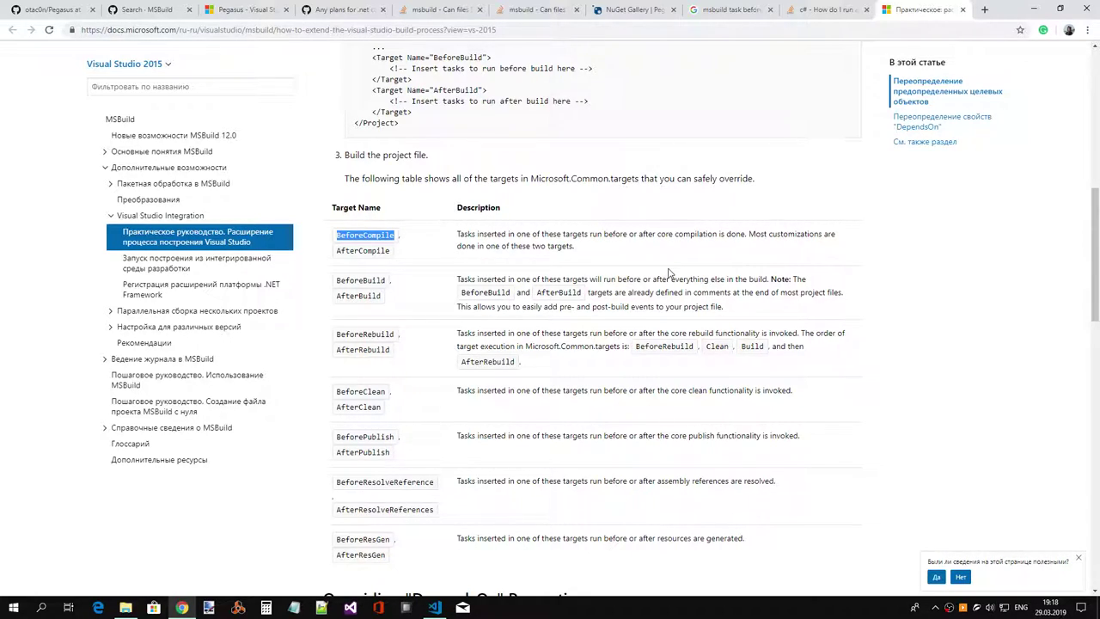
Scroll the docs past the DependsOn properties and back up to the overridable targets table near BeforeResGen
{"action": "scroll", "coordinate": [669, 273], "scroll_direction": "down", "scroll_amount": 1}
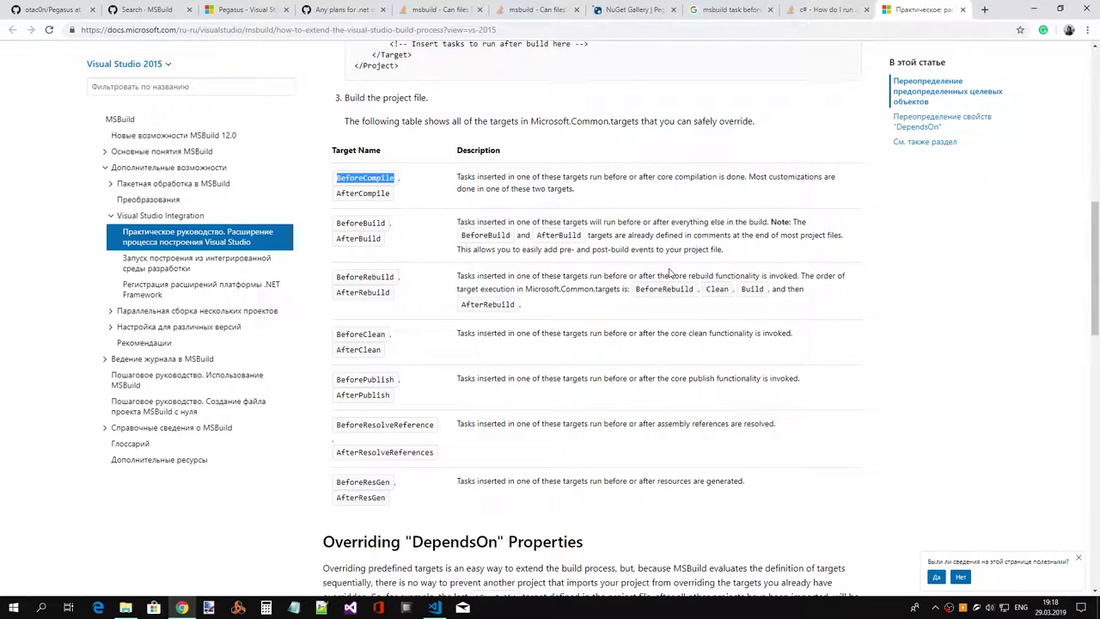
{"action": "scroll", "coordinate": [670, 273], "scroll_direction": "down", "scroll_amount": 3}
{"action": "scroll", "coordinate": [670, 273], "scroll_direction": "down", "scroll_amount": 1}
{"action": "scroll", "coordinate": [671, 273], "scroll_direction": "down", "scroll_amount": 1}
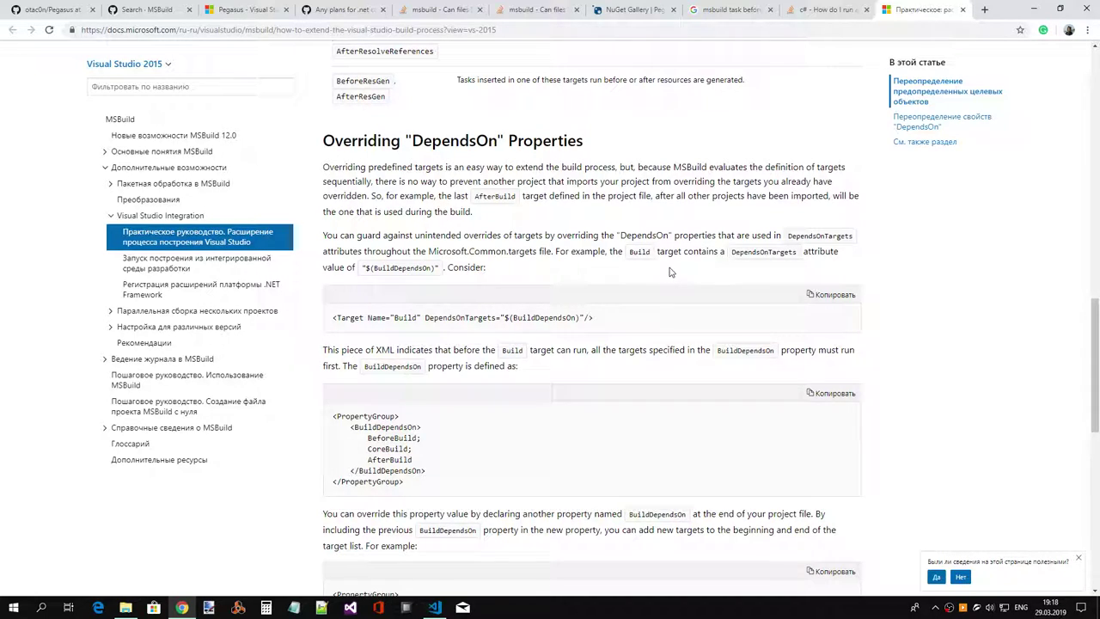
{"action": "scroll", "coordinate": [671, 271], "scroll_direction": "down", "scroll_amount": 2}
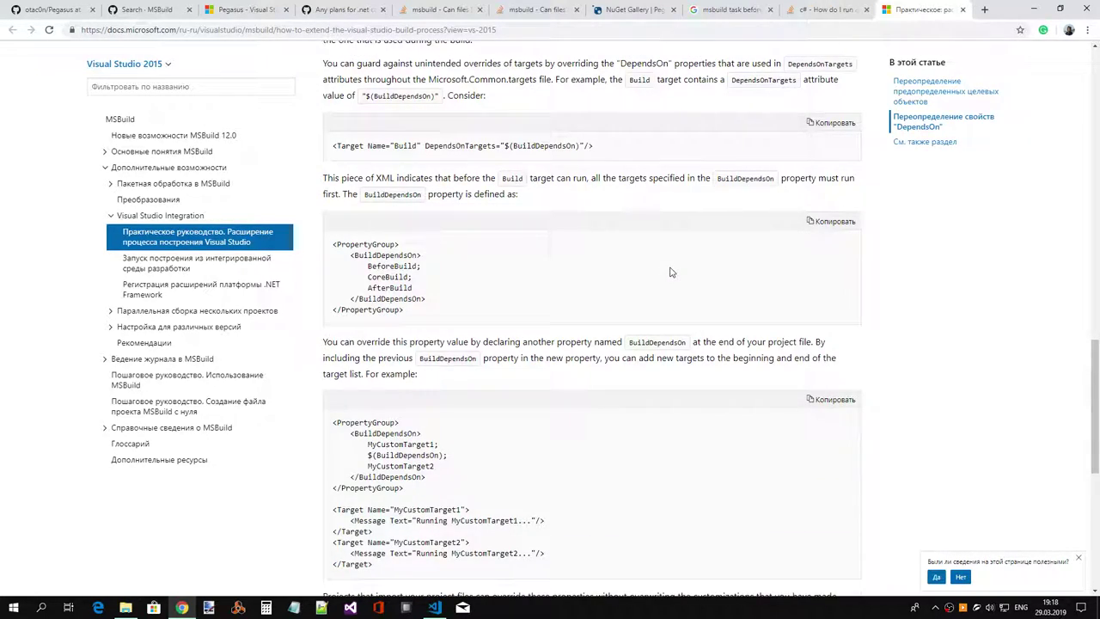
{"action": "scroll", "coordinate": [671, 271], "scroll_direction": "down", "scroll_amount": 1}
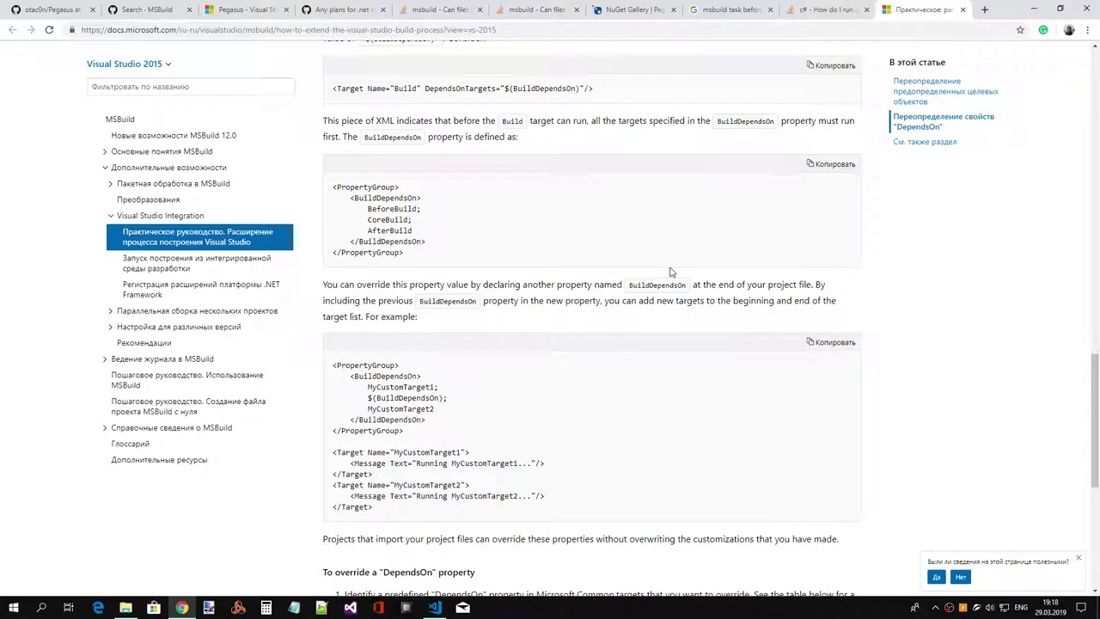
{"action": "scroll", "coordinate": [671, 271], "scroll_direction": "down", "scroll_amount": 1}
{"action": "scroll", "coordinate": [671, 271], "scroll_direction": "down", "scroll_amount": 2}
{"action": "scroll", "coordinate": [672, 272], "scroll_direction": "down", "scroll_amount": 2}
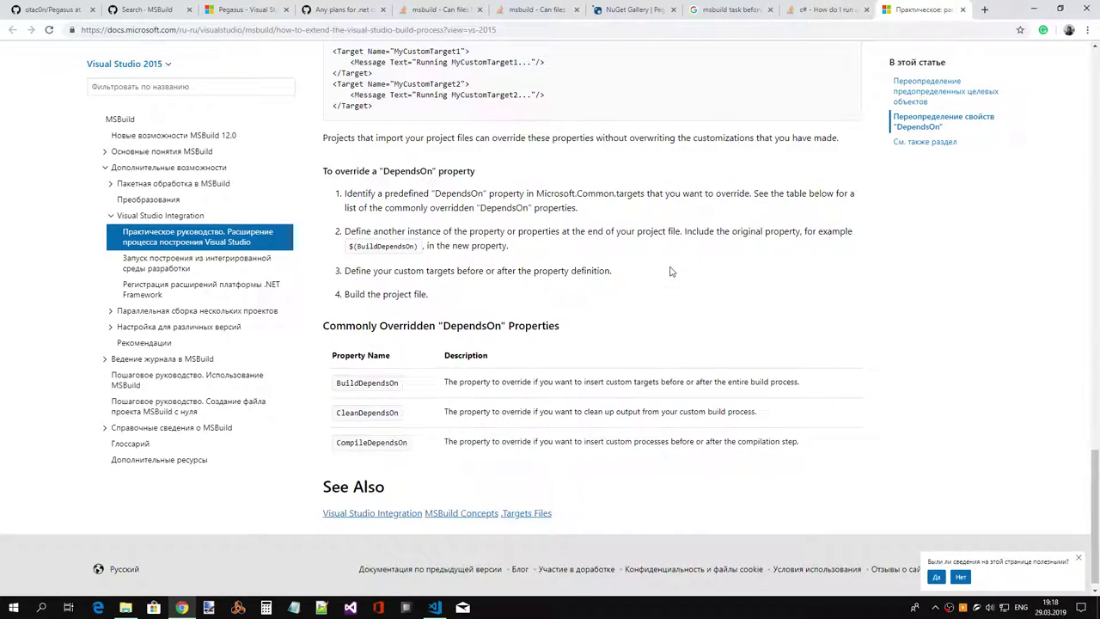
{"action": "scroll", "coordinate": [671, 272], "scroll_direction": "up", "scroll_amount": 4}
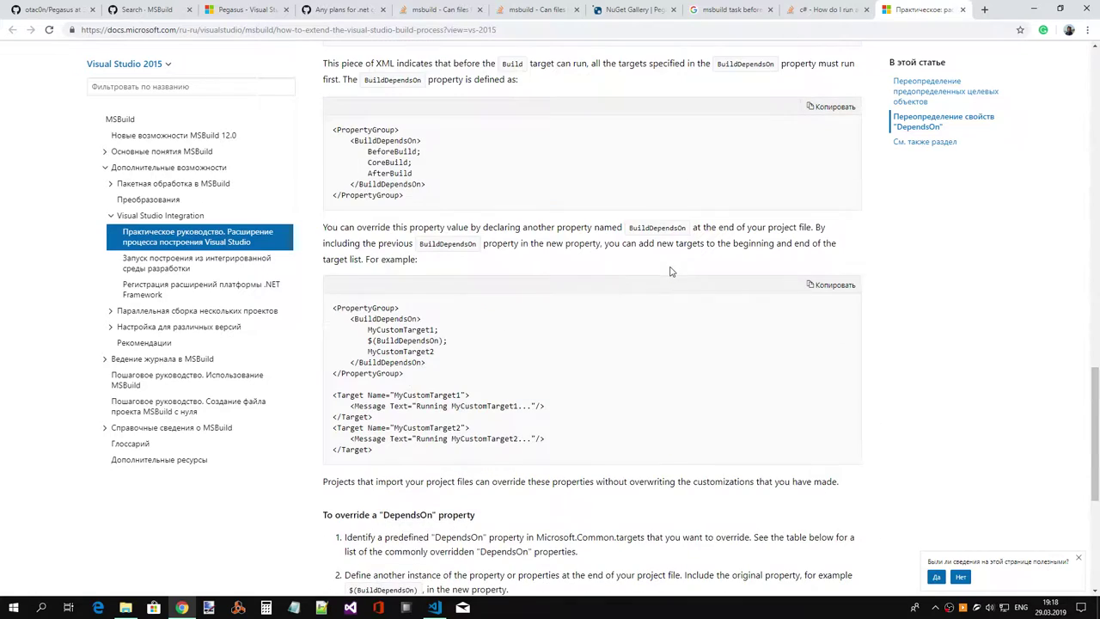
{"action": "scroll", "coordinate": [671, 272], "scroll_direction": "up", "scroll_amount": 3}
{"action": "scroll", "coordinate": [671, 272], "scroll_direction": "up", "scroll_amount": 3}
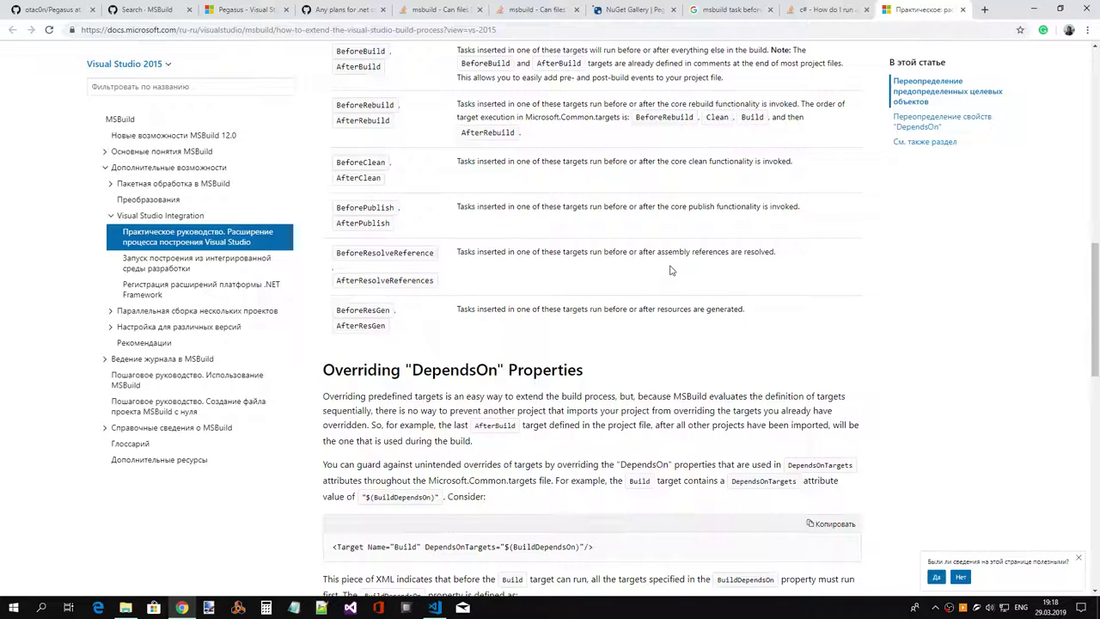
{"action": "scroll", "coordinate": [672, 272], "scroll_direction": "up", "scroll_amount": 1}
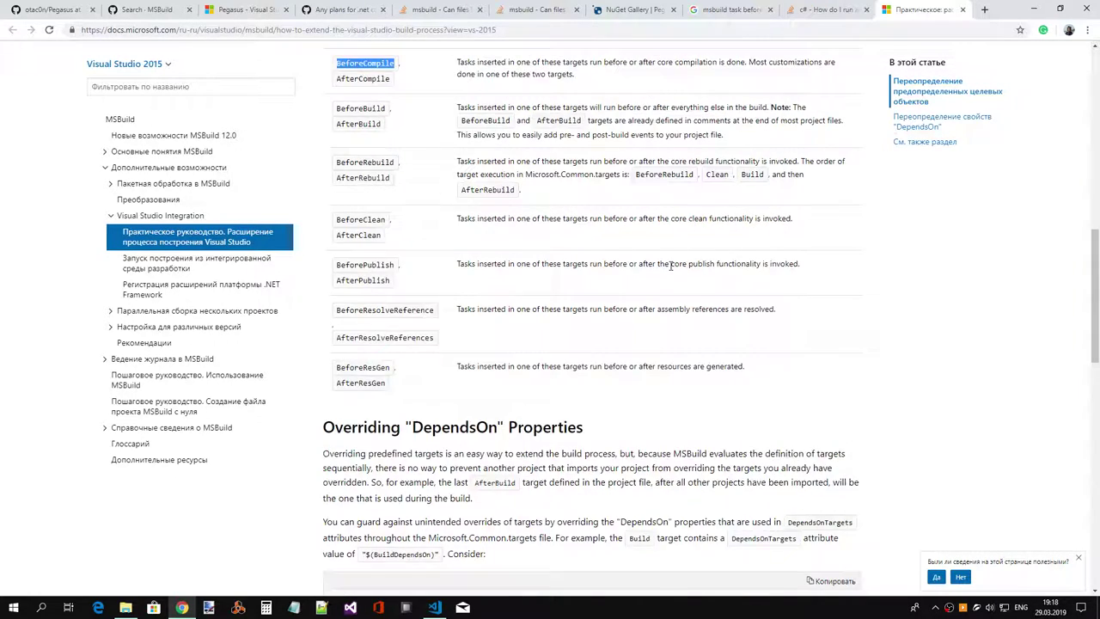
{"action": "left_click", "coordinate": [345, 427]}
Copy BeforeResGen from the docs and paste it over BeforeCompile on line 12
{"action": "double_click", "coordinate": [344, 427]}
{"action": "key", "text": "ctrl+c"}
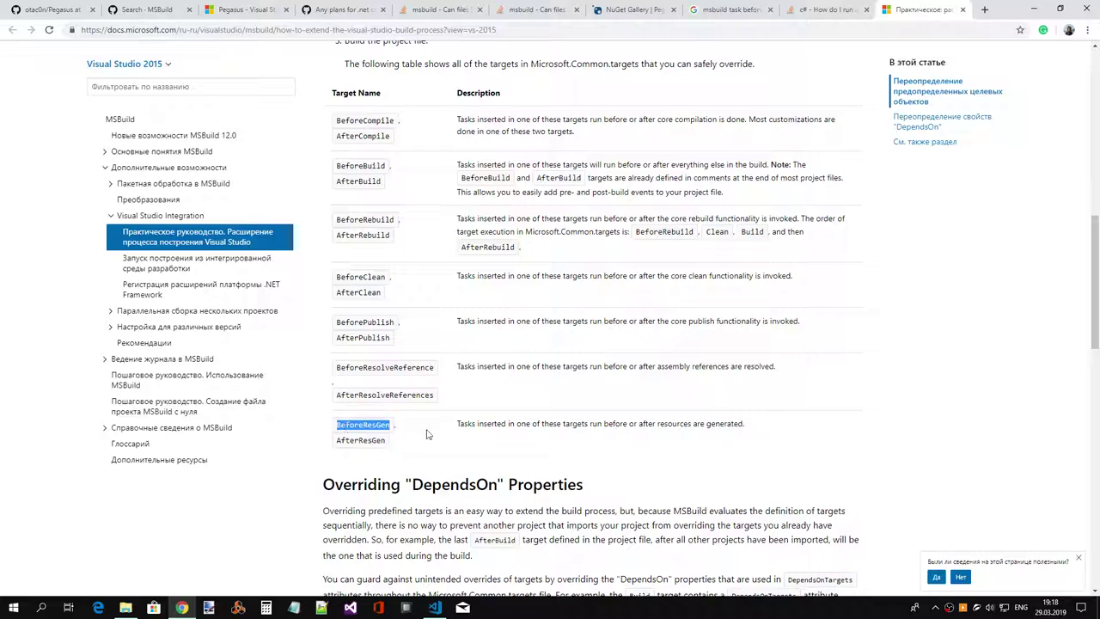
{"action": "key", "text": "alt+Tab"}
{"action": "double_click", "coordinate": [522, 161]}
{"action": "key", "text": "ctrl+v"}
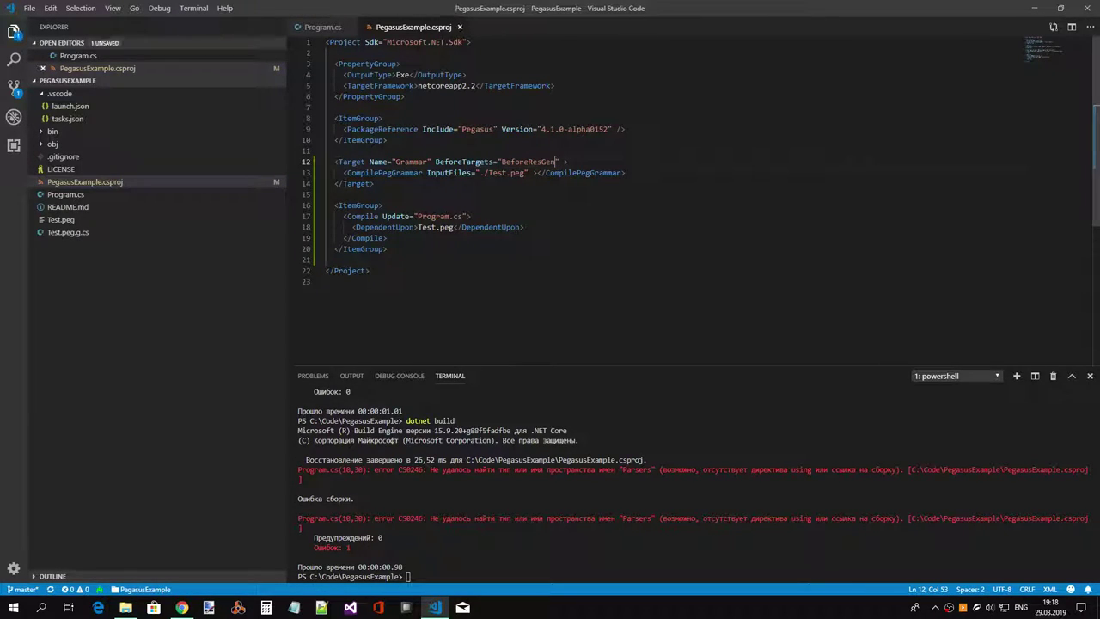
{"action": "left_click", "coordinate": [389, 249]}
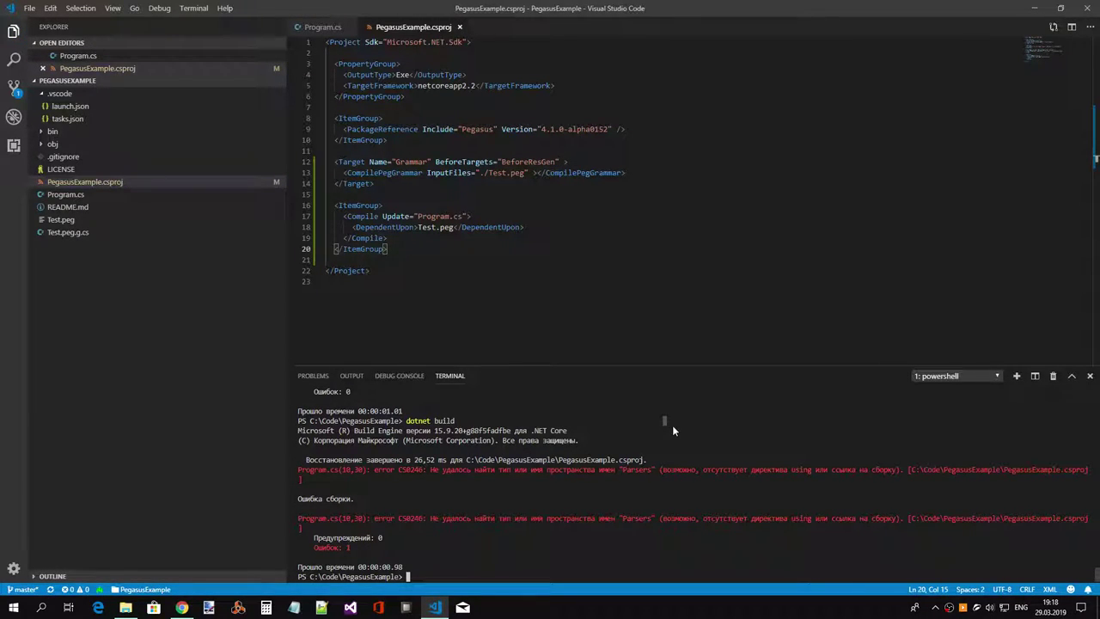
Delete Test.peg.g.cs and rerun dotnet build, which still fails
{"action": "left_click", "coordinate": [95, 232]}
{"action": "key", "text": "Delete"}
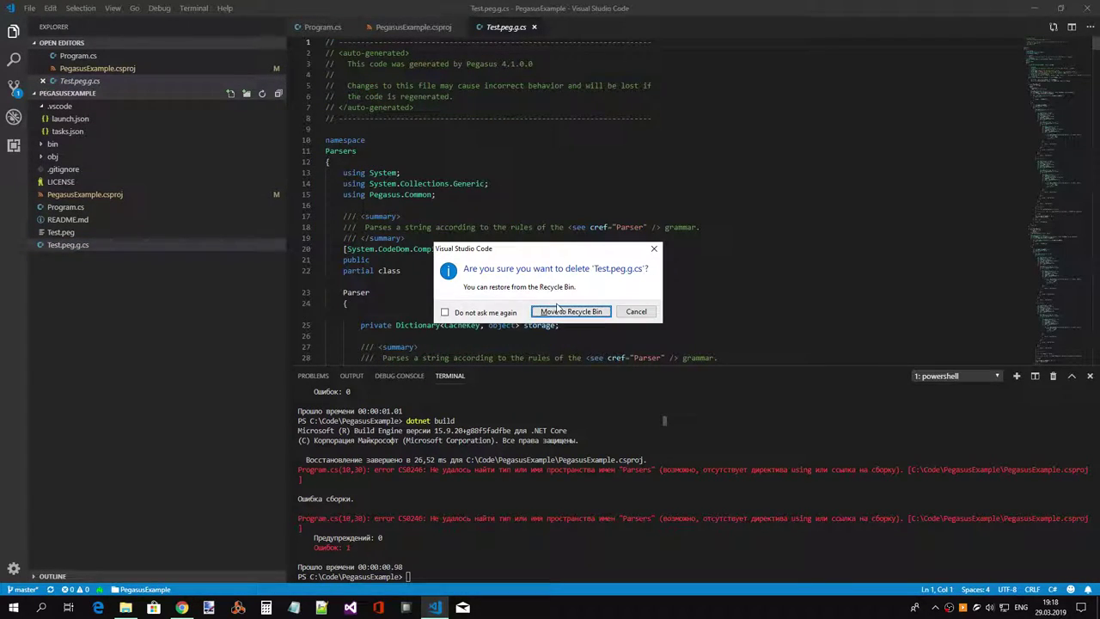
{"action": "left_click", "coordinate": [557, 308]}
{"action": "left_click", "coordinate": [663, 547]}
{"action": "key", "text": "Up"}
{"action": "key", "text": "Return"}
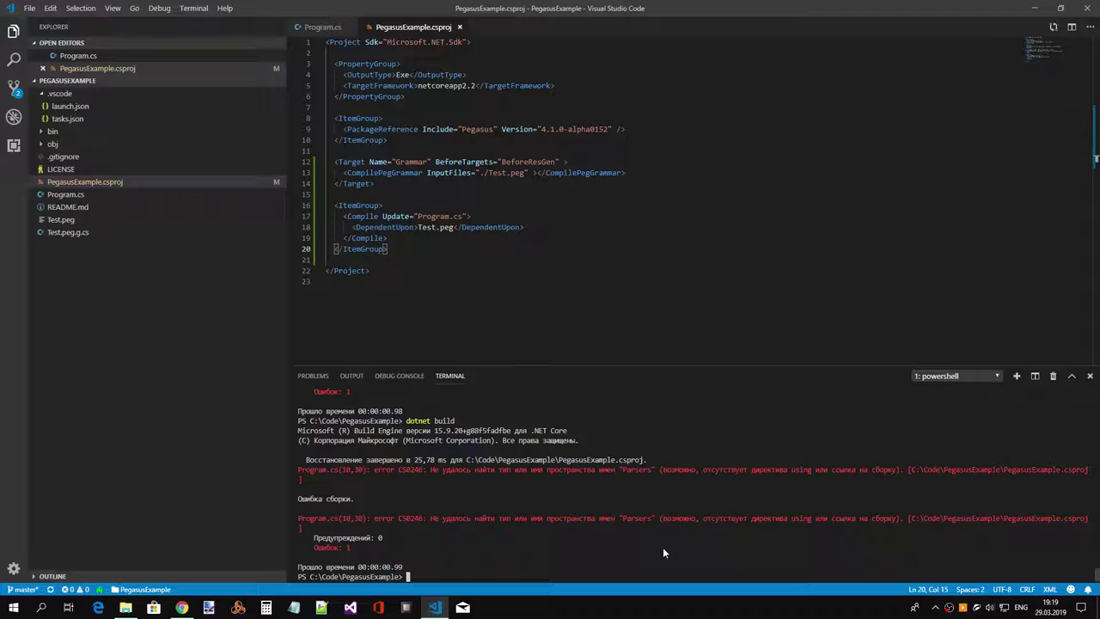
Start appending .g.cs after Test.peg in the DependentUpon value on line 18
{"action": "left_click", "coordinate": [388, 238]}
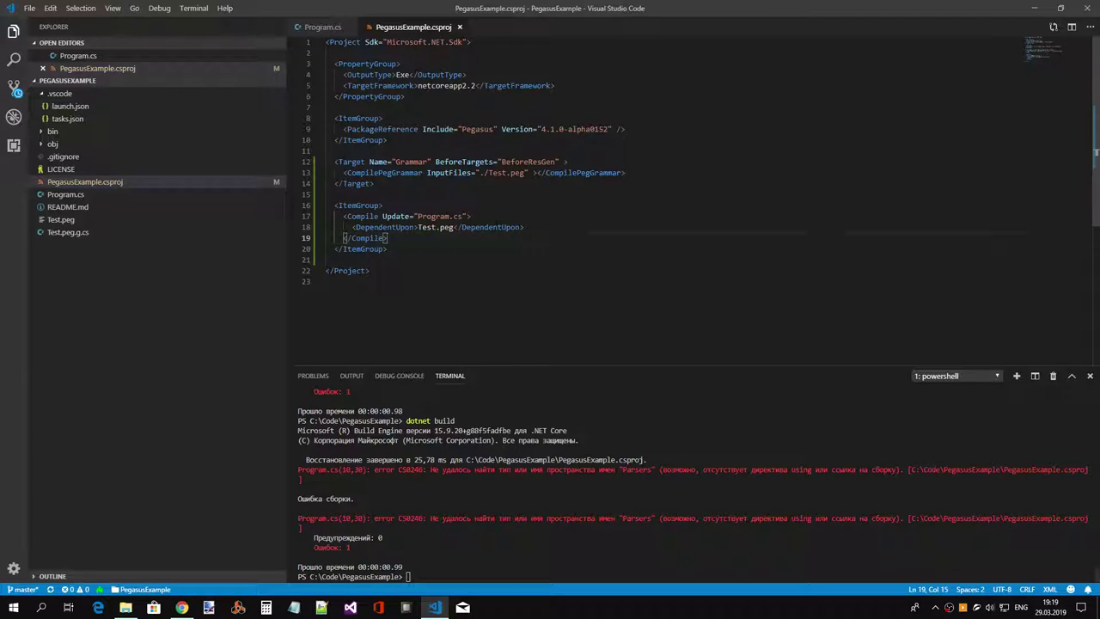
{"action": "left_click", "coordinate": [454, 227]}
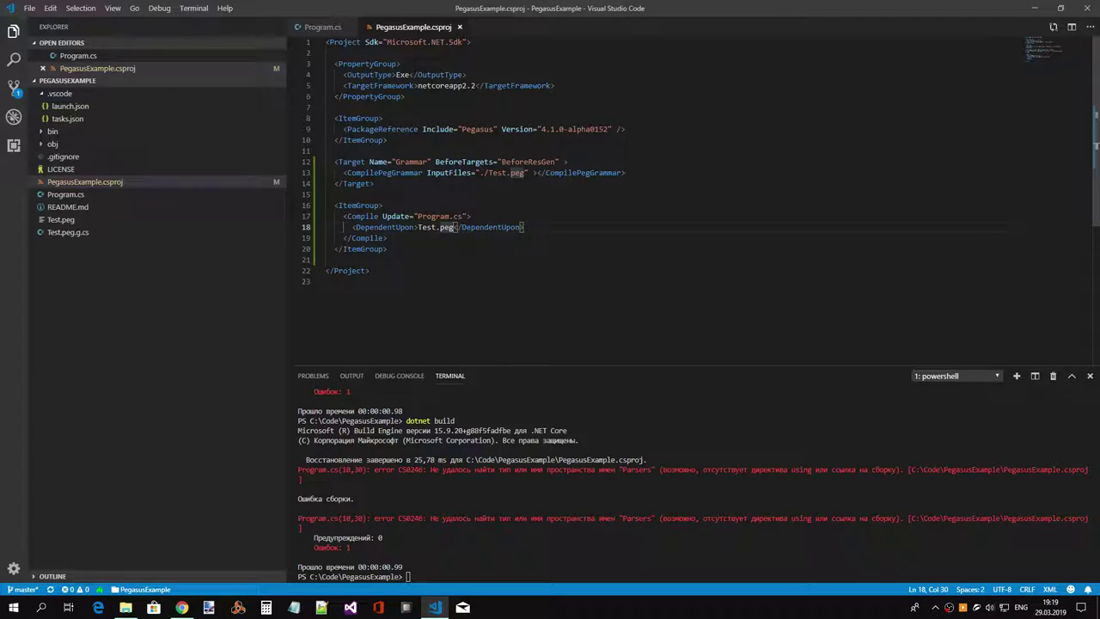
{"action": "type", "text": ".g"}
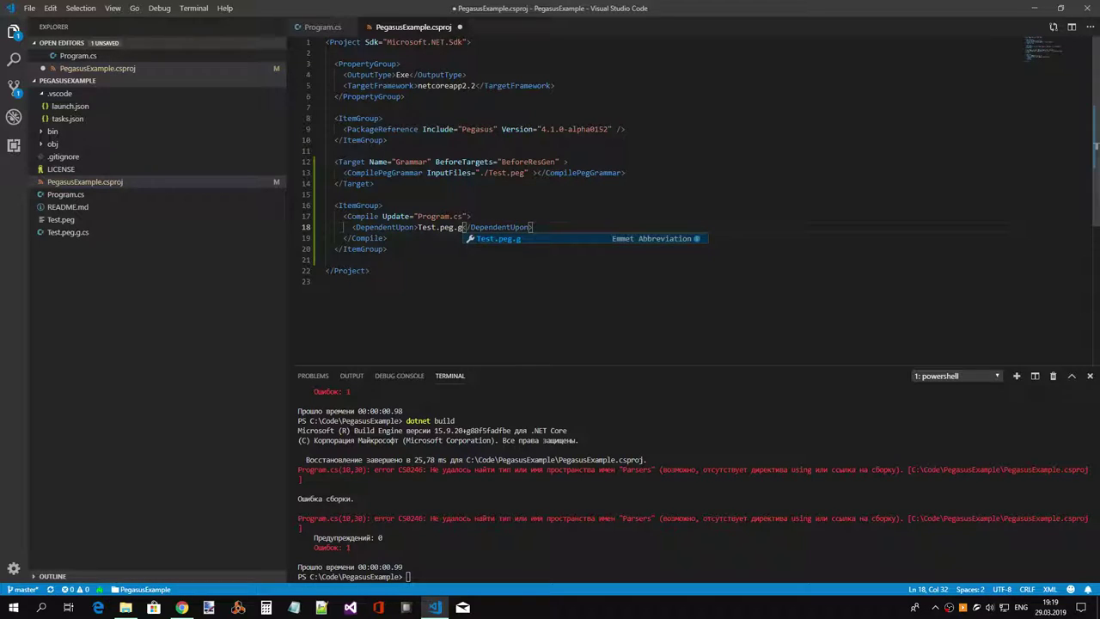
{"action": "type", "text": ".cs"}
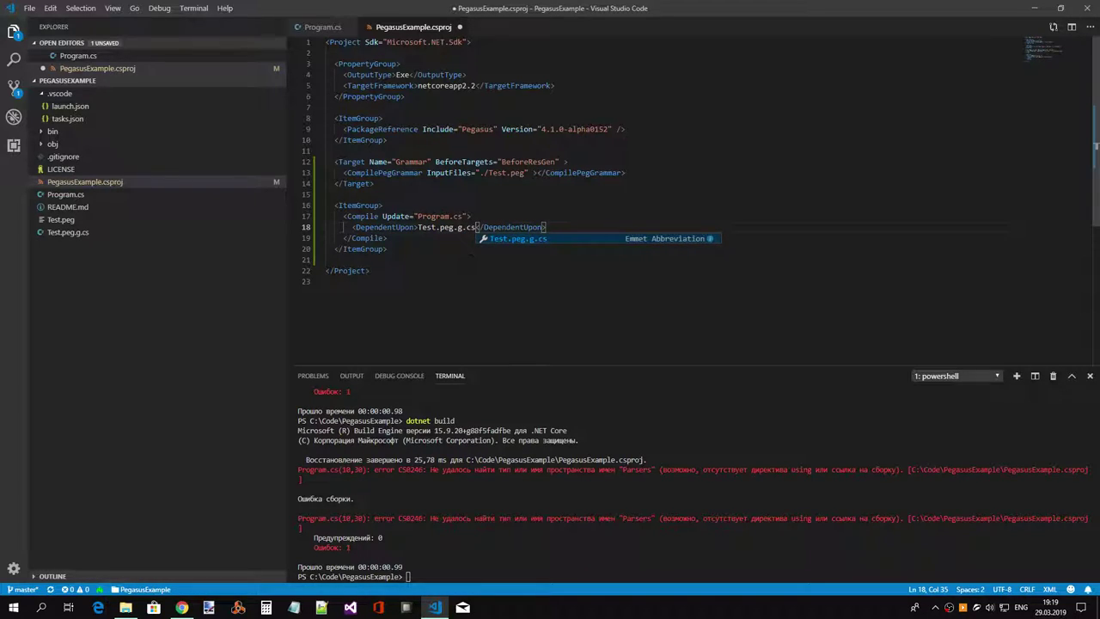
Save the project with Program.cs DependentUpon set to Test.peg.g.cs and run dotnet build
{"action": "left_click", "coordinate": [387, 238]}
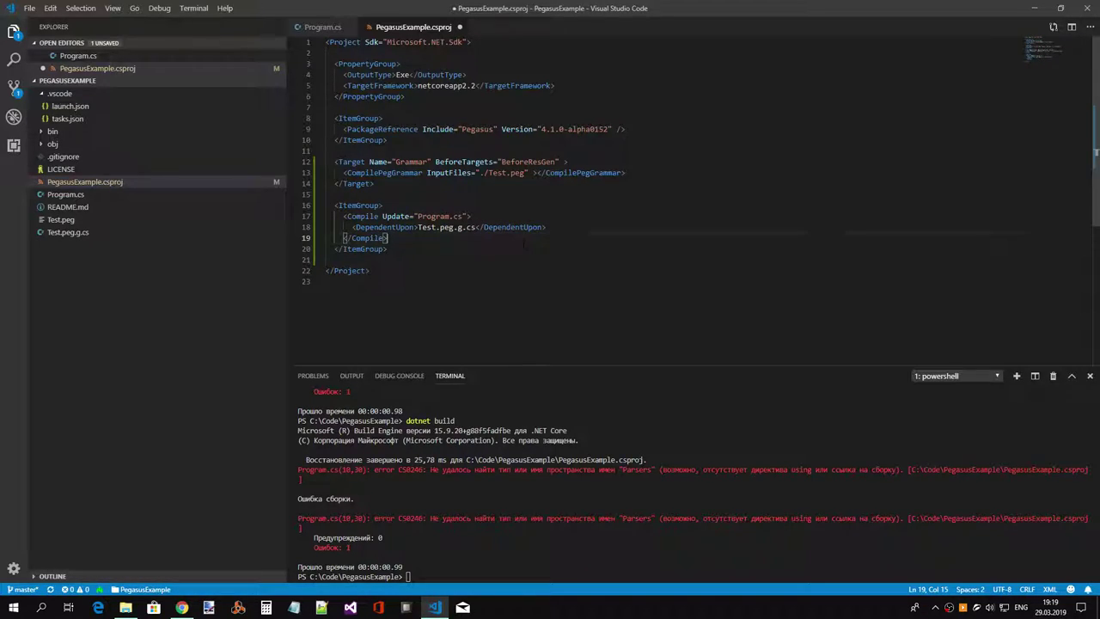
{"action": "key", "text": "ctrl+s"}
{"action": "key", "text": "Down"}
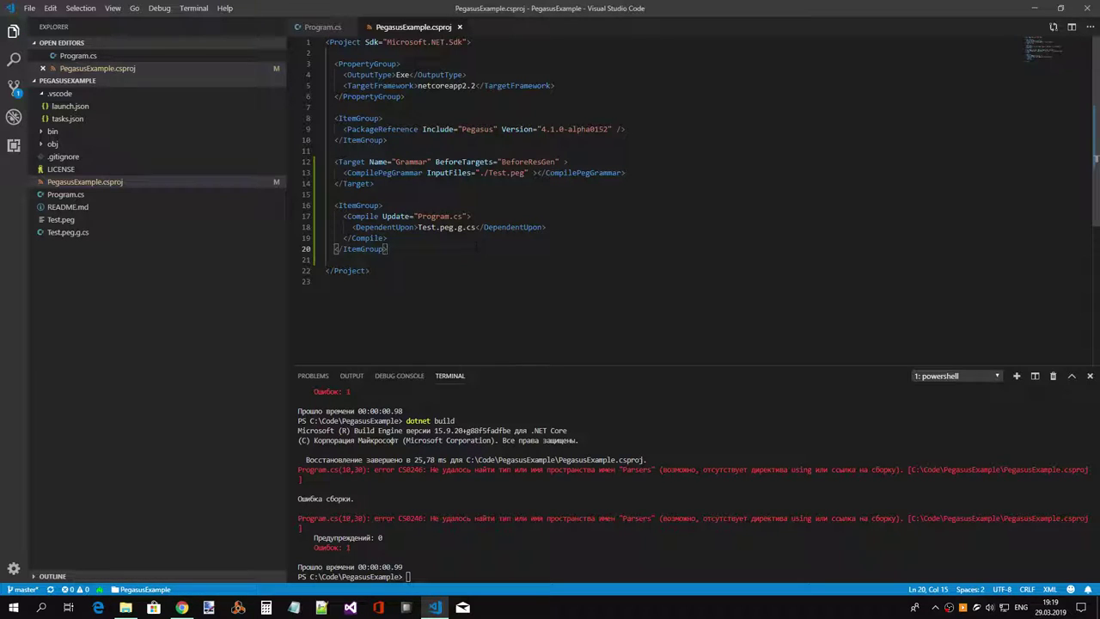
{"action": "left_click", "coordinate": [742, 473]}
{"action": "key", "text": "Up"}
{"action": "key", "text": "Return"}
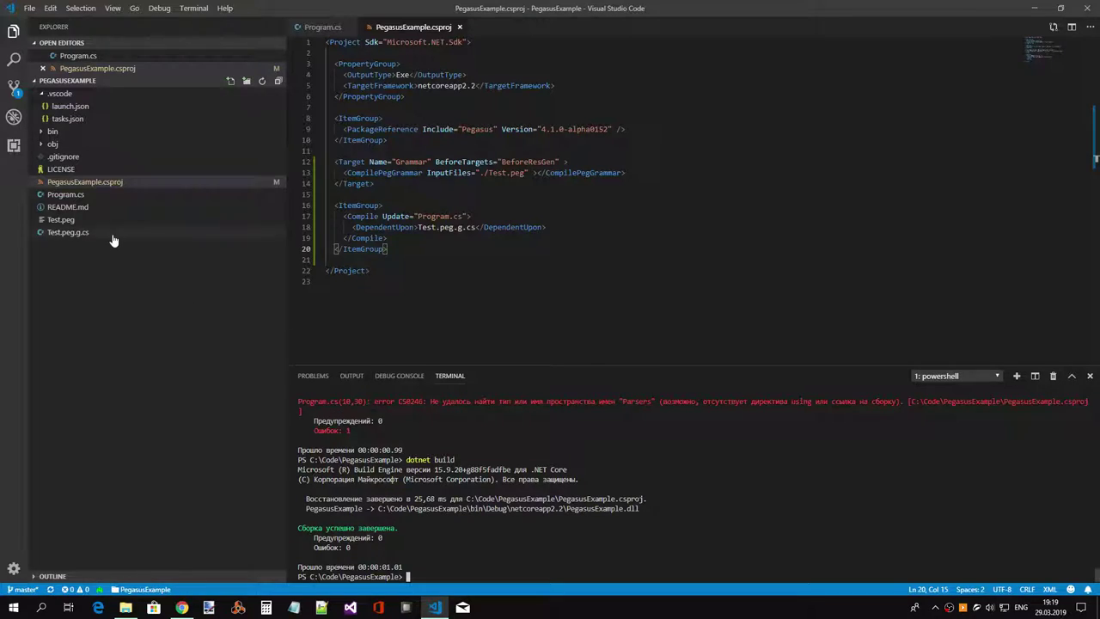
Delete Test.peg.g.cs and rebuild, which fails with CS0246, then return to the MSBuild docs
{"action": "left_click", "coordinate": [68, 232]}
{"action": "key", "text": "Delete"}
{"action": "left_click", "coordinate": [570, 310]}
{"action": "left_click", "coordinate": [646, 540]}
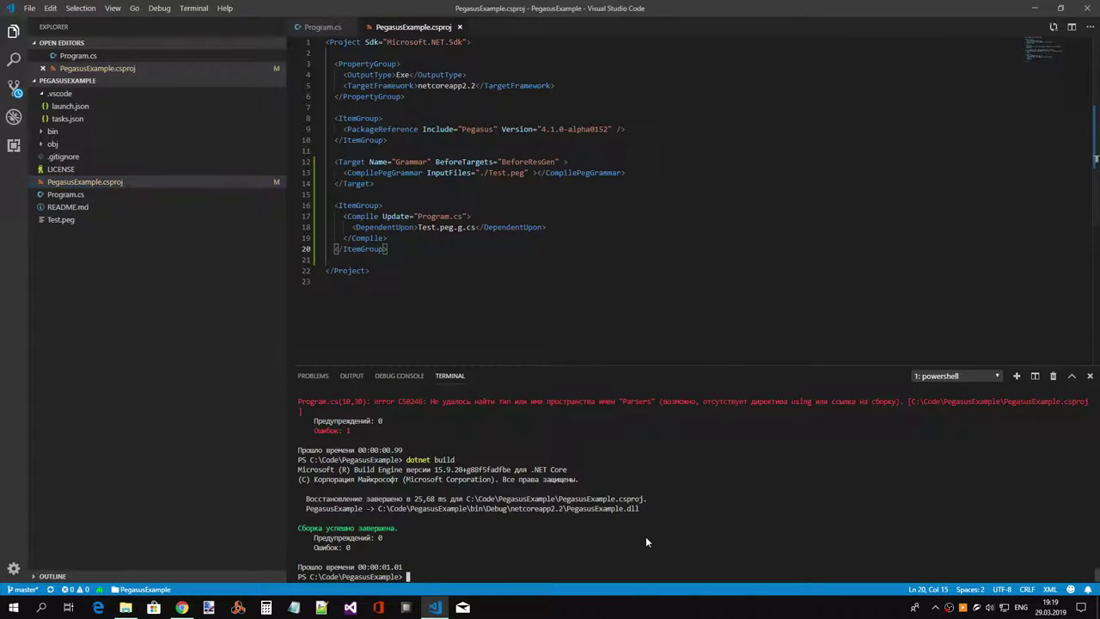
{"action": "key", "text": "Up"}
{"action": "key", "text": "Return"}
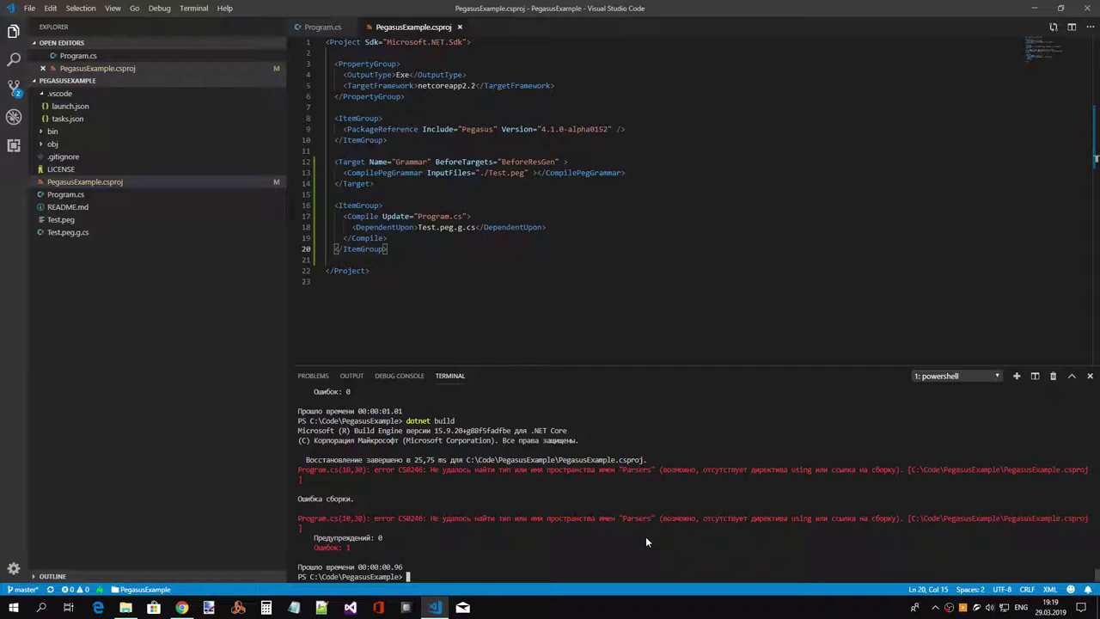
{"action": "key", "text": "alt+Tab"}
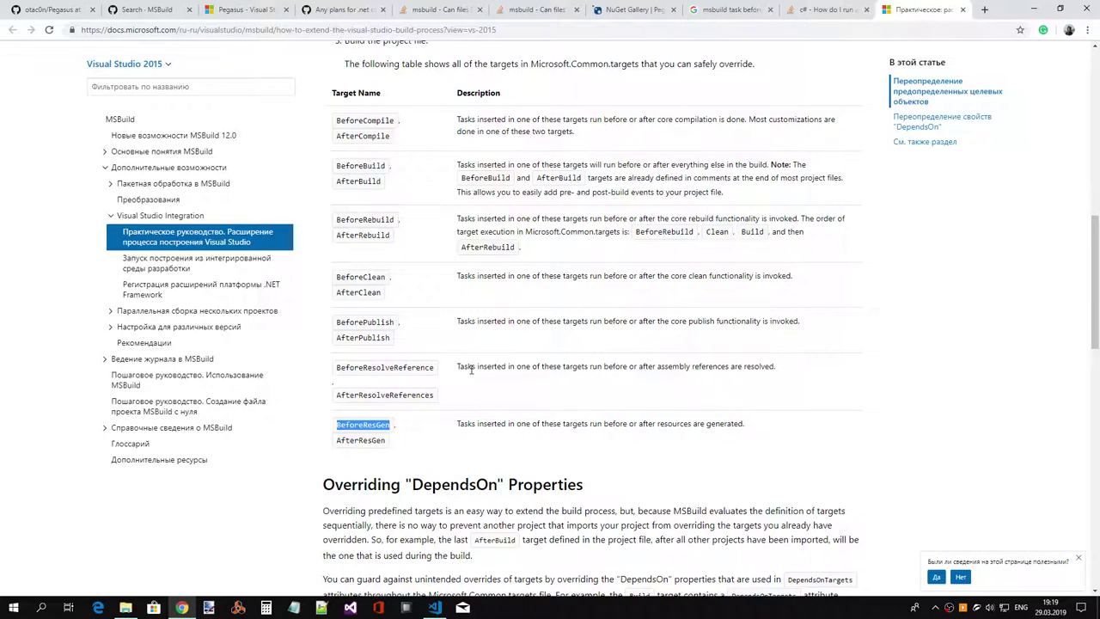
Replace BeforeResGen with BeforeResolveReference from the docs in the Grammar target, then rebuild successfully
{"action": "left_click_drag", "start_coordinate": [615, 368], "coordinate": [775, 368]}
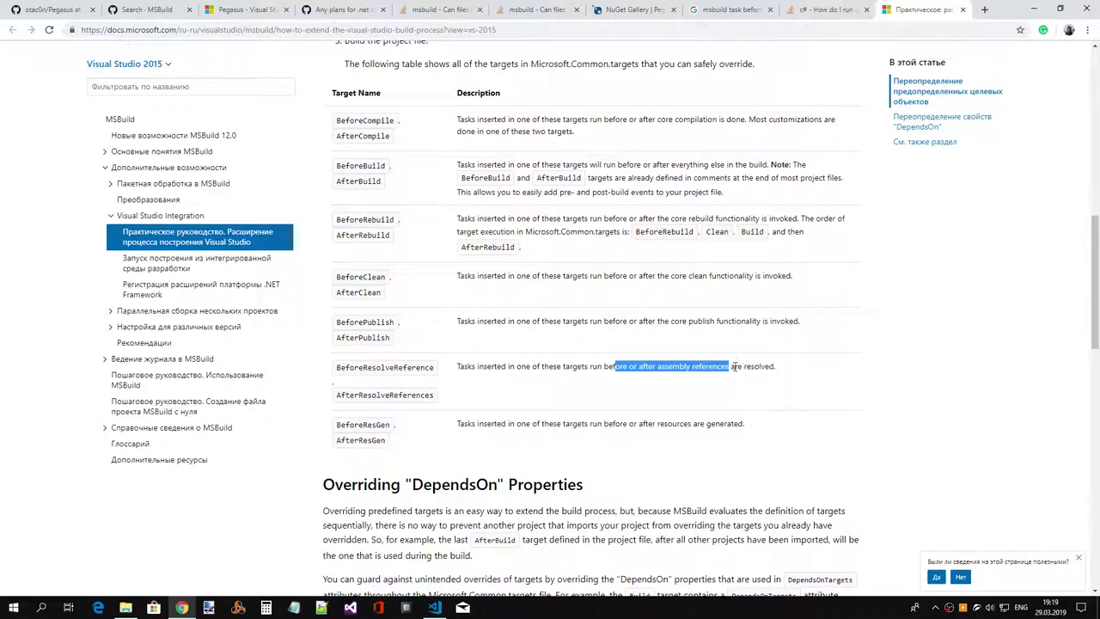
{"action": "left_click", "coordinate": [434, 370]}
{"action": "double_click", "coordinate": [413, 368]}
{"action": "key", "text": "ctrl+c"}
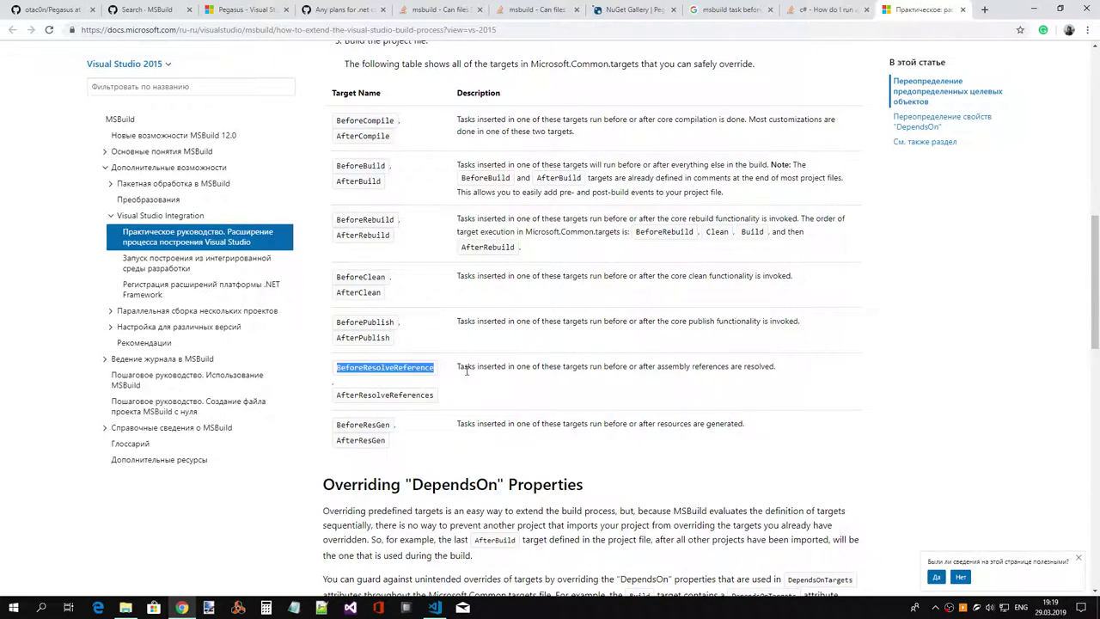
{"action": "key", "text": "alt+Tab"}
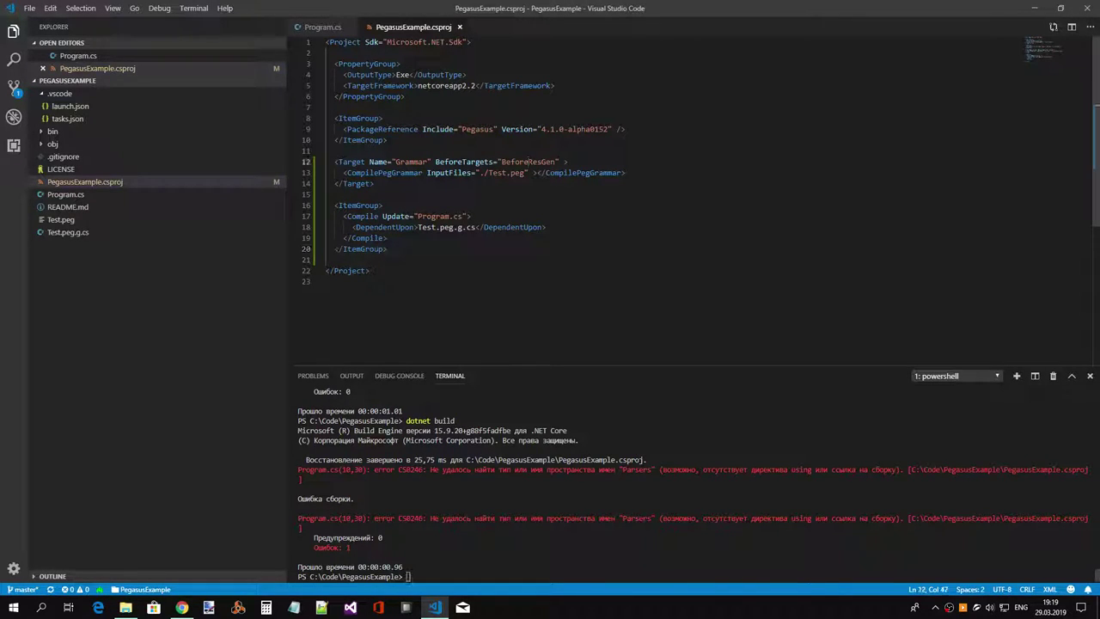
{"action": "double_click", "coordinate": [528, 162]}
{"action": "key", "text": "ctrl+v"}
{"action": "left_click", "coordinate": [469, 216]}
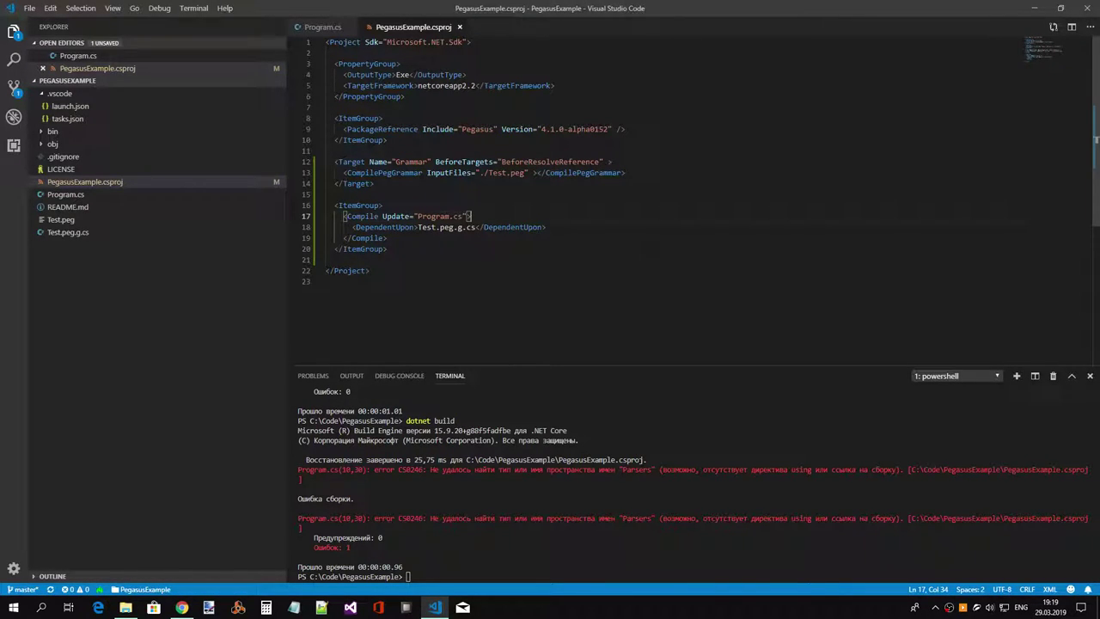
{"action": "left_click", "coordinate": [688, 481]}
{"action": "key", "text": "Up"}
{"action": "key", "text": "Return"}
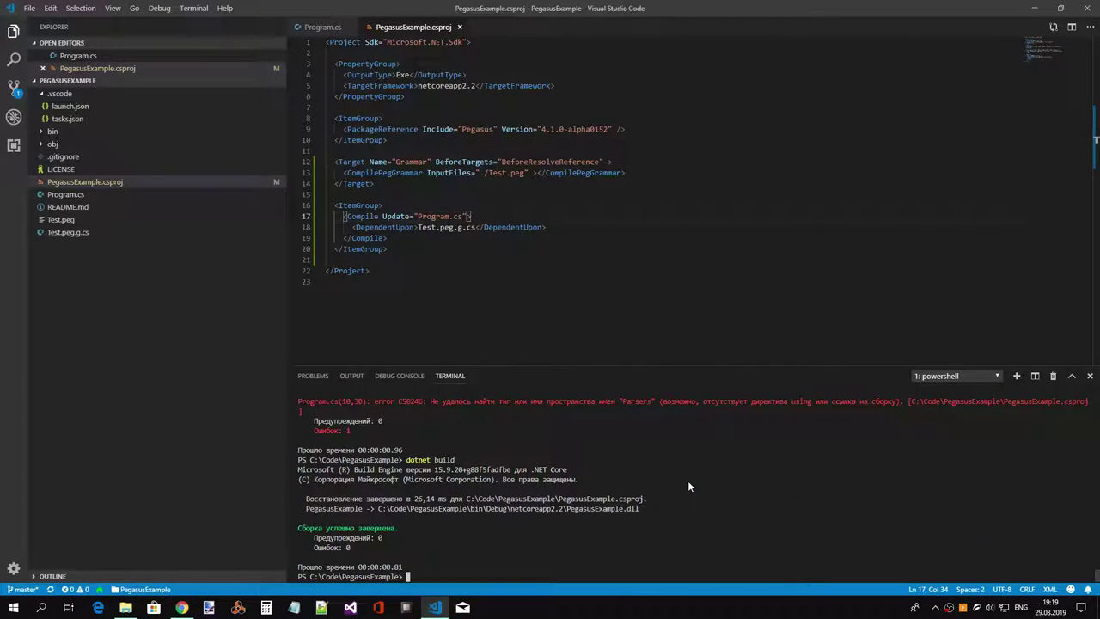
Remove the Compile ItemGroup block from the project file, save, and run dotnet build
{"action": "left_click_drag", "start_coordinate": [388, 249], "coordinate": [374, 183]}
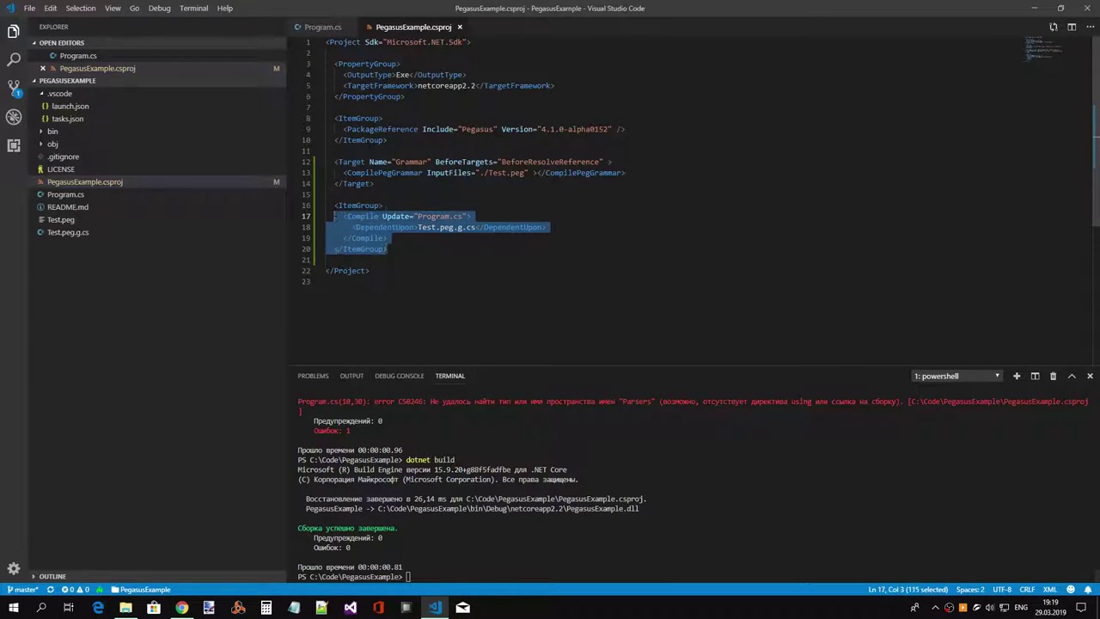
{"action": "key", "text": "Delete"}
{"action": "key", "text": "ctrl+End"}
{"action": "key", "text": "ctrl+s"}
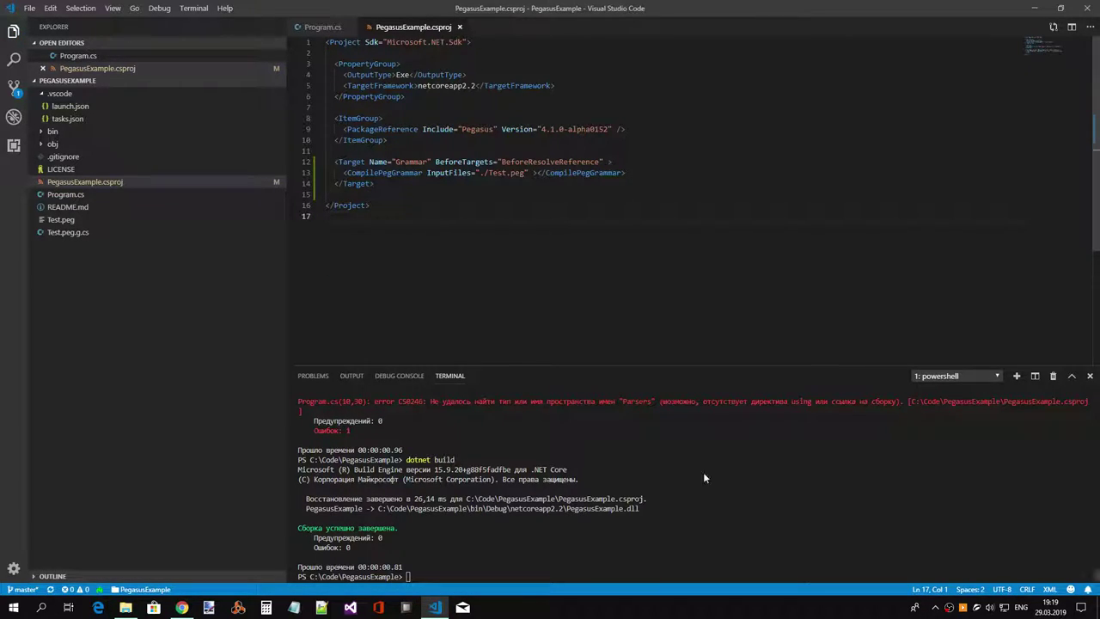
{"action": "left_click", "coordinate": [724, 506]}
{"action": "key", "text": "Up"}
{"action": "key", "text": "Return"}
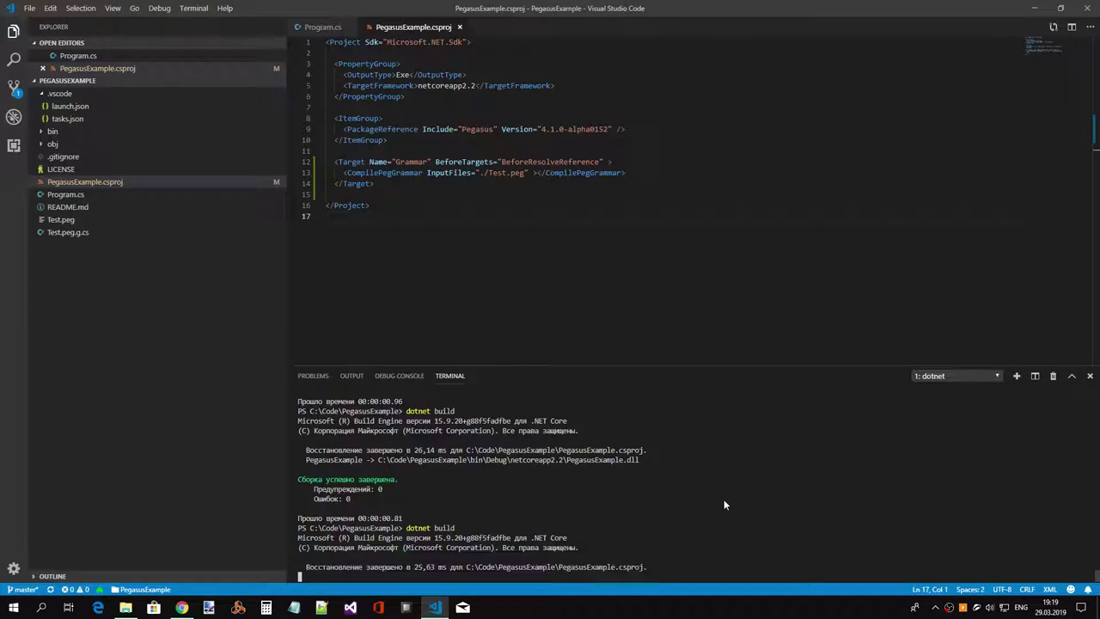
Delete Test.peg.g.cs and rebuild, which fails with CS0246, then return to the MSBuild docs
{"action": "left_click", "coordinate": [82, 230]}
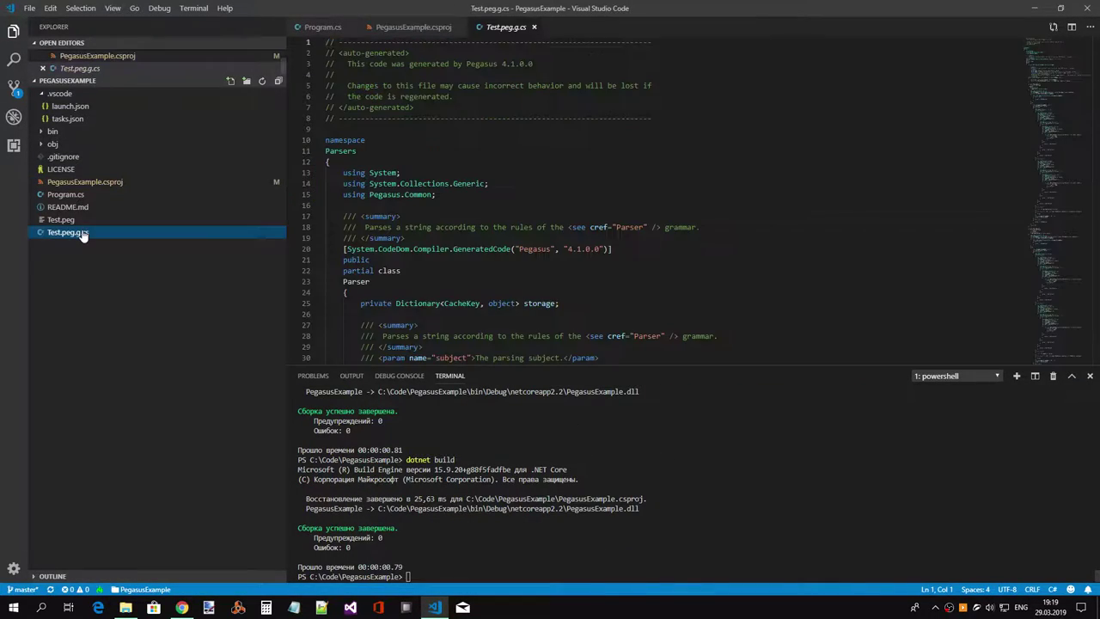
{"action": "key", "text": "Delete"}
{"action": "key", "text": "Return"}
{"action": "left_click", "coordinate": [460, 519]}
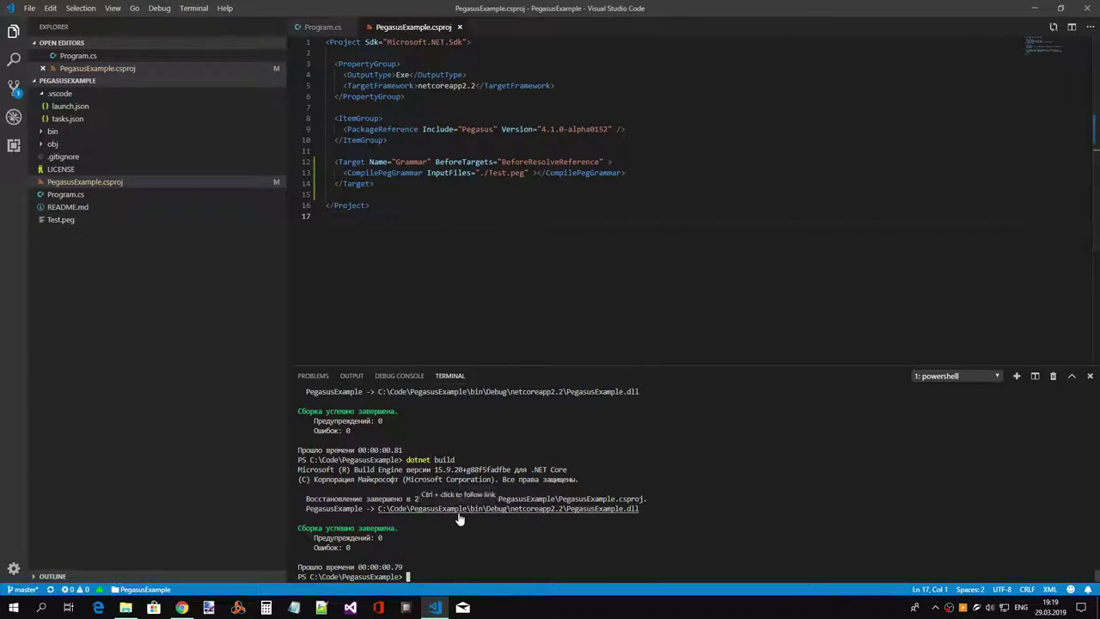
{"action": "key", "text": "Up"}
{"action": "key", "text": "Return"}
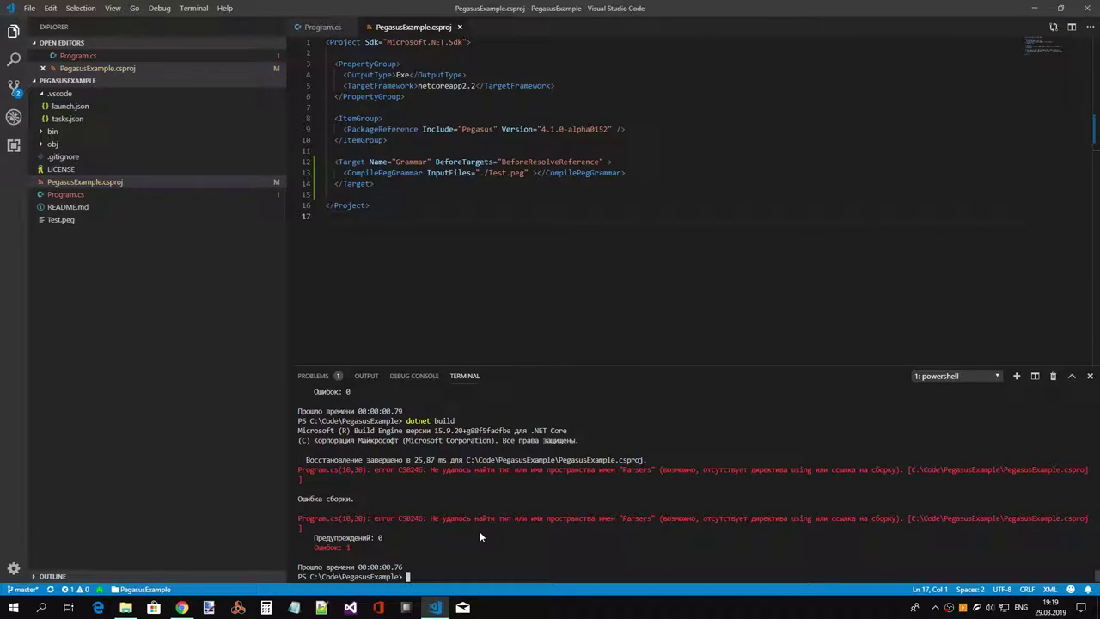
{"action": "key", "text": "alt+Tab"}
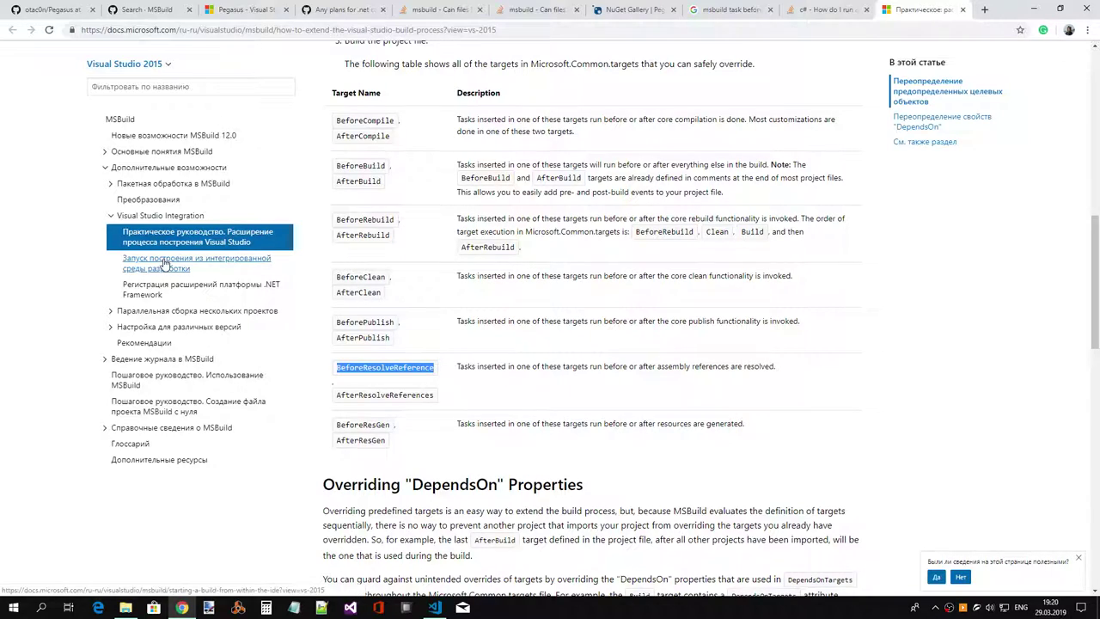
Select 'Microsoft.Common.targets' in the first bullet of the MSBuild targets article
{"action": "scroll", "coordinate": [660, 331], "scroll_direction": "down", "scroll_amount": 6}
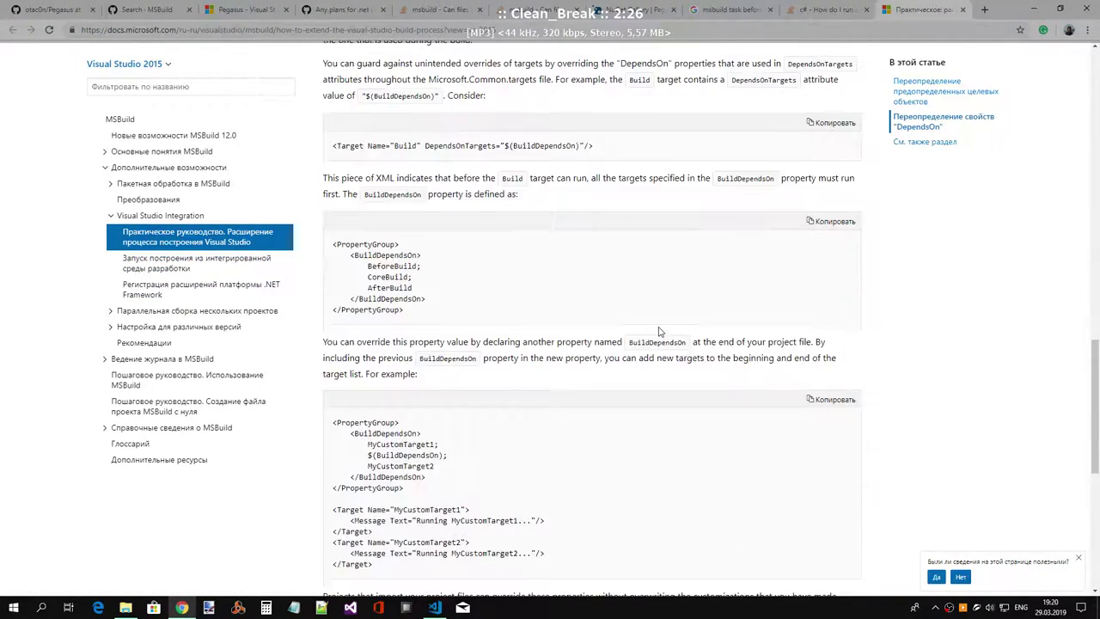
{"action": "scroll", "coordinate": [660, 331], "scroll_direction": "up", "scroll_amount": 3}
{"action": "scroll", "coordinate": [660, 332], "scroll_direction": "up", "scroll_amount": 5}
{"action": "scroll", "coordinate": [661, 332], "scroll_direction": "up", "scroll_amount": 5}
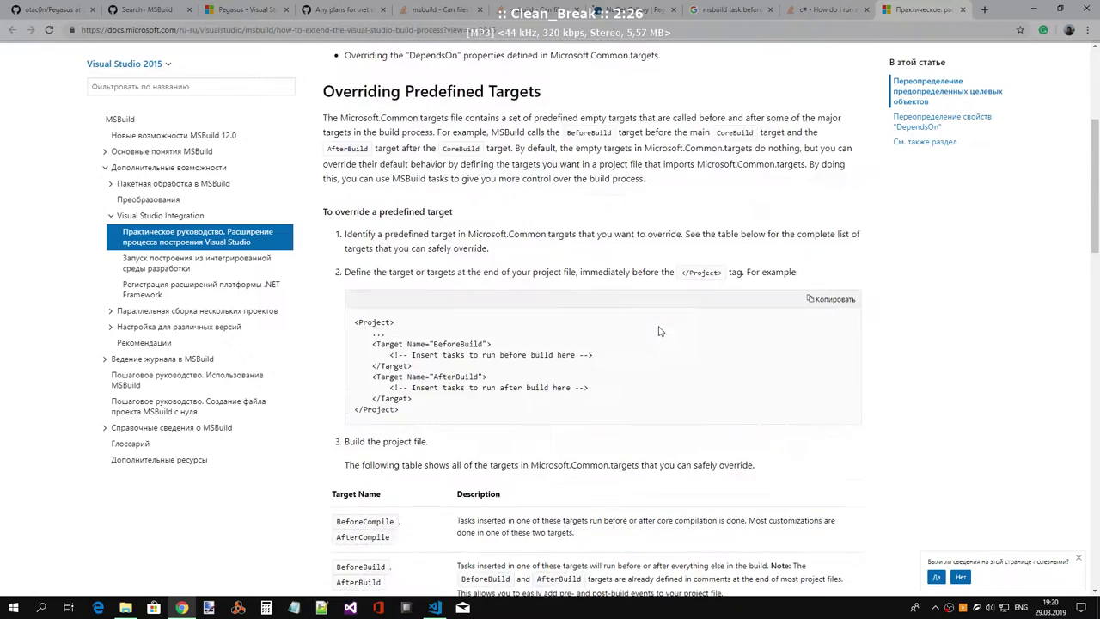
{"action": "scroll", "coordinate": [660, 331], "scroll_direction": "up", "scroll_amount": 5}
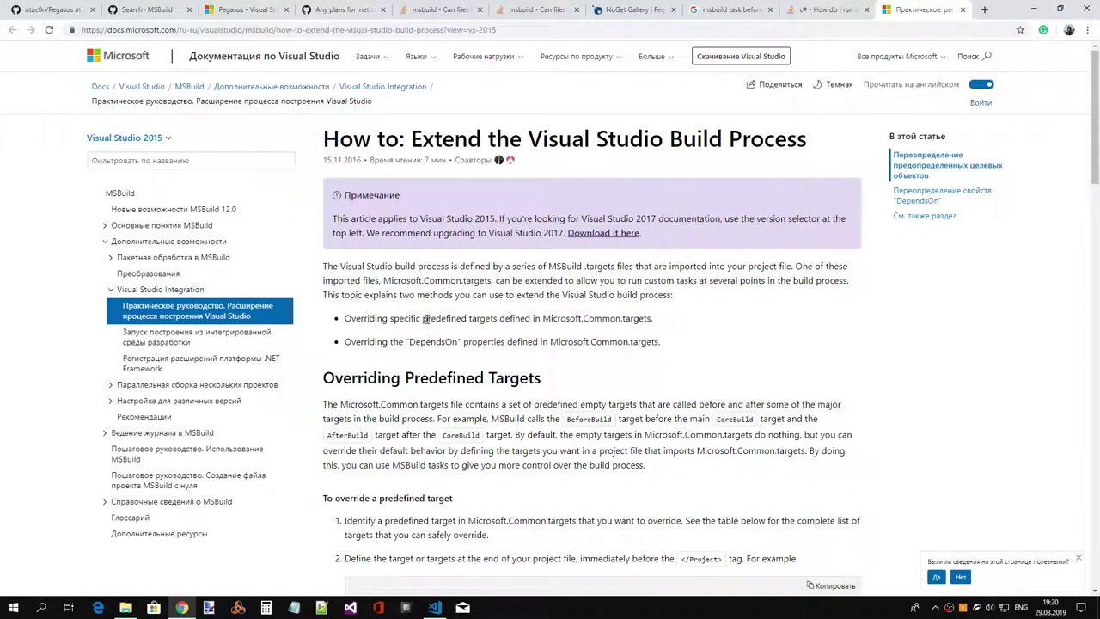
{"action": "left_click_drag", "start_coordinate": [543, 319], "coordinate": [653, 319]}
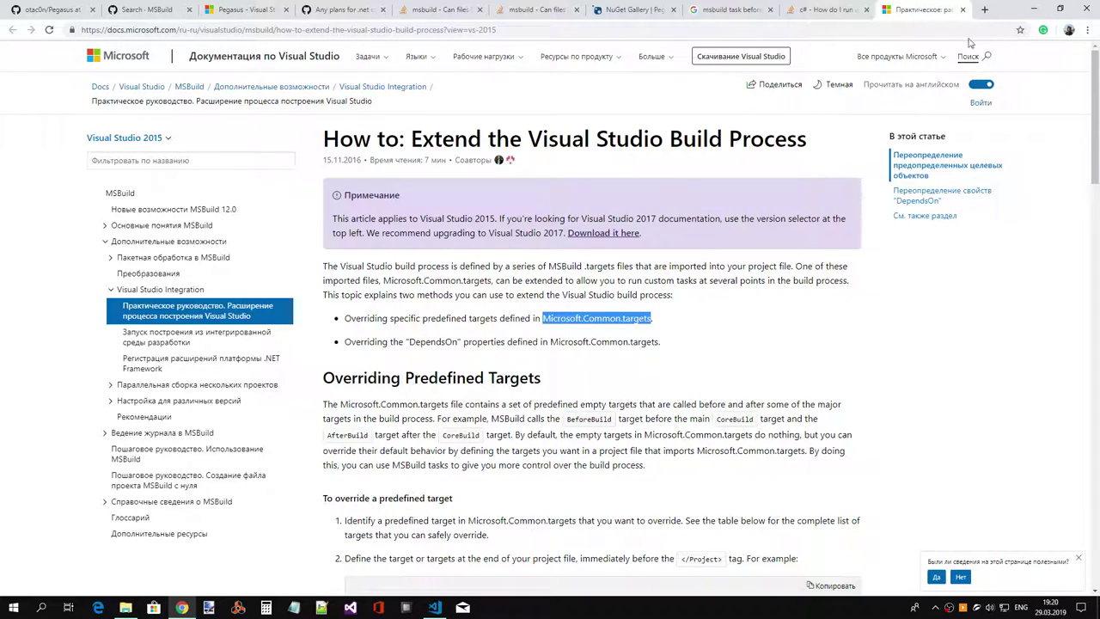
Google Microsoft.Common.targets in a new tab and open the Reference Source result
{"action": "left_click", "coordinate": [982, 10]}
{"action": "key", "text": "ctrl+v"}
{"action": "key", "text": "Return"}
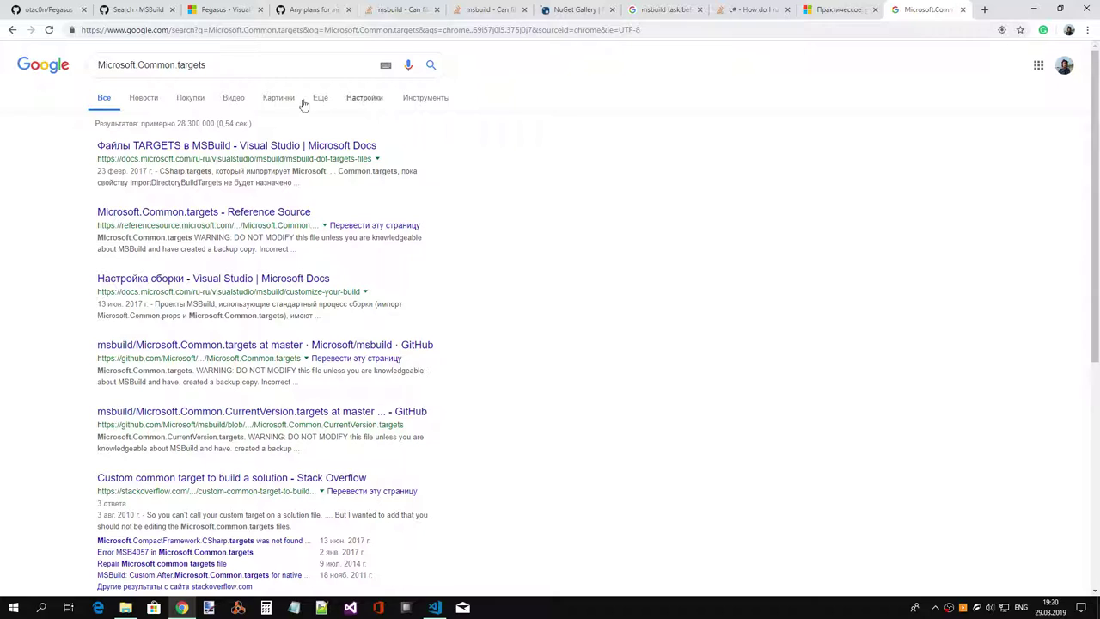
{"action": "middle_click", "coordinate": [273, 212]}
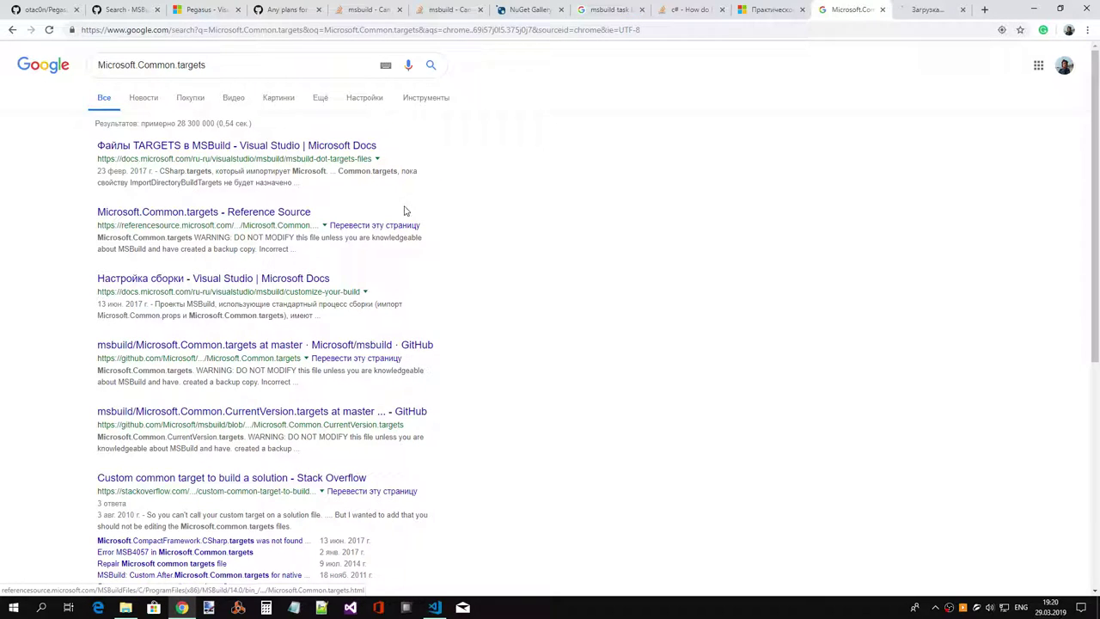
{"action": "left_click", "coordinate": [916, 12]}
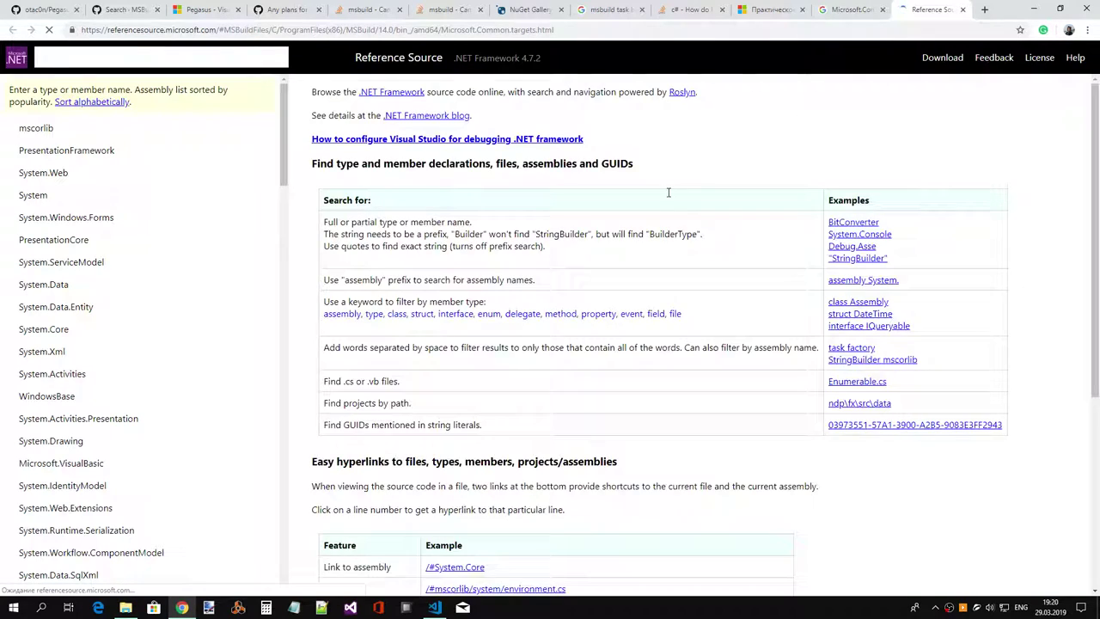
{"action": "scroll", "coordinate": [724, 190], "scroll_direction": "down", "scroll_amount": 1}
{"action": "scroll", "coordinate": [724, 190], "scroll_direction": "down", "scroll_amount": 3}
{"action": "scroll", "coordinate": [724, 190], "scroll_direction": "down", "scroll_amount": 3}
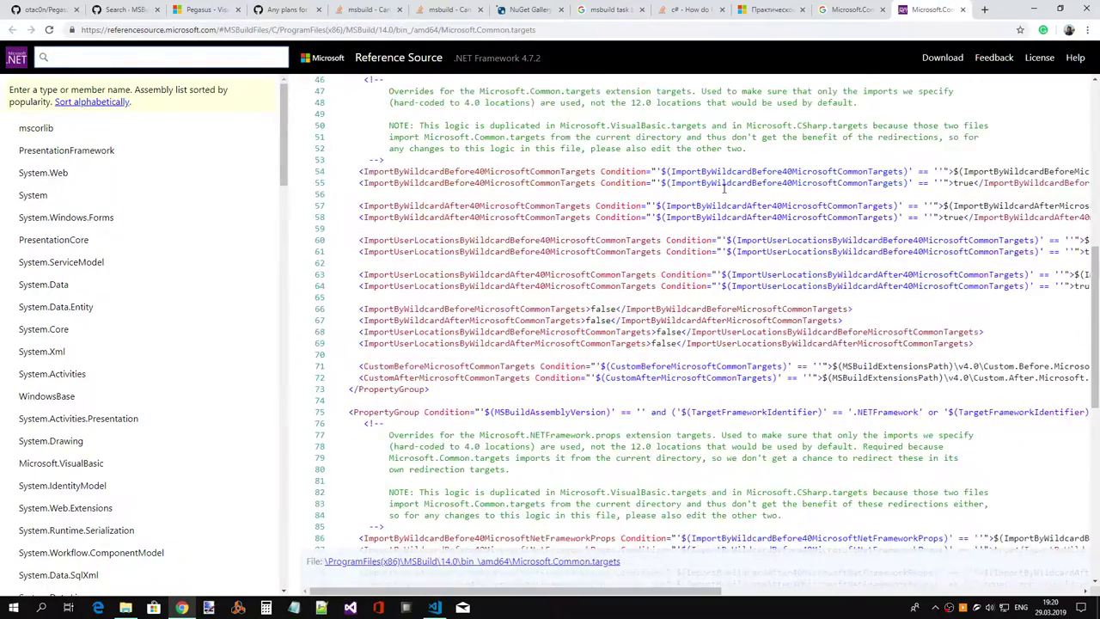
{"action": "scroll", "coordinate": [724, 190], "scroll_direction": "down", "scroll_amount": 3}
{"action": "scroll", "coordinate": [724, 188], "scroll_direction": "down", "scroll_amount": 3}
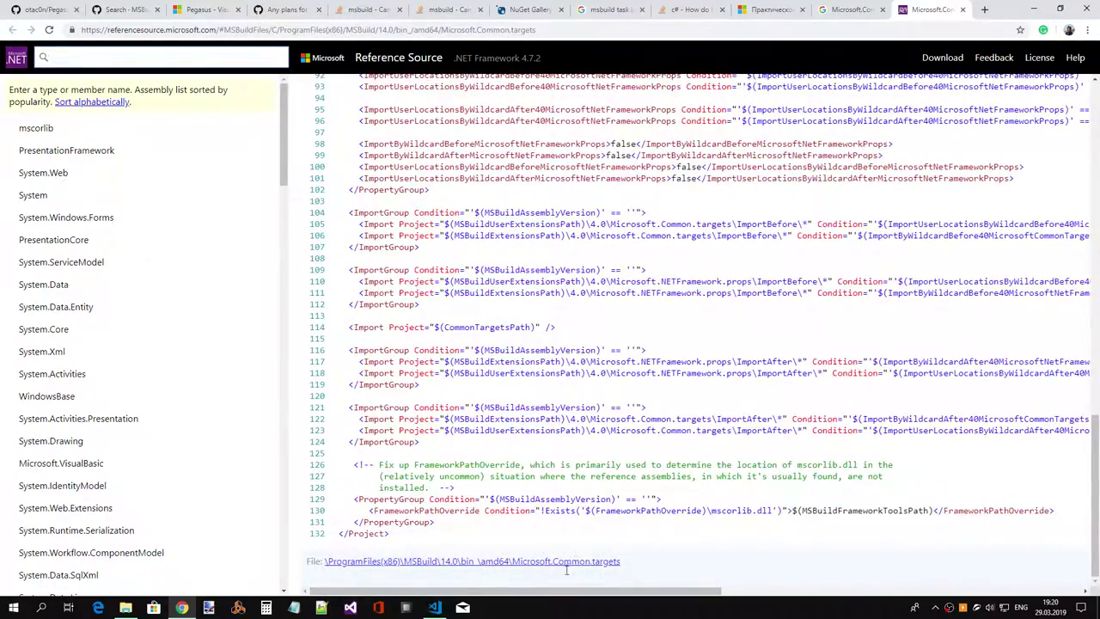
{"action": "scroll", "coordinate": [662, 485], "scroll_direction": "up", "scroll_amount": 8}
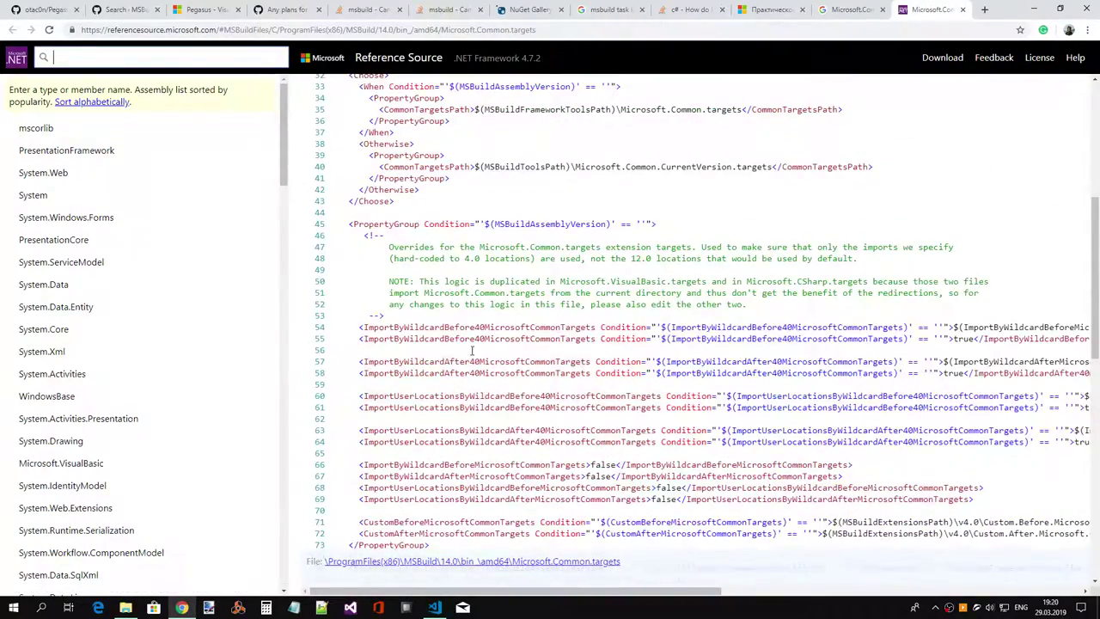
{"action": "scroll", "coordinate": [546, 361], "scroll_direction": "up", "scroll_amount": 2}
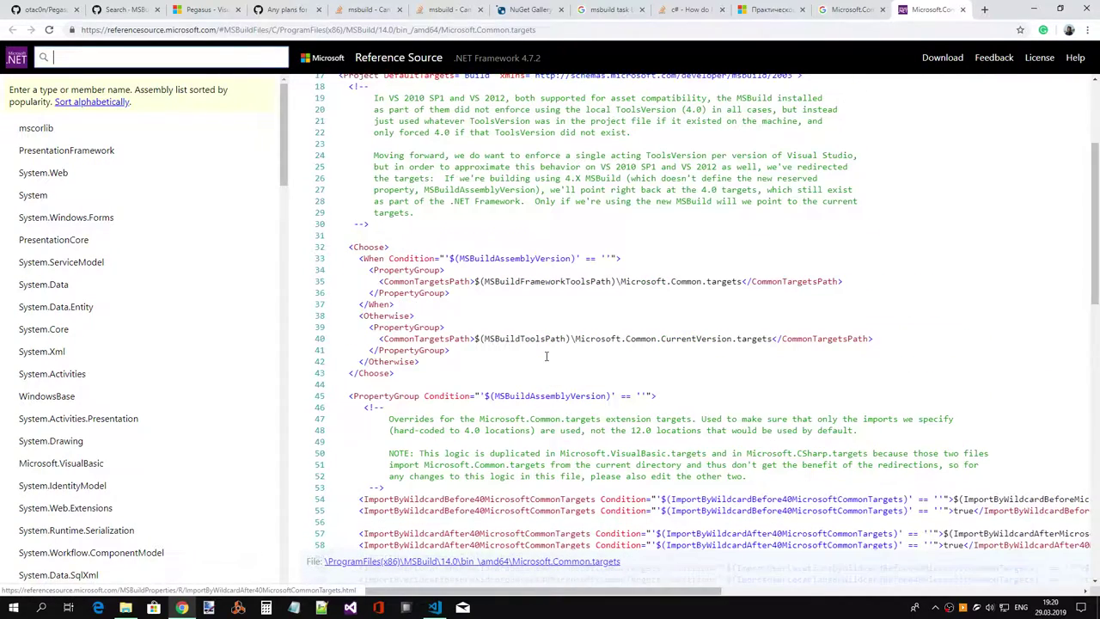
{"action": "scroll", "coordinate": [613, 358], "scroll_direction": "up", "scroll_amount": 2}
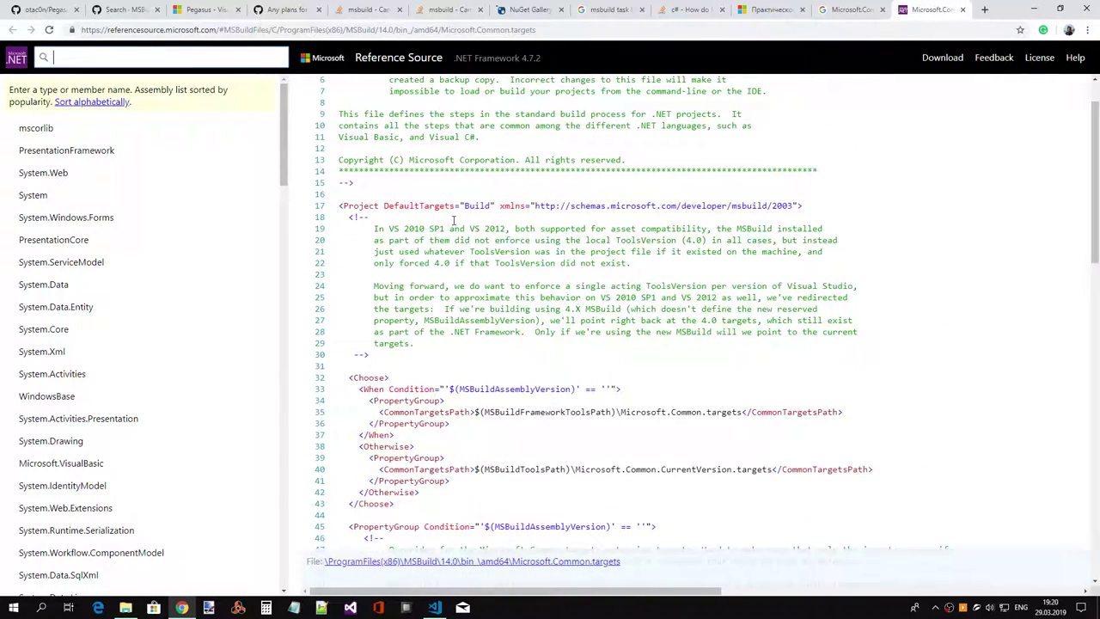
{"action": "double_click", "coordinate": [429, 207]}
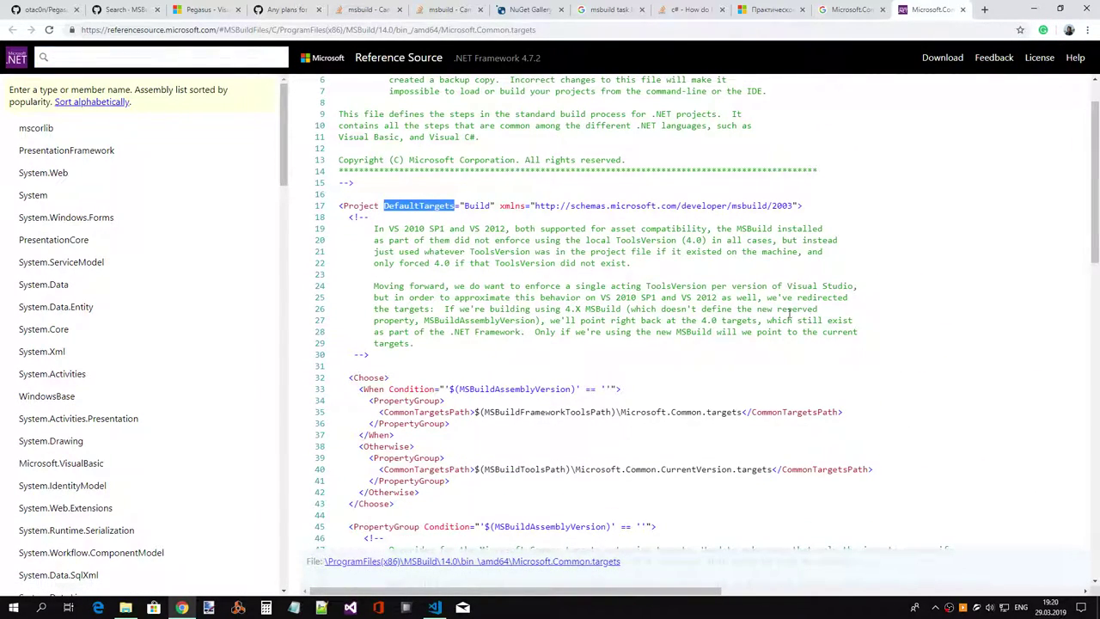
{"action": "scroll", "coordinate": [851, 325], "scroll_direction": "up", "scroll_amount": 2}
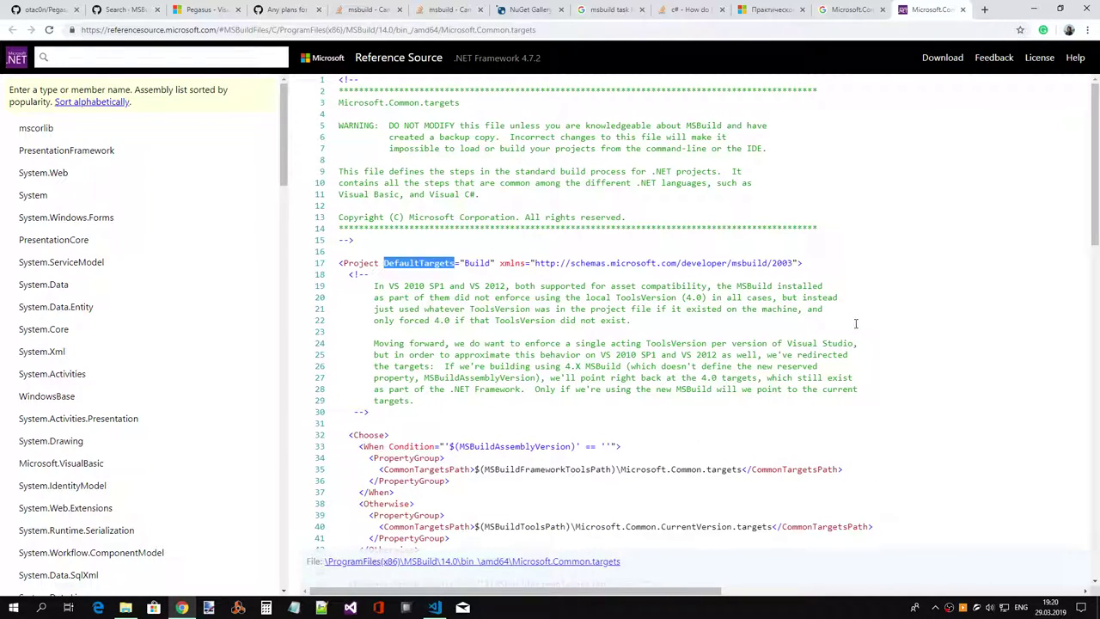
{"action": "scroll", "coordinate": [855, 323], "scroll_direction": "down", "scroll_amount": 3}
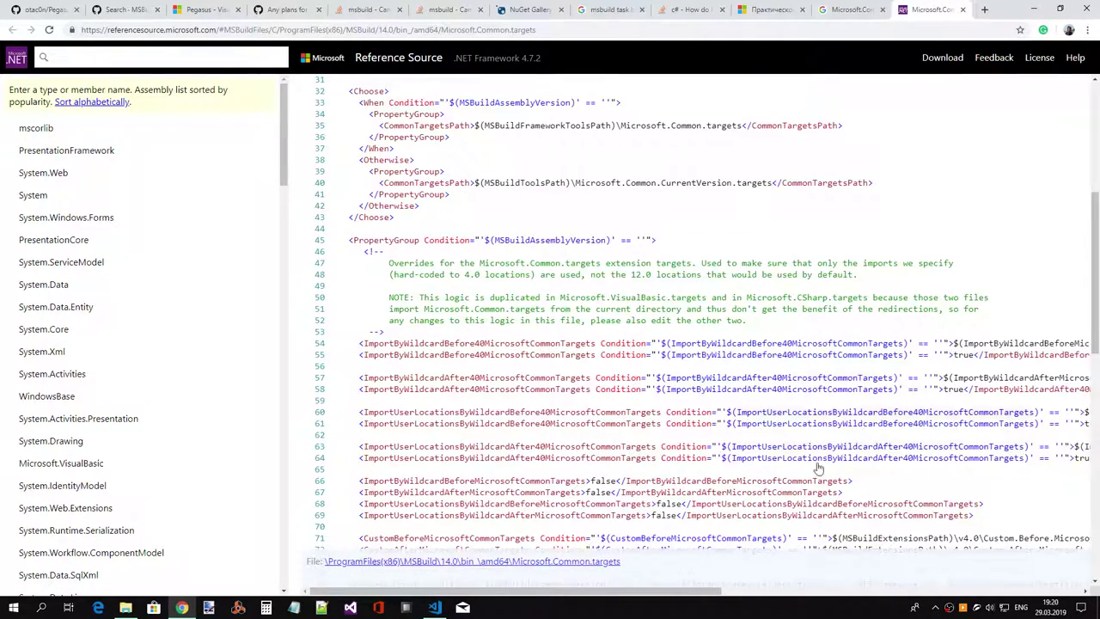
{"action": "mouse_move", "coordinate": [600, 591]}
{"action": "left_mouse_down"}
{"action": "mouse_move", "coordinate": [825, 593]}
{"action": "mouse_move", "coordinate": [579, 590]}
{"action": "left_mouse_up"}
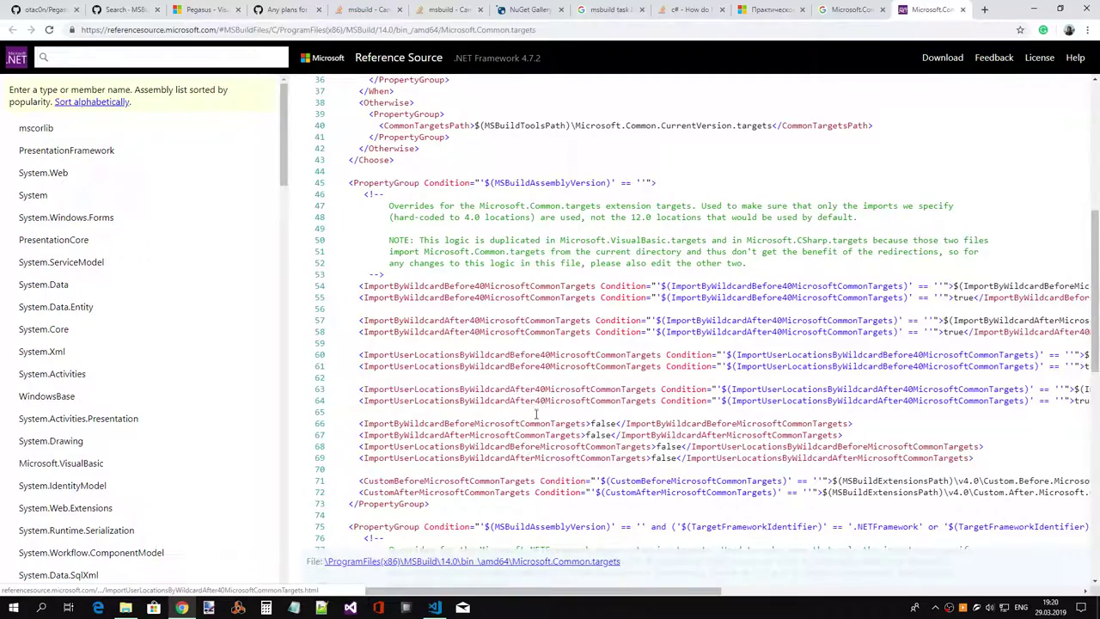
{"action": "scroll", "coordinate": [536, 414], "scroll_direction": "down", "scroll_amount": 1}
{"action": "scroll", "coordinate": [535, 420], "scroll_direction": "down", "scroll_amount": 1}
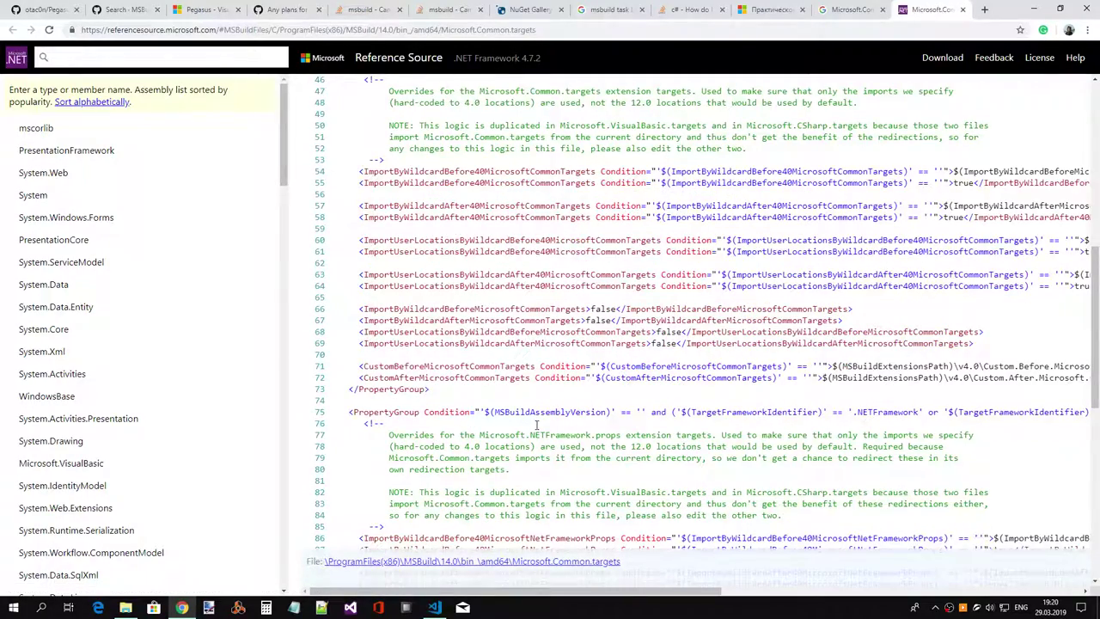
{"action": "scroll", "coordinate": [537, 425], "scroll_direction": "down", "scroll_amount": 3}
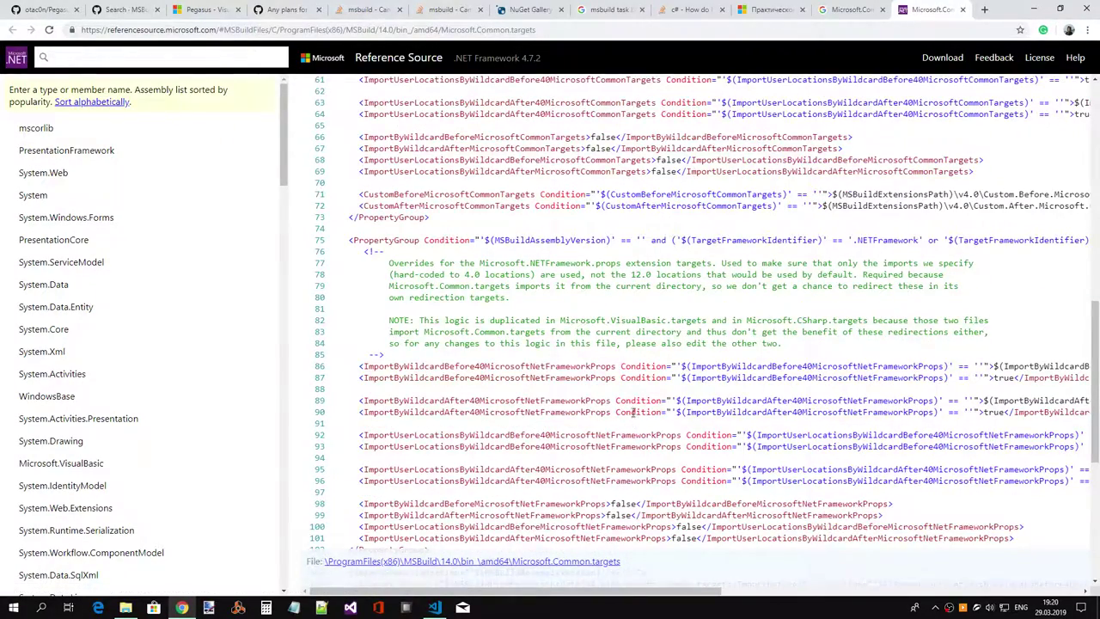
{"action": "scroll", "coordinate": [634, 413], "scroll_direction": "down", "scroll_amount": 2}
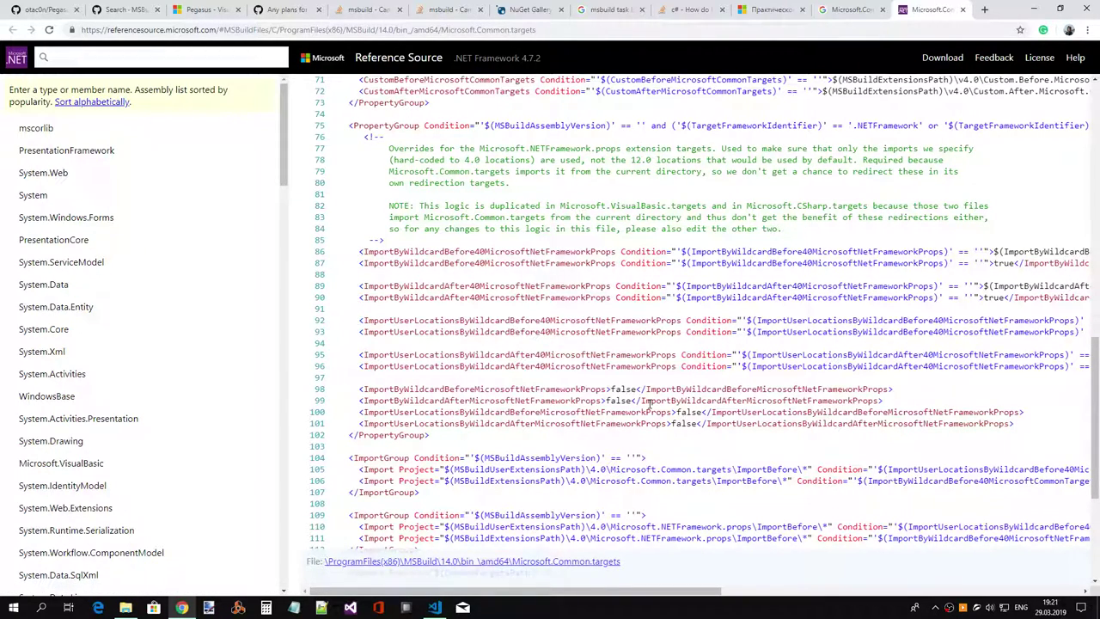
{"action": "scroll", "coordinate": [650, 404], "scroll_direction": "down", "scroll_amount": 2}
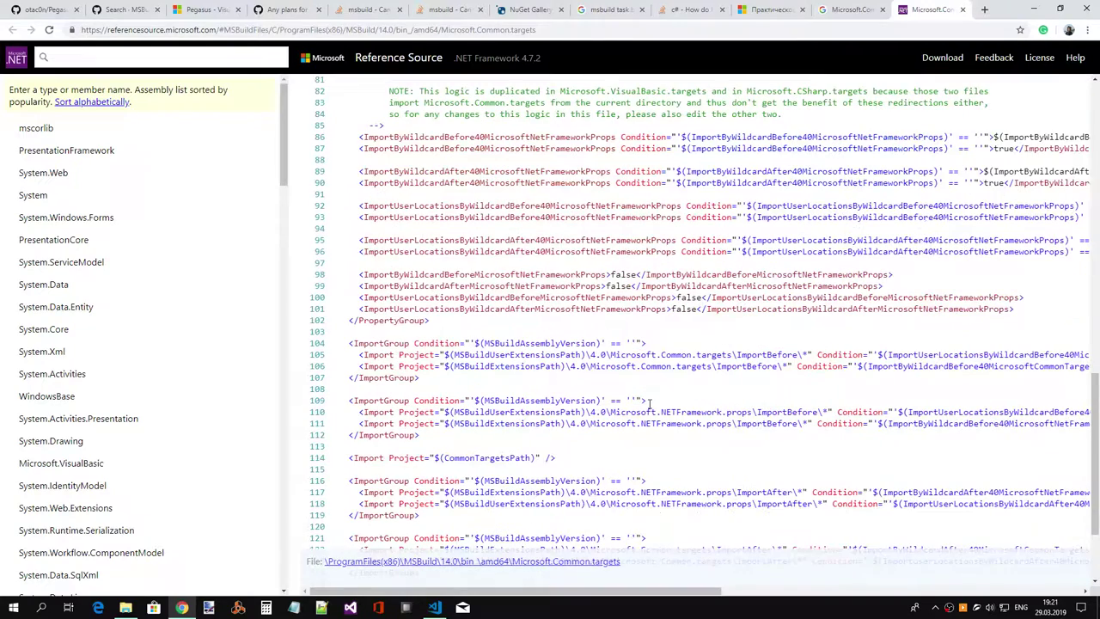
{"action": "scroll", "coordinate": [650, 404], "scroll_direction": "down", "scroll_amount": 2}
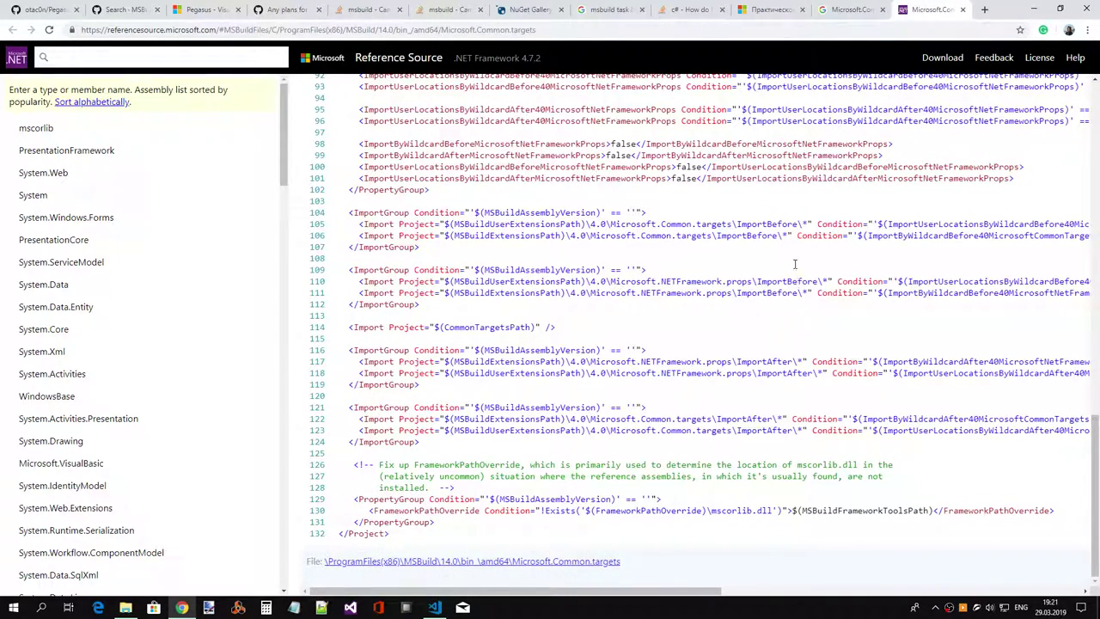
{"action": "double_click", "coordinate": [761, 224]}
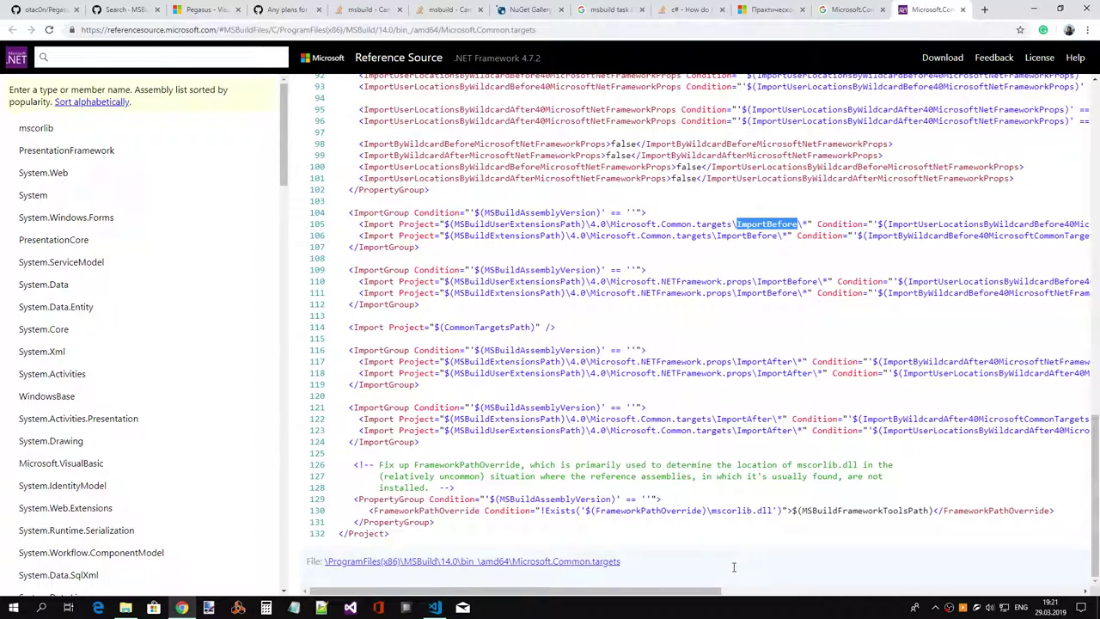
{"action": "left_click_drag", "start_coordinate": [641, 593], "coordinate": [650, 593]}
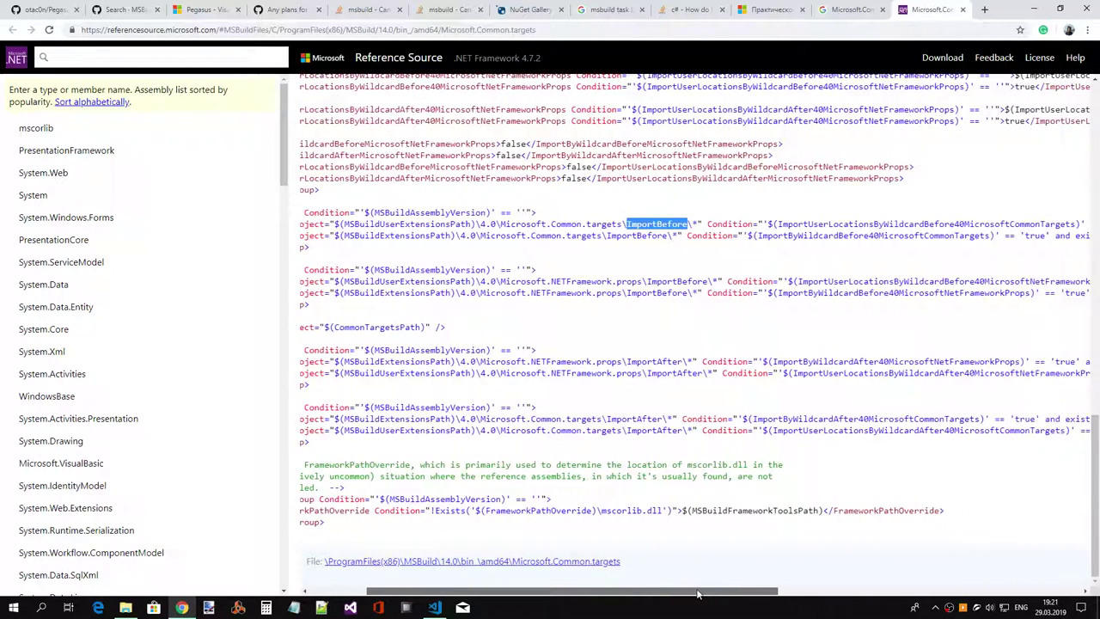
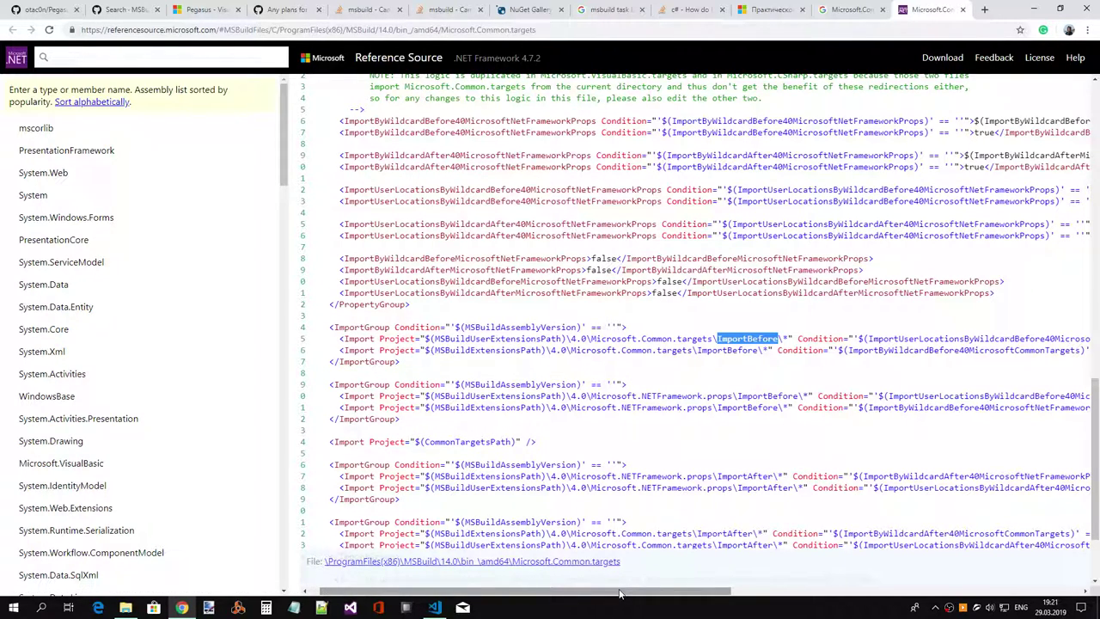
Scroll sideways and up through Microsoft.Common.targets to review its ImportBefore imports
{"action": "left_click_drag", "start_coordinate": [619, 593], "coordinate": [988, 606]}
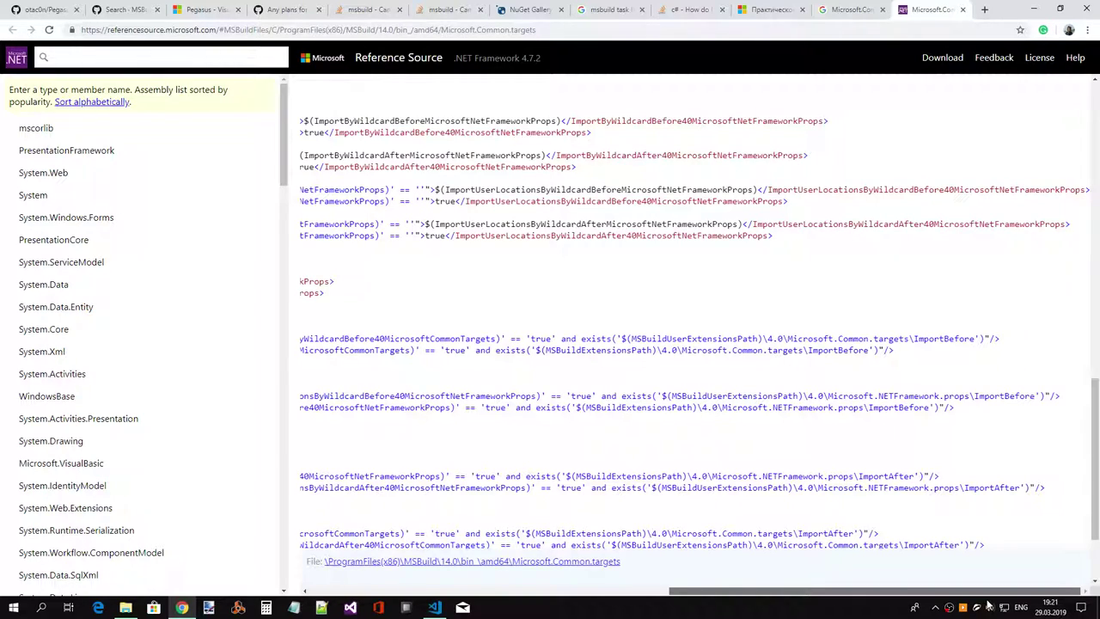
{"action": "left_click_drag", "start_coordinate": [974, 591], "coordinate": [838, 593]}
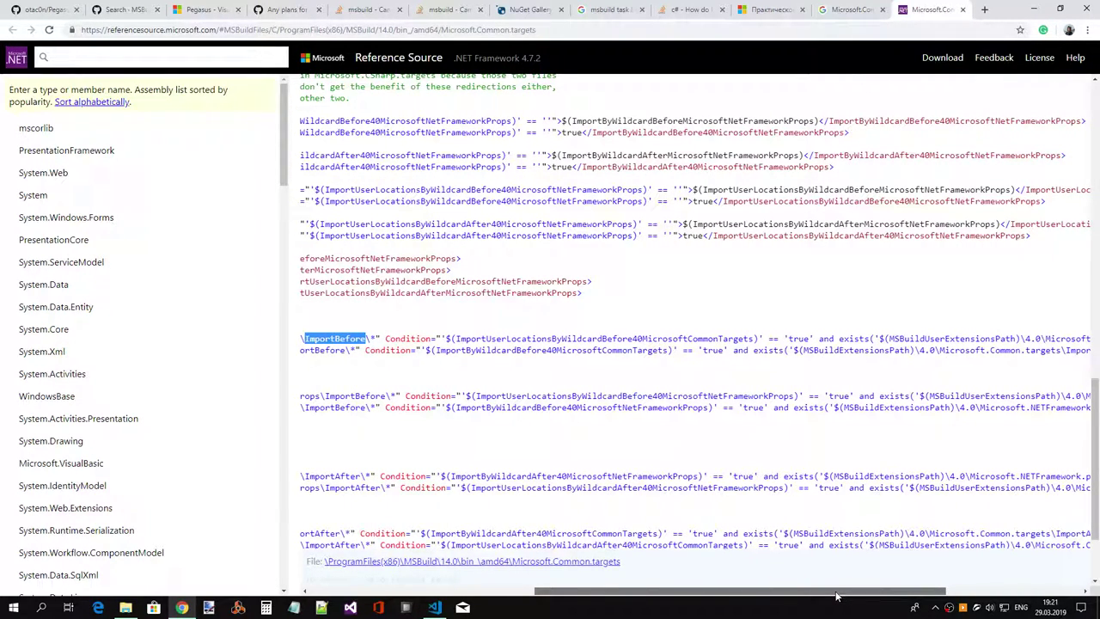
{"action": "left_click_drag", "start_coordinate": [838, 593], "coordinate": [596, 590]}
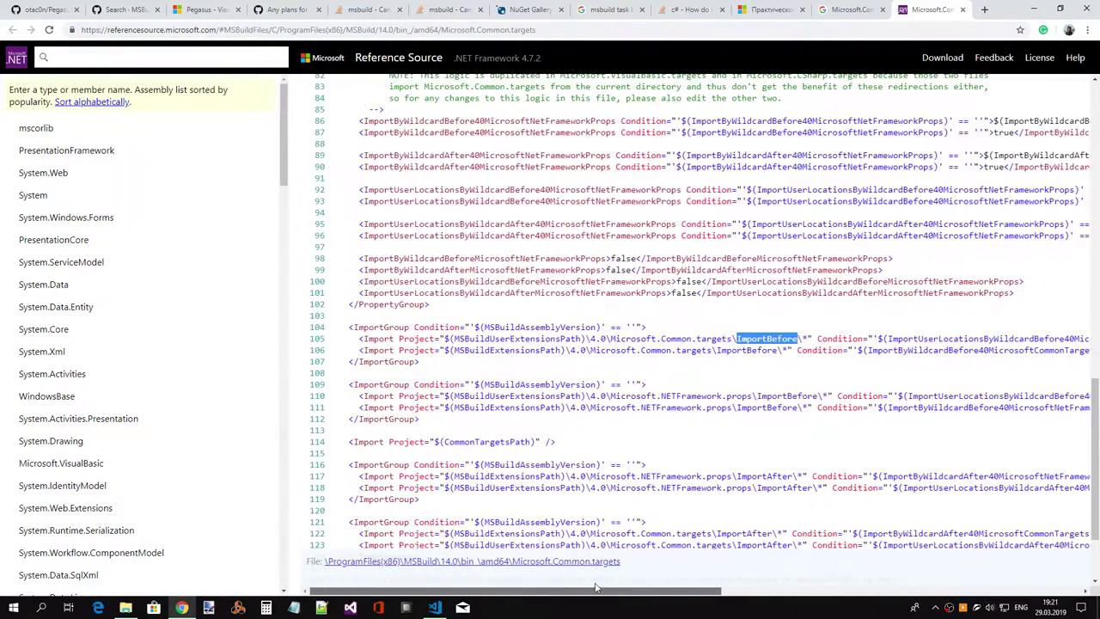
{"action": "scroll", "coordinate": [637, 437], "scroll_direction": "down", "scroll_amount": 3}
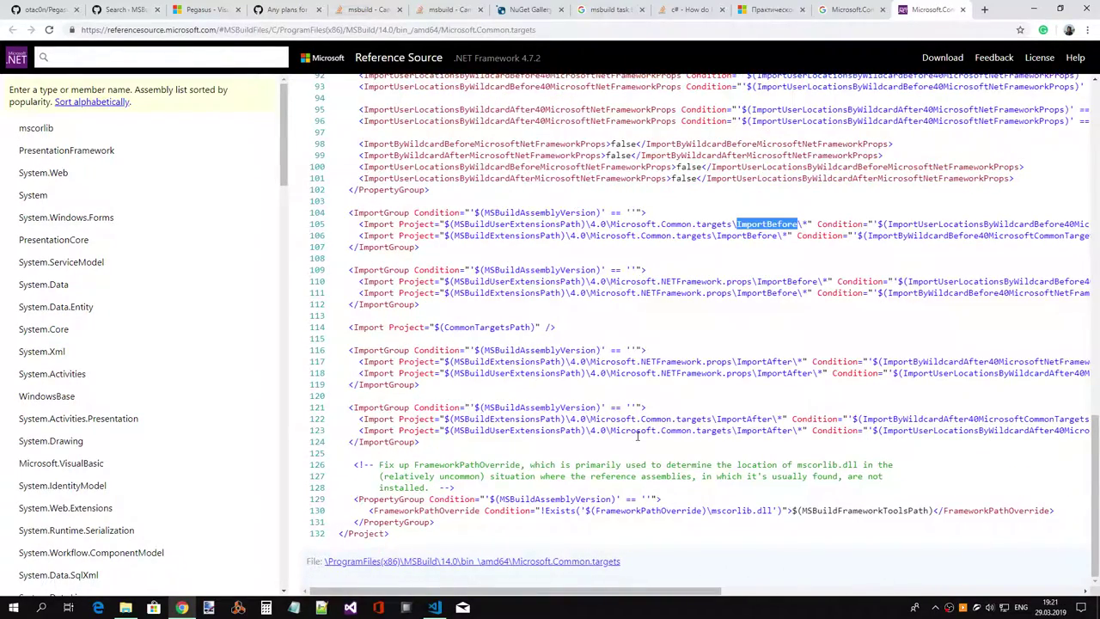
{"action": "scroll", "coordinate": [637, 437], "scroll_direction": "up", "scroll_amount": 3}
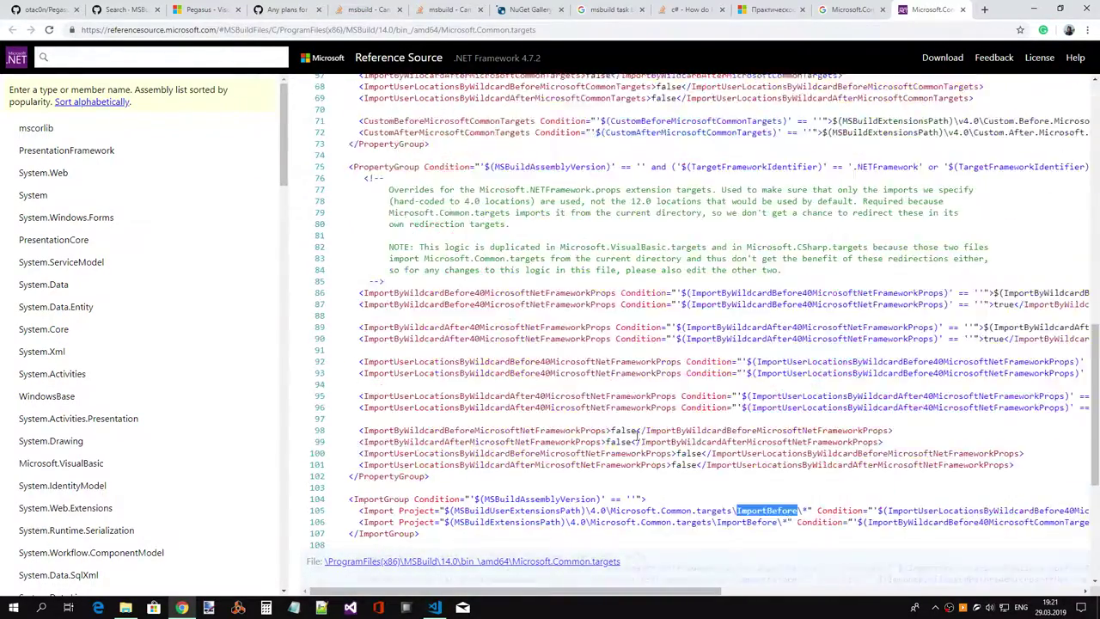
{"action": "scroll", "coordinate": [638, 432], "scroll_direction": "up", "scroll_amount": 3}
{"action": "scroll", "coordinate": [637, 432], "scroll_direction": "up", "scroll_amount": 5}
{"action": "scroll", "coordinate": [638, 431], "scroll_direction": "up", "scroll_amount": 2}
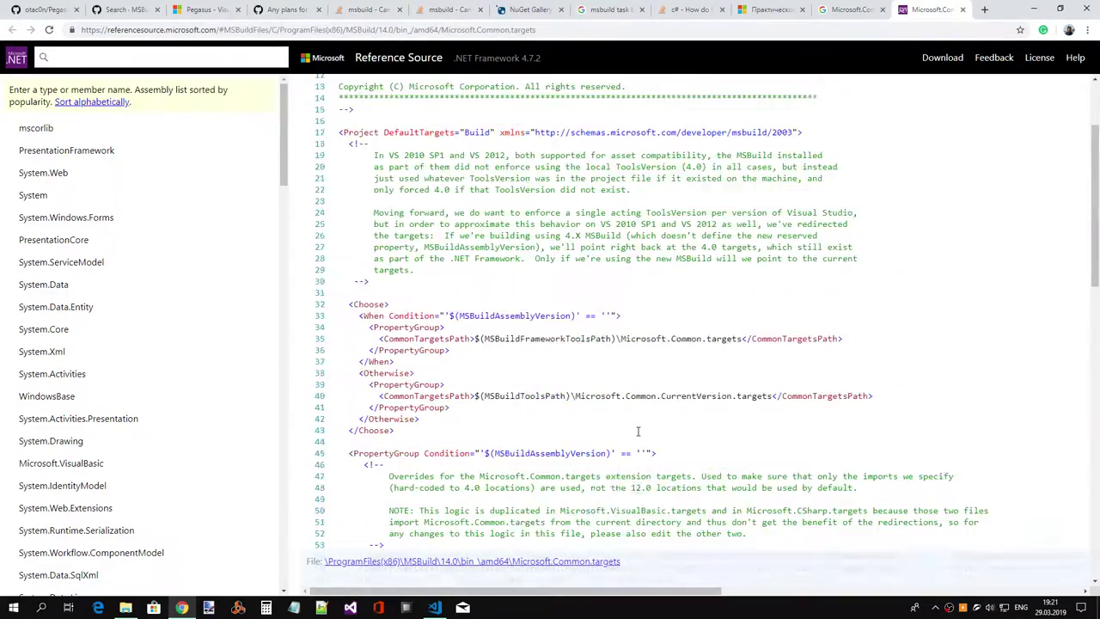
{"action": "scroll", "coordinate": [638, 431], "scroll_direction": "up", "scroll_amount": 3}
Google 'run msbuild task before any other file is build' in a new tab and target the first result
{"action": "left_click", "coordinate": [855, 10]}
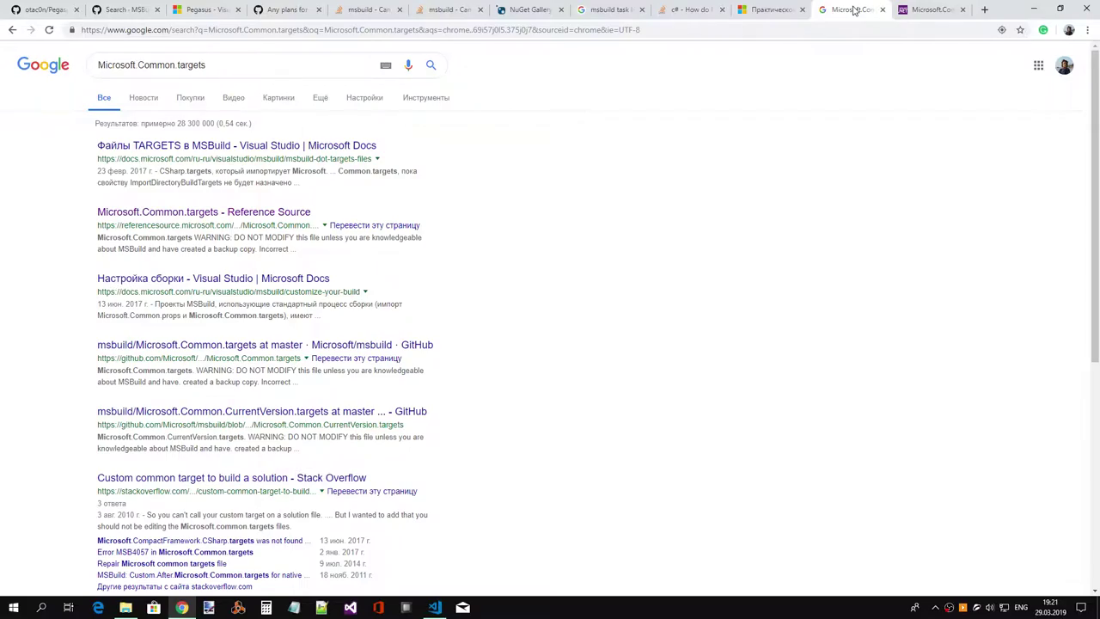
{"action": "left_click", "coordinate": [954, 12]}
{"action": "left_click", "coordinate": [985, 10]}
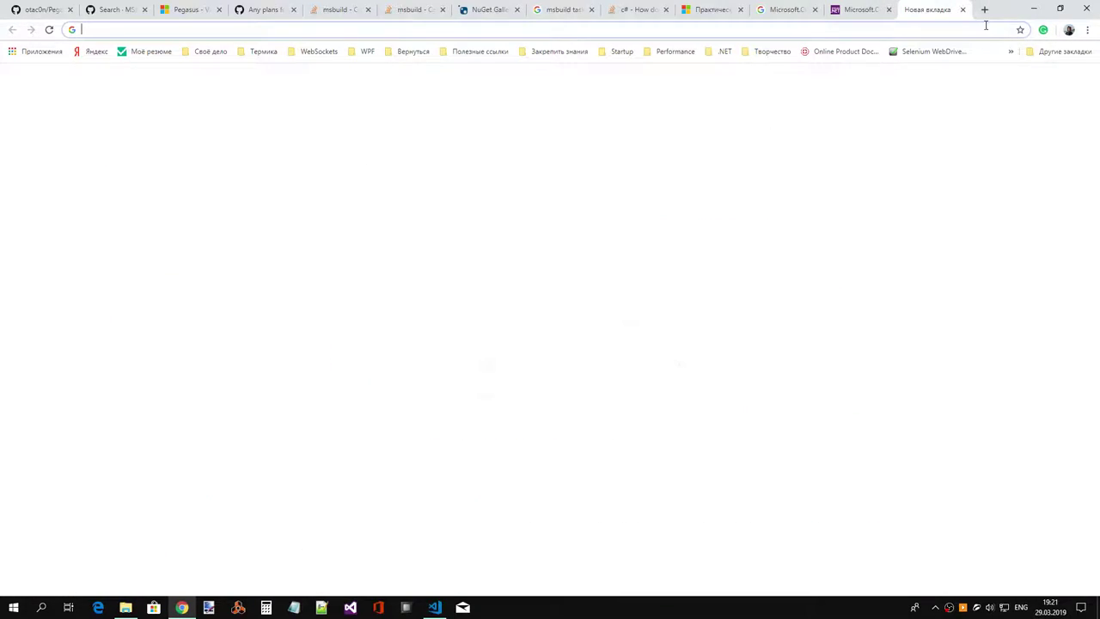
{"action": "type", "text": "run "}
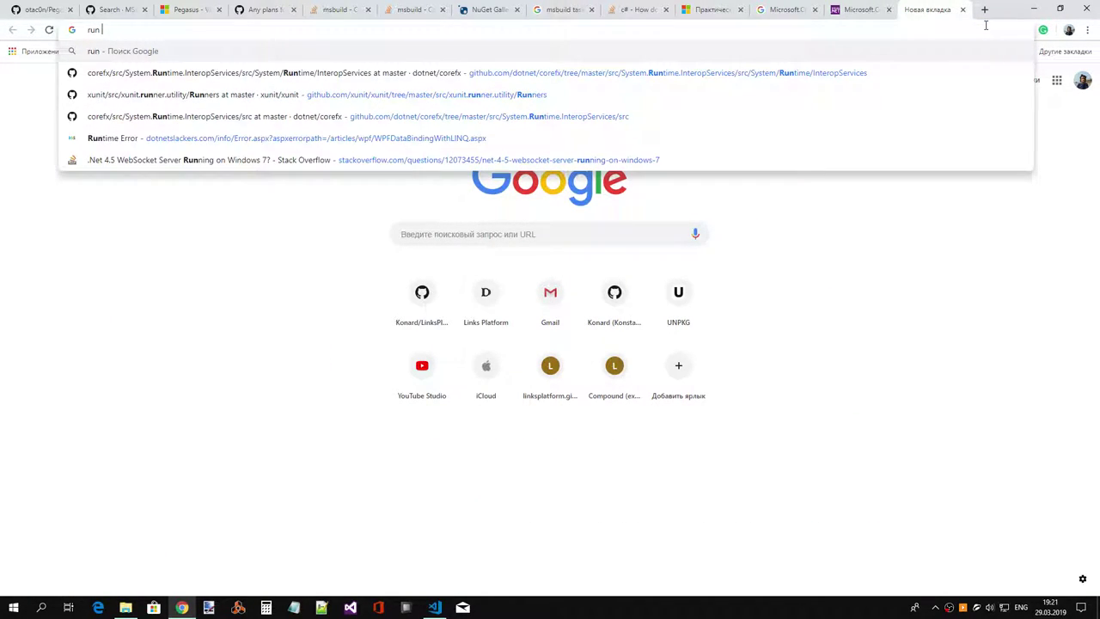
{"action": "type", "text": "msbuild "}
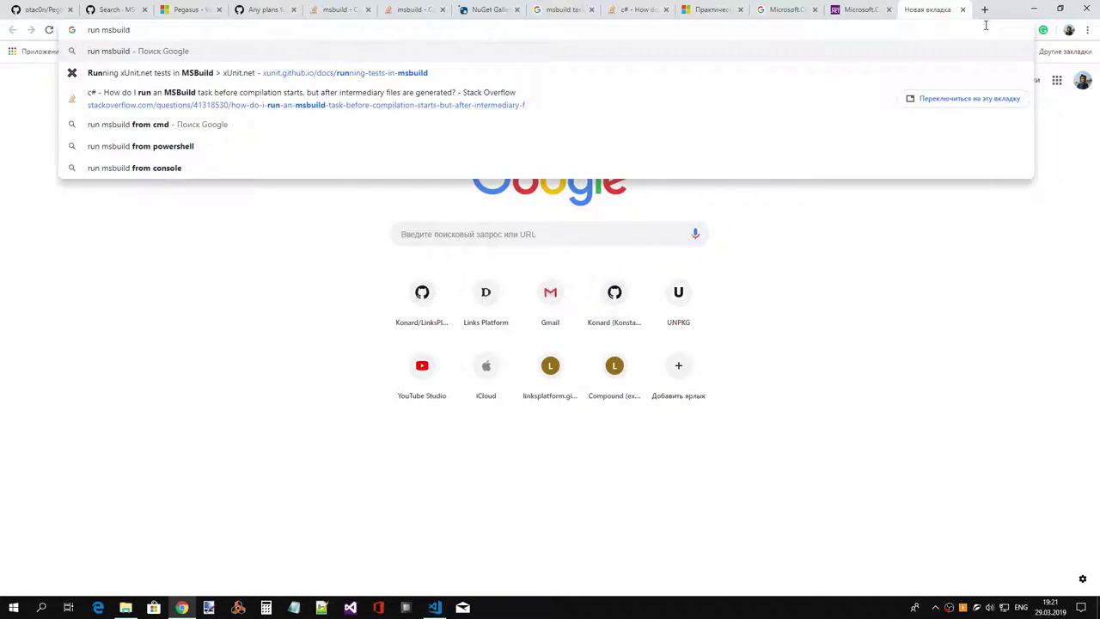
{"action": "type", "text": "task b"}
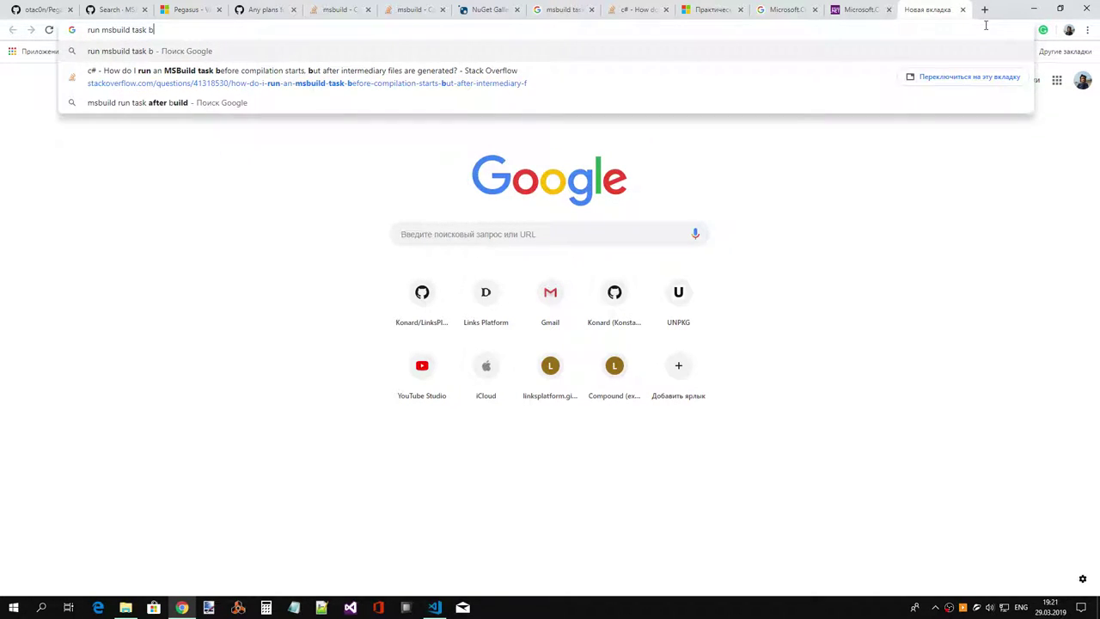
{"action": "type", "text": "efore"}
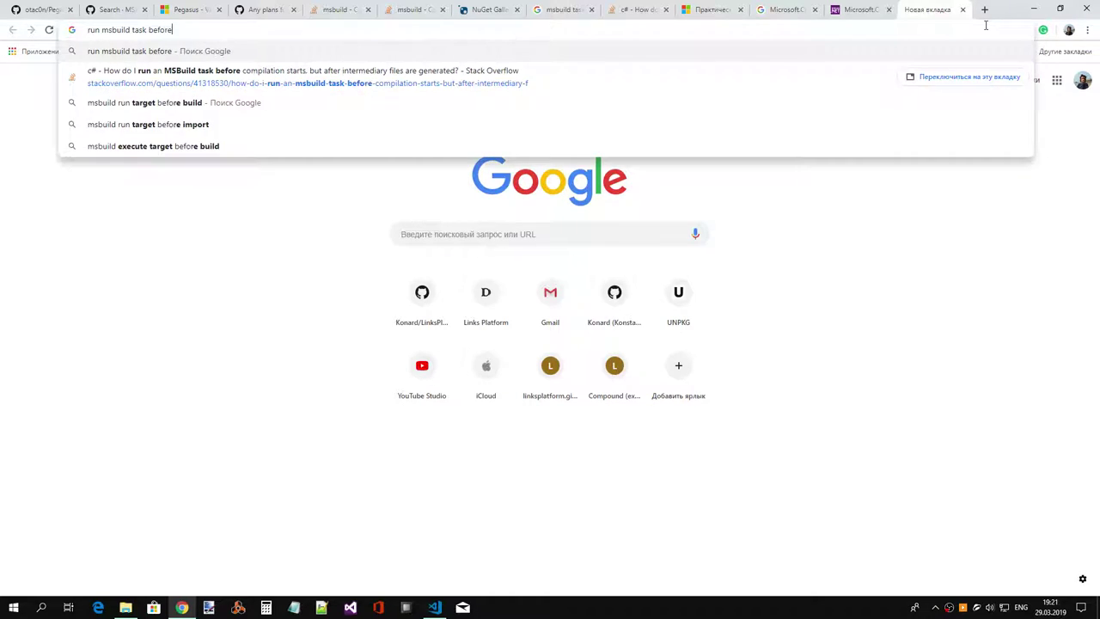
{"action": "type", "text": " any other"}
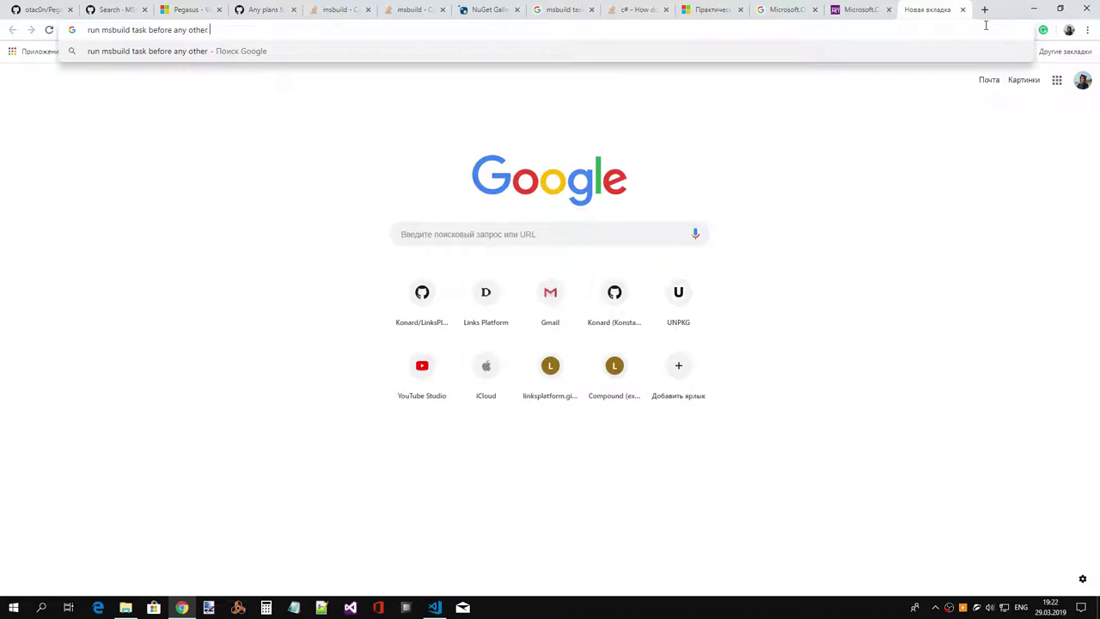
{"action": "type", "text": " fi"}
{"action": "type", "text": "le is"}
{"action": "type", "text": " b"}
{"action": "type", "text": "uild"}
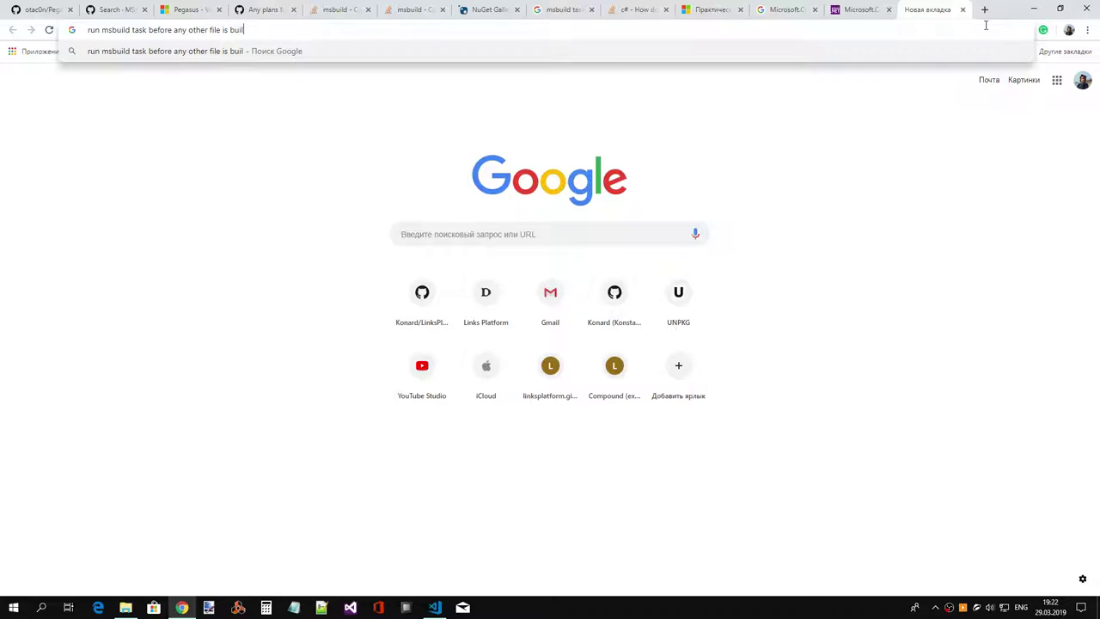
{"action": "key", "text": "Return"}
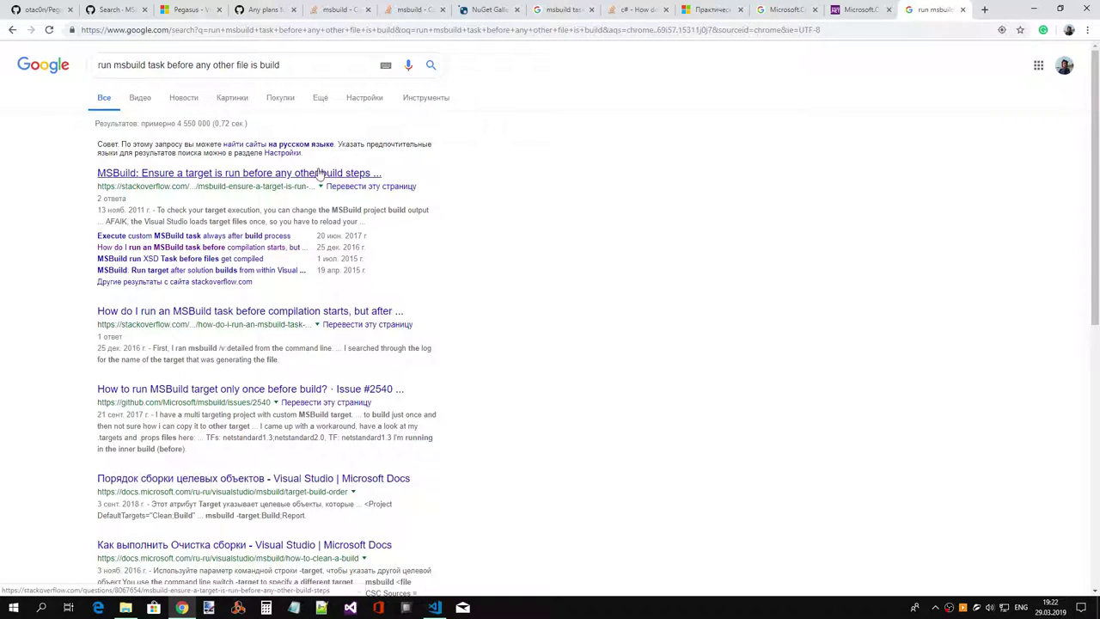
{"action": "right_click", "coordinate": [324, 177]}
Open the first Stack Overflow result in its own tab and read through the answers
{"action": "left_click", "coordinate": [386, 187]}
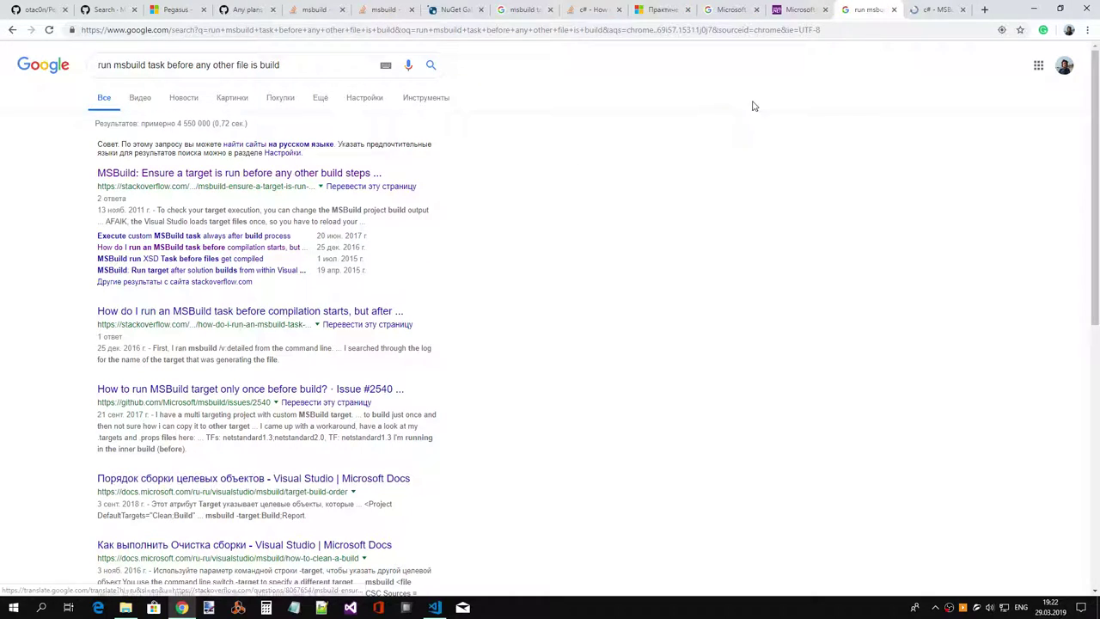
{"action": "left_click", "coordinate": [935, 12]}
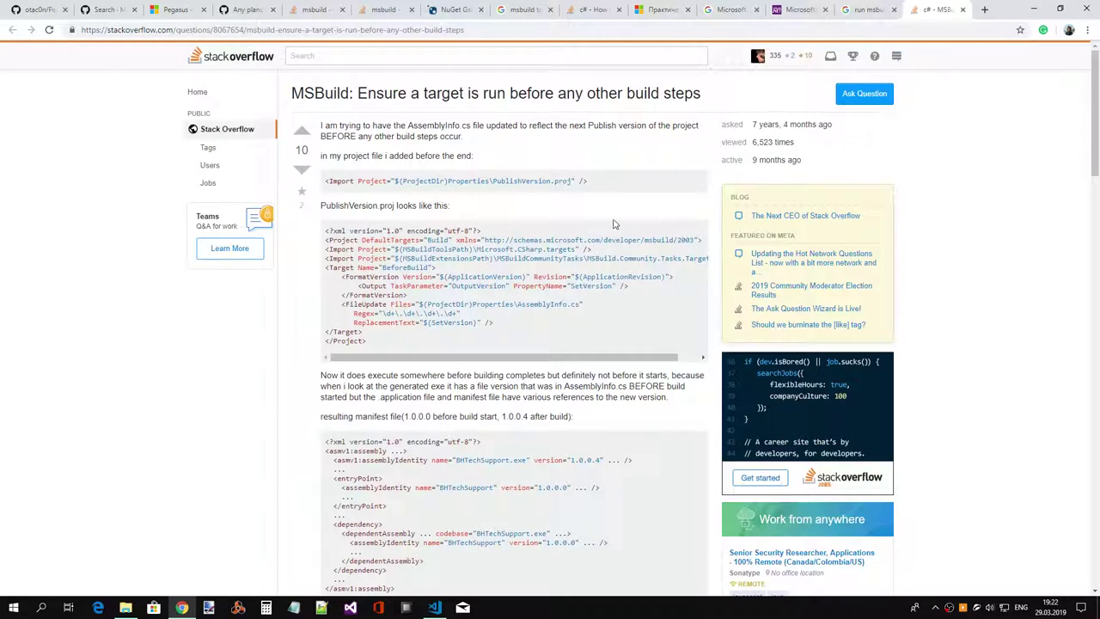
{"action": "scroll", "coordinate": [626, 221], "scroll_direction": "down", "scroll_amount": 3}
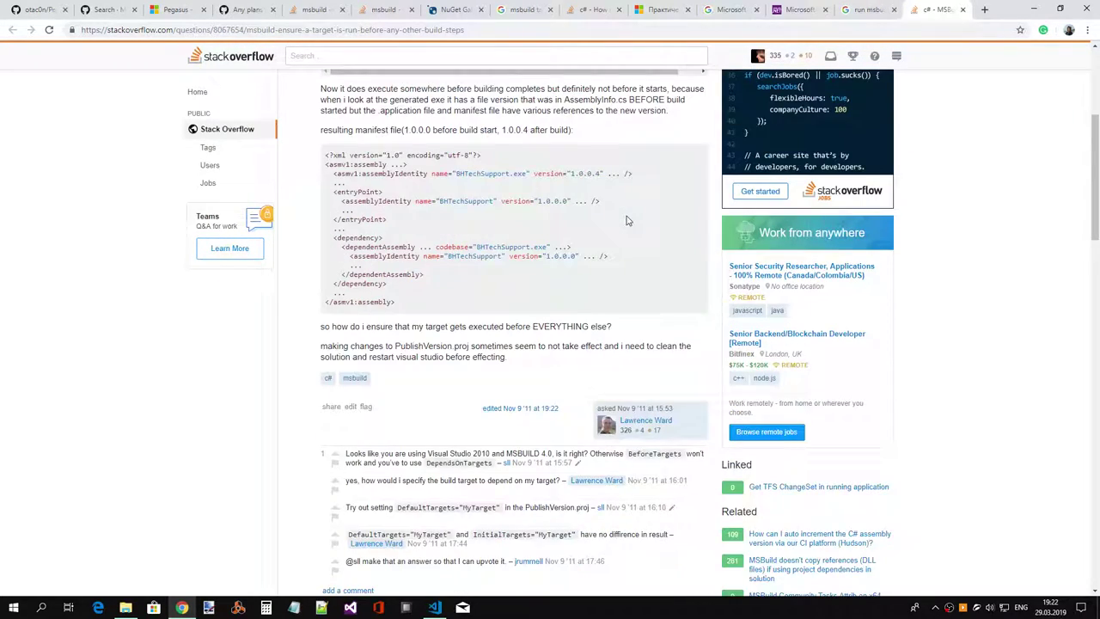
{"action": "scroll", "coordinate": [627, 221], "scroll_direction": "down", "scroll_amount": 3}
{"action": "scroll", "coordinate": [627, 221], "scroll_direction": "down", "scroll_amount": 2}
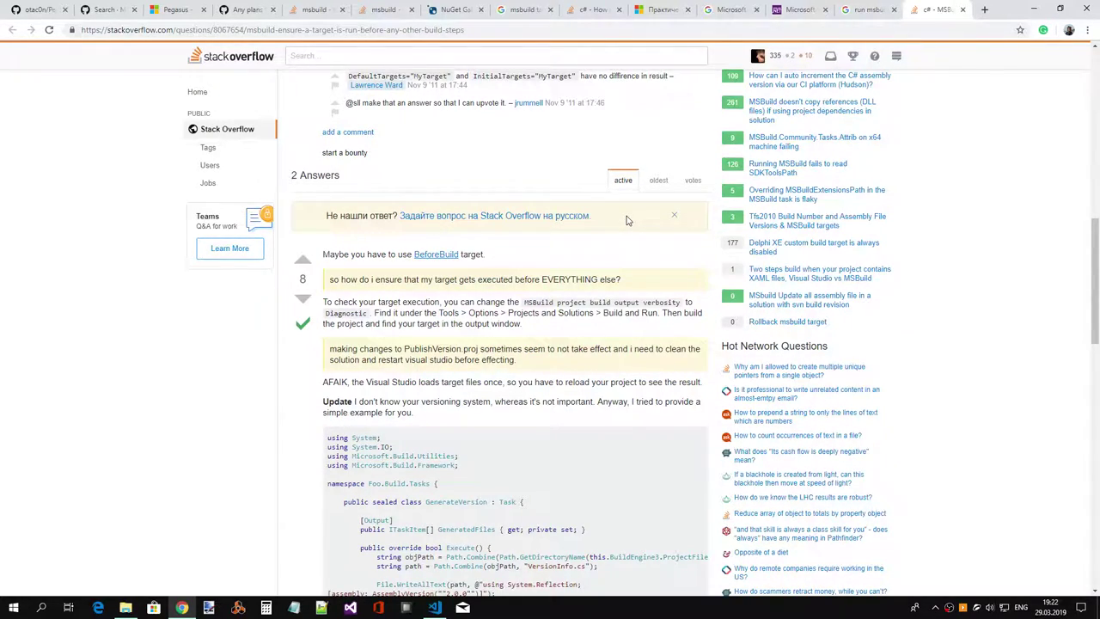
{"action": "scroll", "coordinate": [627, 221], "scroll_direction": "down", "scroll_amount": 2}
{"action": "scroll", "coordinate": [627, 221], "scroll_direction": "up", "scroll_amount": 1}
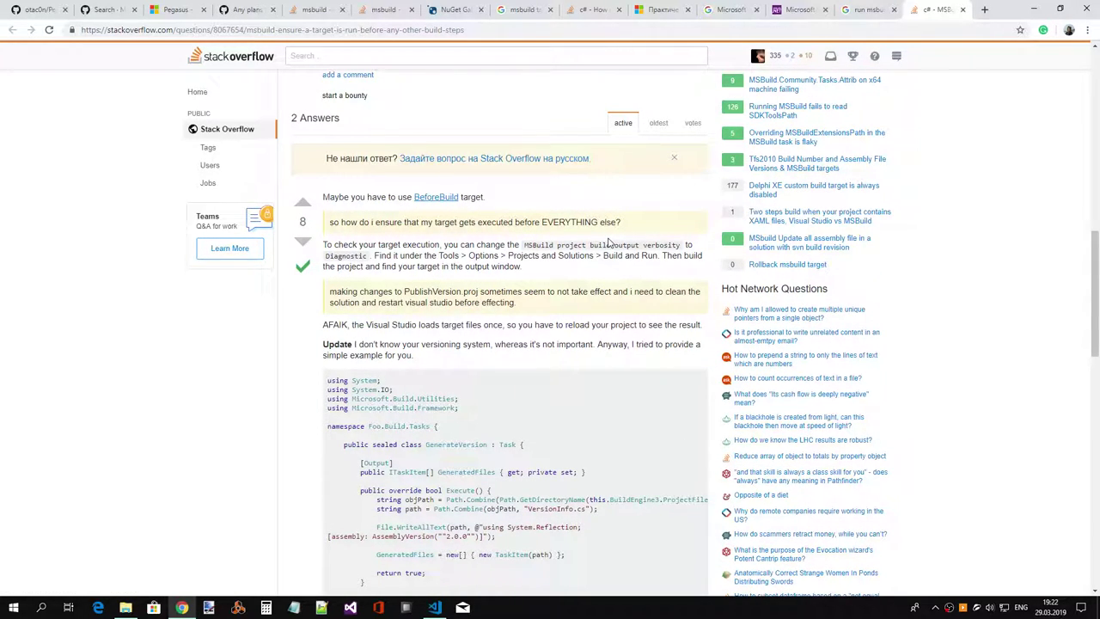
{"action": "scroll", "coordinate": [609, 243], "scroll_direction": "down", "scroll_amount": 1}
{"action": "scroll", "coordinate": [608, 244], "scroll_direction": "down", "scroll_amount": 2}
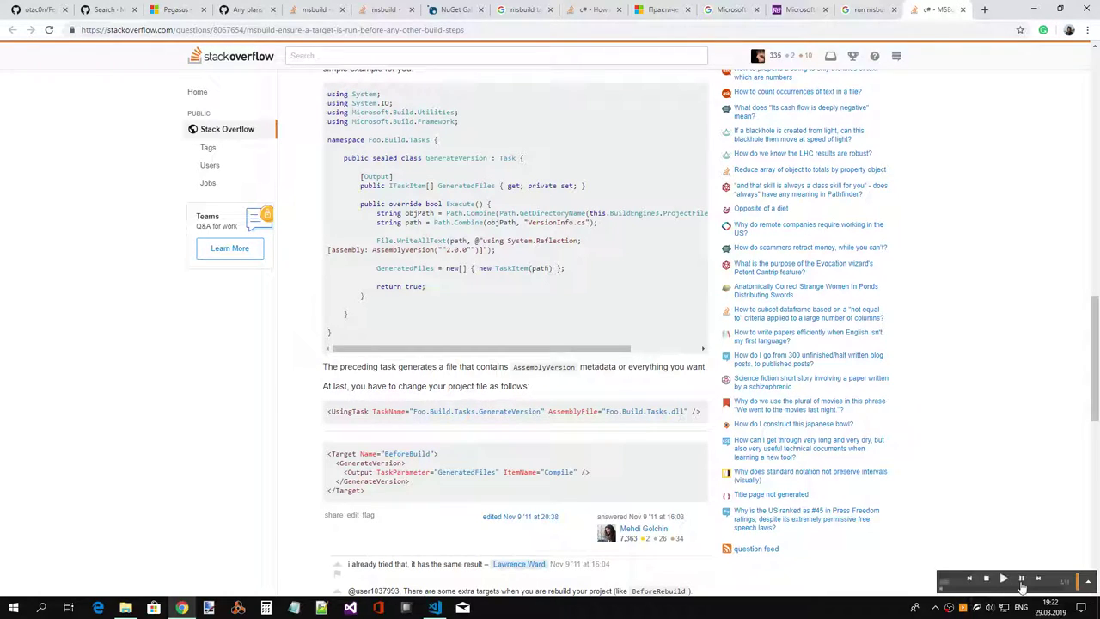
{"action": "scroll", "coordinate": [617, 428], "scroll_direction": "down", "scroll_amount": 4}
{"action": "scroll", "coordinate": [617, 428], "scroll_direction": "down", "scroll_amount": 3}
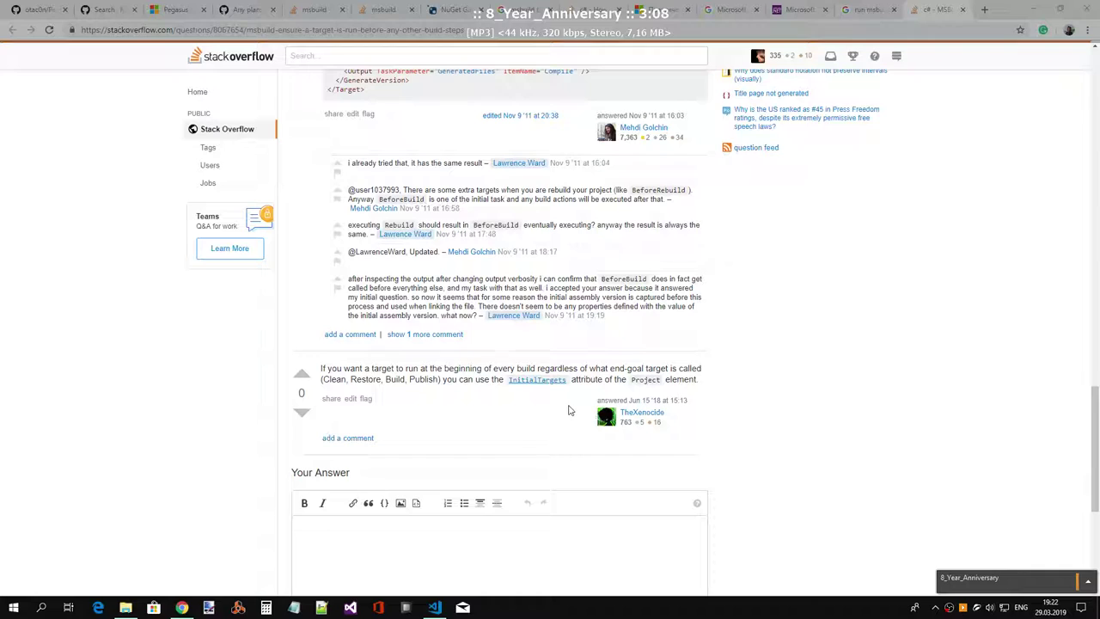
Highlight the InitialTargets recommendation and open its documentation link in a new tab
{"action": "left_click_drag", "start_coordinate": [332, 369], "coordinate": [697, 368]}
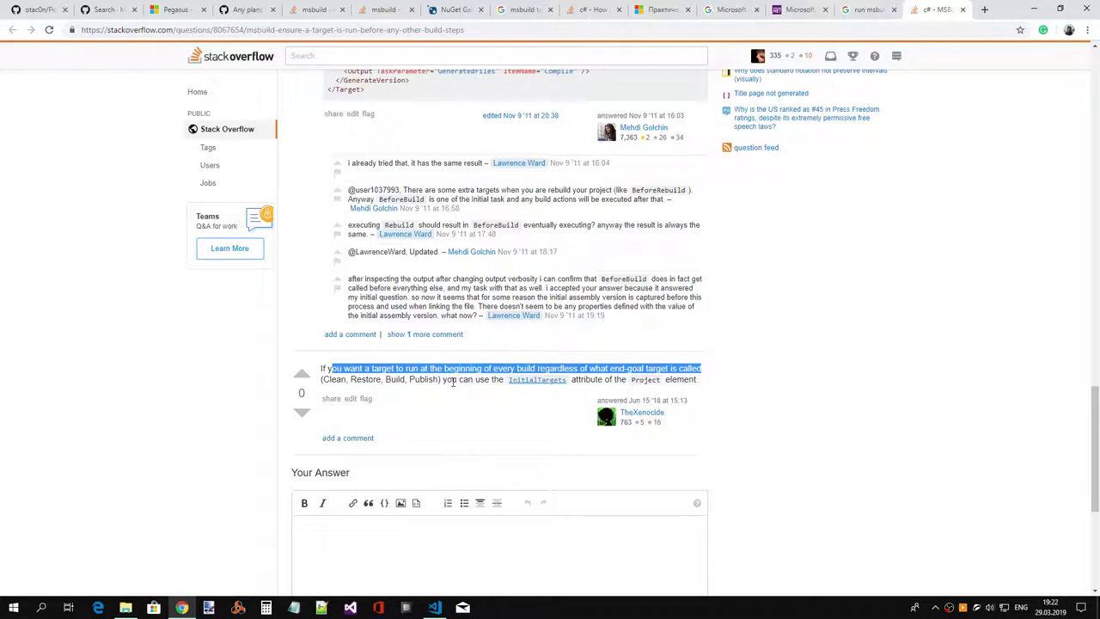
{"action": "left_click_drag", "start_coordinate": [453, 383], "coordinate": [625, 372]}
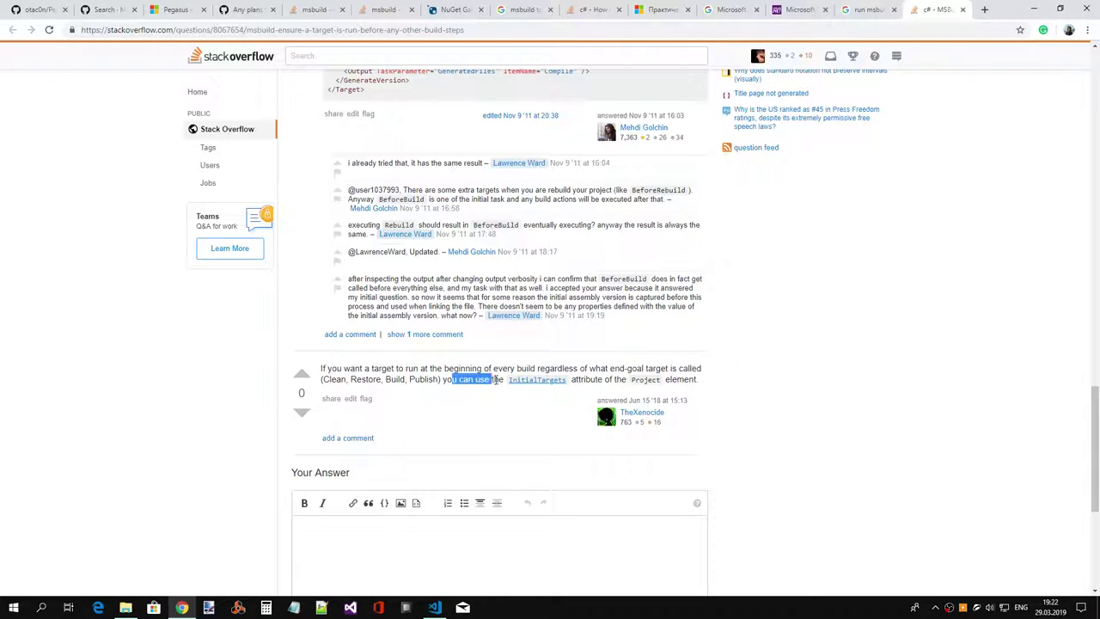
{"action": "left_click", "coordinate": [625, 373]}
{"action": "right_click", "coordinate": [554, 385]}
{"action": "left_click", "coordinate": [593, 390]}
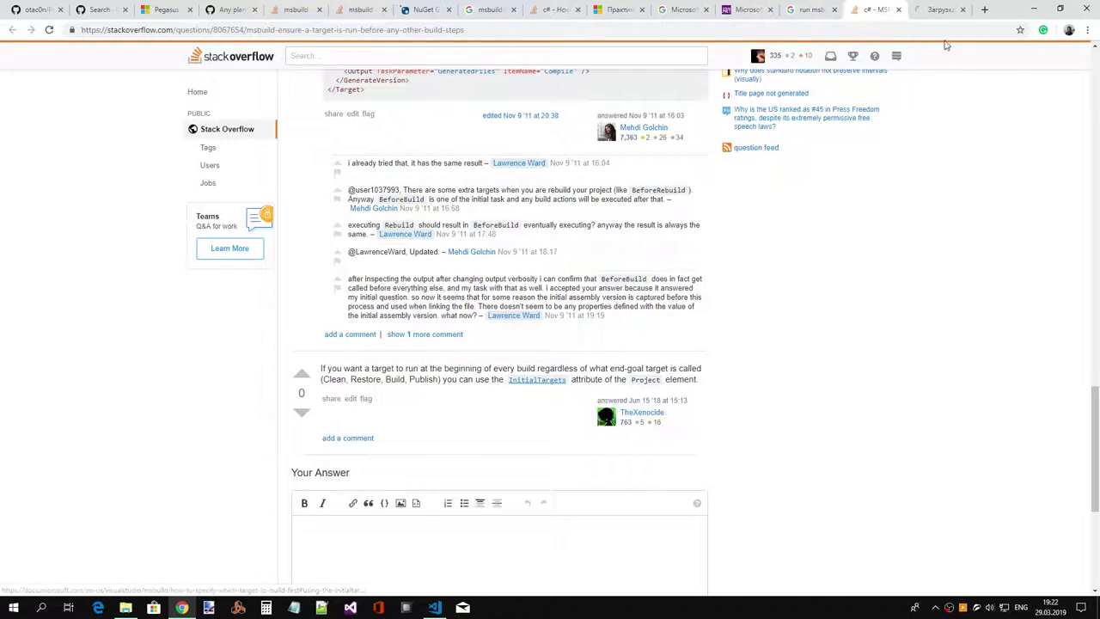
Skim the InitialTargets docs, selecting InitialTargets in the Project example, then return to VS Code
{"action": "left_click", "coordinate": [937, 9]}
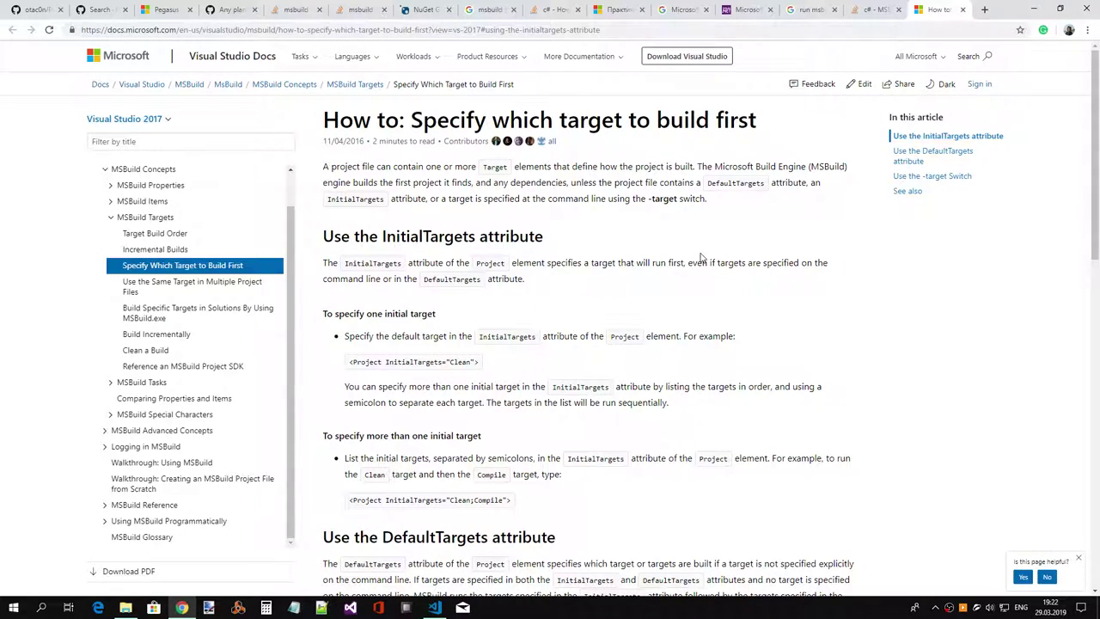
{"action": "scroll", "coordinate": [700, 258], "scroll_direction": "down", "scroll_amount": 3}
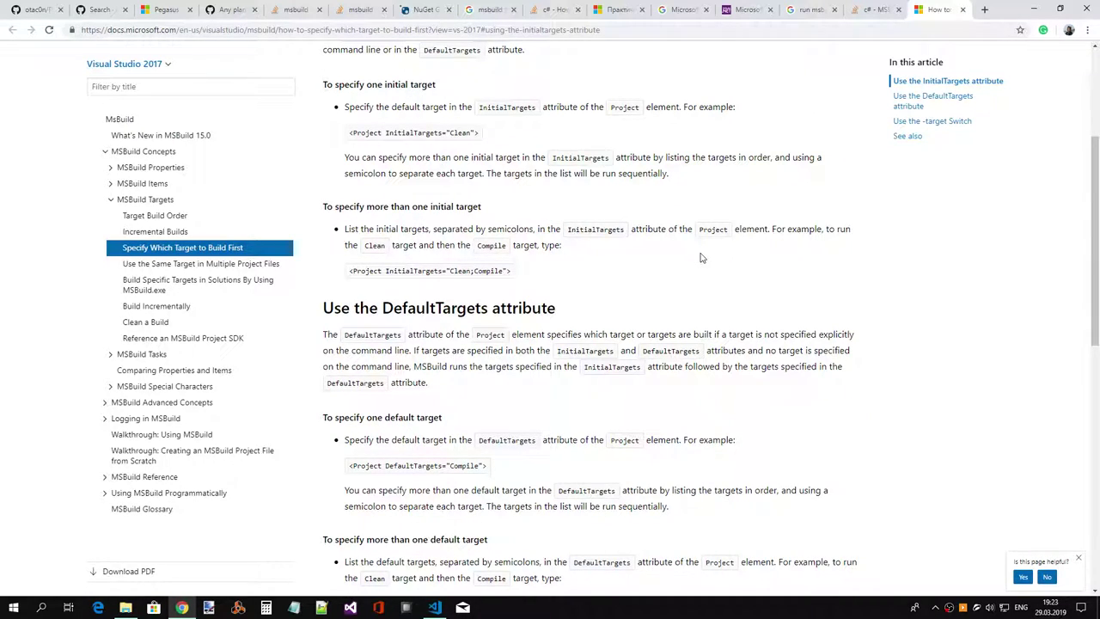
{"action": "scroll", "coordinate": [700, 258], "scroll_direction": "up", "scroll_amount": 3}
{"action": "double_click", "coordinate": [417, 361]}
{"action": "key", "text": "ctrl+c"}
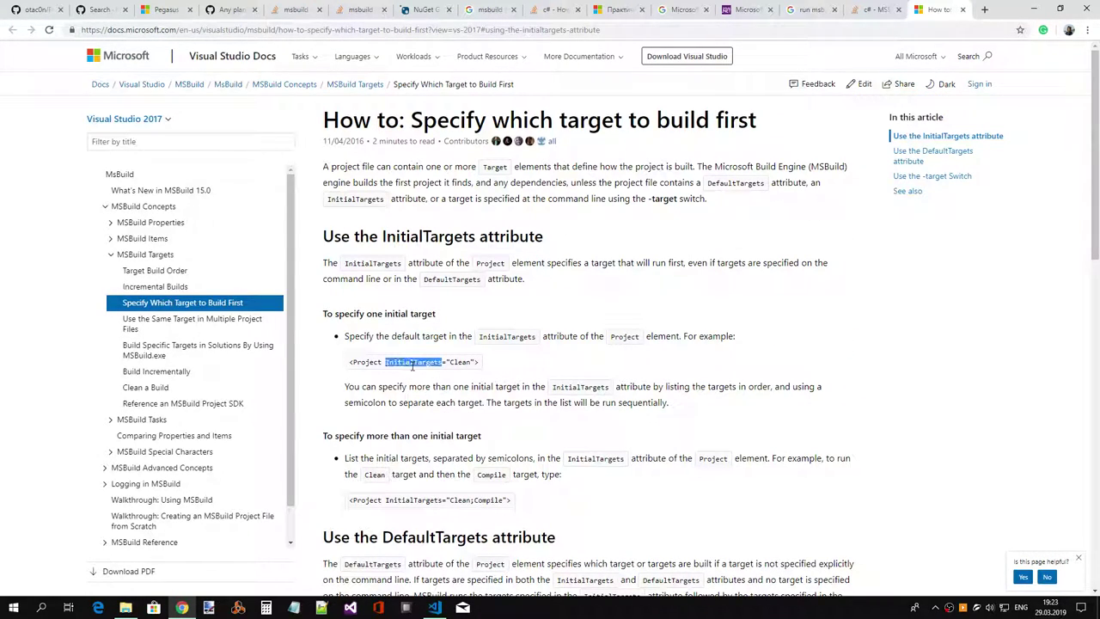
{"action": "key", "text": "alt+Tab"}
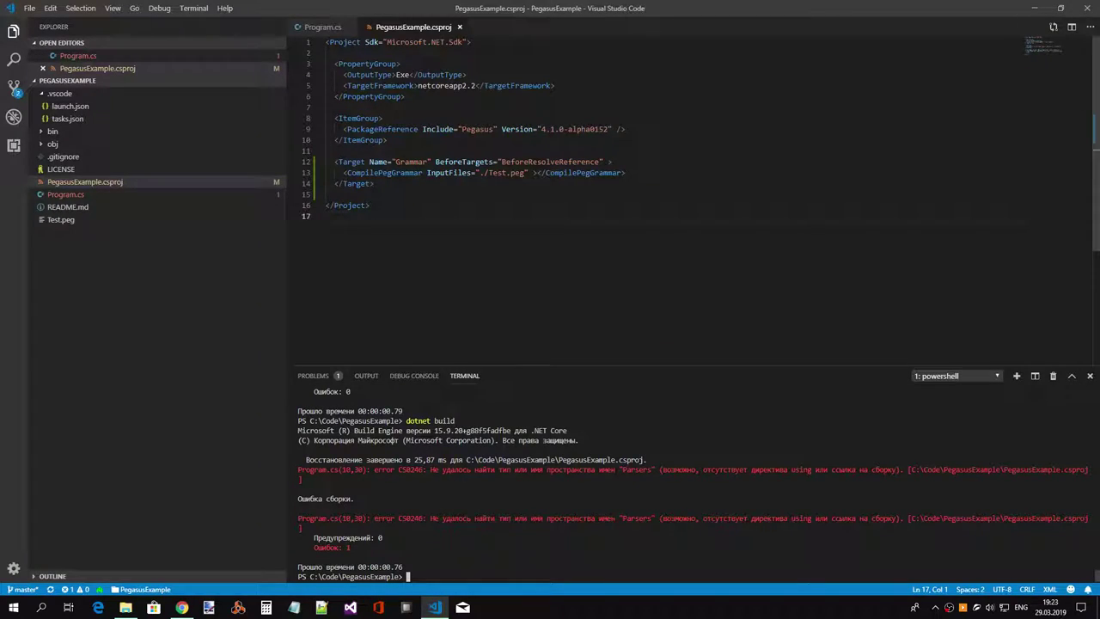
Change the Grammar target to InitialTargets, with value Build then Compile, and save
{"action": "double_click", "coordinate": [464, 161]}
{"action": "key", "text": "ctrl+v"}
{"action": "double_click", "coordinate": [554, 161]}
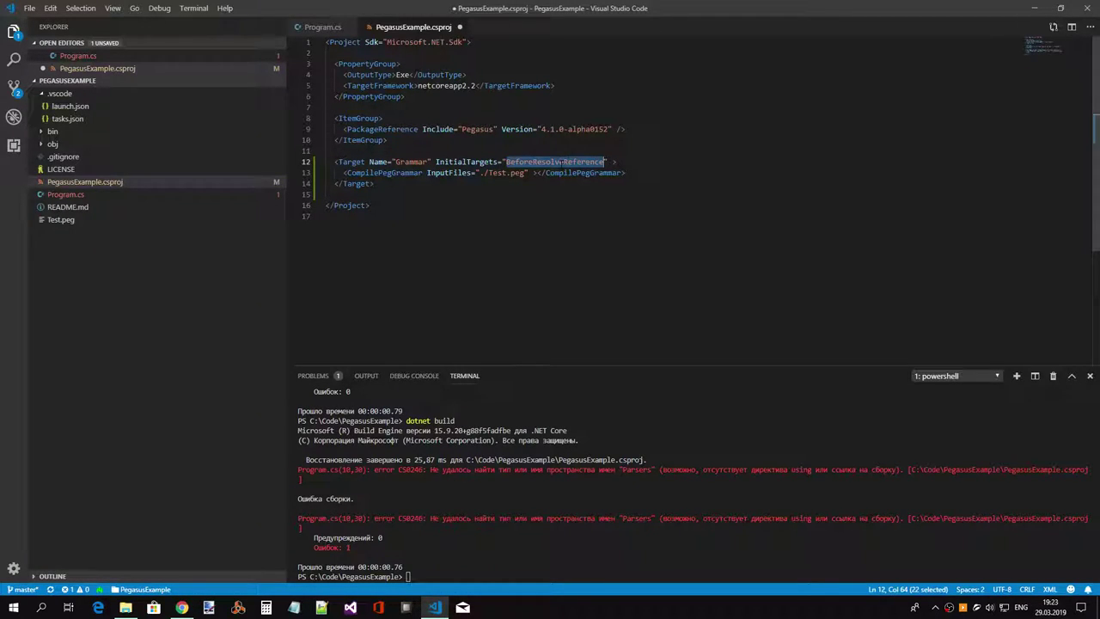
{"action": "key", "text": "BackSpace"}
{"action": "type", "text": "Build"}
{"action": "key", "text": "ctrl+s"}
{"action": "left_click", "coordinate": [327, 216]}
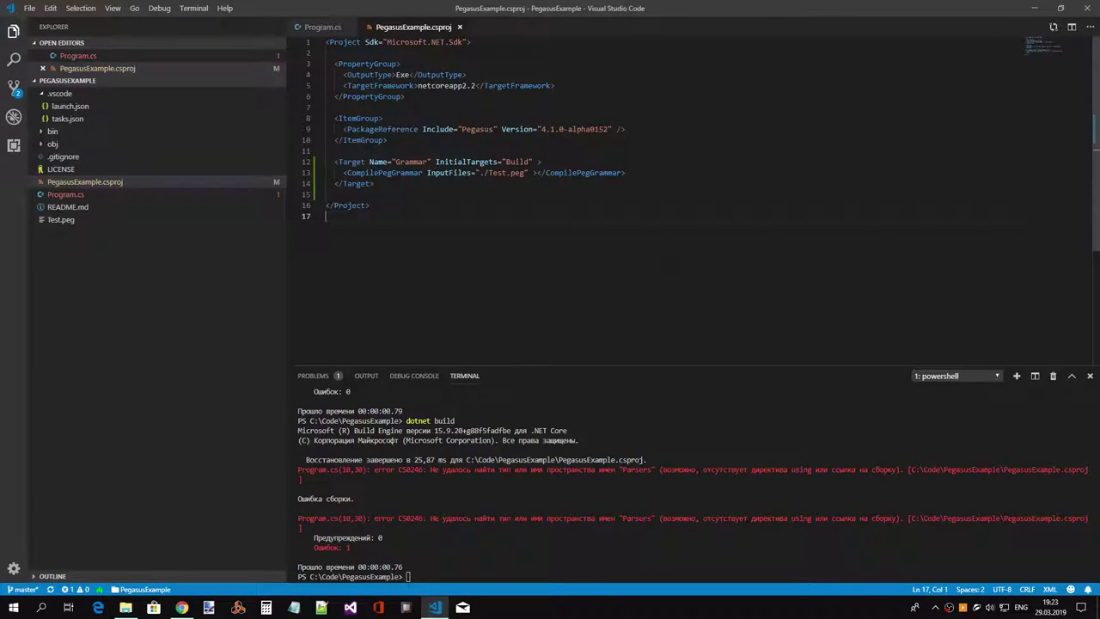
{"action": "double_click", "coordinate": [518, 162]}
{"action": "type", "text": "Comp"}
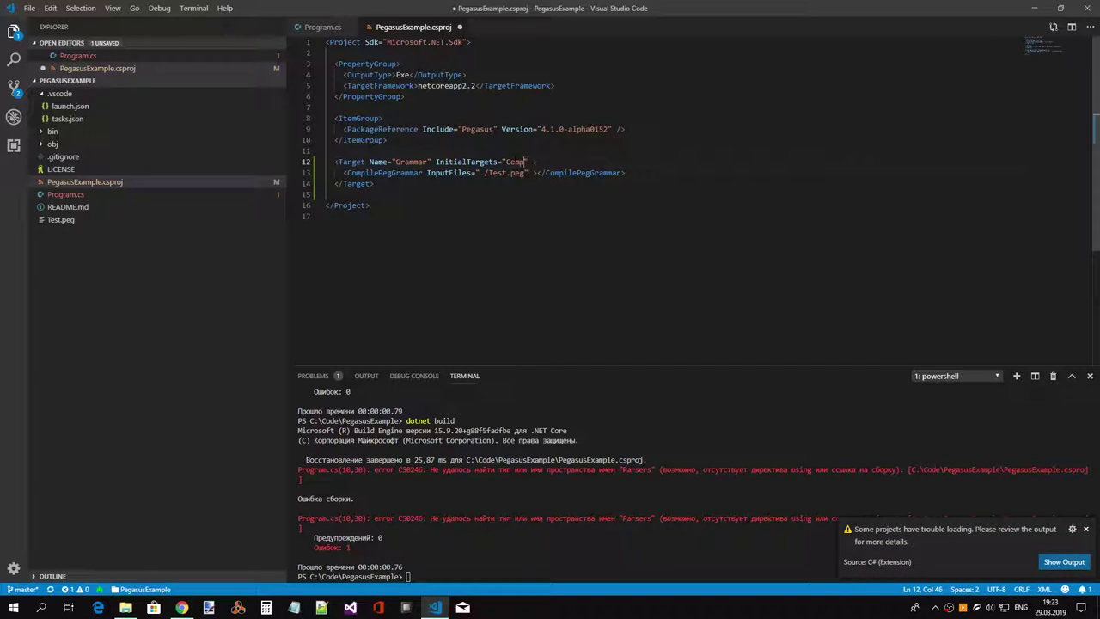
{"action": "type", "text": "li"}
{"action": "key", "text": "ctrl+s"}
Rerun dotnet build in the terminal, which rejects InitialTargets with error MSB4066
{"action": "key", "text": "ctrl+End"}
{"action": "left_click", "coordinate": [571, 509]}
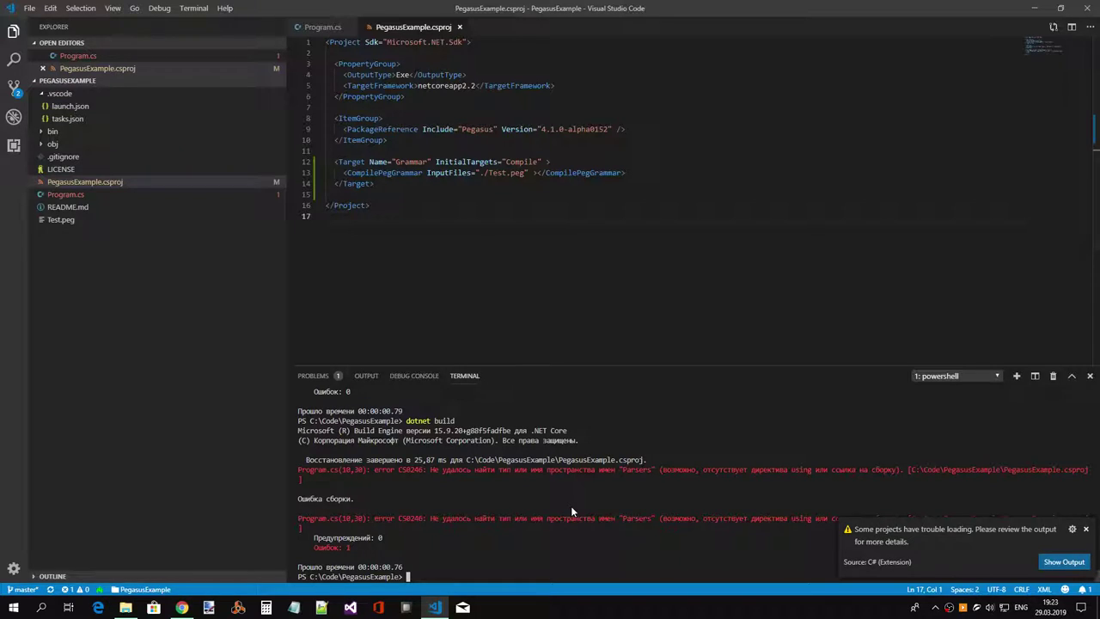
{"action": "key", "text": "Up"}
{"action": "key", "text": "Return"}
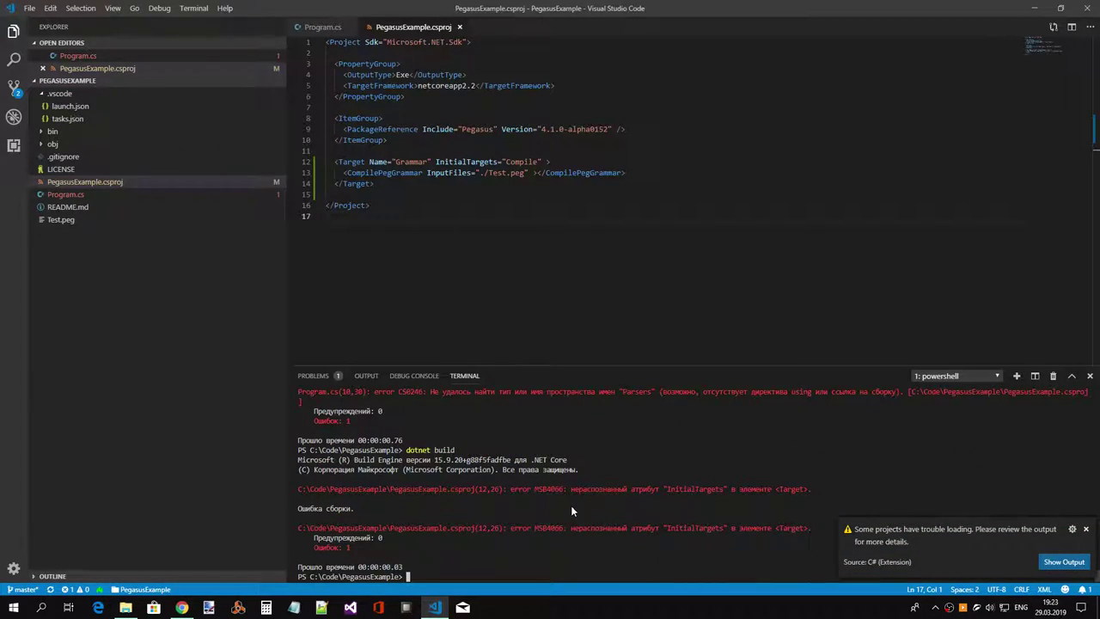
{"action": "left_click", "coordinate": [1086, 529]}
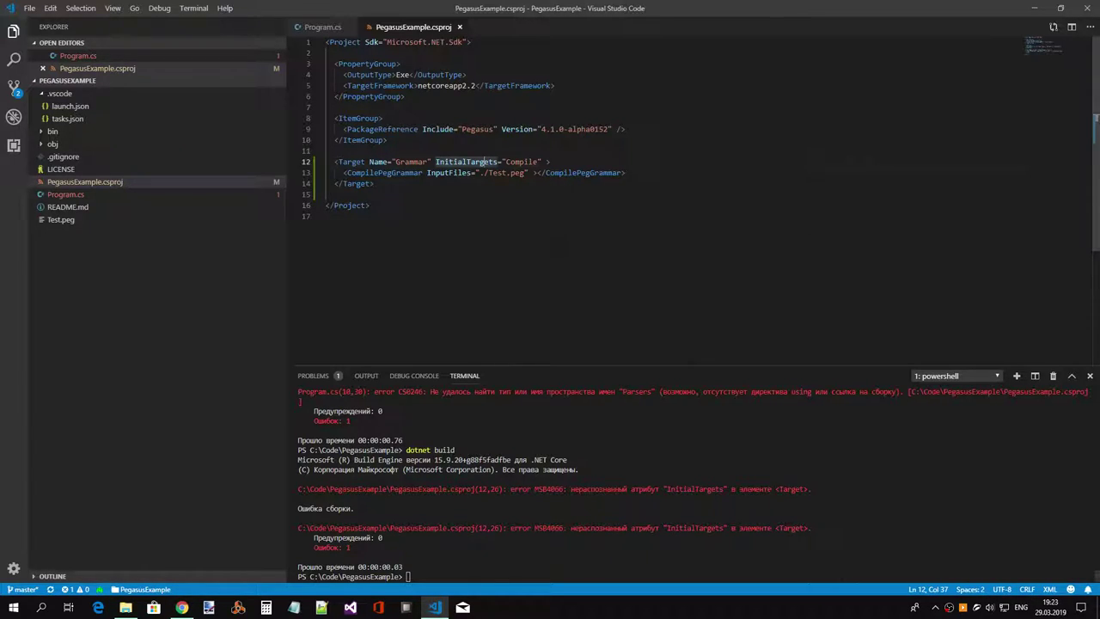
Undo line 12 back to BeforeTargets="BeforeResolveReference" and save the project file
{"action": "double_click", "coordinate": [521, 161]}
{"action": "type", "text": "Compli"}
{"action": "key", "text": "ctrl+z"}
{"action": "key", "text": "ctrl+z"}
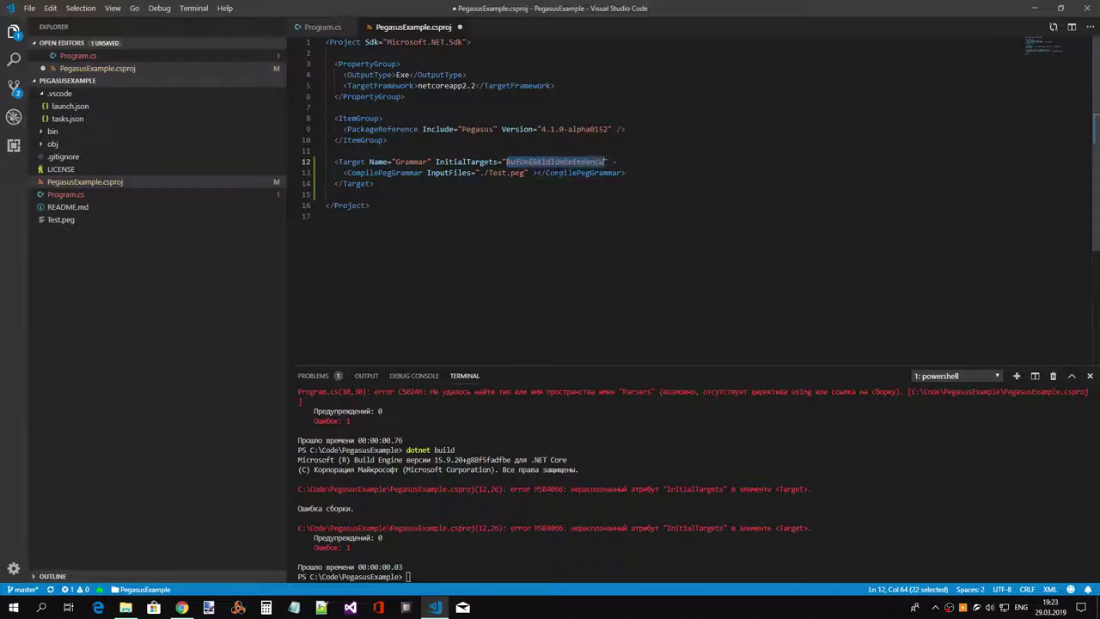
{"action": "key", "text": "ctrl+z"}
{"action": "left_click", "coordinate": [602, 194]}
{"action": "key", "text": "ctrl+s"}
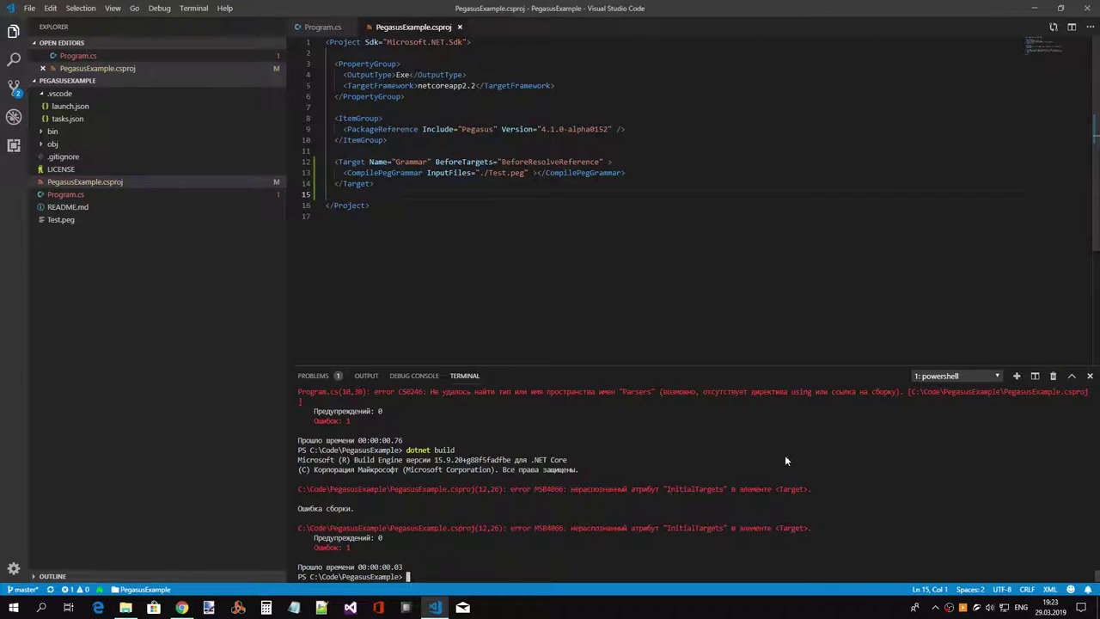
{"action": "left_click", "coordinate": [788, 456]}
Rebuild, then change the Grammar target's BeforeTargets value to BeforeCompile and save
{"action": "key", "text": "Up"}
{"action": "key", "text": "Return"}
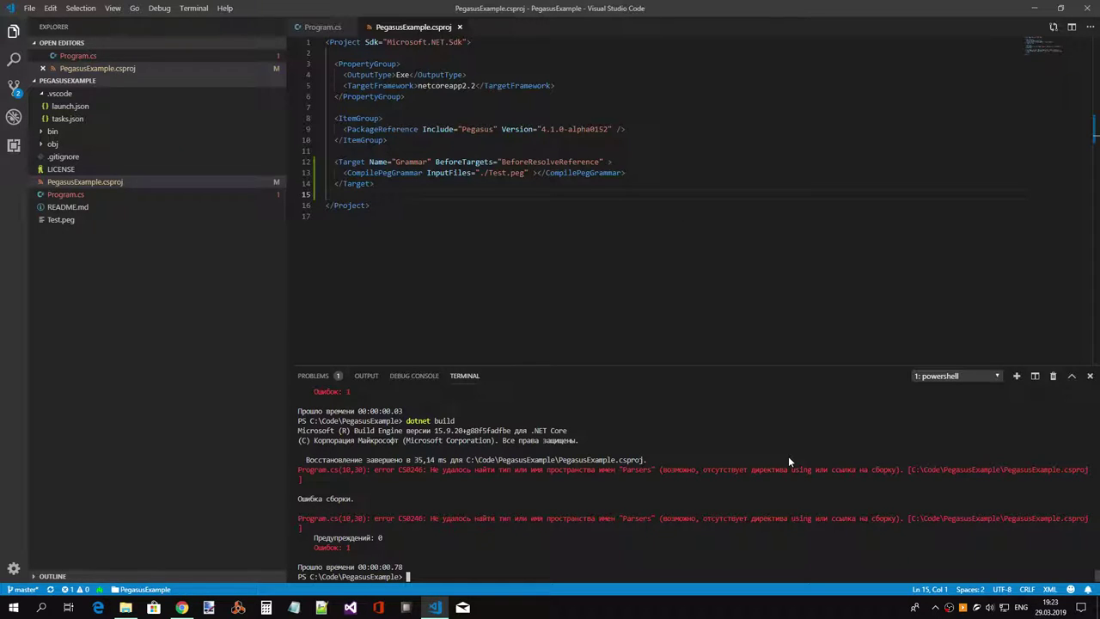
{"action": "left_click", "coordinate": [547, 162]}
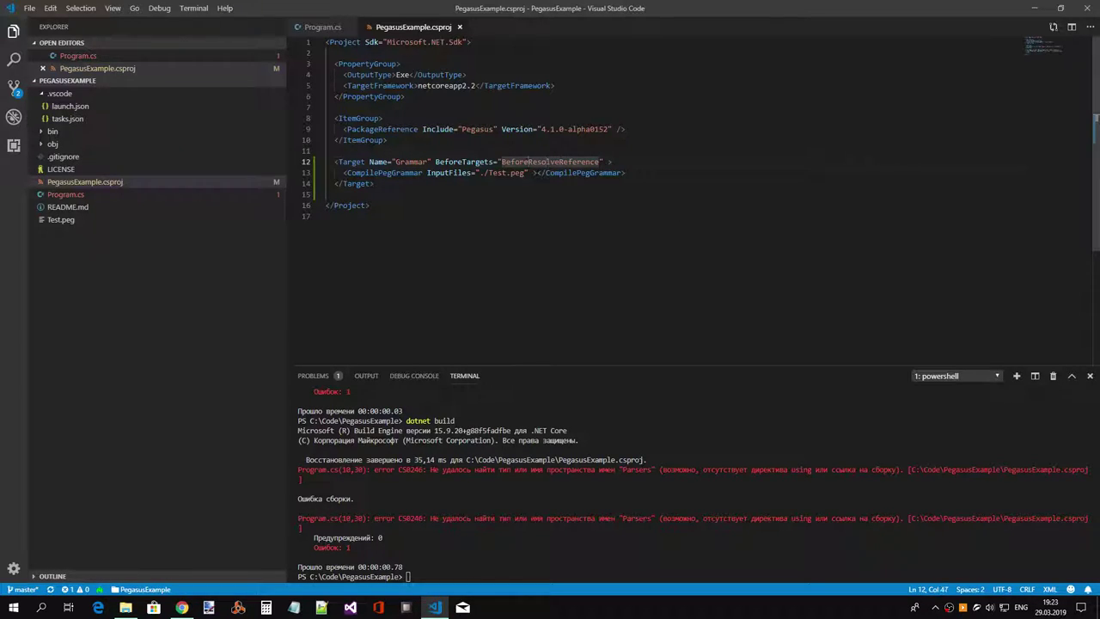
{"action": "left_click_drag", "start_coordinate": [528, 162], "coordinate": [597, 161]}
{"action": "type", "text": "C"}
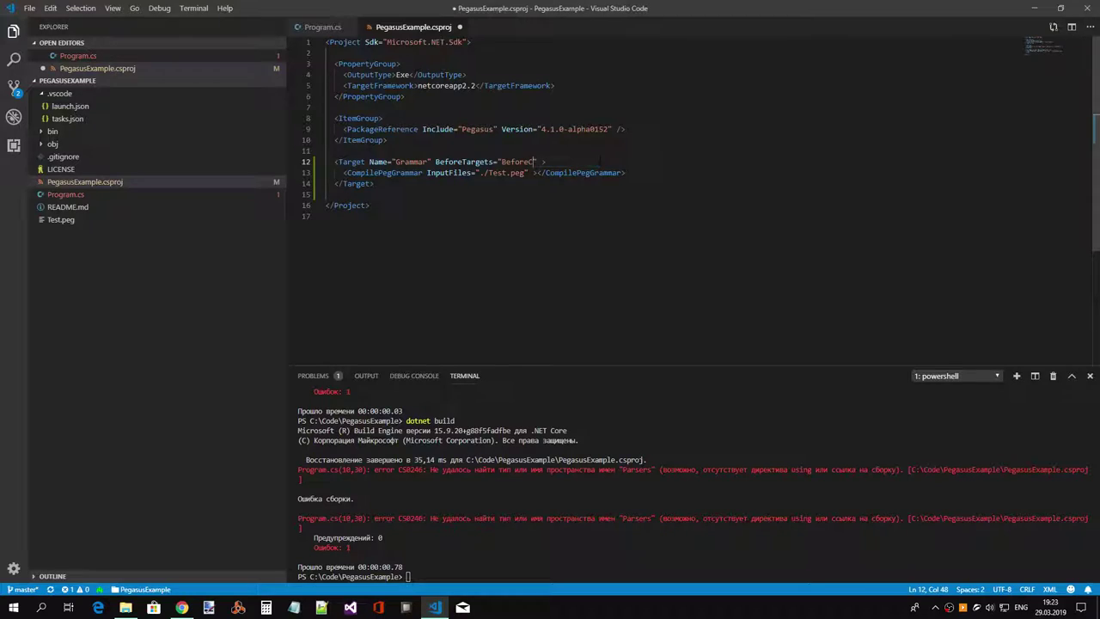
{"action": "type", "text": "ompile"}
{"action": "key", "text": "ctrl+s"}
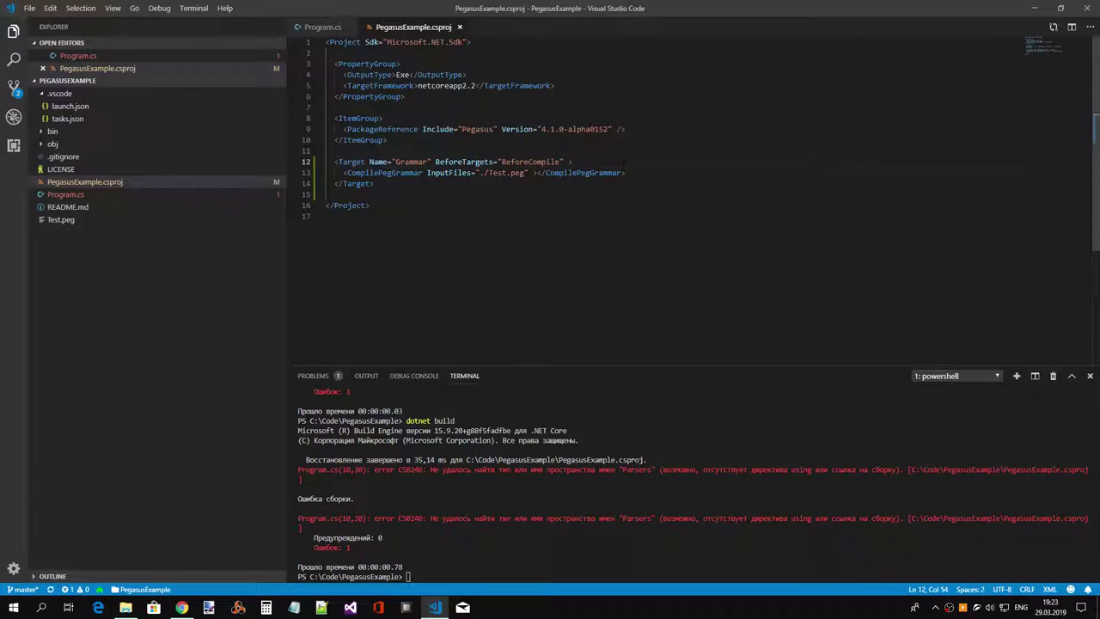
Check and close the generated Test.peg.g.cs, rerun dotnet build, then go back to the browser
{"action": "left_click", "coordinate": [623, 554]}
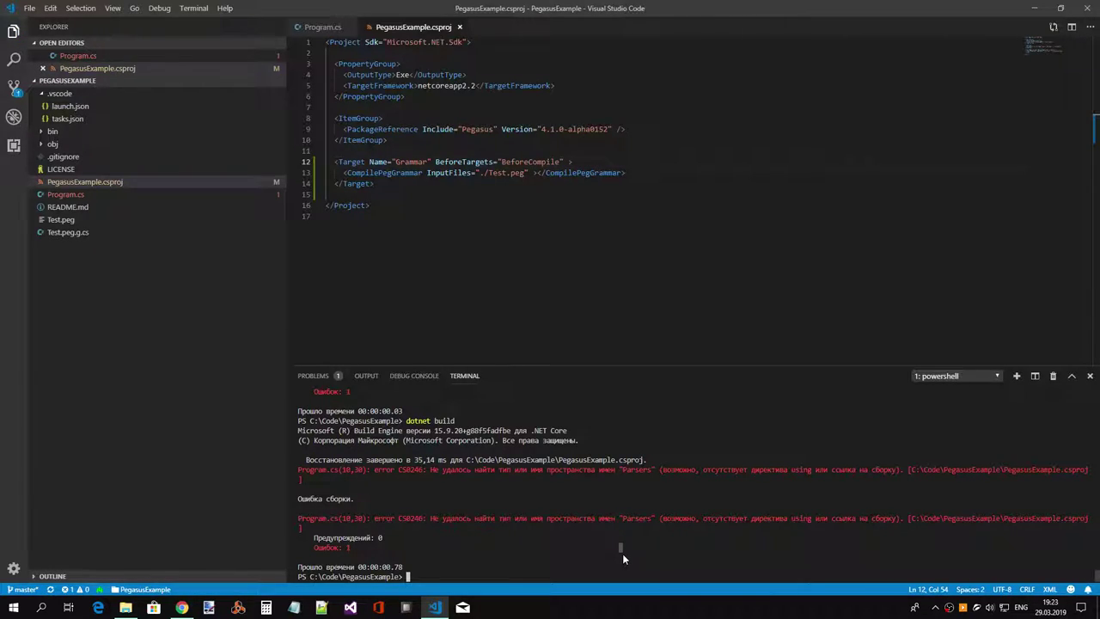
{"action": "left_click", "coordinate": [95, 232]}
{"action": "key", "text": "Delete"}
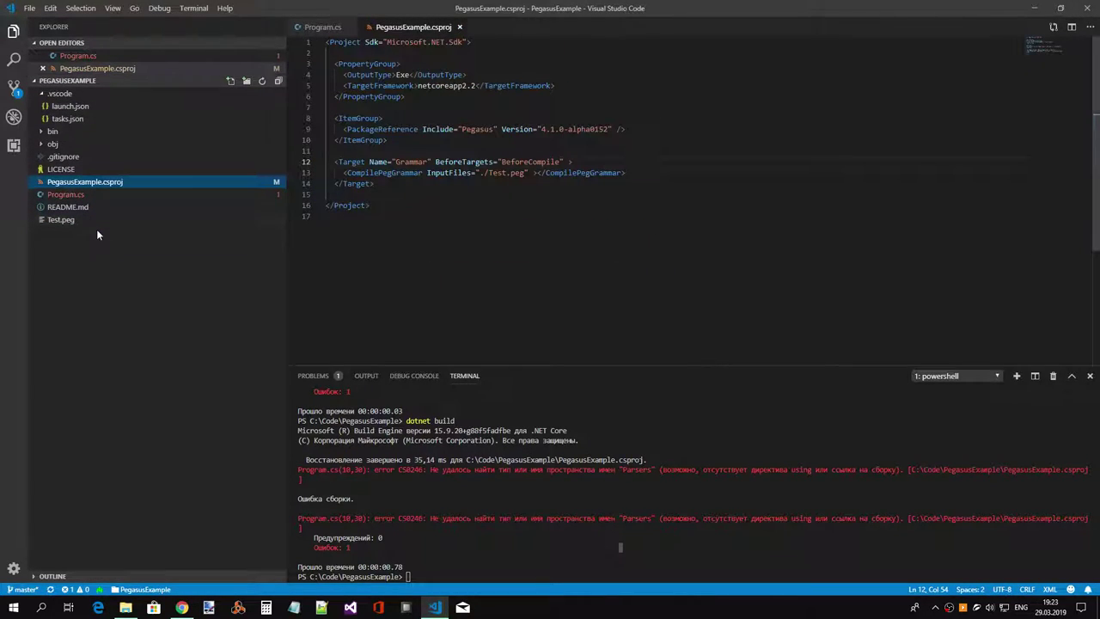
{"action": "left_click", "coordinate": [579, 525]}
{"action": "key", "text": "Up"}
{"action": "key", "text": "Return"}
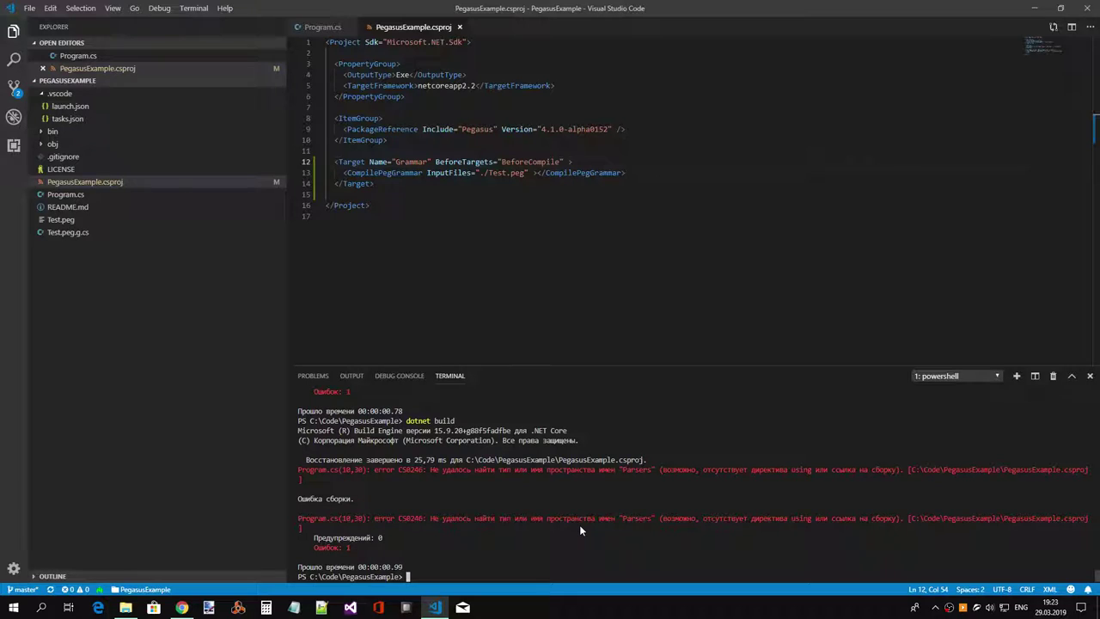
{"action": "key", "text": "alt+Tab"}
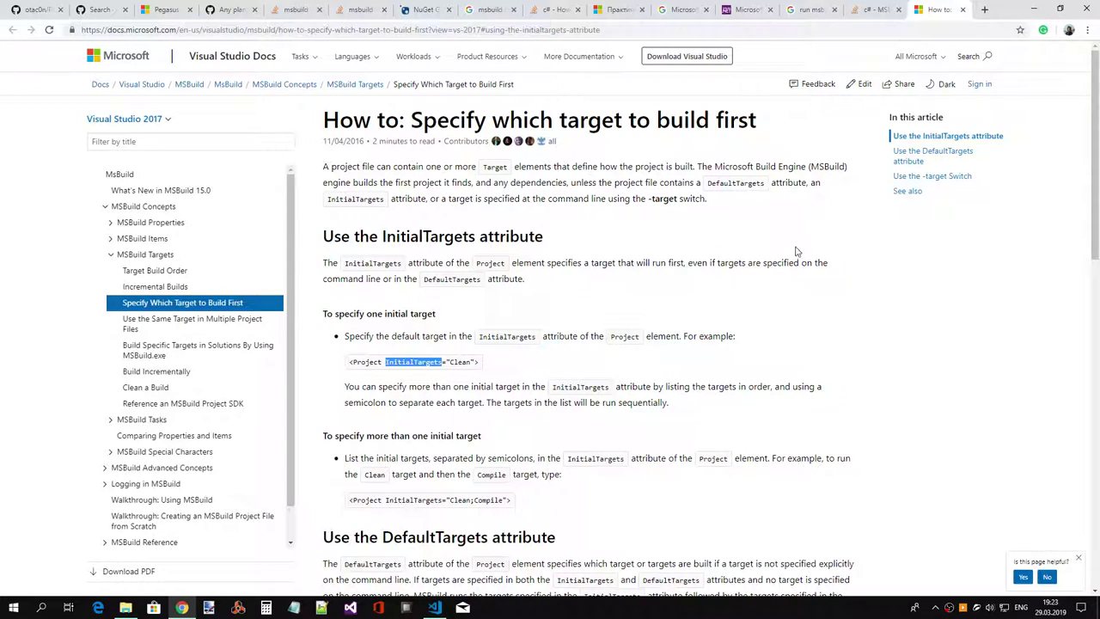
Reread the Stack Overflow answer's comments, including the one about missing properties, then scroll to its code
{"action": "left_click", "coordinate": [873, 10]}
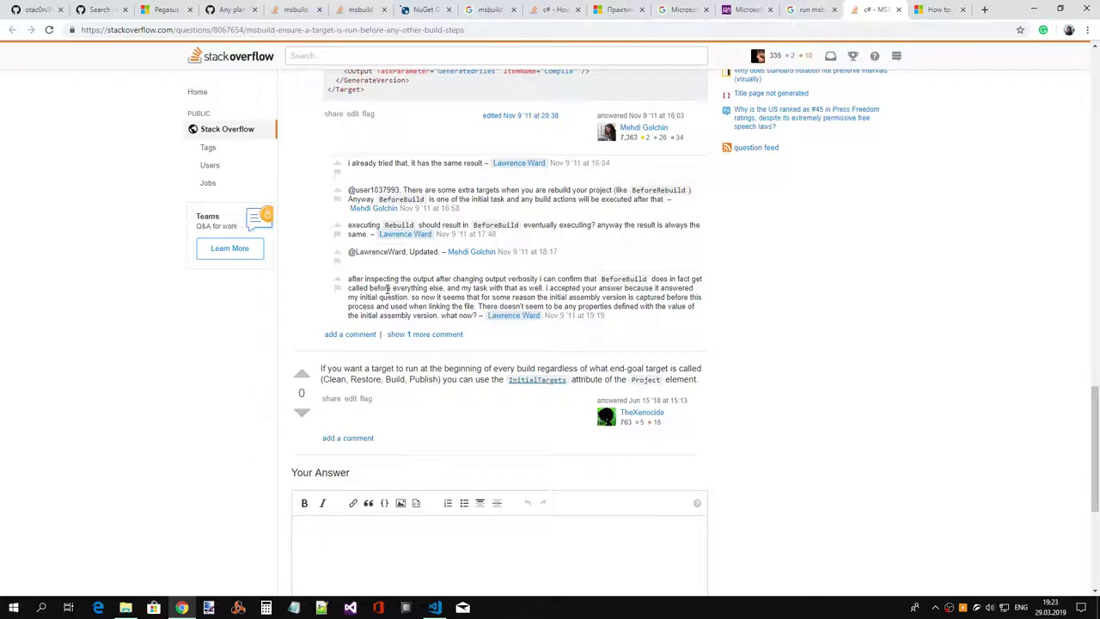
{"action": "left_click_drag", "start_coordinate": [396, 289], "coordinate": [697, 295]}
{"action": "left_click", "coordinate": [572, 290]}
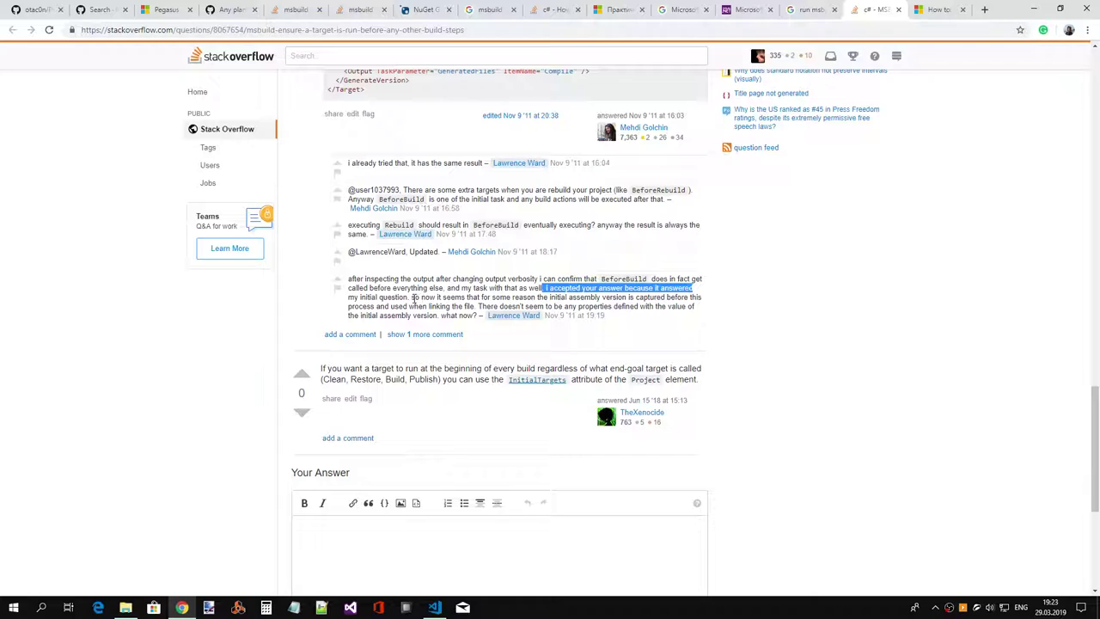
{"action": "mouse_move", "coordinate": [413, 299]}
{"action": "left_mouse_down"}
{"action": "mouse_move", "coordinate": [700, 306]}
{"action": "mouse_move", "coordinate": [348, 298]}
{"action": "left_mouse_up"}
{"action": "left_click", "coordinate": [700, 306]}
{"action": "left_click", "coordinate": [472, 306]}
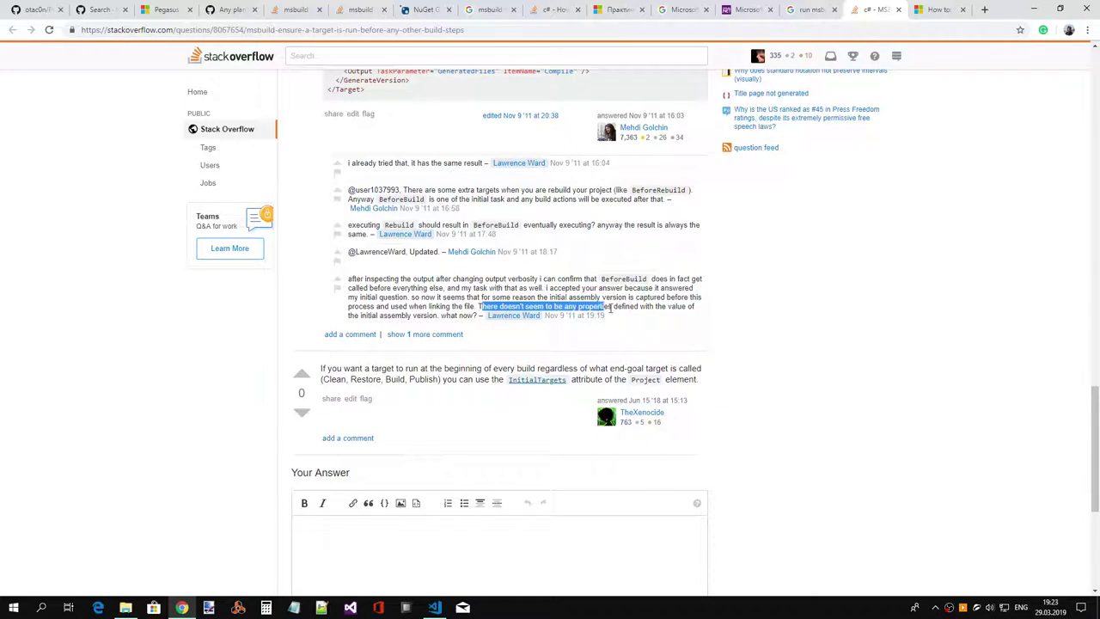
{"action": "left_click_drag", "start_coordinate": [481, 306], "coordinate": [694, 307]}
{"action": "left_click", "coordinate": [710, 312]}
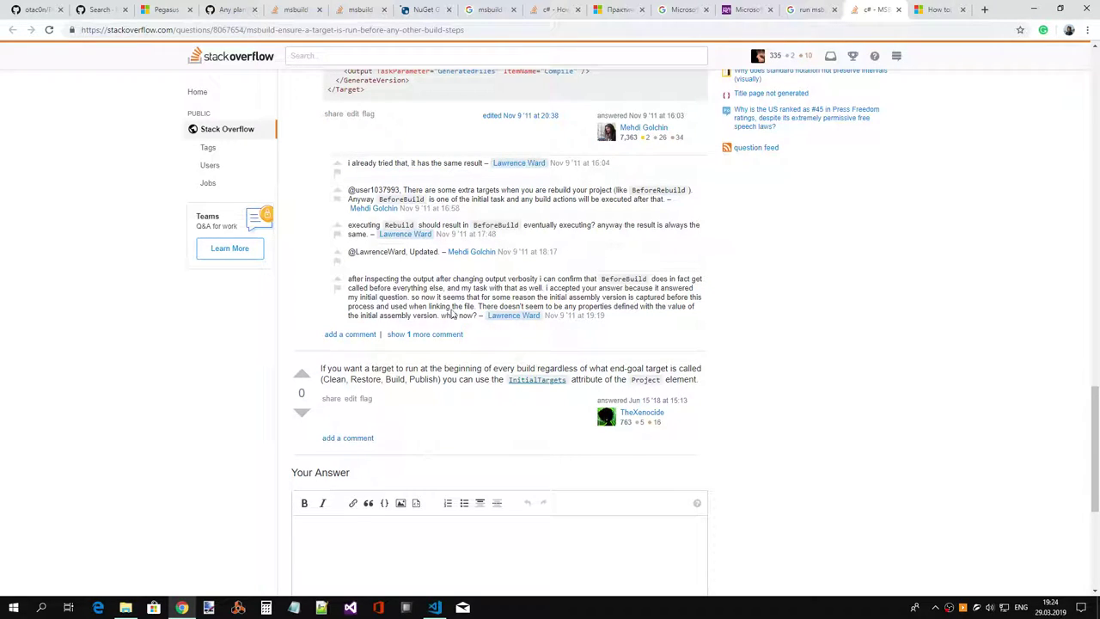
{"action": "scroll", "coordinate": [676, 293], "scroll_direction": "up", "scroll_amount": 3}
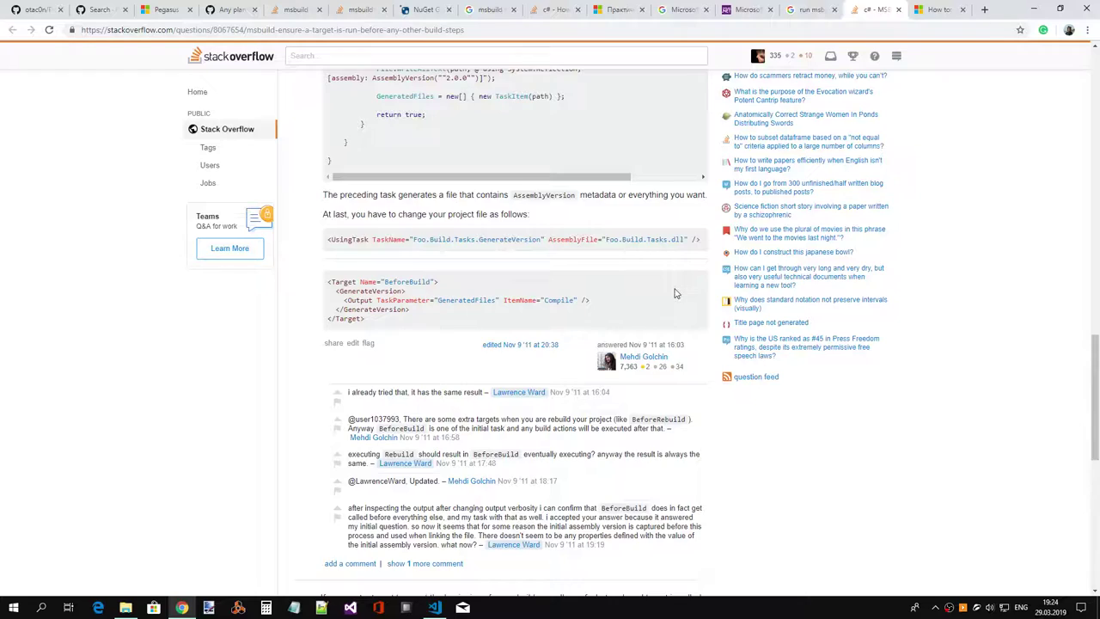
{"action": "scroll", "coordinate": [676, 293], "scroll_direction": "up", "scroll_amount": 4}
{"action": "left_click", "coordinate": [812, 10]}
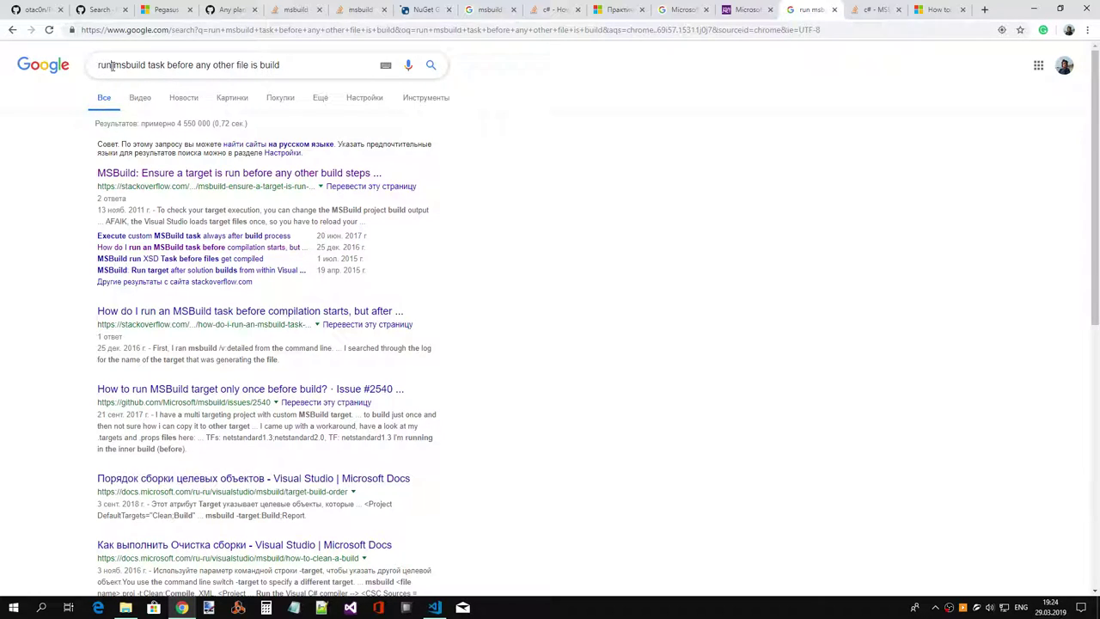
Search 'dotnet core msbuild task before anything' and open the GitHub dotnet/docs issue #2642
{"action": "left_click_drag", "start_coordinate": [112, 66], "coordinate": [96, 69]}
{"action": "type", "text": "d"}
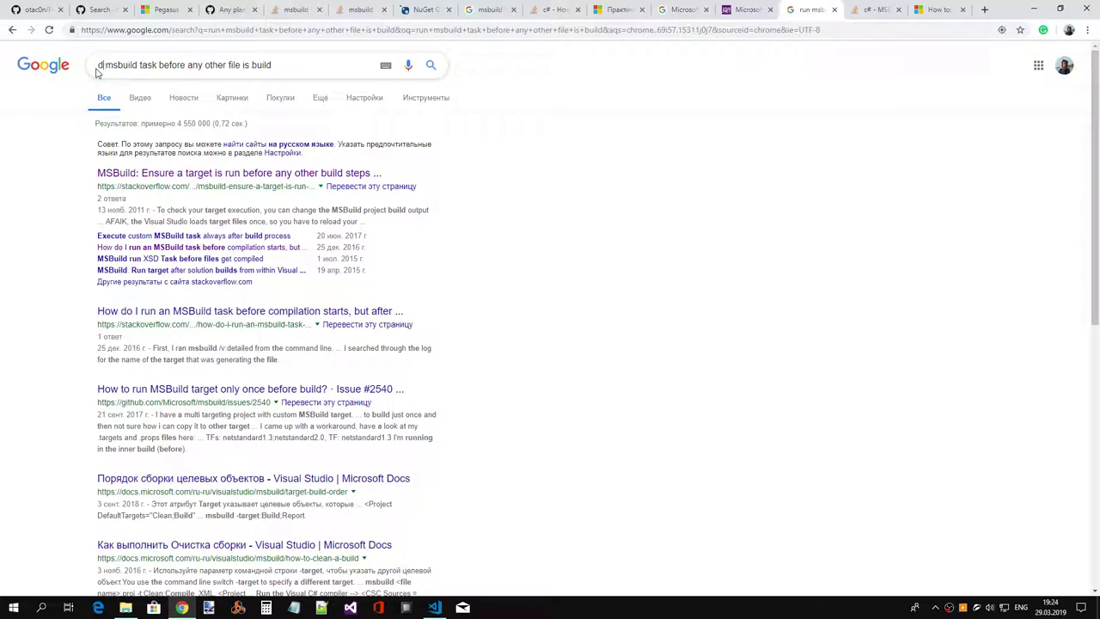
{"action": "type", "text": "otnet core"}
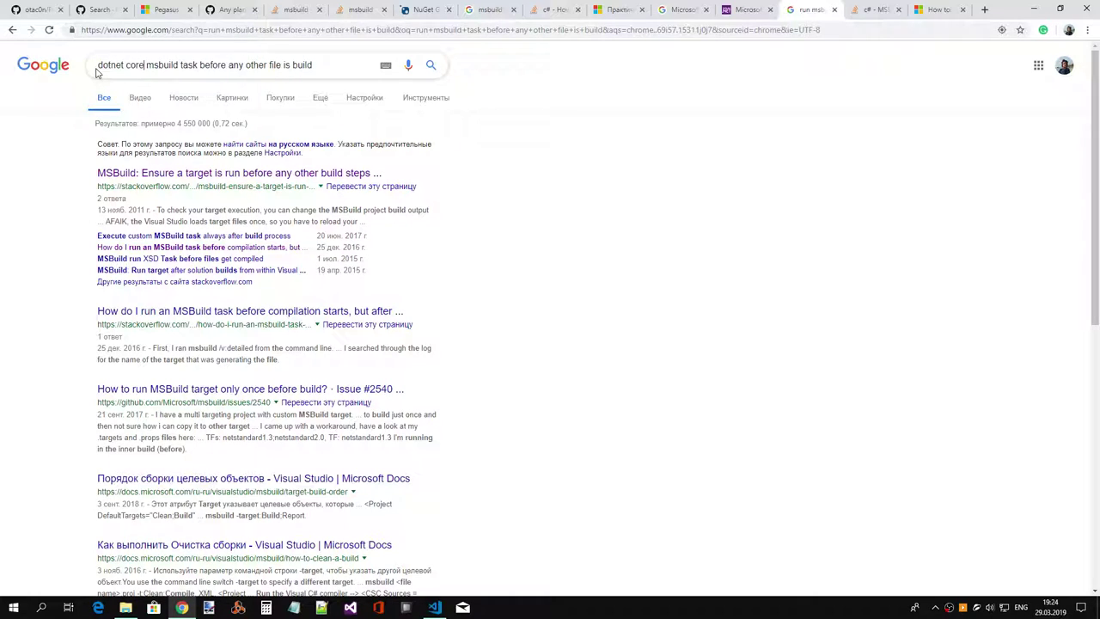
{"action": "left_click_drag", "start_coordinate": [239, 64], "coordinate": [383, 73]}
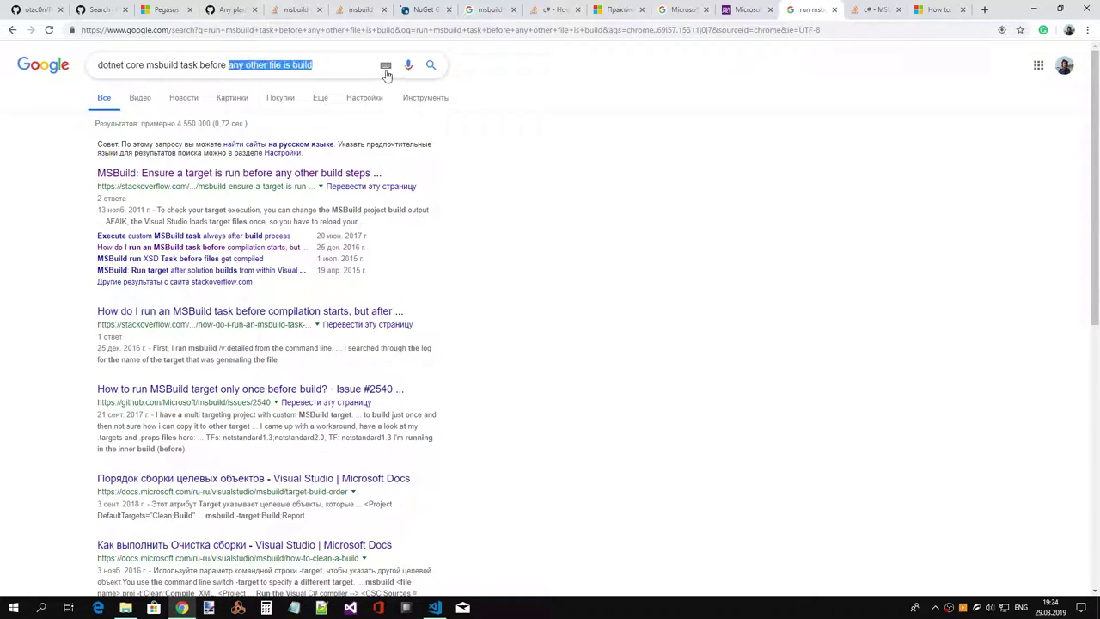
{"action": "key", "text": "BackSpace"}
{"action": "type", "text": "y"}
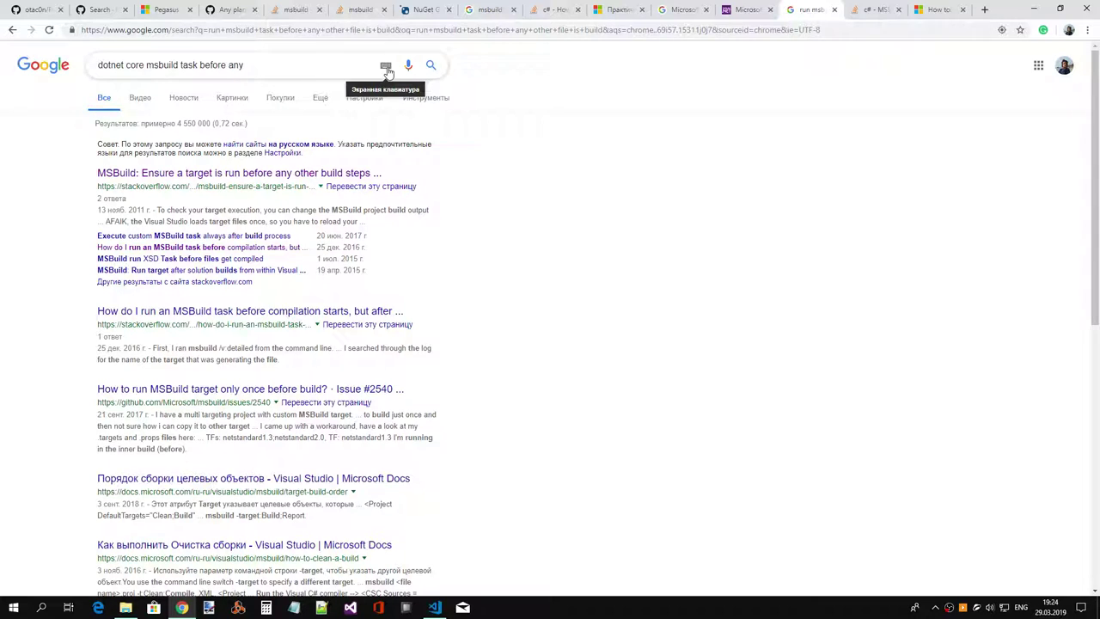
{"action": "type", "text": "thing"}
{"action": "key", "text": "Return"}
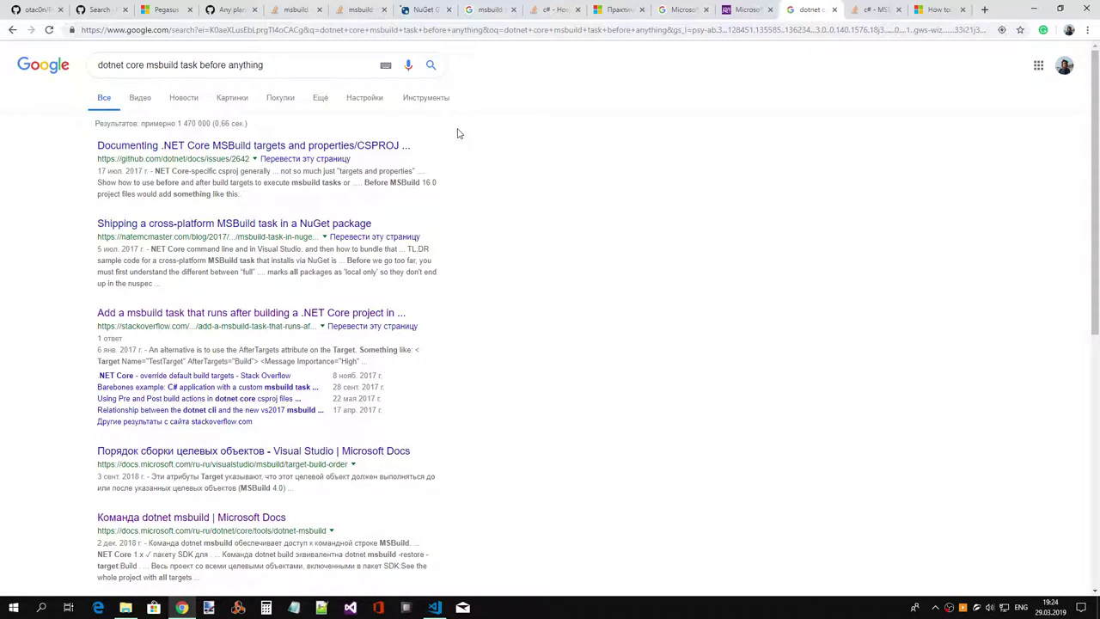
{"action": "middle_click", "coordinate": [393, 148]}
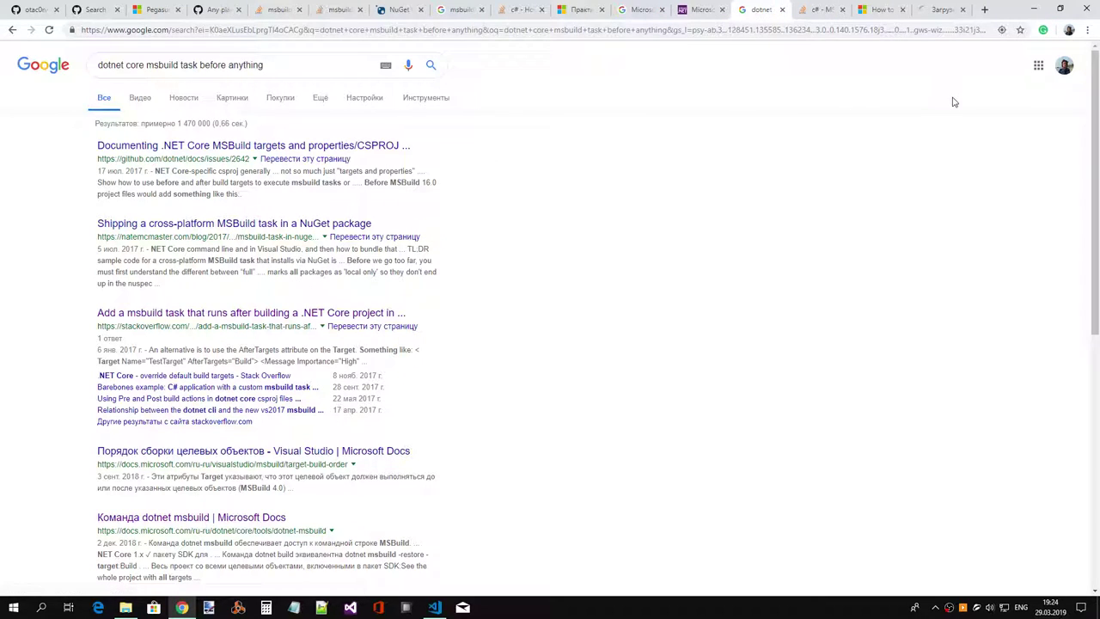
{"action": "key", "text": "ctrl+9"}
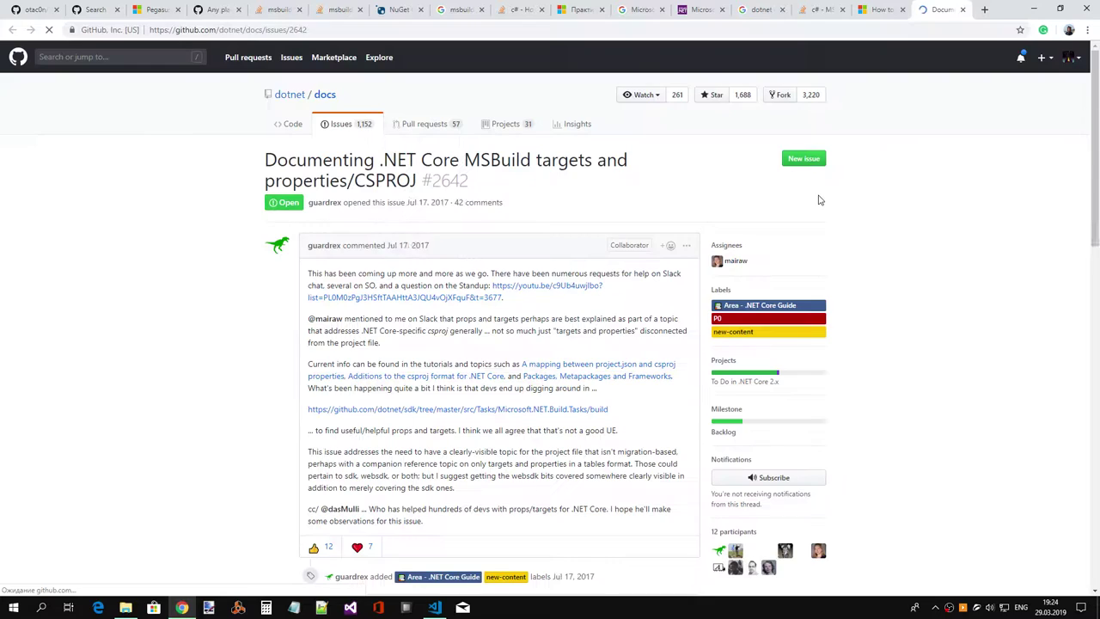
Read the top of the GitHub issue, selecting AfterTargets in one comment
{"action": "scroll", "coordinate": [821, 197], "scroll_direction": "down", "scroll_amount": 1}
{"action": "scroll", "coordinate": [820, 197], "scroll_direction": "down", "scroll_amount": 3}
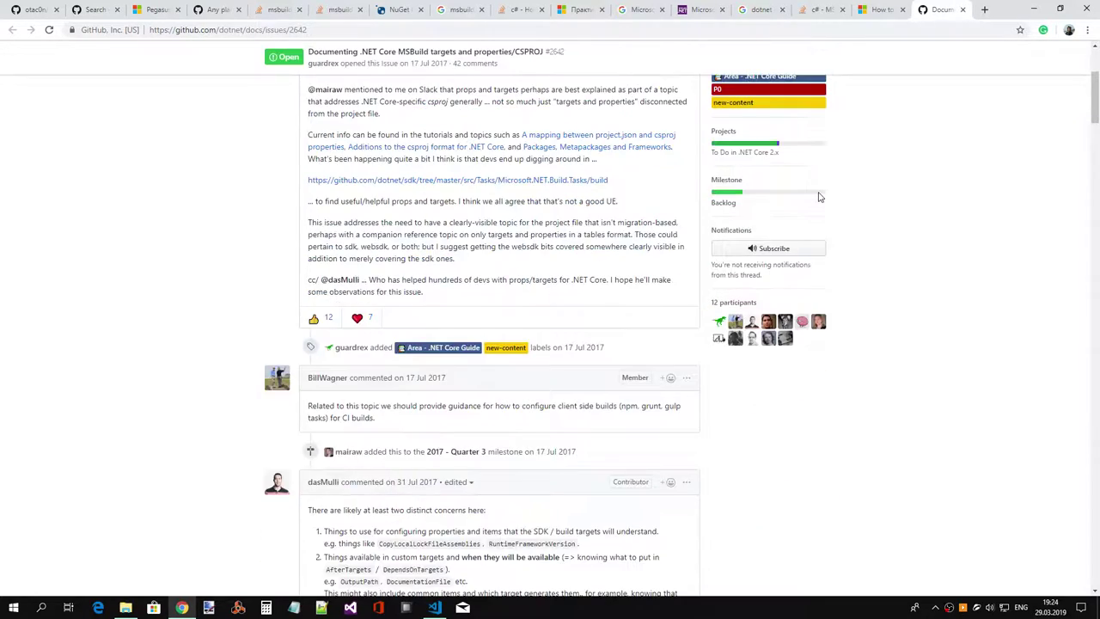
{"action": "scroll", "coordinate": [820, 197], "scroll_direction": "up", "scroll_amount": 3}
{"action": "scroll", "coordinate": [821, 197], "scroll_direction": "down", "scroll_amount": 5}
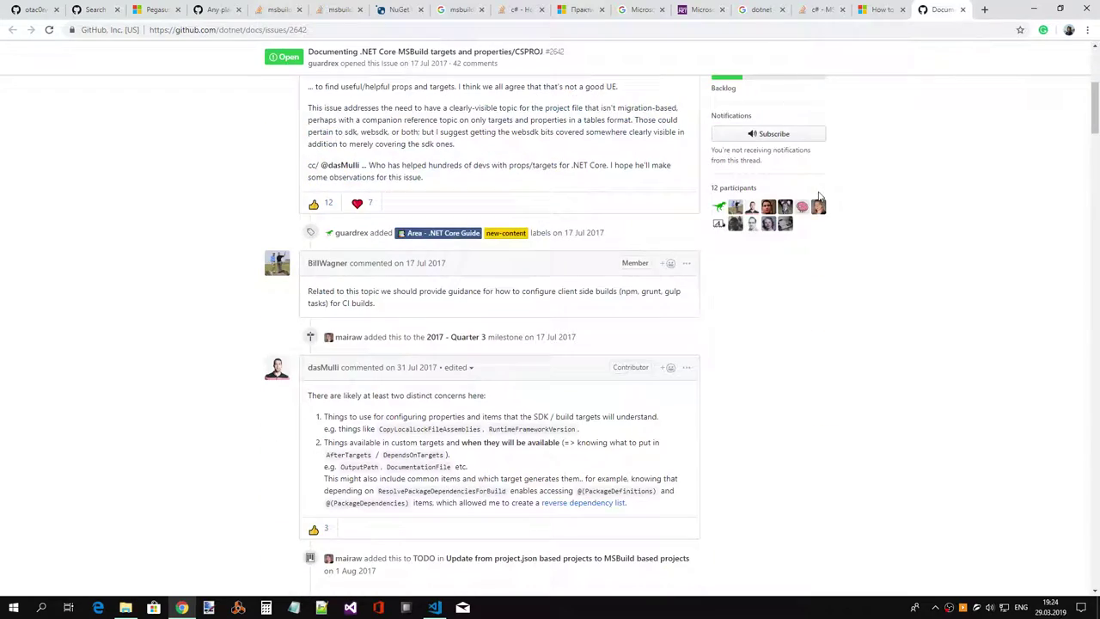
{"action": "scroll", "coordinate": [820, 197], "scroll_direction": "up", "scroll_amount": 2}
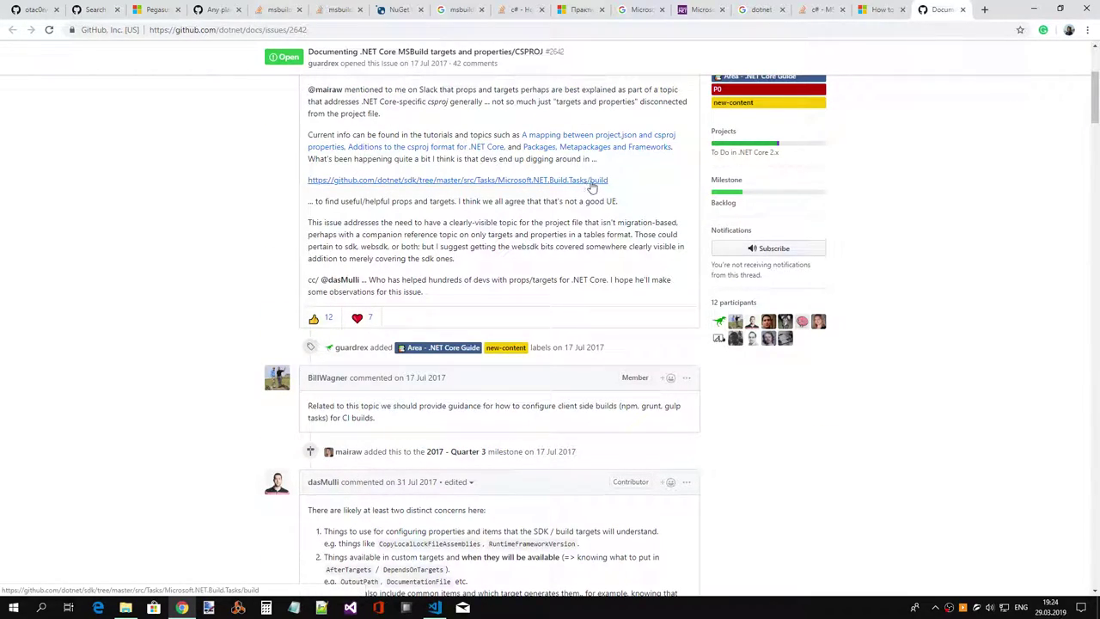
{"action": "scroll", "coordinate": [593, 186], "scroll_direction": "down", "scroll_amount": 3}
{"action": "scroll", "coordinate": [600, 185], "scroll_direction": "down", "scroll_amount": 1}
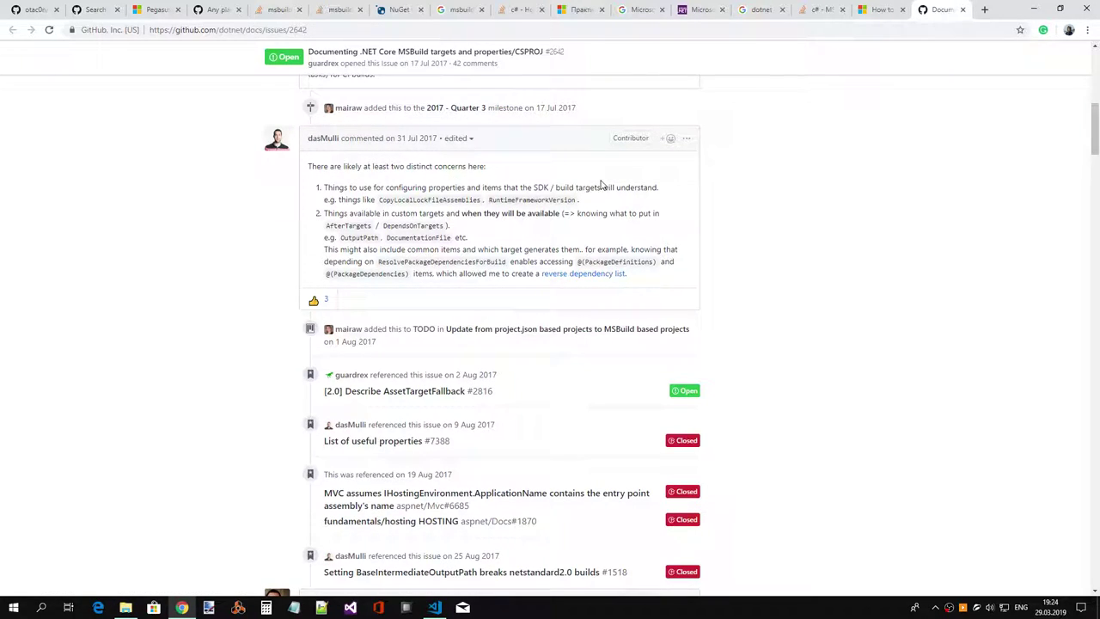
{"action": "scroll", "coordinate": [602, 184], "scroll_direction": "up", "scroll_amount": 1}
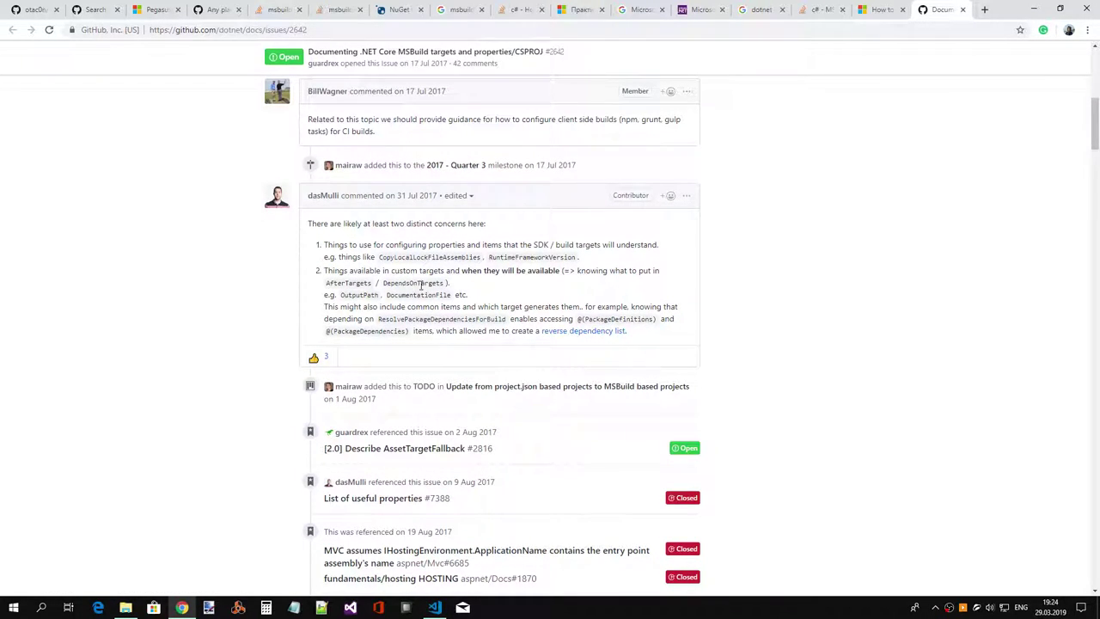
{"action": "double_click", "coordinate": [347, 282]}
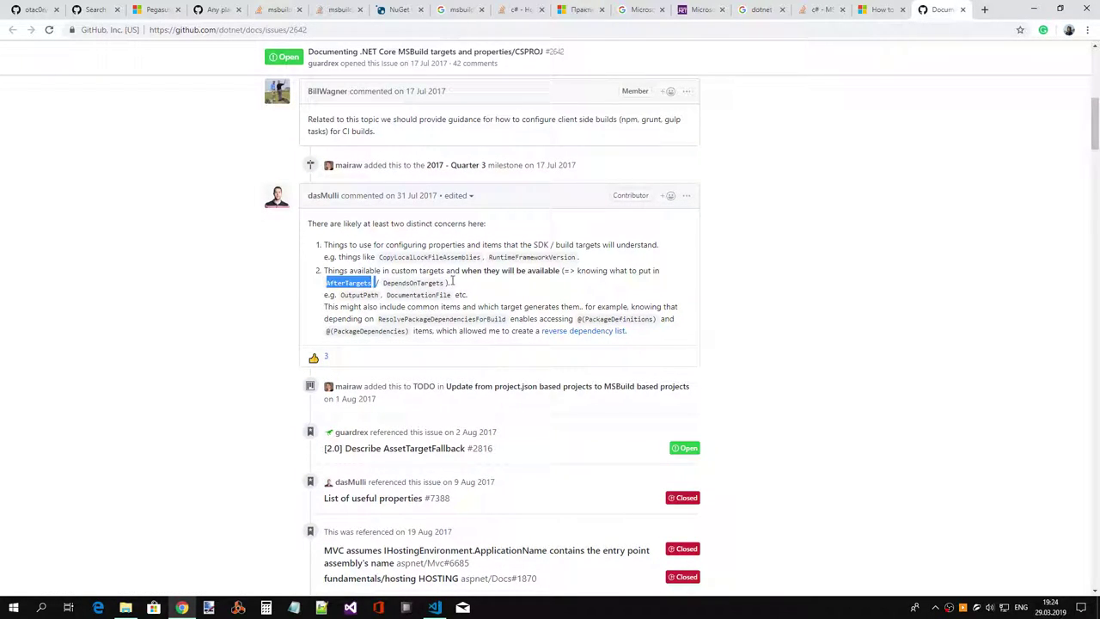
{"action": "left_click", "coordinate": [606, 280]}
Scroll down through the rest of the issue's discussion
{"action": "scroll", "coordinate": [498, 232], "scroll_direction": "down", "scroll_amount": 3}
{"action": "scroll", "coordinate": [499, 230], "scroll_direction": "down", "scroll_amount": 3}
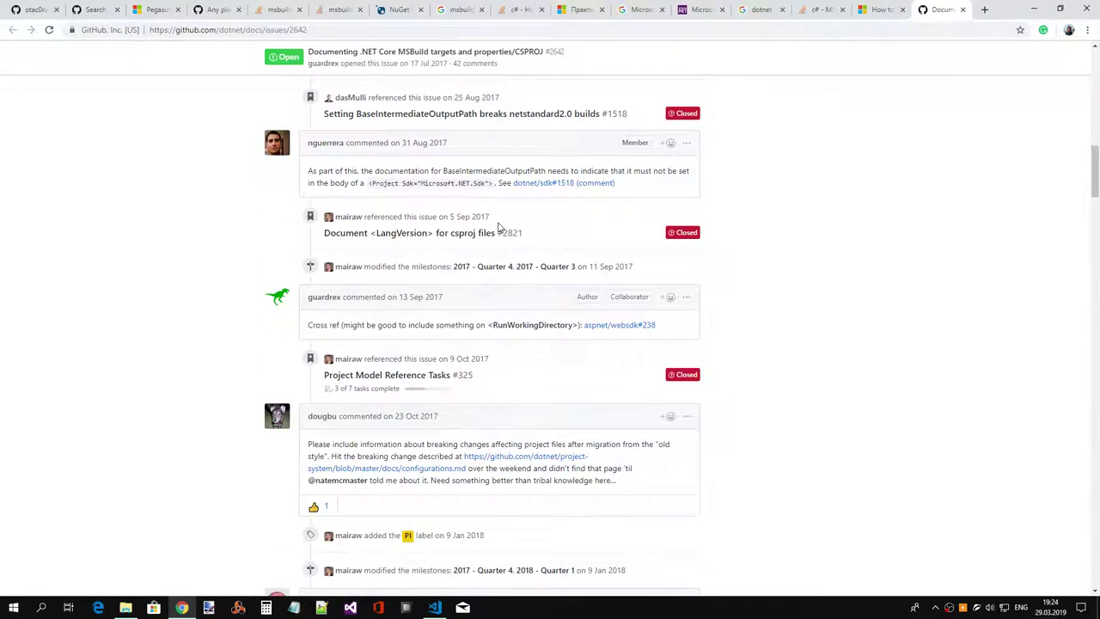
{"action": "scroll", "coordinate": [499, 228], "scroll_direction": "down", "scroll_amount": 3}
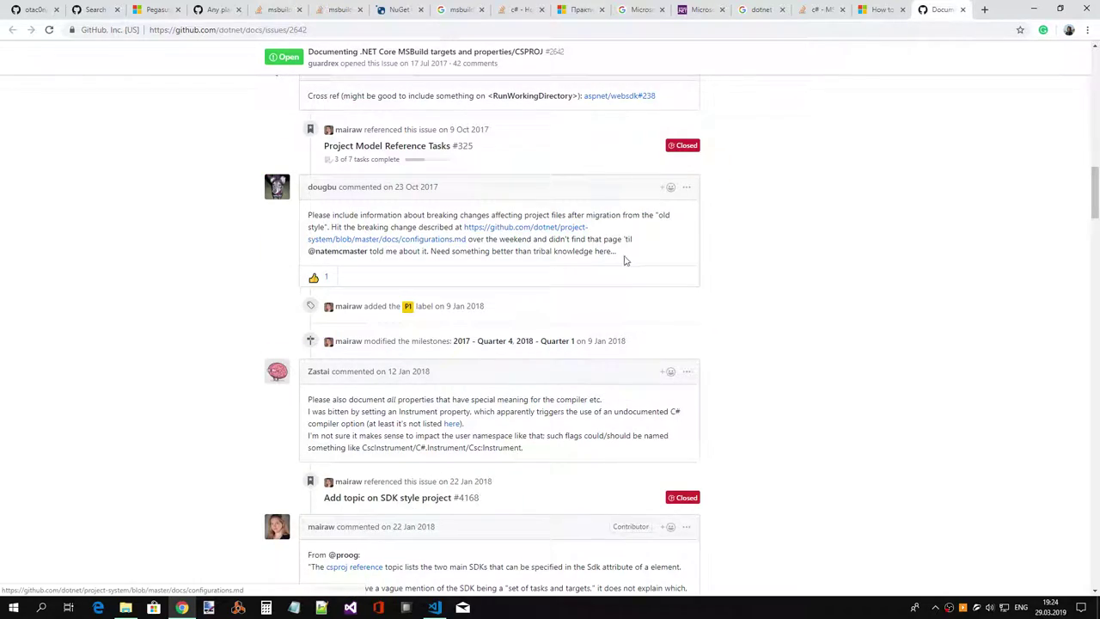
{"action": "scroll", "coordinate": [626, 258], "scroll_direction": "down", "scroll_amount": 3}
{"action": "scroll", "coordinate": [625, 258], "scroll_direction": "up", "scroll_amount": 3}
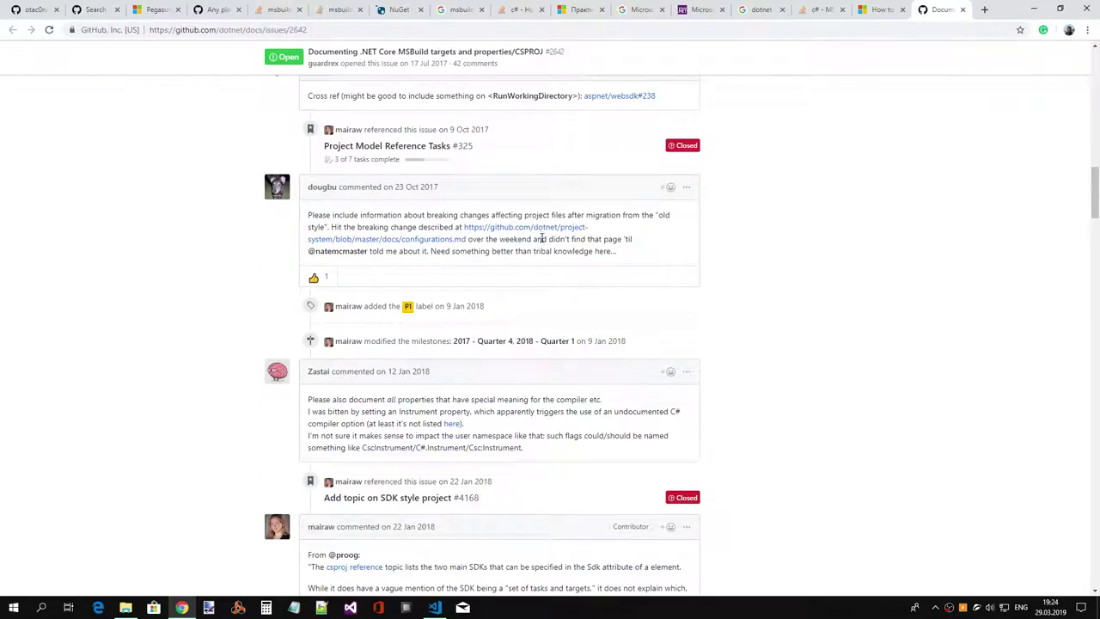
{"action": "scroll", "coordinate": [592, 244], "scroll_direction": "down", "scroll_amount": 4}
{"action": "scroll", "coordinate": [592, 246], "scroll_direction": "down", "scroll_amount": 6}
{"action": "scroll", "coordinate": [592, 249], "scroll_direction": "up", "scroll_amount": 1}
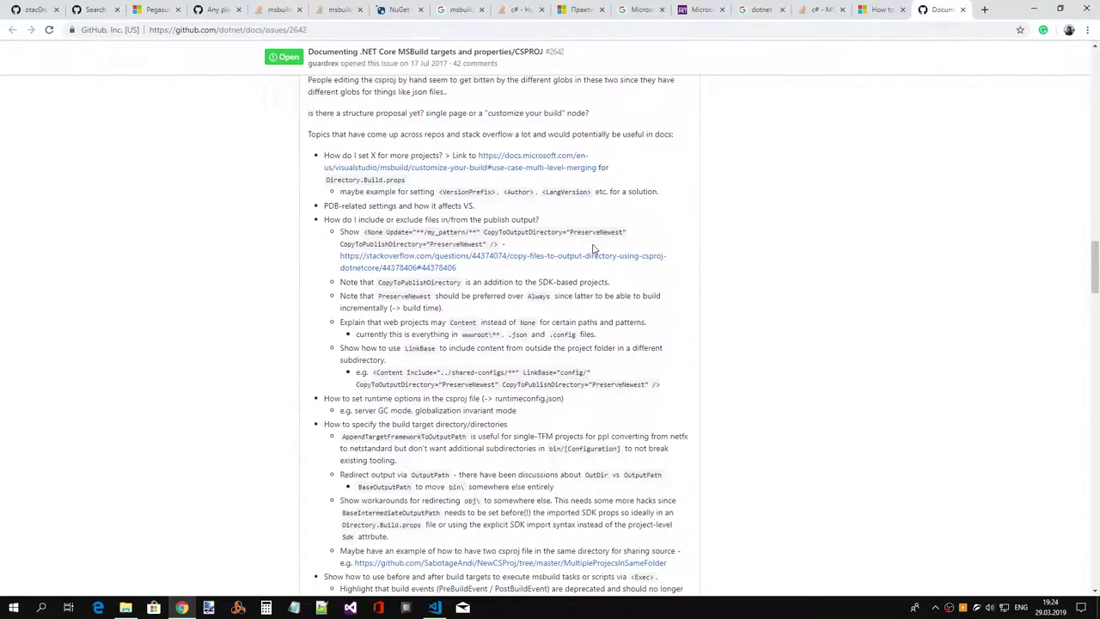
{"action": "scroll", "coordinate": [592, 249], "scroll_direction": "down", "scroll_amount": 4}
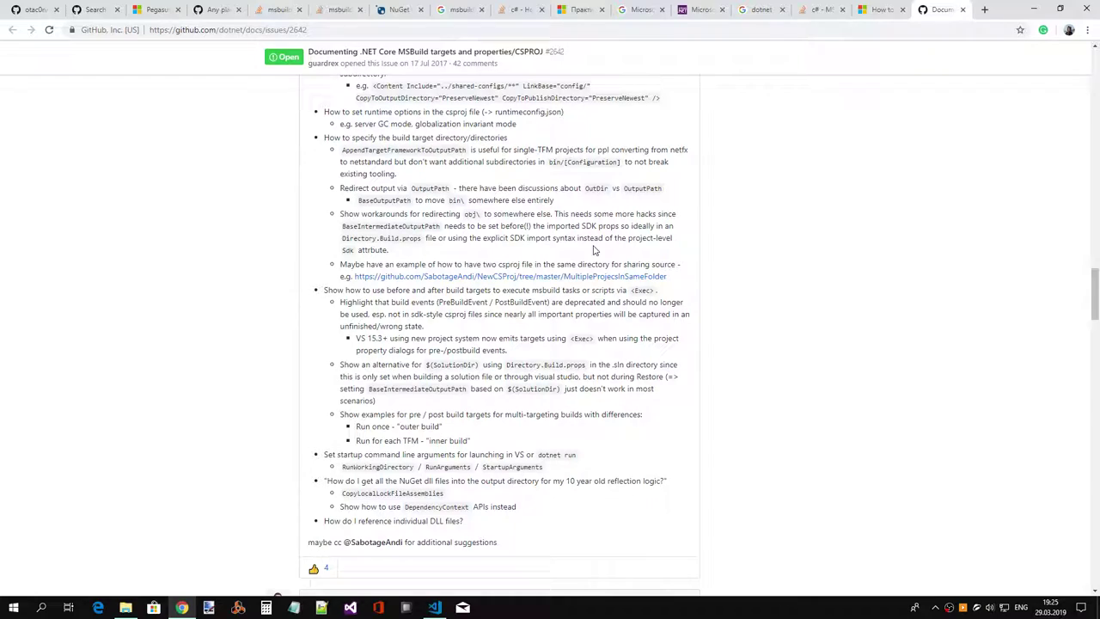
{"action": "scroll", "coordinate": [593, 249], "scroll_direction": "down", "scroll_amount": 2}
{"action": "scroll", "coordinate": [593, 249], "scroll_direction": "down", "scroll_amount": 1}
{"action": "scroll", "coordinate": [593, 249], "scroll_direction": "down", "scroll_amount": 3}
{"action": "scroll", "coordinate": [593, 249], "scroll_direction": "down", "scroll_amount": 3}
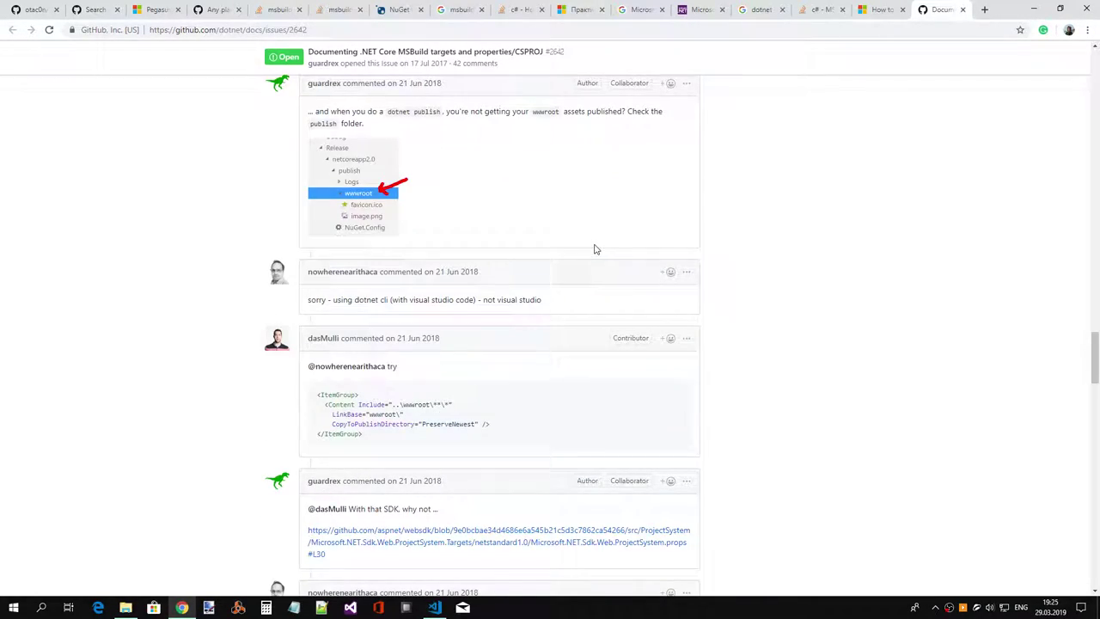
{"action": "scroll", "coordinate": [593, 248], "scroll_direction": "down", "scroll_amount": 2}
{"action": "scroll", "coordinate": [593, 249], "scroll_direction": "down", "scroll_amount": 3}
{"action": "scroll", "coordinate": [593, 248], "scroll_direction": "down", "scroll_amount": 5}
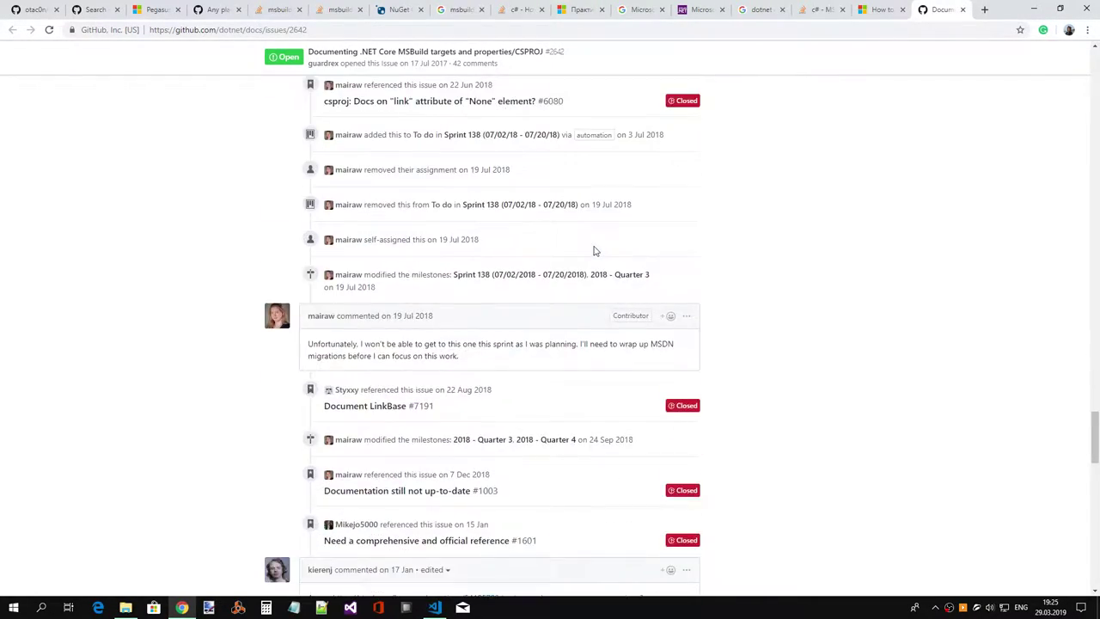
{"action": "scroll", "coordinate": [606, 244], "scroll_direction": "down", "scroll_amount": 4}
{"action": "scroll", "coordinate": [606, 244], "scroll_direction": "down", "scroll_amount": 5}
{"action": "scroll", "coordinate": [610, 241], "scroll_direction": "down", "scroll_amount": 1}
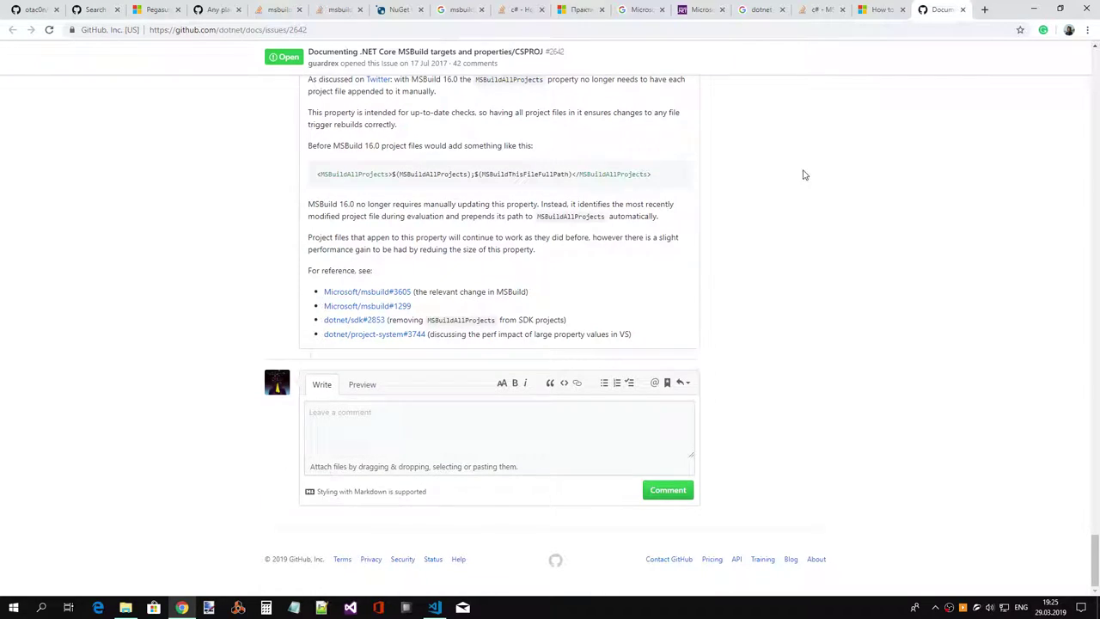
Close the GitHub issue tab and reopen it with Ctrl+Shift+T
{"action": "left_click", "coordinate": [962, 10]}
{"action": "left_click", "coordinate": [928, 12]}
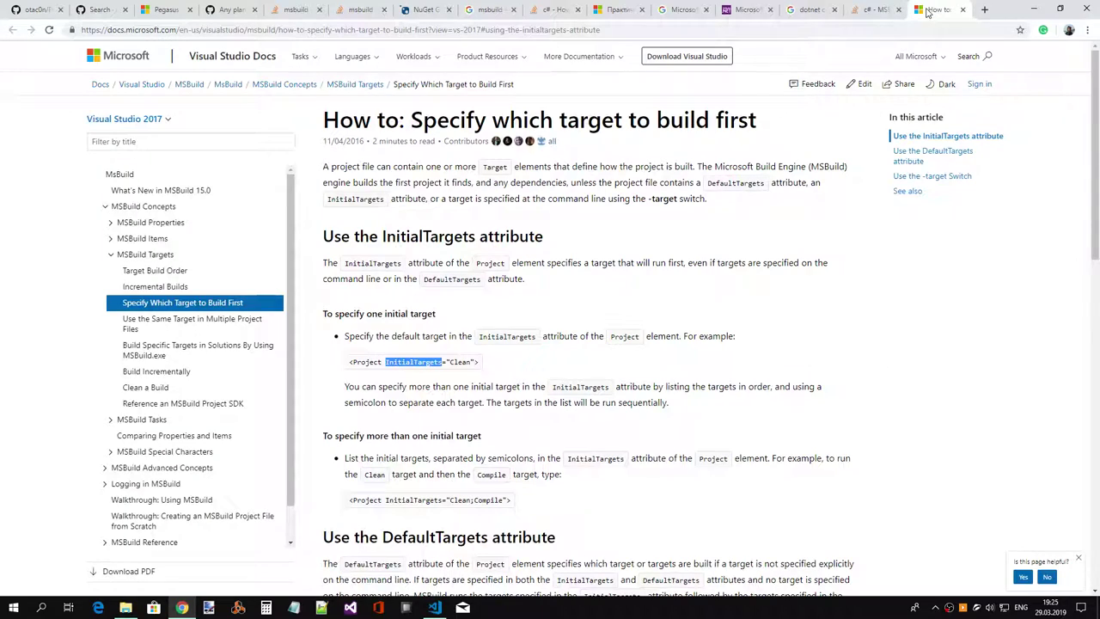
{"action": "key", "text": "ctrl+shift+t"}
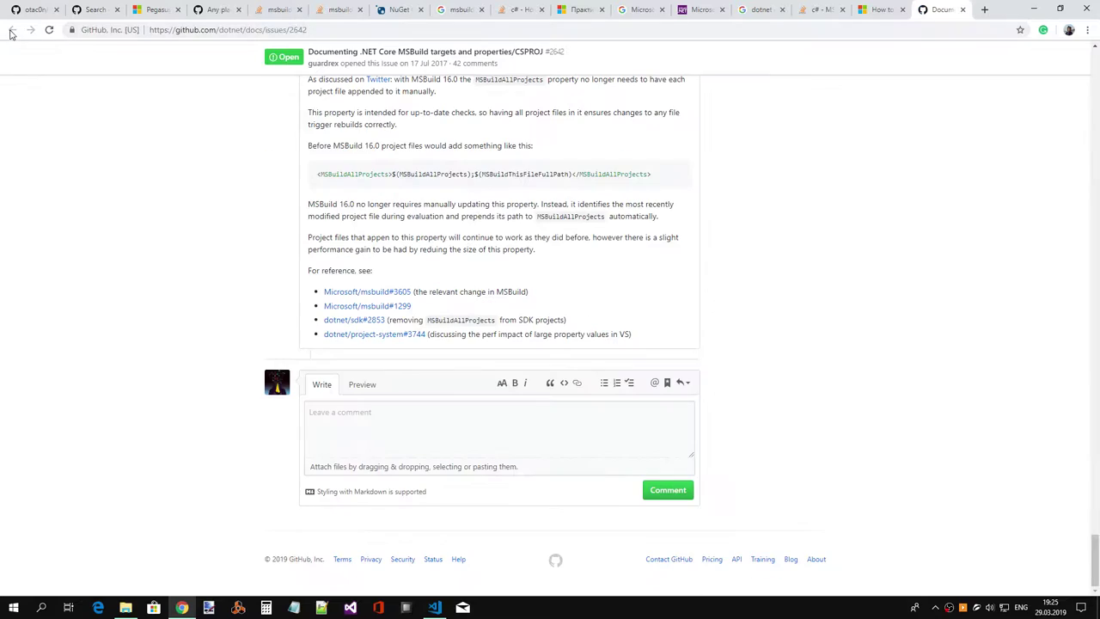
From the Google results, open 'Shipping a cross-platform MSBuild task in a NuGet package' in a new tab
{"action": "left_click", "coordinate": [832, 12]}
{"action": "left_click", "coordinate": [766, 10]}
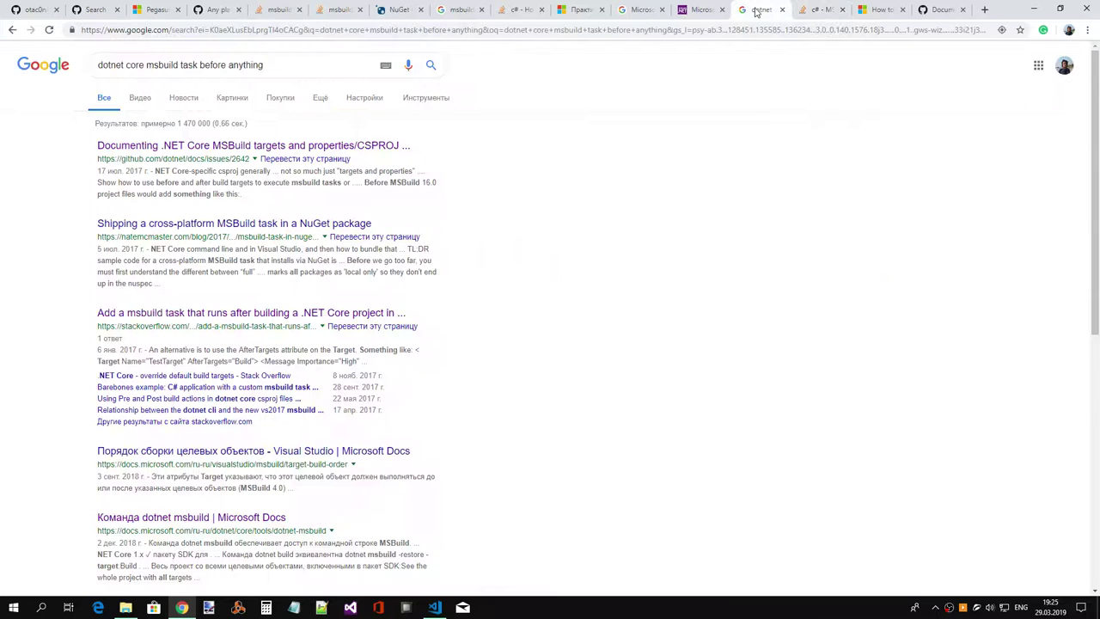
{"action": "right_click", "coordinate": [335, 227]}
{"action": "left_click", "coordinate": [384, 236]}
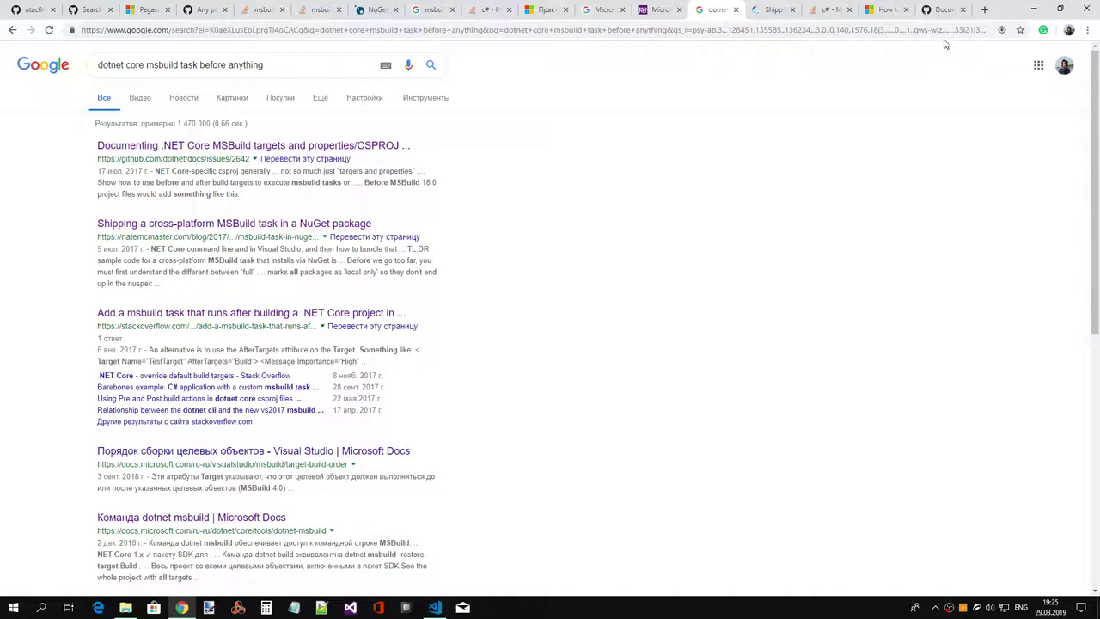
Read the MSBuild task post's Target example, highlighting its Name attribute and the Build target name
{"action": "left_click", "coordinate": [761, 13]}
{"action": "scroll", "coordinate": [768, 129], "scroll_direction": "down", "scroll_amount": 4}
{"action": "scroll", "coordinate": [769, 138], "scroll_direction": "down", "scroll_amount": 3}
{"action": "scroll", "coordinate": [771, 131], "scroll_direction": "down", "scroll_amount": 2}
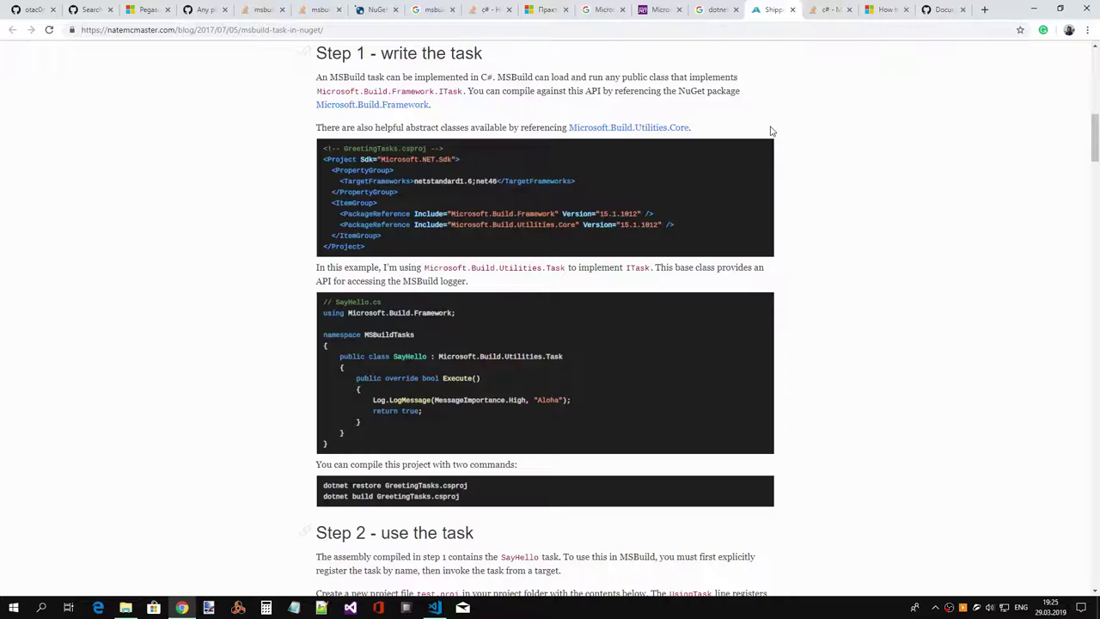
{"action": "scroll", "coordinate": [771, 131], "scroll_direction": "down", "scroll_amount": 2}
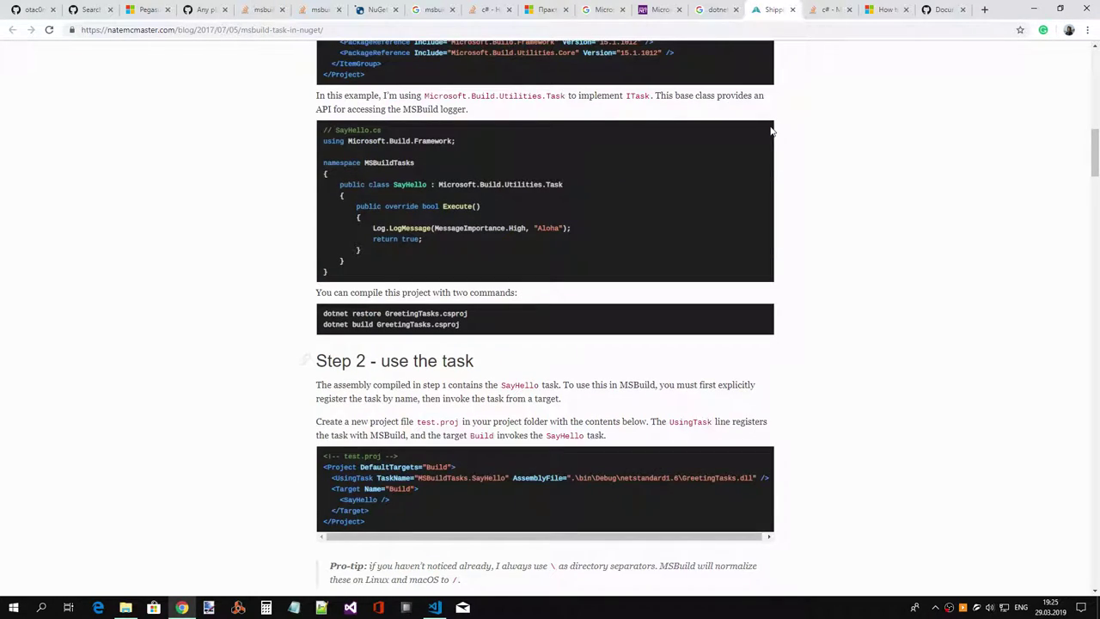
{"action": "scroll", "coordinate": [771, 131], "scroll_direction": "down", "scroll_amount": 1}
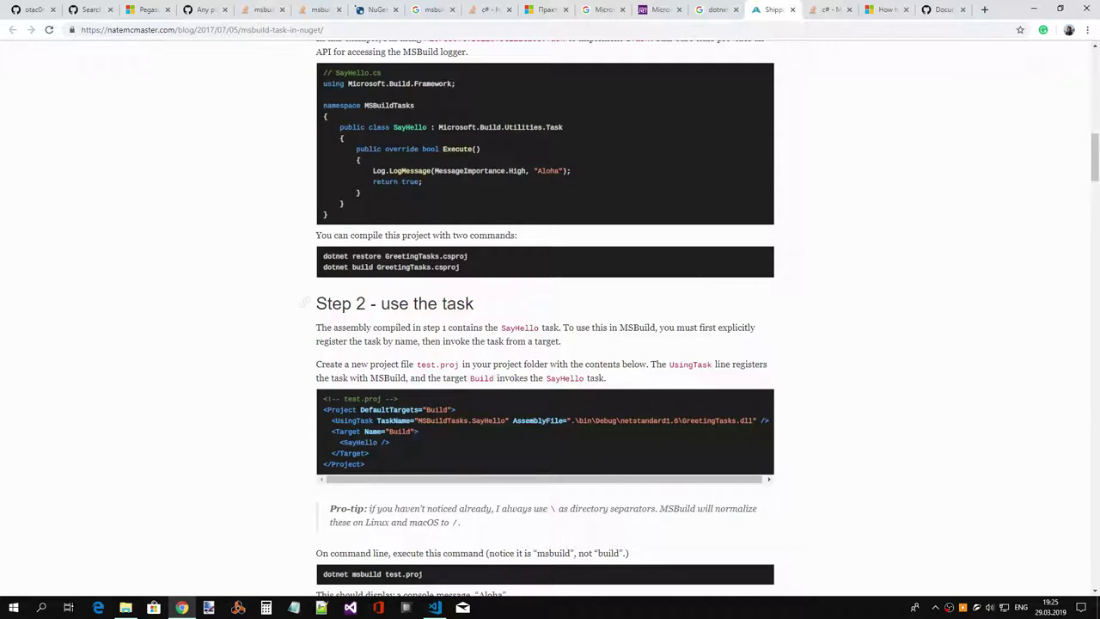
{"action": "left_click_drag", "start_coordinate": [365, 430], "coordinate": [413, 430]}
{"action": "left_click", "coordinate": [406, 443]}
{"action": "scroll", "coordinate": [410, 441], "scroll_direction": "down", "scroll_amount": 1}
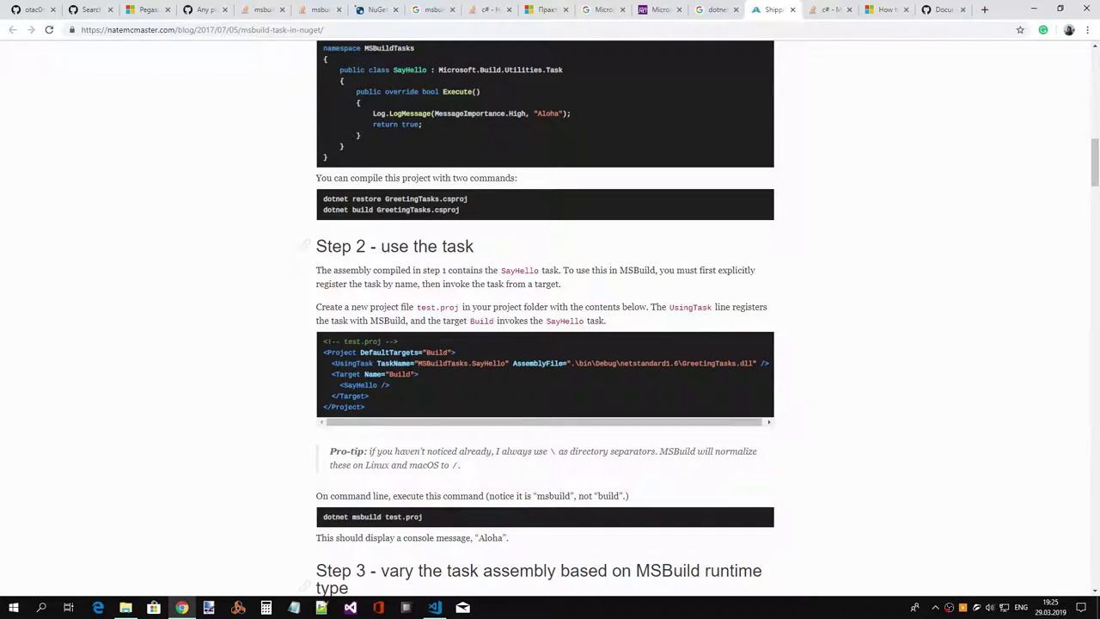
{"action": "double_click", "coordinate": [399, 374]}
Read further down the post through its Next steps section
{"action": "scroll", "coordinate": [475, 384], "scroll_direction": "down", "scroll_amount": 5}
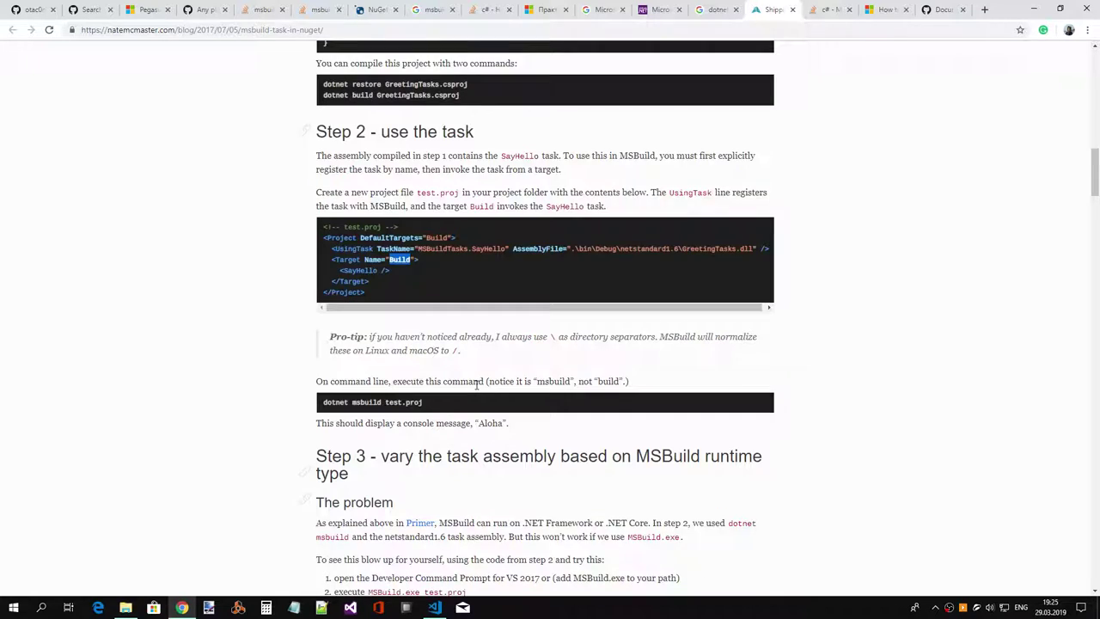
{"action": "scroll", "coordinate": [477, 389], "scroll_direction": "down", "scroll_amount": 1}
{"action": "scroll", "coordinate": [477, 389], "scroll_direction": "down", "scroll_amount": 1}
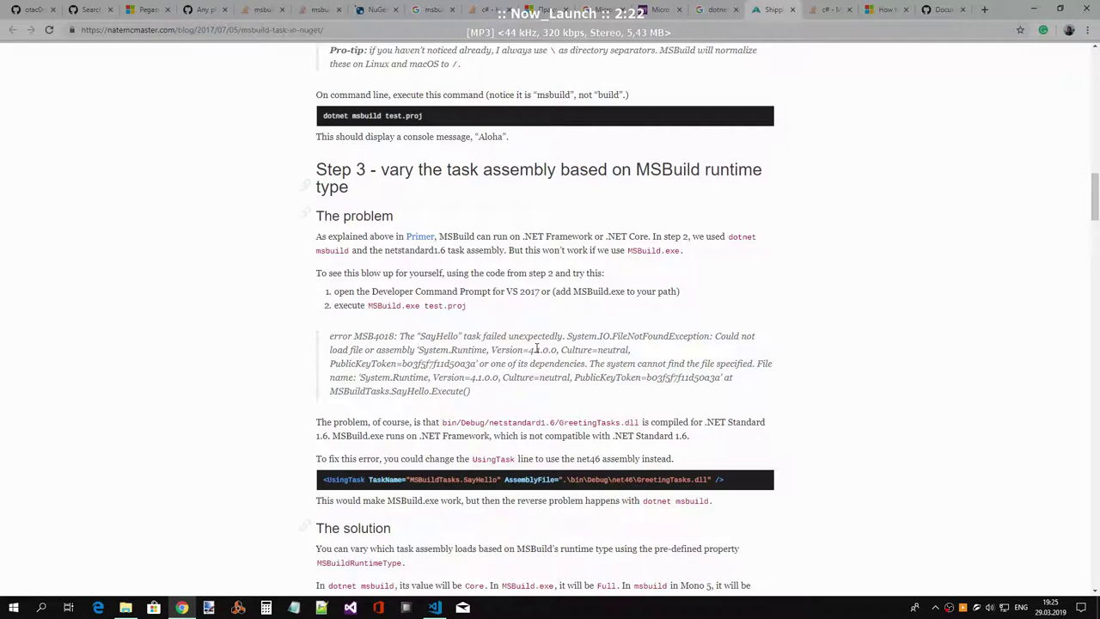
{"action": "scroll", "coordinate": [536, 348], "scroll_direction": "down", "scroll_amount": 2}
{"action": "scroll", "coordinate": [536, 349], "scroll_direction": "down", "scroll_amount": 1}
{"action": "scroll", "coordinate": [536, 351], "scroll_direction": "down", "scroll_amount": 1}
{"action": "scroll", "coordinate": [537, 353], "scroll_direction": "down", "scroll_amount": 1}
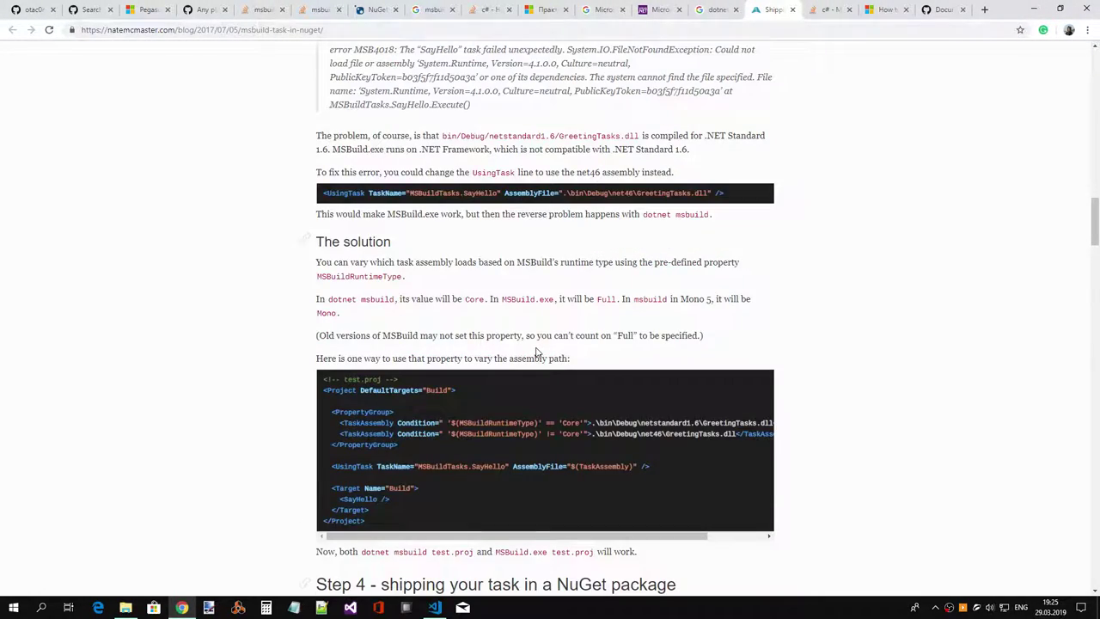
{"action": "scroll", "coordinate": [536, 352], "scroll_direction": "down", "scroll_amount": 2}
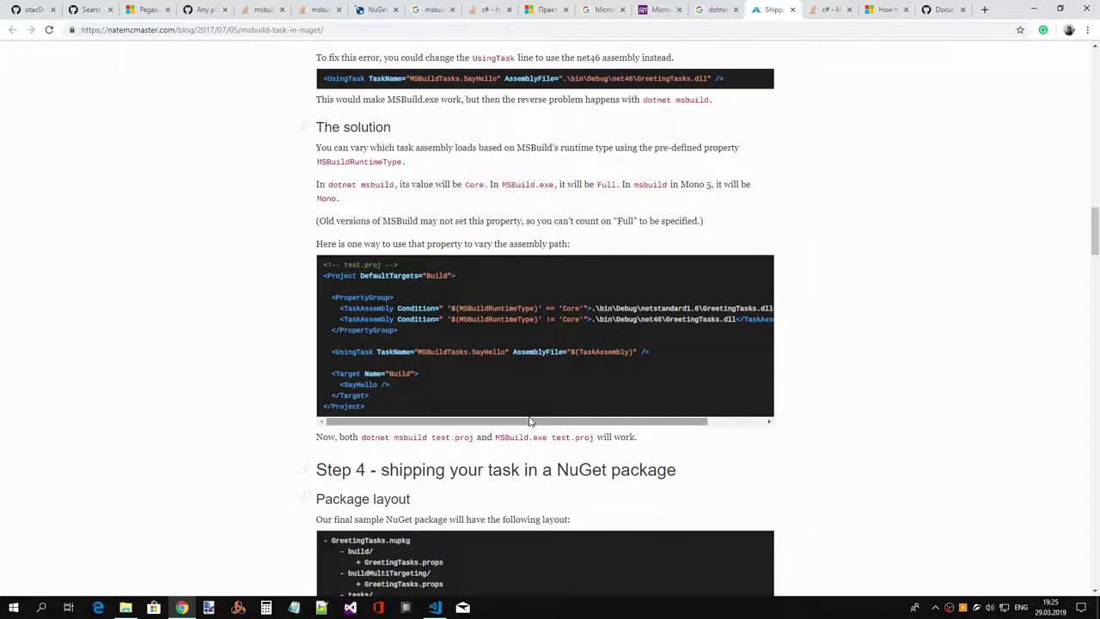
{"action": "scroll", "coordinate": [531, 417], "scroll_direction": "down", "scroll_amount": 2}
{"action": "scroll", "coordinate": [542, 390], "scroll_direction": "down", "scroll_amount": 2}
{"action": "scroll", "coordinate": [540, 386], "scroll_direction": "down", "scroll_amount": 3}
{"action": "scroll", "coordinate": [540, 389], "scroll_direction": "down", "scroll_amount": 2}
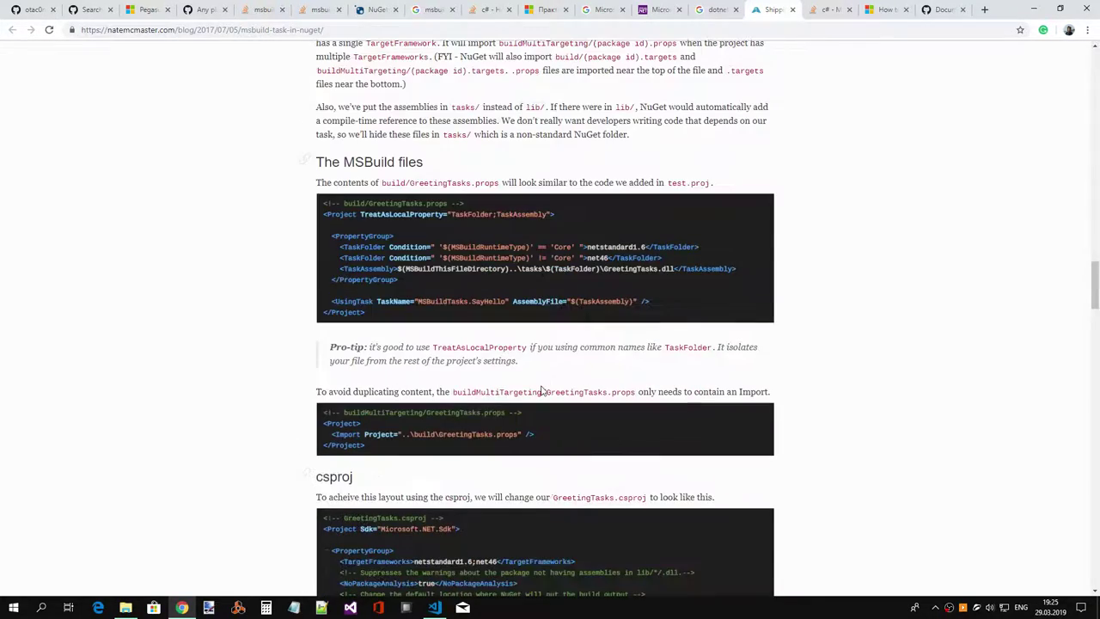
{"action": "scroll", "coordinate": [541, 390], "scroll_direction": "down", "scroll_amount": 3}
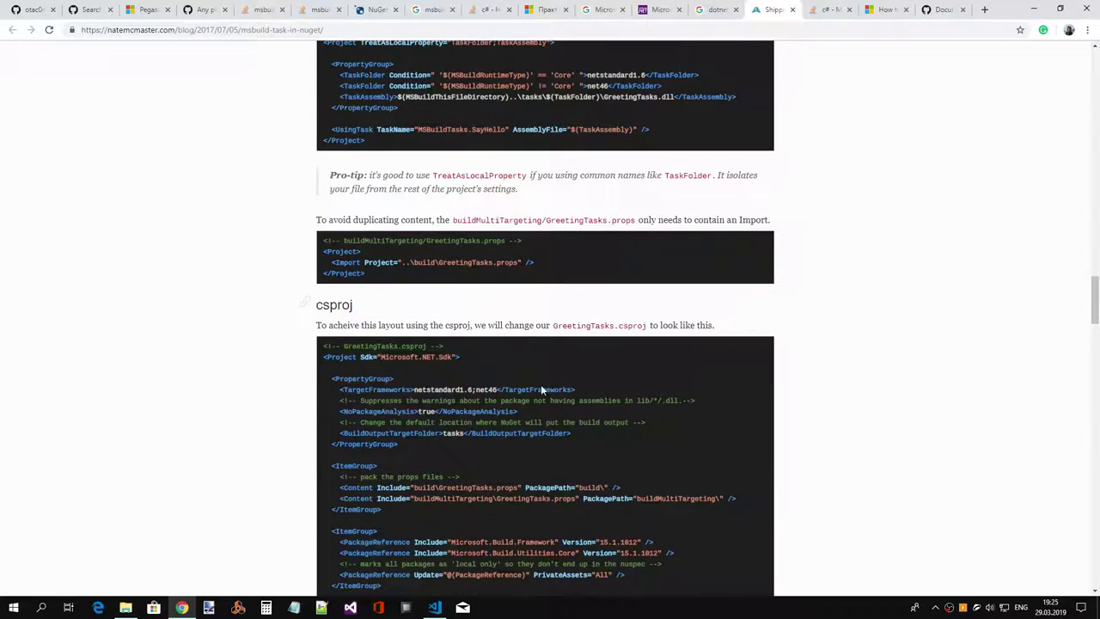
{"action": "scroll", "coordinate": [541, 385], "scroll_direction": "down", "scroll_amount": 1}
{"action": "scroll", "coordinate": [540, 385], "scroll_direction": "down", "scroll_amount": 1}
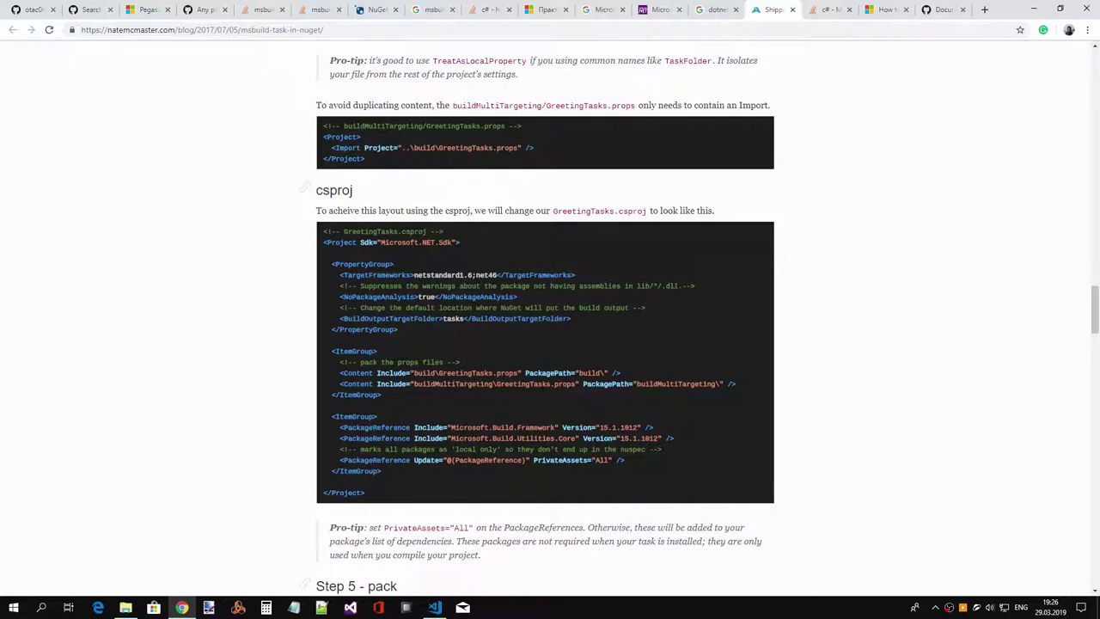
{"action": "scroll", "coordinate": [542, 389], "scroll_direction": "down", "scroll_amount": 4}
{"action": "scroll", "coordinate": [541, 389], "scroll_direction": "down", "scroll_amount": 3}
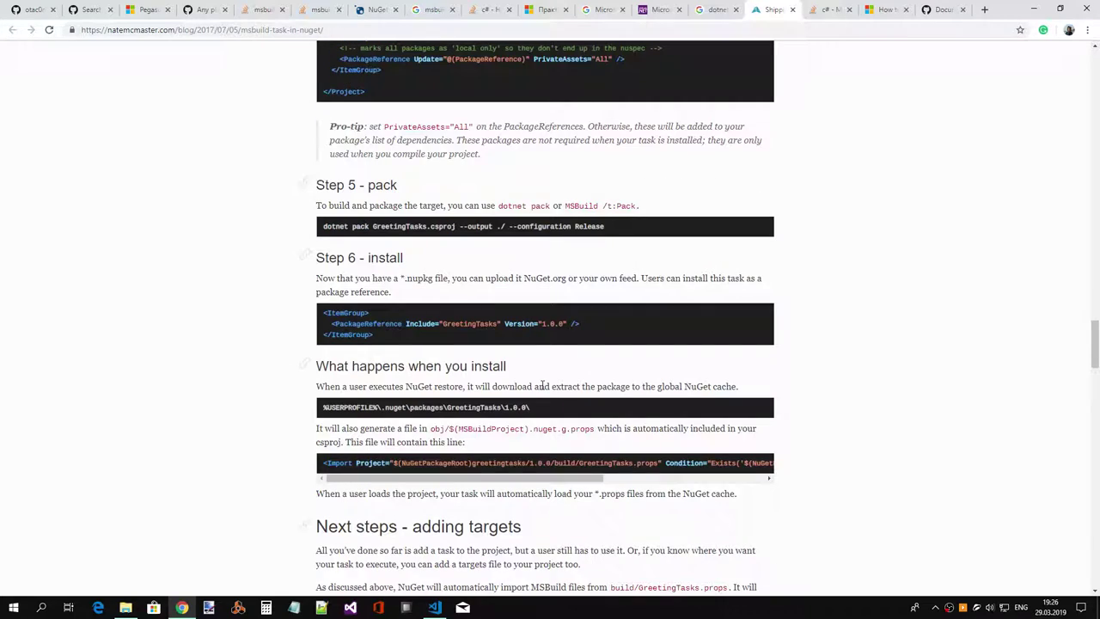
{"action": "scroll", "coordinate": [541, 389], "scroll_direction": "down", "scroll_amount": 1}
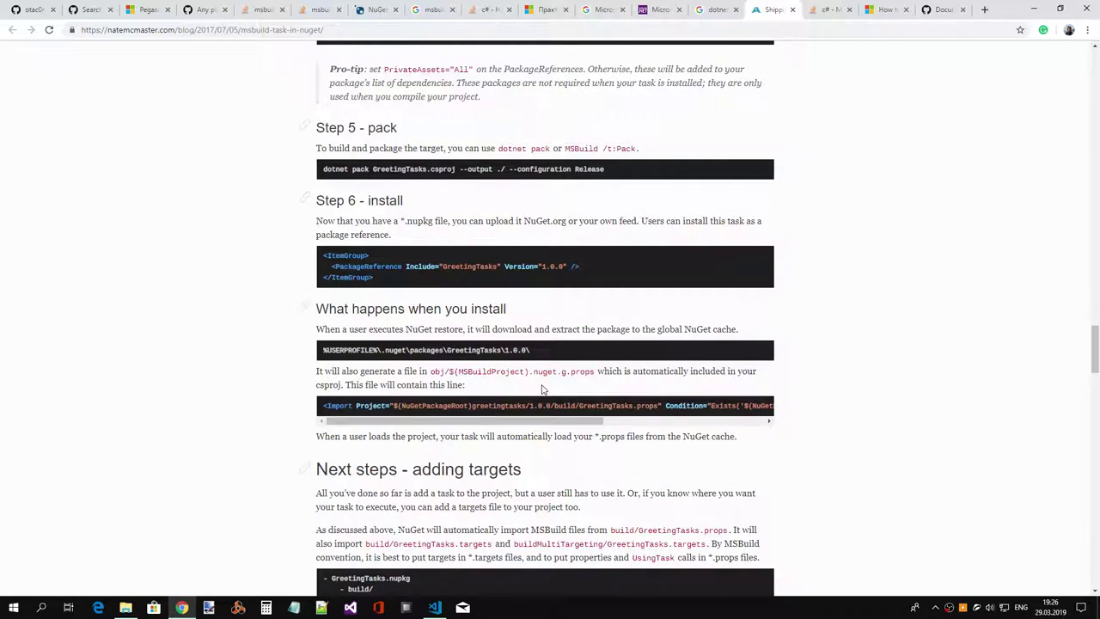
{"action": "left_click_drag", "start_coordinate": [541, 421], "coordinate": [560, 421]}
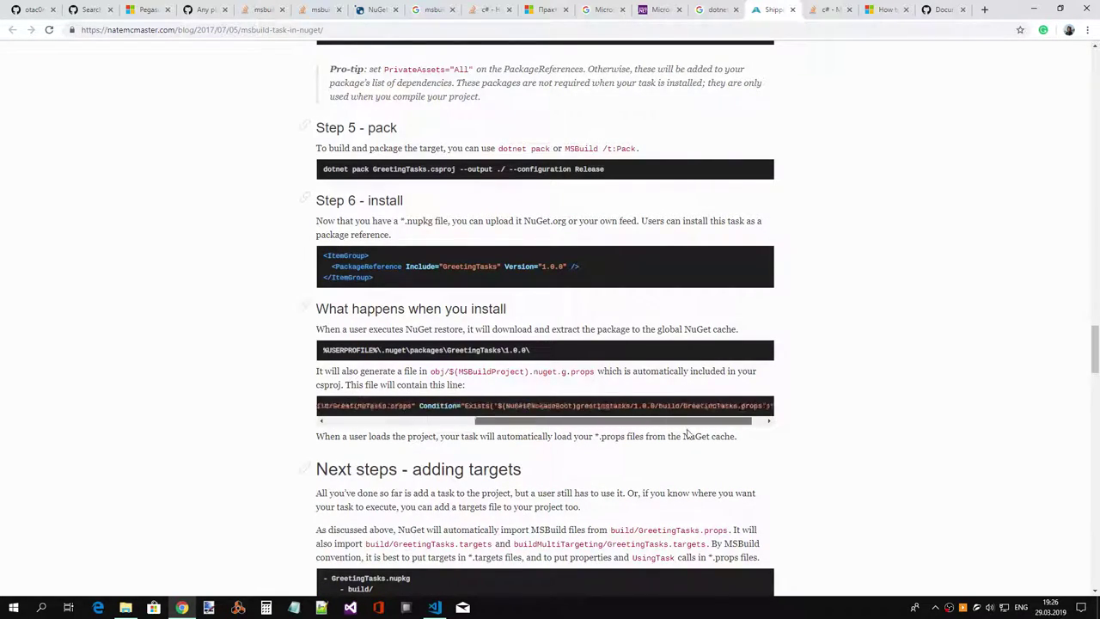
{"action": "scroll", "coordinate": [539, 402], "scroll_direction": "down", "scroll_amount": 5}
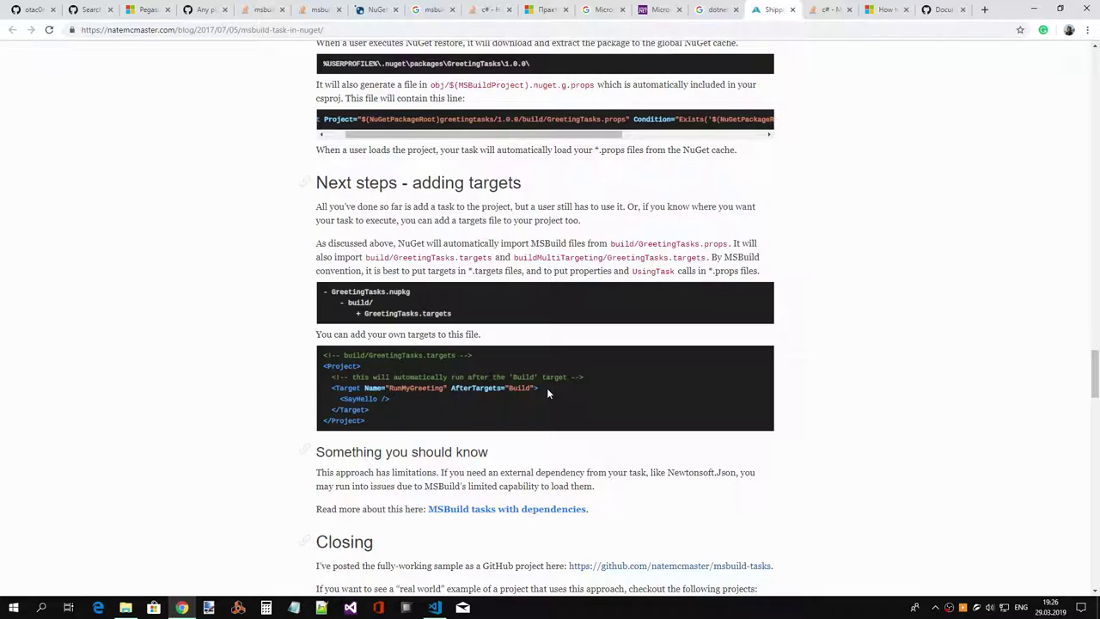
Compare the post's AfterTargets="Build" Target example with the project file, then continue to Closing
{"action": "key", "text": "alt+Tab"}
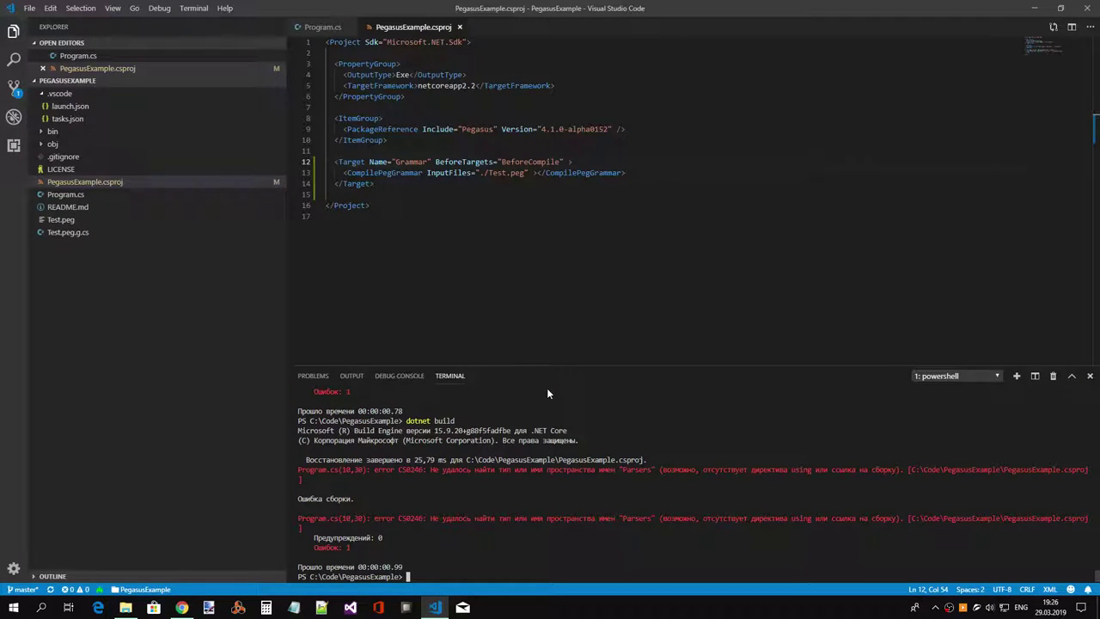
{"action": "key", "text": "alt+Tab"}
{"action": "scroll", "coordinate": [547, 388], "scroll_direction": "down", "scroll_amount": 1}
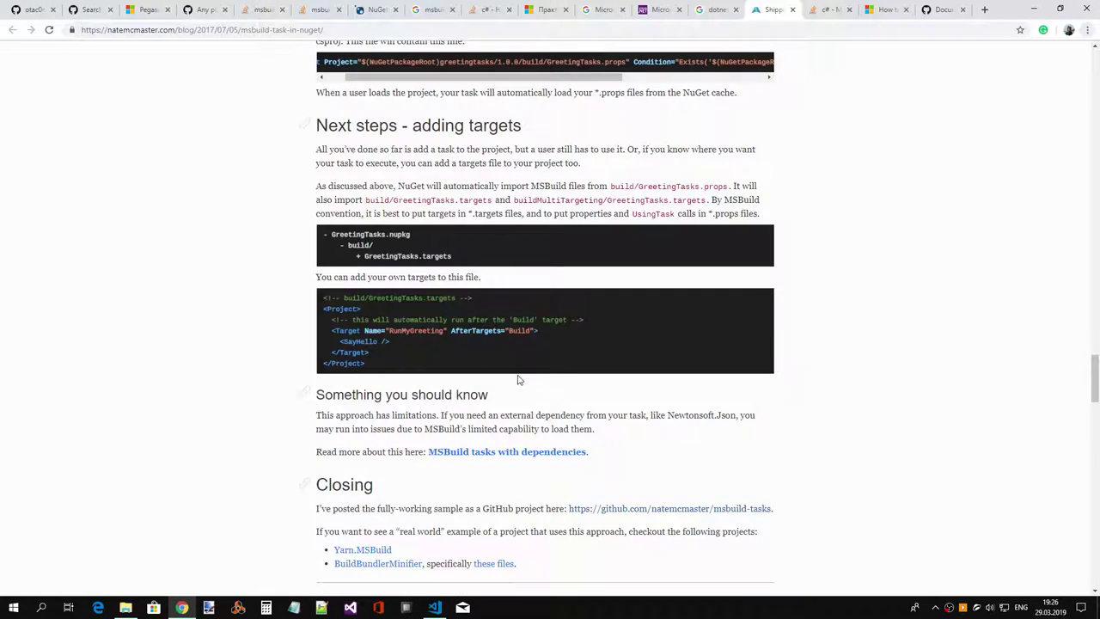
{"action": "double_click", "coordinate": [348, 330]}
{"action": "key", "text": "alt+Tab"}
{"action": "key", "text": "alt+Tab"}
{"action": "left_click", "coordinate": [390, 313]}
{"action": "scroll", "coordinate": [469, 313], "scroll_direction": "down", "scroll_amount": 2}
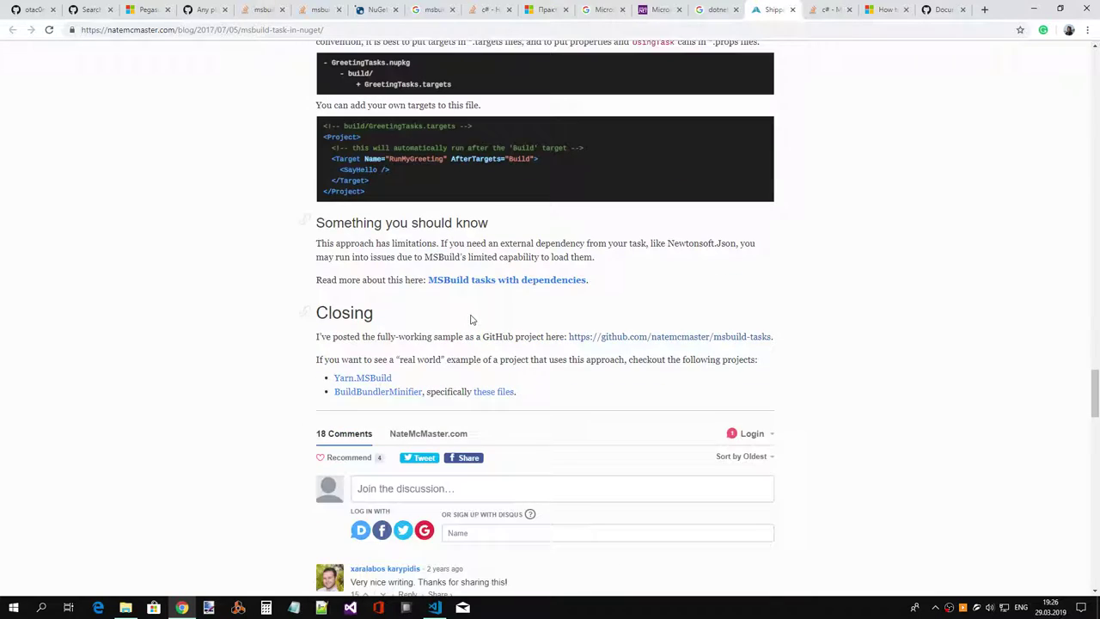
Open 'MSBuild tasks with dependencies' in a new tab and skim the article
{"action": "right_click", "coordinate": [513, 283]}
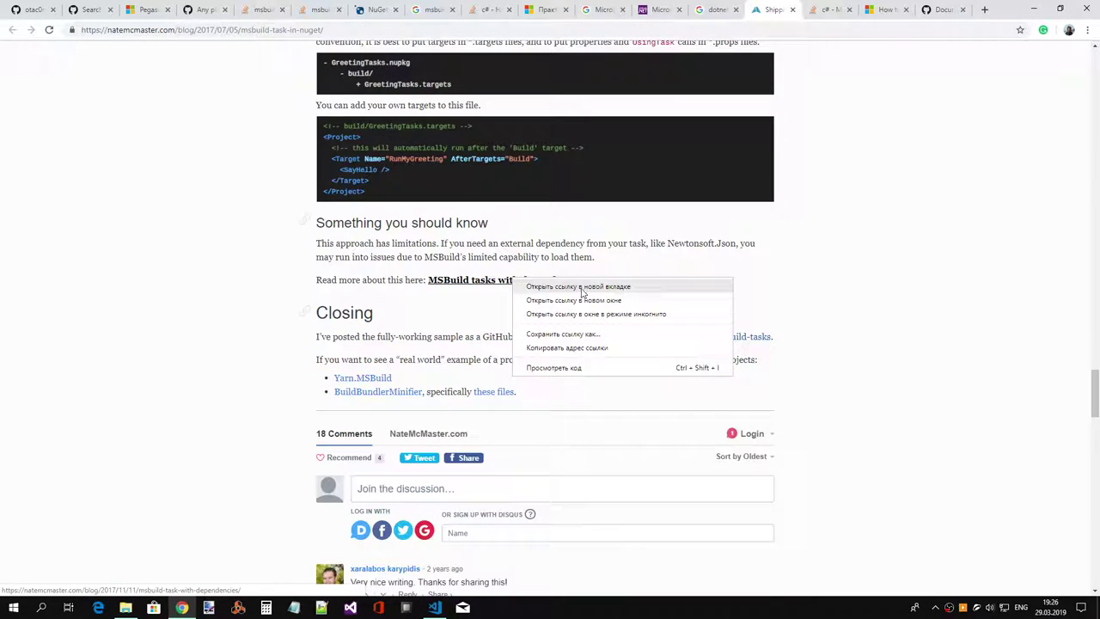
{"action": "left_click", "coordinate": [568, 286]}
{"action": "left_click", "coordinate": [778, 9]}
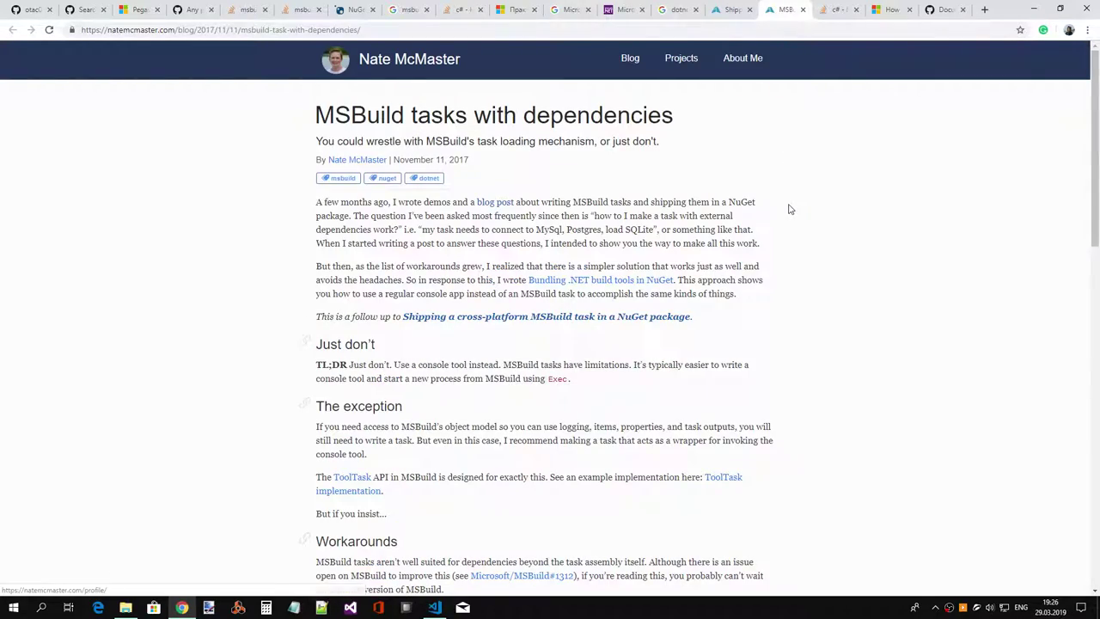
{"action": "scroll", "coordinate": [788, 209], "scroll_direction": "down", "scroll_amount": 2}
{"action": "scroll", "coordinate": [789, 209], "scroll_direction": "up", "scroll_amount": 1}
{"action": "scroll", "coordinate": [790, 209], "scroll_direction": "down", "scroll_amount": 2}
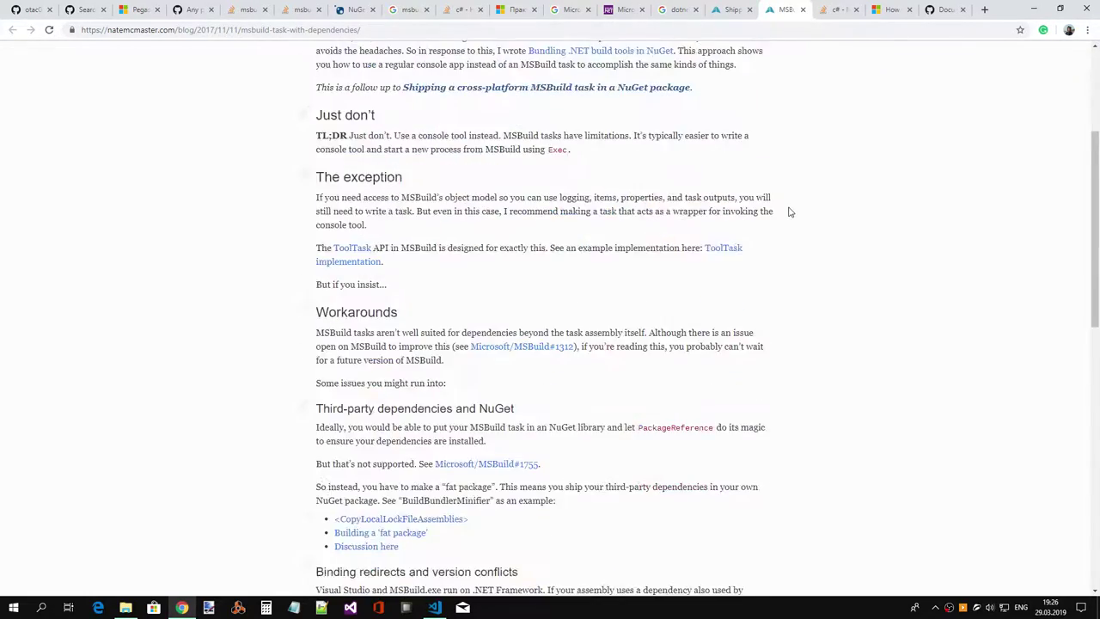
{"action": "scroll", "coordinate": [790, 209], "scroll_direction": "down", "scroll_amount": 3}
{"action": "scroll", "coordinate": [790, 210], "scroll_direction": "down", "scroll_amount": 2}
{"action": "scroll", "coordinate": [791, 212], "scroll_direction": "down", "scroll_amount": 1}
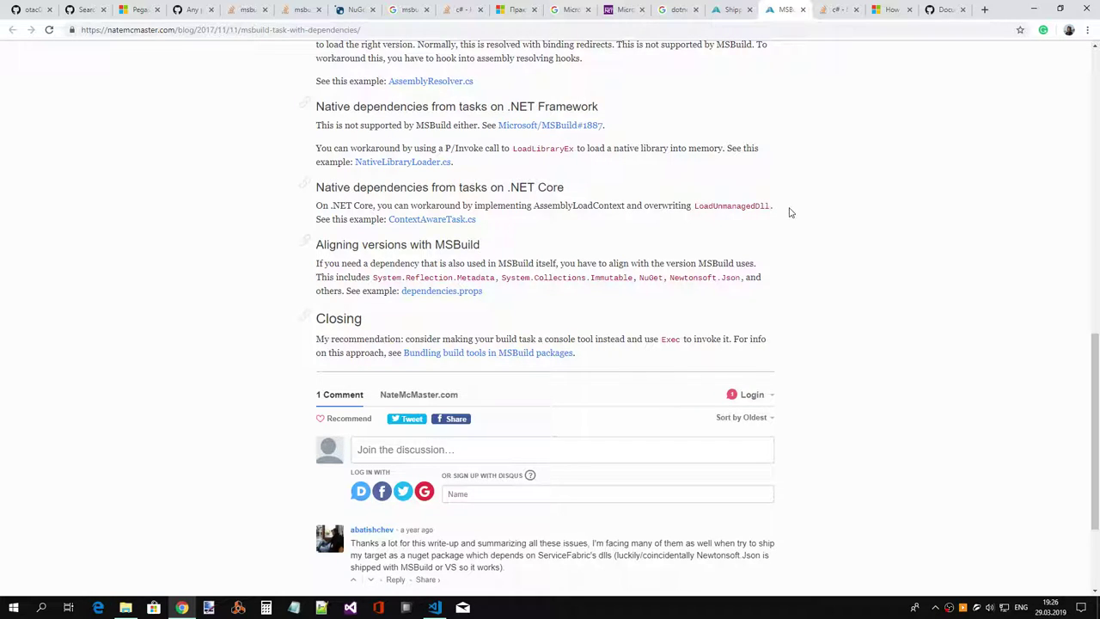
{"action": "scroll", "coordinate": [790, 213], "scroll_direction": "up", "scroll_amount": 7}
{"action": "scroll", "coordinate": [791, 212], "scroll_direction": "up", "scroll_amount": 1}
{"action": "scroll", "coordinate": [790, 212], "scroll_direction": "up", "scroll_amount": 2}
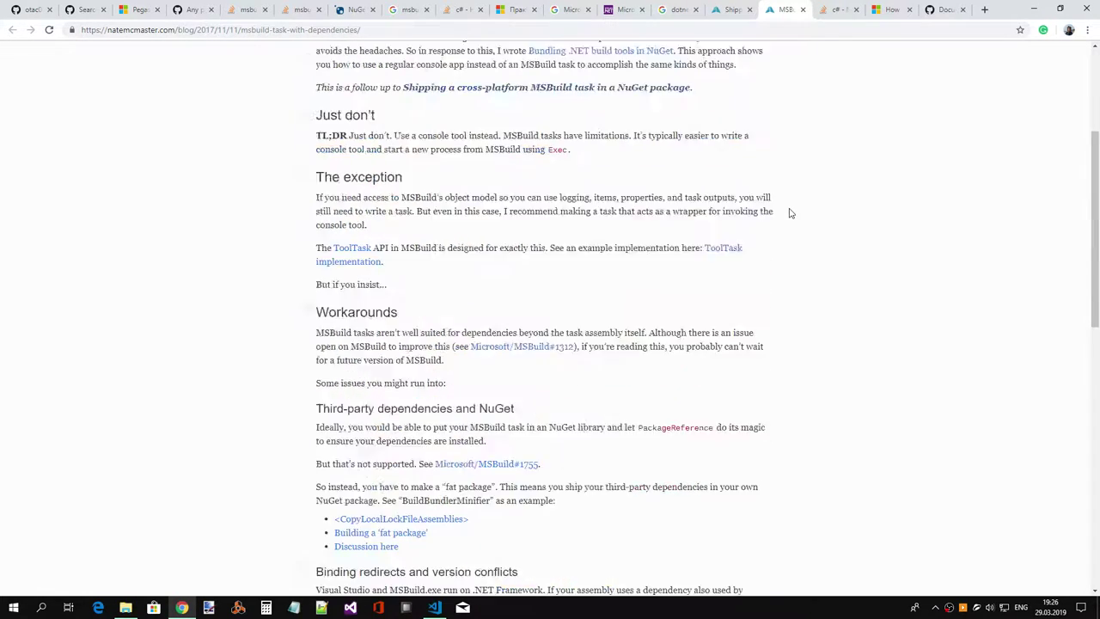
{"action": "scroll", "coordinate": [790, 212], "scroll_direction": "up", "scroll_amount": 2}
{"action": "scroll", "coordinate": [791, 213], "scroll_direction": "up", "scroll_amount": 2}
Check the project file, then flip through the open tabs to the dotnet/docs issue #2642
{"action": "key", "text": "alt+Tab"}
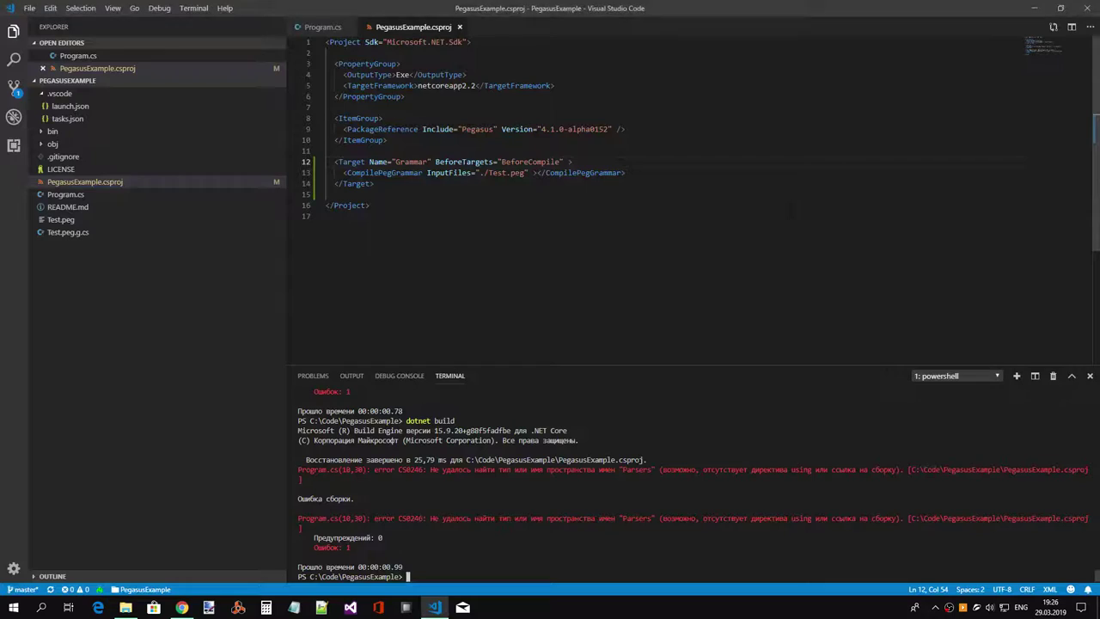
{"action": "key", "text": "alt+Tab"}
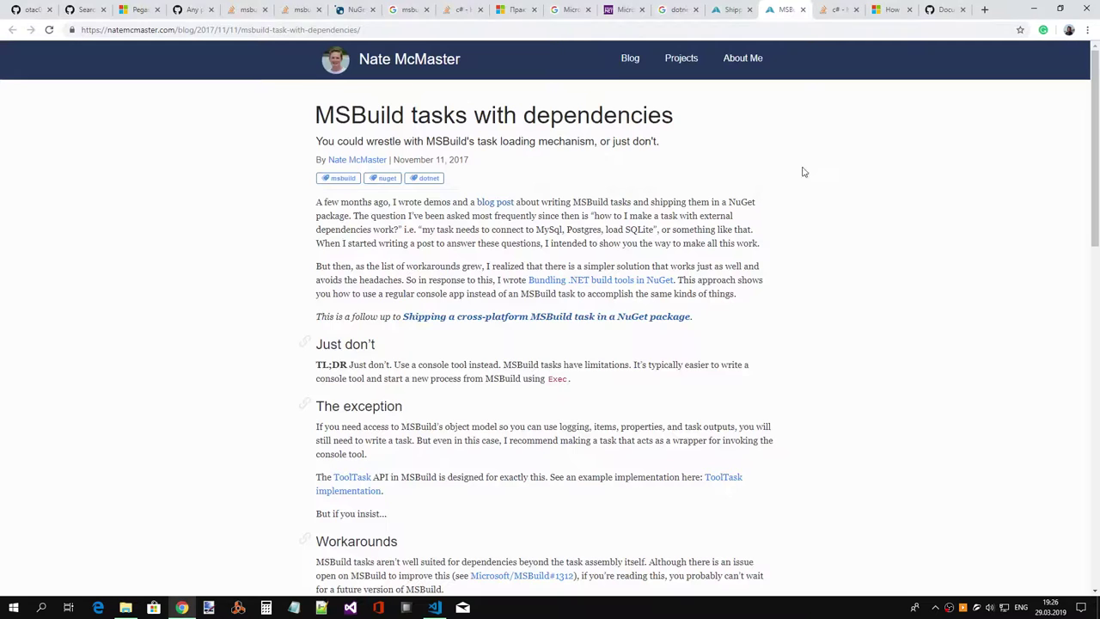
{"action": "left_click", "coordinate": [731, 9]}
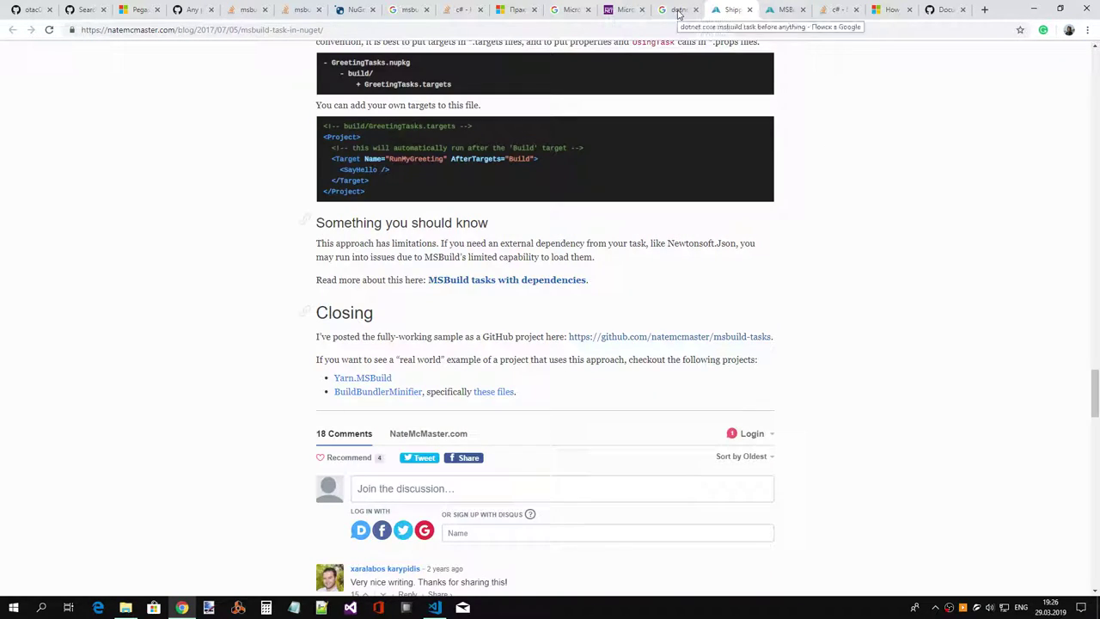
{"action": "left_click", "coordinate": [678, 10]}
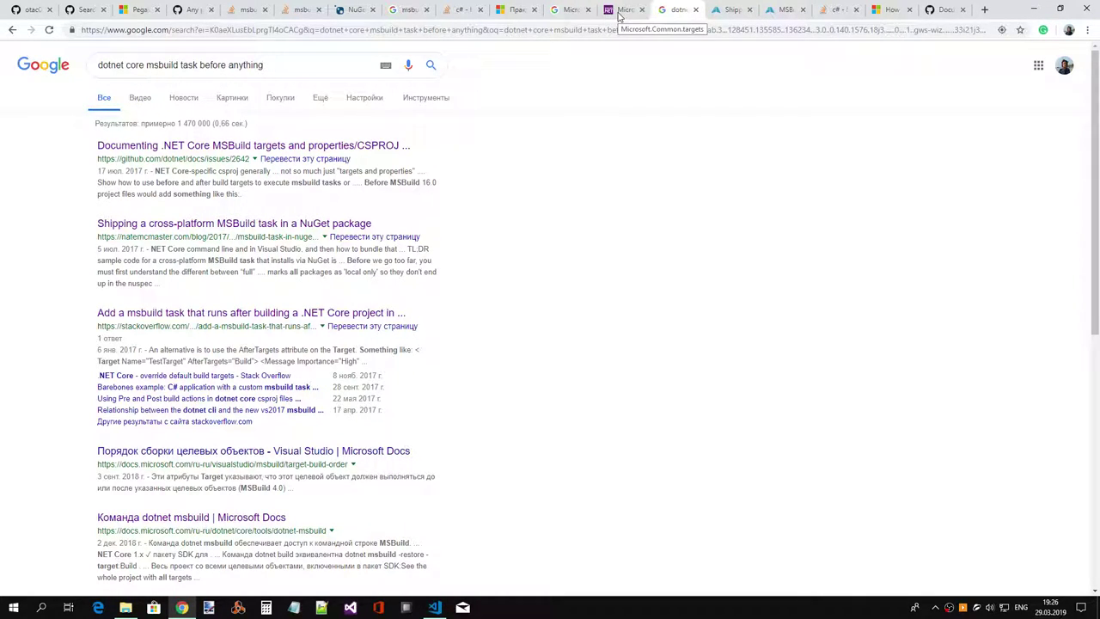
{"action": "left_click", "coordinate": [620, 10]}
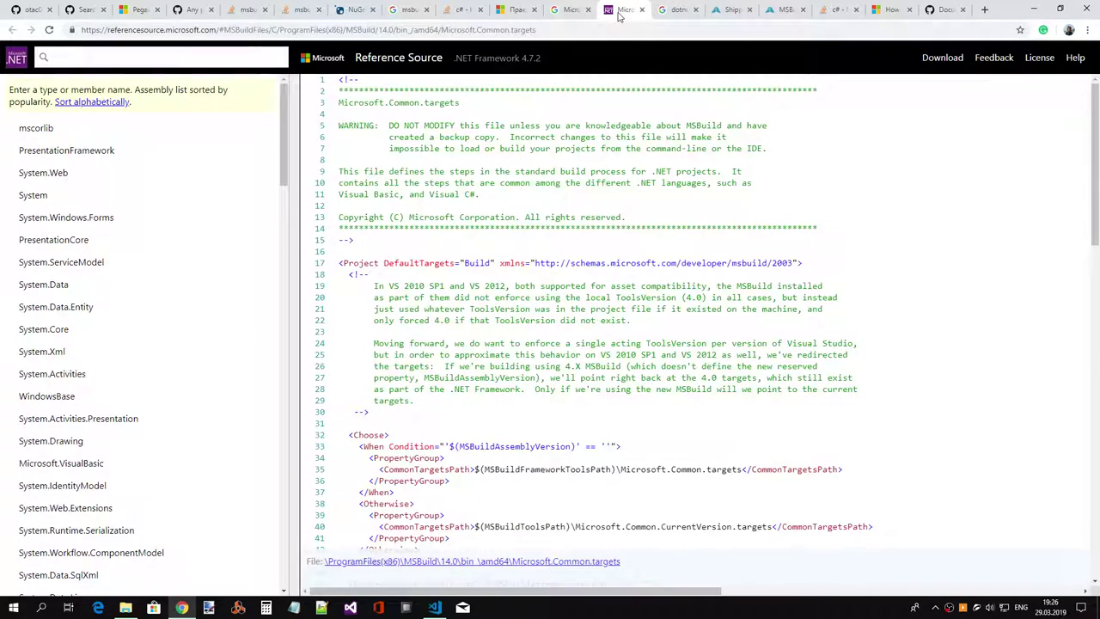
{"action": "left_click", "coordinate": [561, 11]}
{"action": "left_click", "coordinate": [520, 10]}
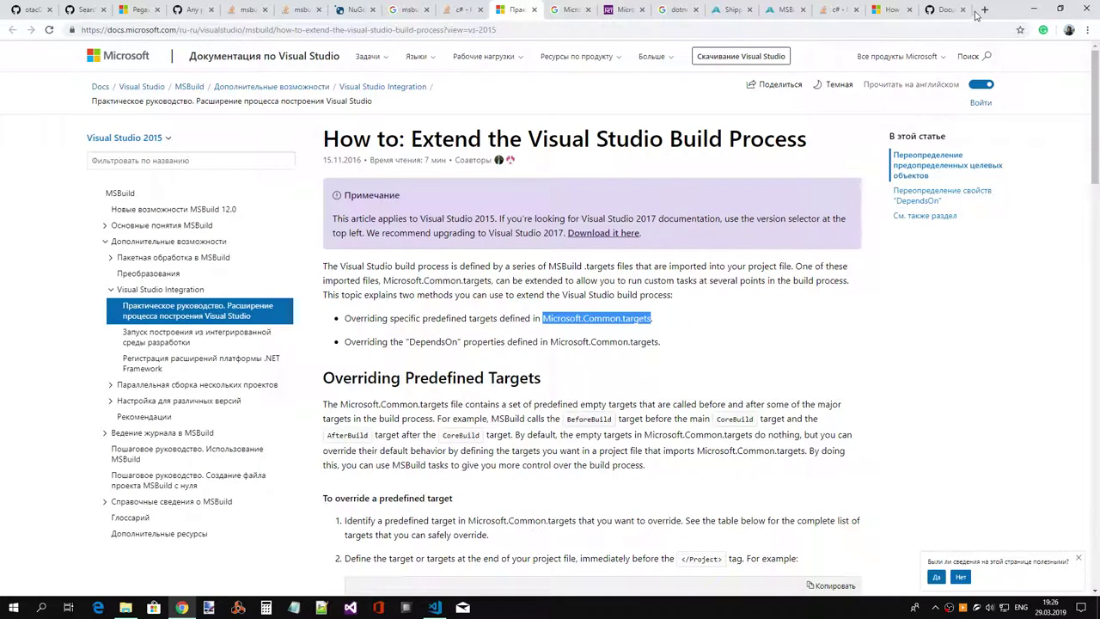
{"action": "left_click", "coordinate": [945, 11]}
{"action": "key", "text": "alt+Tab"}
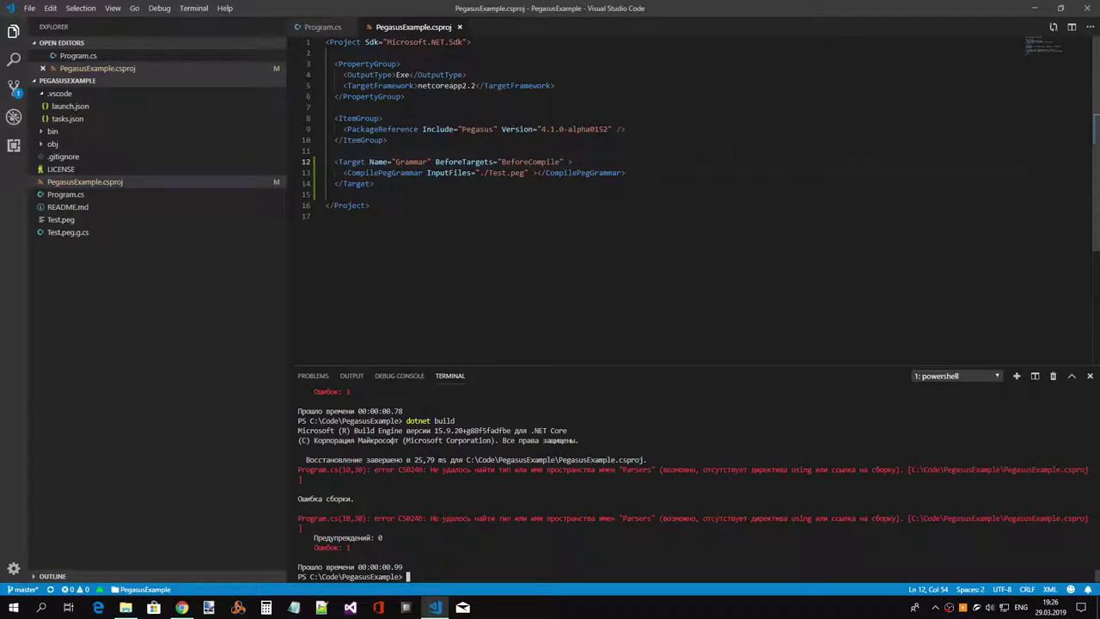
{"action": "key", "text": "alt+Tab"}
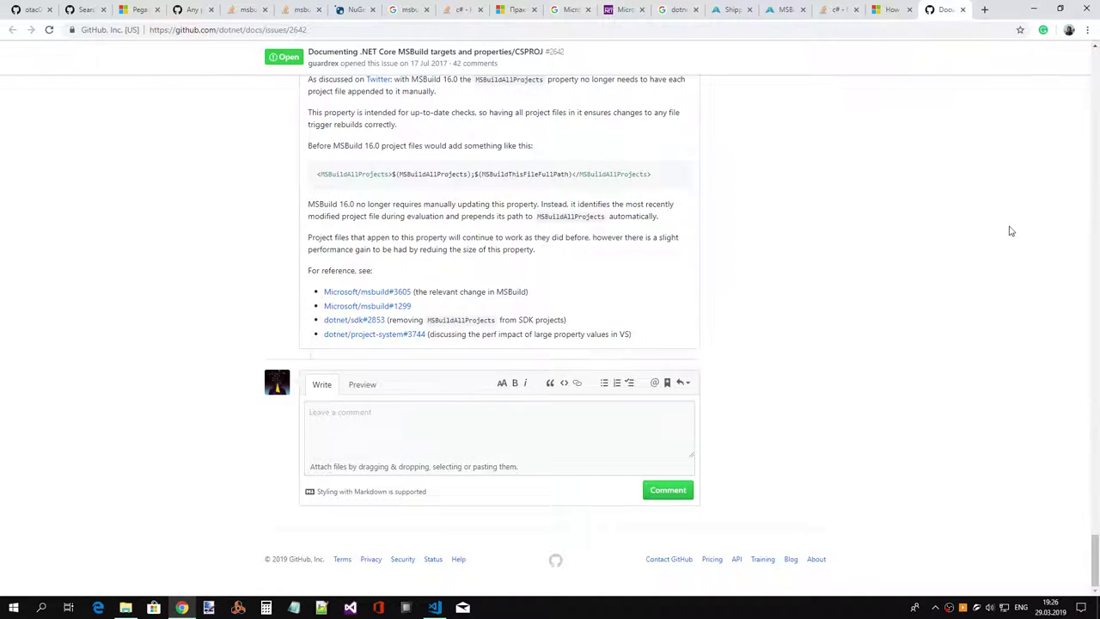
Open the issue's Microsoft.NET.Build.Tasks link, close its 404 window, and show 'Specify which target to build first'
{"action": "scroll", "coordinate": [1012, 257], "scroll_direction": "up", "scroll_amount": 3}
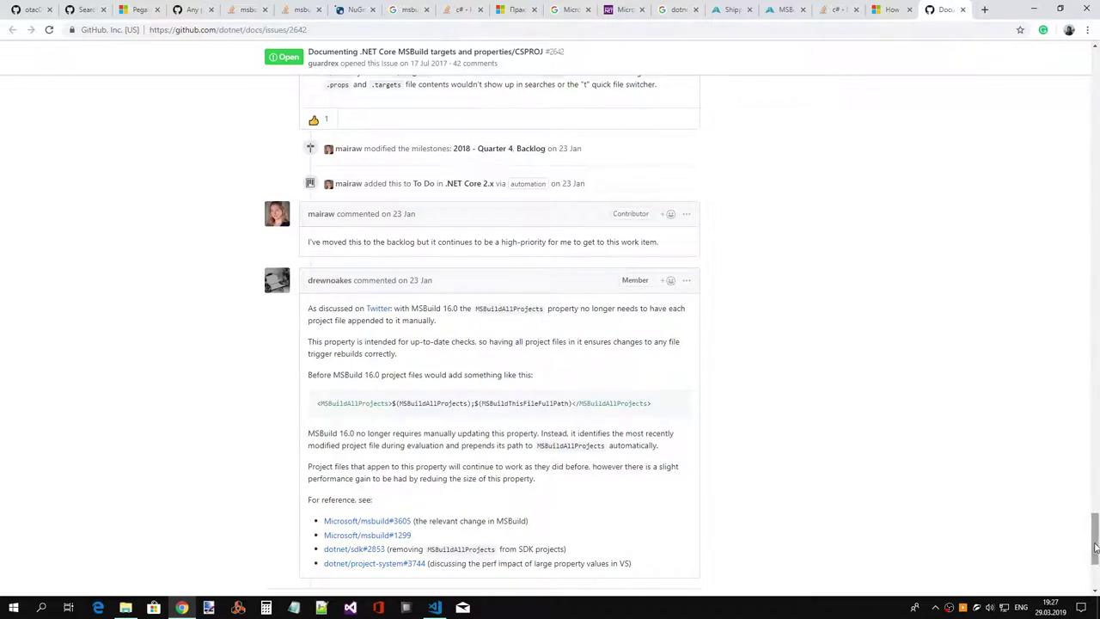
{"action": "left_click_drag", "start_coordinate": [1095, 538], "coordinate": [1095, 77]}
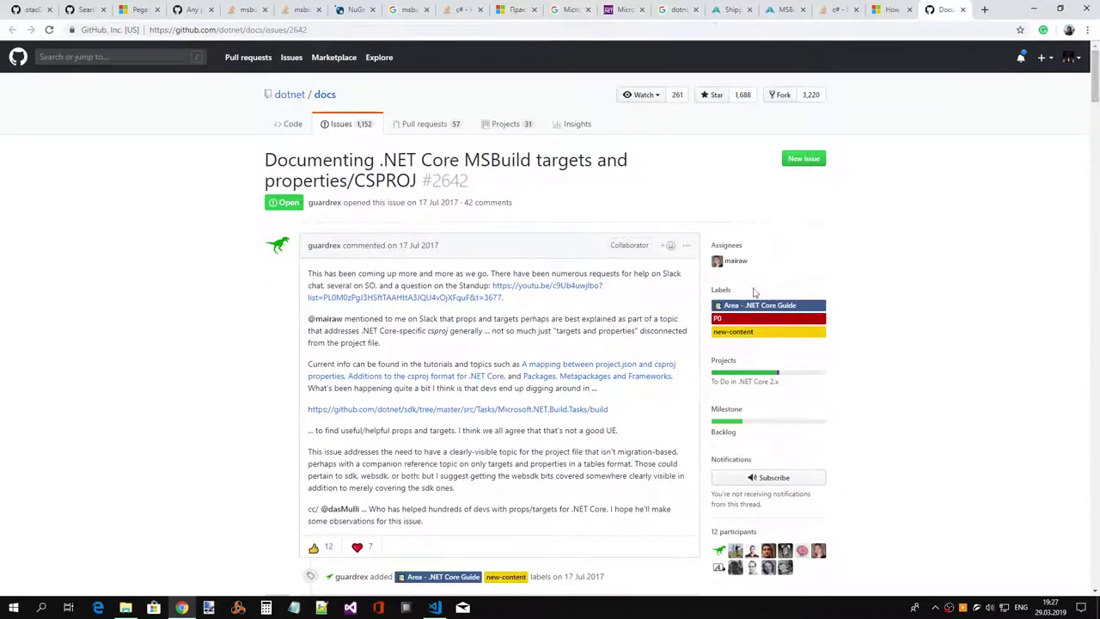
{"action": "right_click", "coordinate": [586, 411]}
{"action": "left_click", "coordinate": [648, 435]}
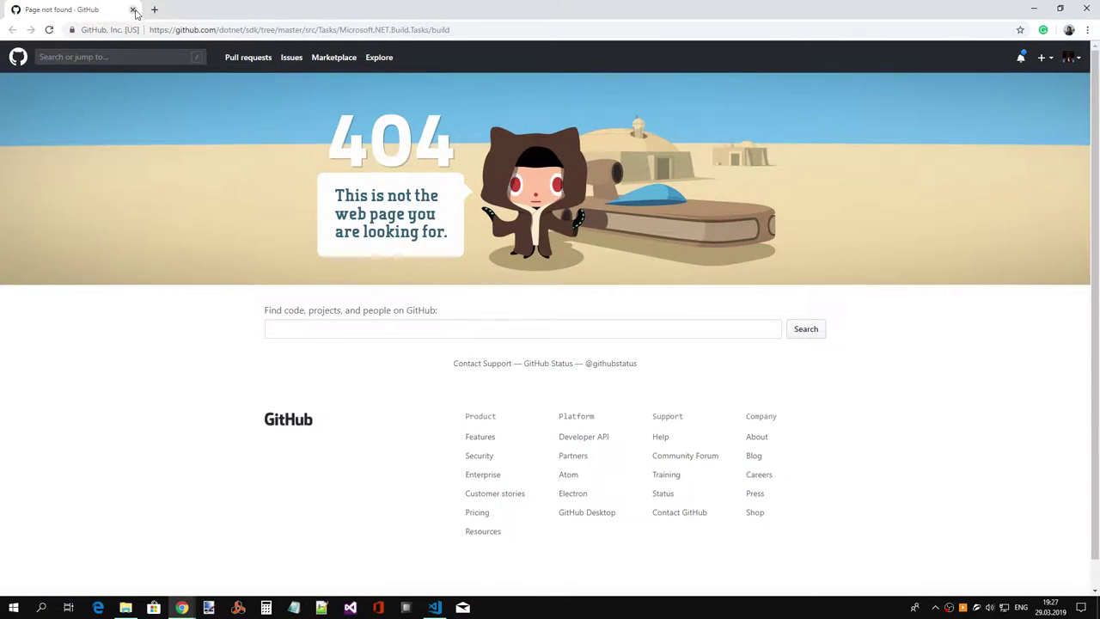
{"action": "left_click", "coordinate": [132, 10]}
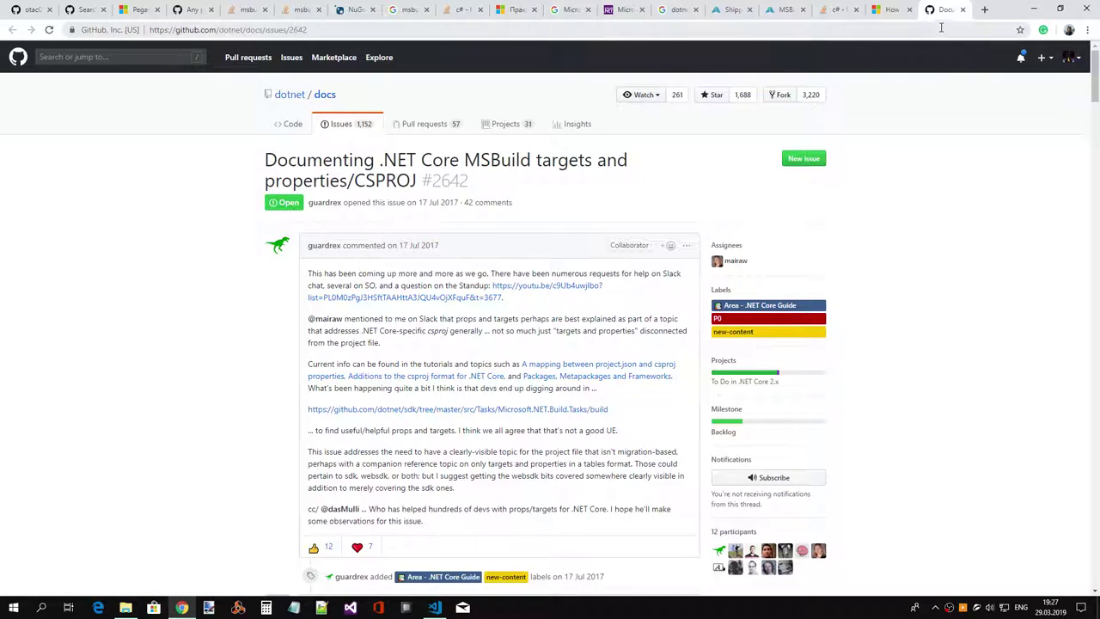
{"action": "left_click", "coordinate": [890, 10]}
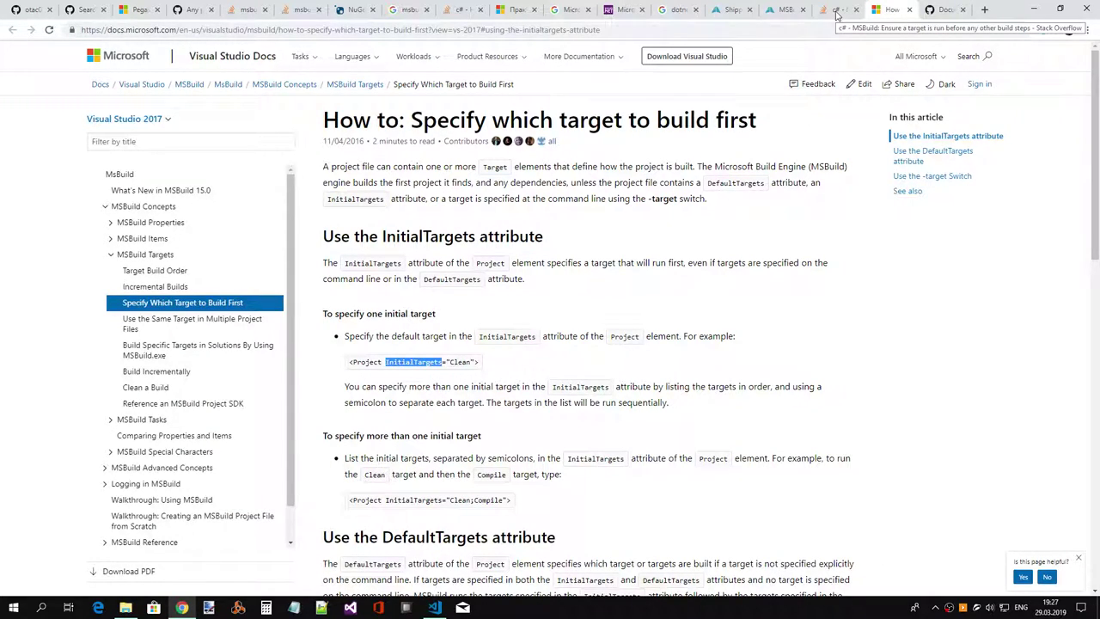
Glance at the MSBuild Inline Tasks article from the contents, then go back
{"action": "left_click", "coordinate": [110, 419]}
{"action": "scroll", "coordinate": [176, 427], "scroll_direction": "down", "scroll_amount": 2}
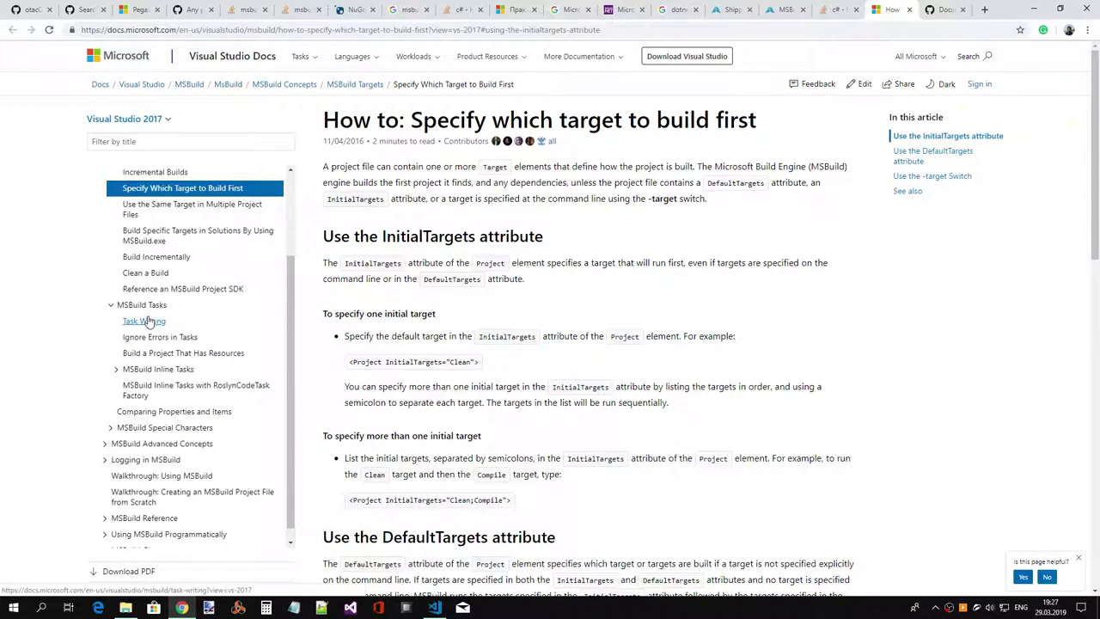
{"action": "left_click", "coordinate": [153, 377]}
{"action": "scroll", "coordinate": [498, 393], "scroll_direction": "down", "scroll_amount": 1}
{"action": "scroll", "coordinate": [498, 392], "scroll_direction": "down", "scroll_amount": 1}
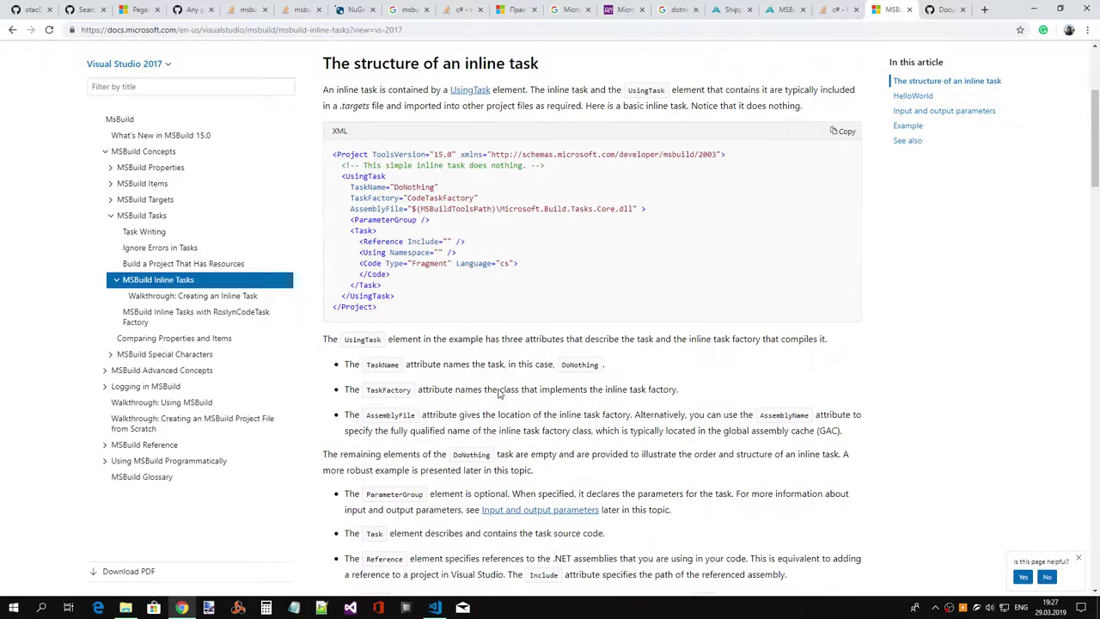
{"action": "left_click", "coordinate": [13, 31]}
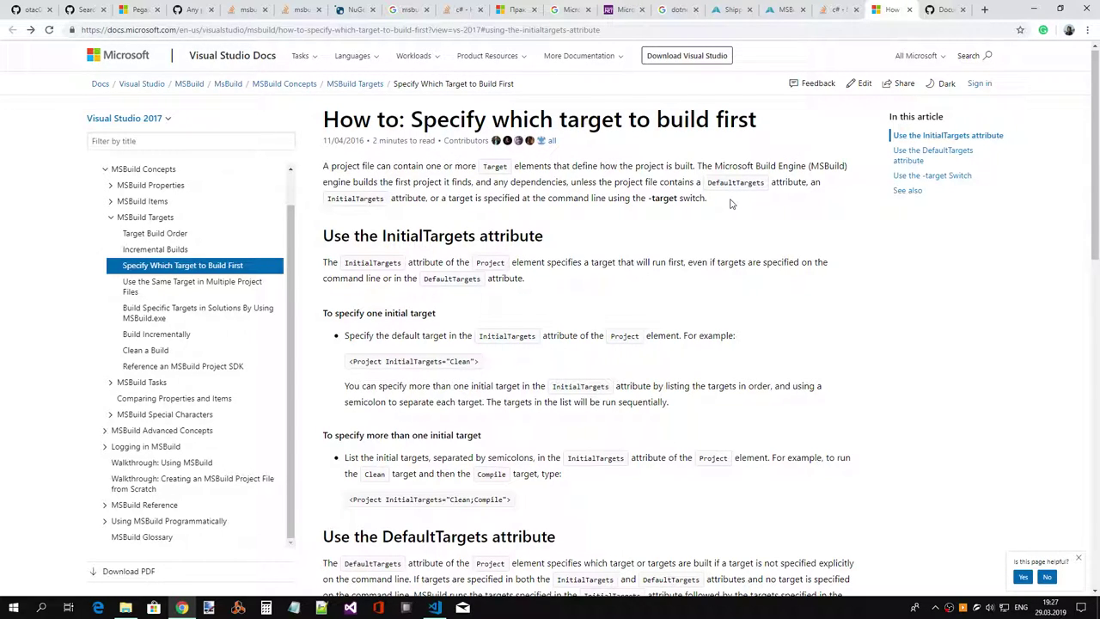
Read the page through the -target switch and See also, then return to PegasusExample.csproj
{"action": "scroll", "coordinate": [639, 230], "scroll_direction": "down", "scroll_amount": 3}
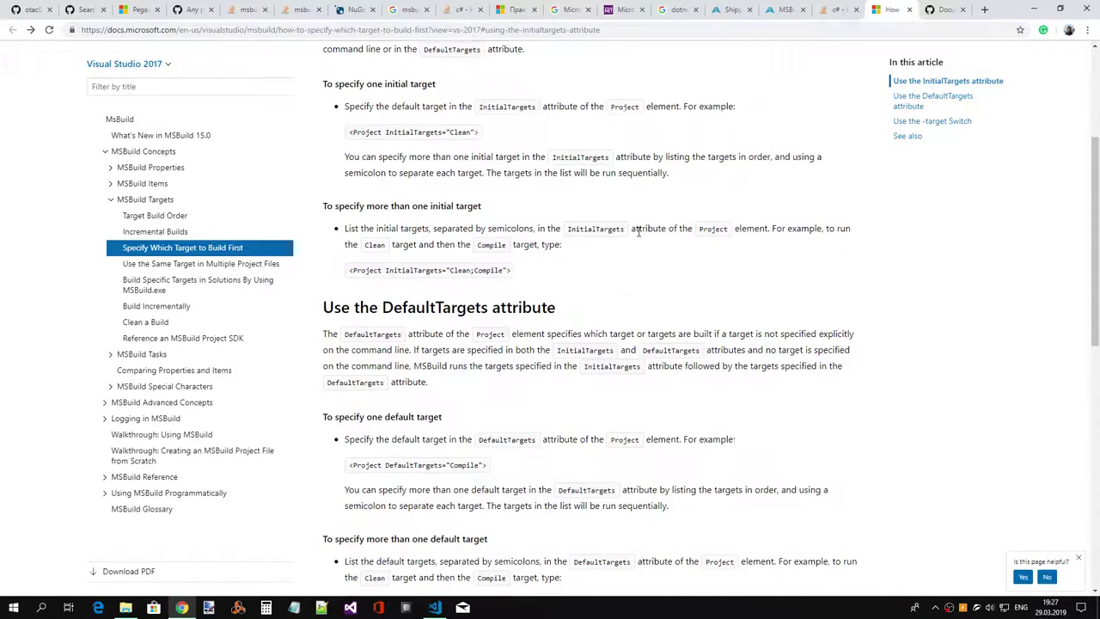
{"action": "scroll", "coordinate": [638, 230], "scroll_direction": "down", "scroll_amount": 1}
{"action": "scroll", "coordinate": [638, 231], "scroll_direction": "down", "scroll_amount": 1}
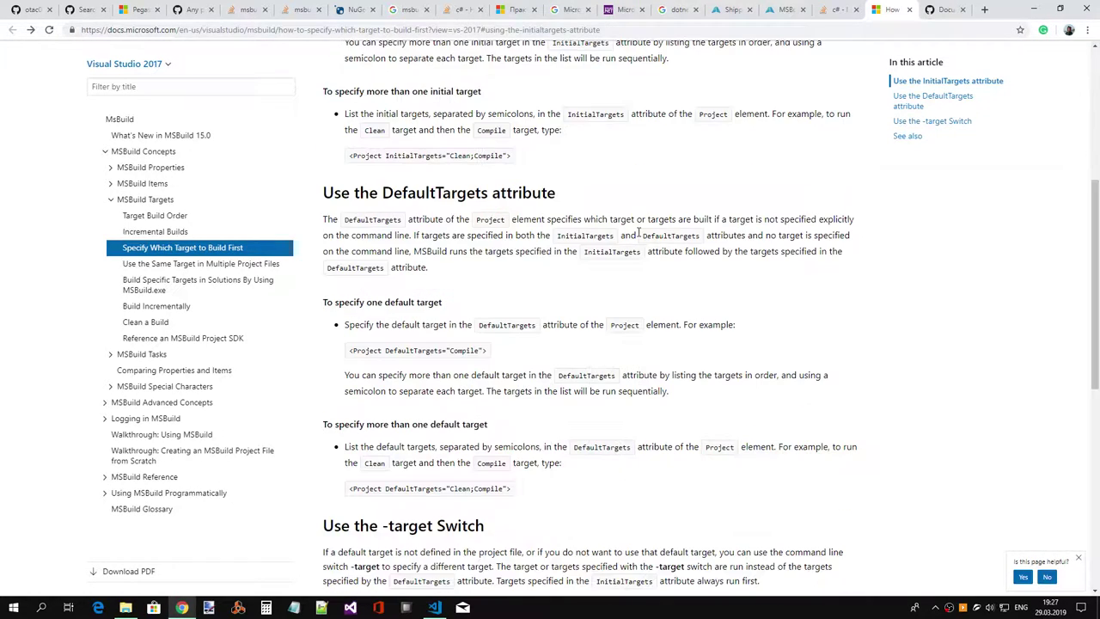
{"action": "scroll", "coordinate": [638, 232], "scroll_direction": "down", "scroll_amount": 1}
{"action": "scroll", "coordinate": [638, 232], "scroll_direction": "down", "scroll_amount": 2}
{"action": "scroll", "coordinate": [639, 232], "scroll_direction": "down", "scroll_amount": 3}
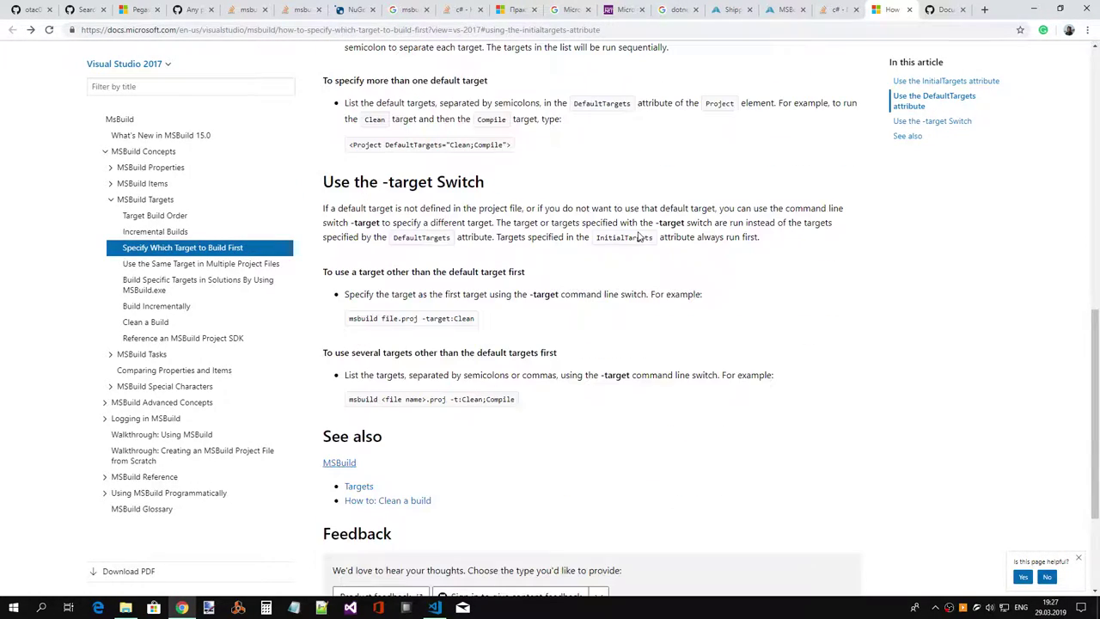
{"action": "scroll", "coordinate": [638, 232], "scroll_direction": "down", "scroll_amount": 1}
{"action": "scroll", "coordinate": [639, 236], "scroll_direction": "down", "scroll_amount": 2}
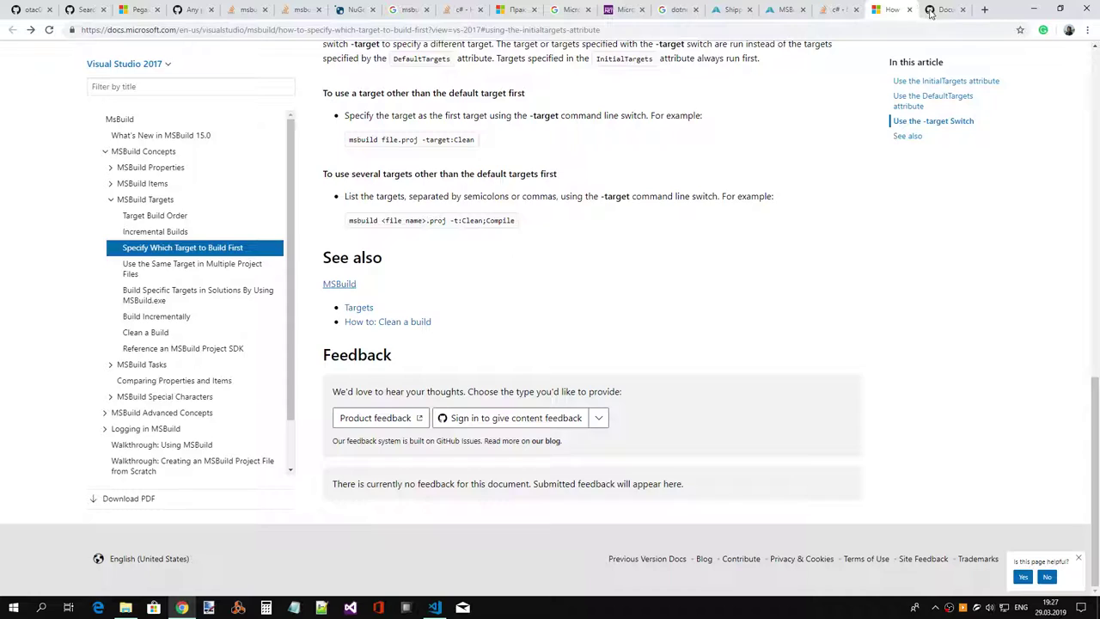
{"action": "key", "text": "alt+Tab"}
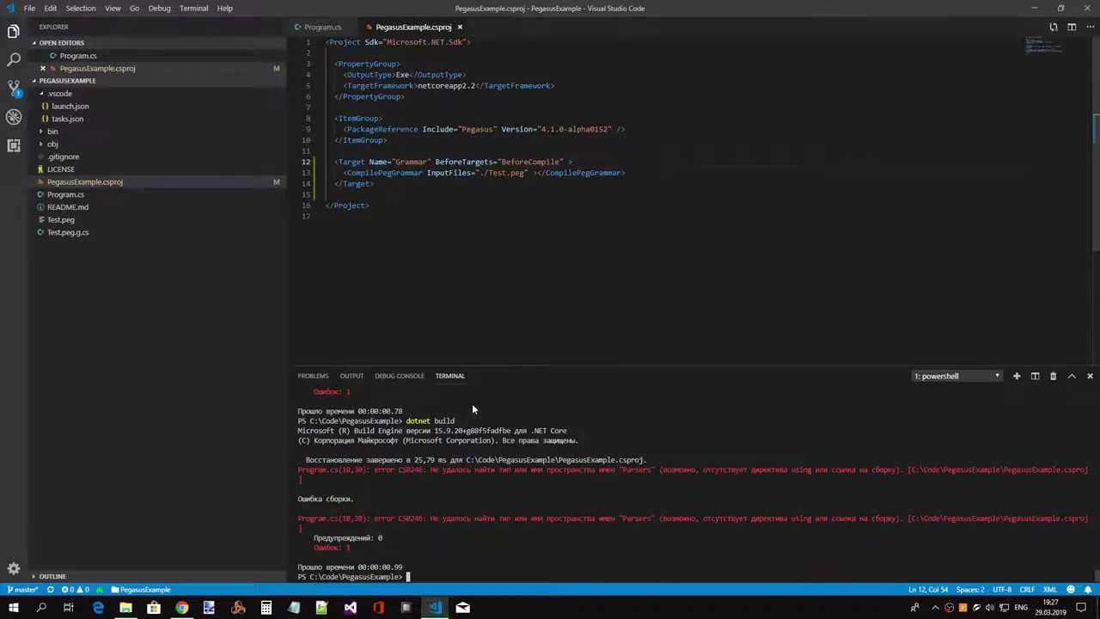
{"action": "double_click", "coordinate": [351, 161]}
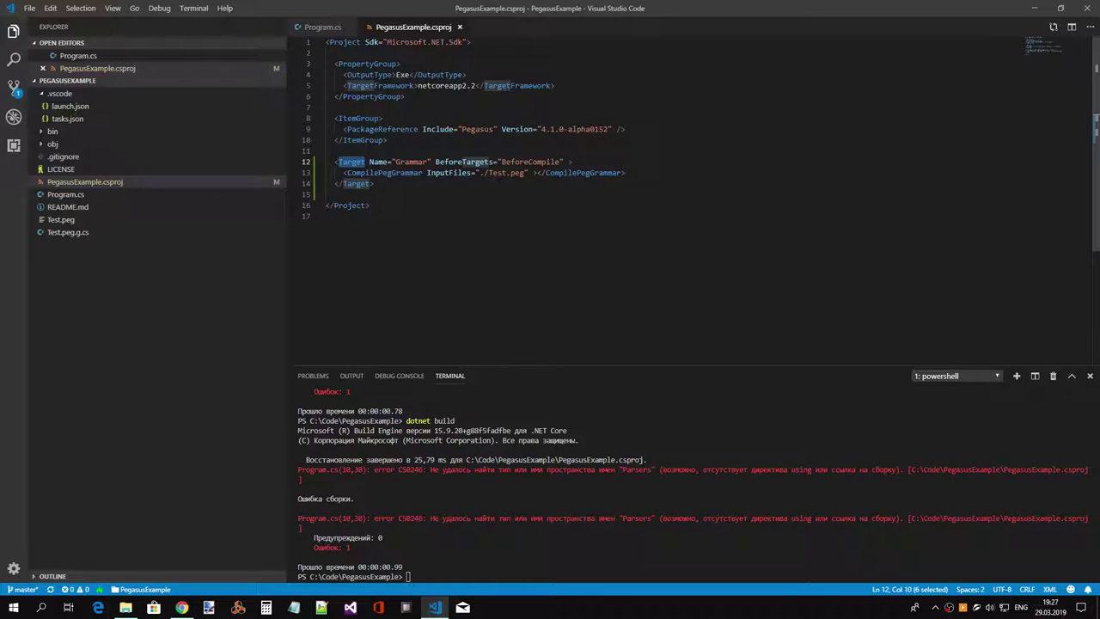
{"action": "key", "text": "alt+Tab"}
{"action": "key", "text": "alt+Tab"}
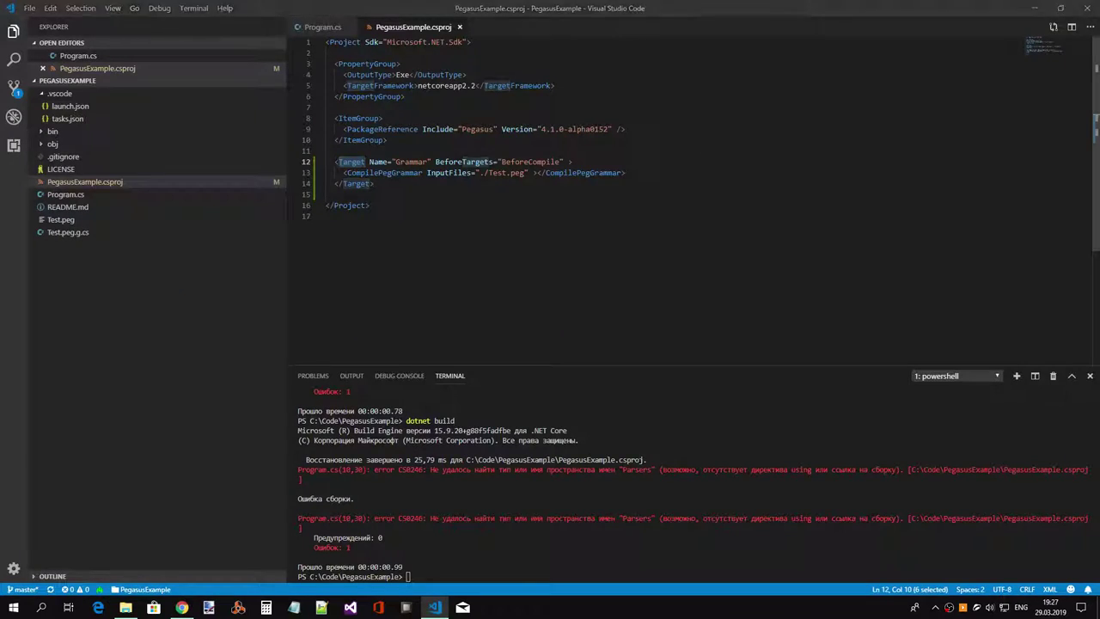
{"action": "key", "text": "alt+Tab"}
{"action": "key", "text": "alt+Tab"}
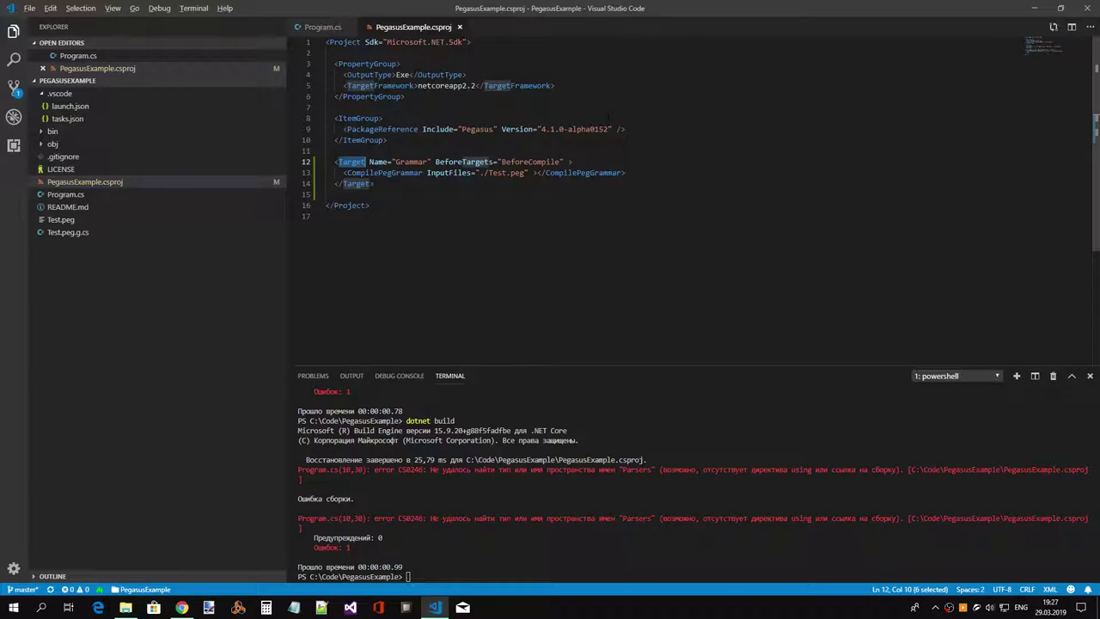
{"action": "key", "text": "alt+Tab"}
Search Google for 'msbuild target attributes' in a new tab
{"action": "left_click", "coordinate": [984, 9]}
{"action": "type", "text": "Target"}
{"action": "key", "text": "BackSpace"}
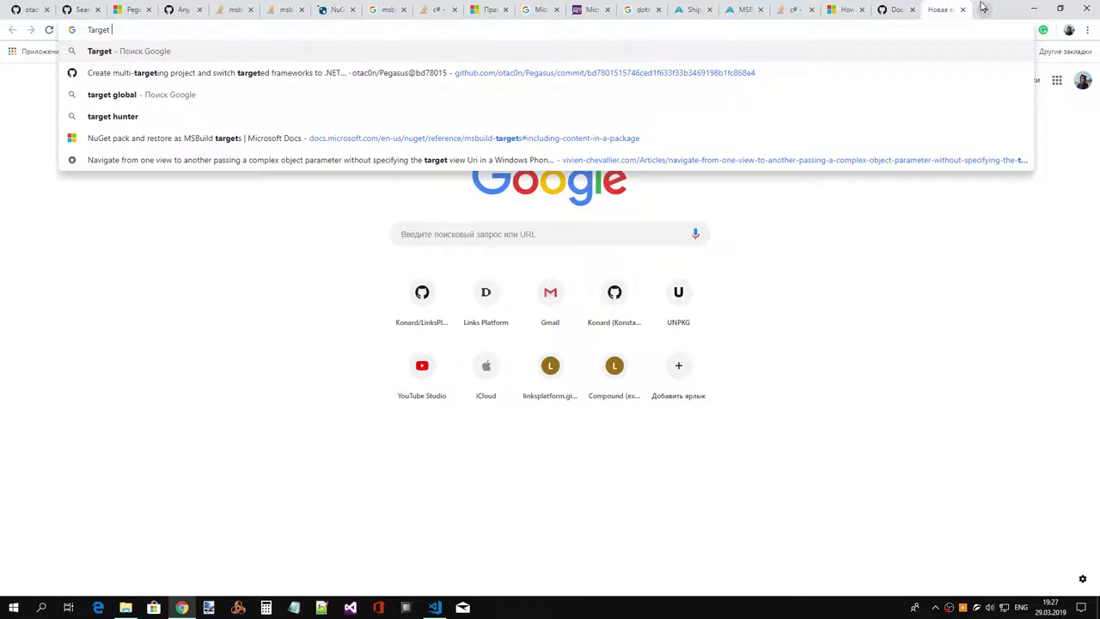
{"action": "key", "text": "BackSpace"}
{"action": "key", "text": "BackSpace"}
{"action": "key", "text": "BackSpace"}
{"action": "key", "text": "BackSpace"}
{"action": "type", "text": "ms"}
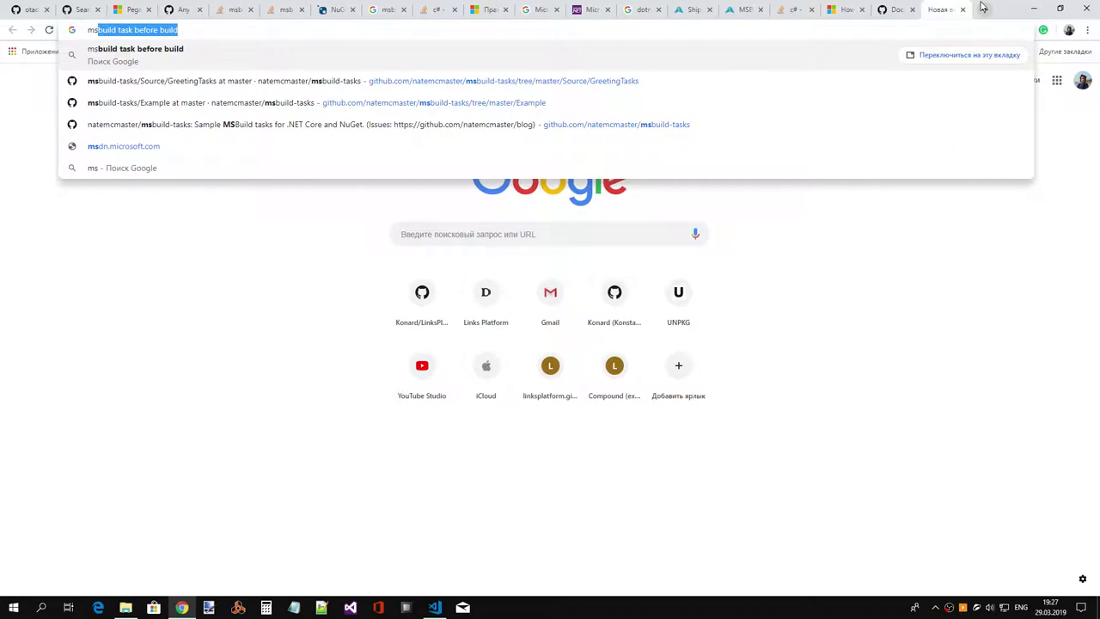
{"action": "type", "text": "build Target"}
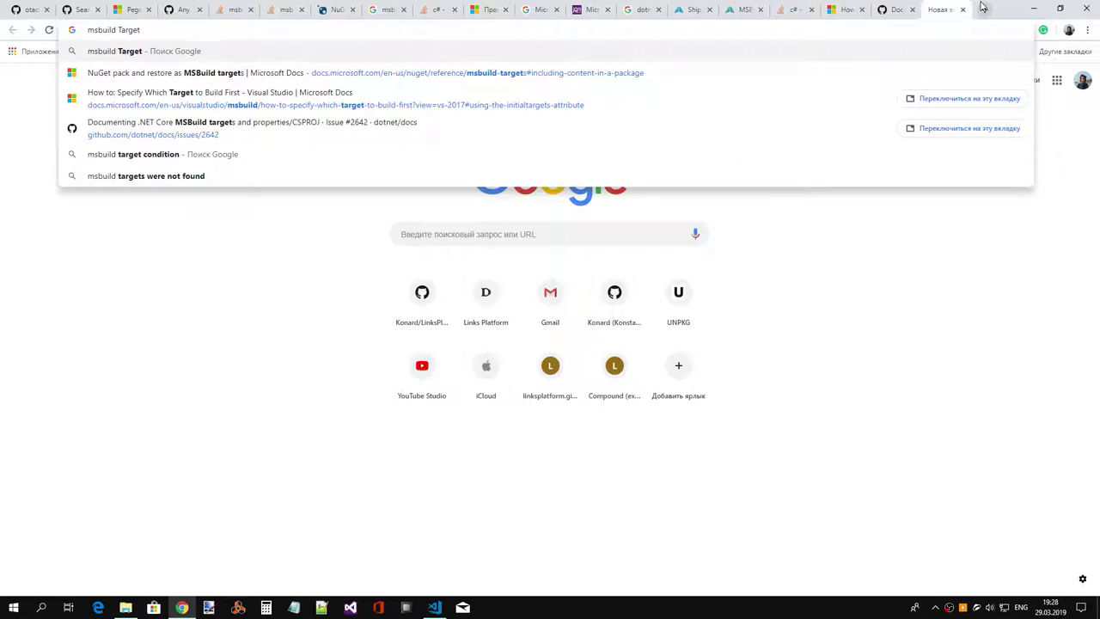
{"action": "key", "text": "alt+Tab"}
{"action": "key", "text": "alt+Tab"}
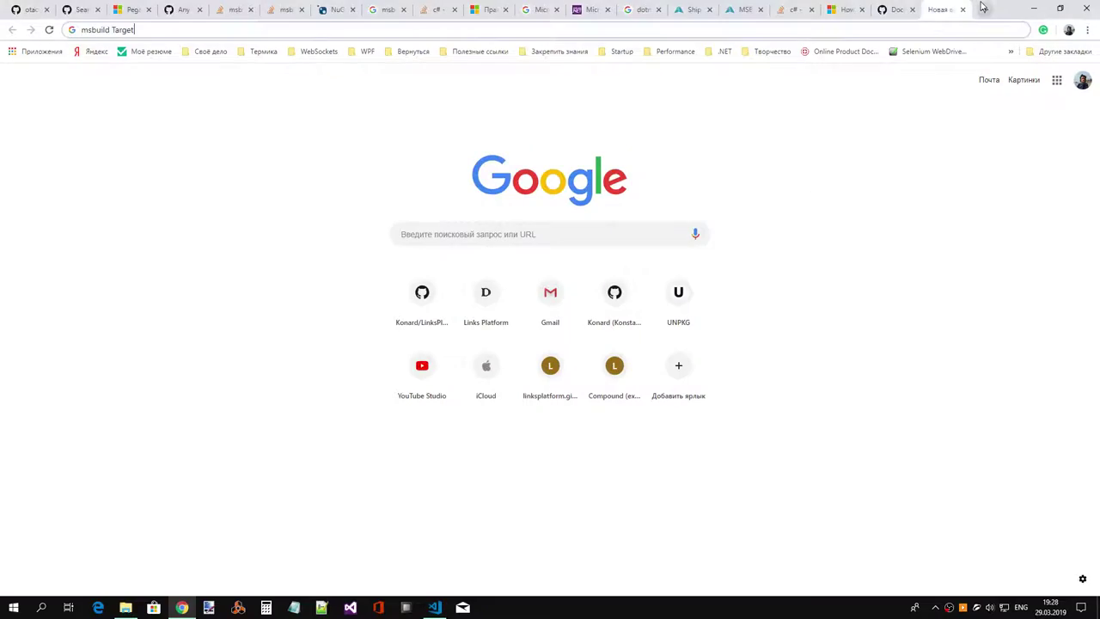
{"action": "type", "text": " attri"}
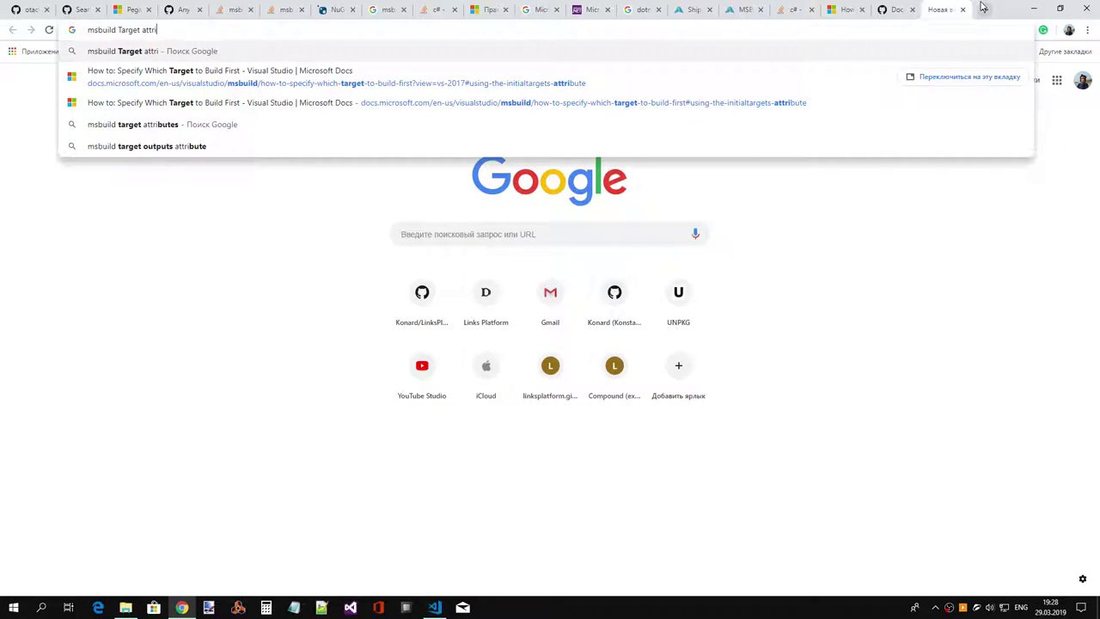
{"action": "key", "text": "Down"}
{"action": "key", "text": "Down"}
{"action": "key", "text": "Down"}
{"action": "key", "text": "Return"}
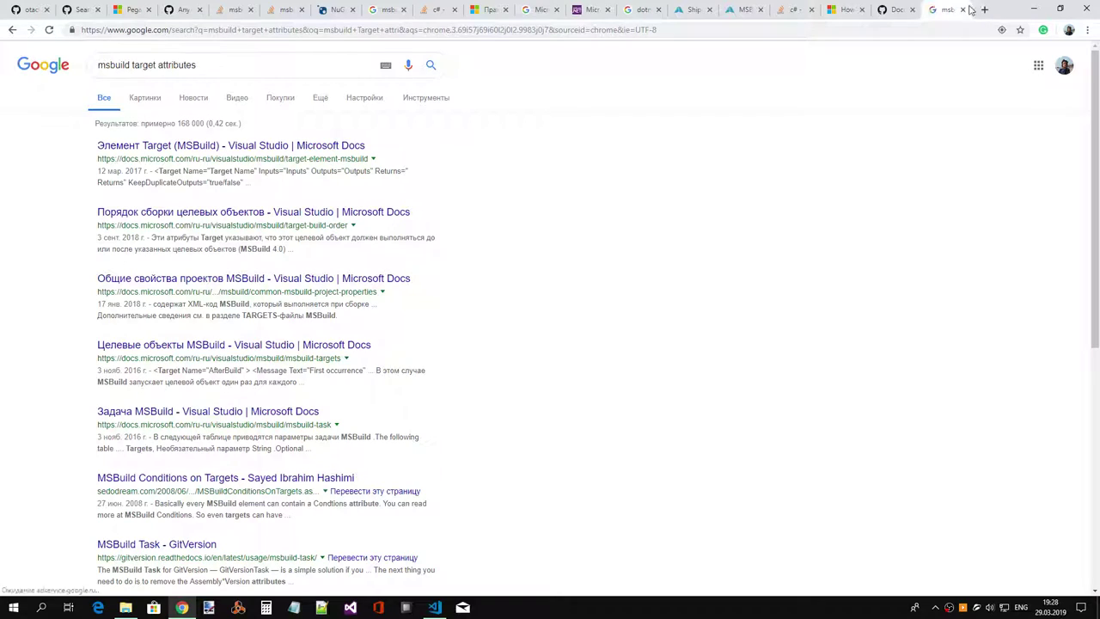
Open the Target element (MSBuild) result and pick out its attributes, from BeforeTargets and AfterTargets to Inputs
{"action": "middle_click", "coordinate": [298, 147]}
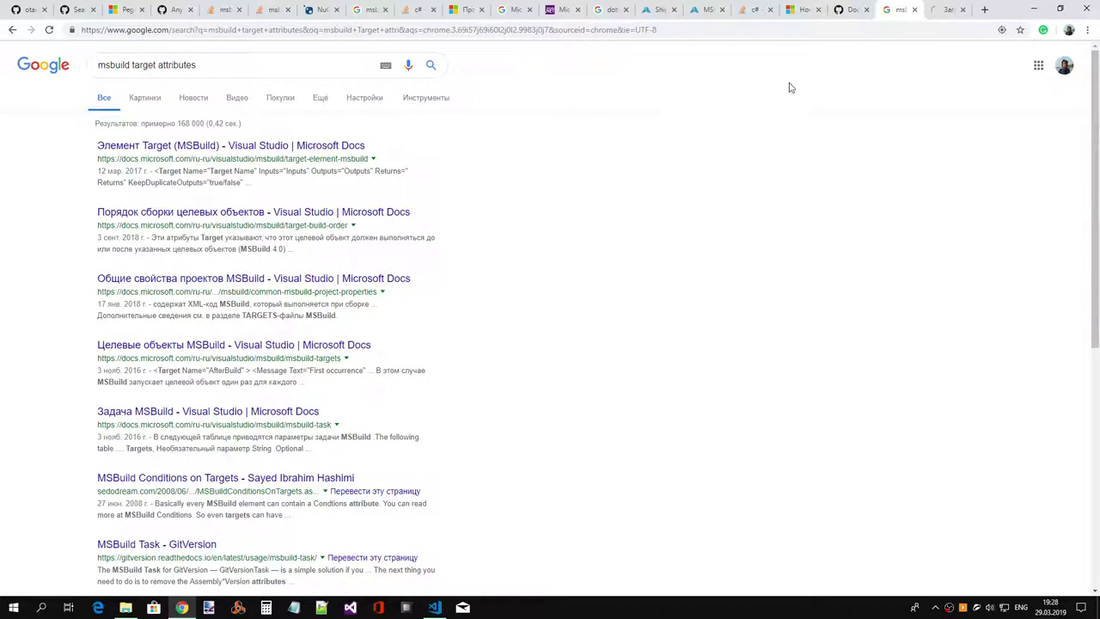
{"action": "left_click", "coordinate": [944, 10]}
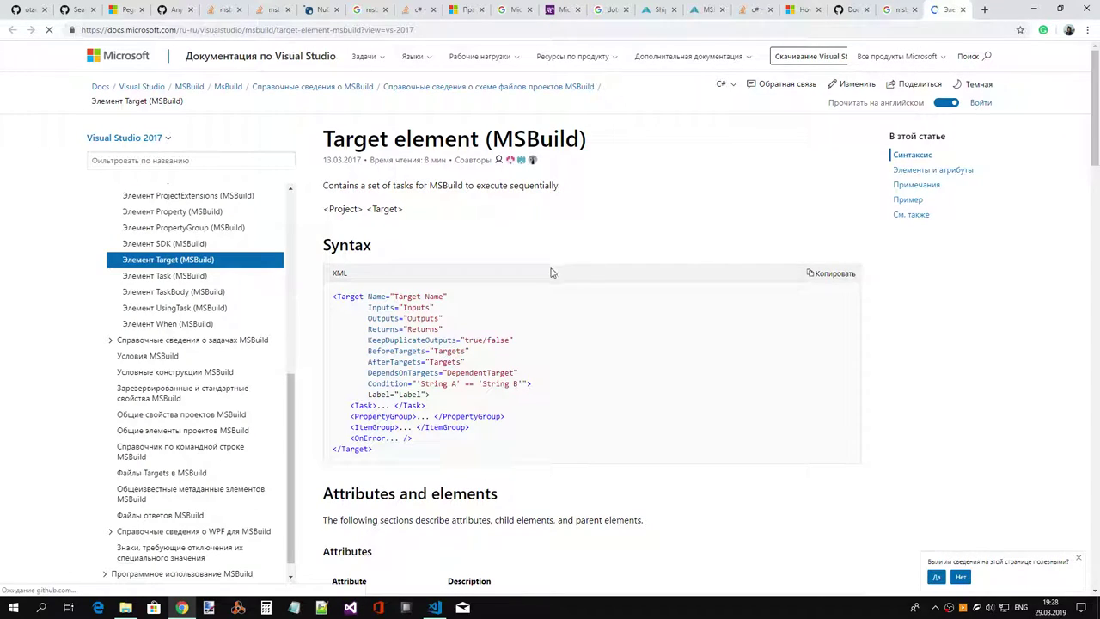
{"action": "double_click", "coordinate": [390, 350]}
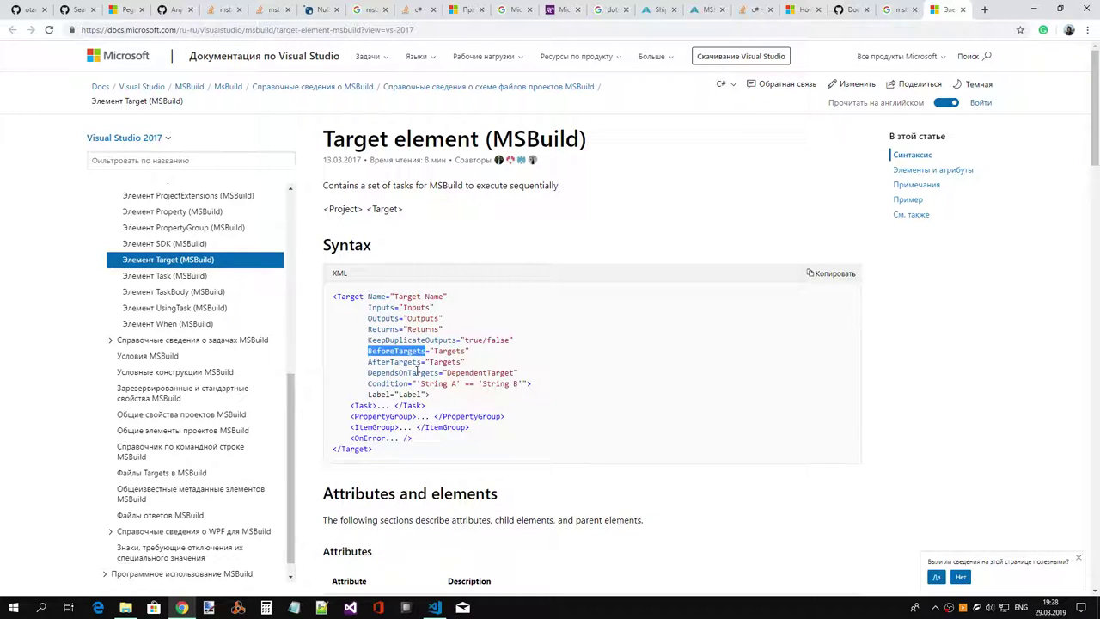
{"action": "double_click", "coordinate": [411, 362]}
{"action": "double_click", "coordinate": [410, 373]}
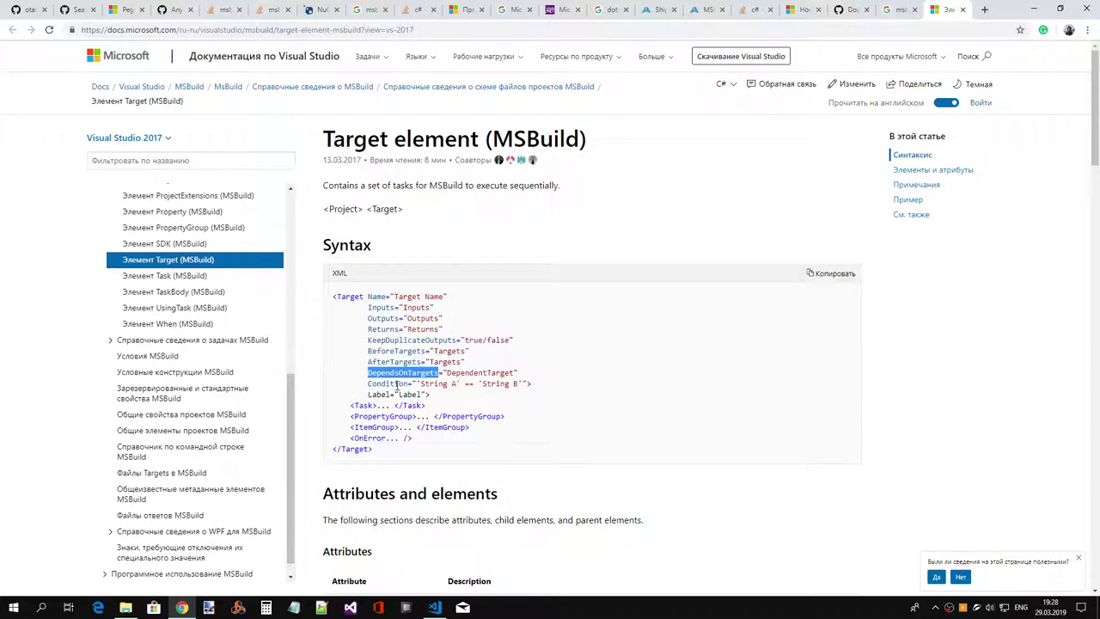
{"action": "double_click", "coordinate": [396, 384]}
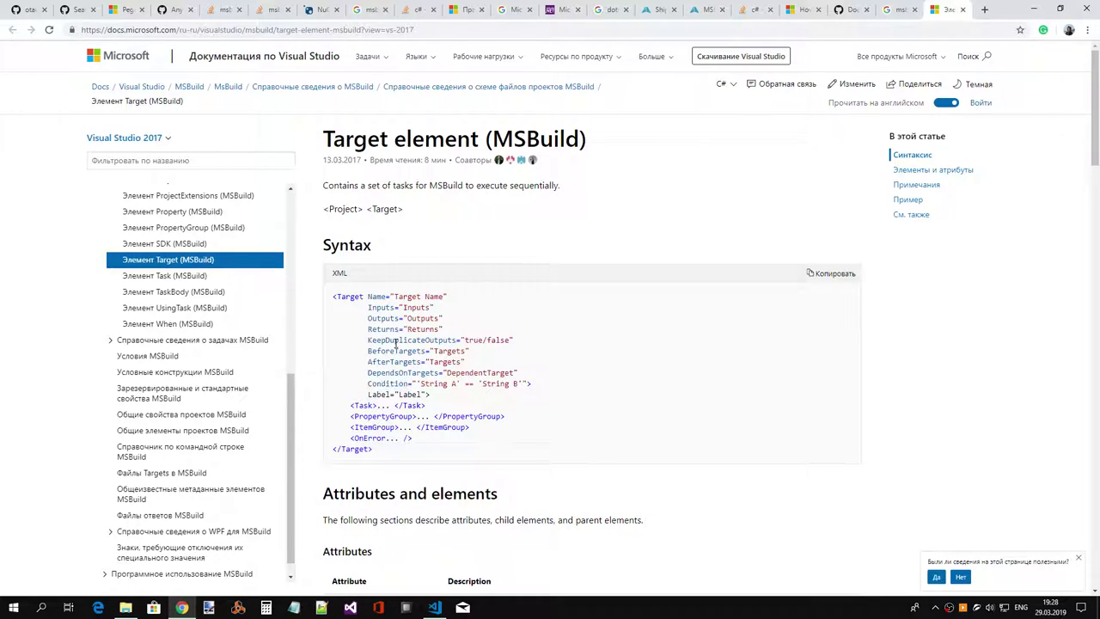
{"action": "double_click", "coordinate": [395, 341]}
{"action": "double_click", "coordinate": [394, 329]}
{"action": "double_click", "coordinate": [393, 319]}
{"action": "double_click", "coordinate": [391, 308]}
Read the attribute reference and open its 'Target build order' link in a new tab
{"action": "scroll", "coordinate": [464, 329], "scroll_direction": "down", "scroll_amount": 1}
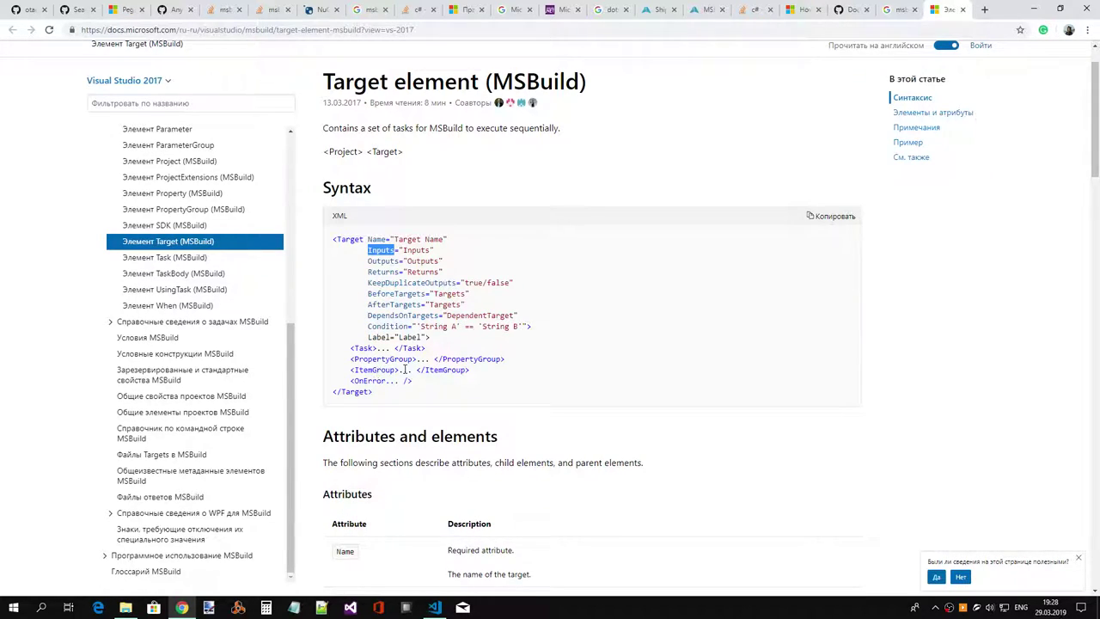
{"action": "scroll", "coordinate": [405, 372], "scroll_direction": "down", "scroll_amount": 2}
{"action": "scroll", "coordinate": [405, 371], "scroll_direction": "down", "scroll_amount": 2}
{"action": "scroll", "coordinate": [405, 371], "scroll_direction": "down", "scroll_amount": 3}
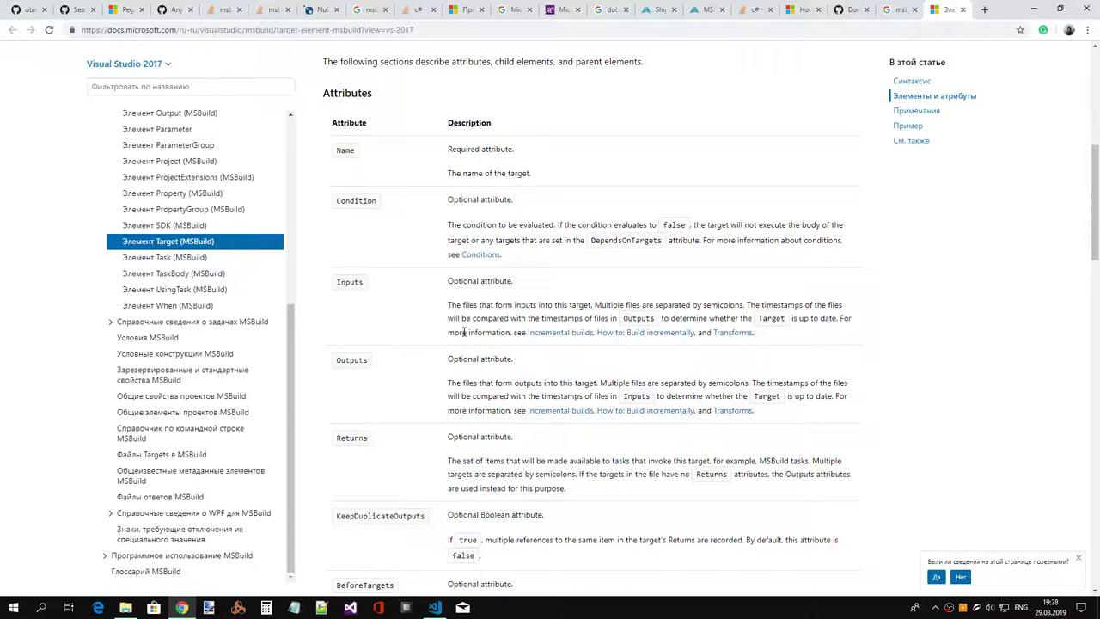
{"action": "scroll", "coordinate": [494, 288], "scroll_direction": "down", "scroll_amount": 3}
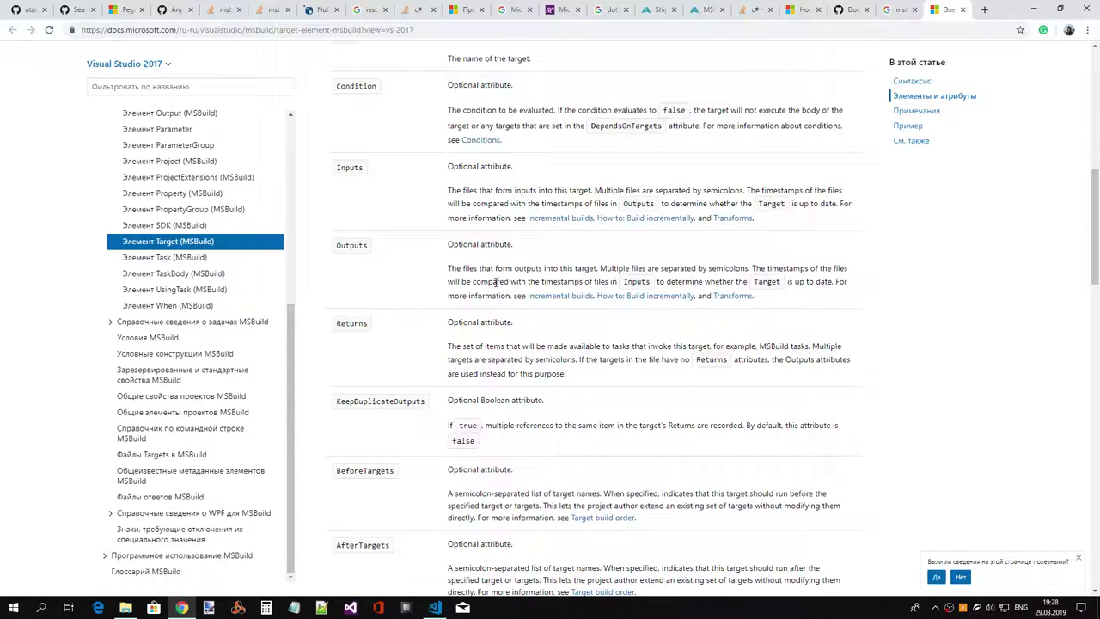
{"action": "scroll", "coordinate": [496, 283], "scroll_direction": "down", "scroll_amount": 1}
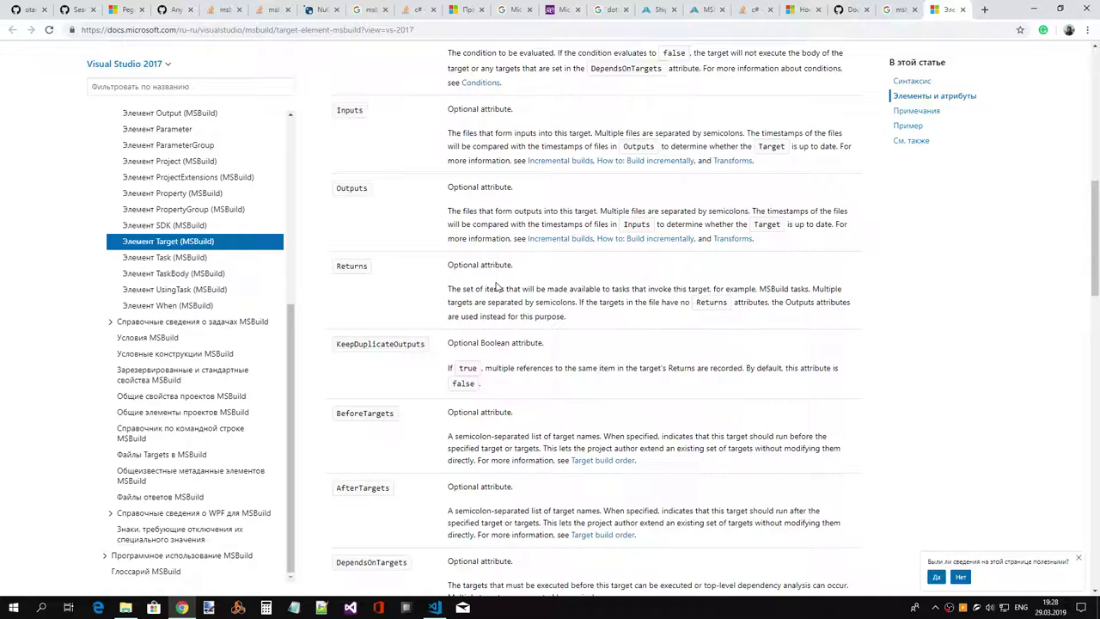
{"action": "scroll", "coordinate": [496, 286], "scroll_direction": "down", "scroll_amount": 2}
{"action": "scroll", "coordinate": [497, 284], "scroll_direction": "down", "scroll_amount": 1}
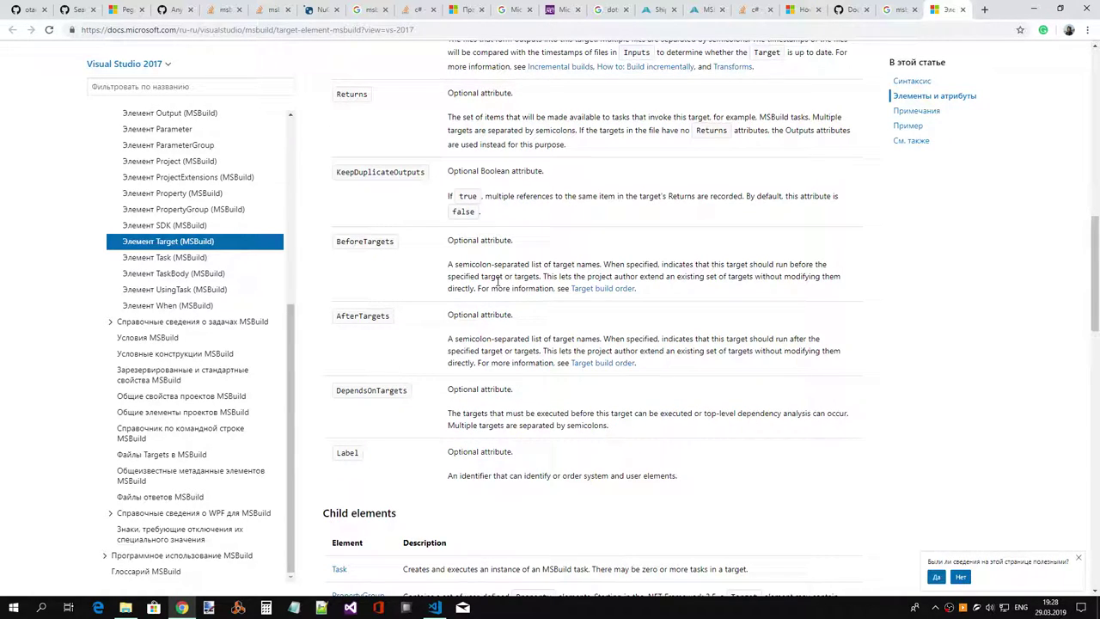
{"action": "right_click", "coordinate": [609, 296]}
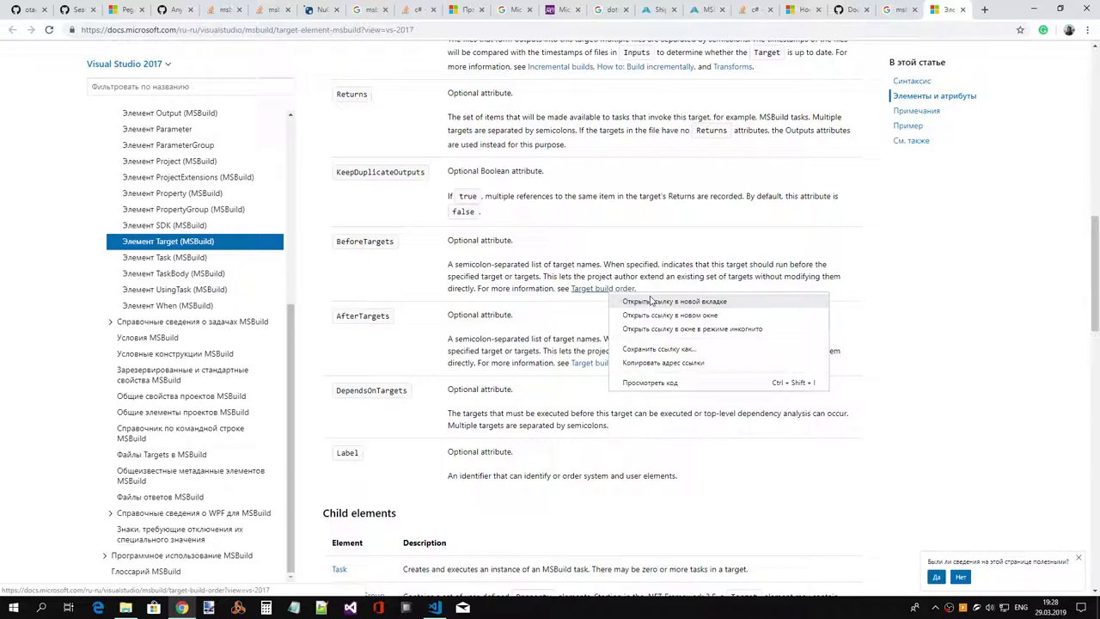
{"action": "left_click", "coordinate": [673, 301]}
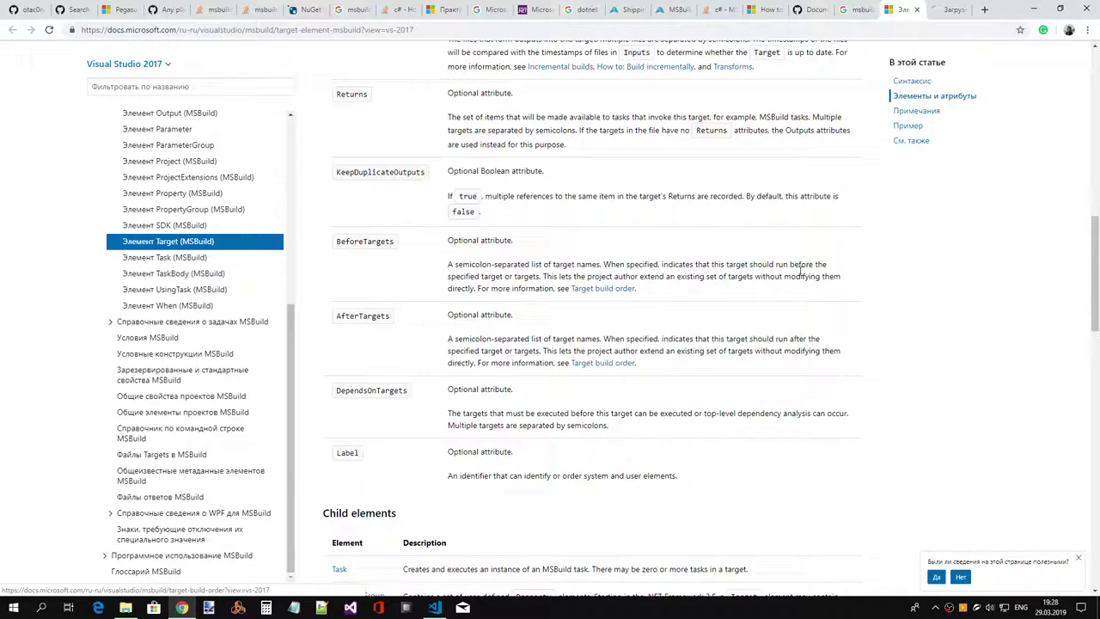
Read Target build order's note that initial targets run first and select InitialTargets="Warm;Eject"
{"action": "left_click", "coordinate": [952, 10]}
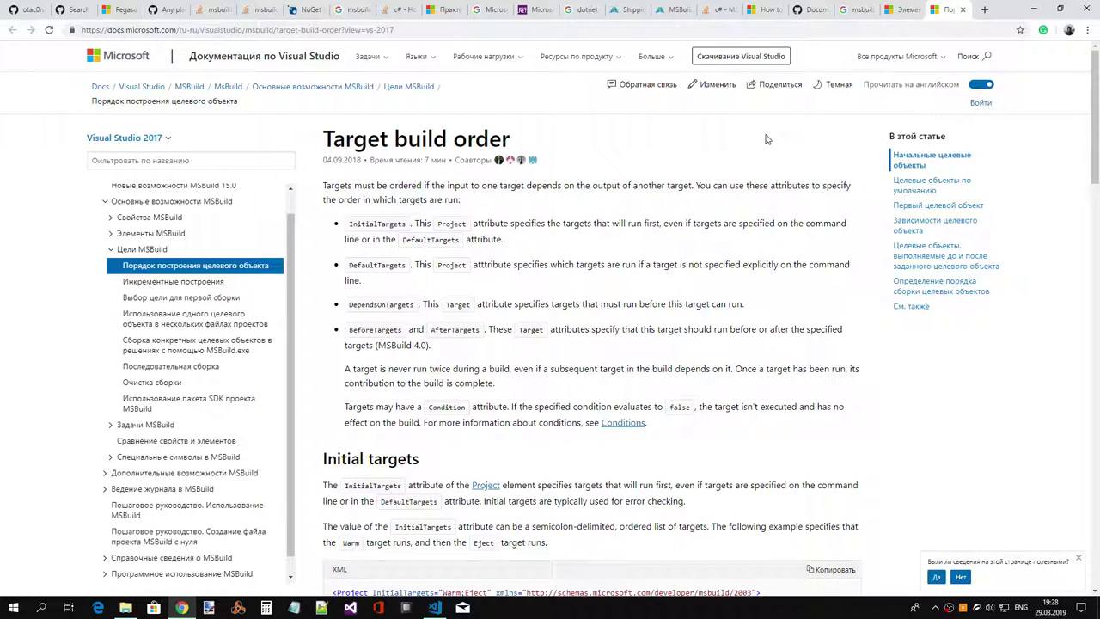
{"action": "scroll", "coordinate": [767, 139], "scroll_direction": "down", "scroll_amount": 1}
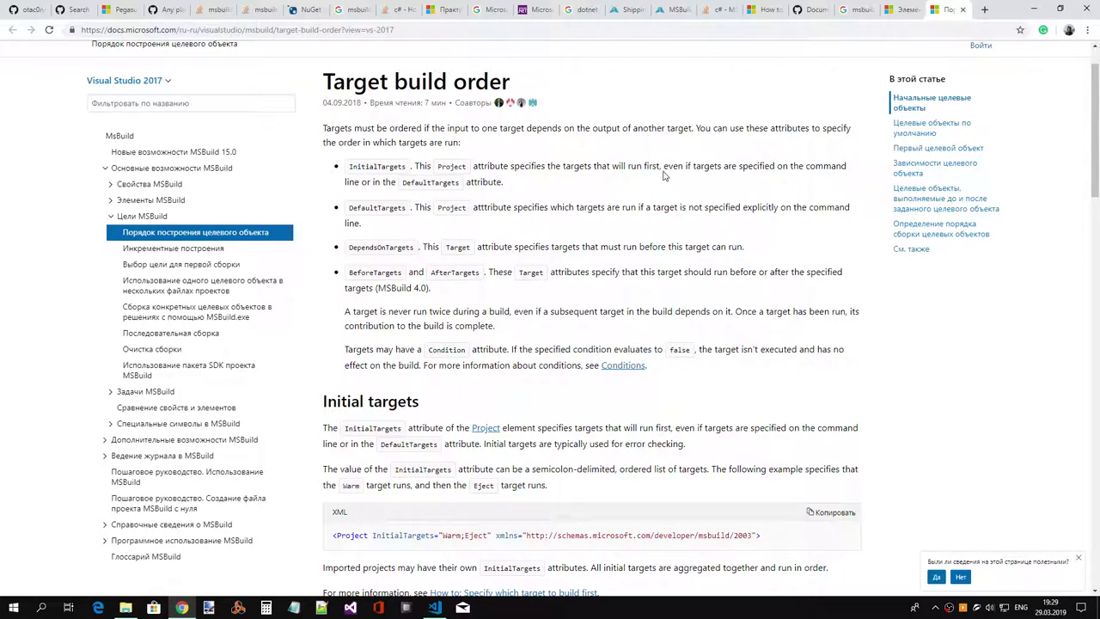
{"action": "mouse_move", "coordinate": [664, 167]}
{"action": "left_mouse_down"}
{"action": "mouse_move", "coordinate": [855, 169]}
{"action": "mouse_move", "coordinate": [851, 182]}
{"action": "left_mouse_up"}
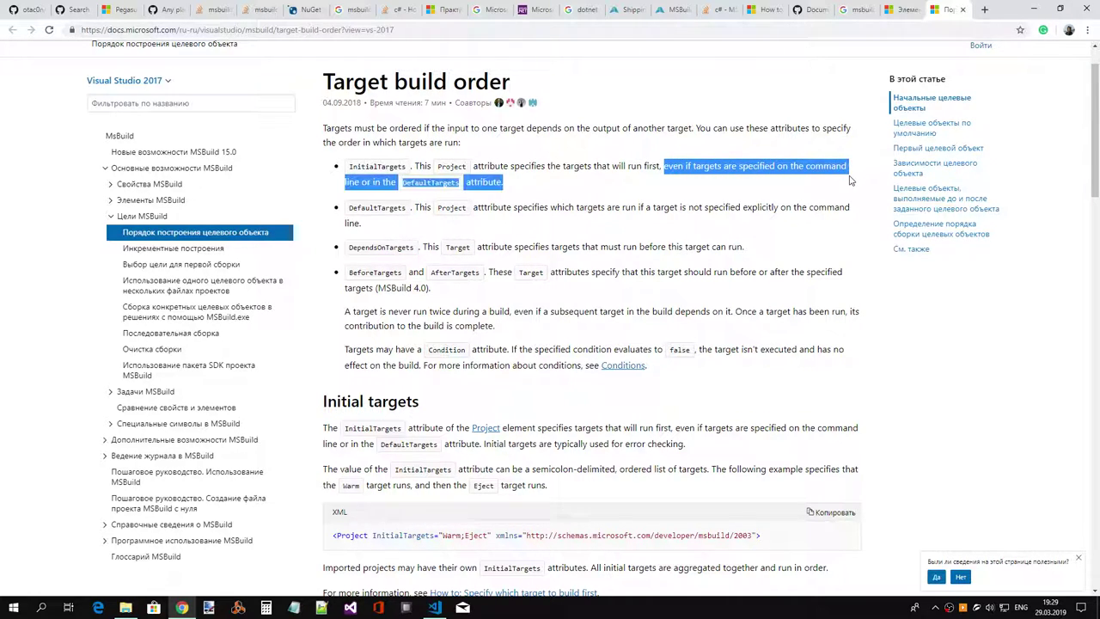
{"action": "scroll", "coordinate": [701, 176], "scroll_direction": "down", "scroll_amount": 1}
{"action": "scroll", "coordinate": [701, 176], "scroll_direction": "down", "scroll_amount": 1}
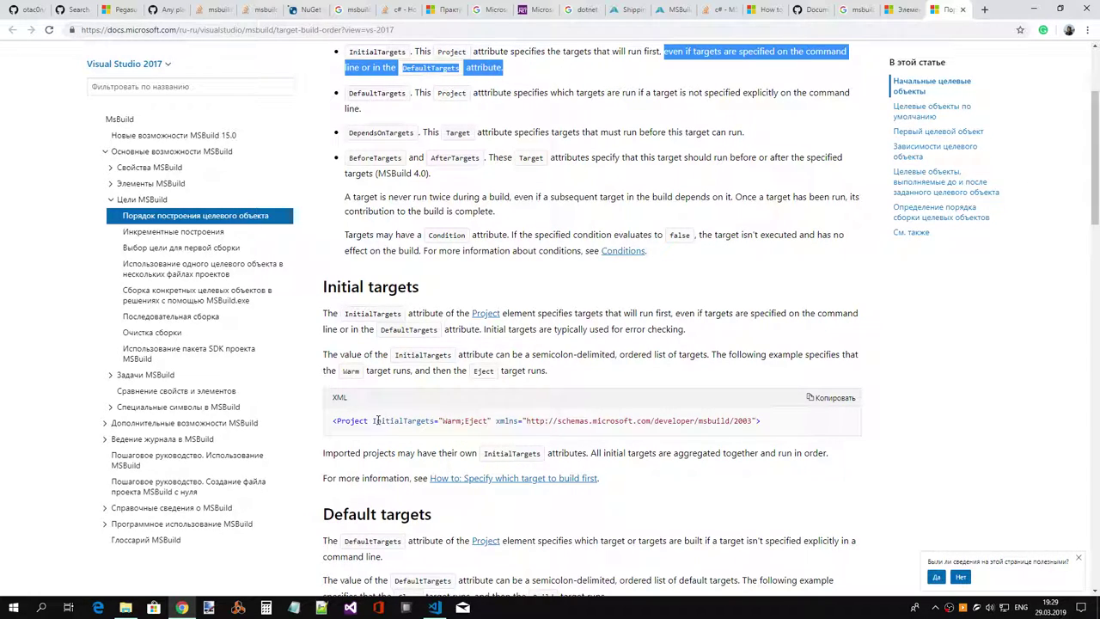
{"action": "left_click_drag", "start_coordinate": [373, 420], "coordinate": [491, 420]}
{"action": "key", "text": "ctrl+c"}
Set the Project element's InitialTargets attribute to Grammar, replacing Warm;Eject, and save the csproj
{"action": "key", "text": "alt+Tab"}
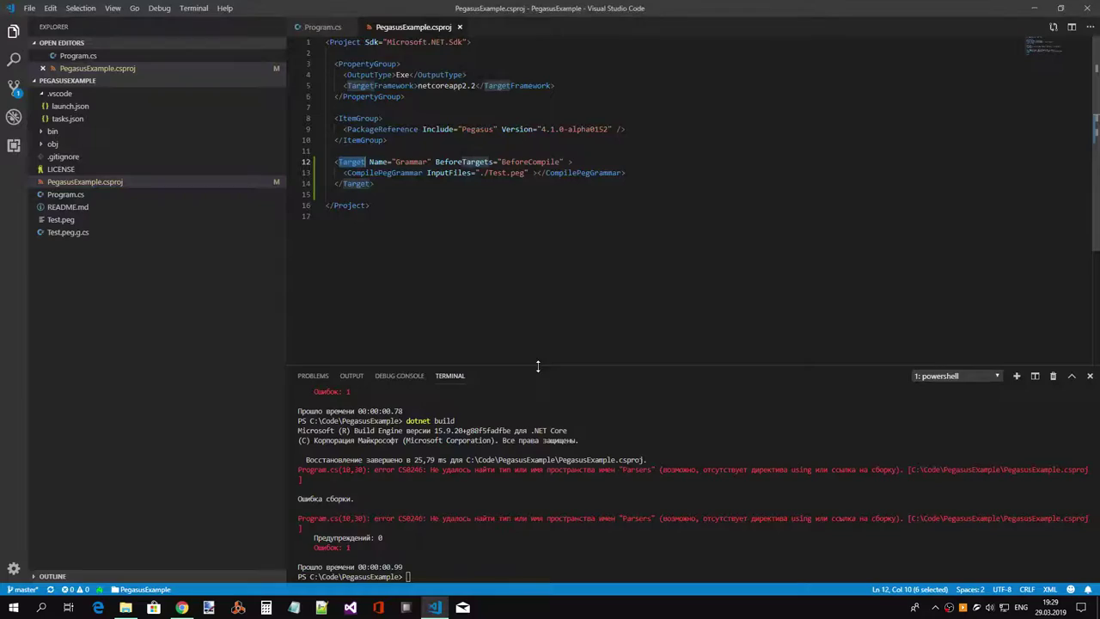
{"action": "left_click", "coordinate": [466, 41]}
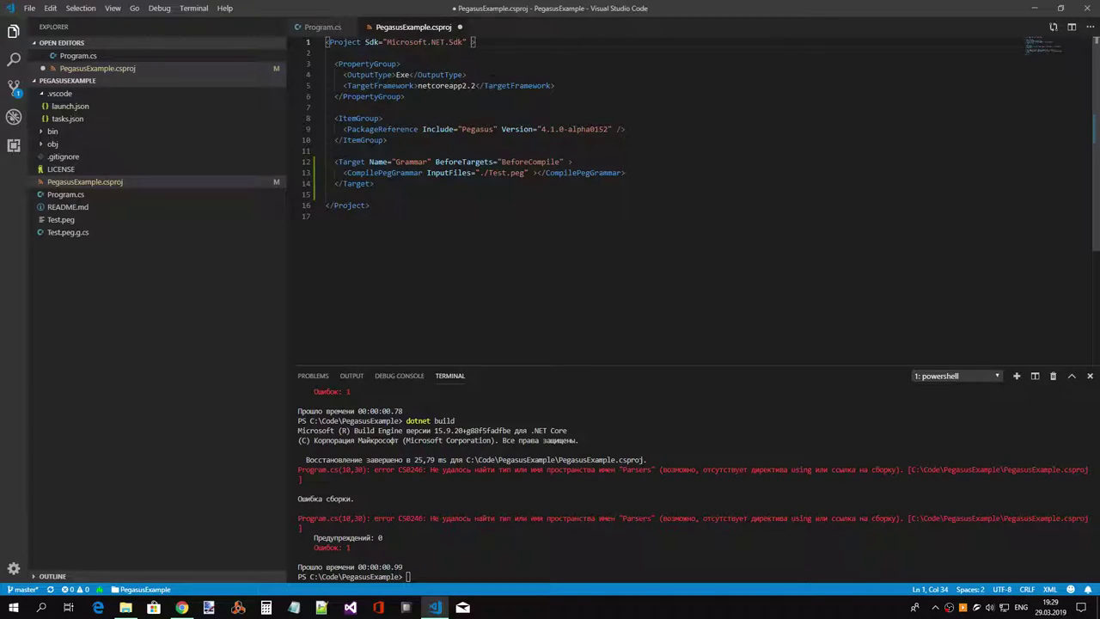
{"action": "key", "text": "ctrl+v"}
{"action": "double_click", "coordinate": [411, 161]}
{"action": "key", "text": "ctrl+c"}
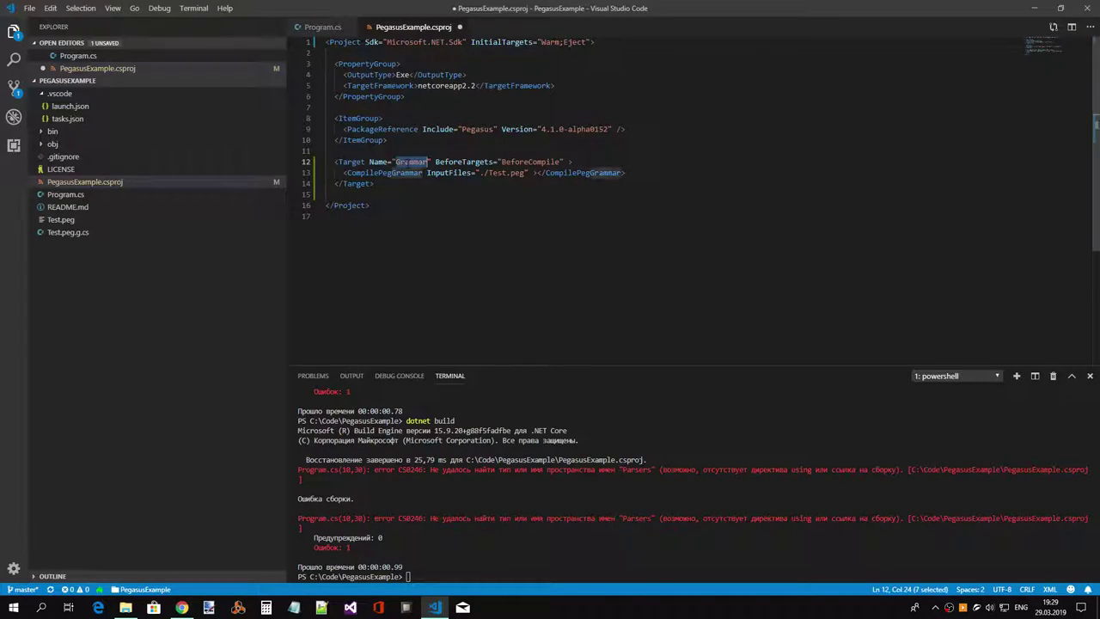
{"action": "left_click_drag", "start_coordinate": [586, 41], "coordinate": [541, 41]}
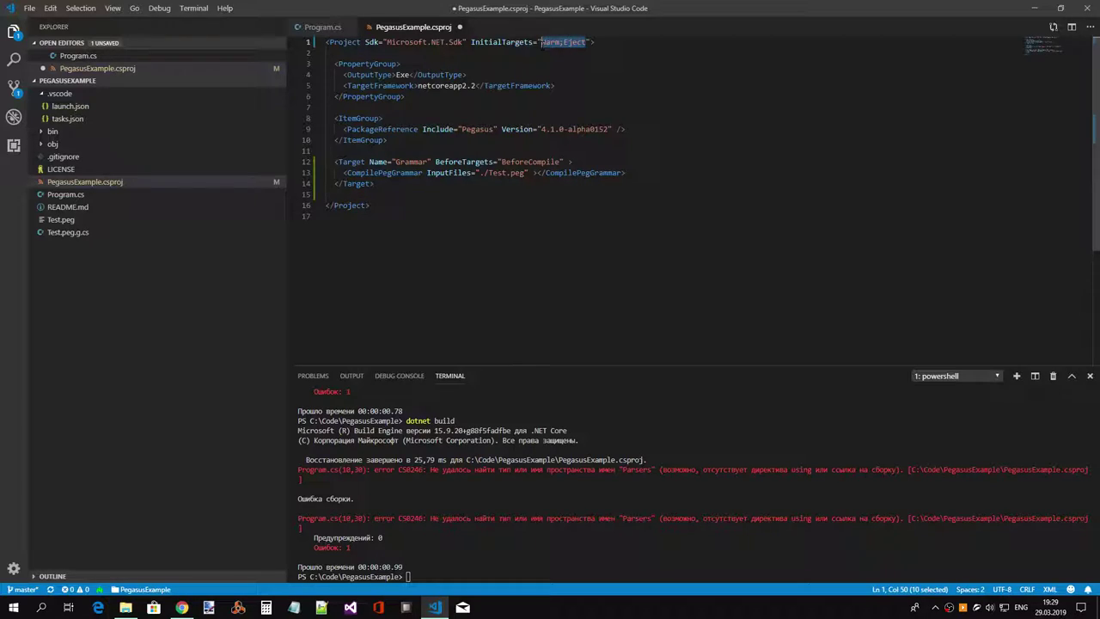
{"action": "key", "text": "ctrl+v"}
{"action": "left_click", "coordinate": [649, 83]}
{"action": "key", "text": "ctrl+s"}
Delete the generated Test.peg.g.cs and rerun dotnet build
{"action": "left_click", "coordinate": [636, 258]}
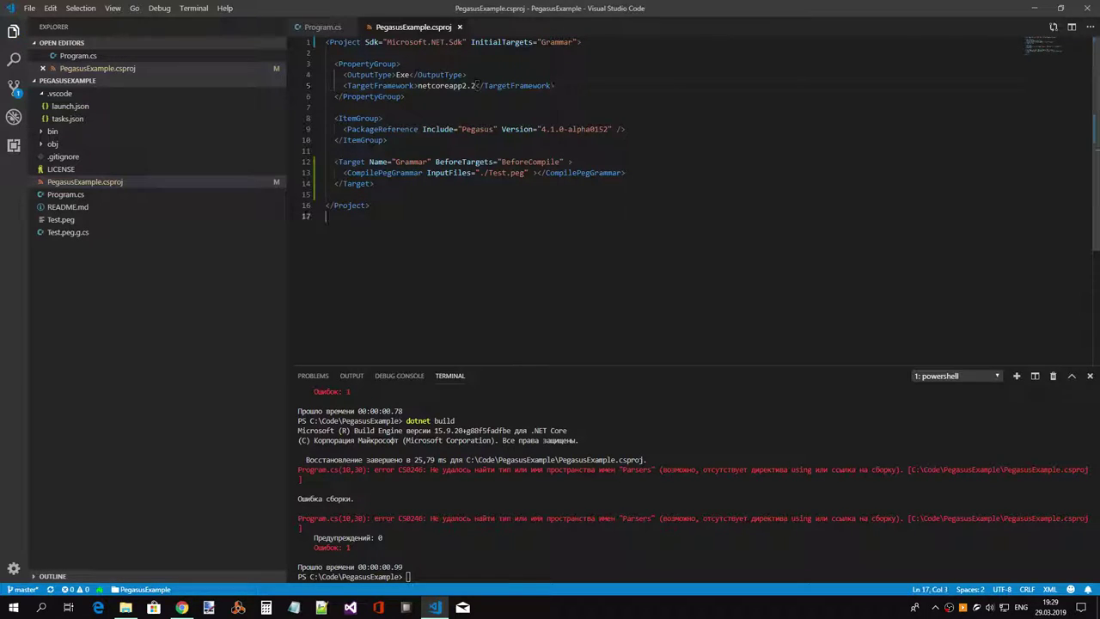
{"action": "left_click", "coordinate": [642, 539]}
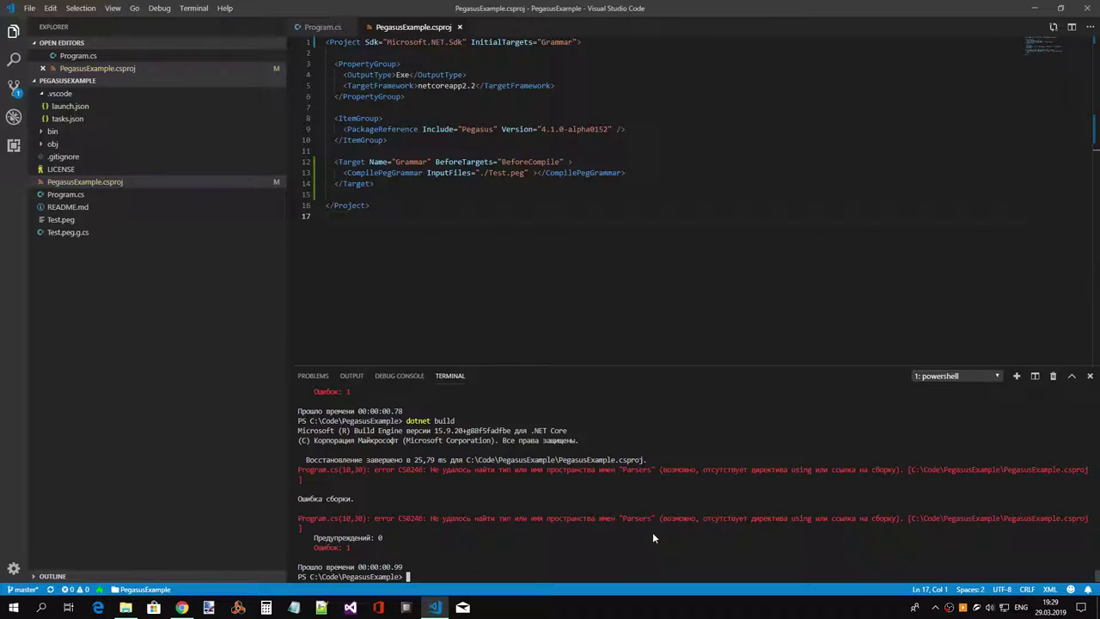
{"action": "left_click", "coordinate": [122, 232]}
{"action": "key", "text": "Delete"}
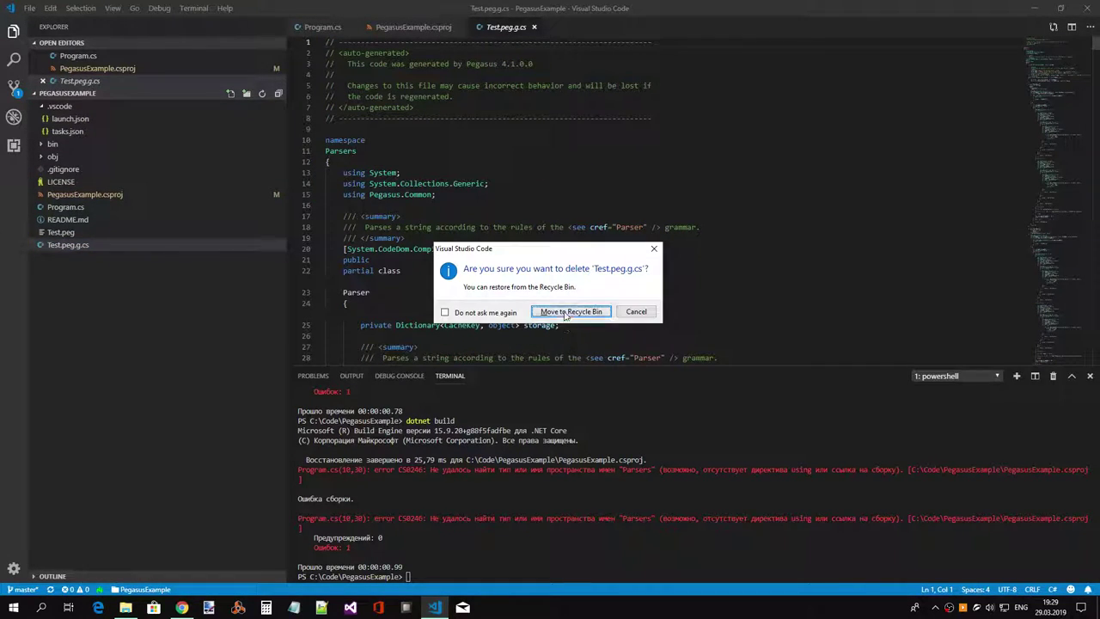
{"action": "left_click", "coordinate": [571, 315]}
{"action": "left_click", "coordinate": [659, 577]}
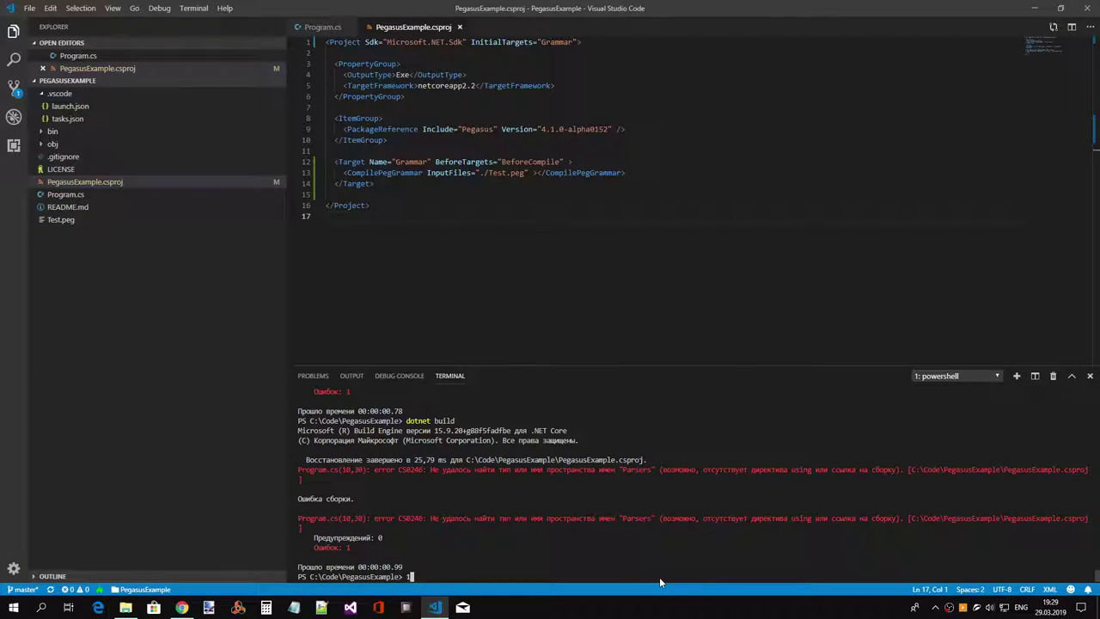
{"action": "key", "text": "Up"}
{"action": "key", "text": "Return"}
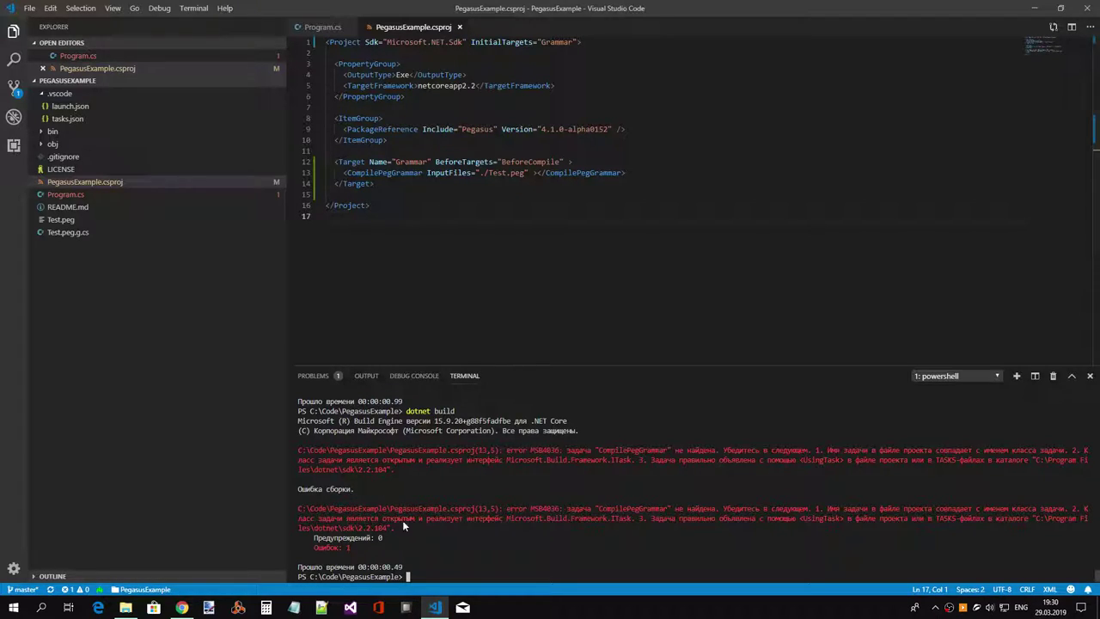
Rebuild, delete the regenerated Test.peg.g.cs, then rebuild, which reports CompilePegGrammar not found
{"action": "key", "text": "Up"}
{"action": "key", "text": "Return"}
{"action": "left_click", "coordinate": [103, 233]}
{"action": "key", "text": "Delete"}
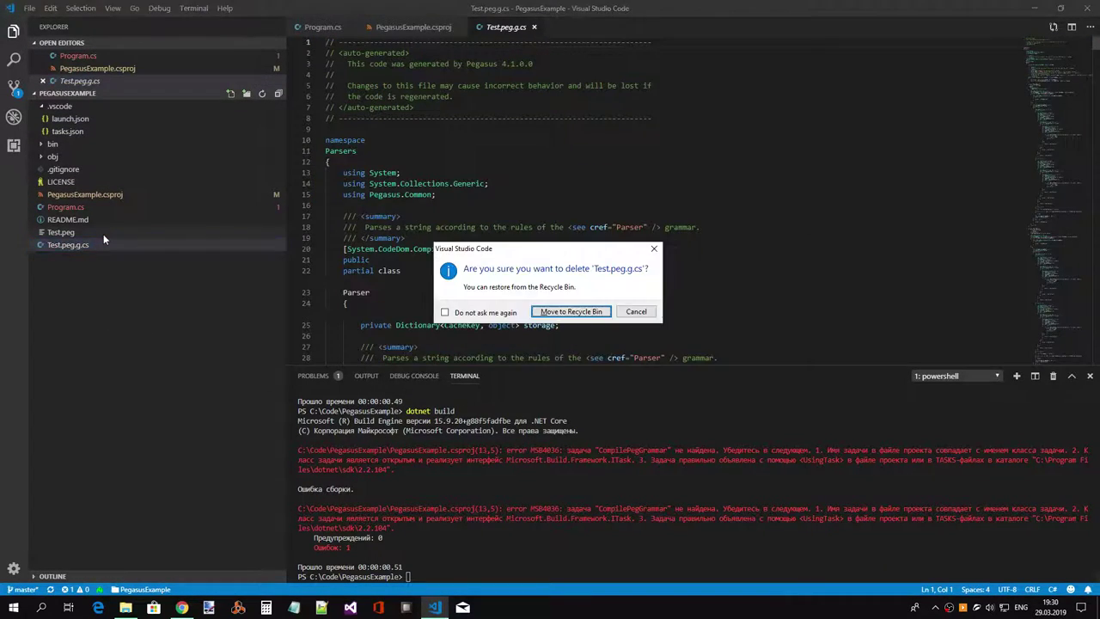
{"action": "key", "text": "Return"}
{"action": "left_click", "coordinate": [541, 575]}
{"action": "key", "text": "Up"}
{"action": "key", "text": "Return"}
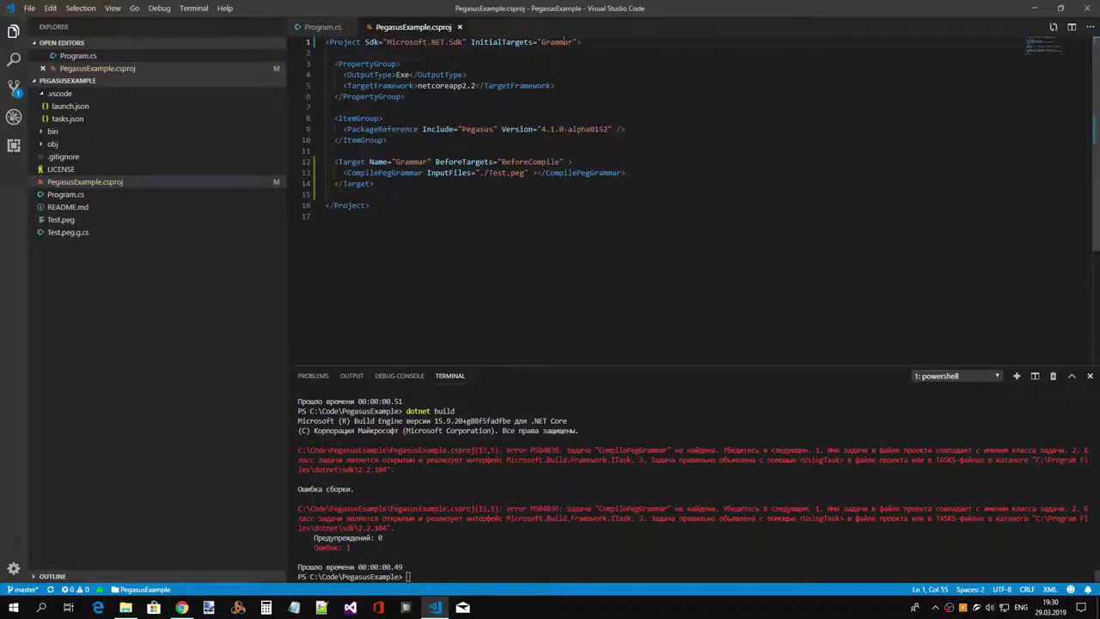
Reread the DependsOnTargets description in the MSBuild Target build order docs
{"action": "key", "text": "alt+Tab"}
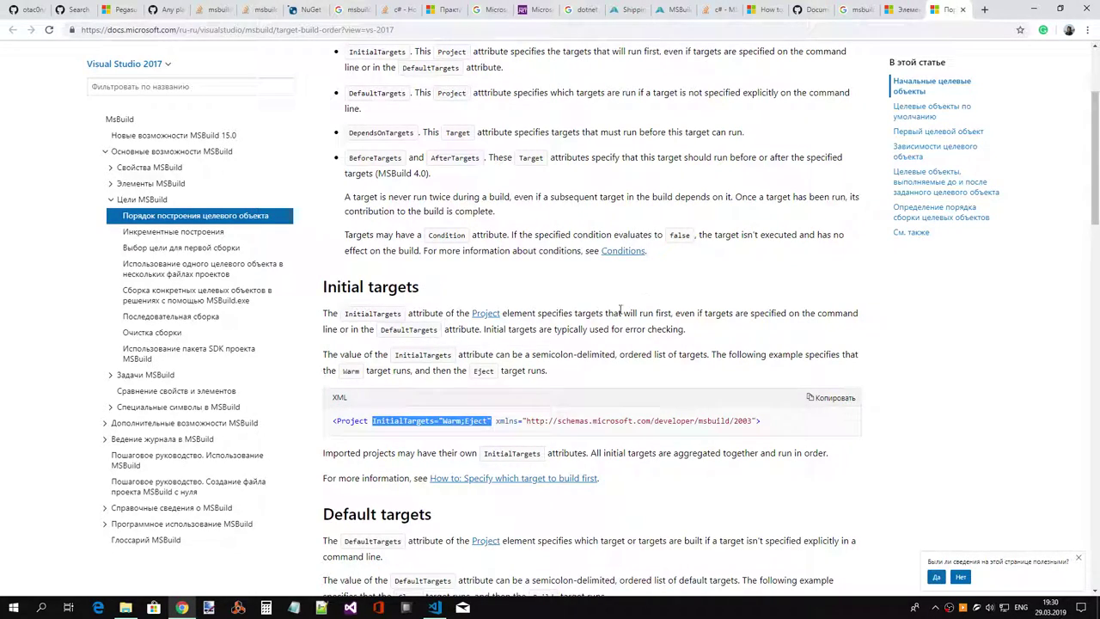
{"action": "scroll", "coordinate": [584, 326], "scroll_direction": "up", "scroll_amount": 2}
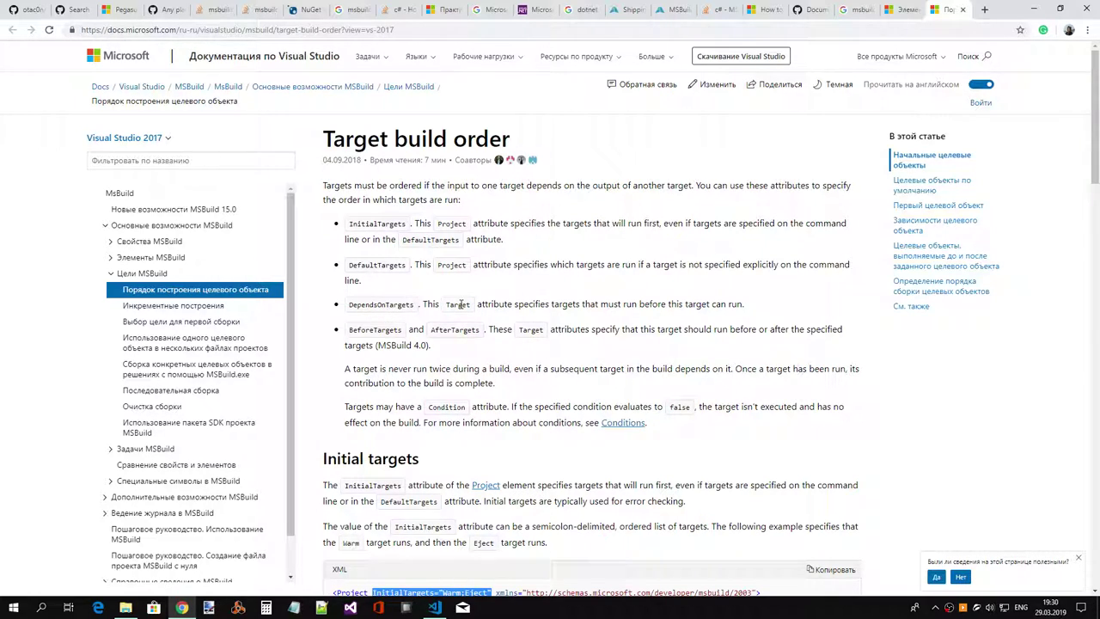
{"action": "mouse_move", "coordinate": [488, 305]}
{"action": "left_mouse_down"}
{"action": "mouse_move", "coordinate": [754, 310]}
{"action": "mouse_move", "coordinate": [479, 304]}
{"action": "left_mouse_up"}
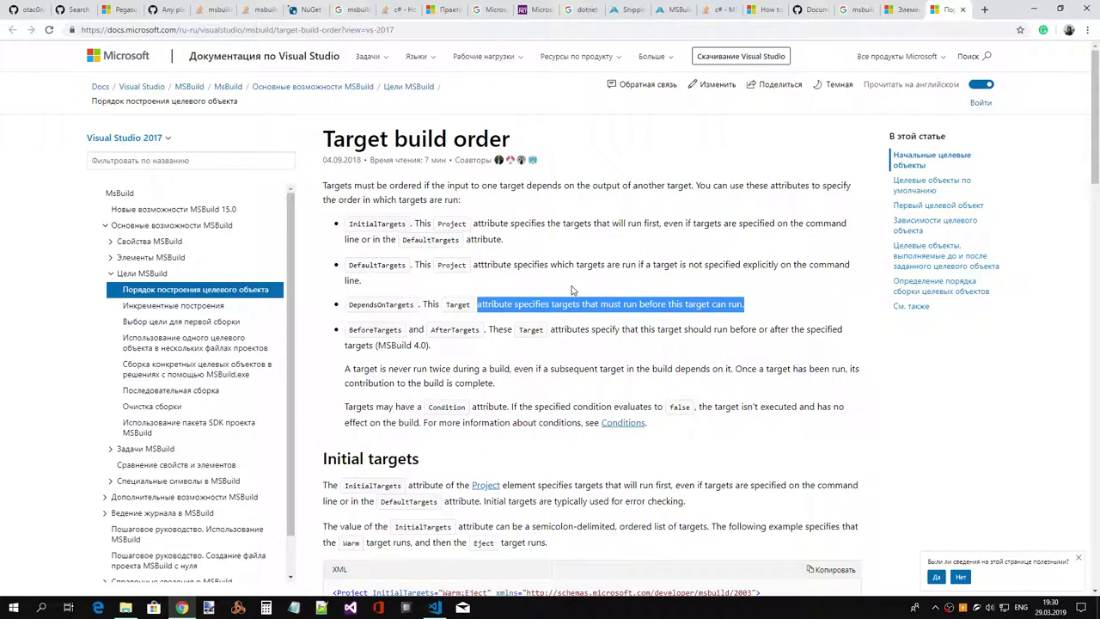
{"action": "key", "text": "alt+Tab"}
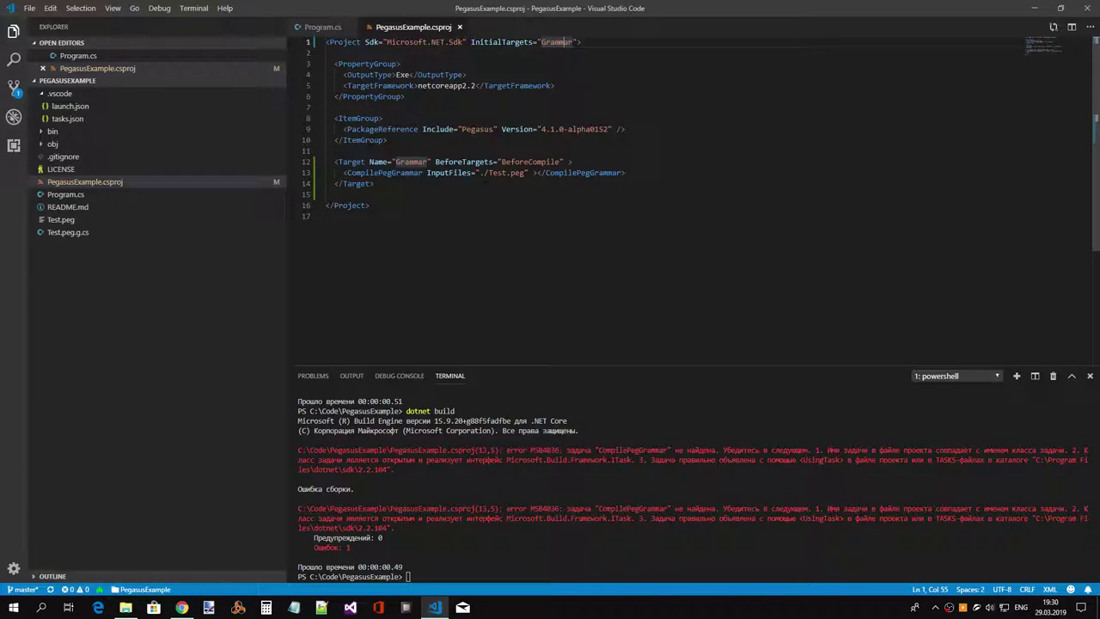
Select the DefaultTargets attribute name in the docs' Default targets paragraph
{"action": "key", "text": "alt+Tab"}
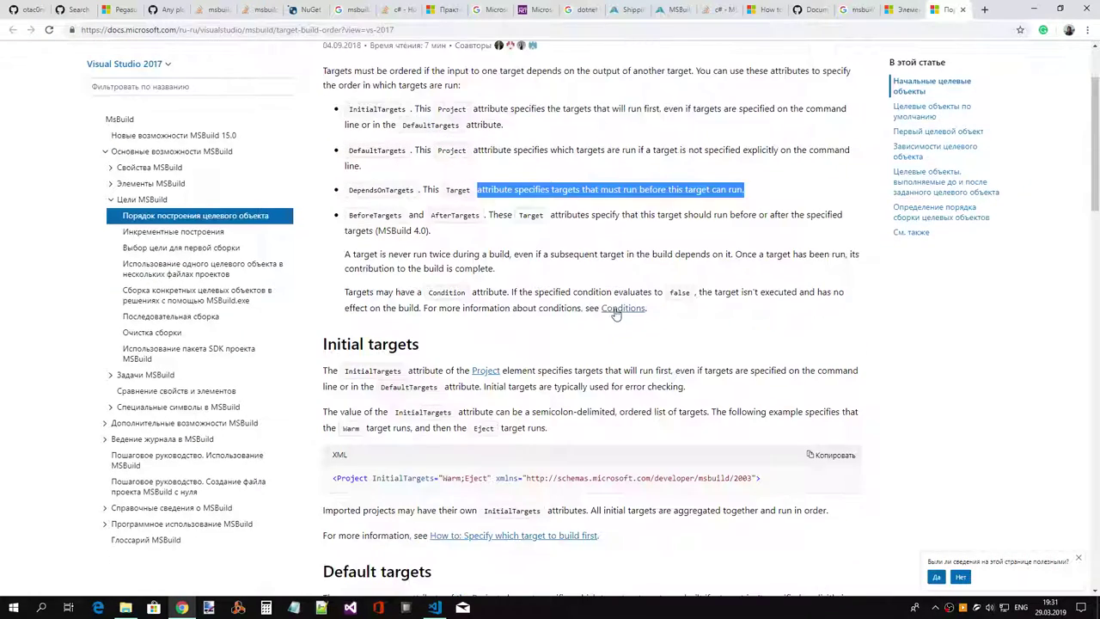
{"action": "scroll", "coordinate": [617, 313], "scroll_direction": "down", "scroll_amount": 1}
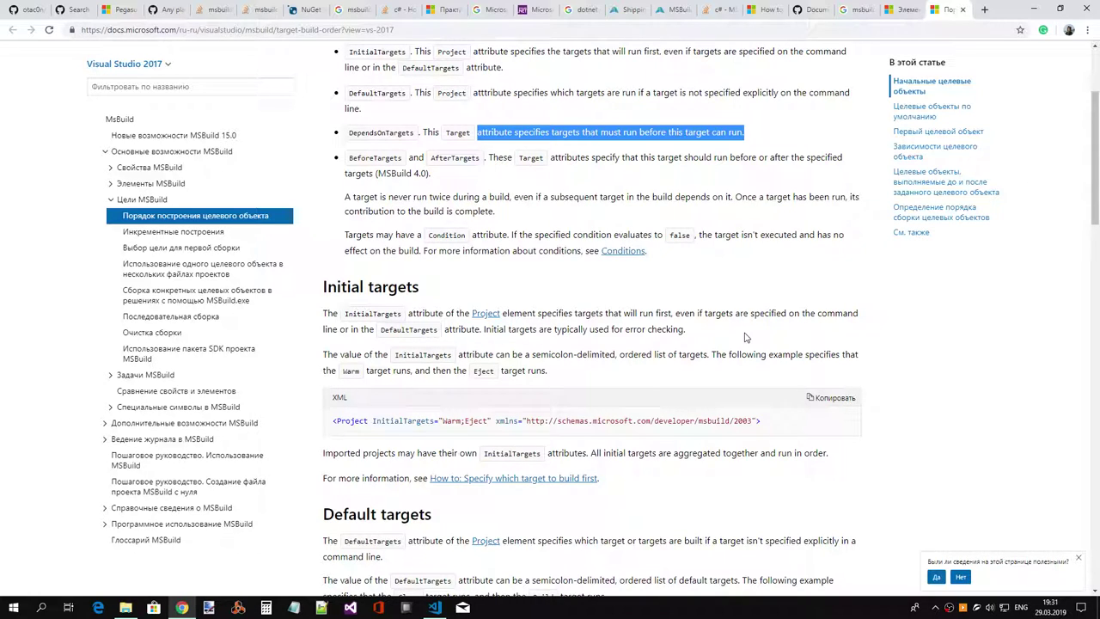
{"action": "left_click_drag", "start_coordinate": [367, 329], "coordinate": [416, 327]}
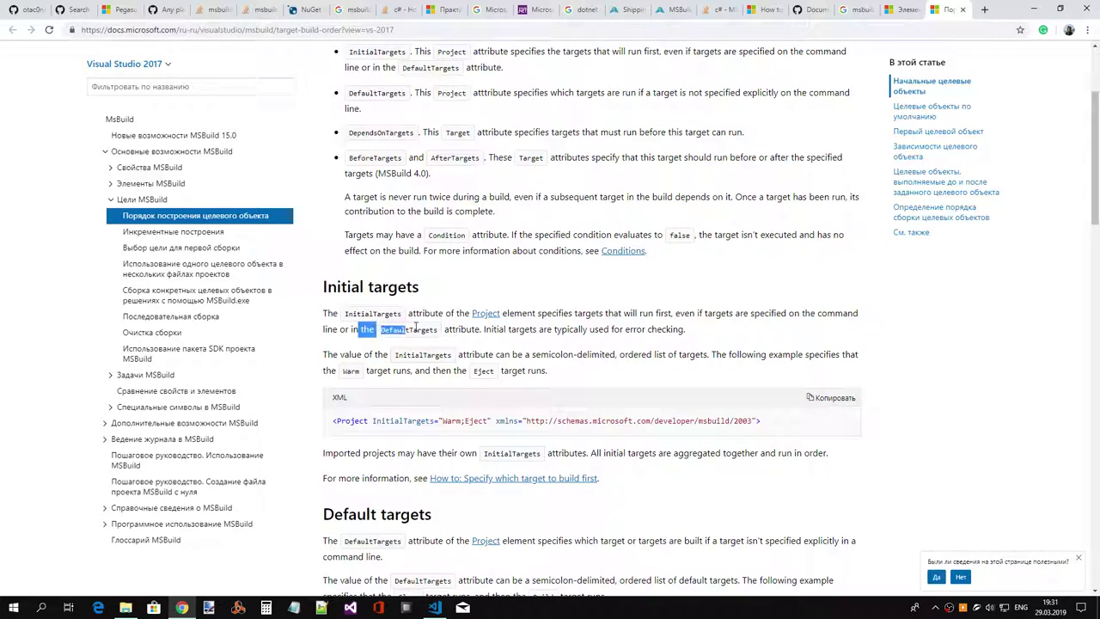
{"action": "left_click", "coordinate": [416, 329]}
{"action": "double_click", "coordinate": [416, 330]}
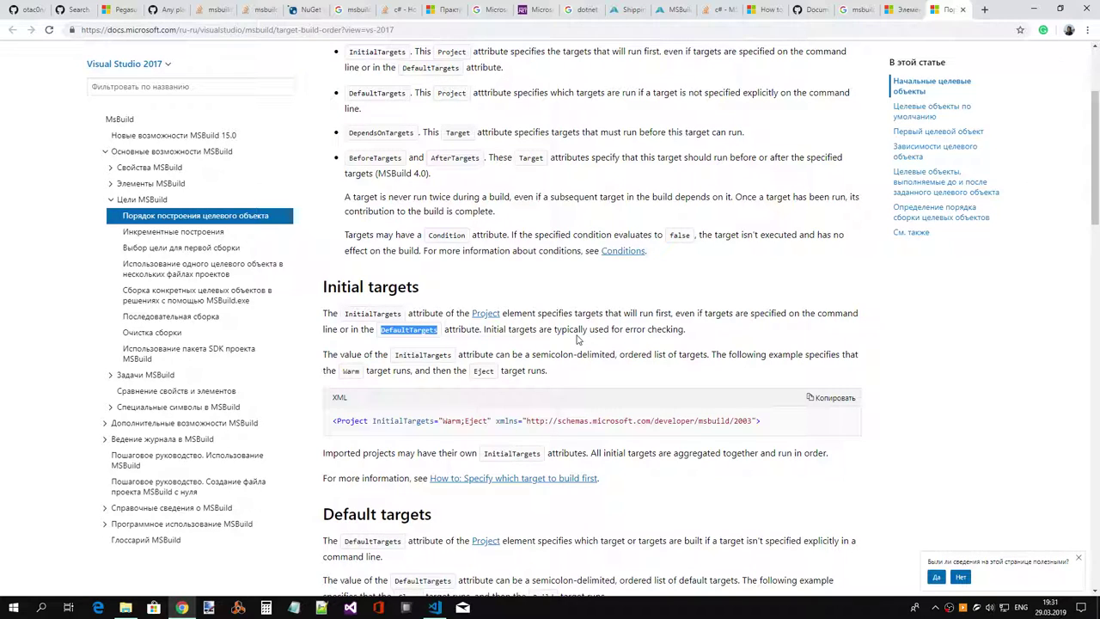
{"action": "scroll", "coordinate": [578, 338], "scroll_direction": "down", "scroll_amount": 1}
{"action": "scroll", "coordinate": [578, 334], "scroll_direction": "down", "scroll_amount": 1}
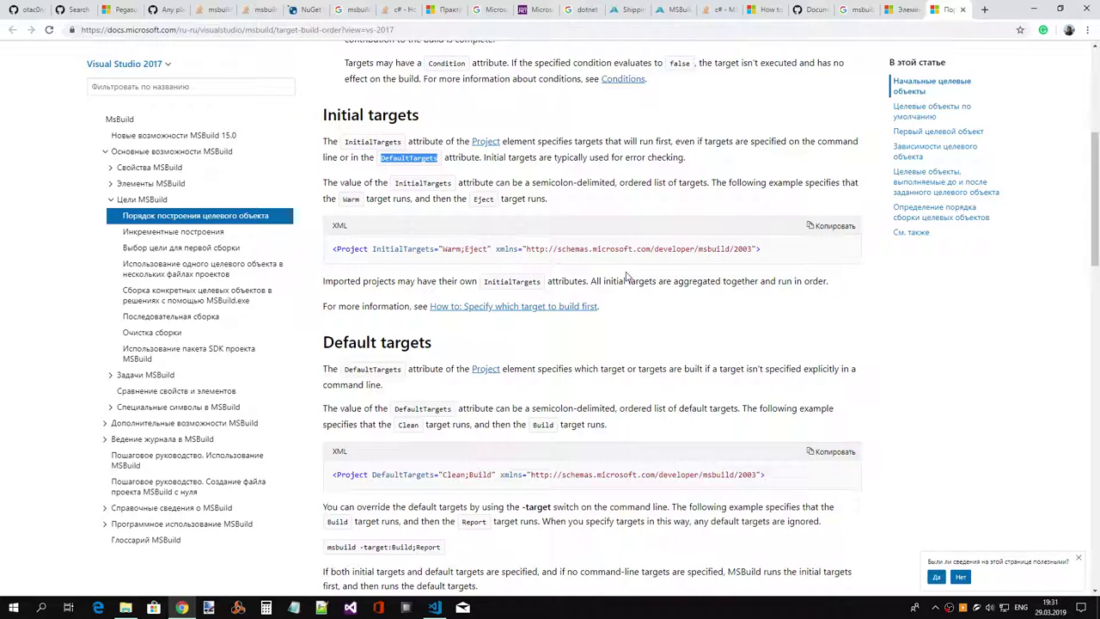
{"action": "double_click", "coordinate": [391, 369]}
{"action": "key", "text": "ctrl+c"}
Replace InitialTargets with DefaultTargets on line 1 and run dotnet build, which succeeds
{"action": "key", "text": "alt+Tab"}
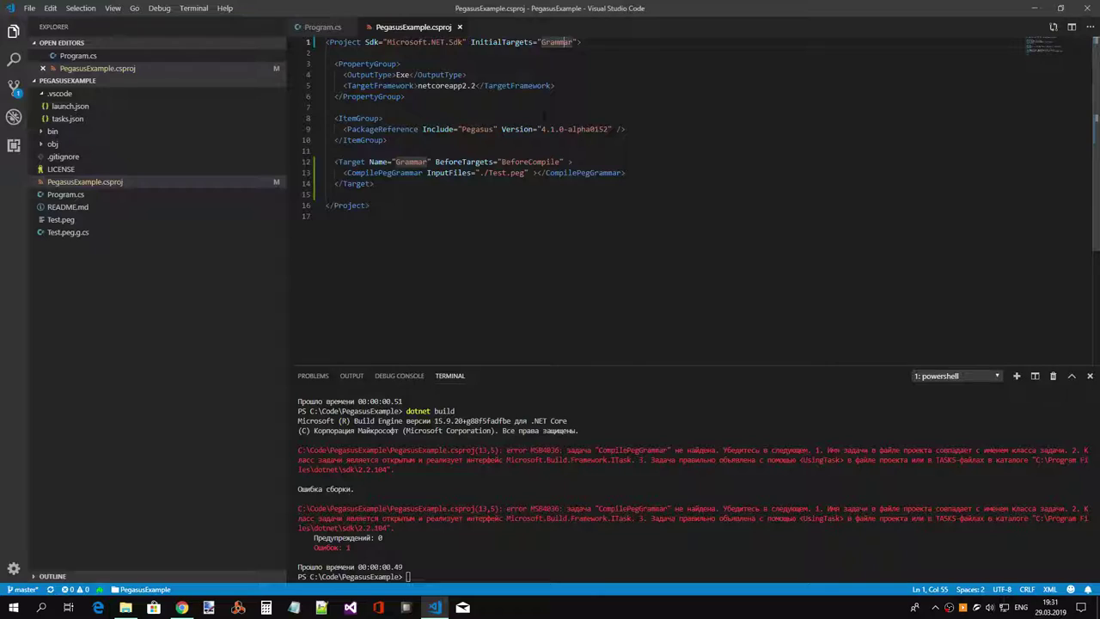
{"action": "double_click", "coordinate": [504, 41]}
{"action": "key", "text": "ctrl+v"}
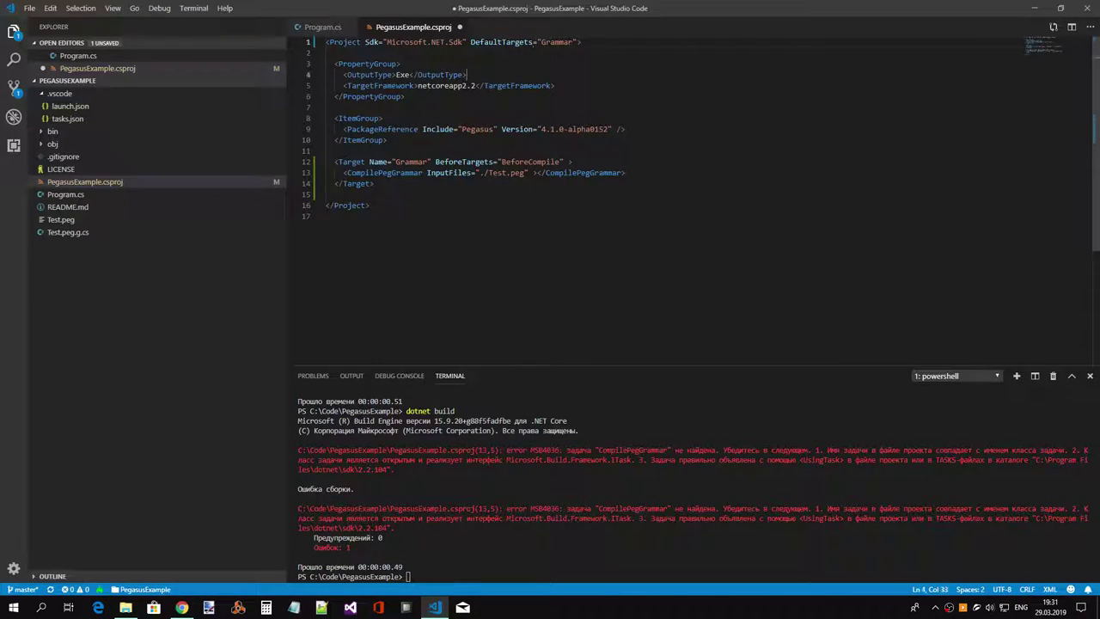
{"action": "left_click", "coordinate": [411, 75]}
{"action": "left_click", "coordinate": [743, 469]}
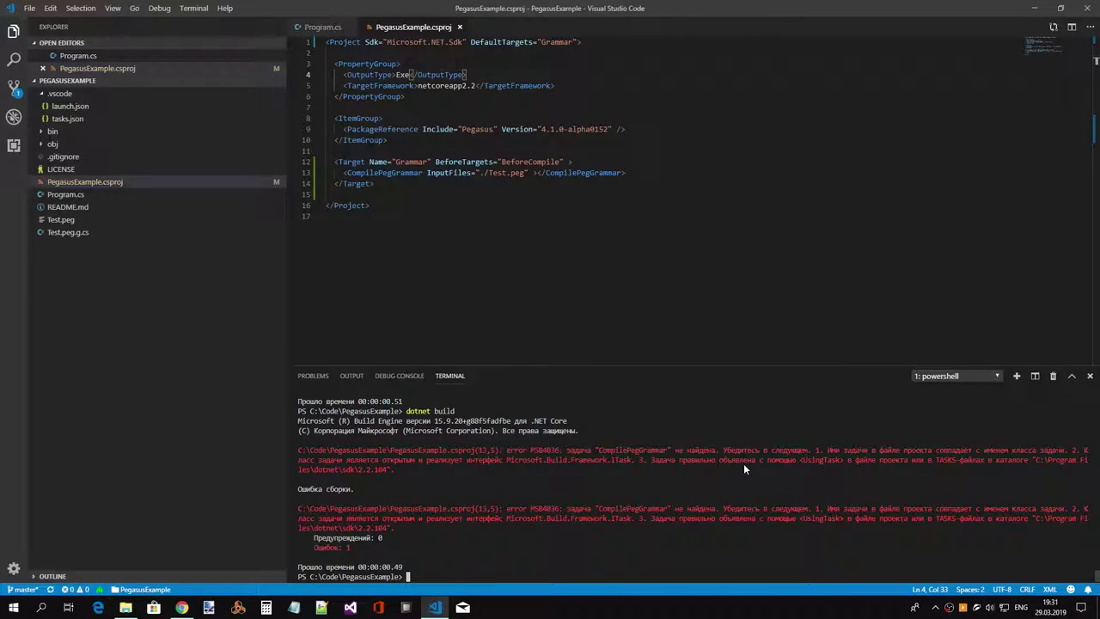
{"action": "key", "text": "Up"}
{"action": "key", "text": "Return"}
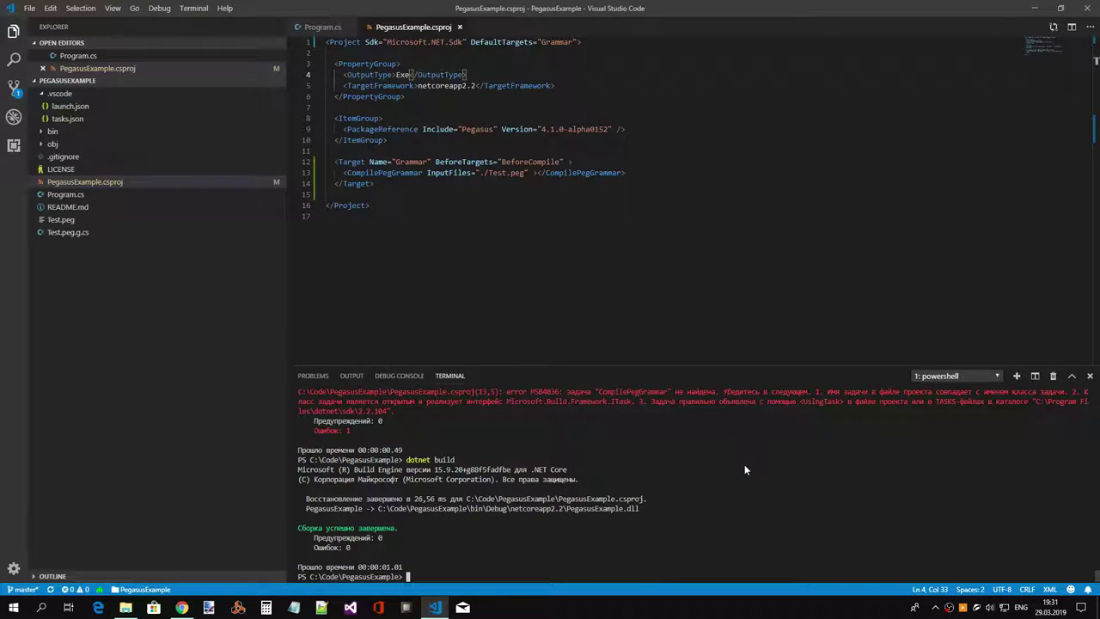
Delete Test.peg.g.cs and rebuild, which fails with CS0246 for the Parsers namespace
{"action": "left_click", "coordinate": [103, 233]}
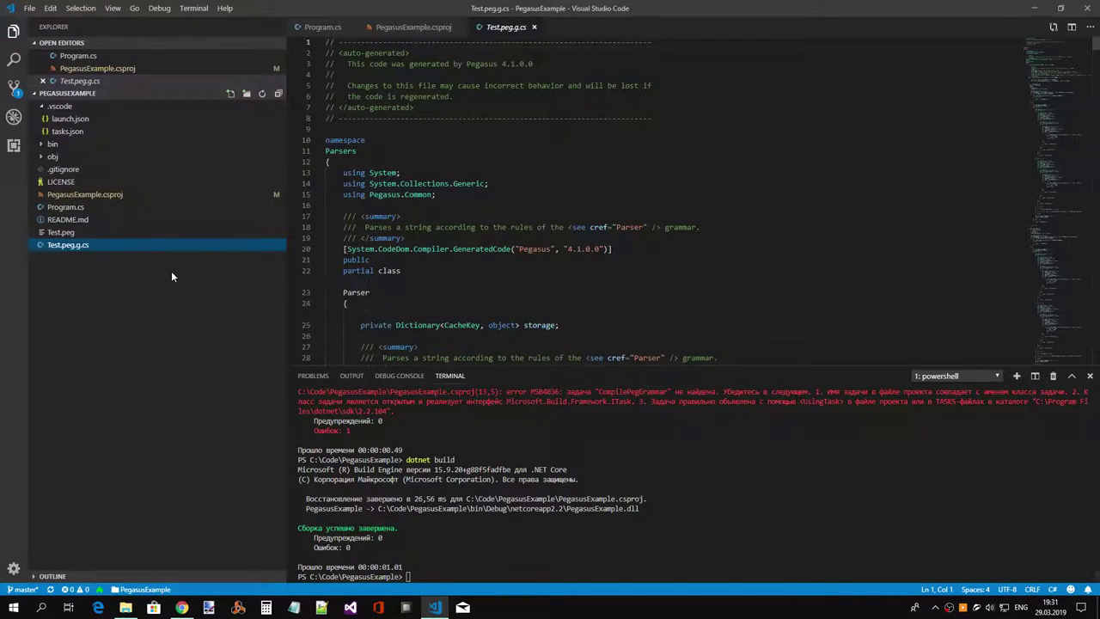
{"action": "key", "text": "Delete"}
{"action": "key", "text": "Return"}
{"action": "left_click", "coordinate": [577, 574]}
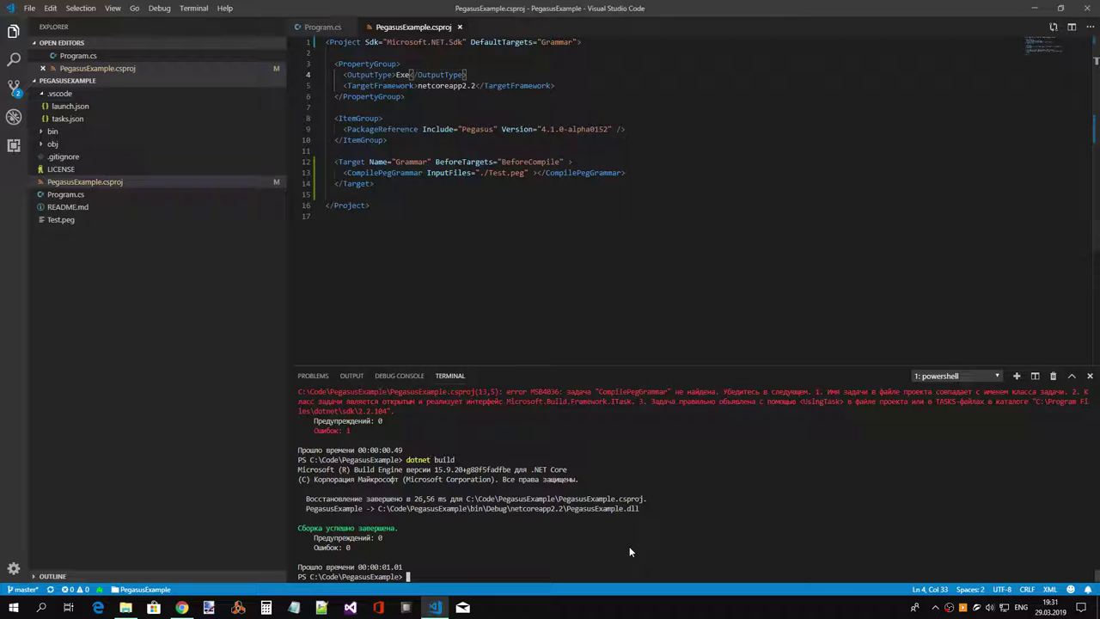
{"action": "key", "text": "Up"}
{"action": "key", "text": "Return"}
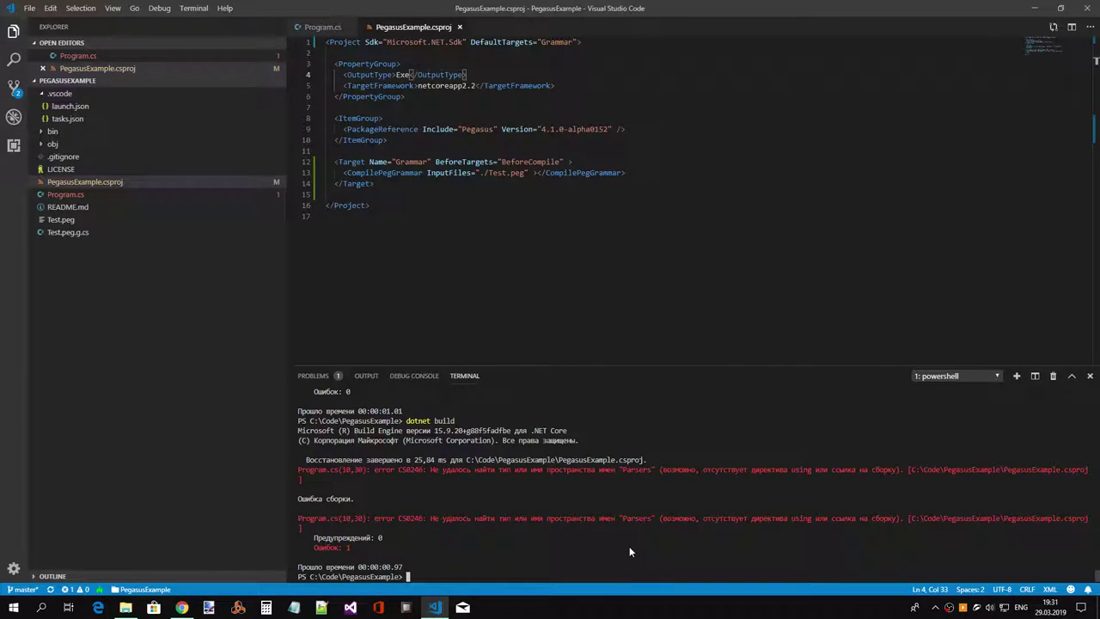
Scroll through the Target build order article in Chrome, then return to PegasusExample.csproj
{"action": "key", "text": "alt+Tab"}
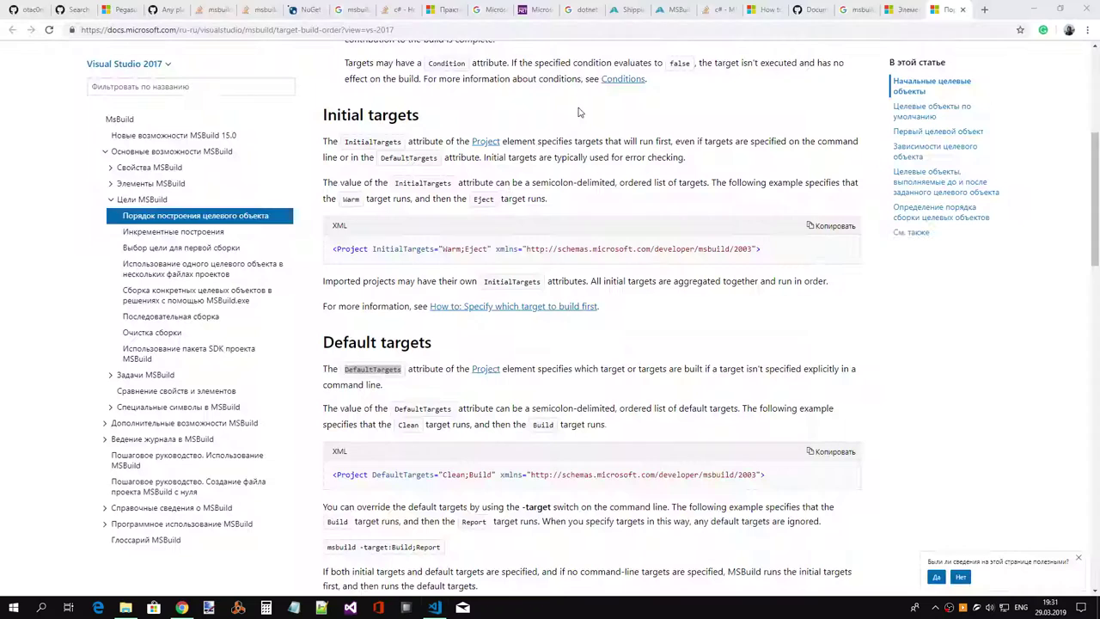
{"action": "scroll", "coordinate": [669, 320], "scroll_direction": "down", "scroll_amount": 4}
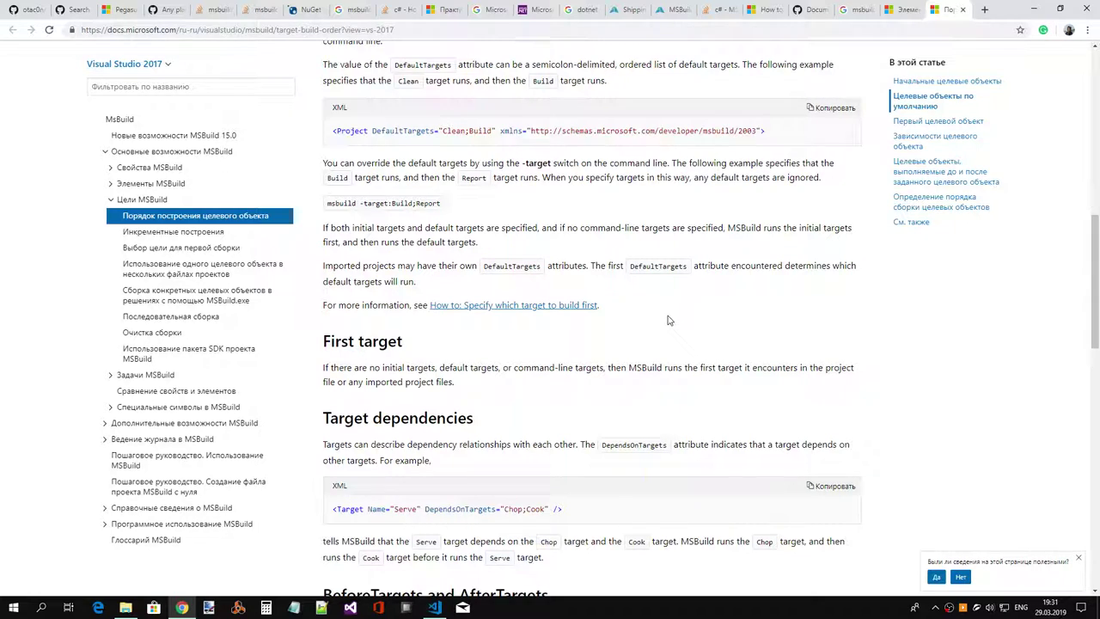
{"action": "scroll", "coordinate": [668, 320], "scroll_direction": "down", "scroll_amount": 1}
{"action": "scroll", "coordinate": [669, 316], "scroll_direction": "down", "scroll_amount": 1}
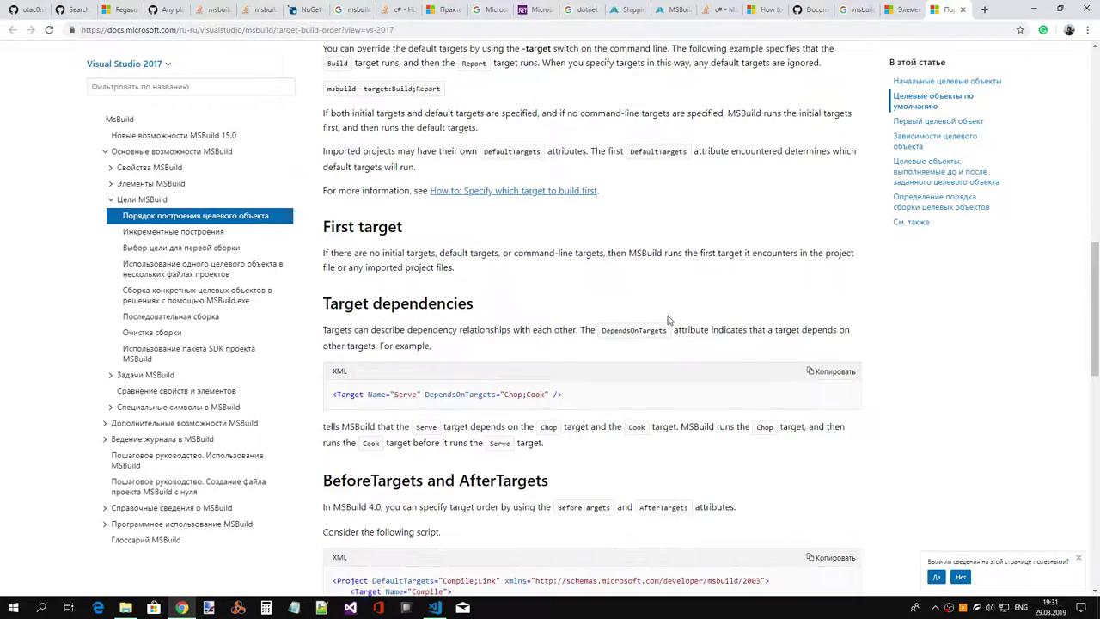
{"action": "scroll", "coordinate": [669, 319], "scroll_direction": "down", "scroll_amount": 1}
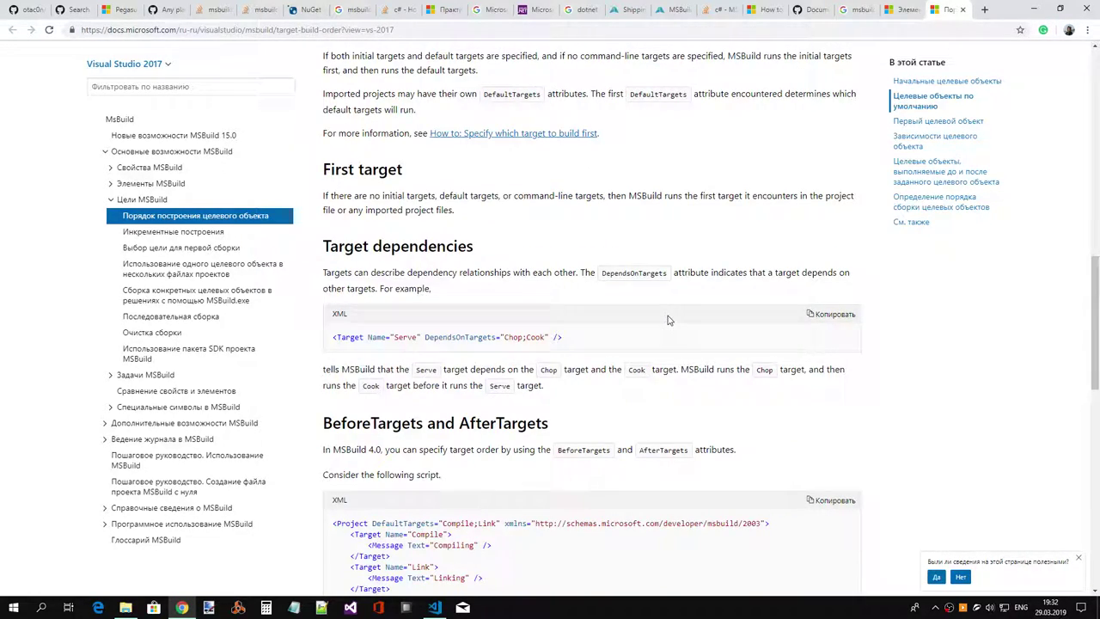
{"action": "scroll", "coordinate": [669, 320], "scroll_direction": "down", "scroll_amount": 1}
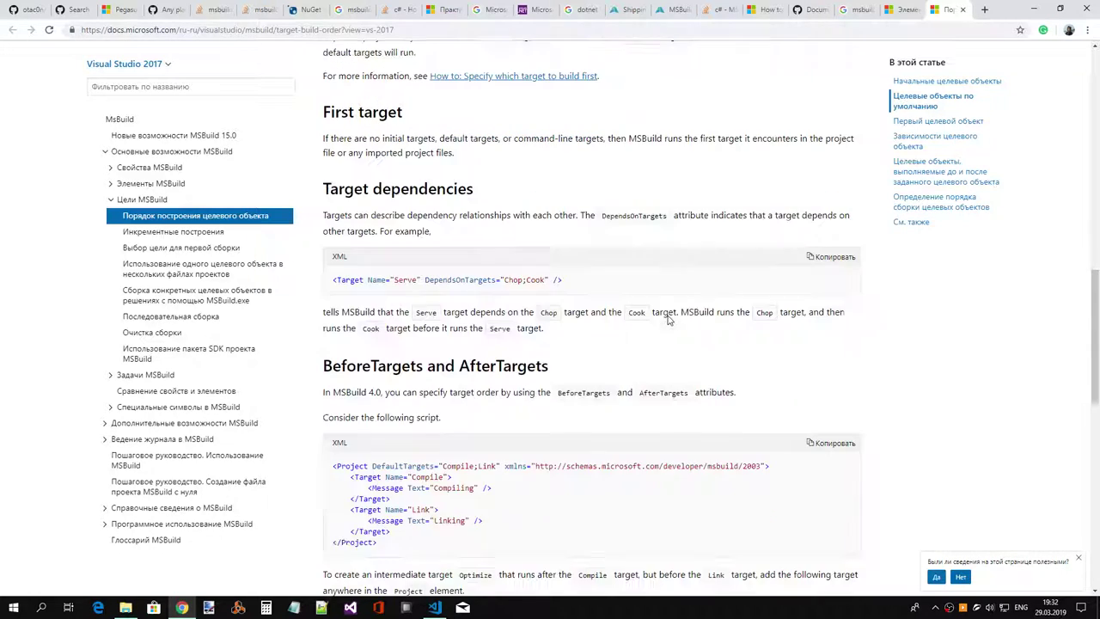
{"action": "scroll", "coordinate": [669, 319], "scroll_direction": "down", "scroll_amount": 1}
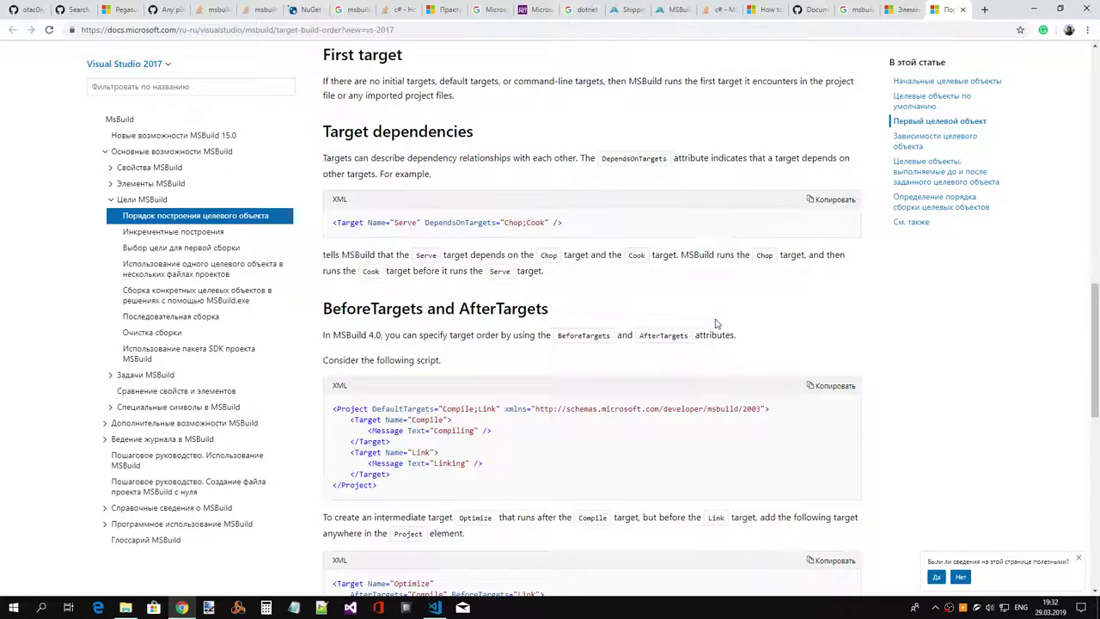
{"action": "scroll", "coordinate": [516, 446], "scroll_direction": "down", "scroll_amount": 2}
{"action": "scroll", "coordinate": [515, 447], "scroll_direction": "down", "scroll_amount": 1}
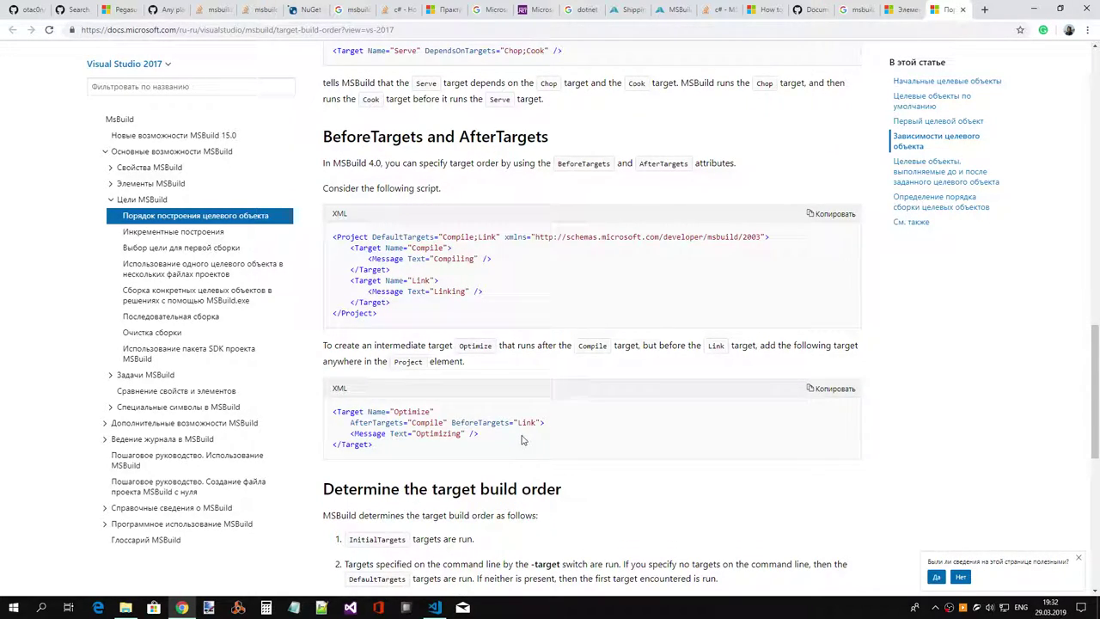
{"action": "scroll", "coordinate": [522, 440], "scroll_direction": "down", "scroll_amount": 1}
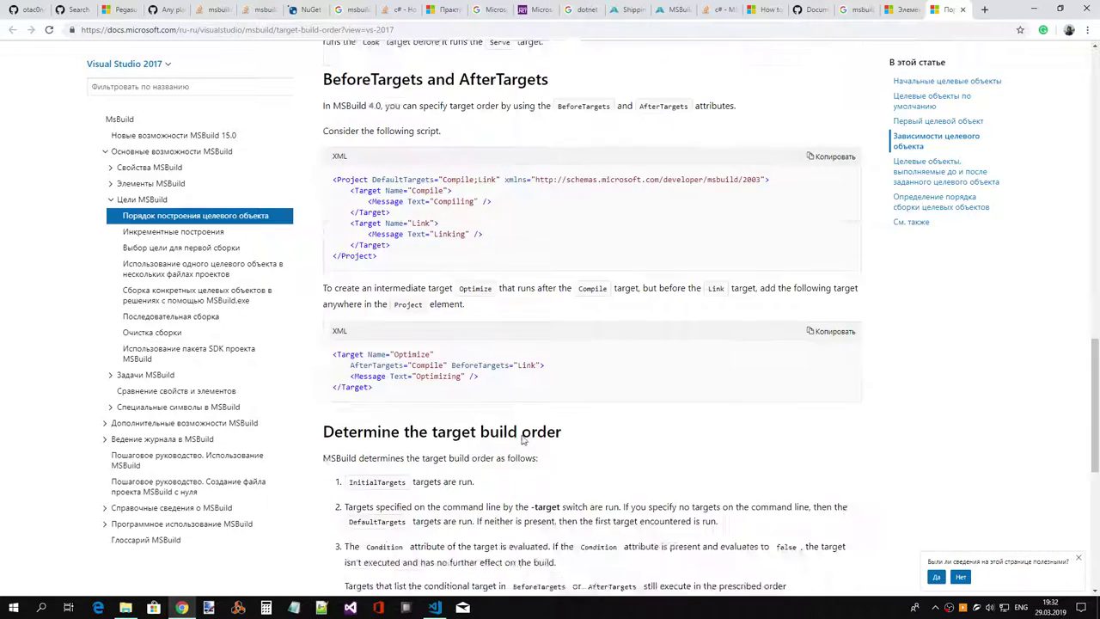
{"action": "scroll", "coordinate": [522, 439], "scroll_direction": "down", "scroll_amount": 3}
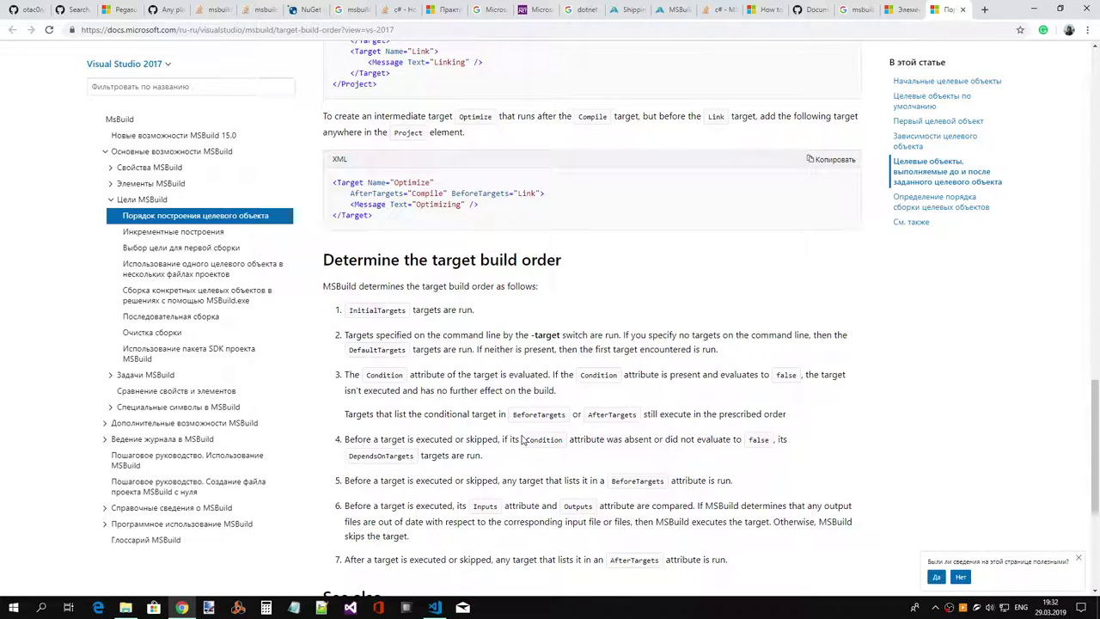
{"action": "scroll", "coordinate": [522, 439], "scroll_direction": "down", "scroll_amount": 2}
{"action": "scroll", "coordinate": [523, 434], "scroll_direction": "down", "scroll_amount": 2}
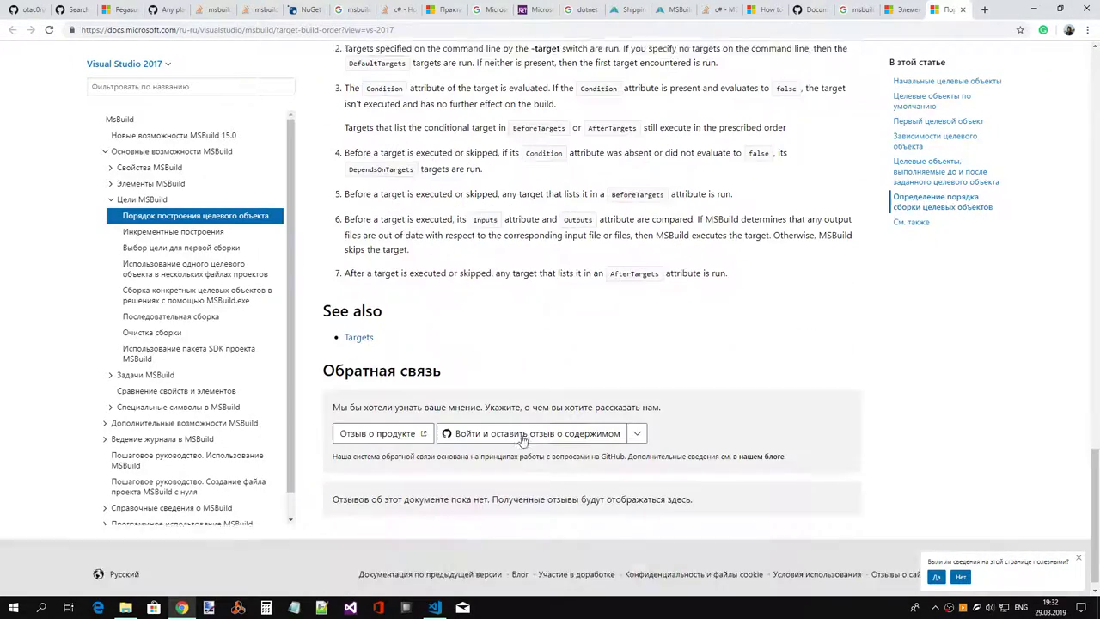
{"action": "scroll", "coordinate": [663, 336], "scroll_direction": "up", "scroll_amount": 7}
{"action": "scroll", "coordinate": [675, 319], "scroll_direction": "up", "scroll_amount": 8}
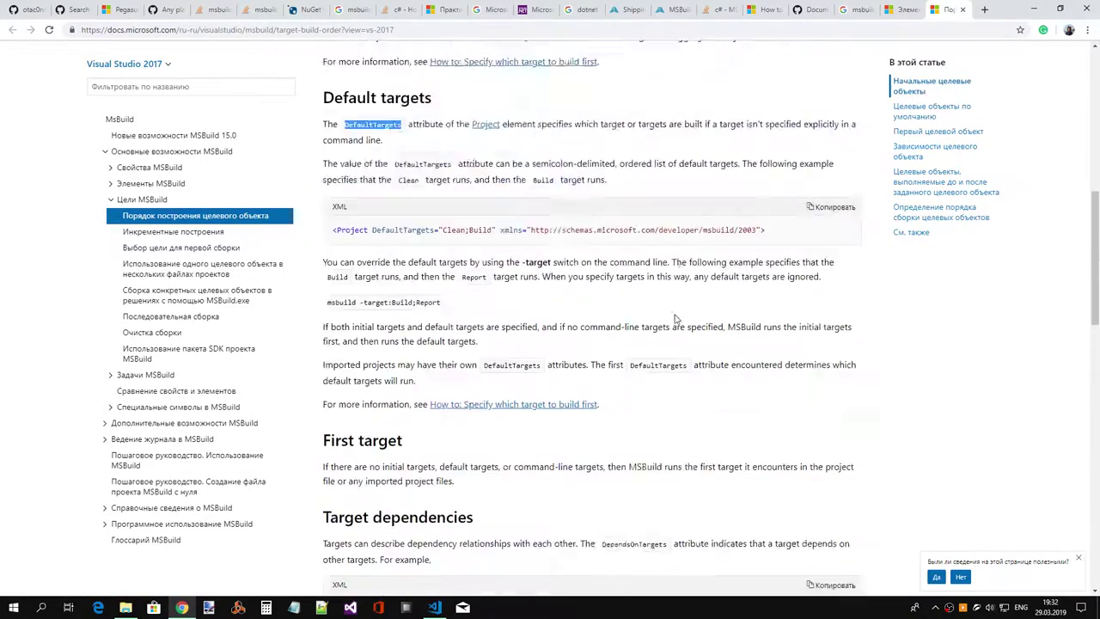
{"action": "scroll", "coordinate": [675, 318], "scroll_direction": "up", "scroll_amount": 5}
{"action": "scroll", "coordinate": [676, 319], "scroll_direction": "up", "scroll_amount": 3}
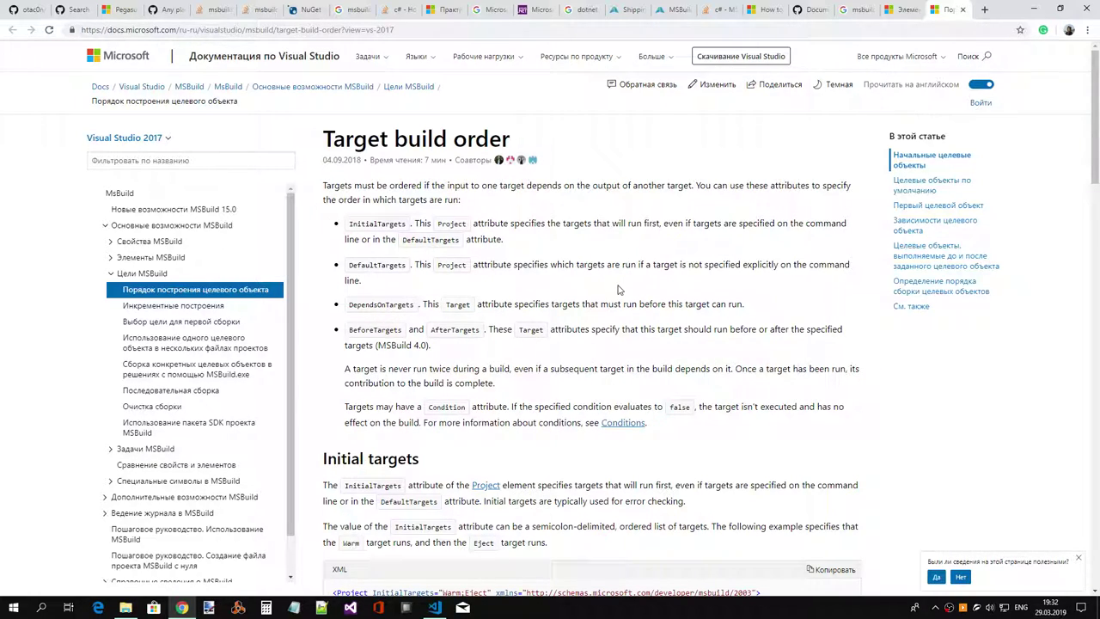
{"action": "key", "text": "alt+Tab"}
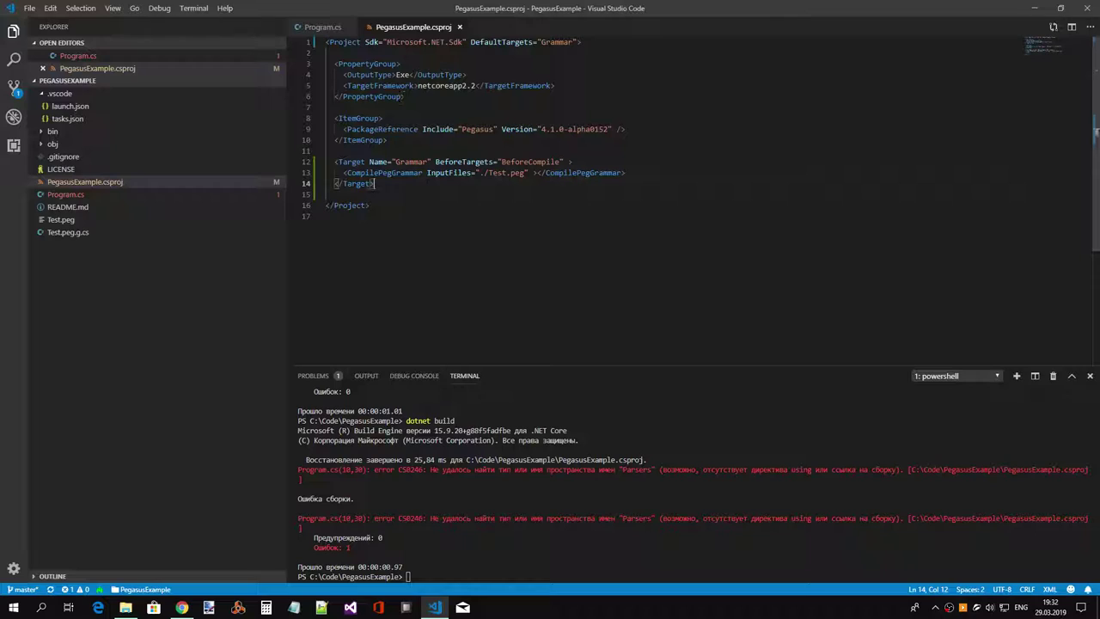
{"action": "left_click_drag", "start_coordinate": [375, 184], "coordinate": [312, 165]}
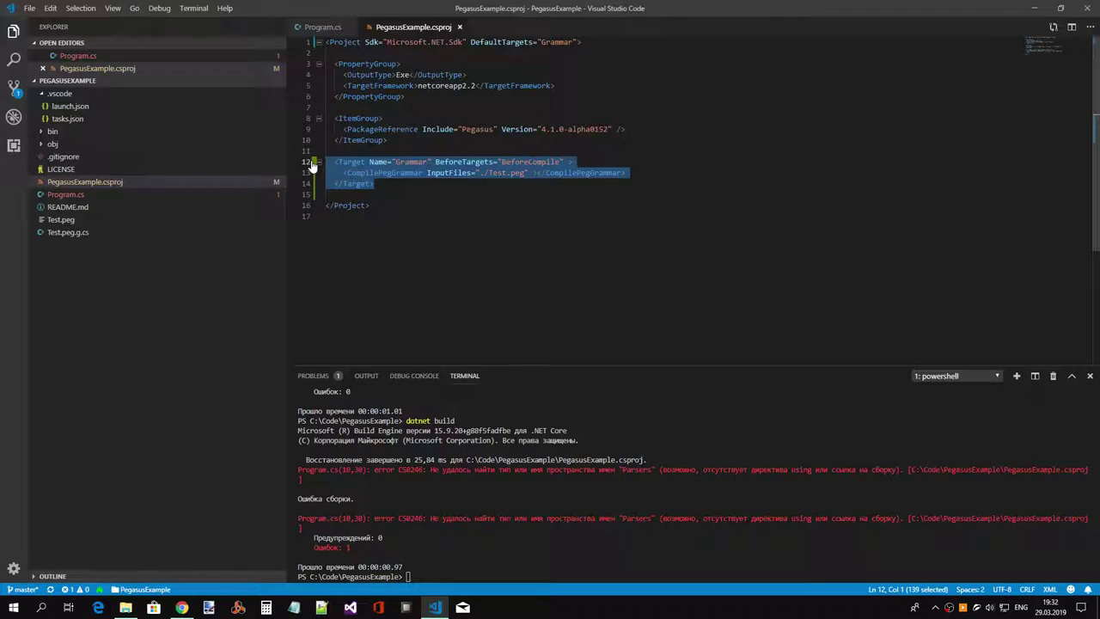
{"action": "double_click", "coordinate": [534, 163]}
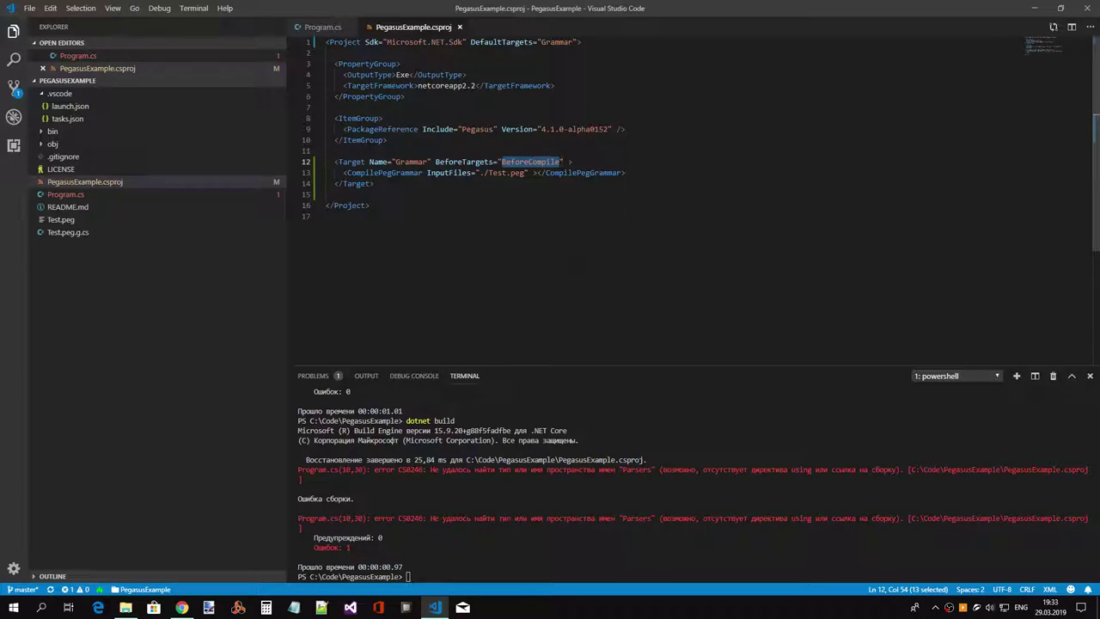
{"action": "left_click_drag", "start_coordinate": [528, 163], "coordinate": [554, 163]}
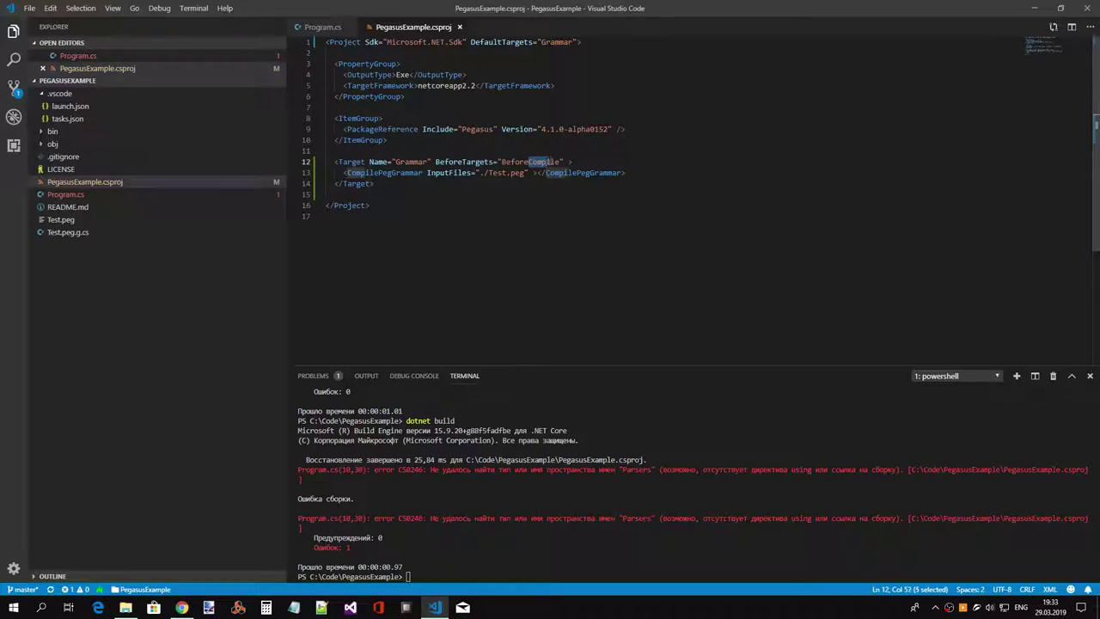
{"action": "left_click", "coordinate": [561, 161]}
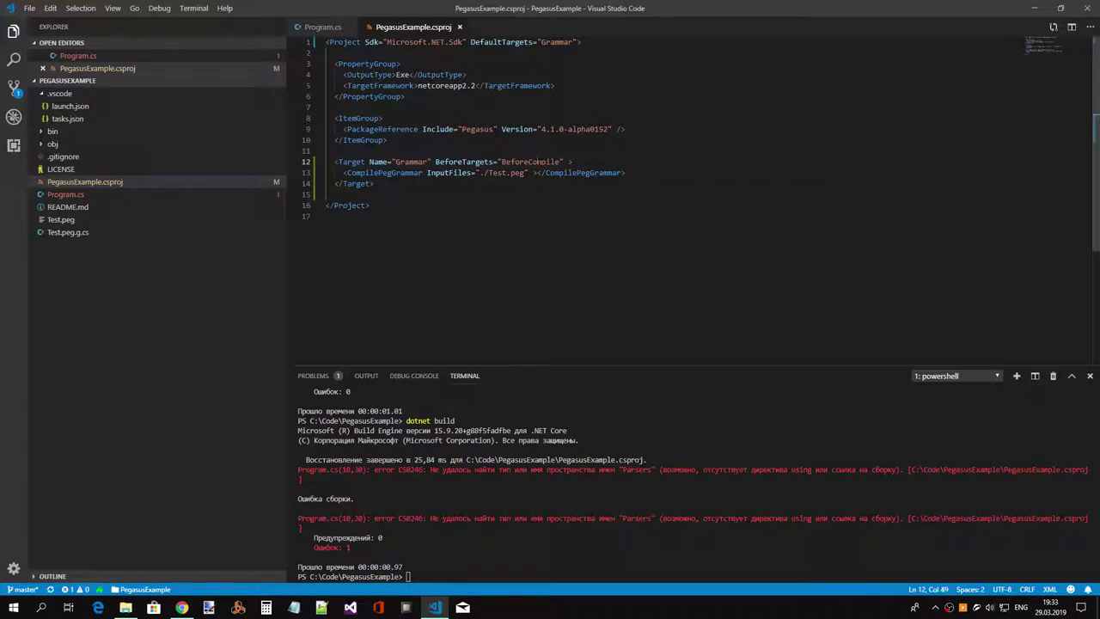
{"action": "key", "text": "alt+Tab"}
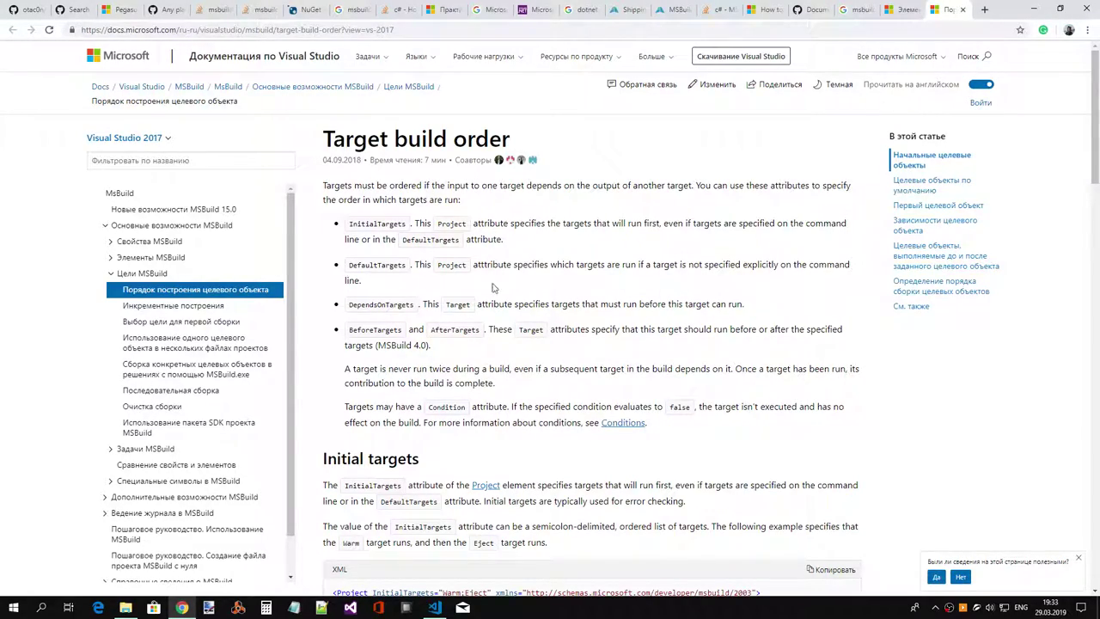
{"action": "scroll", "coordinate": [405, 279], "scroll_direction": "down", "scroll_amount": 3}
{"action": "scroll", "coordinate": [411, 294], "scroll_direction": "down", "scroll_amount": 2}
{"action": "scroll", "coordinate": [412, 290], "scroll_direction": "down", "scroll_amount": 3}
{"action": "scroll", "coordinate": [412, 290], "scroll_direction": "down", "scroll_amount": 2}
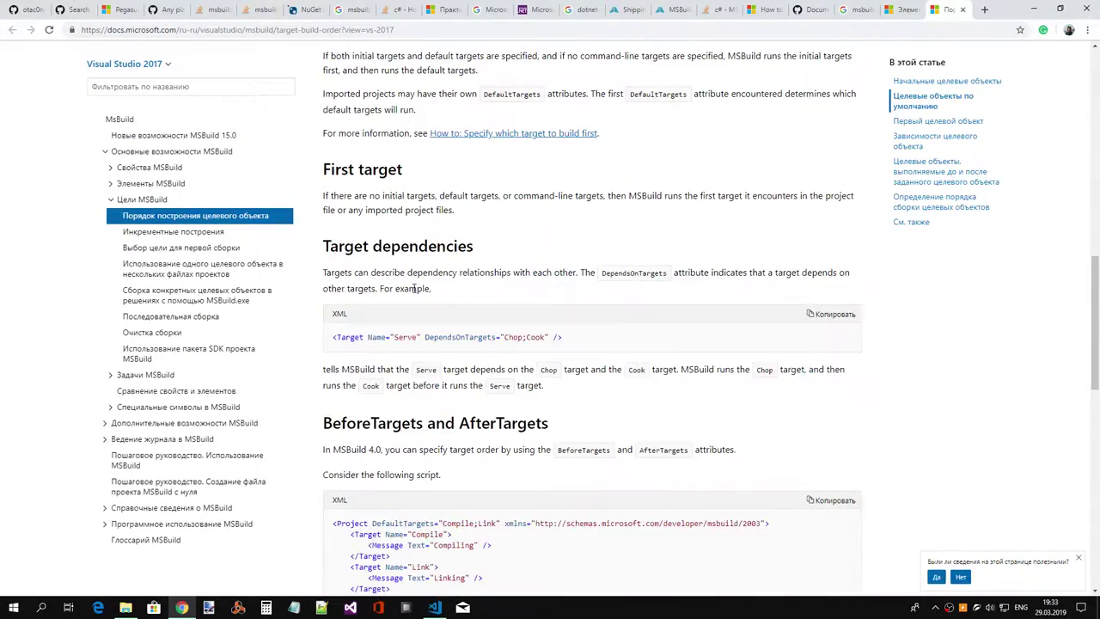
{"action": "scroll", "coordinate": [412, 289], "scroll_direction": "down", "scroll_amount": 2}
{"action": "scroll", "coordinate": [412, 289], "scroll_direction": "down", "scroll_amount": 1}
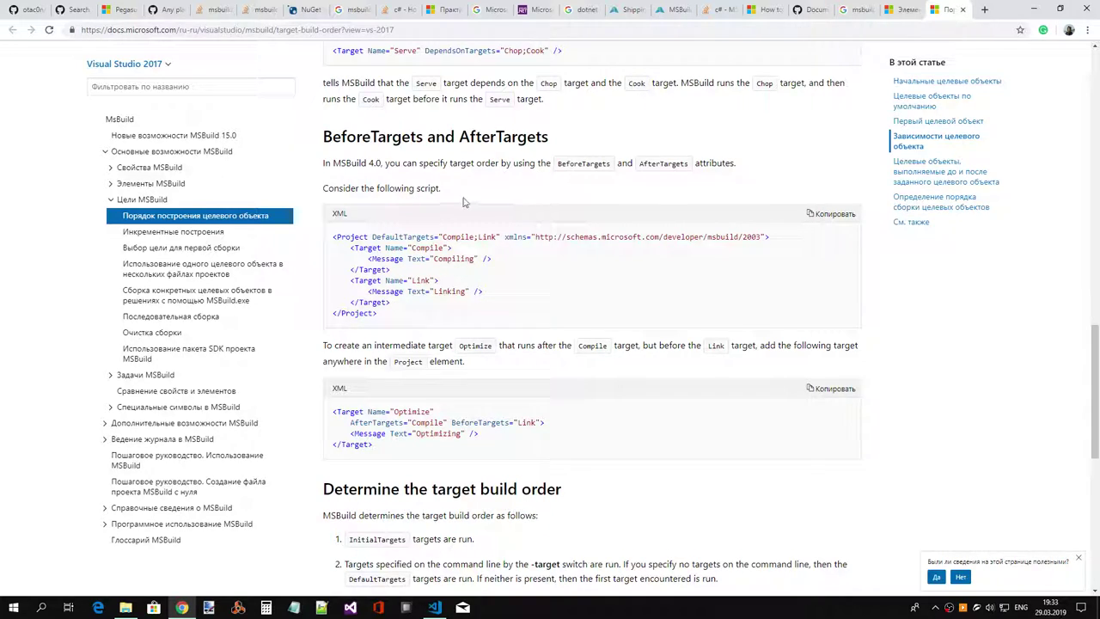
{"action": "double_click", "coordinate": [427, 249]}
{"action": "double_click", "coordinate": [402, 237]}
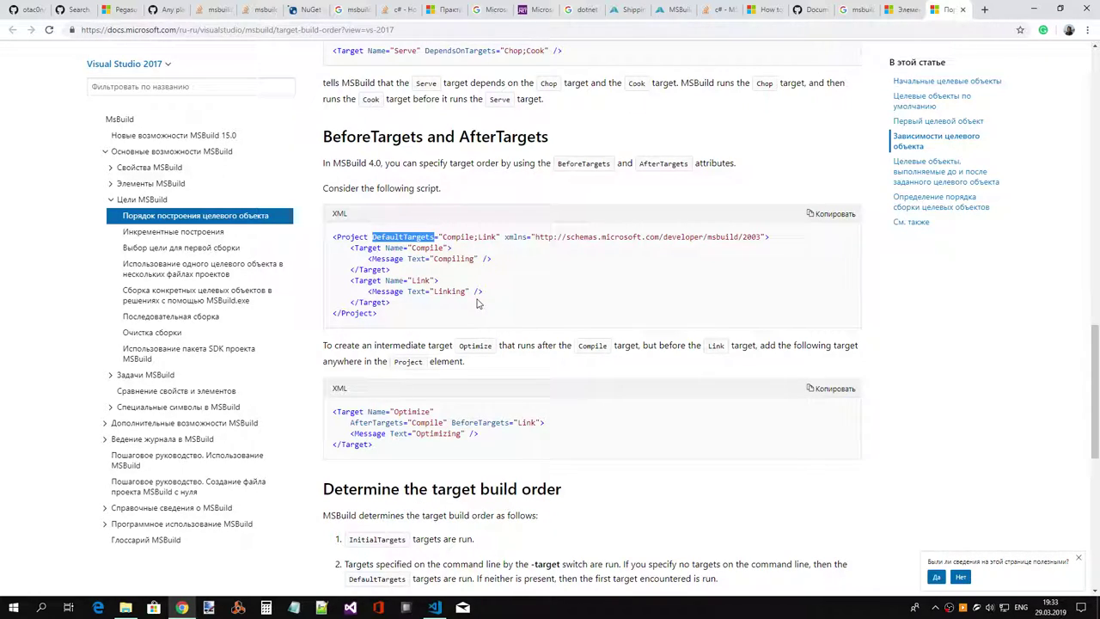
{"action": "key", "text": "alt+Tab"}
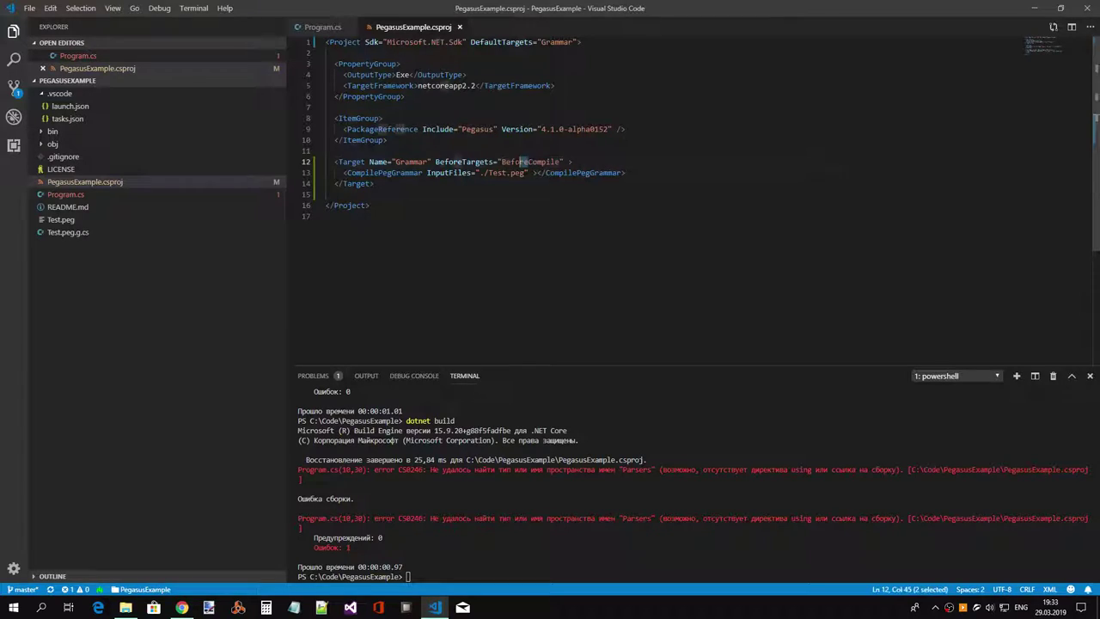
Change the Grammar target's BeforeTargets value to Compile and save the csproj
{"action": "left_click_drag", "start_coordinate": [528, 161], "coordinate": [502, 162]}
{"action": "key", "text": "Delete"}
{"action": "key", "text": "ctrl+s"}
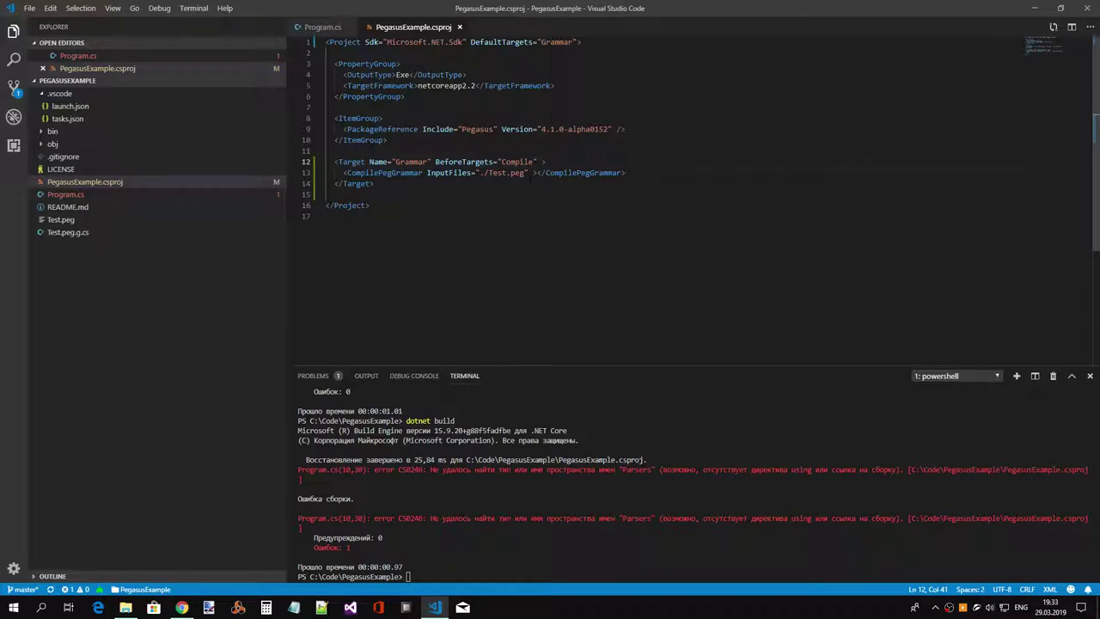
{"action": "left_click", "coordinate": [657, 480]}
{"action": "key", "text": "Up"}
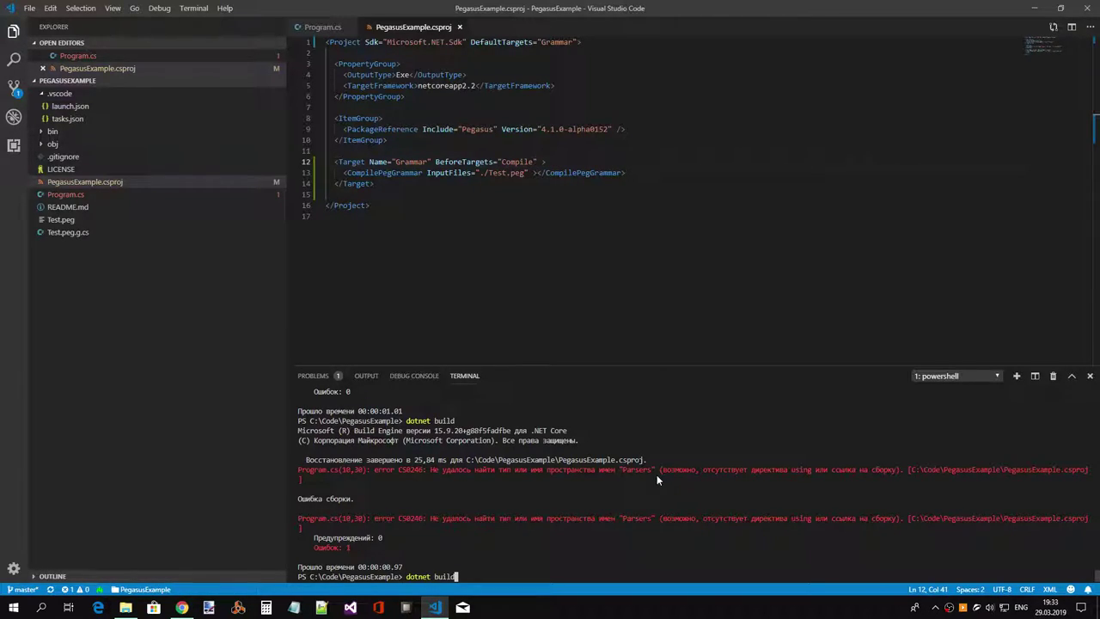
Restore the accidentally deleted Test.peg by discarding its deletion in Source Control
{"action": "left_click", "coordinate": [78, 232]}
{"action": "right_click", "coordinate": [83, 243]}
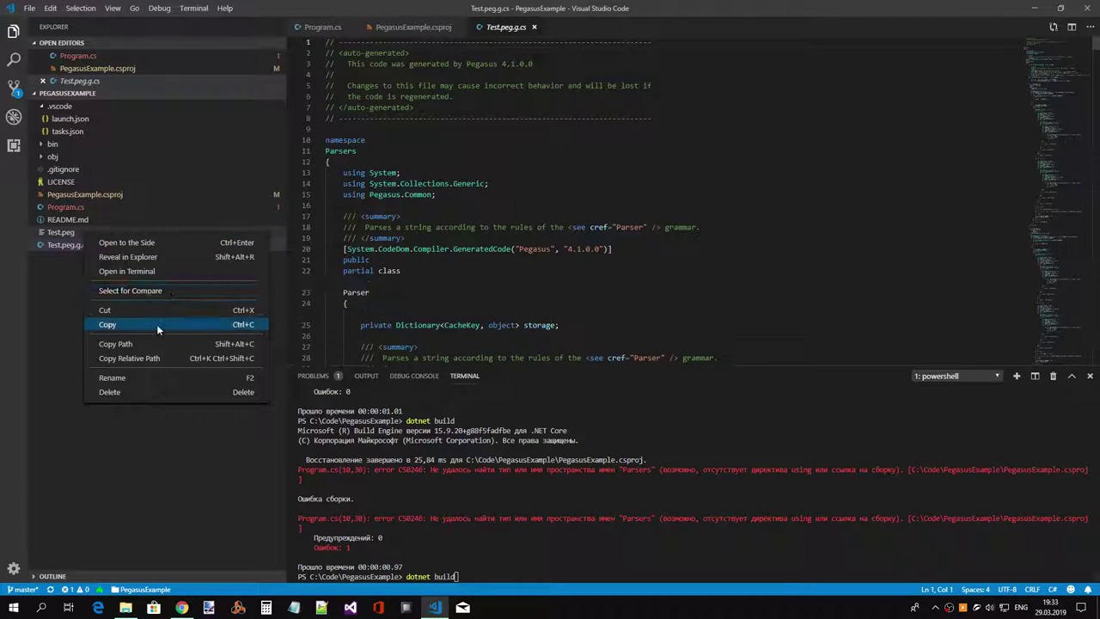
{"action": "left_click", "coordinate": [124, 392]}
{"action": "left_click", "coordinate": [571, 314]}
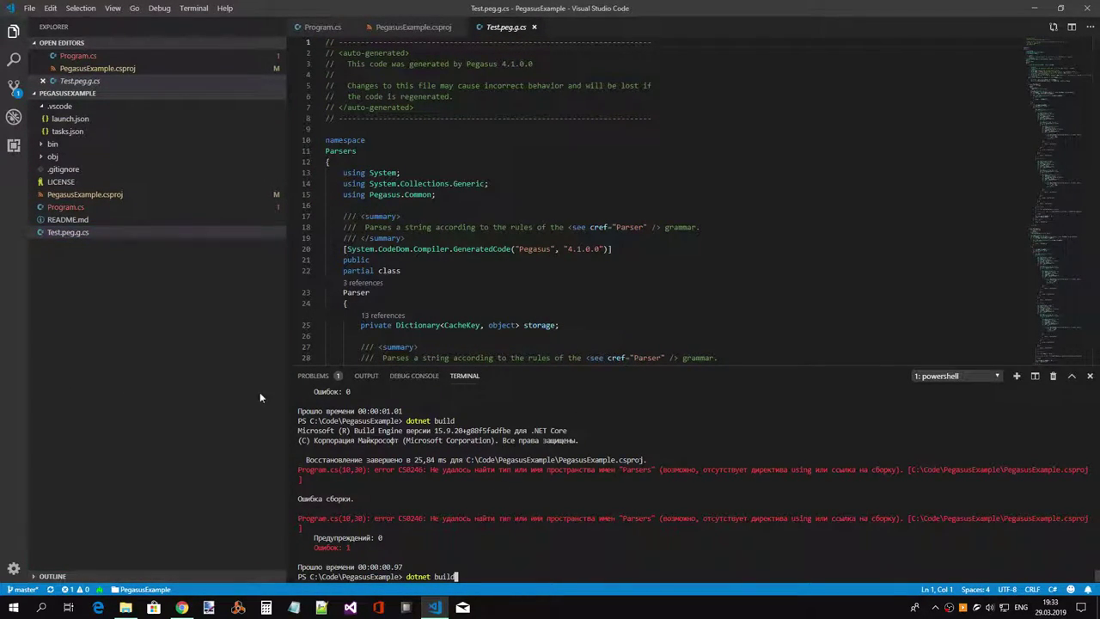
{"action": "left_click", "coordinate": [14, 87]}
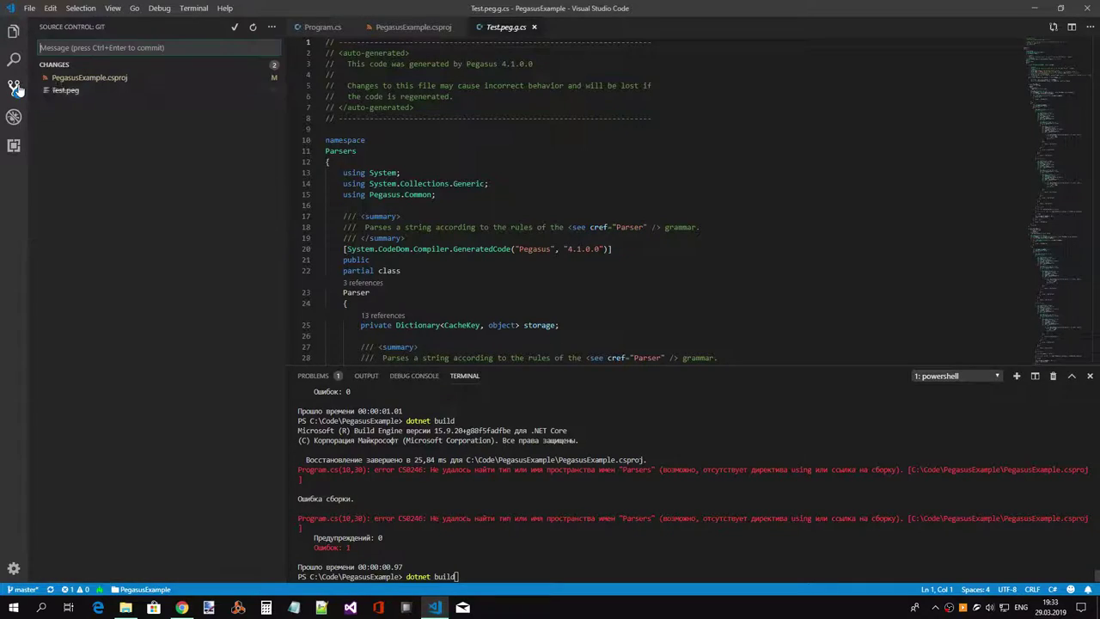
{"action": "left_click", "coordinate": [252, 91]}
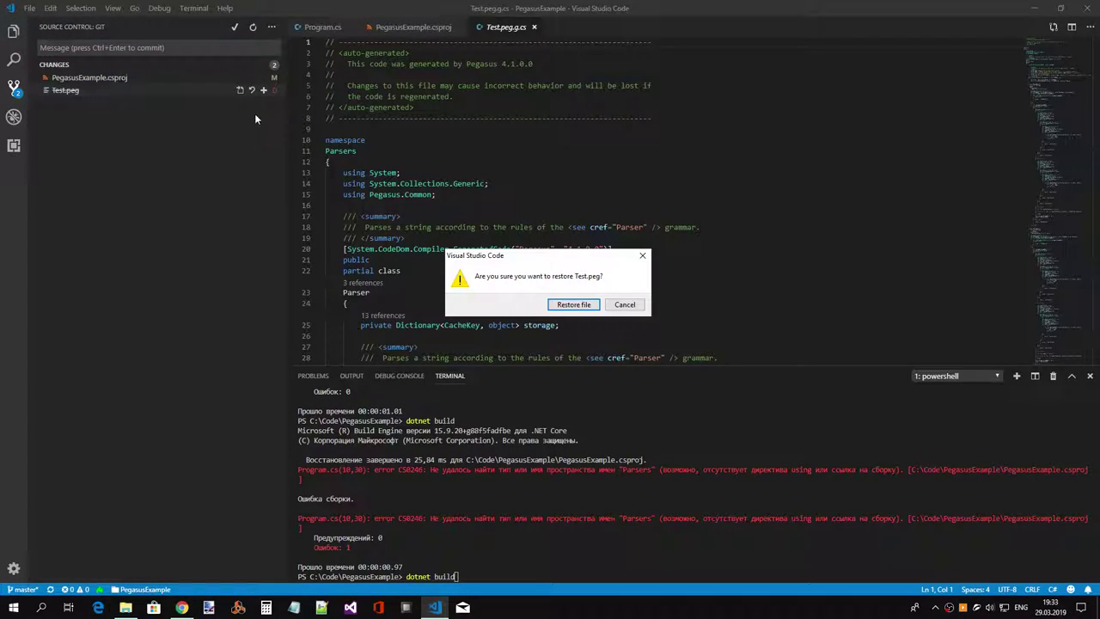
{"action": "left_click", "coordinate": [583, 307]}
{"action": "left_click", "coordinate": [15, 37]}
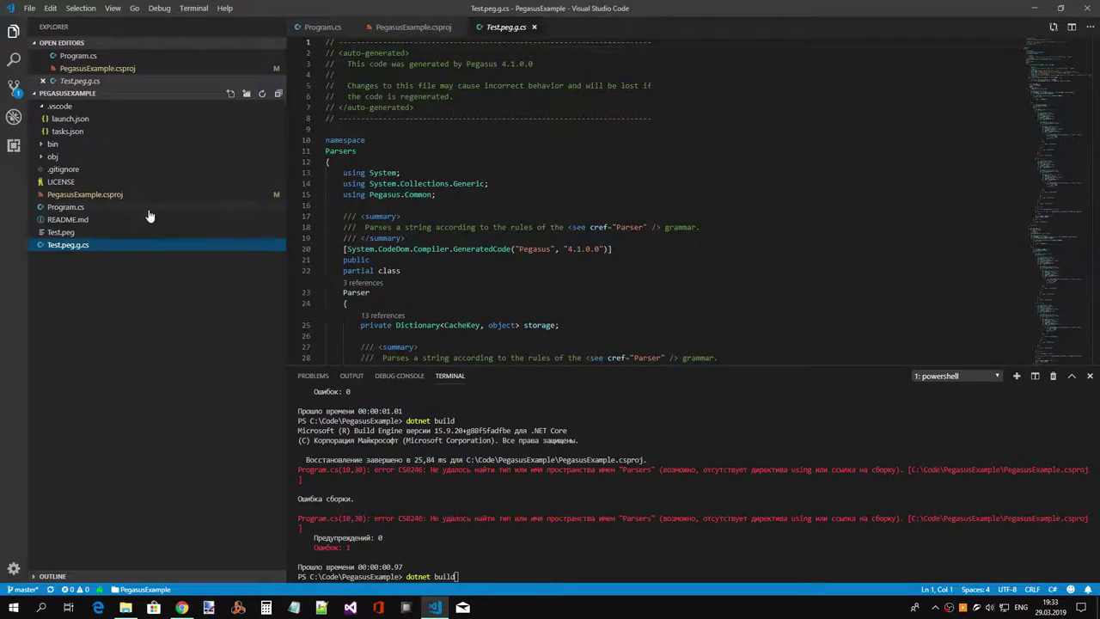
Delete Test.peg.g.cs and rerun dotnet build, which still fails with CS0246
{"action": "right_click", "coordinate": [113, 247]}
{"action": "key", "text": "Delete"}
{"action": "left_click", "coordinate": [571, 311]}
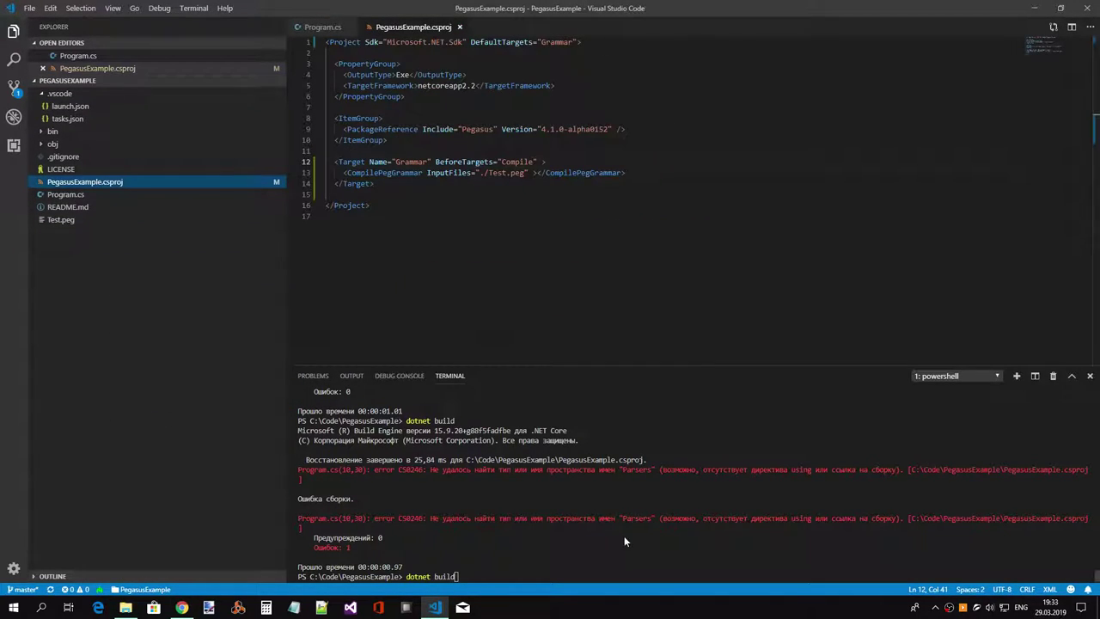
{"action": "left_click", "coordinate": [620, 557]}
{"action": "key", "text": "Return"}
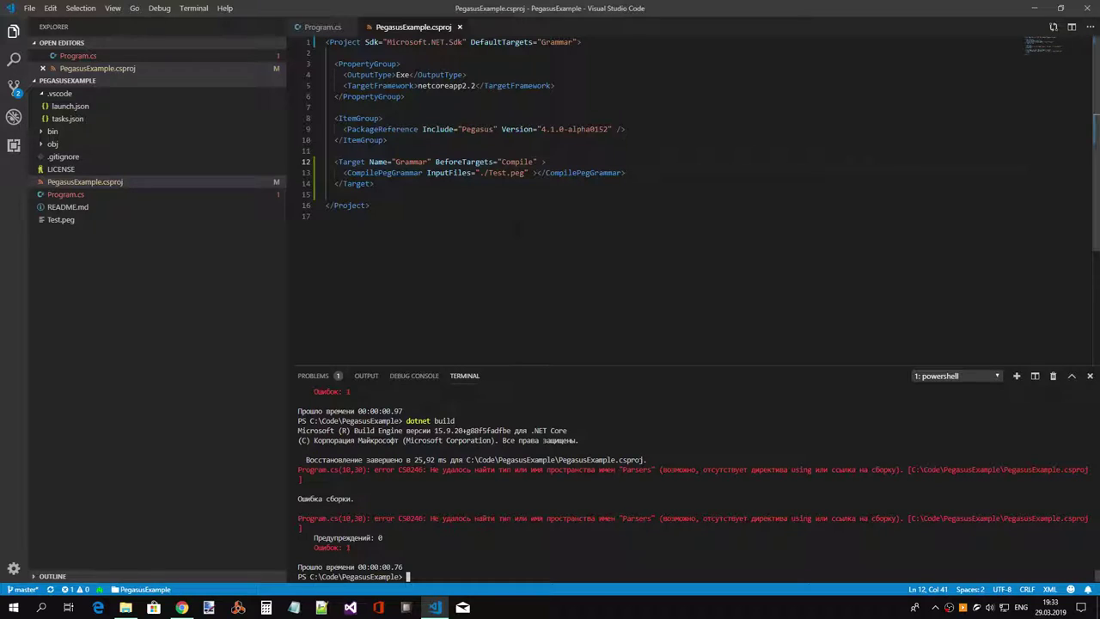
{"action": "key", "text": "Up"}
{"action": "key", "text": "Return"}
{"action": "key", "text": "alt+Tab"}
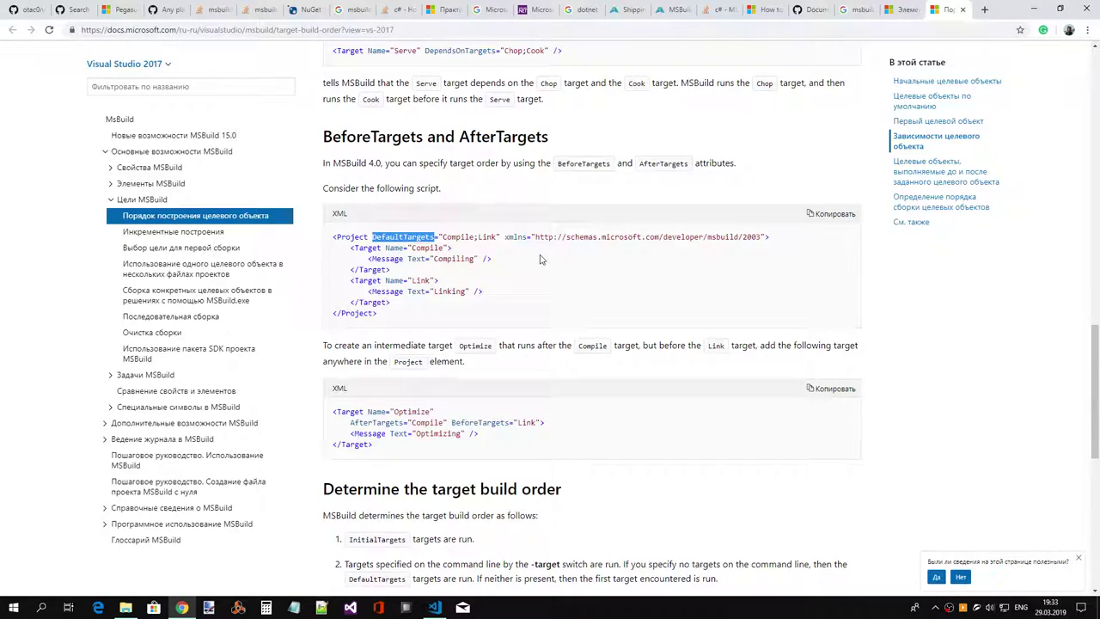
Open the Target build order link in a new tab, skim it, and close it
{"action": "left_click", "coordinate": [909, 9]}
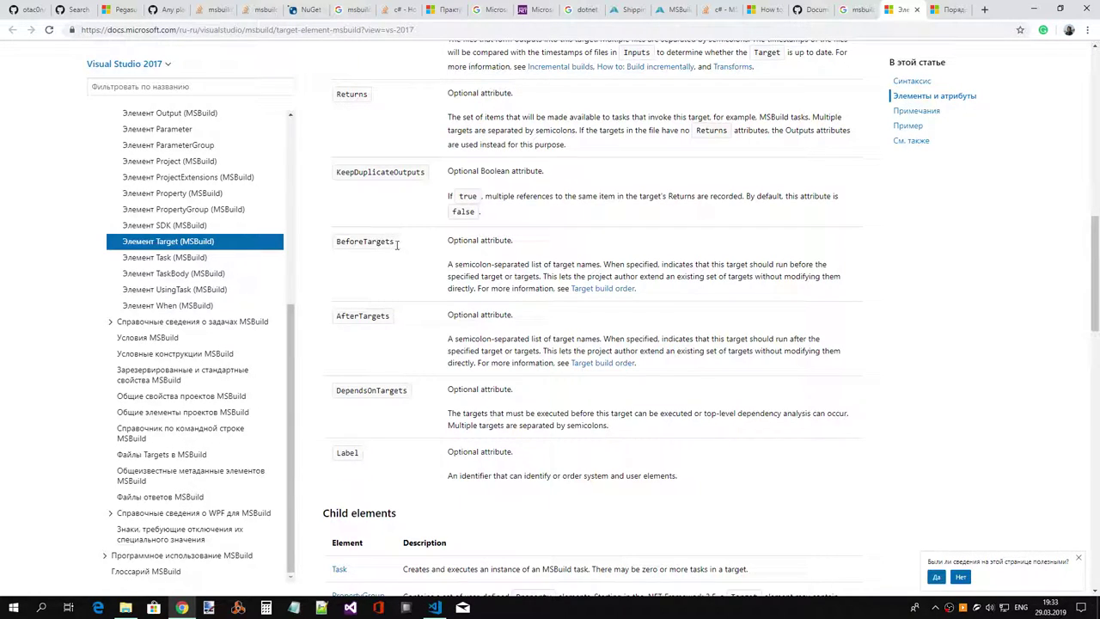
{"action": "right_click", "coordinate": [634, 290]}
{"action": "left_click", "coordinate": [679, 297]}
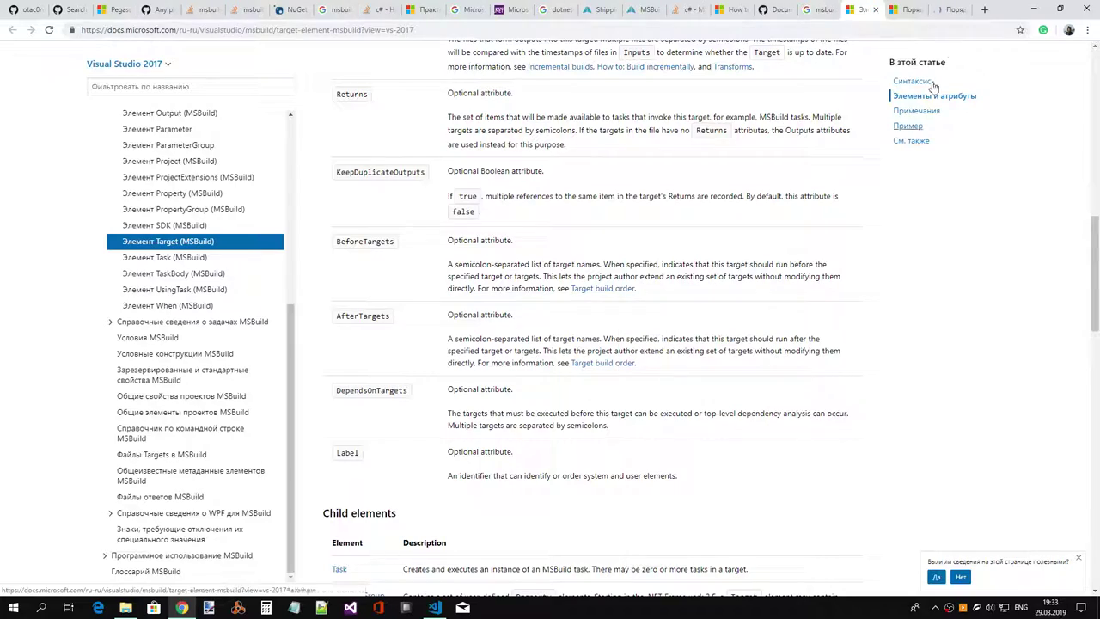
{"action": "left_click", "coordinate": [909, 10]}
{"action": "left_click", "coordinate": [943, 10]}
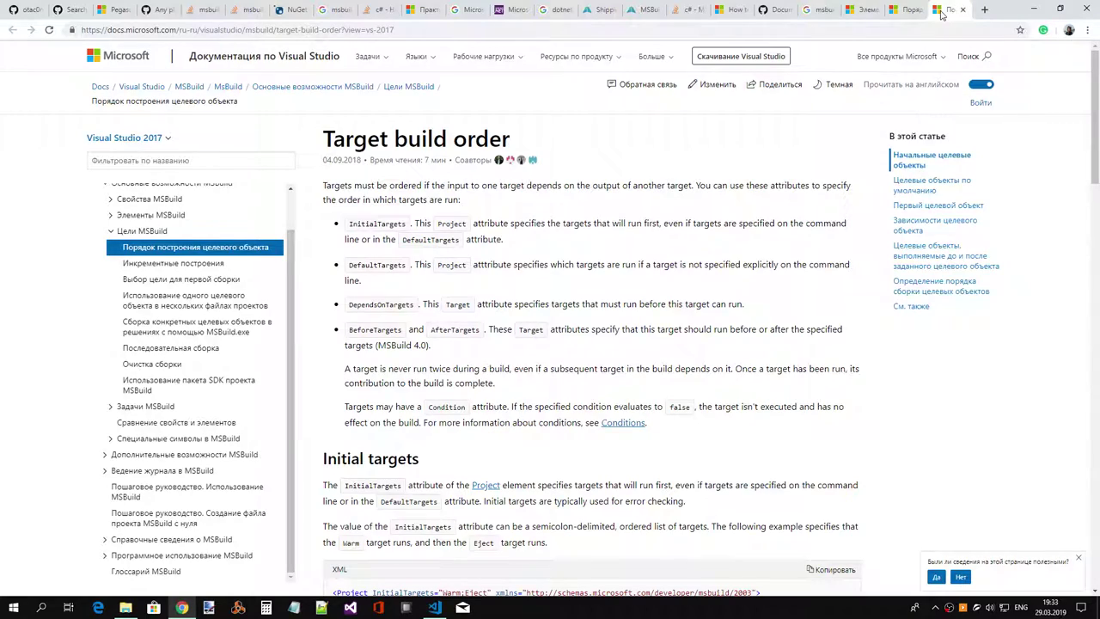
{"action": "scroll", "coordinate": [778, 146], "scroll_direction": "down", "scroll_amount": 3}
{"action": "scroll", "coordinate": [780, 140], "scroll_direction": "down", "scroll_amount": 3}
{"action": "scroll", "coordinate": [782, 142], "scroll_direction": "up", "scroll_amount": 2}
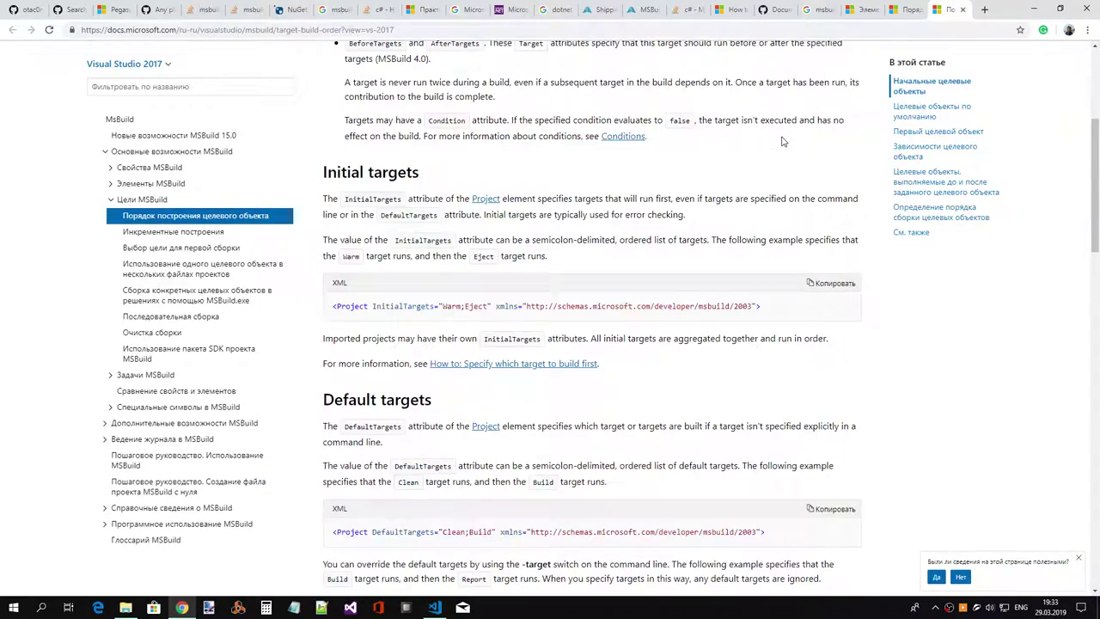
{"action": "scroll", "coordinate": [782, 142], "scroll_direction": "down", "scroll_amount": 3}
{"action": "scroll", "coordinate": [785, 135], "scroll_direction": "down", "scroll_amount": 6}
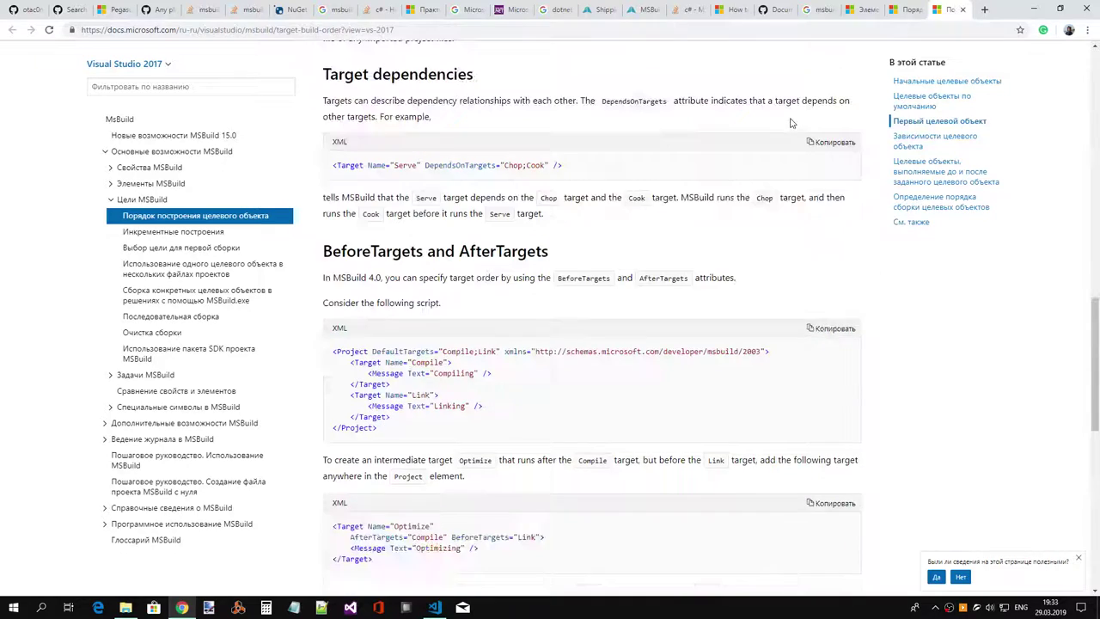
{"action": "left_click", "coordinate": [962, 9]}
Read the BeforeTargets description on the Target element reference page
{"action": "left_click", "coordinate": [877, 14]}
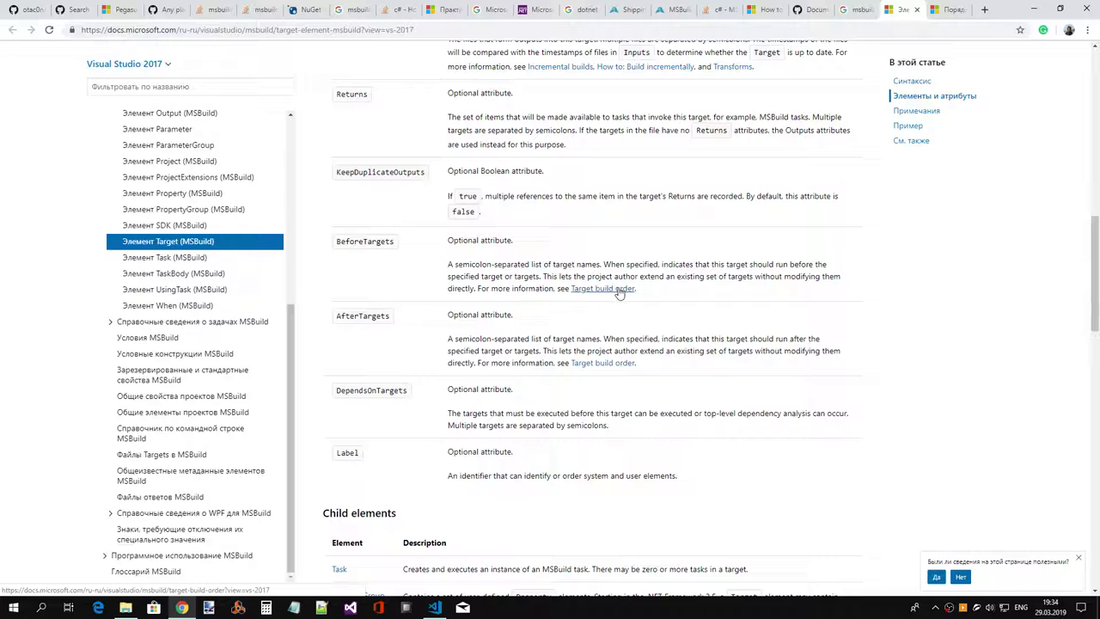
{"action": "left_click_drag", "start_coordinate": [533, 264], "coordinate": [825, 276]}
{"action": "left_click_drag", "start_coordinate": [543, 276], "coordinate": [848, 290]}
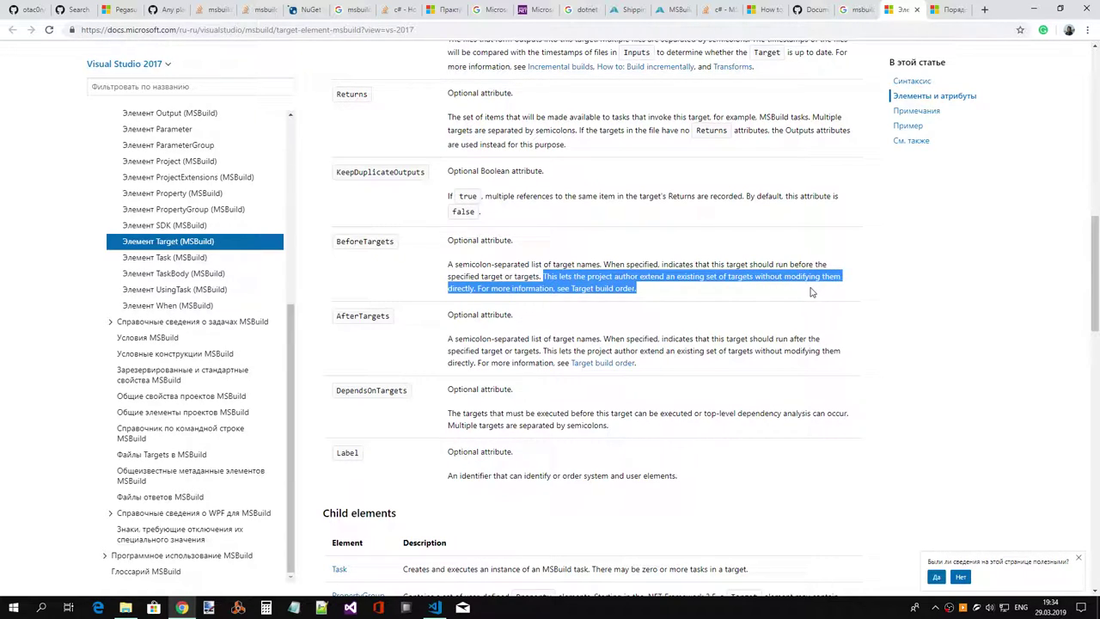
{"action": "left_click", "coordinate": [769, 292]}
Scroll through the Remarks, then return to the 'msbuild target attributes' search results
{"action": "scroll", "coordinate": [693, 336], "scroll_direction": "down", "scroll_amount": 1}
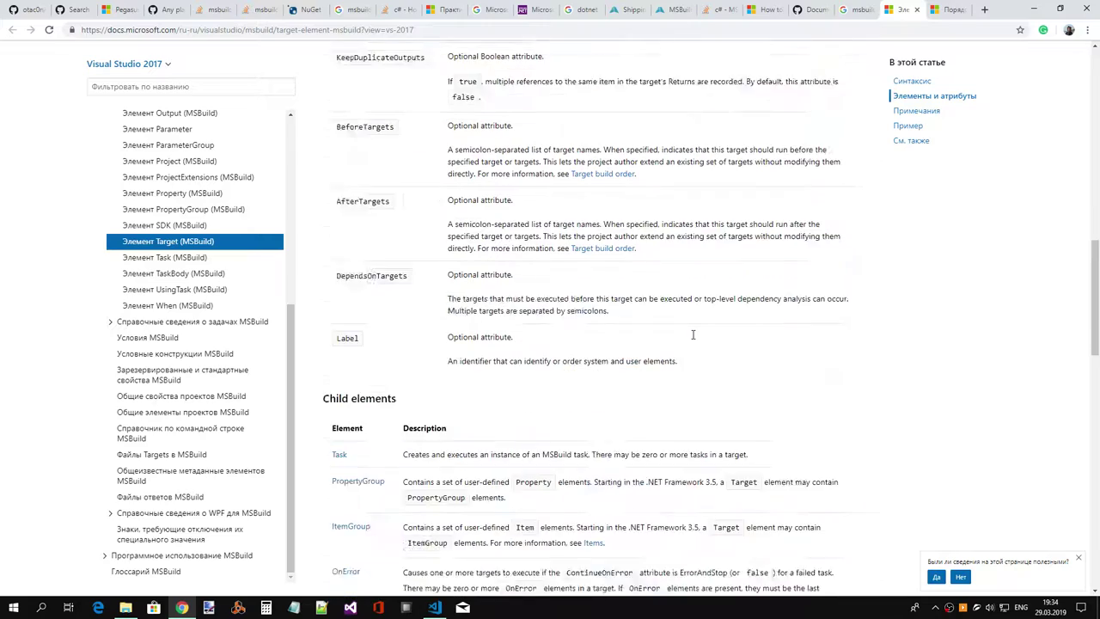
{"action": "scroll", "coordinate": [693, 335], "scroll_direction": "down", "scroll_amount": 2}
{"action": "scroll", "coordinate": [695, 338], "scroll_direction": "down", "scroll_amount": 2}
{"action": "scroll", "coordinate": [695, 338], "scroll_direction": "down", "scroll_amount": 3}
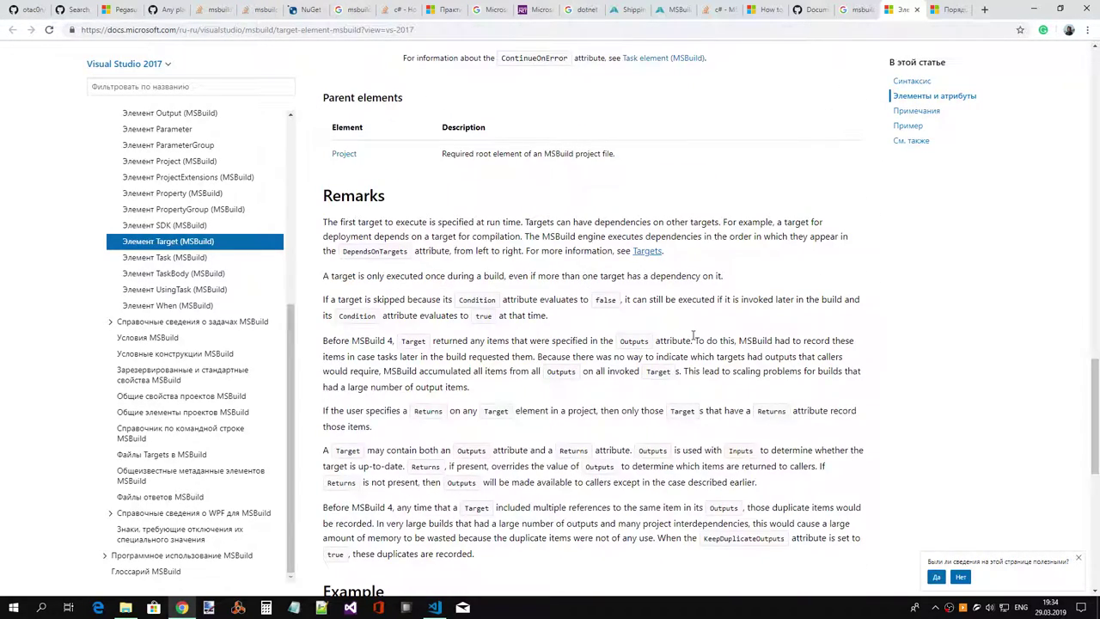
{"action": "scroll", "coordinate": [693, 336], "scroll_direction": "down", "scroll_amount": 3}
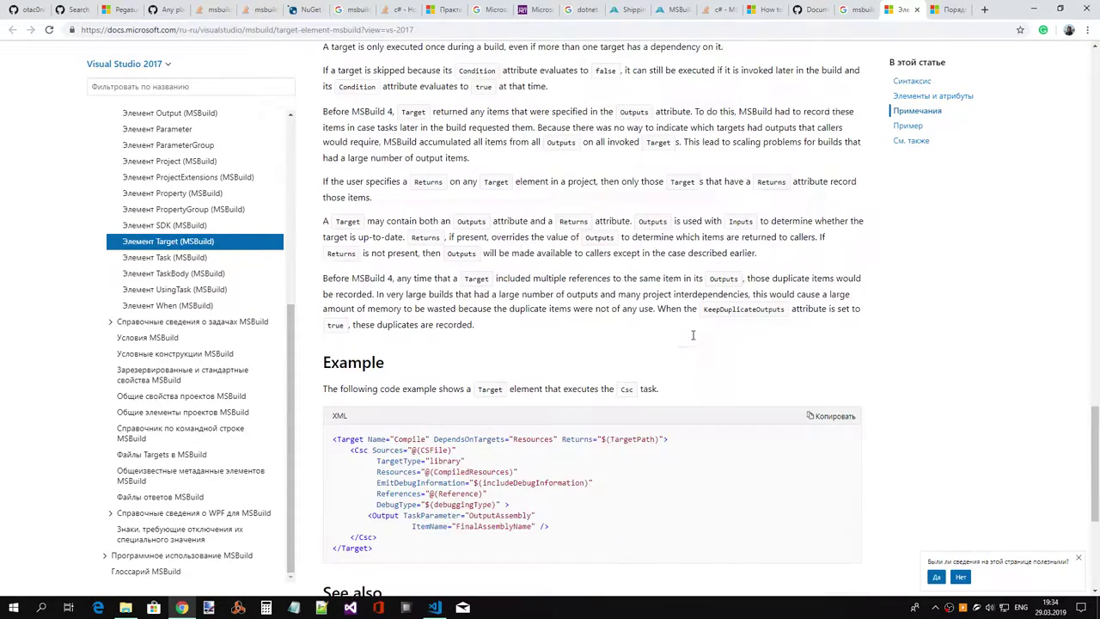
{"action": "scroll", "coordinate": [693, 335], "scroll_direction": "down", "scroll_amount": 3}
{"action": "scroll", "coordinate": [695, 340], "scroll_direction": "up", "scroll_amount": 7}
{"action": "scroll", "coordinate": [695, 340], "scroll_direction": "up", "scroll_amount": 15}
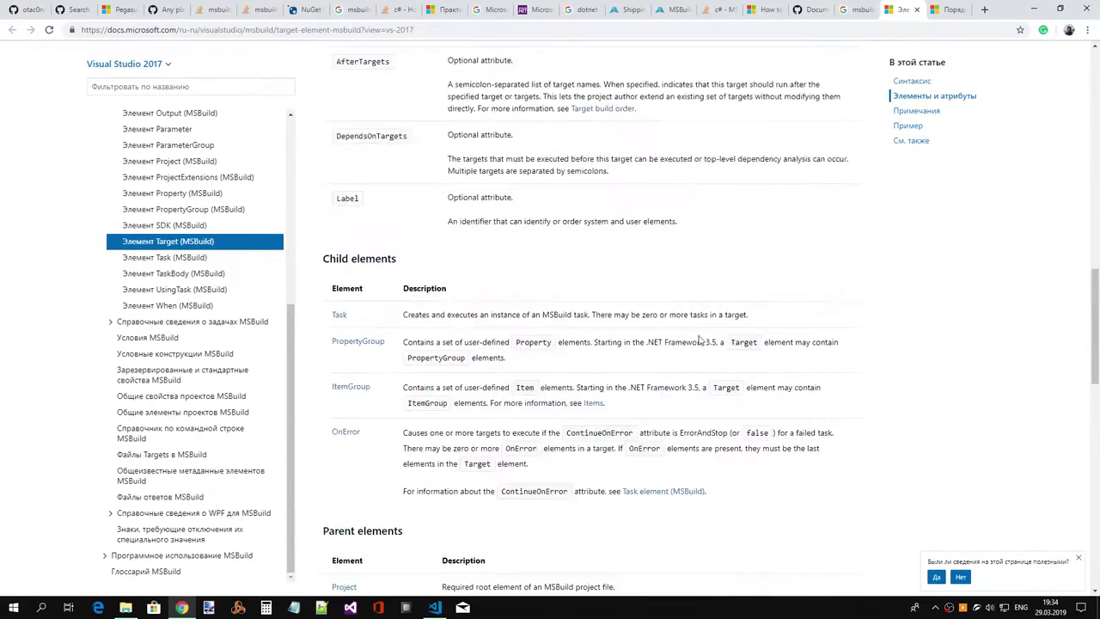
{"action": "left_click", "coordinate": [848, 10]}
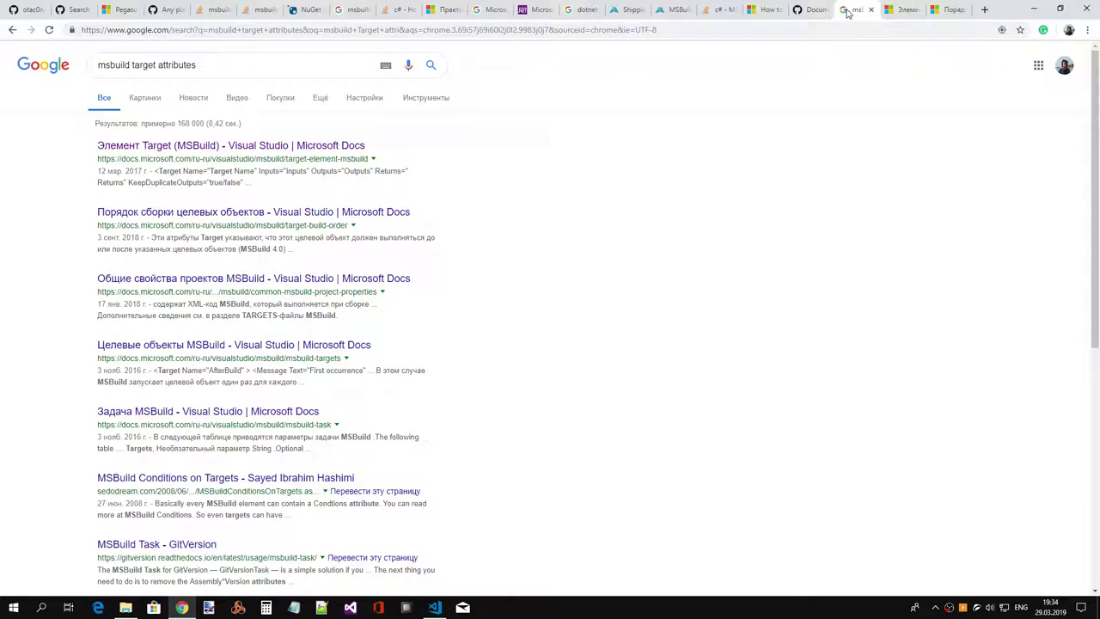
Rename DefaultTargets to InitialTargets on line 1 and save the csproj
{"action": "key", "text": "alt+Tab"}
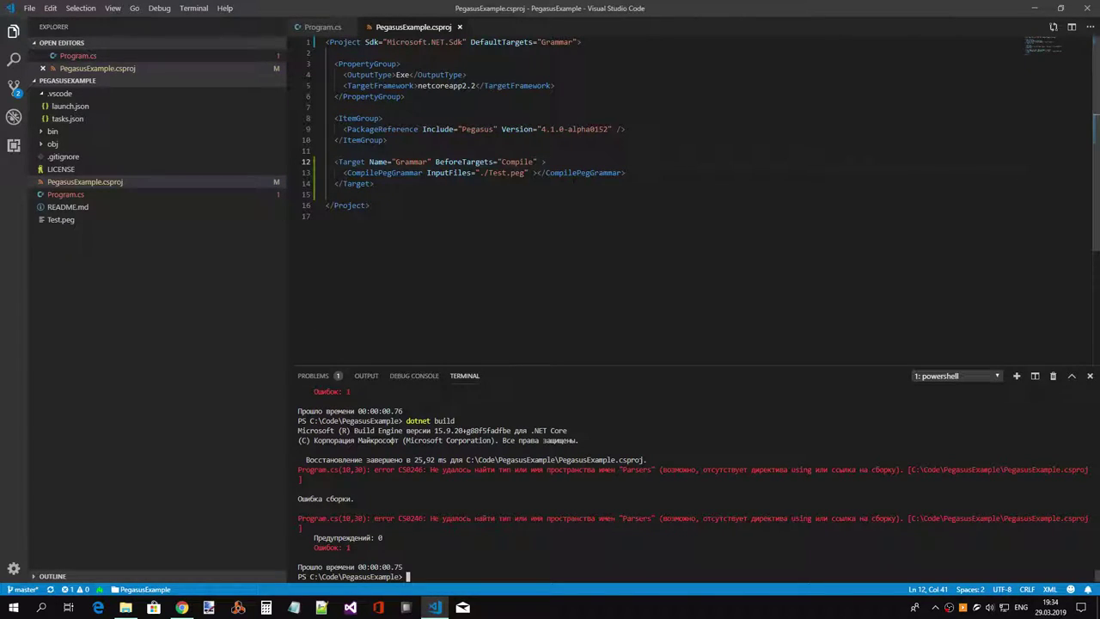
{"action": "double_click", "coordinate": [501, 41]}
{"action": "left_click_drag", "start_coordinate": [500, 42], "coordinate": [471, 41]}
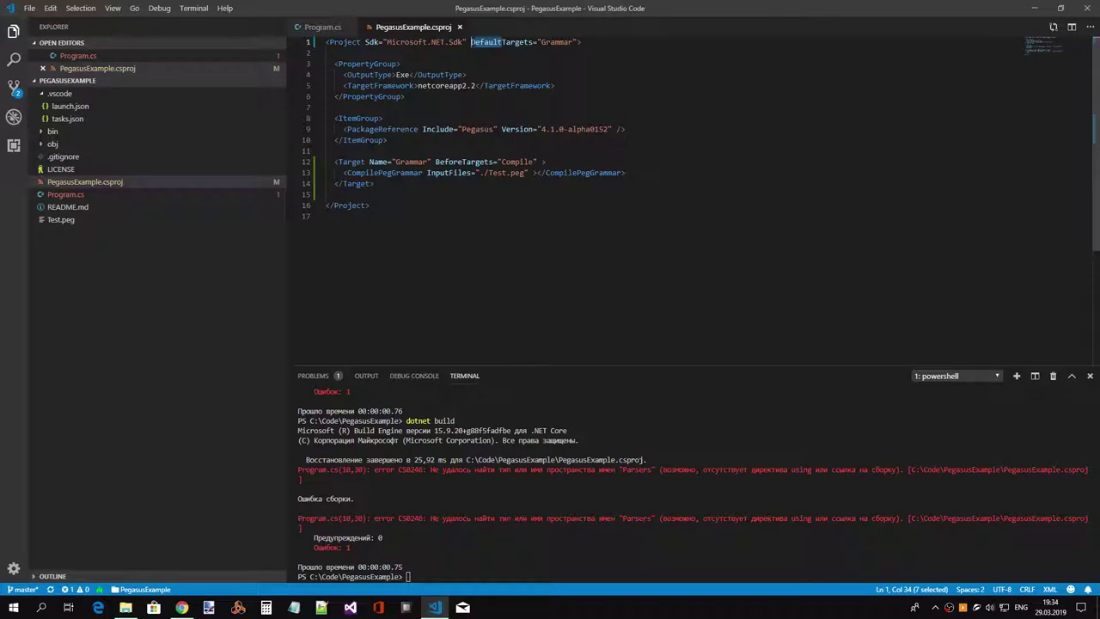
{"action": "type", "text": "Initial"}
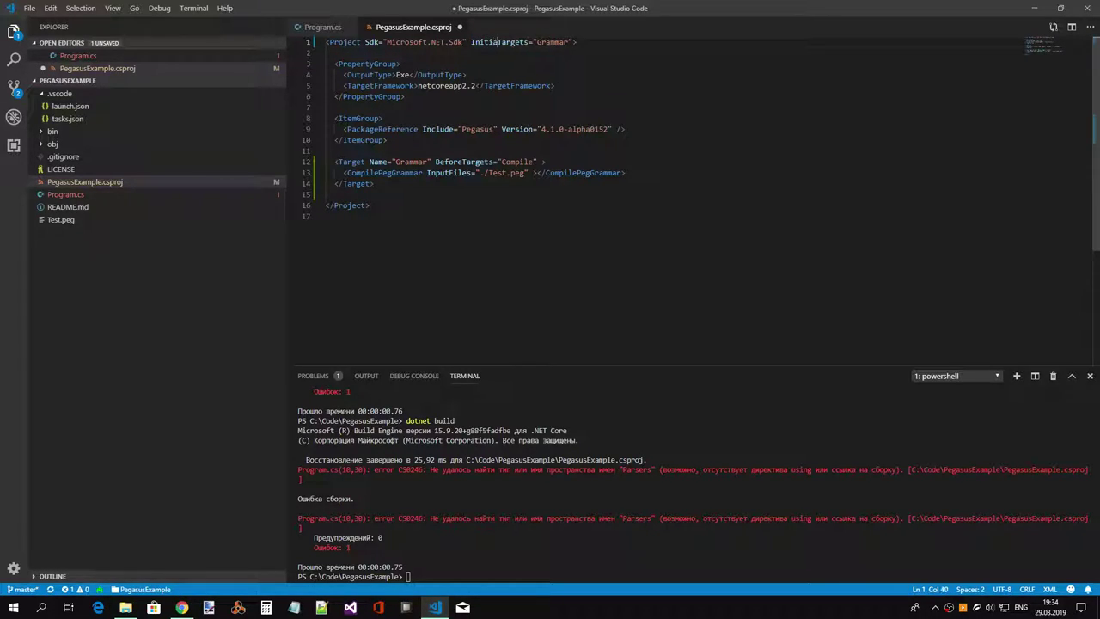
{"action": "key", "text": "ctrl+s"}
{"action": "left_click", "coordinate": [497, 142]}
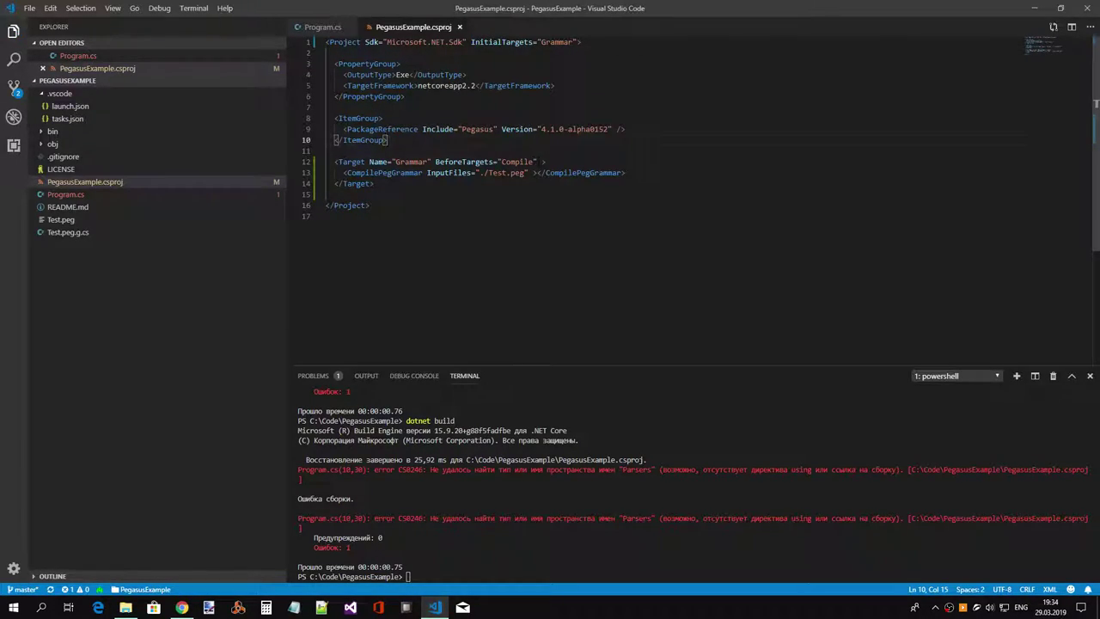
{"action": "key", "text": "Up"}
{"action": "key", "text": "Up"}
Bring up the 'Specify which target to build first' docs page in Chrome
{"action": "key", "text": "alt+Tab"}
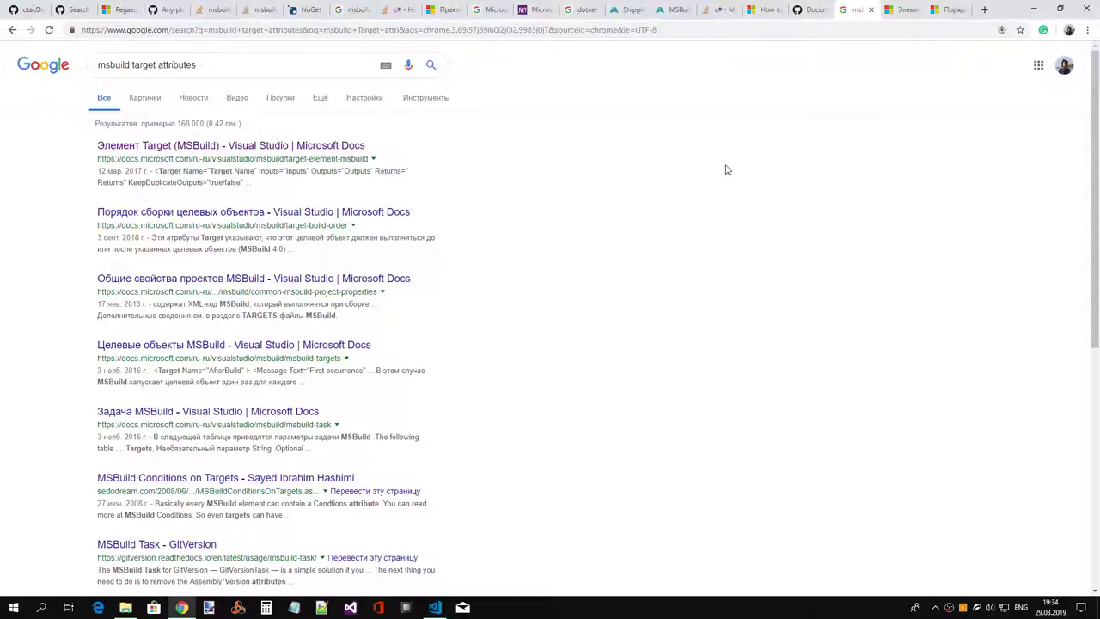
{"action": "left_click", "coordinate": [904, 10]}
{"action": "left_click", "coordinate": [935, 12]}
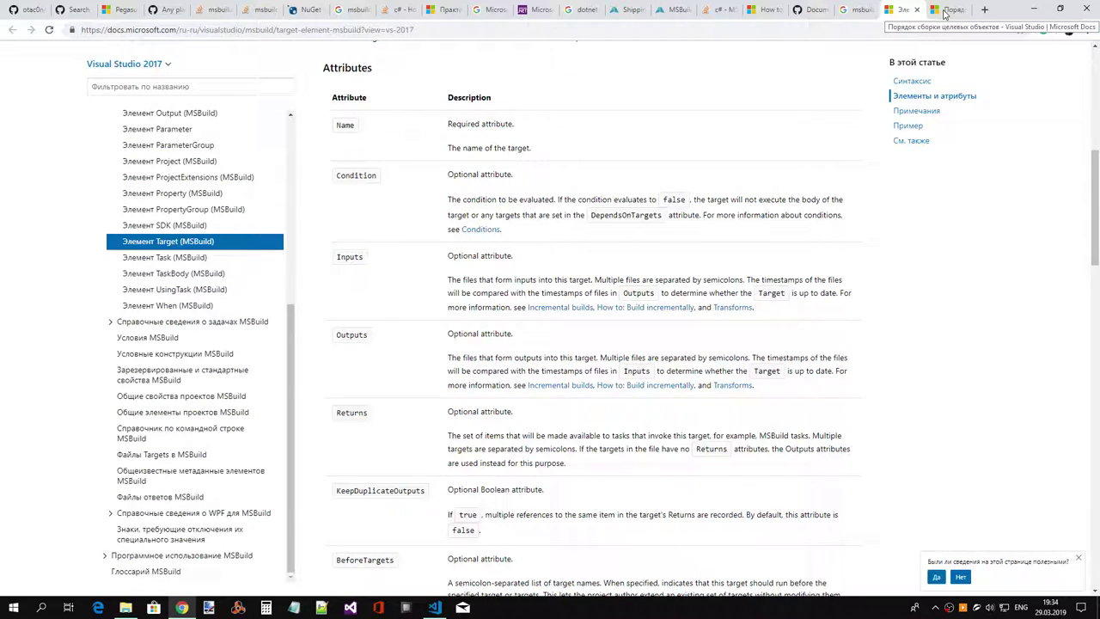
{"action": "left_click", "coordinate": [904, 10]}
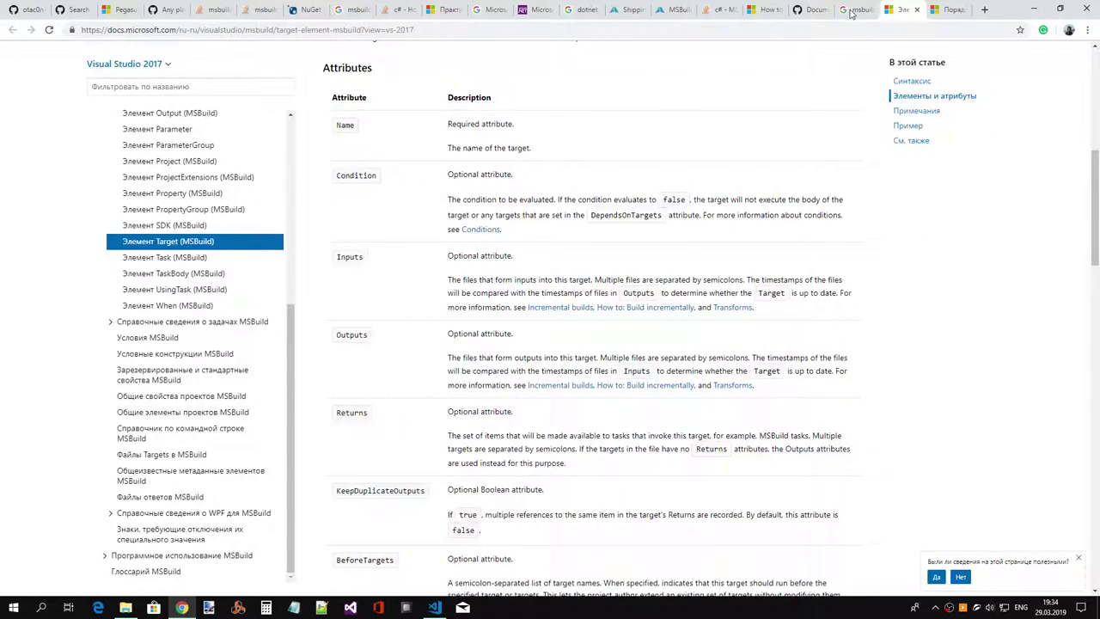
{"action": "left_click", "coordinate": [856, 10]}
{"action": "left_click", "coordinate": [763, 10]}
Skim the Stack Overflow question, MSBuild task blog posts and Microsoft.Common.targets source tabs
{"action": "scroll", "coordinate": [734, 107], "scroll_direction": "up", "scroll_amount": 3}
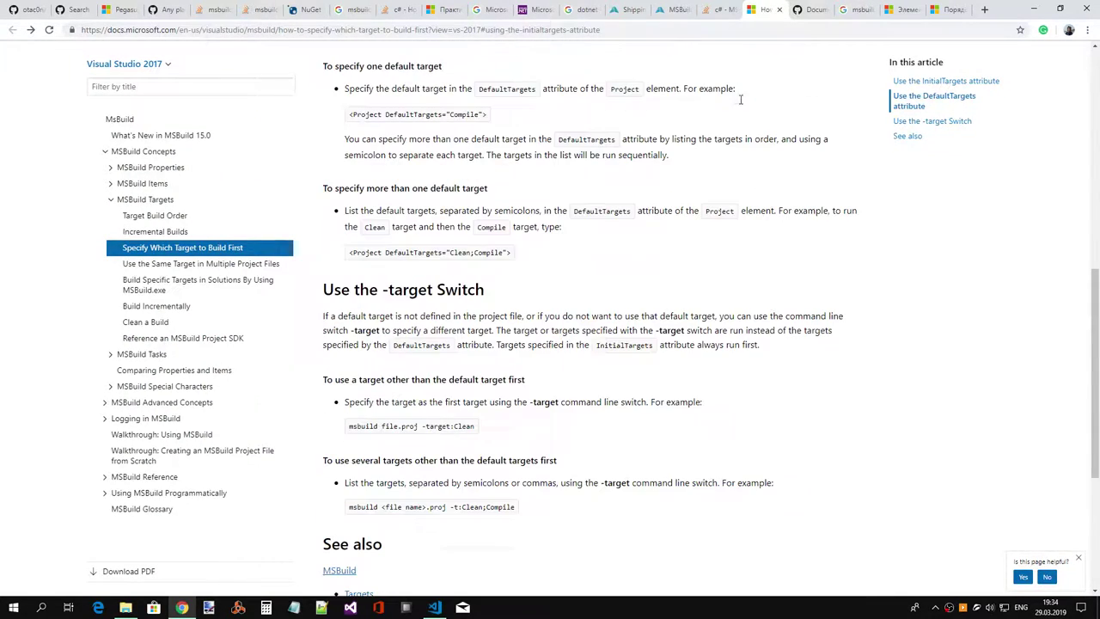
{"action": "left_click", "coordinate": [728, 18]}
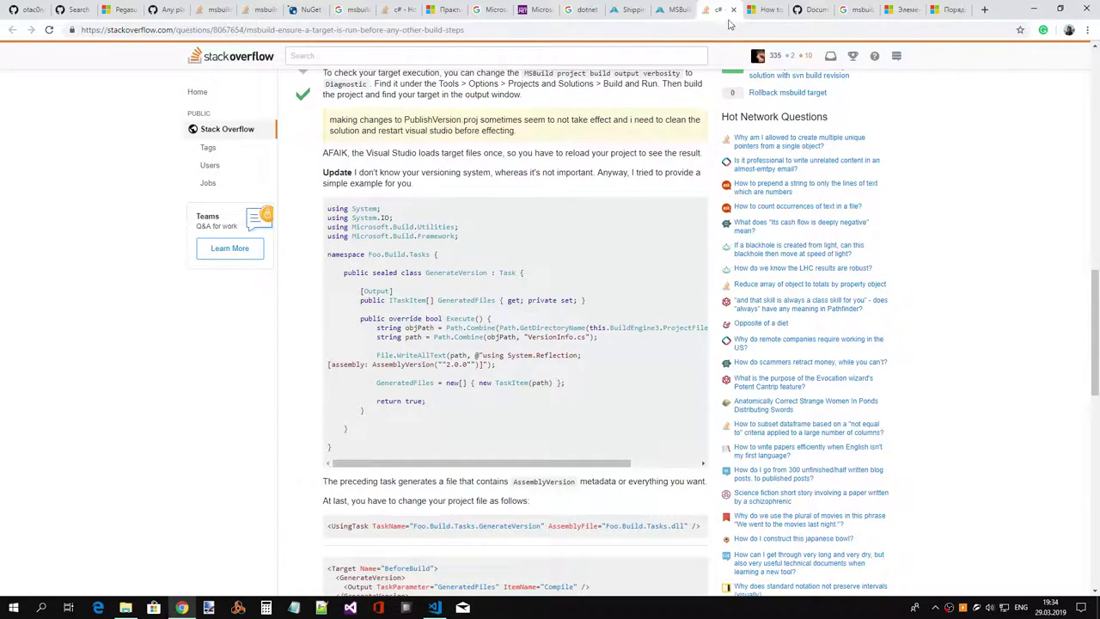
{"action": "left_click", "coordinate": [674, 11]}
{"action": "left_click", "coordinate": [620, 11]}
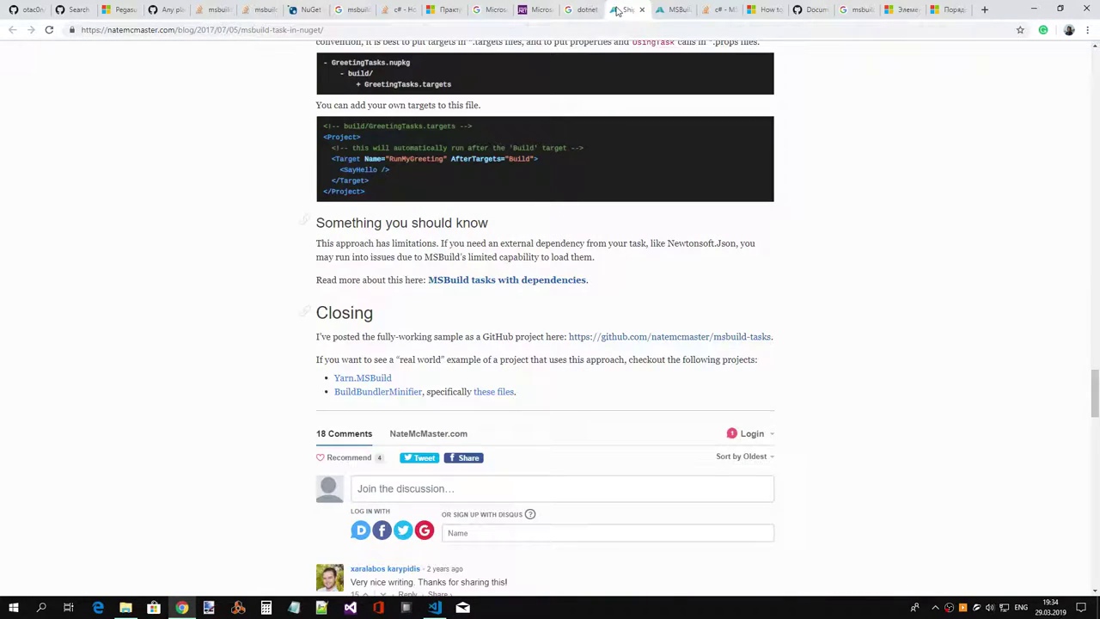
{"action": "left_click", "coordinate": [678, 13]}
{"action": "scroll", "coordinate": [729, 140], "scroll_direction": "down", "scroll_amount": 4}
{"action": "scroll", "coordinate": [729, 140], "scroll_direction": "down", "scroll_amount": 3}
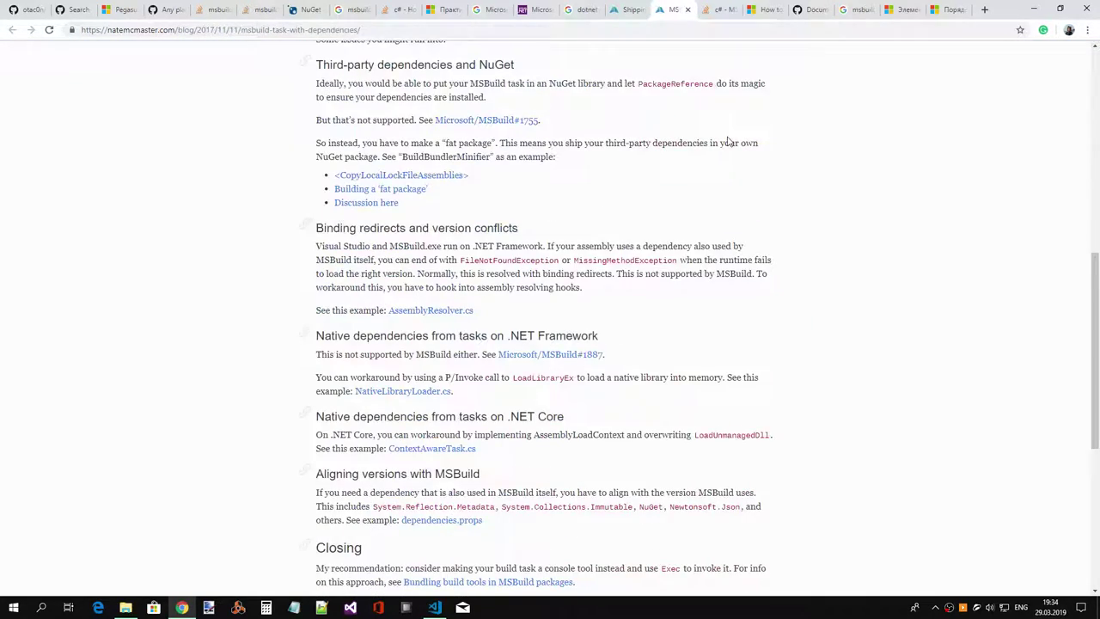
{"action": "scroll", "coordinate": [728, 140], "scroll_direction": "down", "scroll_amount": 2}
{"action": "left_click", "coordinate": [632, 11]}
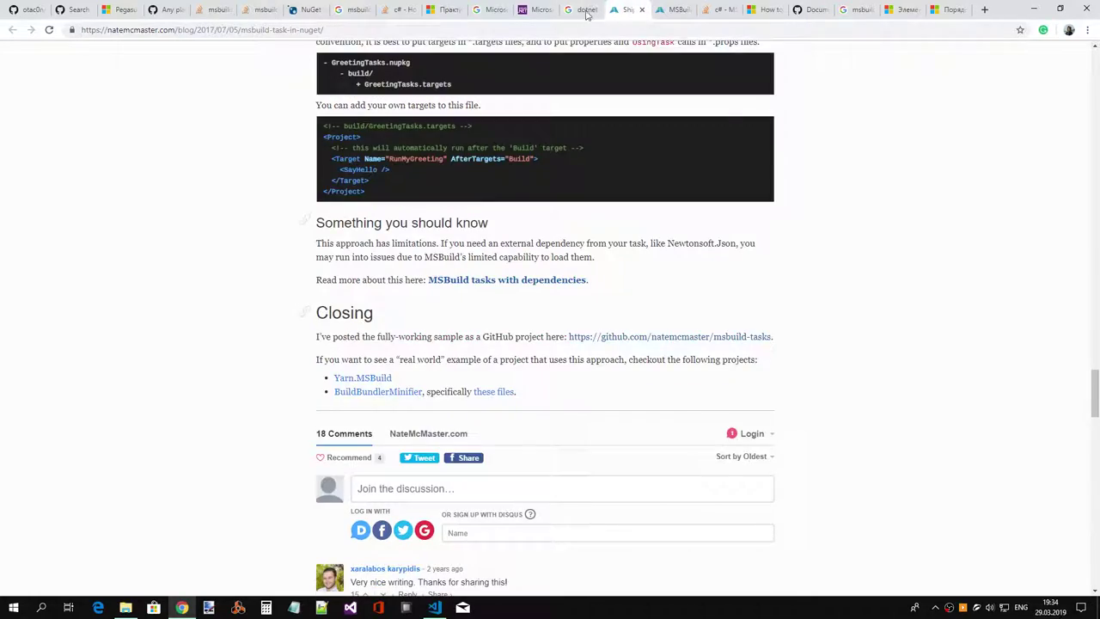
{"action": "left_click", "coordinate": [582, 11]}
{"action": "left_click", "coordinate": [535, 11]}
In the extend-the-build-process docs article, select AfterResolveReferences in the overridable-targets table
{"action": "left_click", "coordinate": [440, 10]}
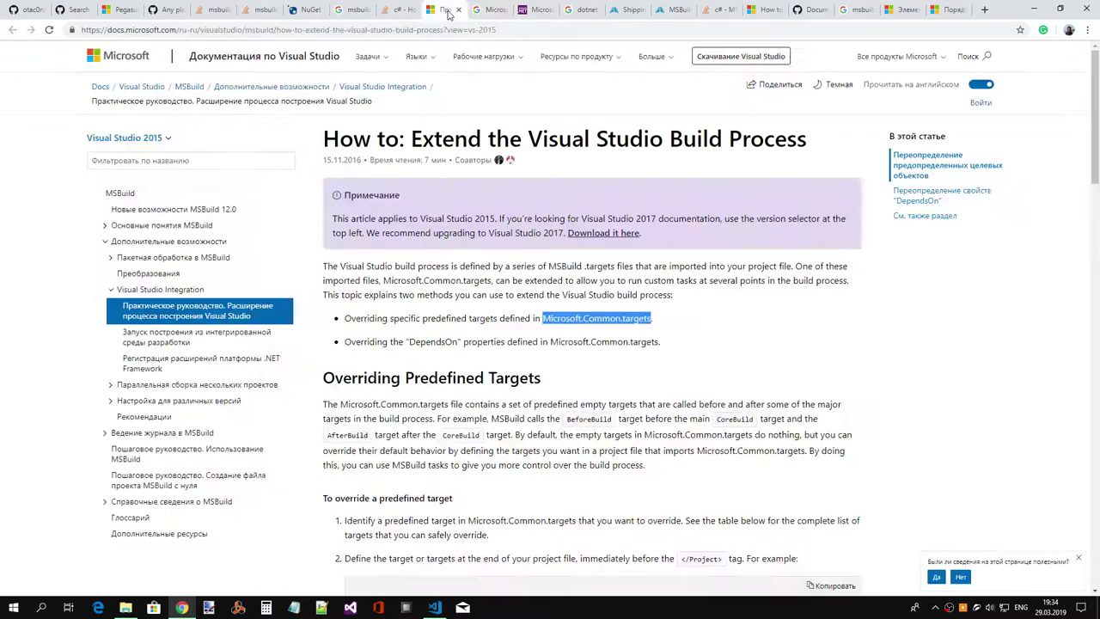
{"action": "scroll", "coordinate": [654, 213], "scroll_direction": "down", "scroll_amount": 3}
{"action": "scroll", "coordinate": [651, 211], "scroll_direction": "down", "scroll_amount": 2}
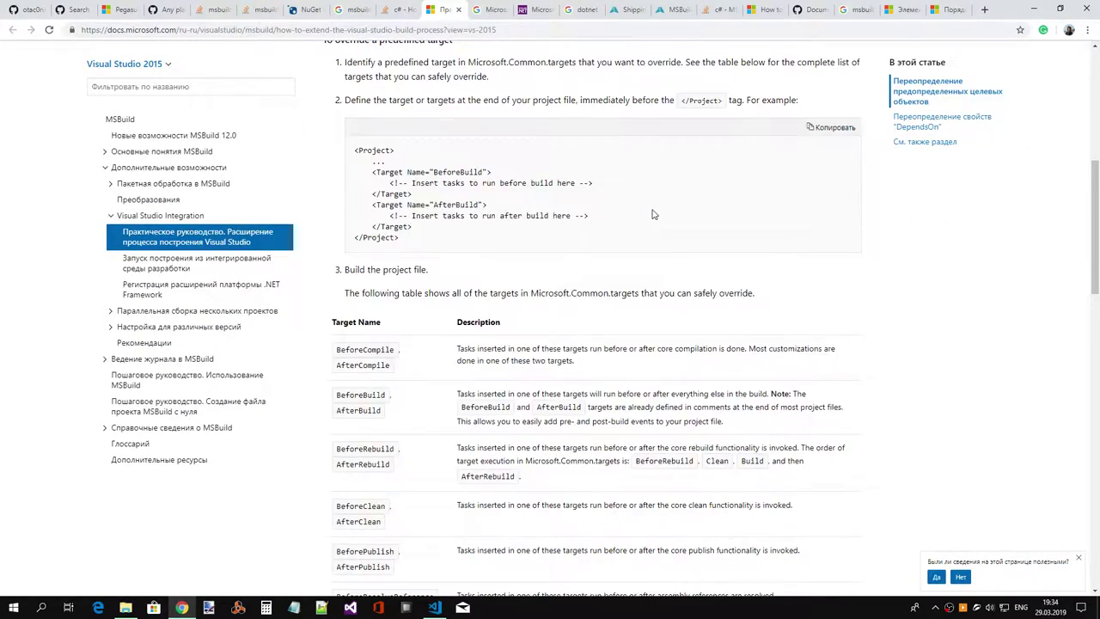
{"action": "scroll", "coordinate": [655, 216], "scroll_direction": "down", "scroll_amount": 5}
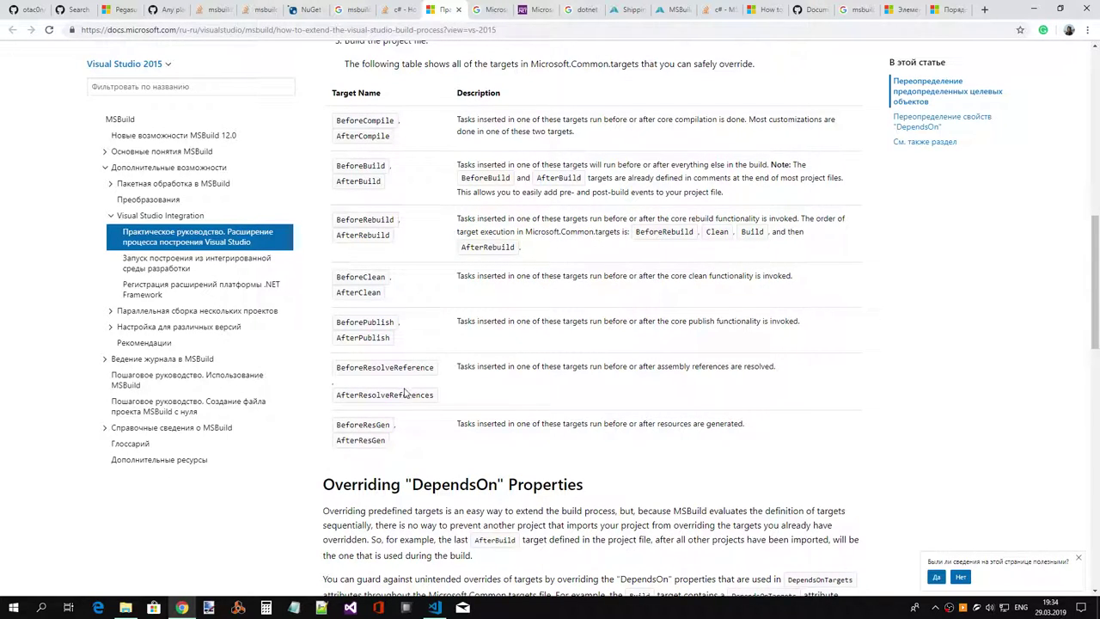
{"action": "double_click", "coordinate": [401, 397]}
{"action": "key", "text": "ctrl+c"}
Change the Grammar target to AfterTargets="AfterResolveReferences", save, and run dotnet build
{"action": "key", "text": "alt+Tab"}
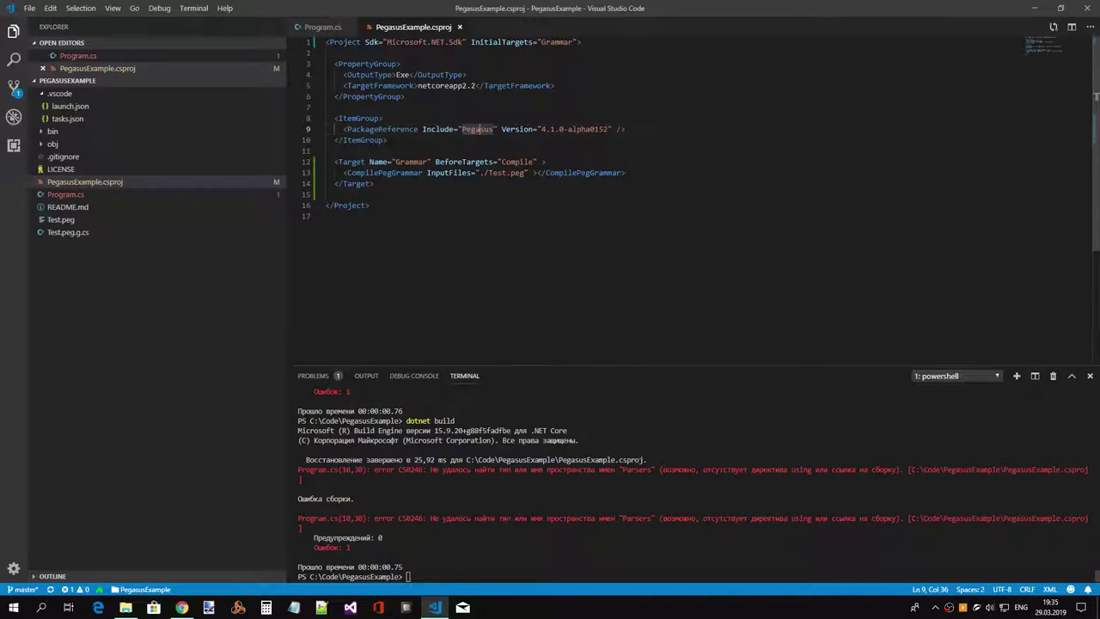
{"action": "key", "text": "ctrl+v"}
{"action": "key", "text": "alt+Tab"}
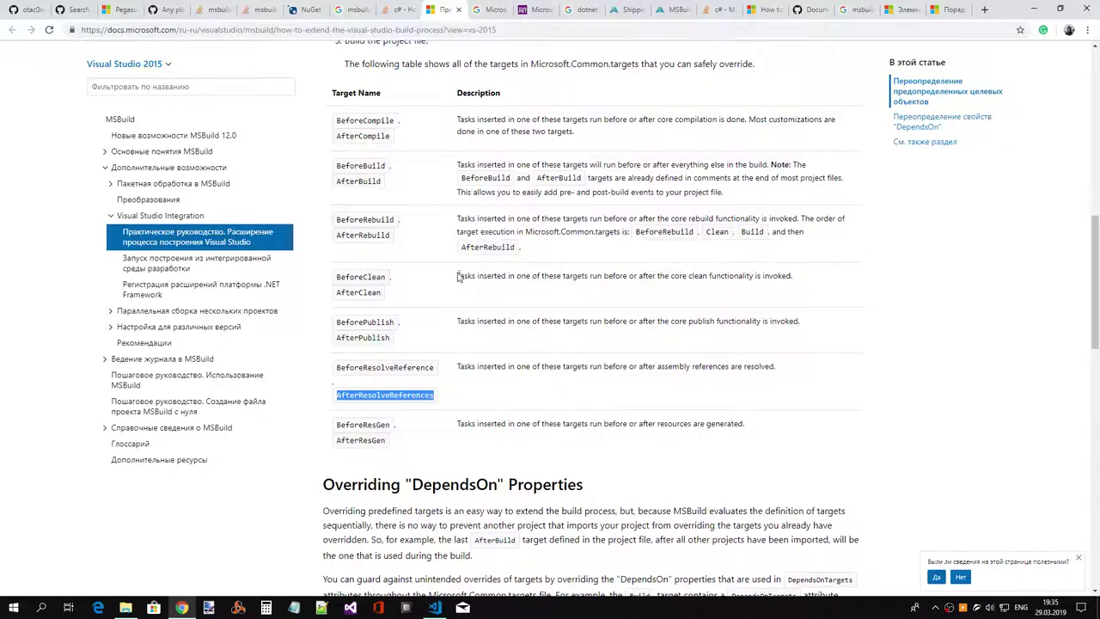
{"action": "key", "text": "alt+Tab"}
{"action": "left_click", "coordinate": [462, 161]}
{"action": "left_click_drag", "start_coordinate": [463, 162], "coordinate": [436, 161]}
{"action": "type", "text": "A"}
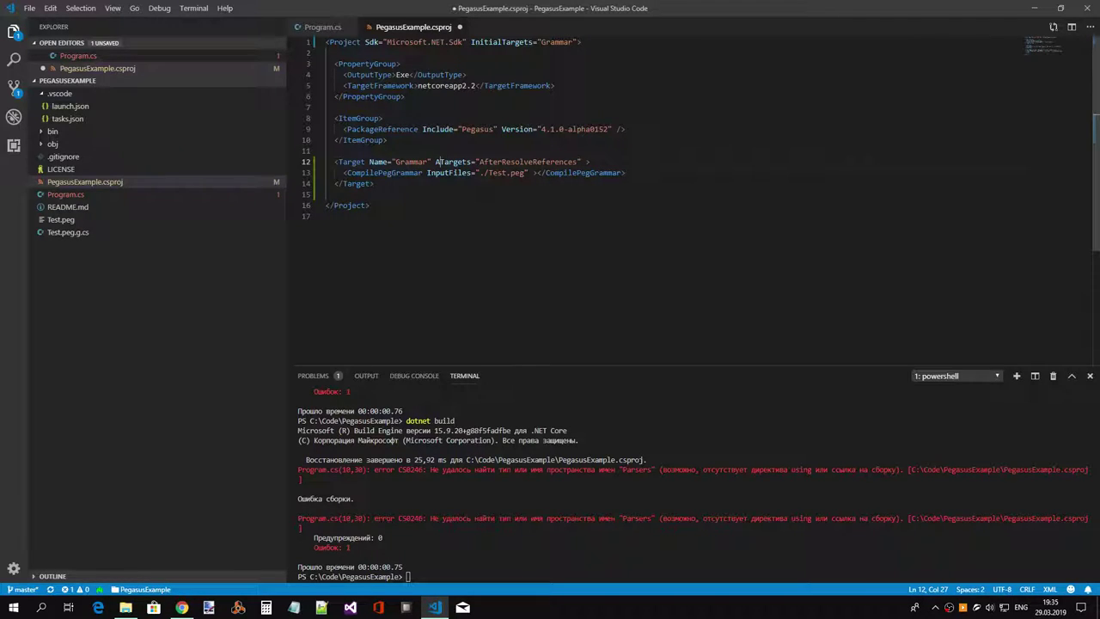
{"action": "type", "text": "fter"}
{"action": "key", "text": "ctrl+s"}
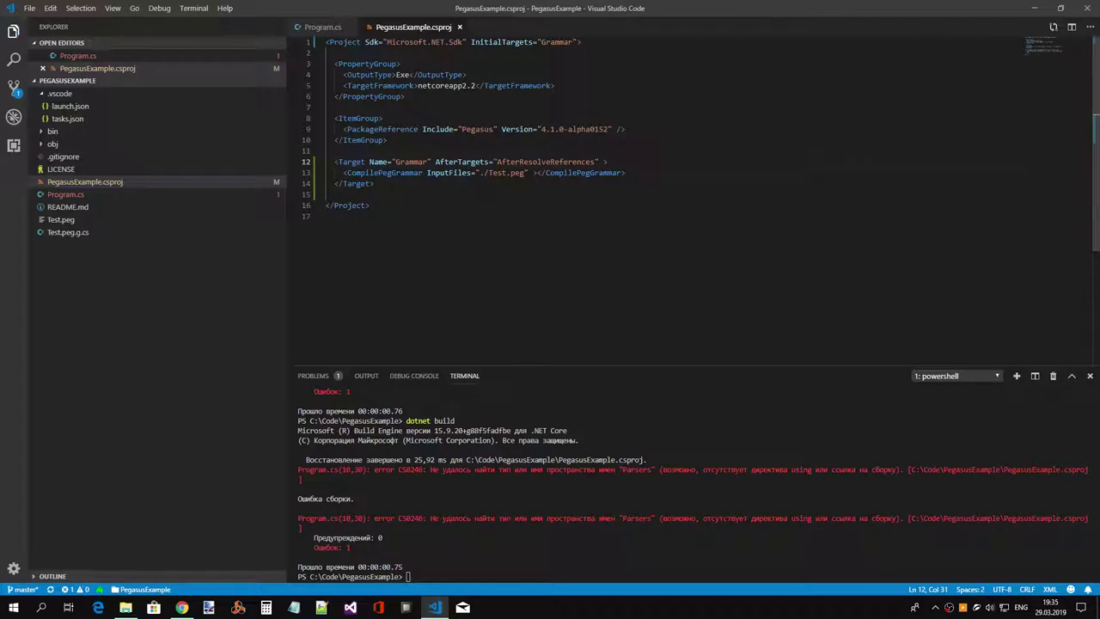
{"action": "key", "text": "ctrl+End"}
{"action": "left_click", "coordinate": [718, 425]}
{"action": "key", "text": "Up"}
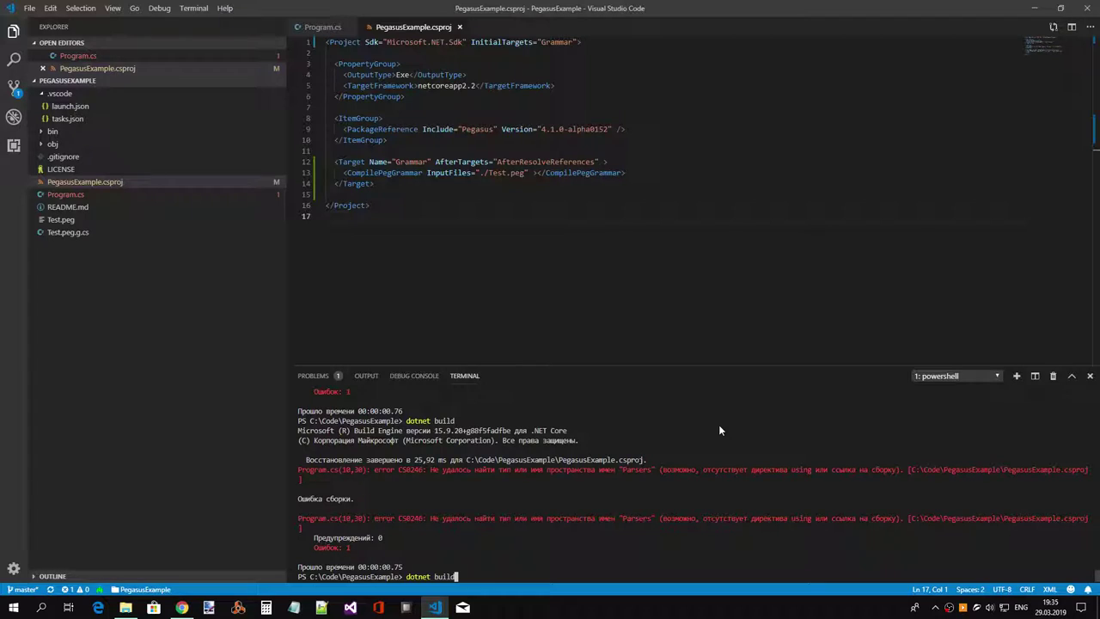
{"action": "key", "text": "Return"}
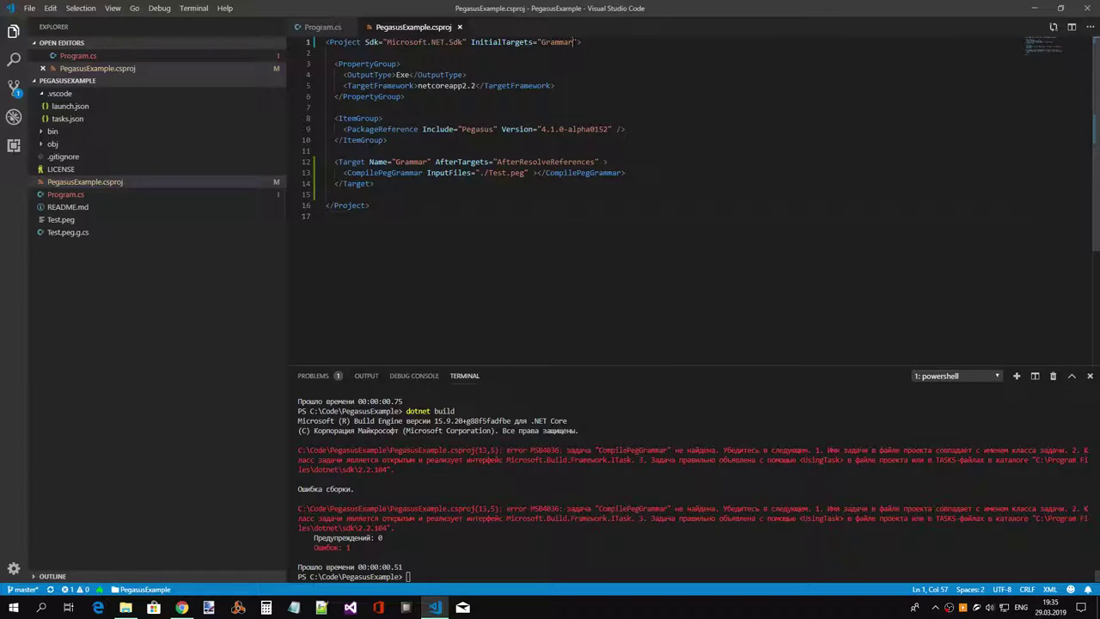
Remove InitialTargets="Grammar" from the Project element, save, and rebuild
{"action": "left_click_drag", "start_coordinate": [583, 42], "coordinate": [464, 43]}
{"action": "type", "text": ">"}
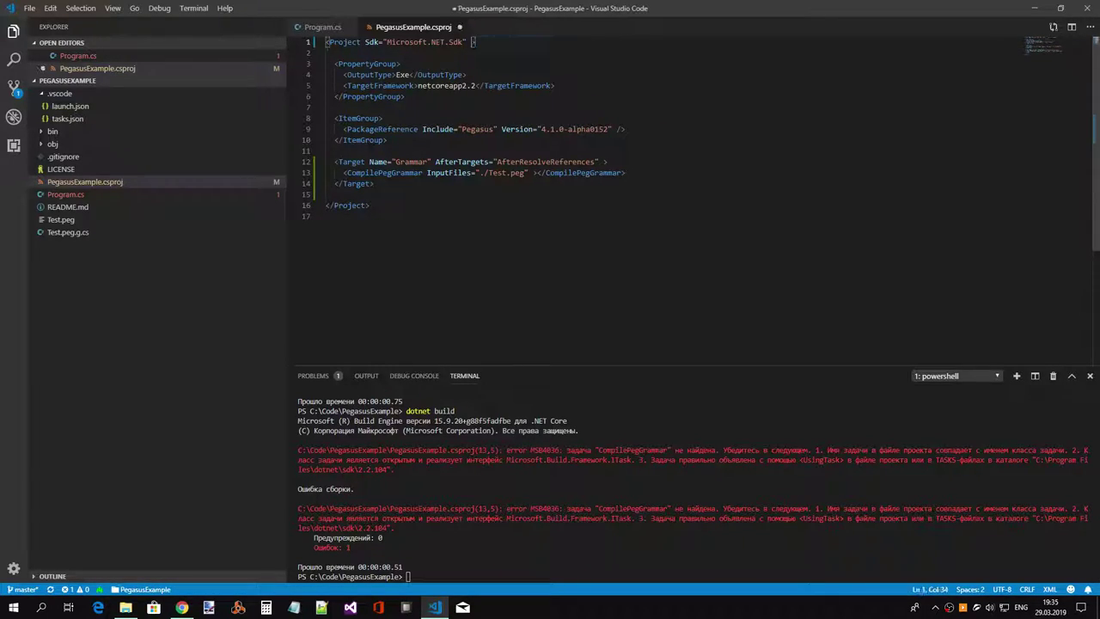
{"action": "key", "text": "ctrl+End"}
{"action": "key", "text": "ctrl+s"}
{"action": "left_click", "coordinate": [559, 493]}
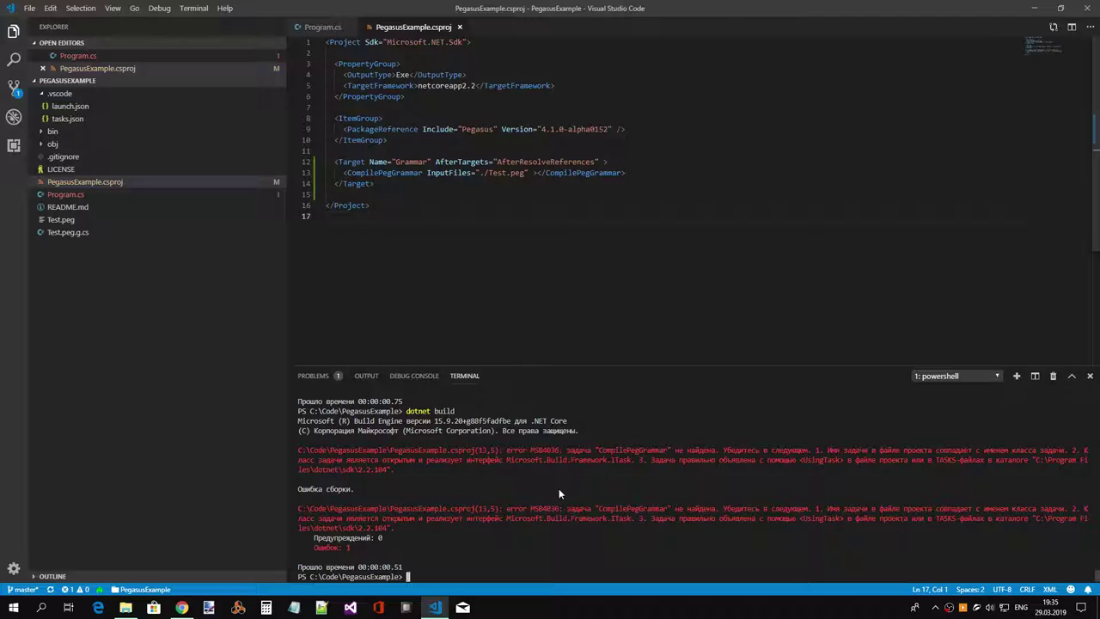
{"action": "key", "text": "Up"}
{"action": "key", "text": "Return"}
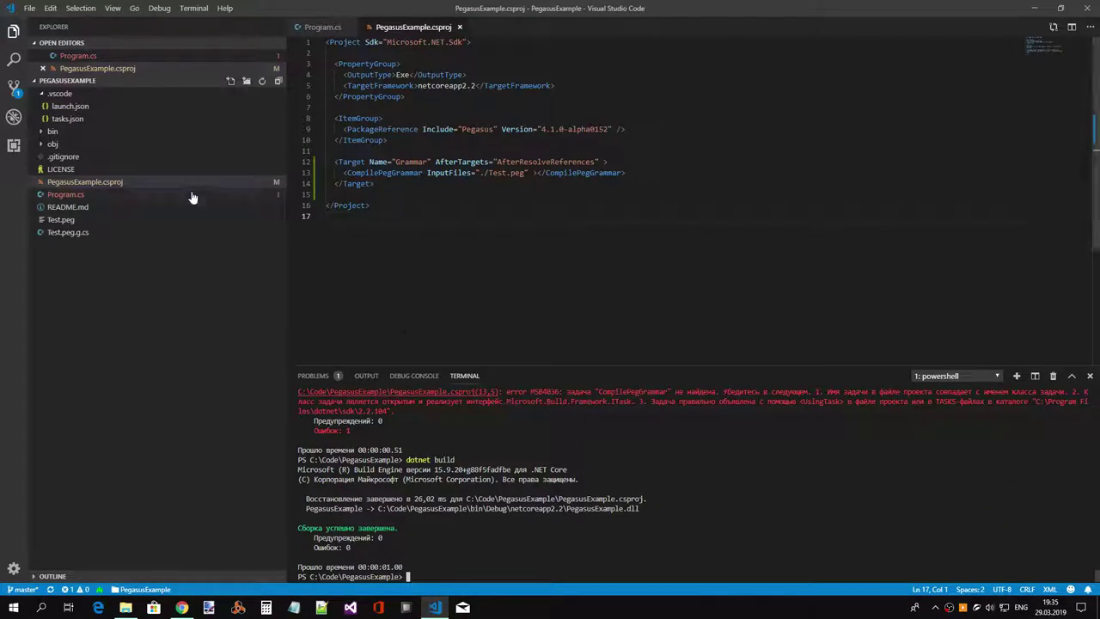
Delete the generated Test.peg.g.cs and rebuild, which fails on missing Parsers
{"action": "left_click", "coordinate": [103, 233]}
{"action": "key", "text": "Delete"}
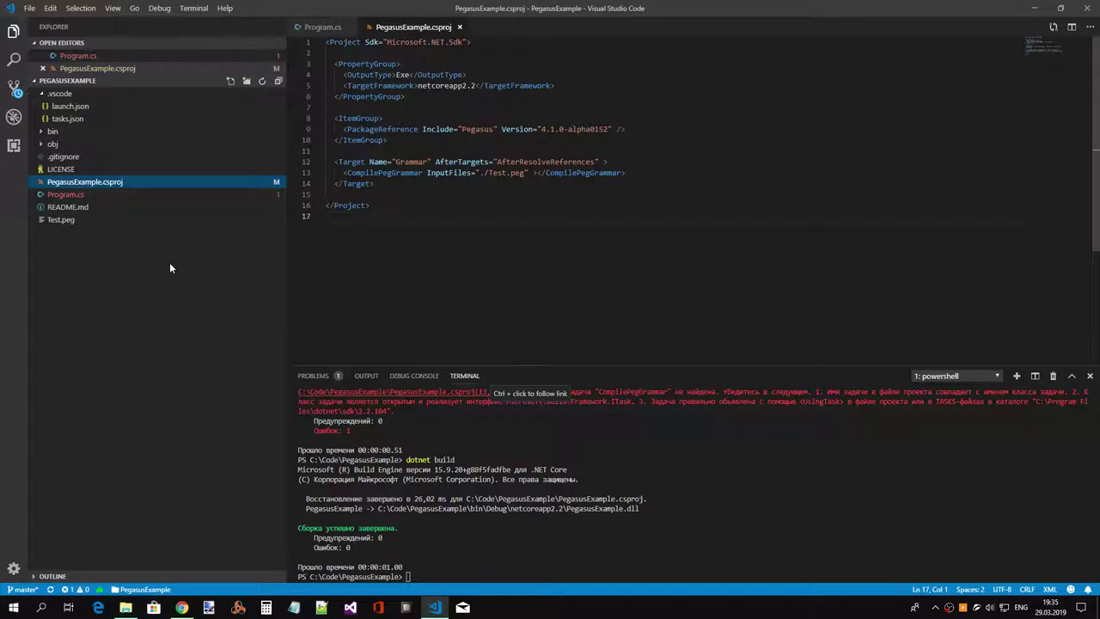
{"action": "left_click", "coordinate": [528, 530]}
{"action": "key", "text": "Up"}
{"action": "key", "text": "Return"}
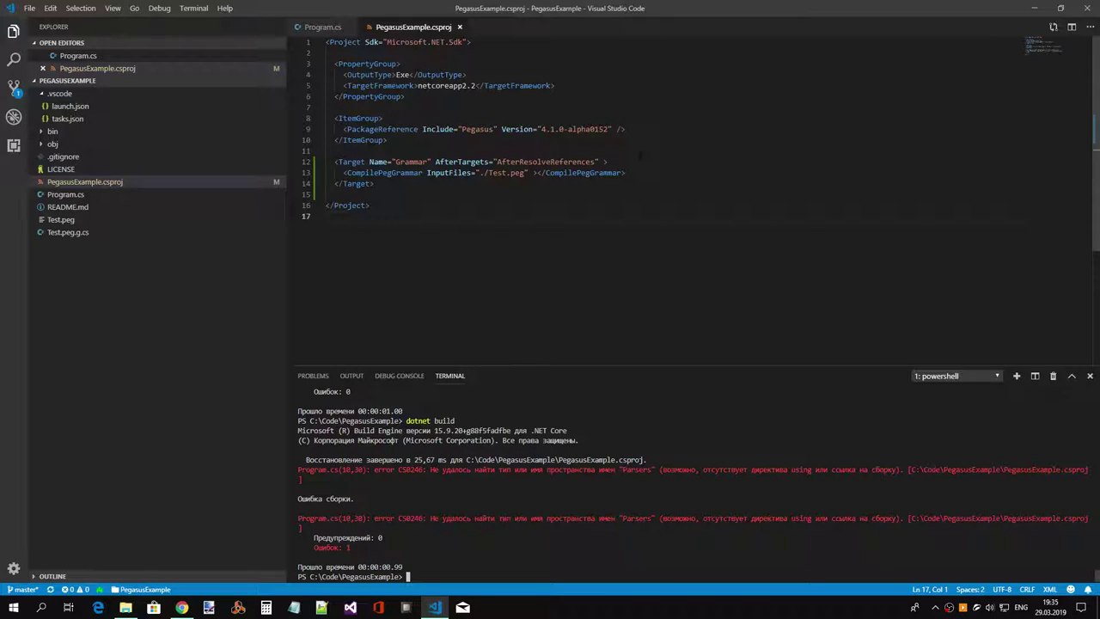
{"action": "key", "text": "alt+Tab"}
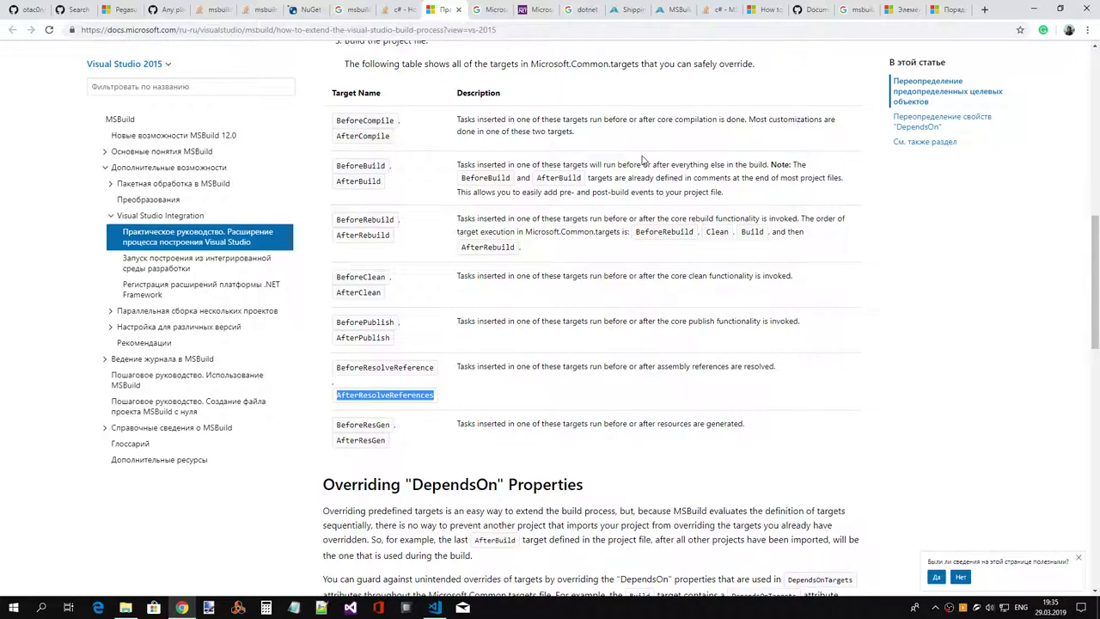
Copy BeforeClean from the docs into Grammar's AfterTargets, save, and run dotnet build
{"action": "scroll", "coordinate": [627, 172], "scroll_direction": "up", "scroll_amount": 1}
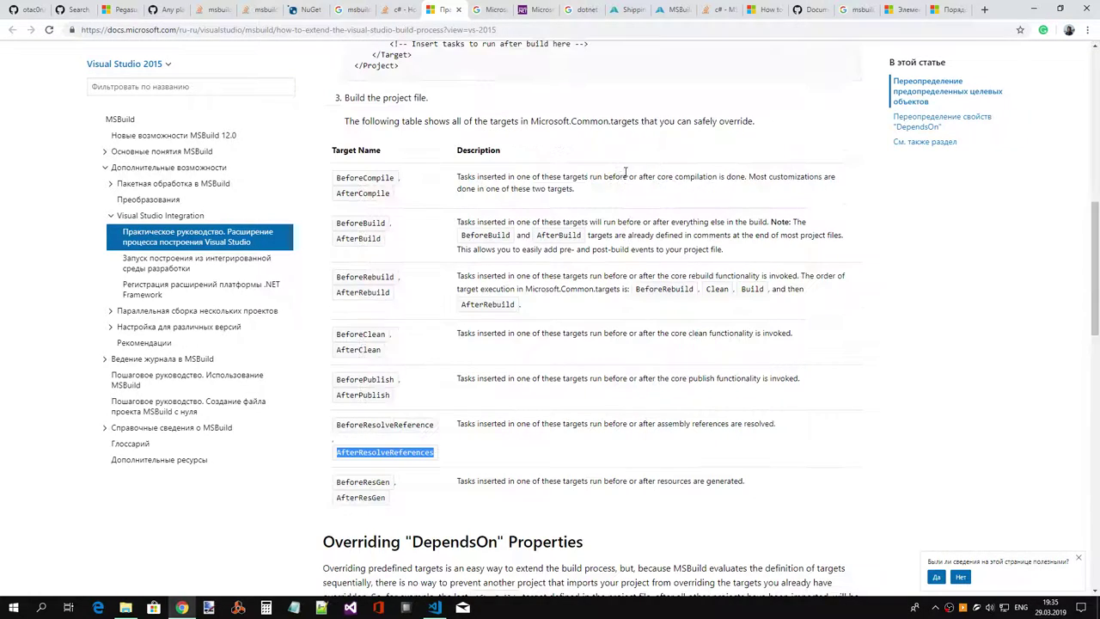
{"action": "double_click", "coordinate": [358, 336]}
{"action": "key", "text": "ctrl+c"}
{"action": "key", "text": "alt+Tab"}
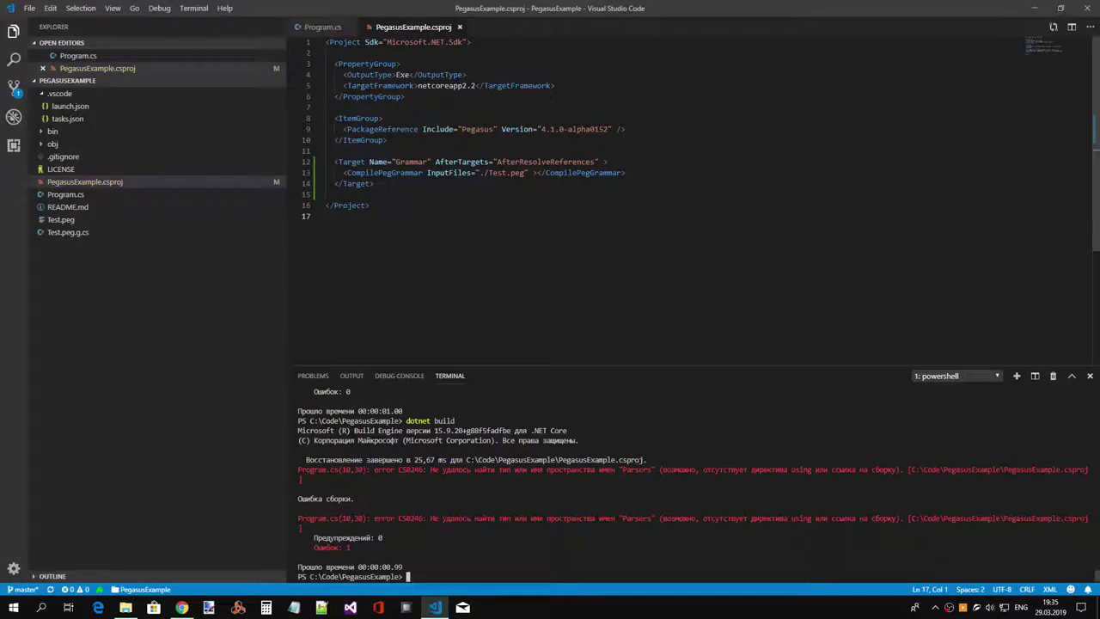
{"action": "key", "text": "ctrl+v"}
{"action": "key", "text": "ctrl+s"}
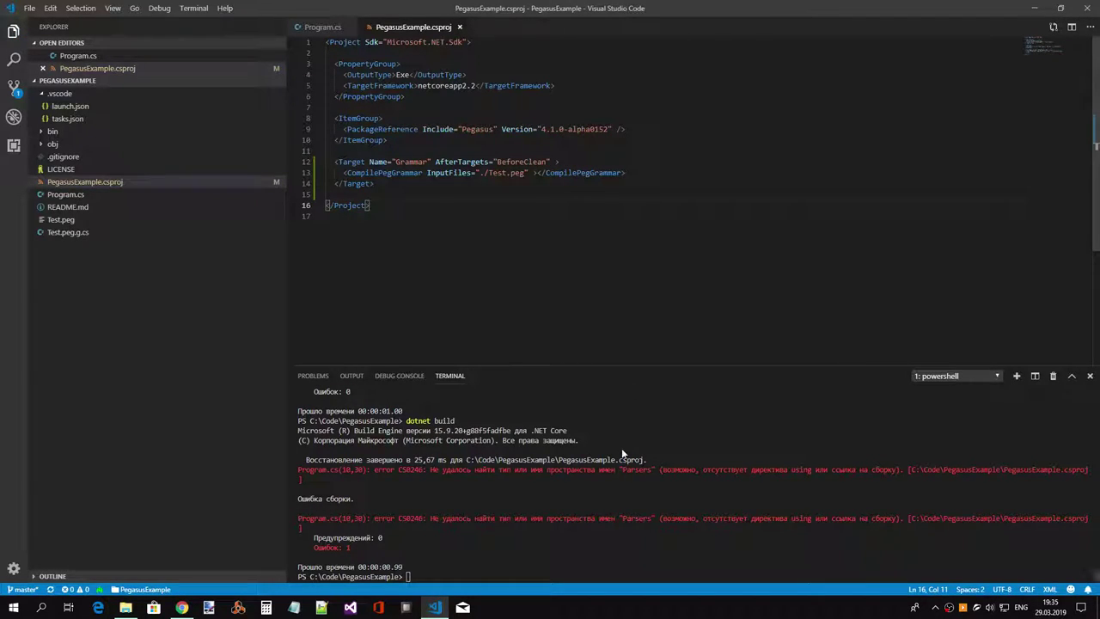
{"action": "left_click", "coordinate": [627, 486]}
{"action": "key", "text": "Up"}
{"action": "key", "text": "Return"}
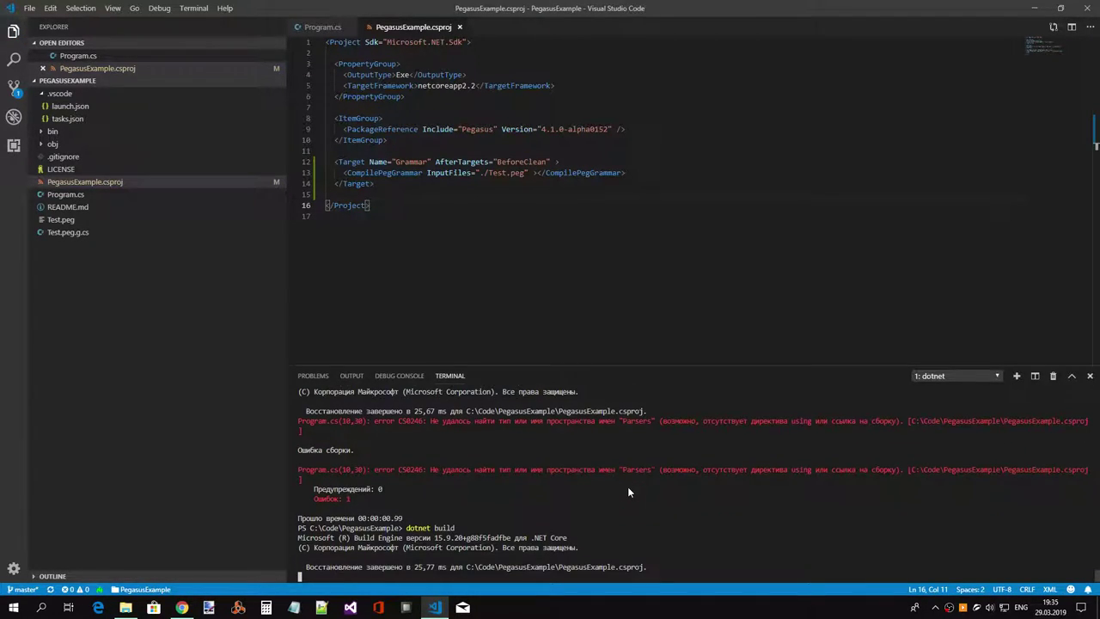
Delete Test.peg.g.cs from the Explorer and rebuild, which fails with CS0246
{"action": "left_click", "coordinate": [78, 232]}
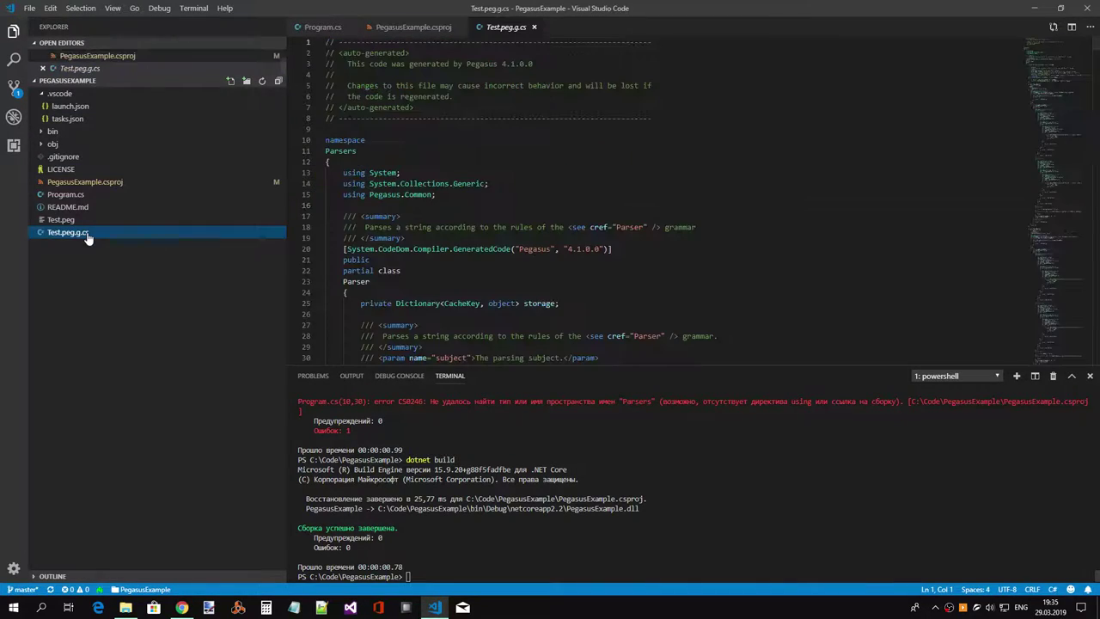
{"action": "right_click", "coordinate": [133, 233]}
{"action": "left_click", "coordinate": [145, 386]}
{"action": "left_click", "coordinate": [568, 313]}
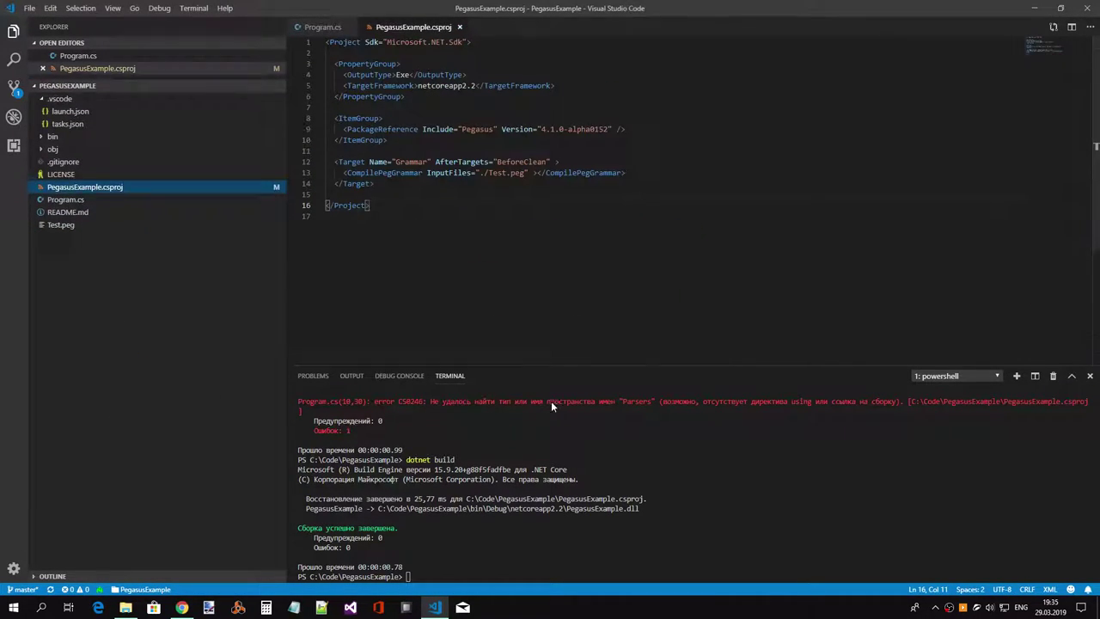
{"action": "left_click", "coordinate": [597, 535]}
{"action": "key", "text": "Up"}
{"action": "key", "text": "Return"}
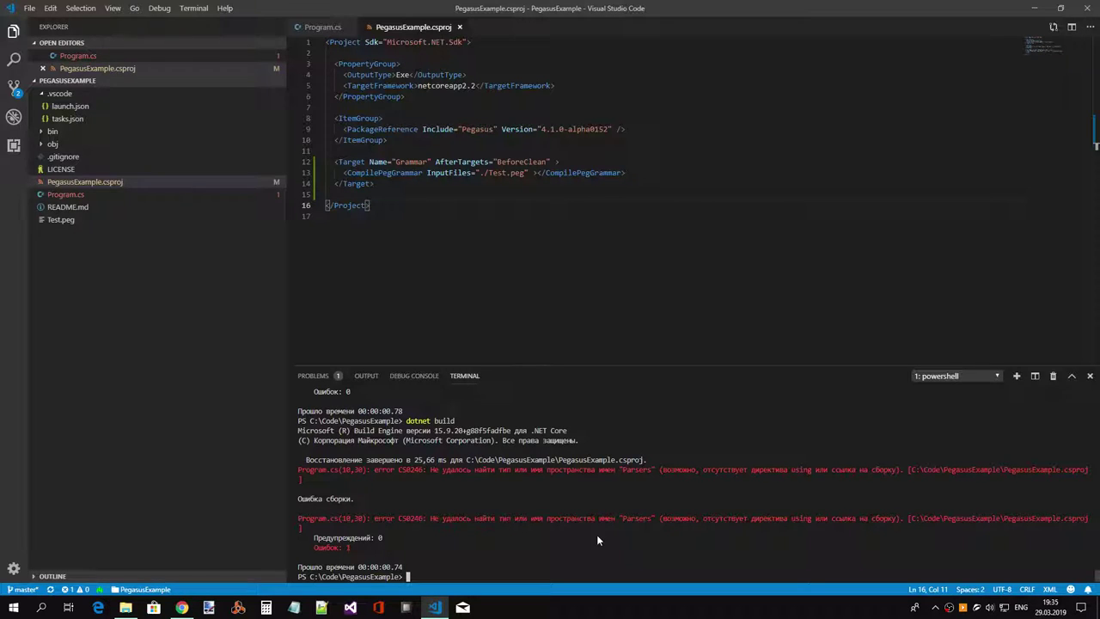
{"action": "key", "text": "alt+Tab"}
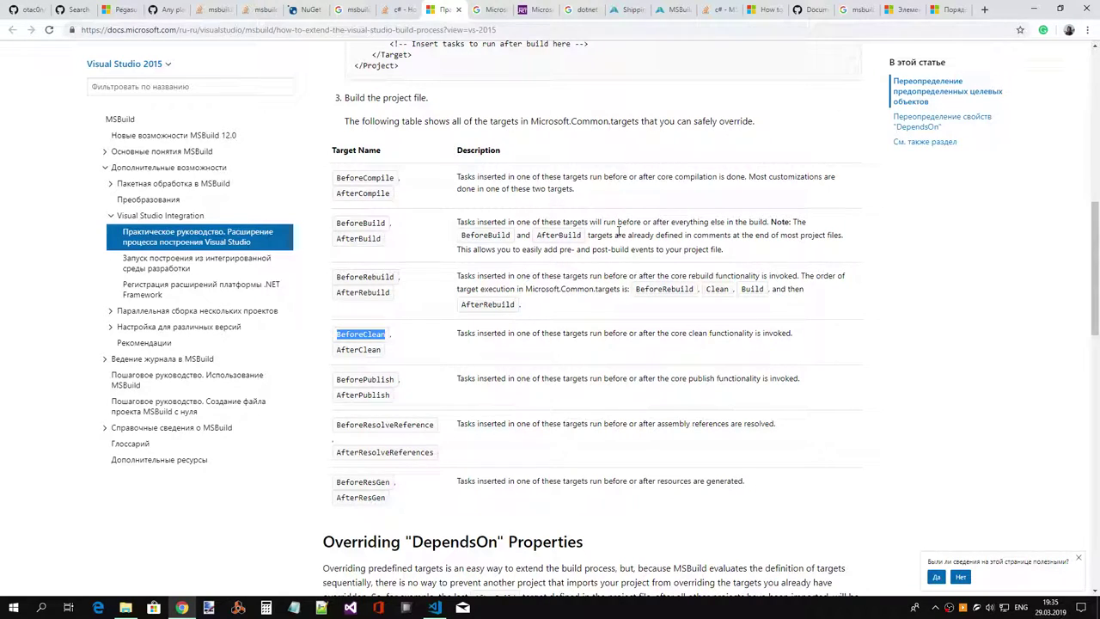
Scroll to 'Overriding DependsOn Properties' and select CoreBuild in the BuildDependsOn example
{"action": "scroll", "coordinate": [618, 231], "scroll_direction": "down", "scroll_amount": 4}
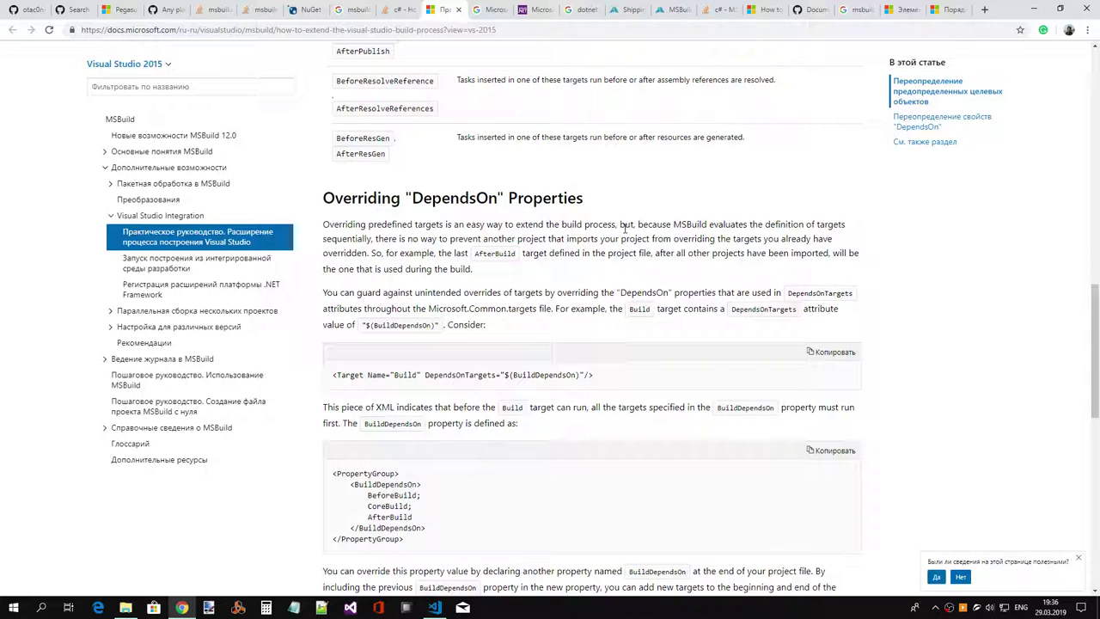
{"action": "scroll", "coordinate": [625, 227], "scroll_direction": "down", "scroll_amount": 1}
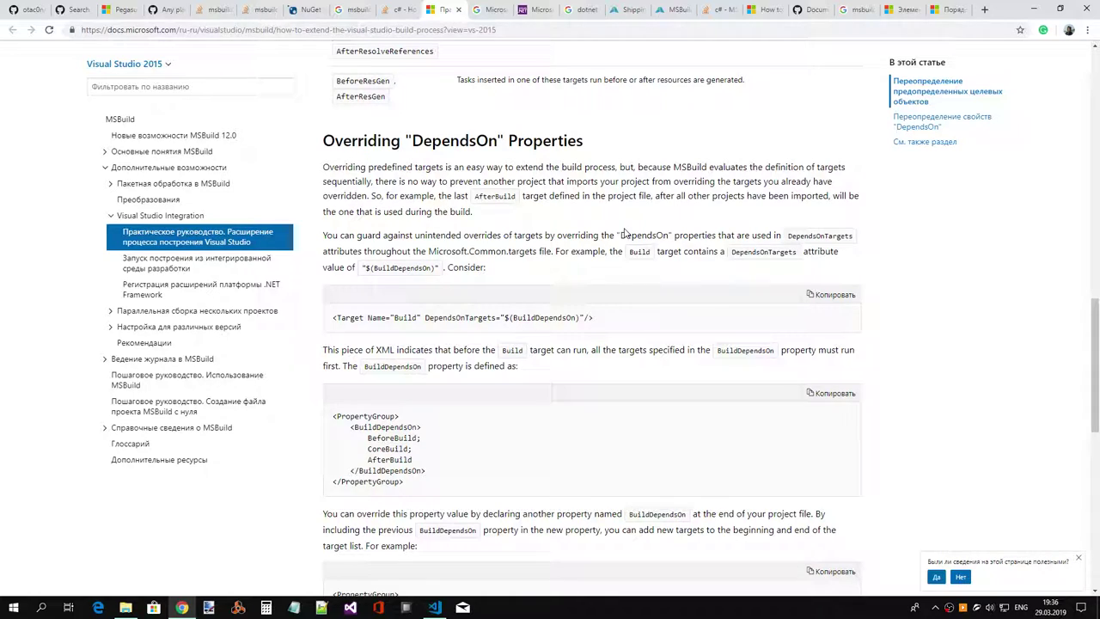
{"action": "scroll", "coordinate": [626, 234], "scroll_direction": "down", "scroll_amount": 1}
{"action": "scroll", "coordinate": [625, 234], "scroll_direction": "down", "scroll_amount": 1}
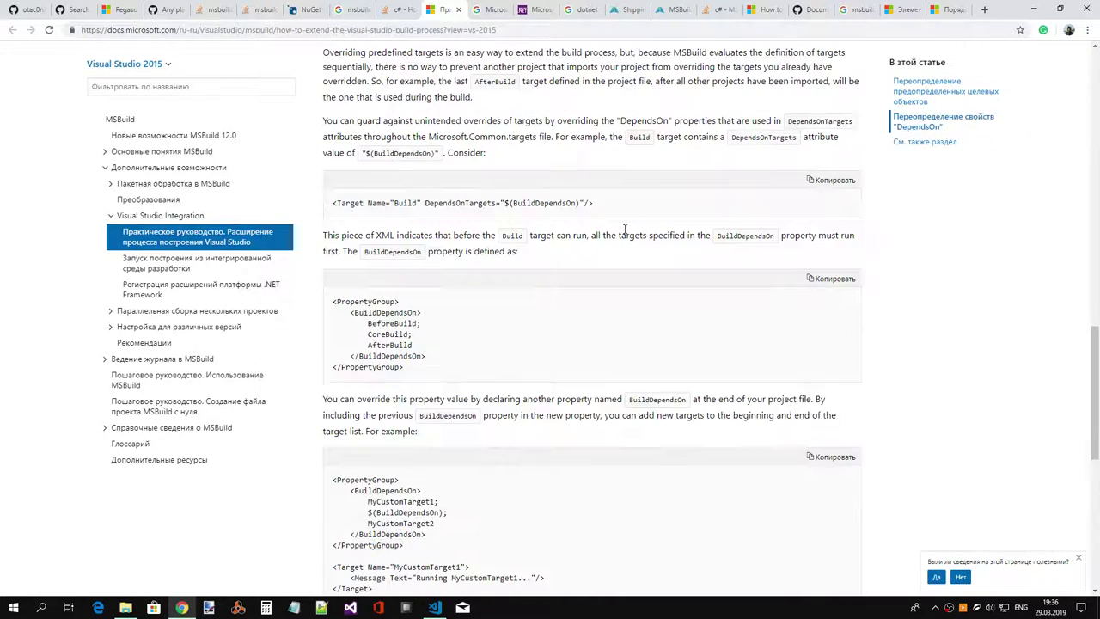
{"action": "scroll", "coordinate": [626, 234], "scroll_direction": "down", "scroll_amount": 1}
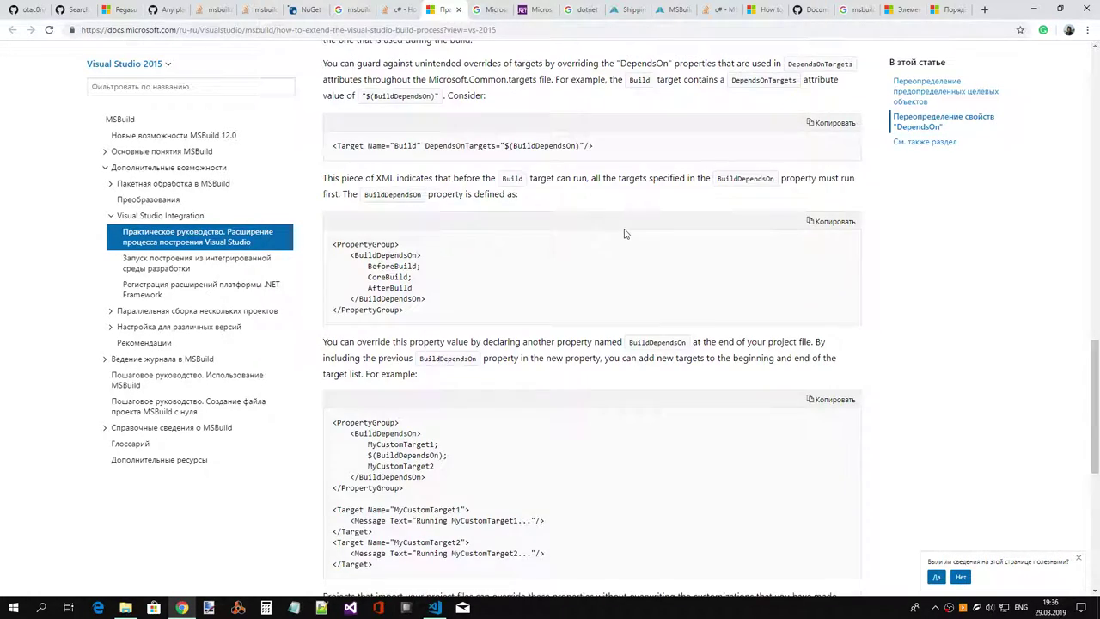
{"action": "double_click", "coordinate": [403, 278]}
{"action": "scroll", "coordinate": [448, 274], "scroll_direction": "up", "scroll_amount": 4}
{"action": "scroll", "coordinate": [481, 266], "scroll_direction": "up", "scroll_amount": 4}
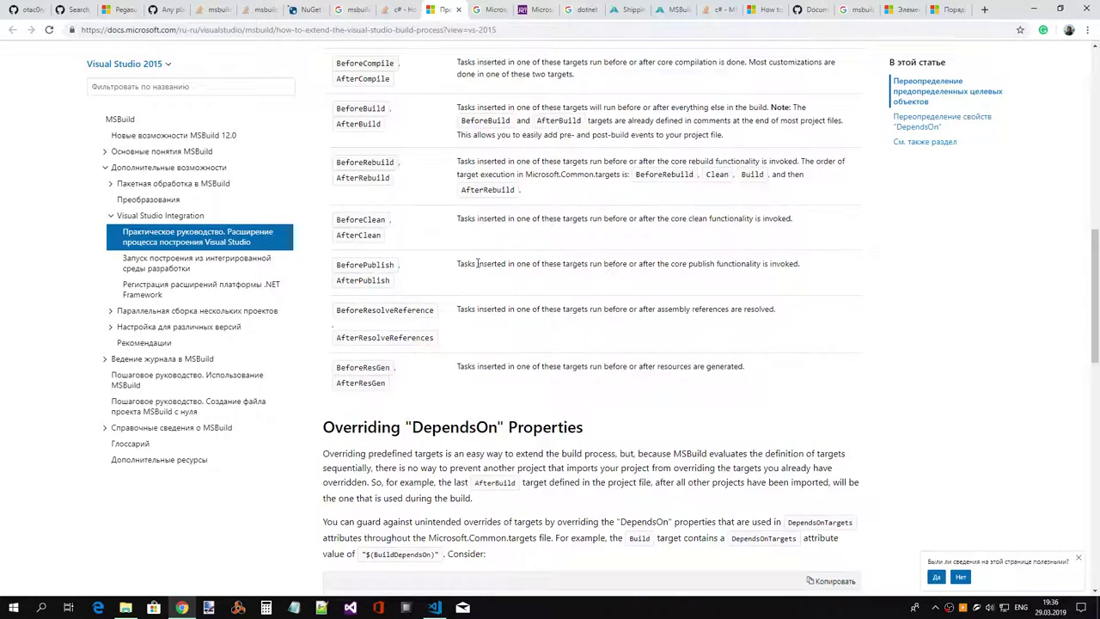
{"action": "scroll", "coordinate": [478, 267], "scroll_direction": "down", "scroll_amount": 3}
{"action": "scroll", "coordinate": [478, 267], "scroll_direction": "down", "scroll_amount": 2}
{"action": "scroll", "coordinate": [479, 265], "scroll_direction": "down", "scroll_amount": 3}
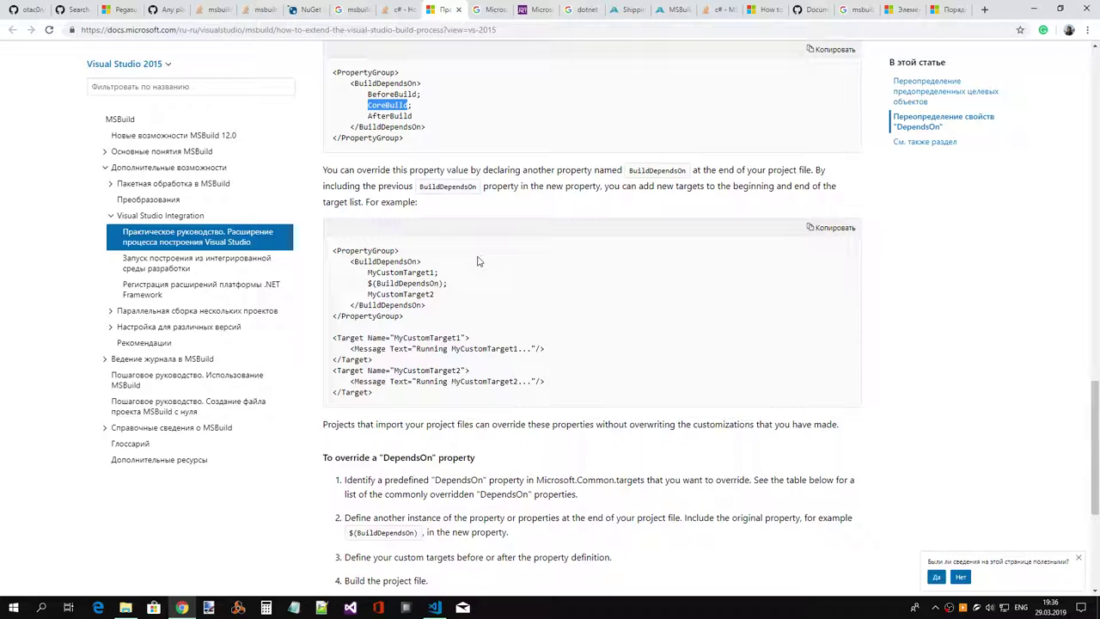
{"action": "scroll", "coordinate": [478, 261], "scroll_direction": "down", "scroll_amount": 2}
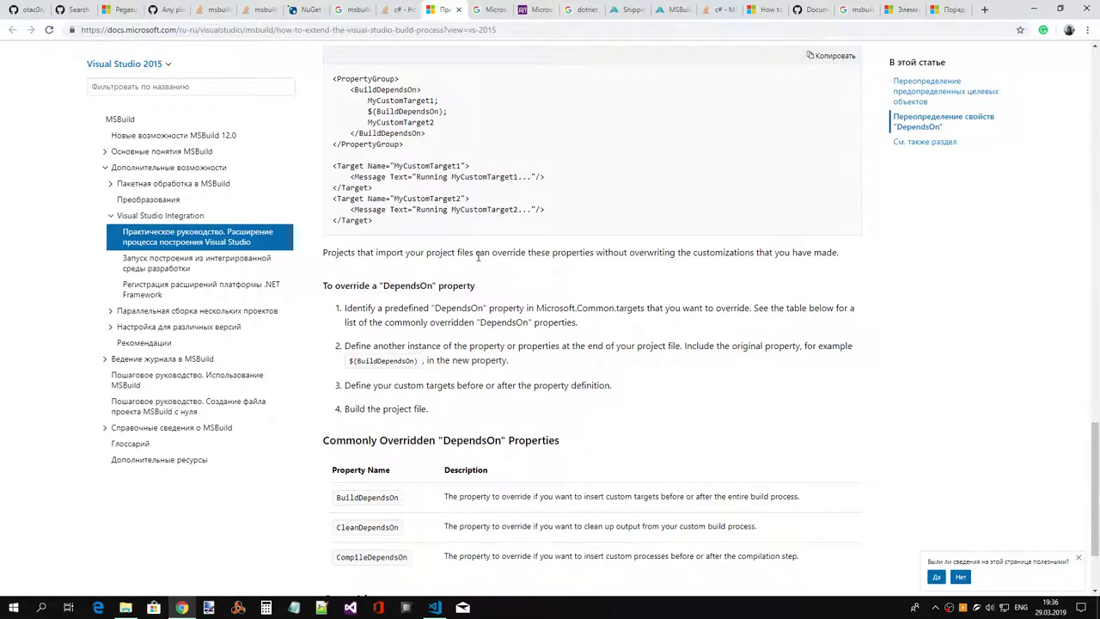
{"action": "scroll", "coordinate": [479, 258], "scroll_direction": "down", "scroll_amount": 2}
{"action": "scroll", "coordinate": [478, 255], "scroll_direction": "up", "scroll_amount": 1}
{"action": "scroll", "coordinate": [477, 256], "scroll_direction": "up", "scroll_amount": 5}
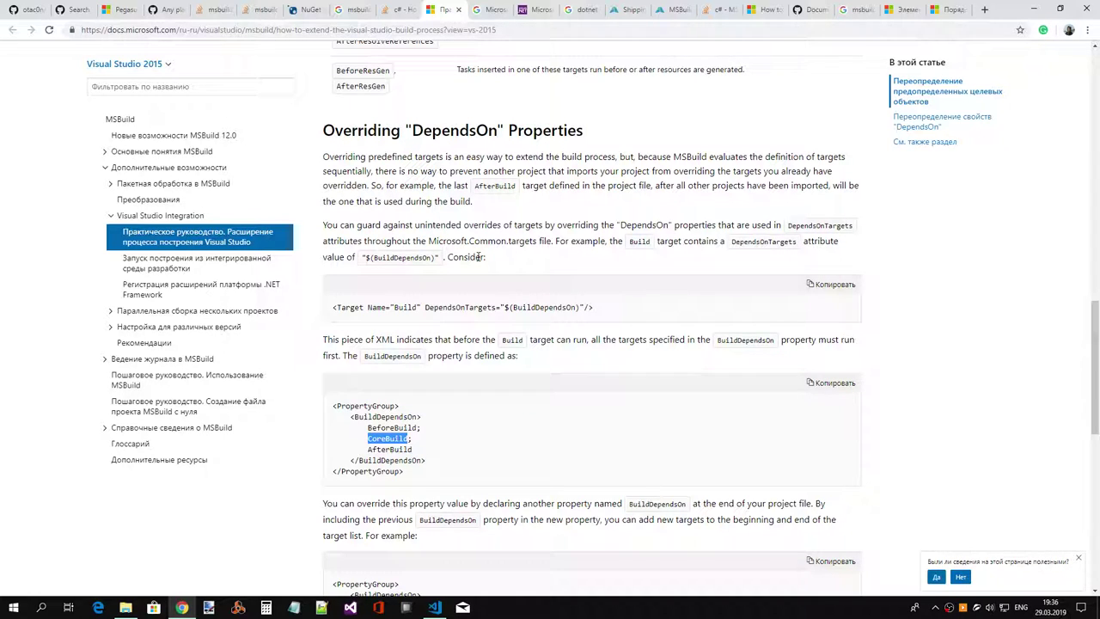
Run dotnet build with Grammar's AfterTargets set to CoreBuild
{"action": "key", "text": "alt+Tab"}
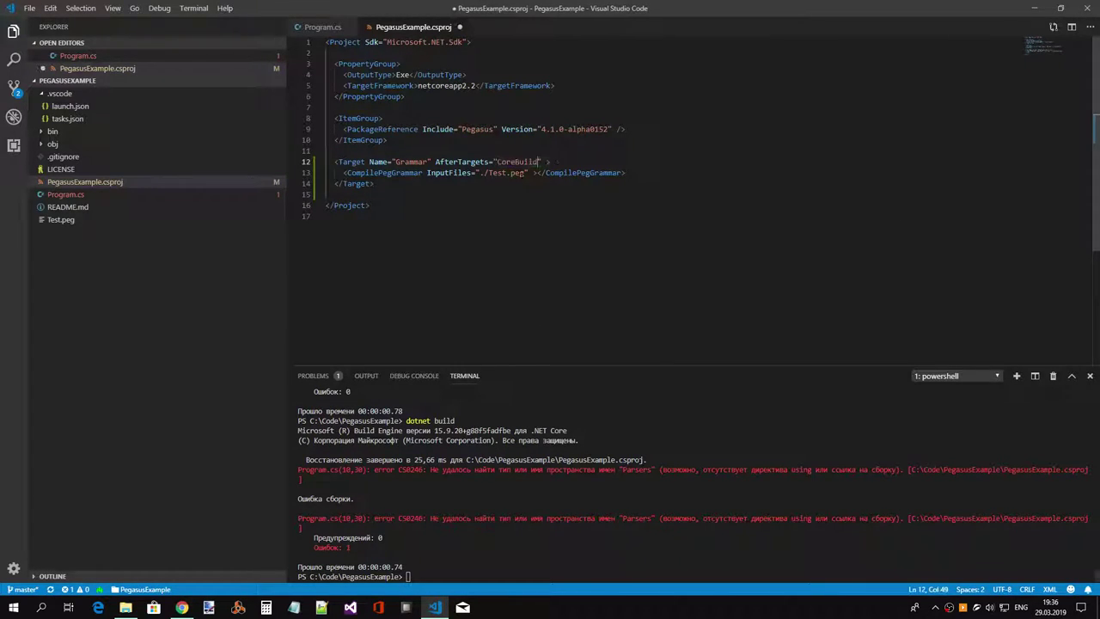
{"action": "left_click", "coordinate": [671, 447]}
{"action": "key", "text": "Up"}
{"action": "key", "text": "Return"}
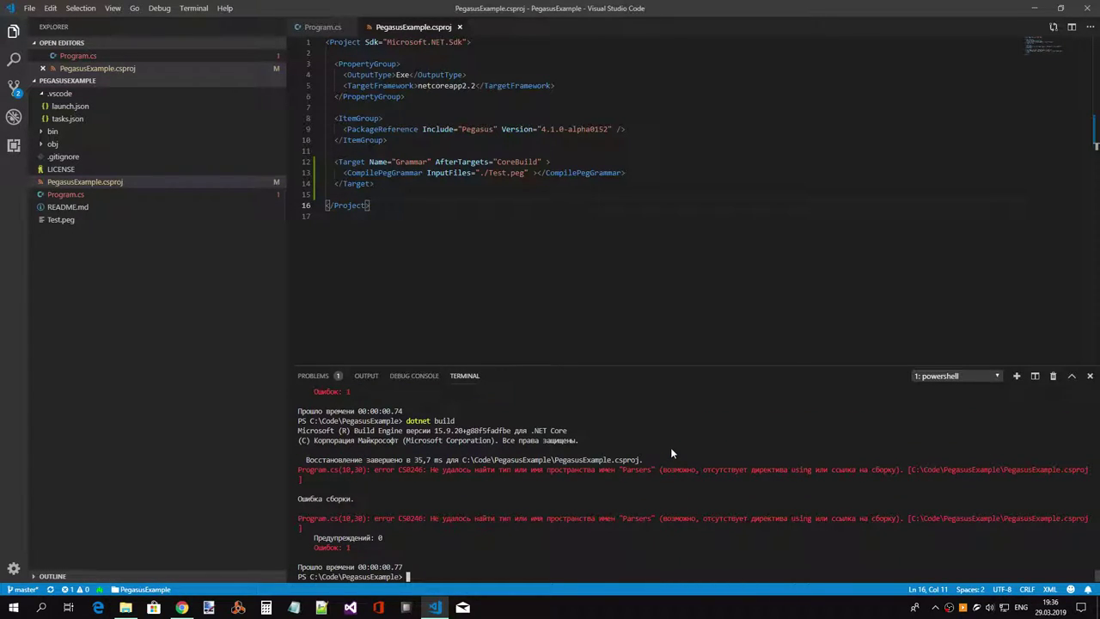
Replace CoreBuild with BeforeRebuild from the docs and rebuild, which still fails on Parsers
{"action": "key", "text": "alt+Tab"}
{"action": "scroll", "coordinate": [633, 366], "scroll_direction": "up", "scroll_amount": 5}
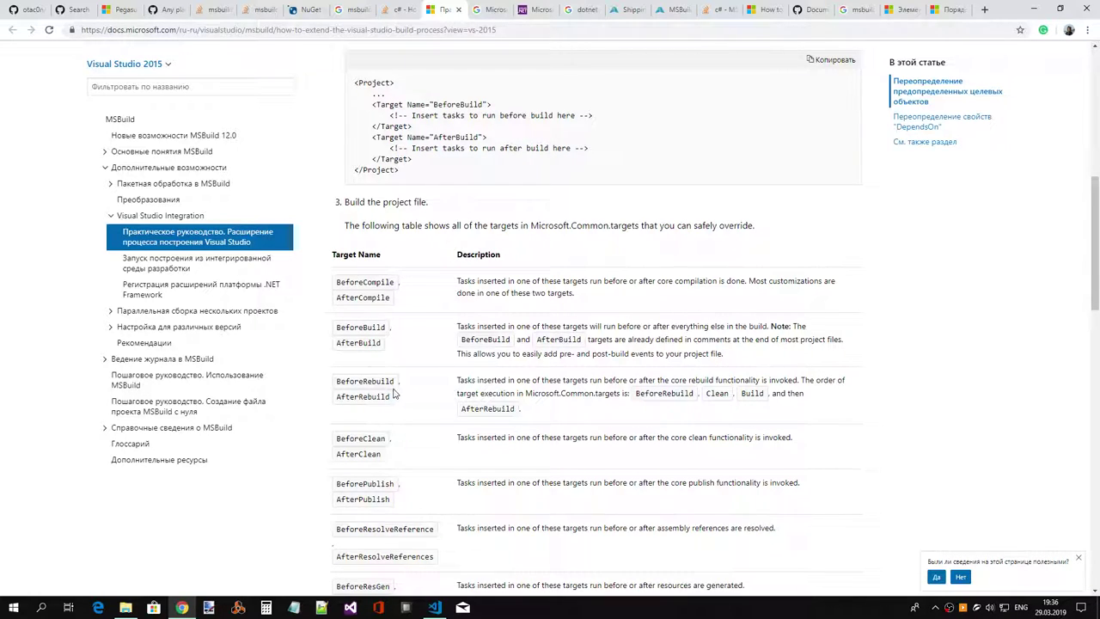
{"action": "double_click", "coordinate": [383, 381]}
{"action": "key", "text": "ctrl+c"}
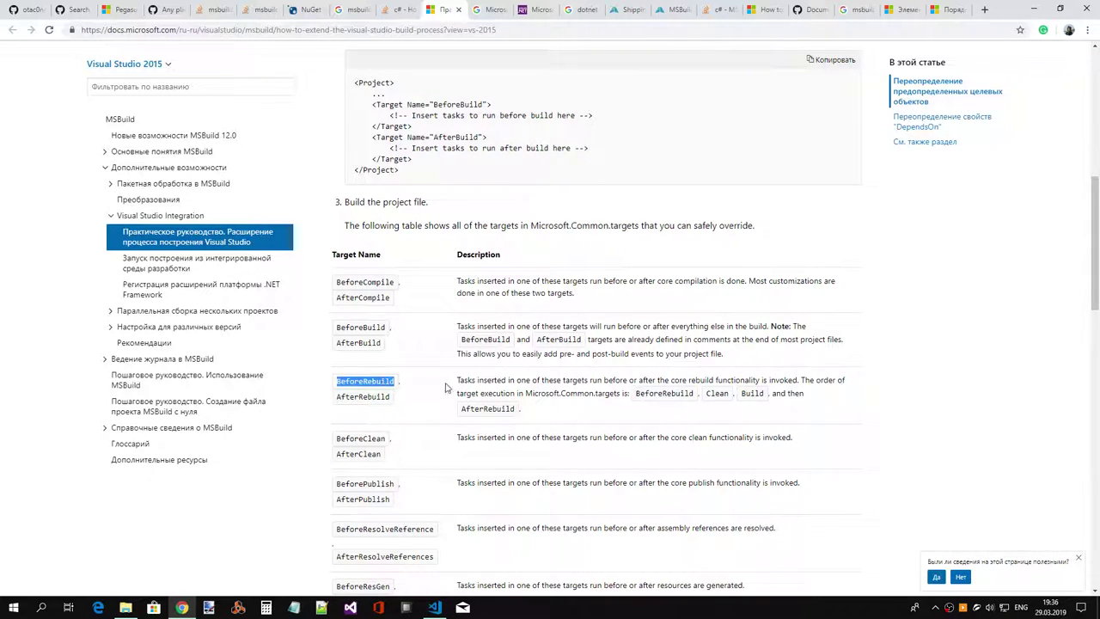
{"action": "key", "text": "alt+Tab"}
{"action": "double_click", "coordinate": [517, 162]}
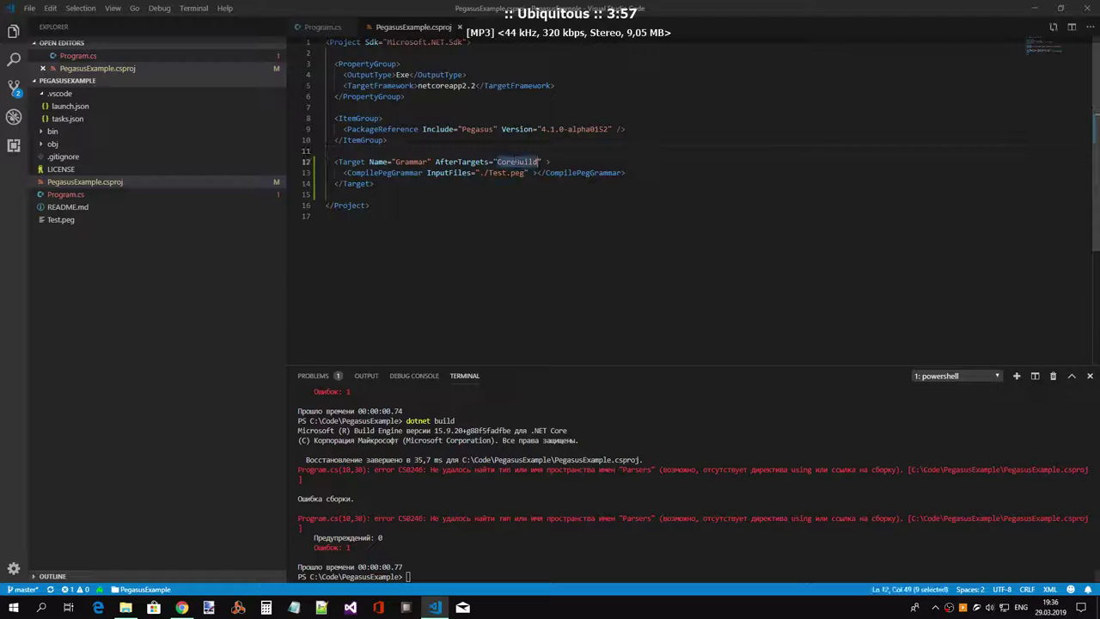
{"action": "key", "text": "ctrl+v"}
{"action": "left_click", "coordinate": [673, 440]}
{"action": "key", "text": "Up"}
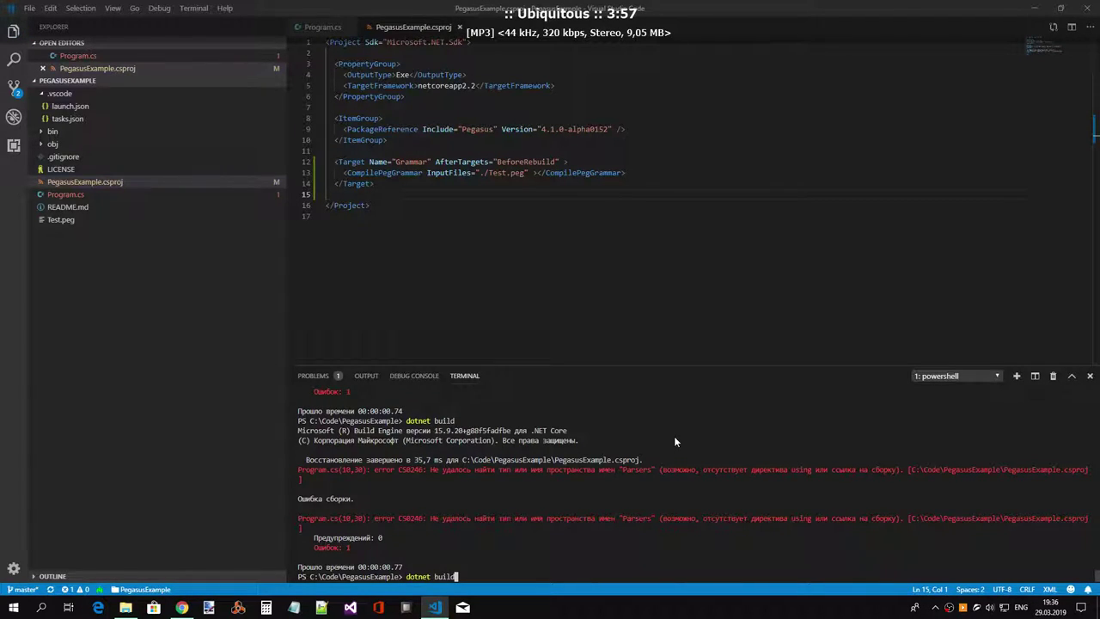
{"action": "key", "text": "Return"}
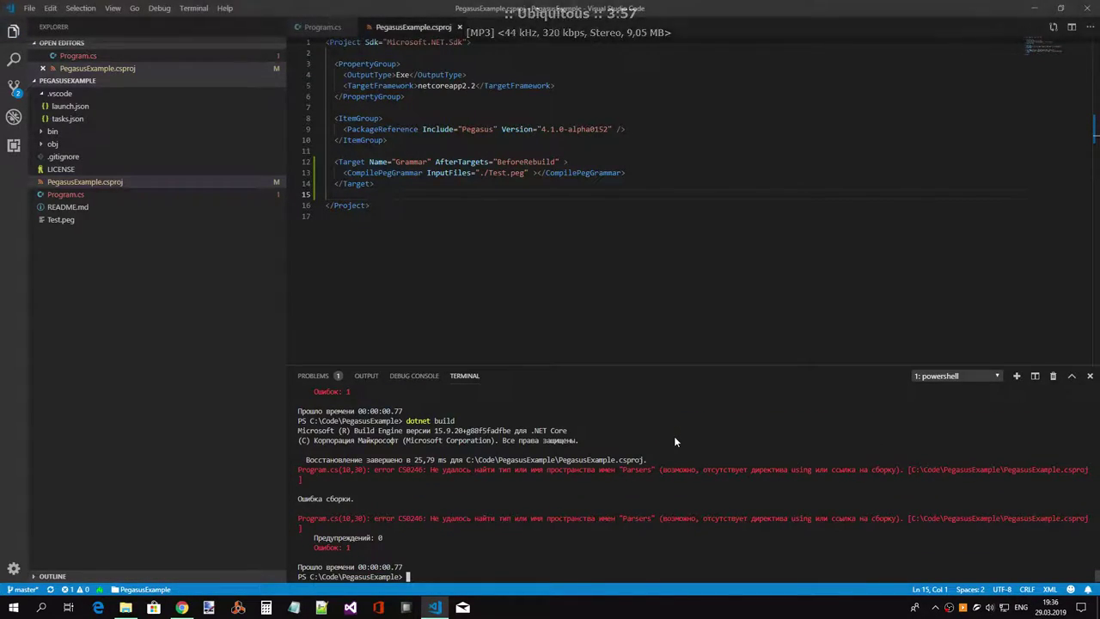
{"action": "key", "text": "alt+Tab"}
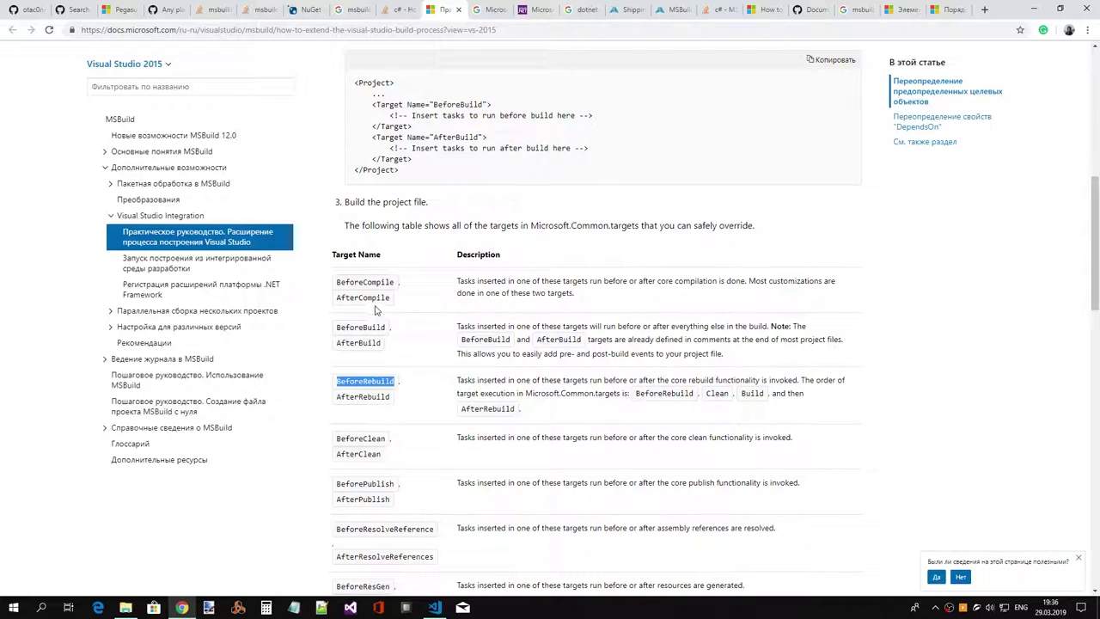
Select the BeforeBuild and BeforeCompile target names in the project file
{"action": "double_click", "coordinate": [378, 327]}
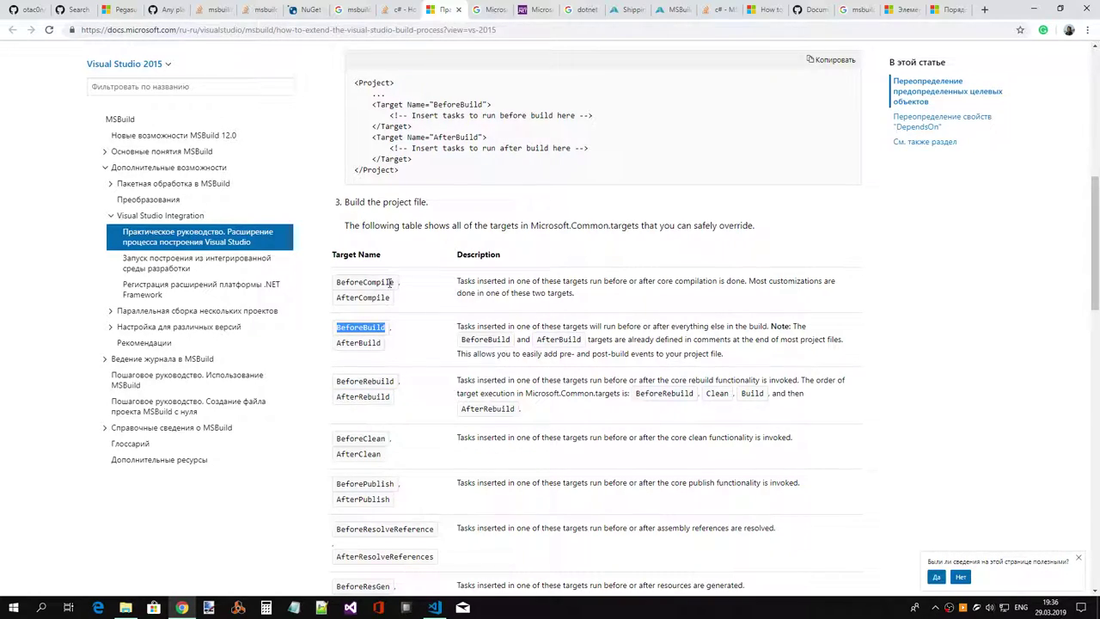
{"action": "double_click", "coordinate": [389, 283]}
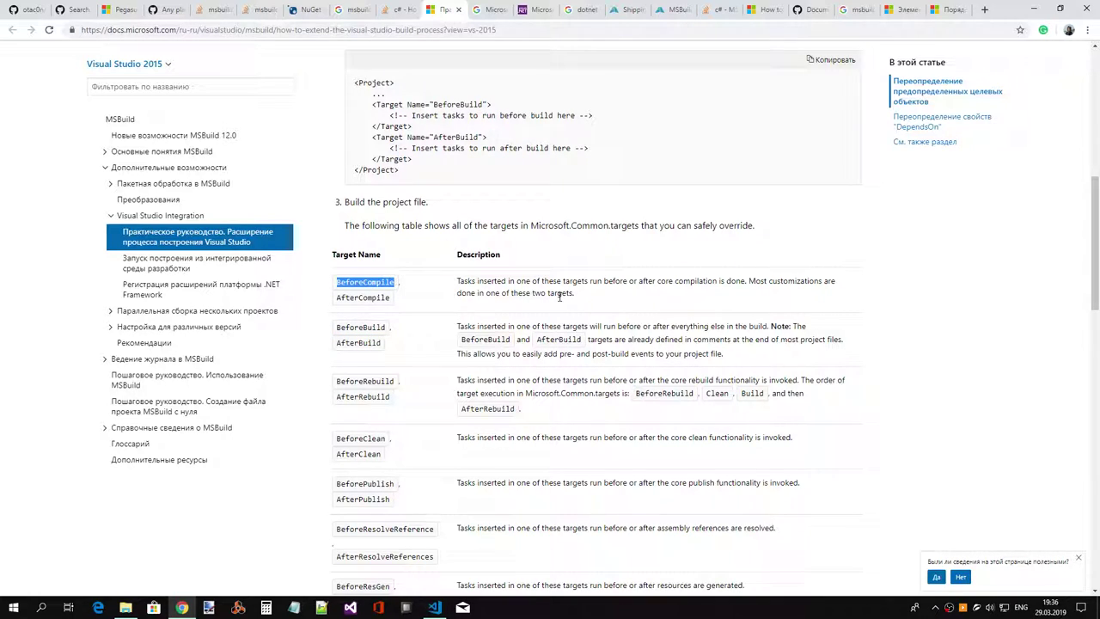
{"action": "double_click", "coordinate": [360, 327]}
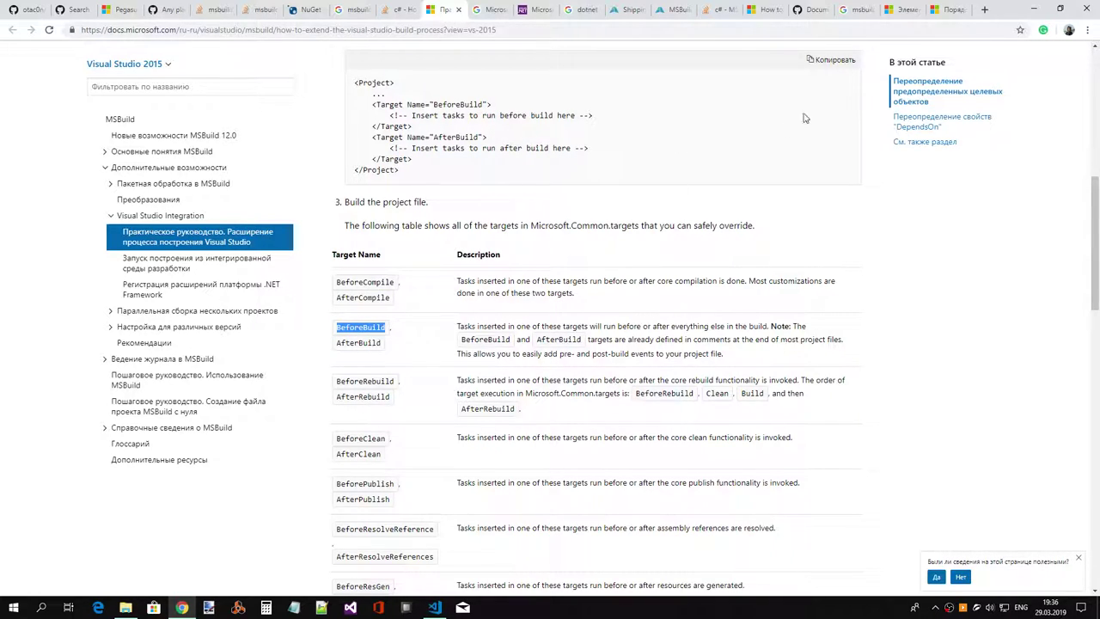
Search Google for 'beforebuild vs beforecompile' and open the top Stack Overflow result
{"action": "left_click", "coordinate": [986, 11]}
{"action": "type", "text": "B"}
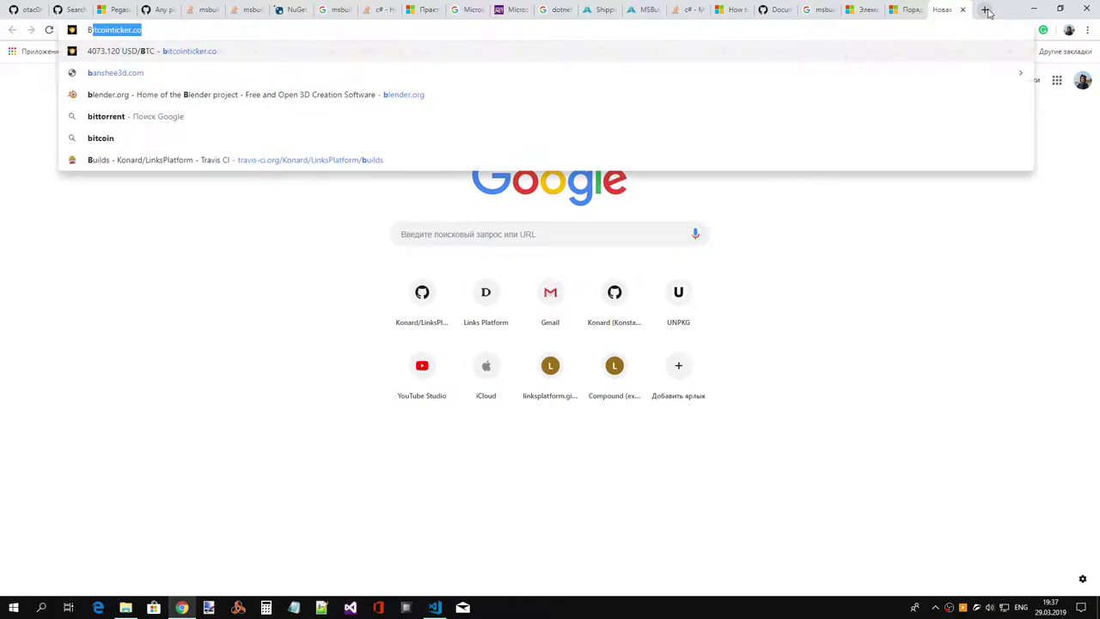
{"action": "type", "text": "efore"}
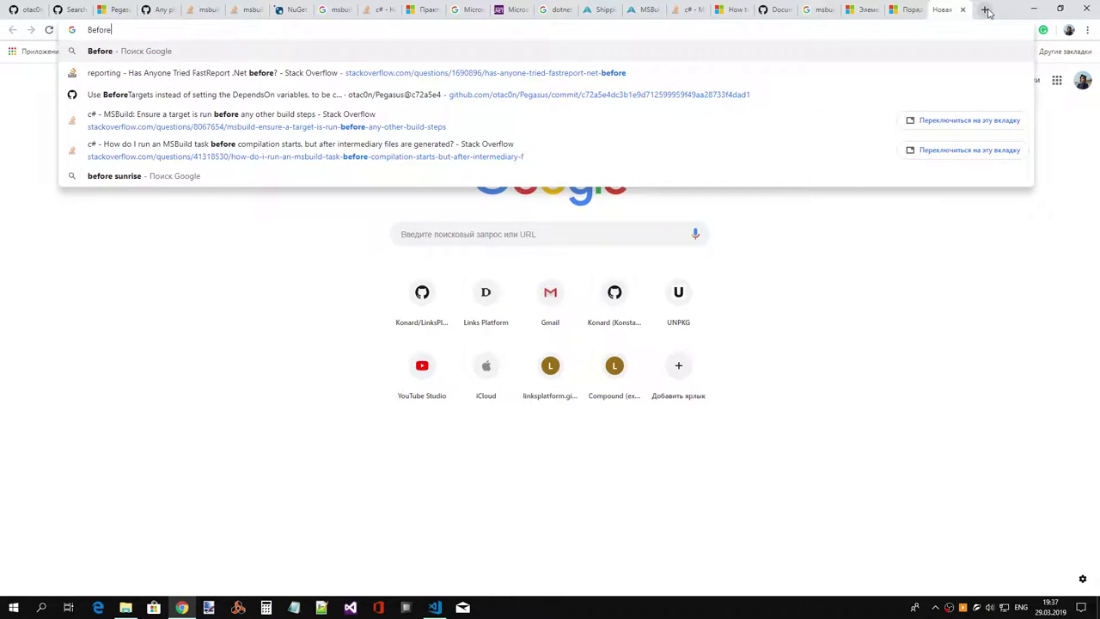
{"action": "type", "text": "Build vs "}
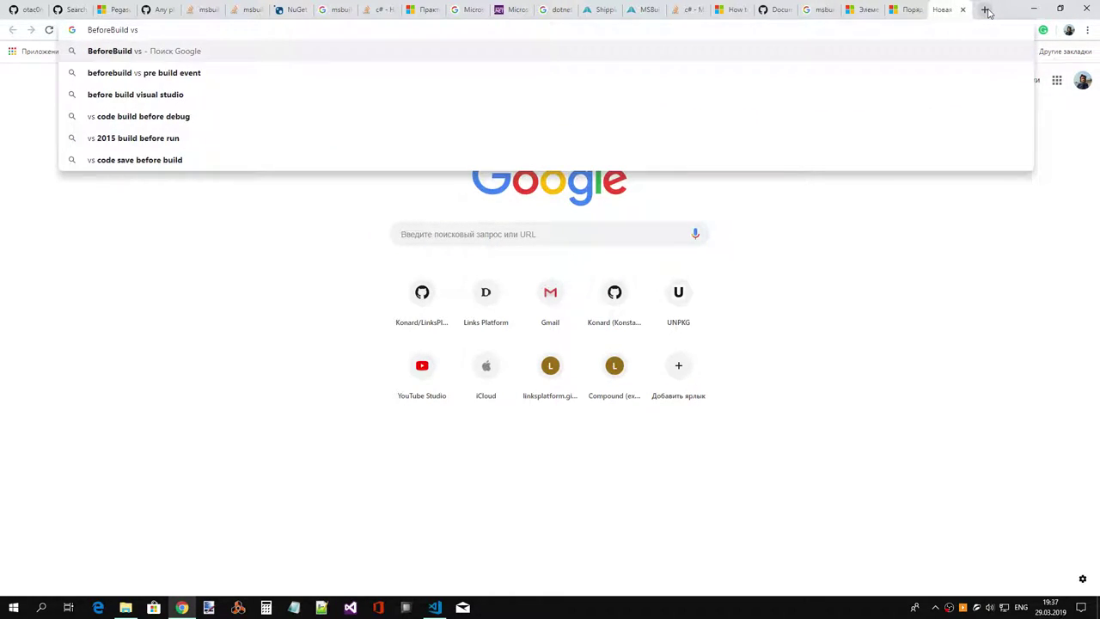
{"action": "type", "text": "Befor"}
{"action": "key", "text": "Down"}
{"action": "key", "text": "Return"}
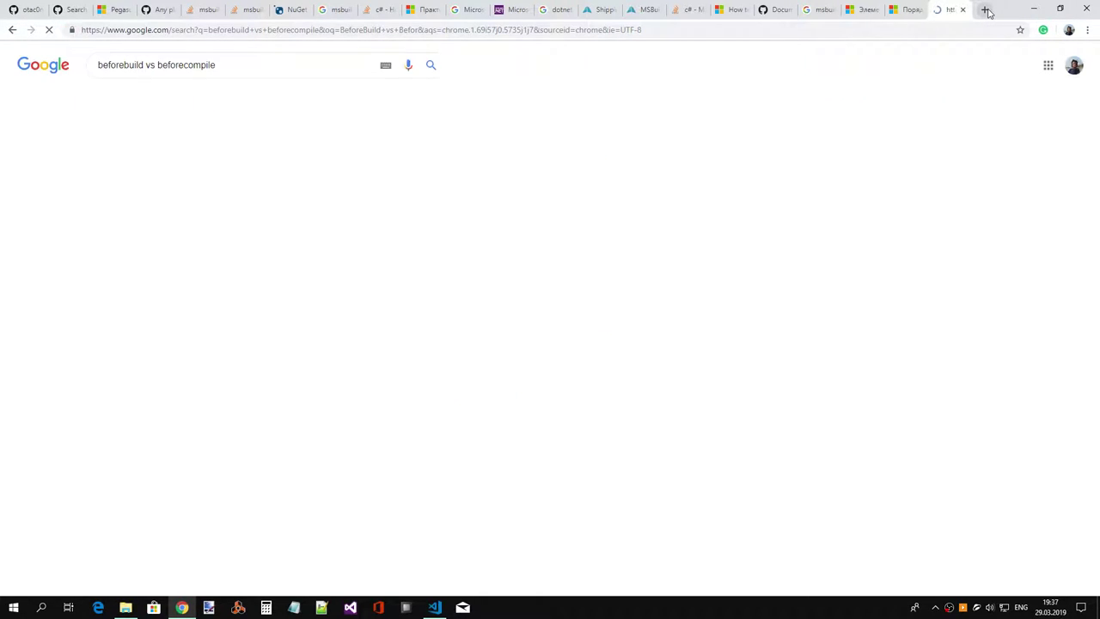
{"action": "middle_click", "coordinate": [344, 159]}
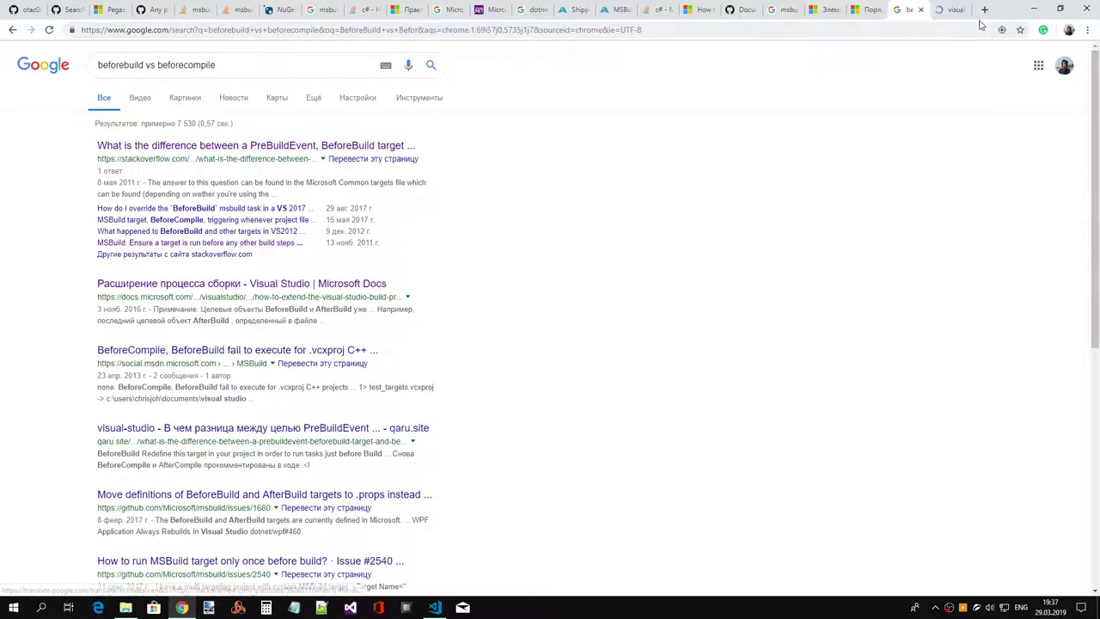
{"action": "left_click", "coordinate": [950, 10]}
{"action": "scroll", "coordinate": [536, 208], "scroll_direction": "down", "scroll_amount": 2}
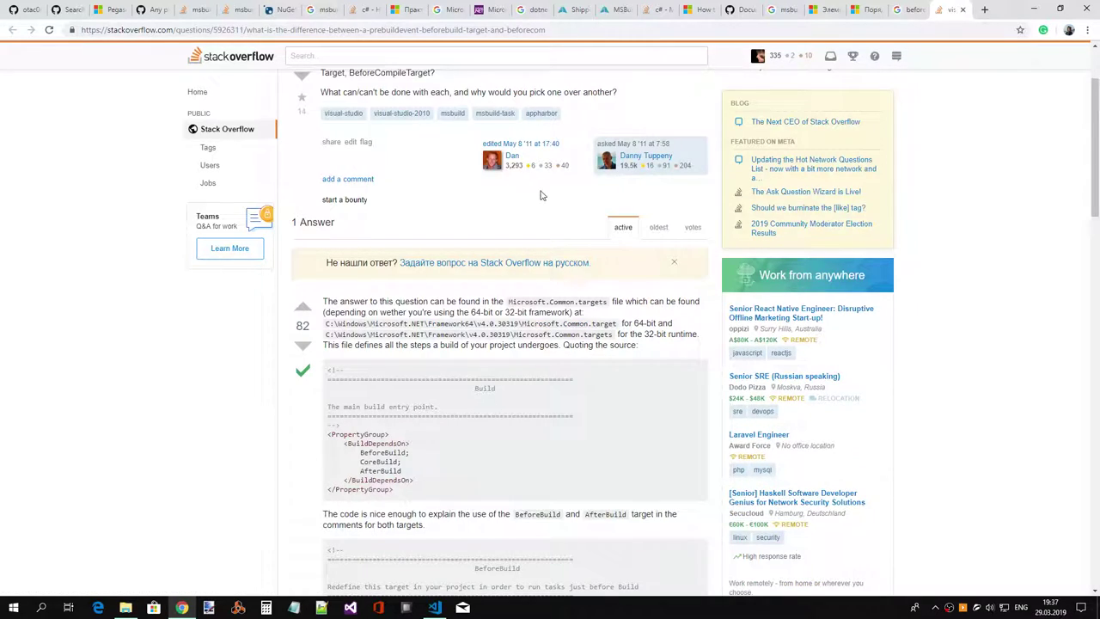
{"action": "scroll", "coordinate": [541, 195], "scroll_direction": "down", "scroll_amount": 1}
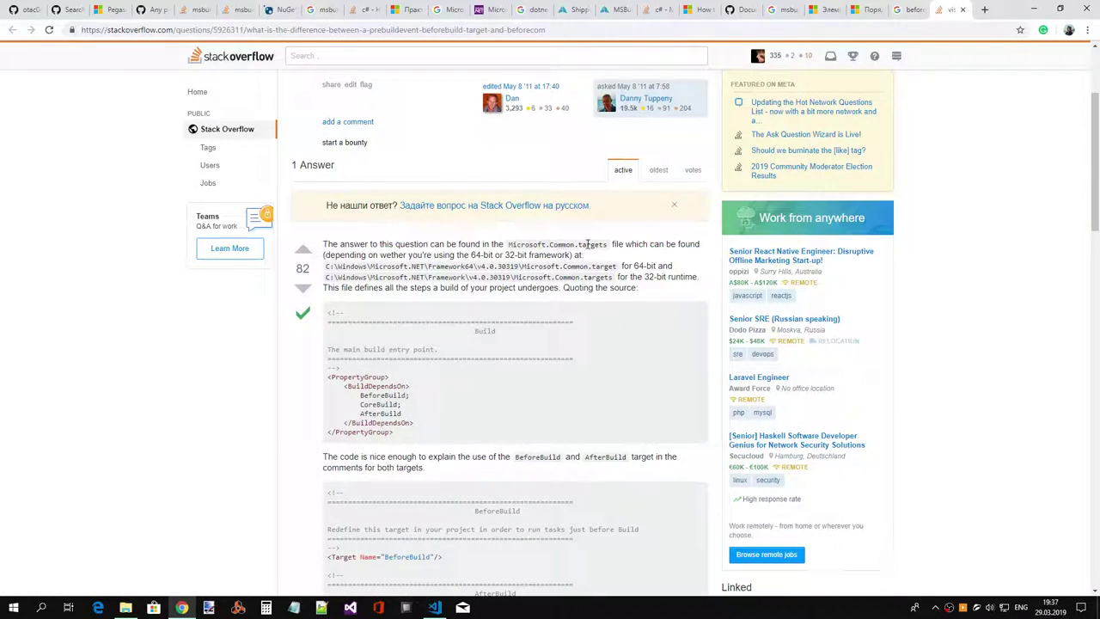
{"action": "left_click_drag", "start_coordinate": [611, 245], "coordinate": [662, 245]}
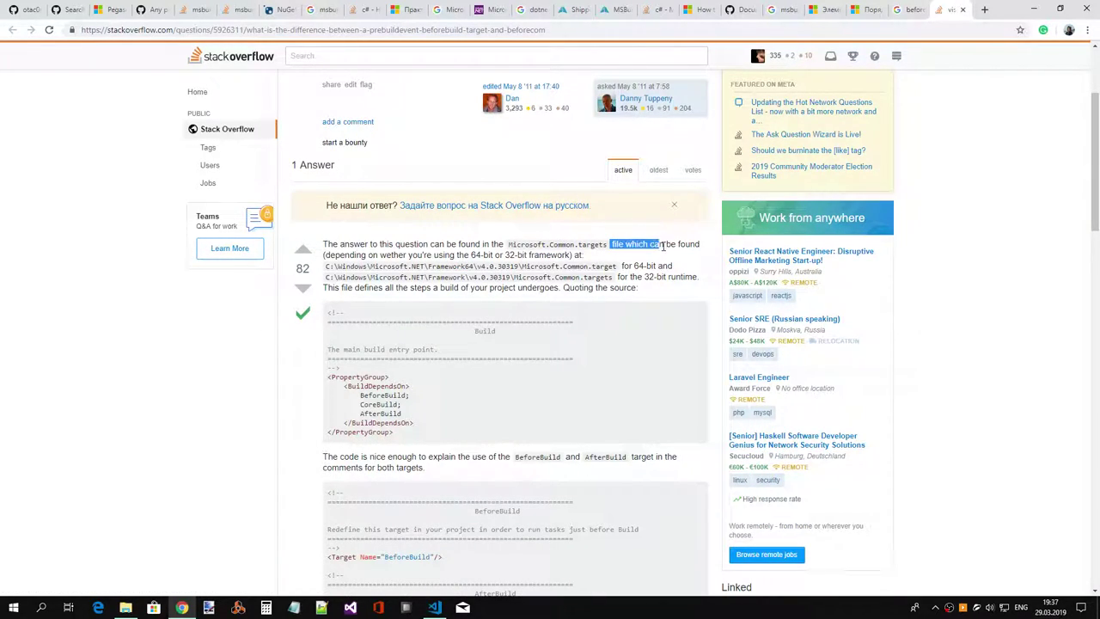
{"action": "left_click", "coordinate": [612, 262]}
{"action": "scroll", "coordinate": [414, 286], "scroll_direction": "down", "scroll_amount": 2}
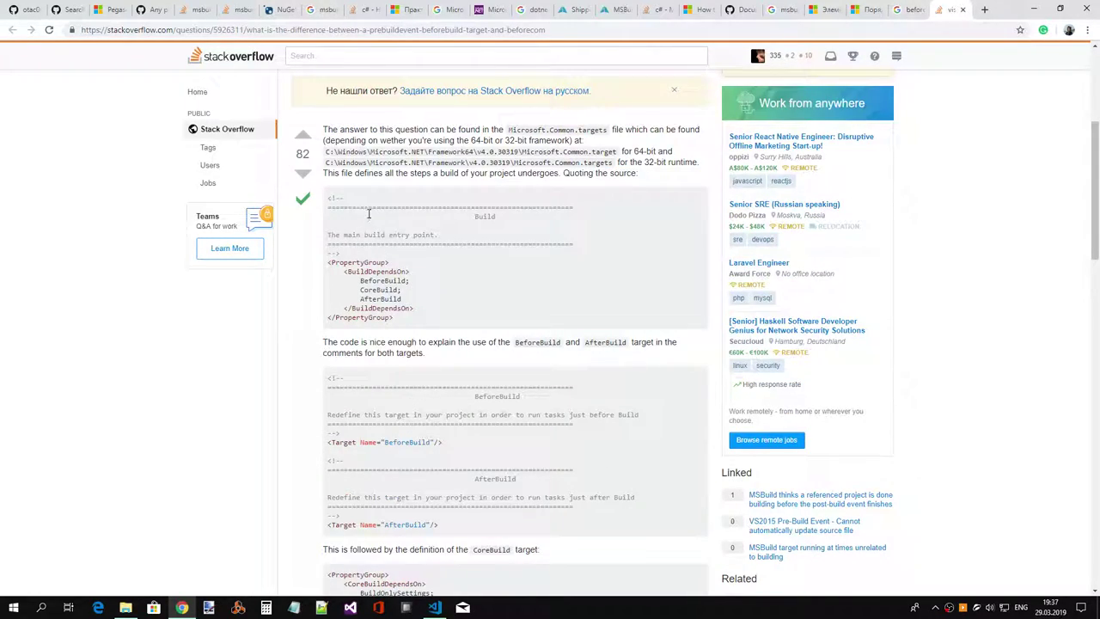
{"action": "double_click", "coordinate": [386, 280]}
{"action": "double_click", "coordinate": [382, 290]}
{"action": "double_click", "coordinate": [383, 299]}
{"action": "scroll", "coordinate": [484, 292], "scroll_direction": "down", "scroll_amount": 1}
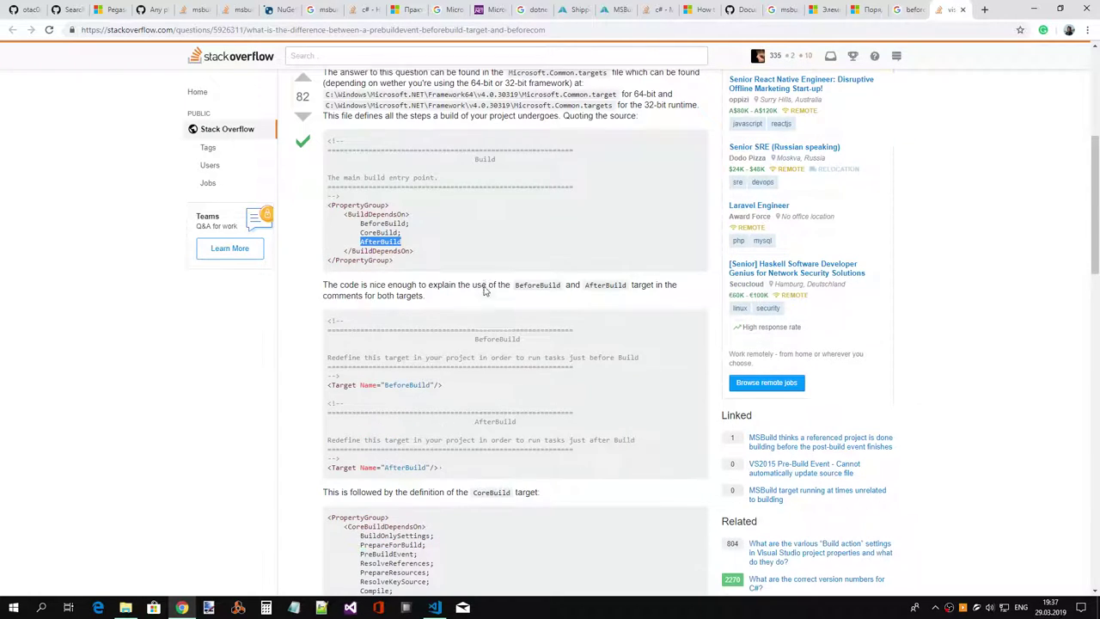
{"action": "scroll", "coordinate": [483, 291], "scroll_direction": "down", "scroll_amount": 1}
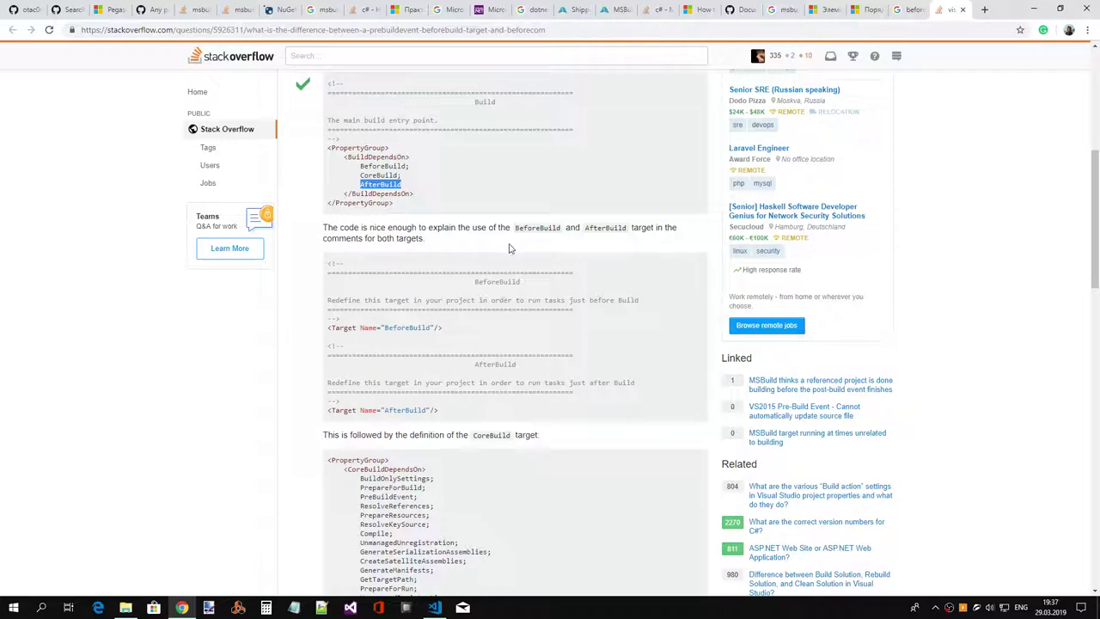
{"action": "triple_click", "coordinate": [488, 250]}
{"action": "left_click", "coordinate": [448, 249]}
{"action": "scroll", "coordinate": [477, 255], "scroll_direction": "down", "scroll_amount": 1}
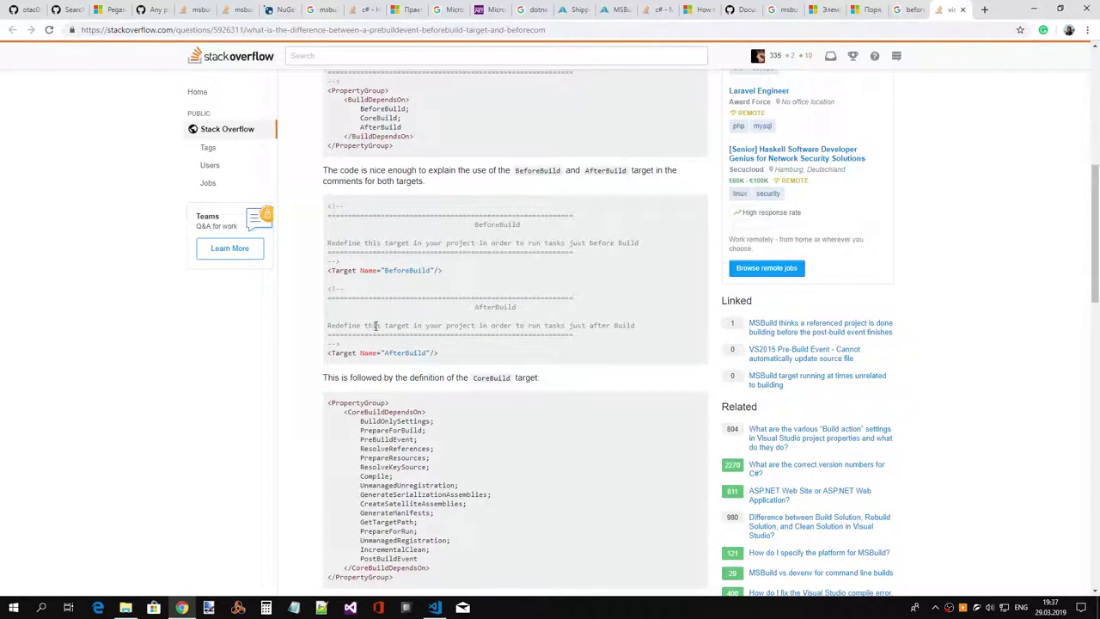
{"action": "left_click_drag", "start_coordinate": [376, 326], "coordinate": [640, 327]}
{"action": "left_click", "coordinate": [637, 257]}
{"action": "scroll", "coordinate": [456, 240], "scroll_direction": "down", "scroll_amount": 2}
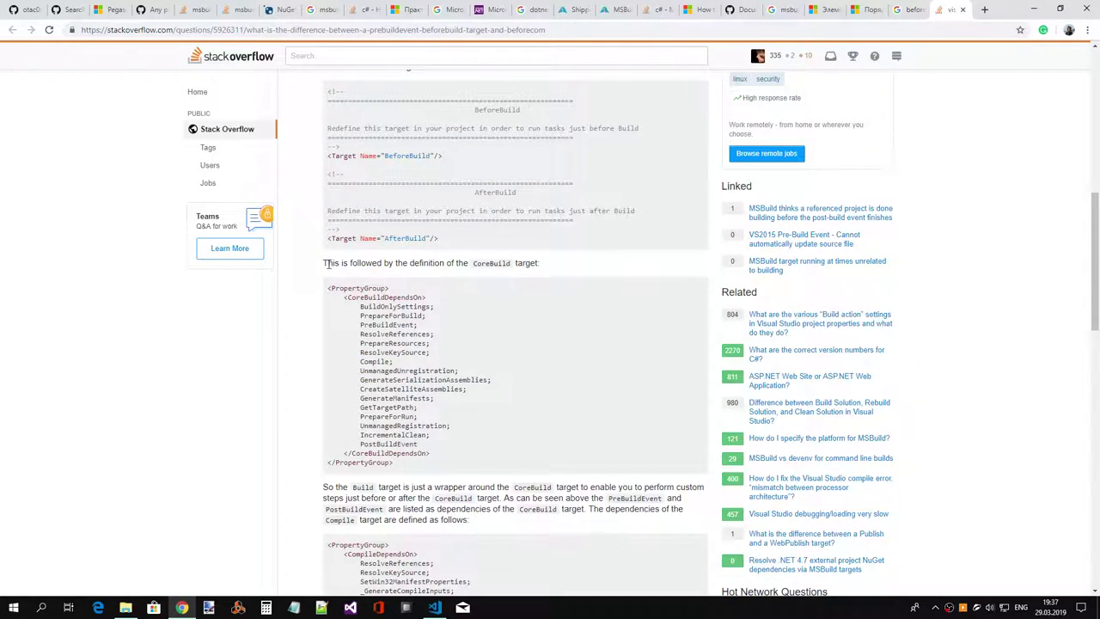
{"action": "left_click_drag", "start_coordinate": [327, 263], "coordinate": [543, 267]}
{"action": "left_click", "coordinate": [542, 270]}
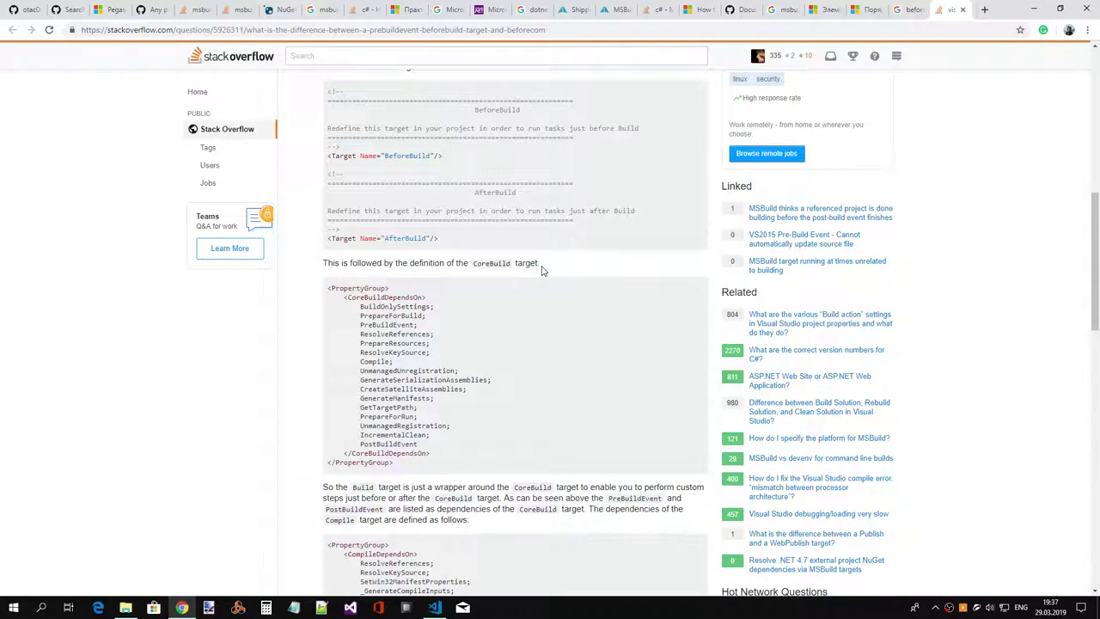
{"action": "double_click", "coordinate": [374, 306]}
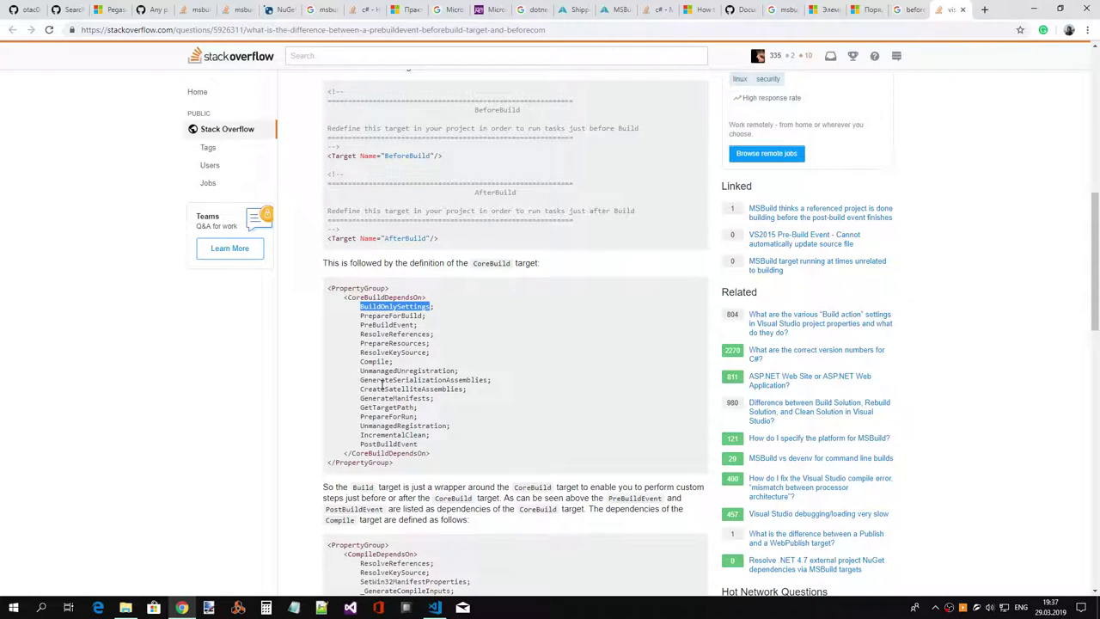
{"action": "double_click", "coordinate": [389, 325]}
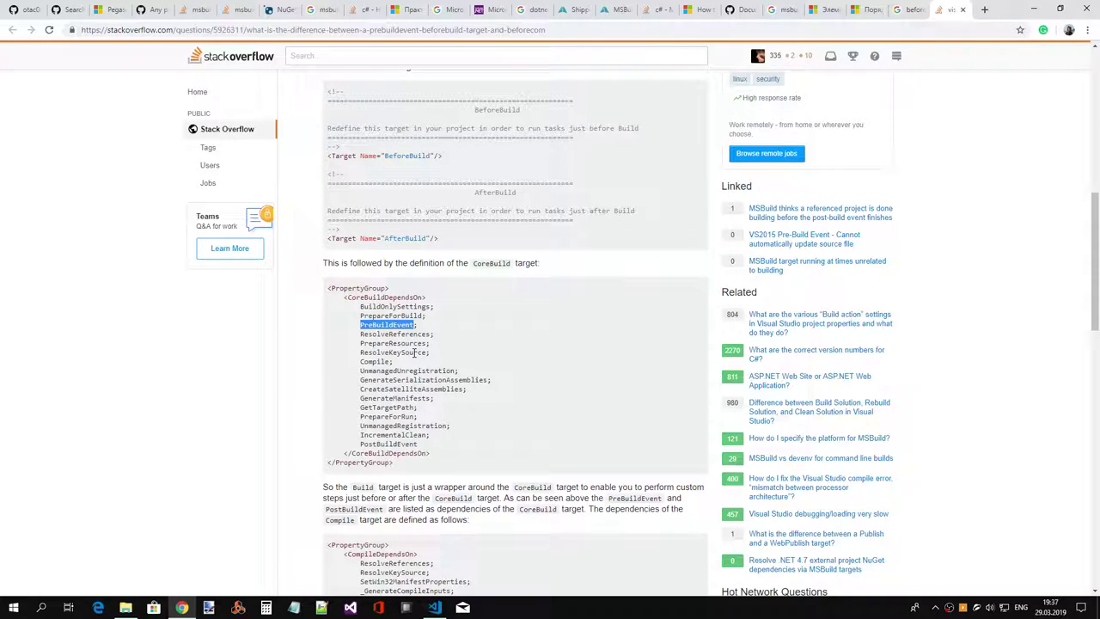
{"action": "scroll", "coordinate": [480, 353], "scroll_direction": "down", "scroll_amount": 2}
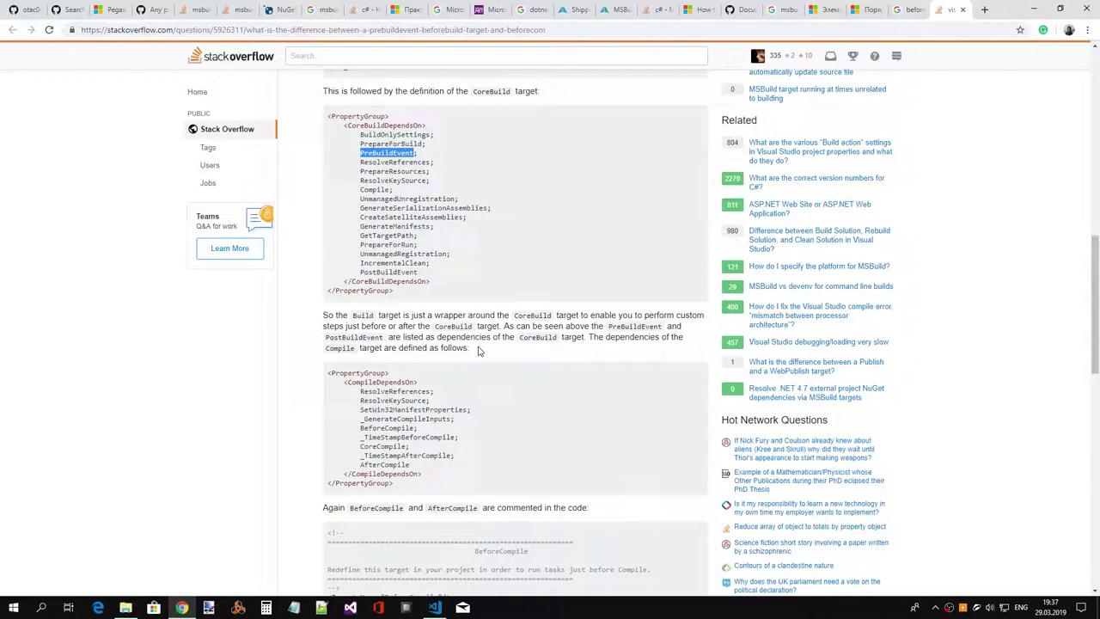
{"action": "scroll", "coordinate": [479, 350], "scroll_direction": "down", "scroll_amount": 3}
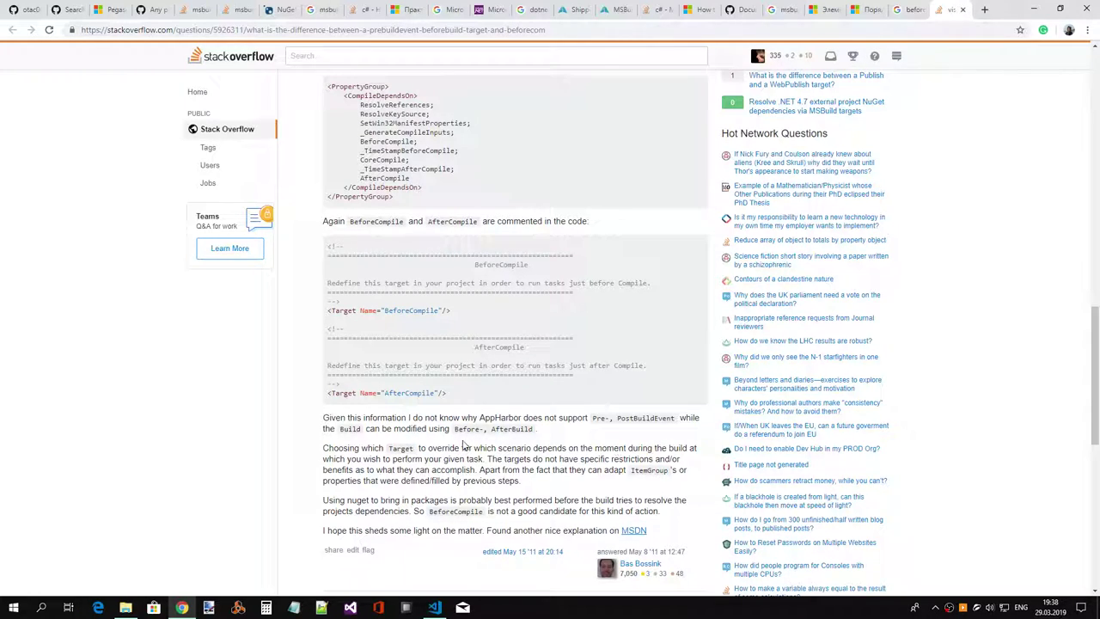
Highlight the answer's notes on target restrictions, adapting ItemGroups, and BeforeCompile with nuget
{"action": "left_click_drag", "start_coordinate": [488, 460], "coordinate": [658, 470]}
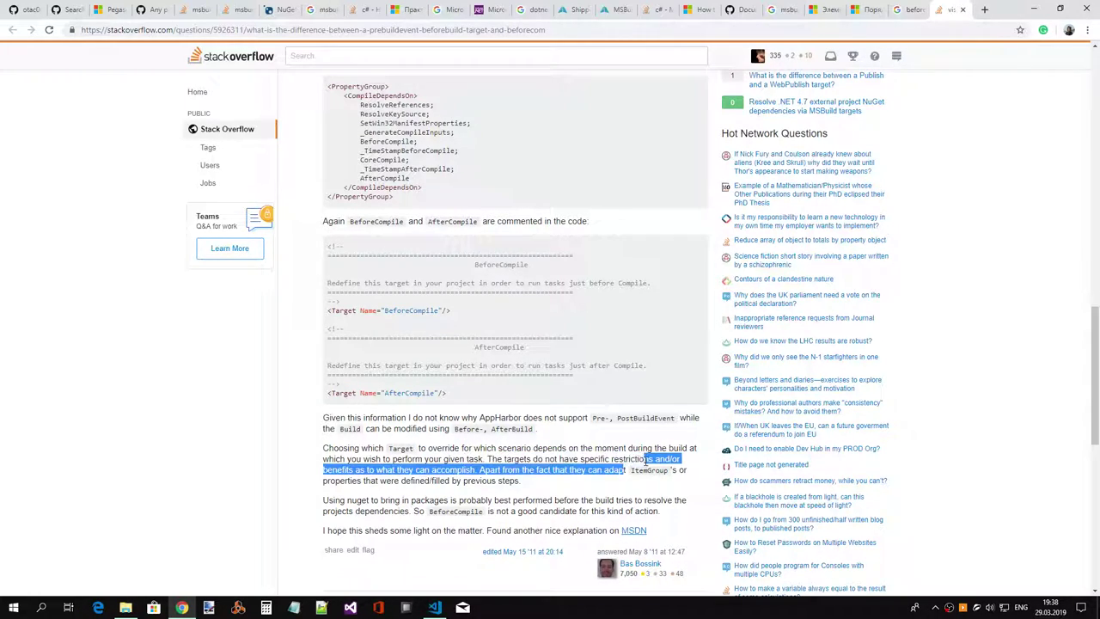
{"action": "left_click", "coordinate": [565, 471]}
{"action": "scroll", "coordinate": [565, 471], "scroll_direction": "down", "scroll_amount": 1}
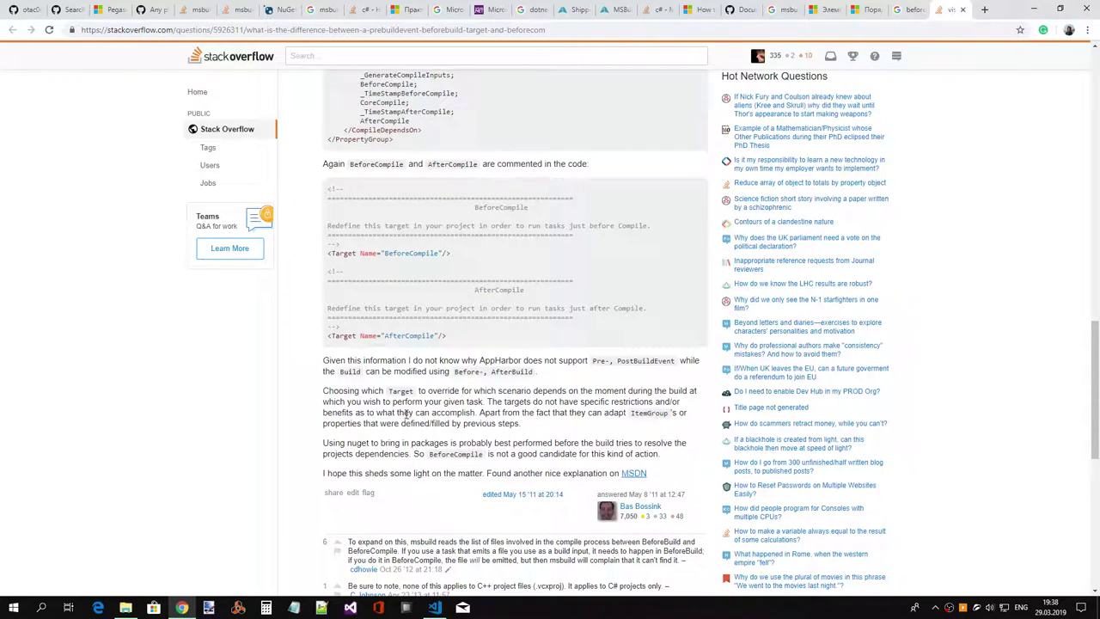
{"action": "left_click_drag", "start_coordinate": [481, 412], "coordinate": [633, 413]}
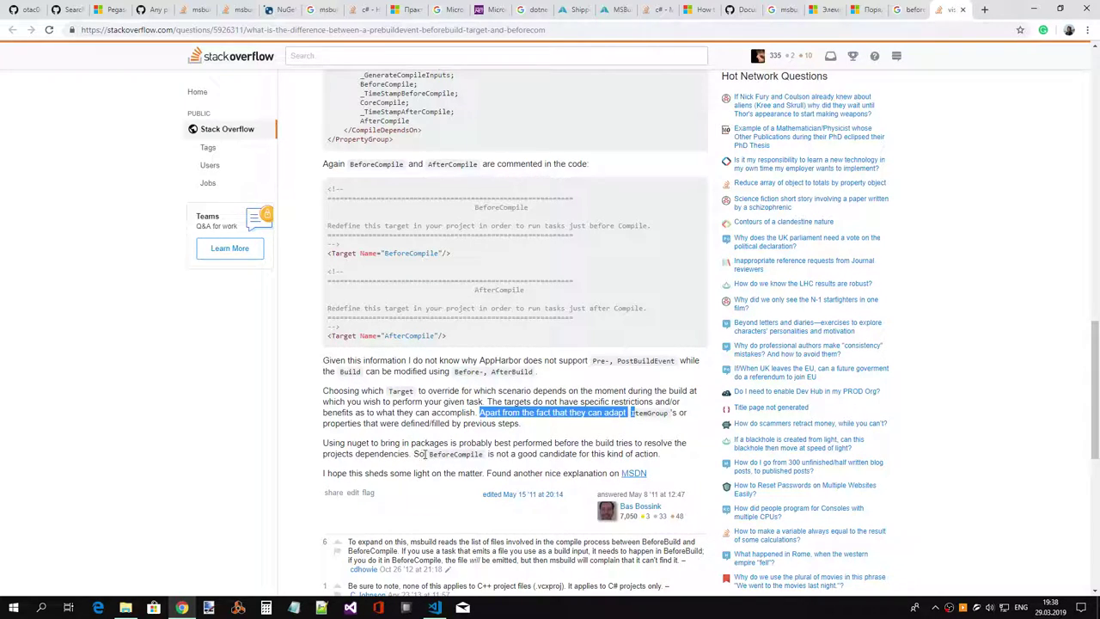
{"action": "left_click_drag", "start_coordinate": [414, 454], "coordinate": [494, 456]}
{"action": "left_click", "coordinate": [496, 455]}
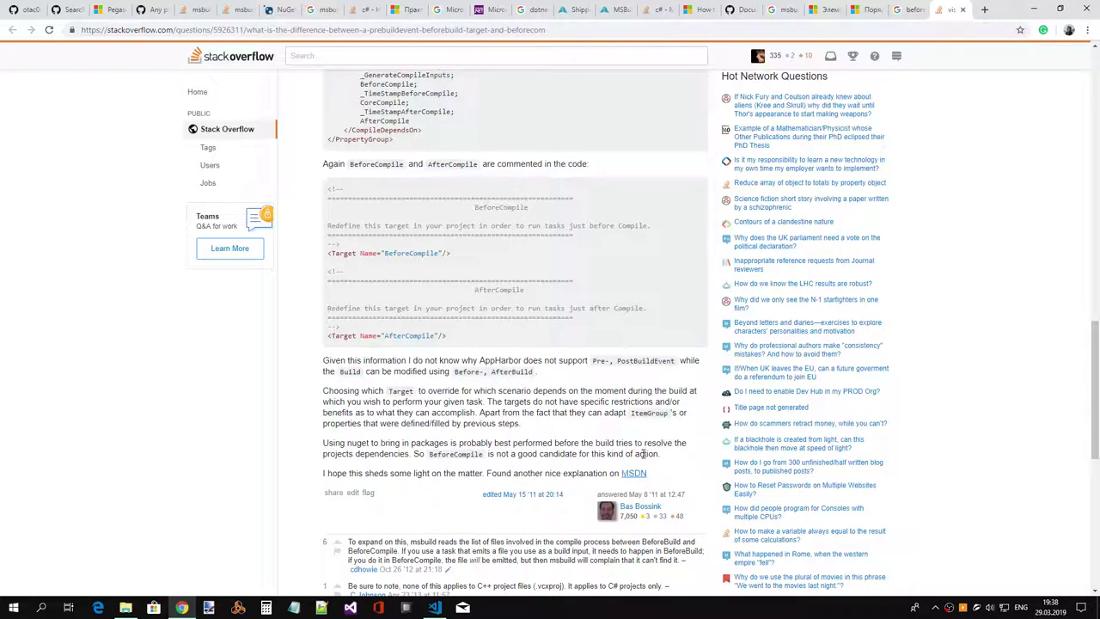
Bring the CoreBuildDependsOn block into view and select PreBuildEvent in the answer
{"action": "scroll", "coordinate": [643, 454], "scroll_direction": "down", "scroll_amount": 3}
{"action": "scroll", "coordinate": [643, 458], "scroll_direction": "up", "scroll_amount": 3}
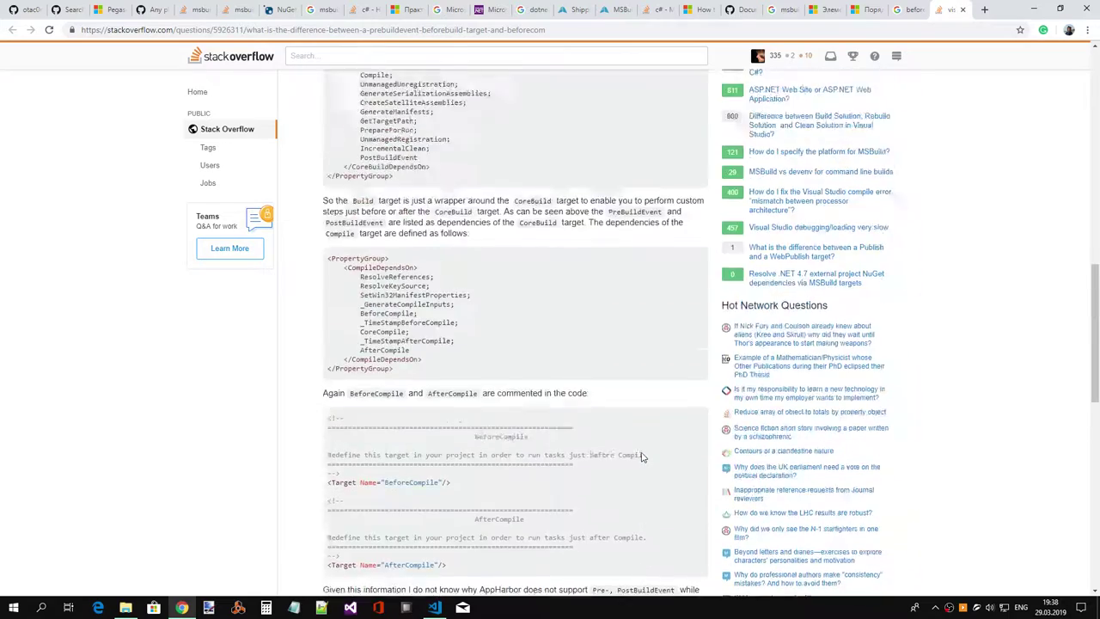
{"action": "scroll", "coordinate": [642, 458], "scroll_direction": "up", "scroll_amount": 3}
{"action": "scroll", "coordinate": [642, 456], "scroll_direction": "up", "scroll_amount": 3}
{"action": "scroll", "coordinate": [642, 456], "scroll_direction": "up", "scroll_amount": 1}
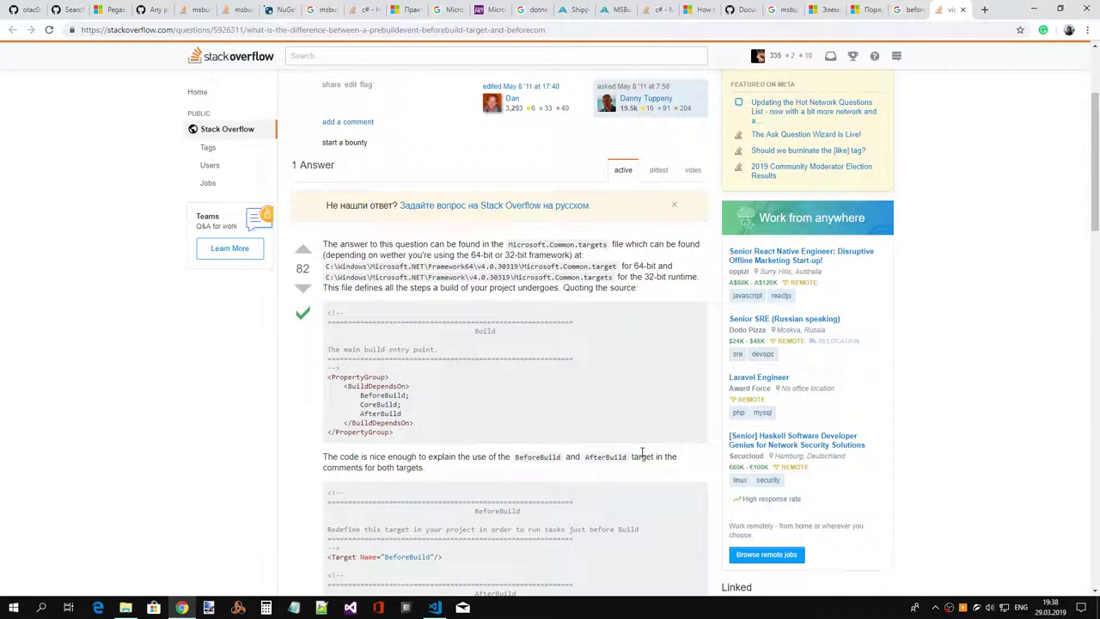
{"action": "scroll", "coordinate": [641, 455], "scroll_direction": "down", "scroll_amount": 1}
{"action": "scroll", "coordinate": [639, 454], "scroll_direction": "down", "scroll_amount": 2}
{"action": "scroll", "coordinate": [637, 453], "scroll_direction": "down", "scroll_amount": 2}
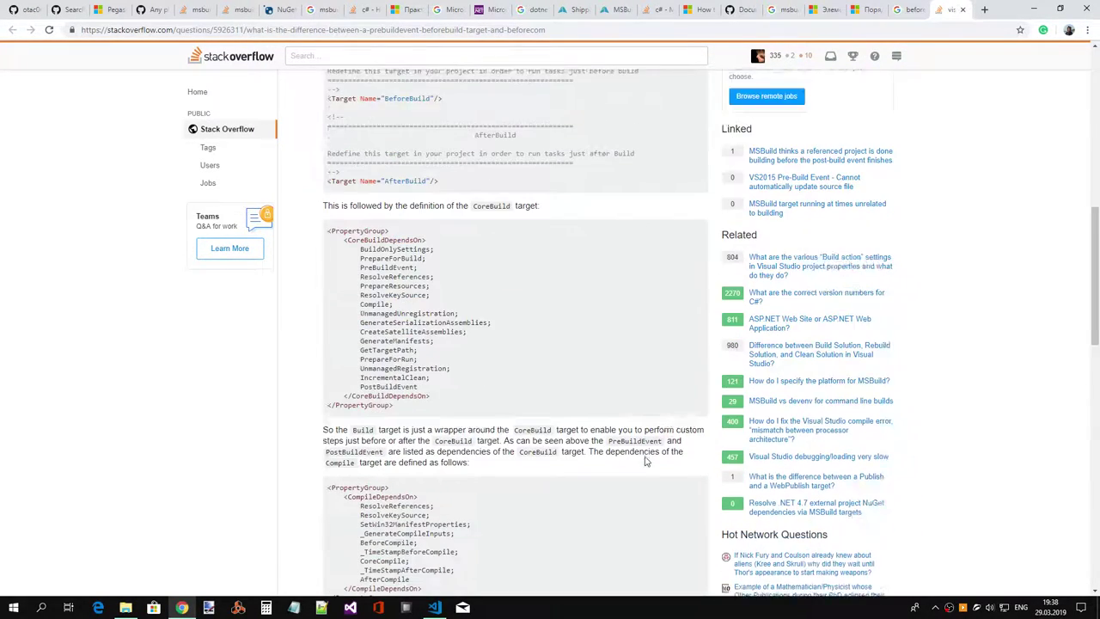
{"action": "scroll", "coordinate": [639, 452], "scroll_direction": "down", "scroll_amount": 1}
{"action": "scroll", "coordinate": [639, 452], "scroll_direction": "down", "scroll_amount": 1}
{"action": "scroll", "coordinate": [640, 451], "scroll_direction": "down", "scroll_amount": 1}
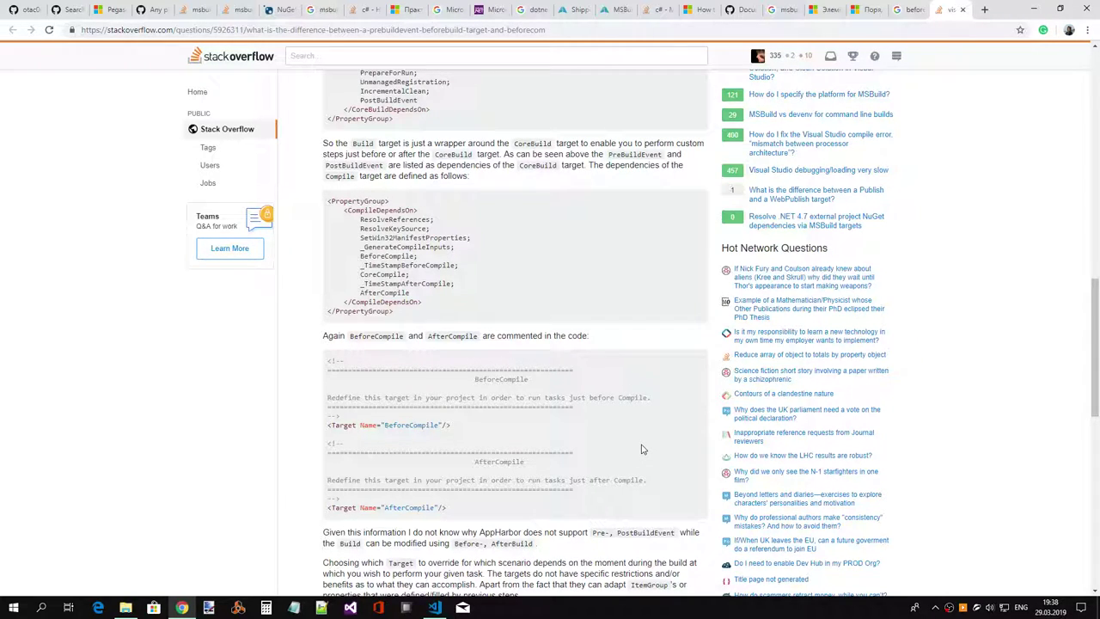
{"action": "scroll", "coordinate": [642, 449], "scroll_direction": "up", "scroll_amount": 1}
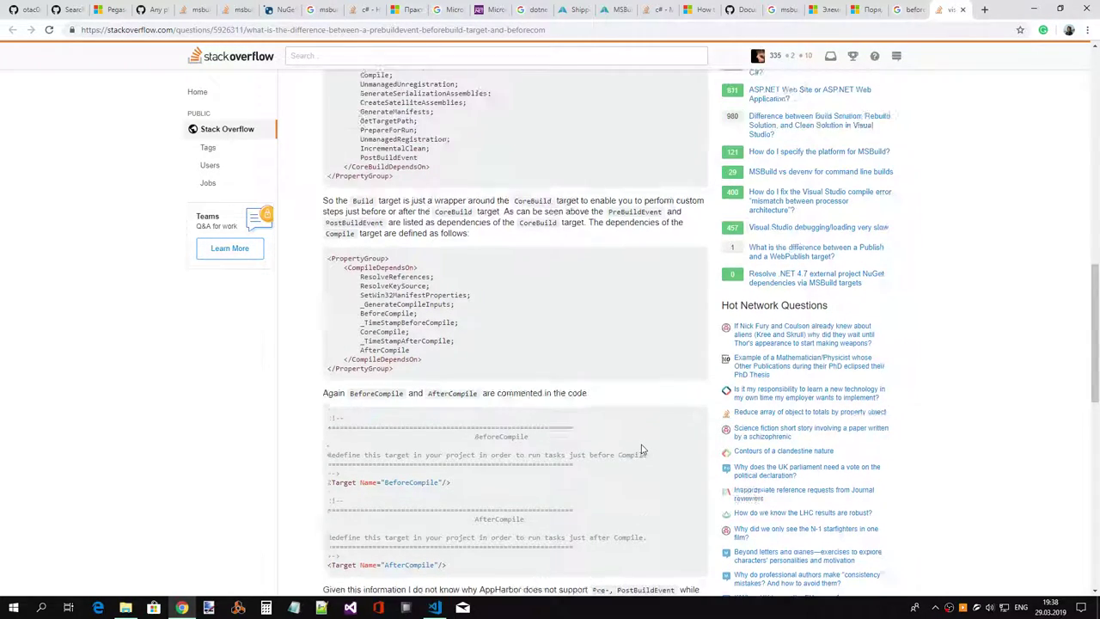
{"action": "scroll", "coordinate": [642, 449], "scroll_direction": "up", "scroll_amount": 1}
{"action": "scroll", "coordinate": [642, 449], "scroll_direction": "up", "scroll_amount": 1}
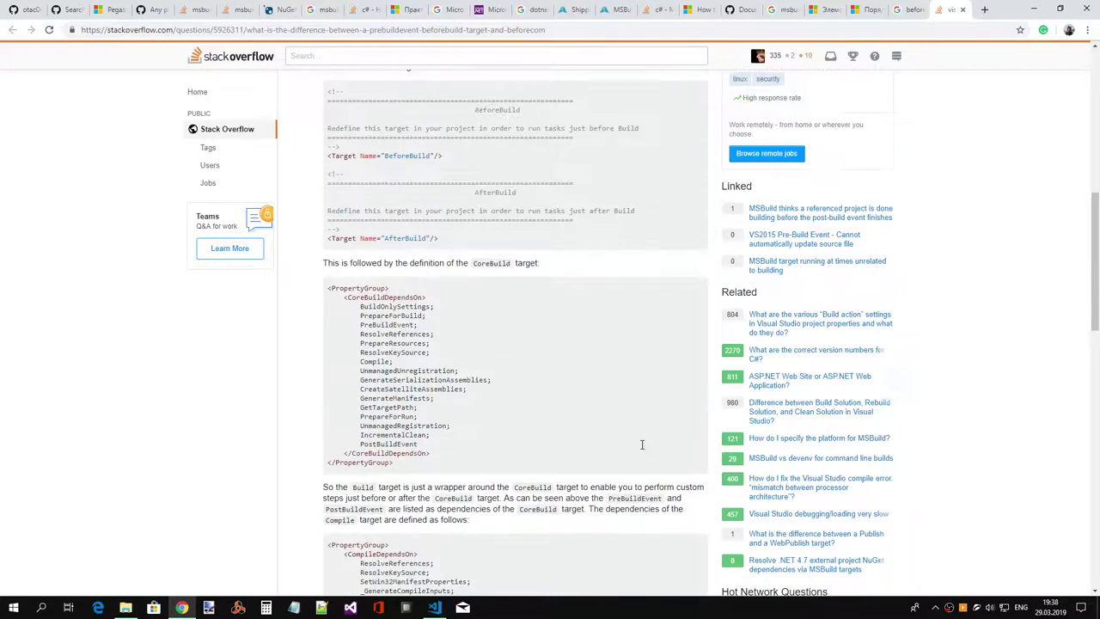
{"action": "scroll", "coordinate": [642, 448], "scroll_direction": "up", "scroll_amount": 1}
{"action": "scroll", "coordinate": [642, 449], "scroll_direction": "up", "scroll_amount": 1}
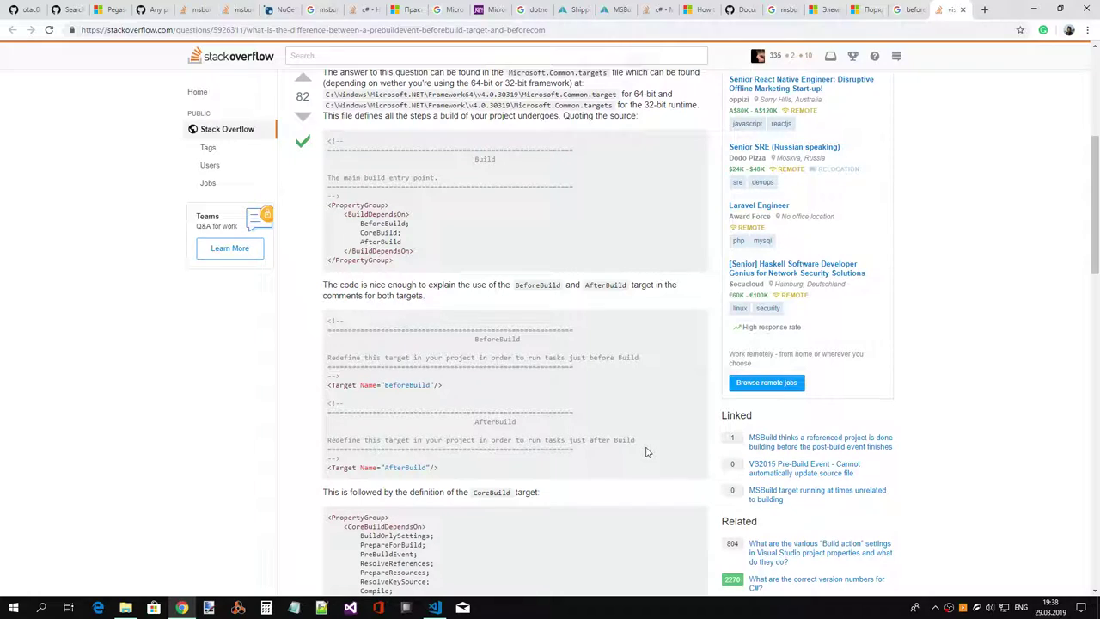
{"action": "scroll", "coordinate": [647, 449], "scroll_direction": "down", "scroll_amount": 2}
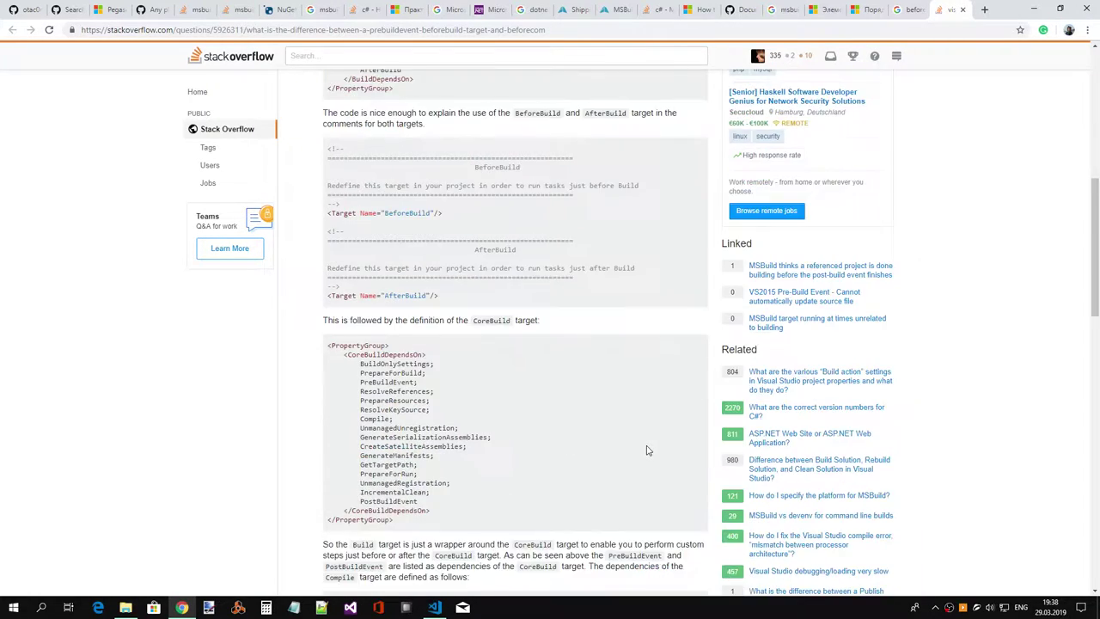
{"action": "scroll", "coordinate": [647, 449], "scroll_direction": "down", "scroll_amount": 3}
{"action": "scroll", "coordinate": [648, 448], "scroll_direction": "up", "scroll_amount": 5}
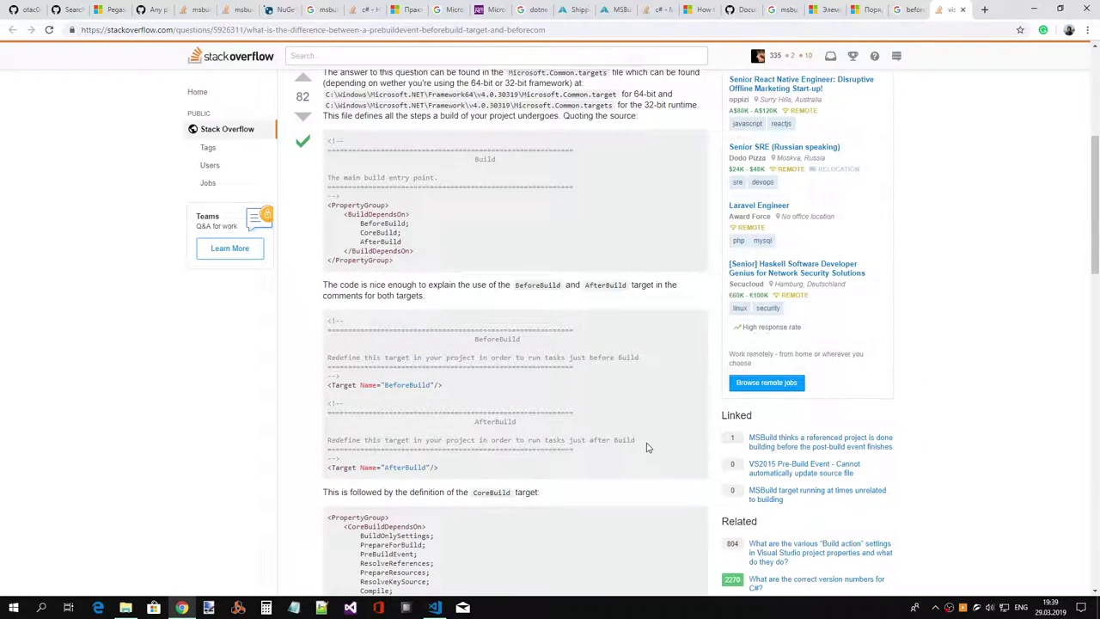
{"action": "scroll", "coordinate": [648, 447], "scroll_direction": "down", "scroll_amount": 5}
{"action": "scroll", "coordinate": [648, 447], "scroll_direction": "down", "scroll_amount": 1}
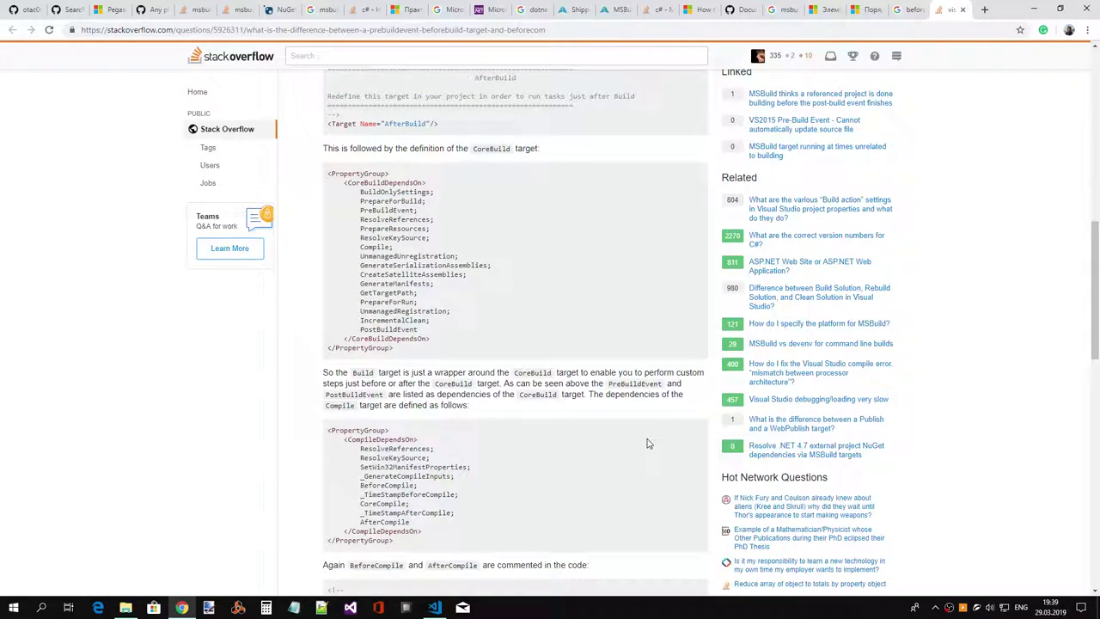
{"action": "double_click", "coordinate": [651, 385]}
{"action": "double_click", "coordinate": [647, 384]}
{"action": "left_click_drag", "start_coordinate": [665, 383], "coordinate": [608, 383]}
Set the Grammar target's AfterTargets to PrepareForBuild, save, and run dotnet build
{"action": "double_click", "coordinate": [409, 202]}
{"action": "key", "text": "ctrl+c"}
{"action": "key", "text": "alt+Tab"}
{"action": "double_click", "coordinate": [526, 162]}
{"action": "key", "text": "ctrl+v"}
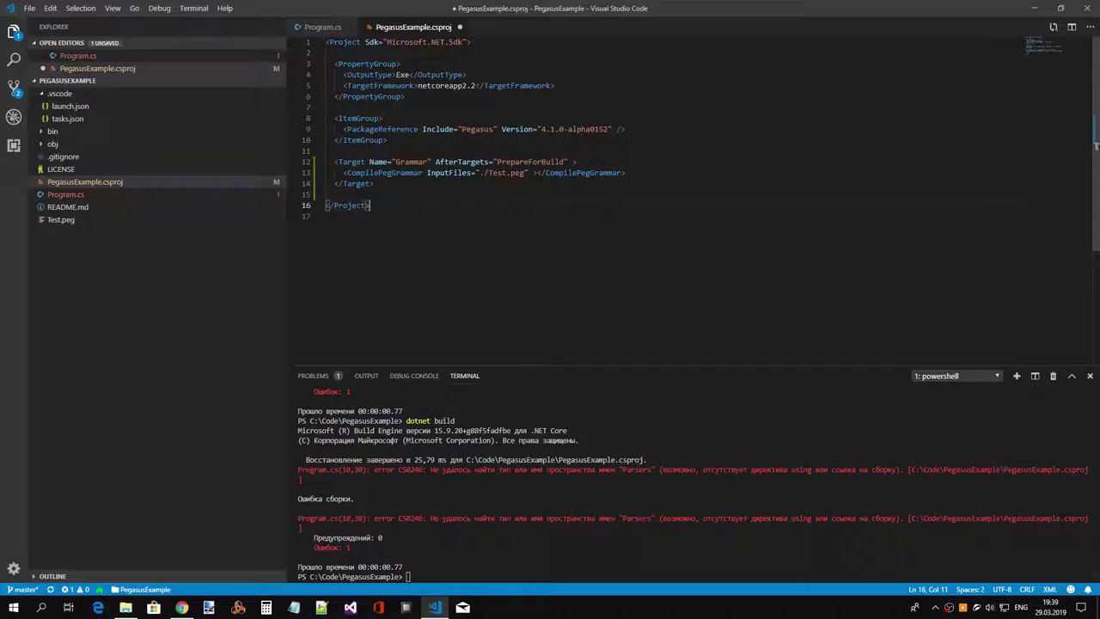
{"action": "key", "text": "ctrl+s"}
{"action": "left_click", "coordinate": [697, 460]}
{"action": "key", "text": "Up"}
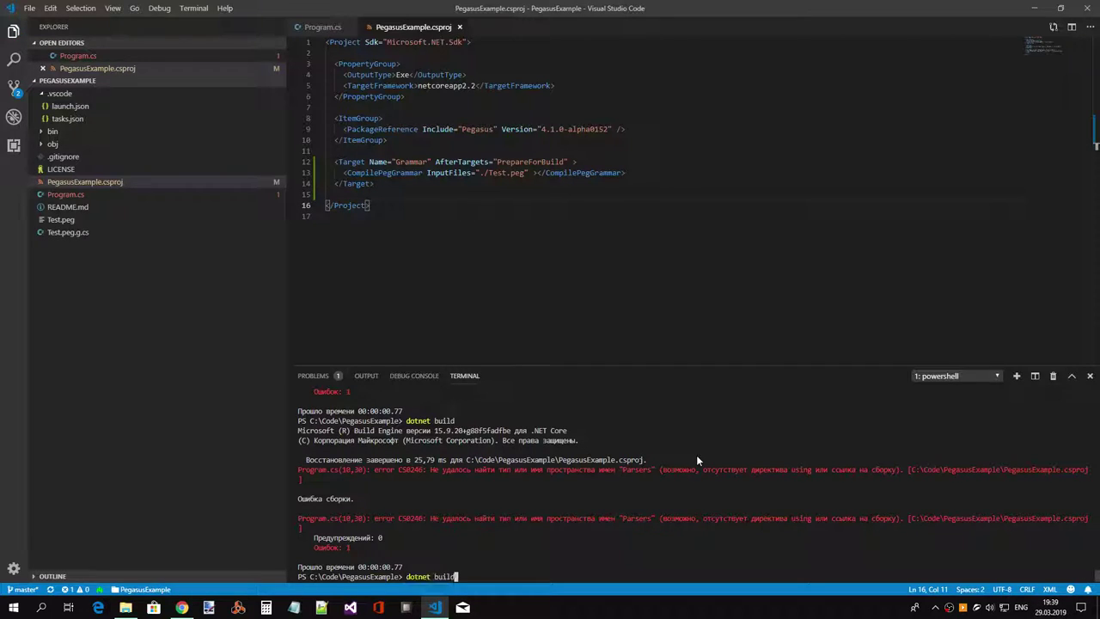
{"action": "key", "text": "Return"}
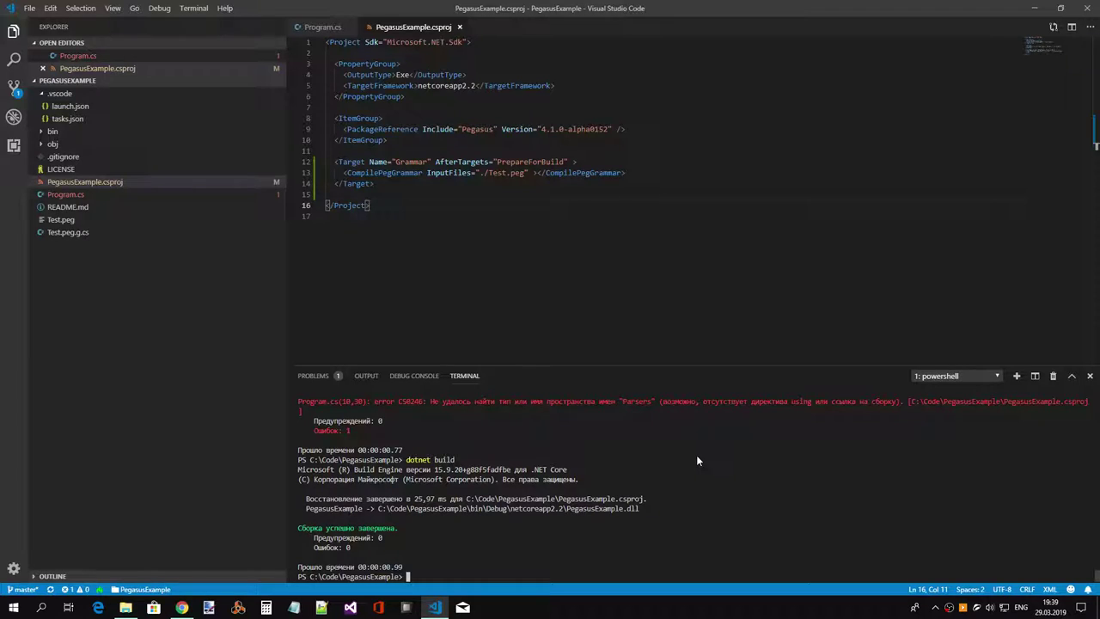
Delete the generated Test.peg.g.cs and rebuild, which fails
{"action": "left_click", "coordinate": [65, 233]}
{"action": "key", "text": "Delete"}
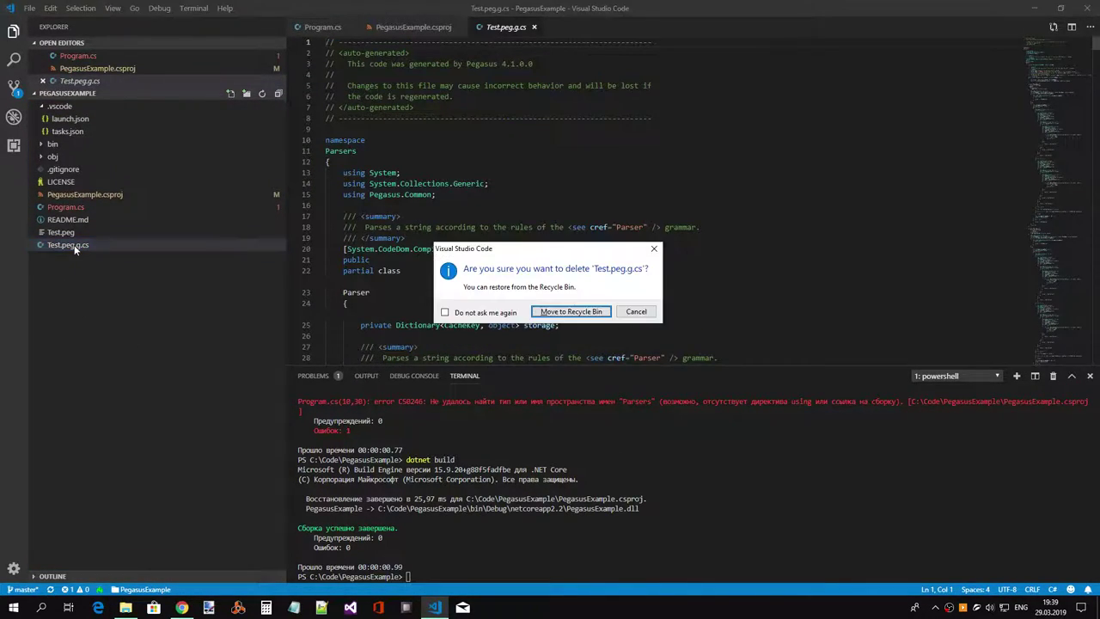
{"action": "key", "text": "Return"}
{"action": "left_click", "coordinate": [618, 522]}
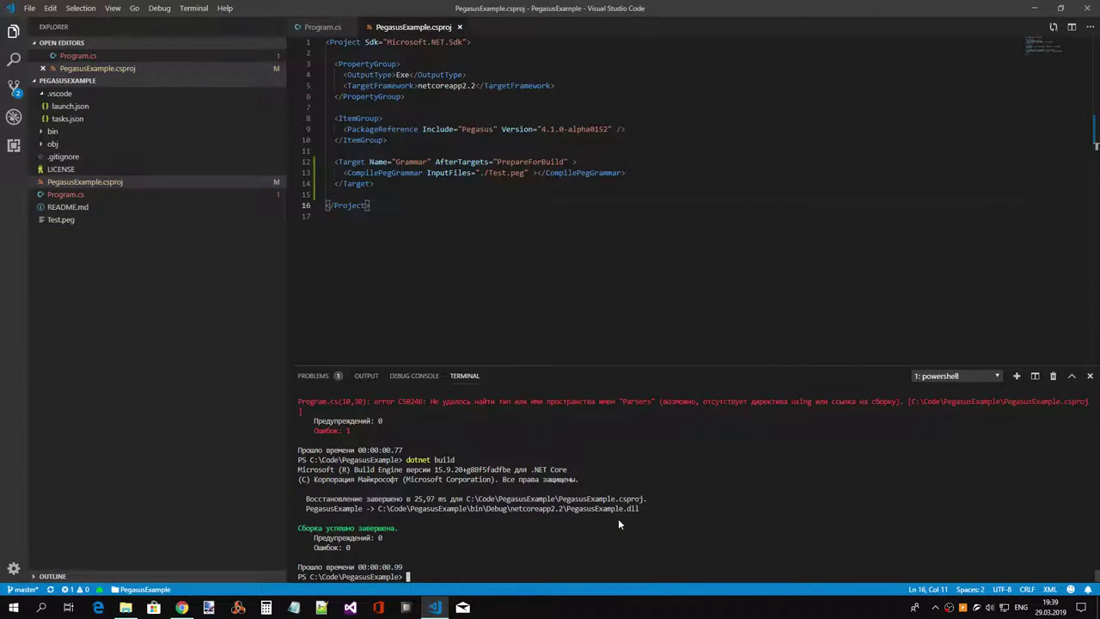
{"action": "key", "text": "Up"}
{"action": "key", "text": "Return"}
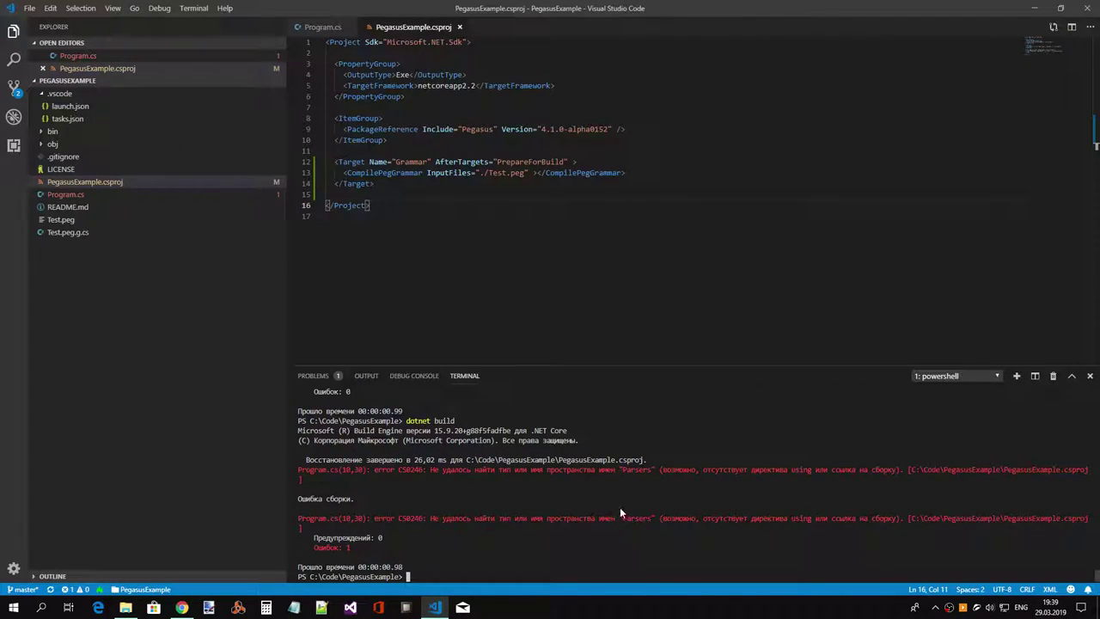
{"action": "key", "text": "alt+Tab"}
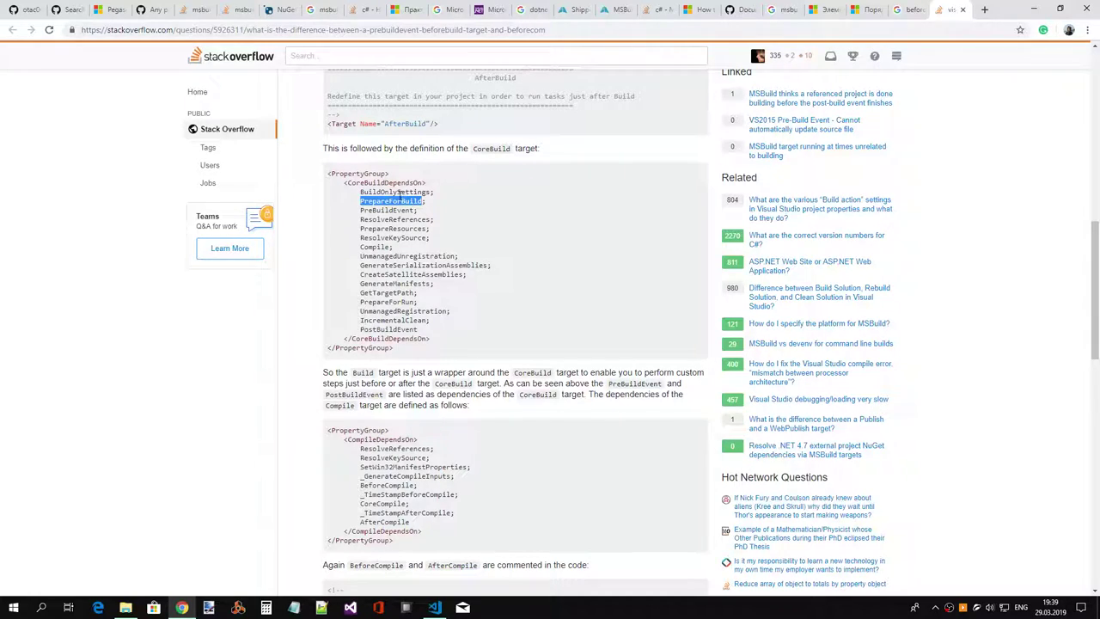
Go through the CoreBuildDependsOn entries and end with BuildOnlySettings selected
{"action": "double_click", "coordinate": [401, 193]}
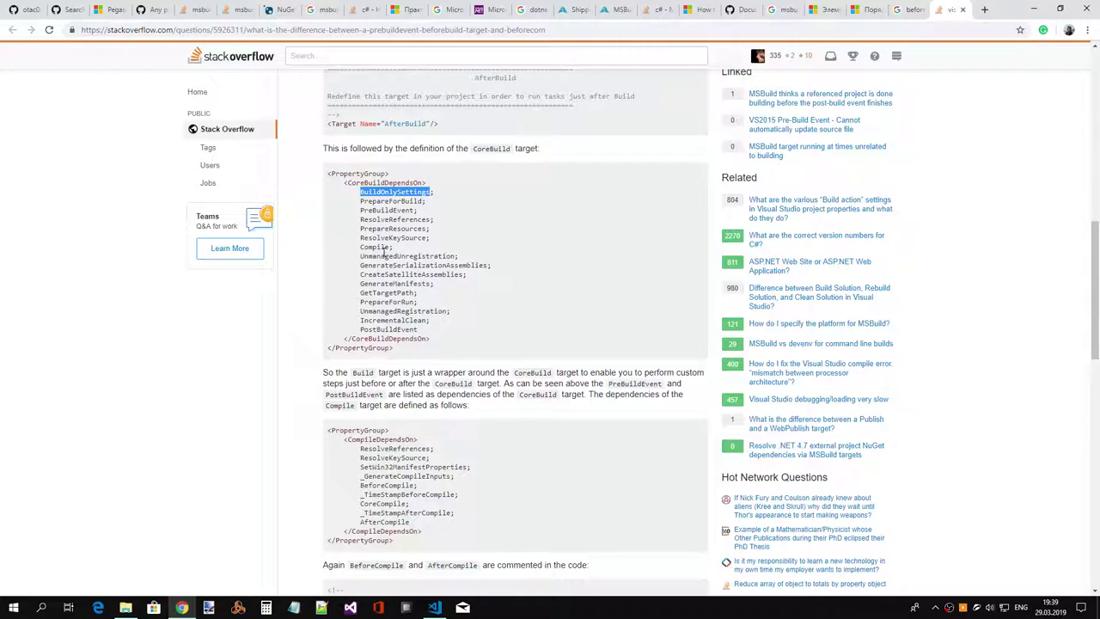
{"action": "double_click", "coordinate": [382, 256]}
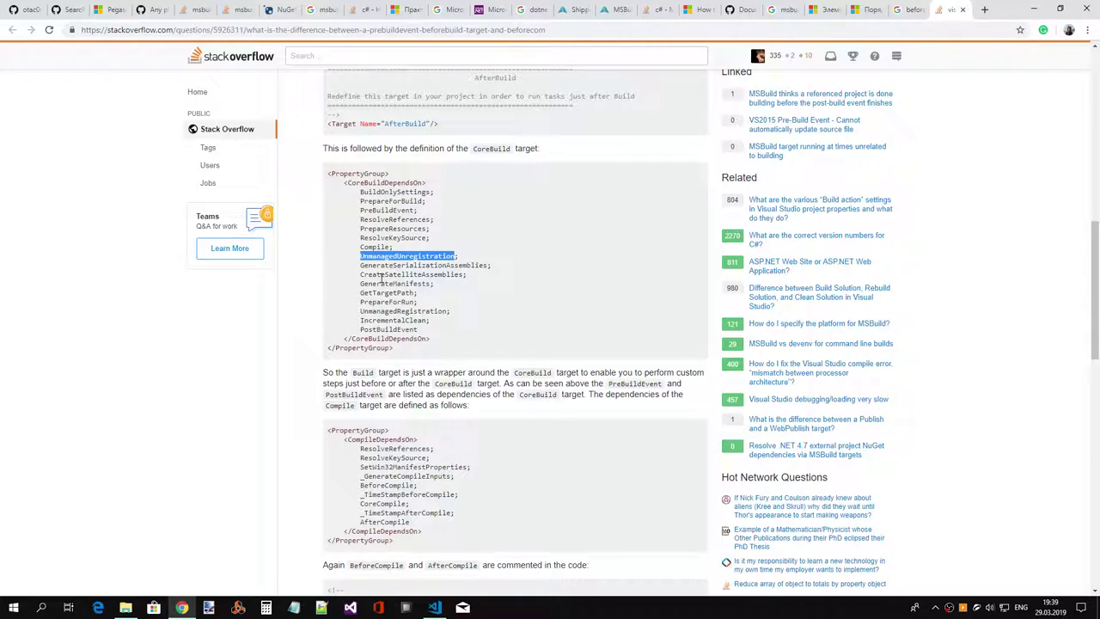
{"action": "double_click", "coordinate": [387, 319]}
{"action": "double_click", "coordinate": [387, 329]}
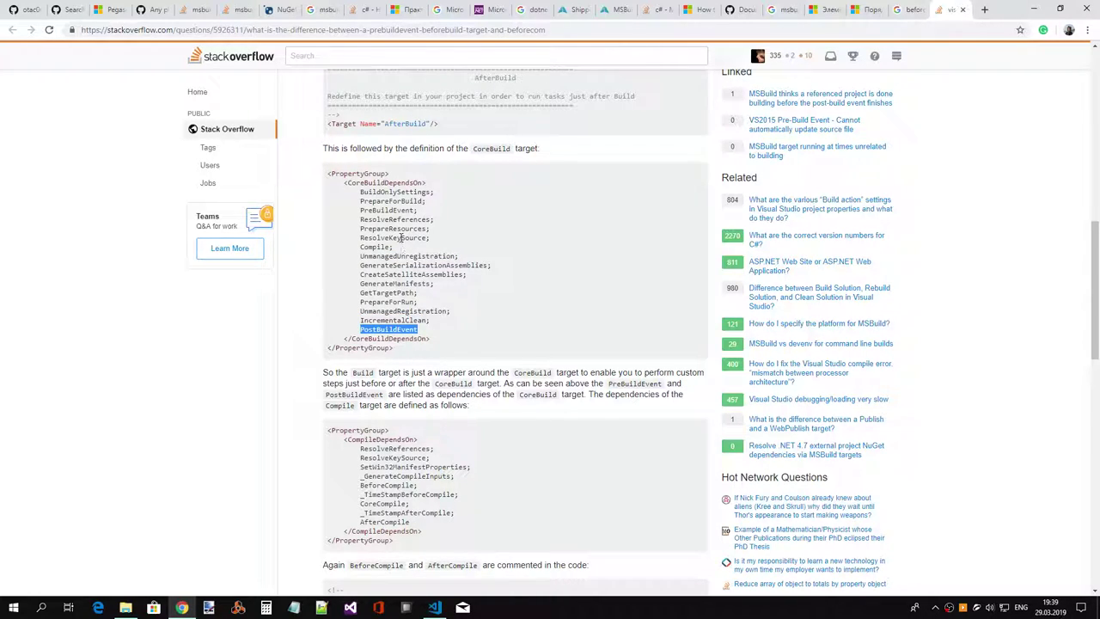
{"action": "double_click", "coordinate": [394, 210]}
{"action": "double_click", "coordinate": [392, 201]}
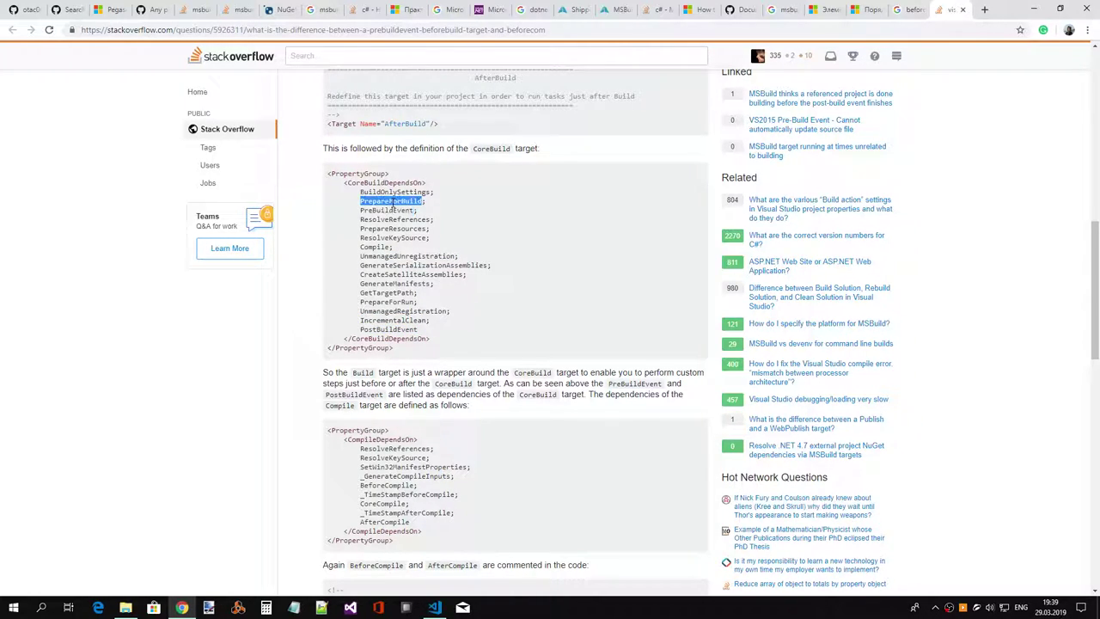
{"action": "double_click", "coordinate": [394, 191]}
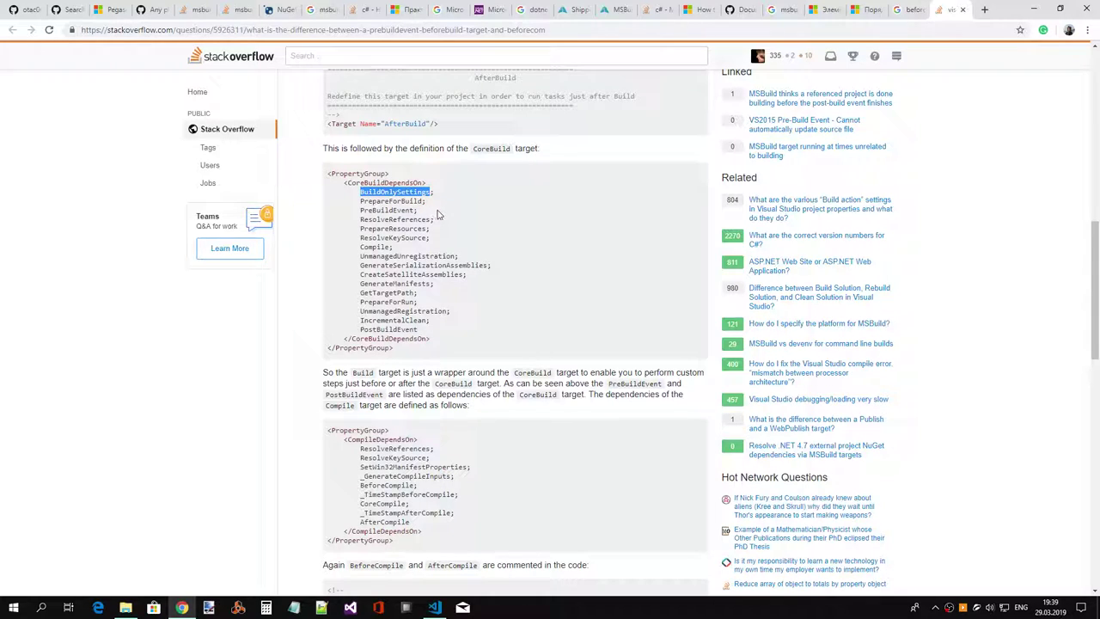
Set the Grammar target's AfterTargets to BuildOnlySettings, save, and run dotnet build
{"action": "key", "text": "ctrl+c"}
{"action": "key", "text": "alt+Tab"}
{"action": "key", "text": "ctrl+v"}
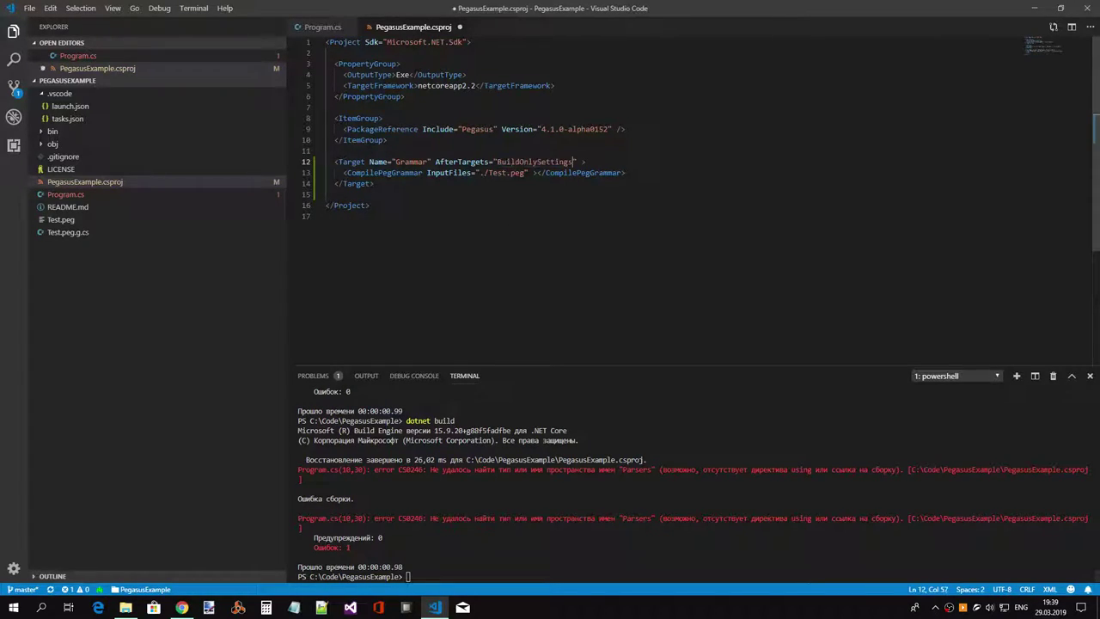
{"action": "key", "text": "ctrl+s"}
{"action": "left_click", "coordinate": [660, 495]}
{"action": "key", "text": "Up"}
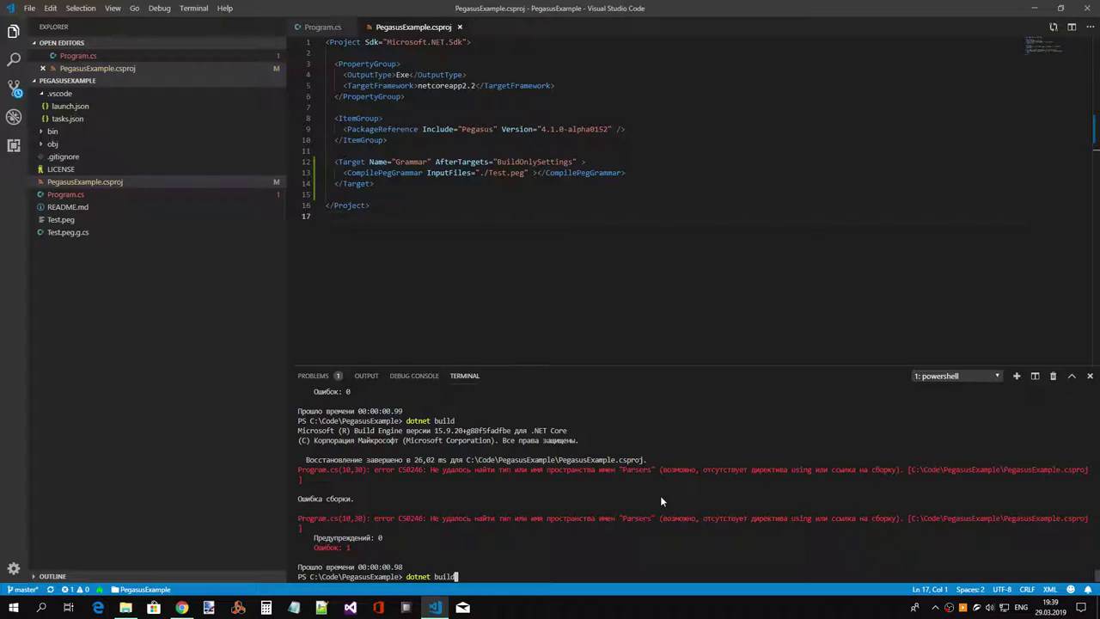
{"action": "key", "text": "Return"}
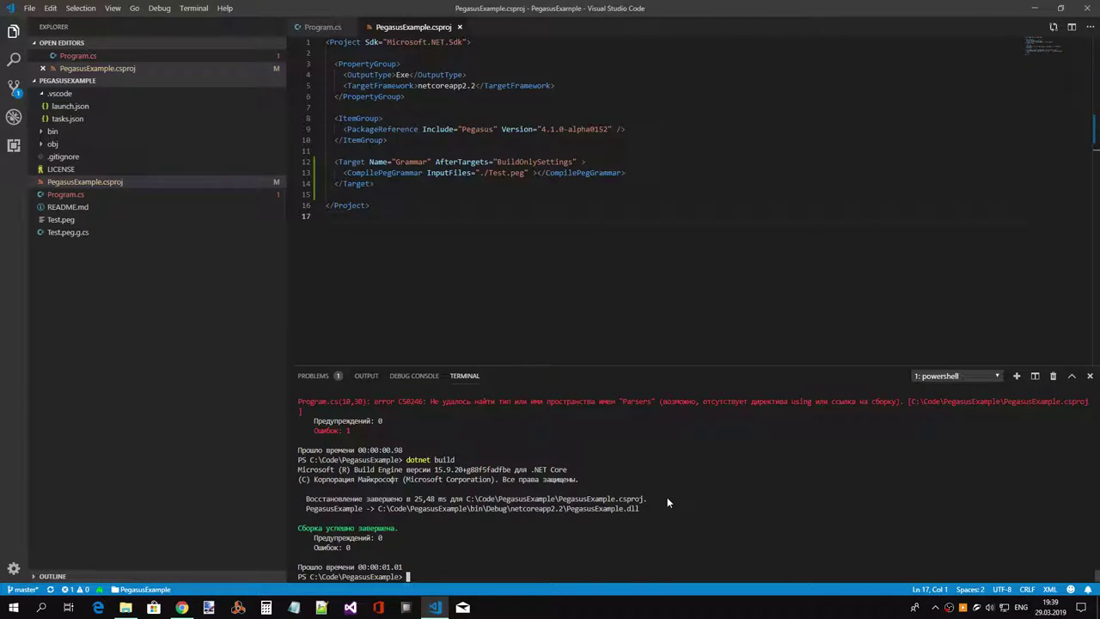
Delete the generated Test.peg.g.cs and rebuild, which still fails
{"action": "left_click", "coordinate": [117, 240]}
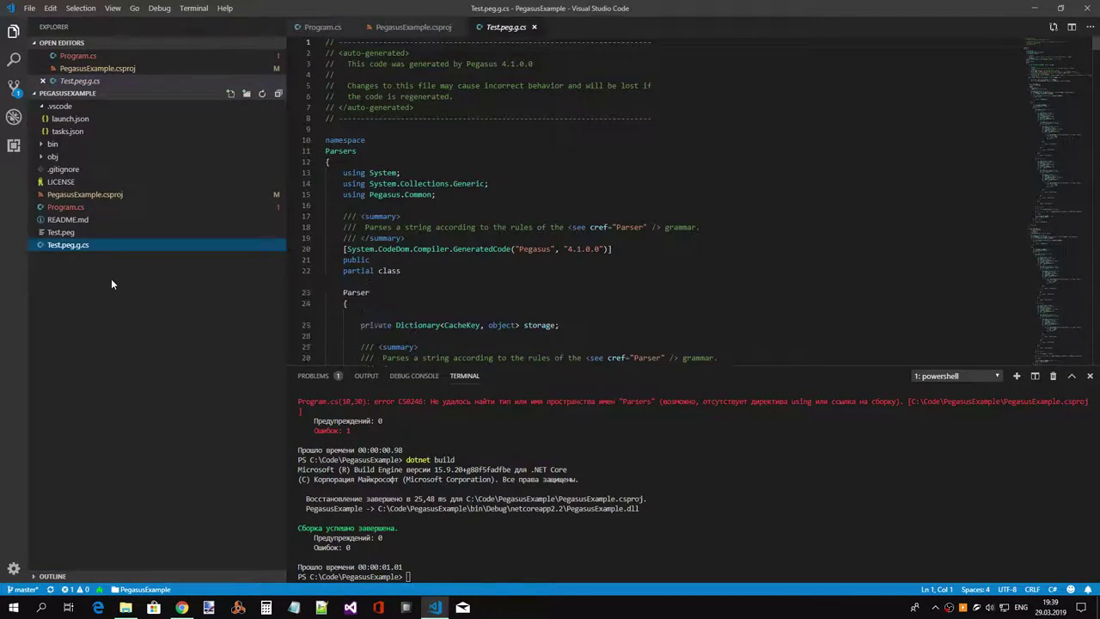
{"action": "key", "text": "Delete"}
{"action": "key", "text": "Return"}
{"action": "left_click", "coordinate": [532, 543]}
{"action": "key", "text": "Up"}
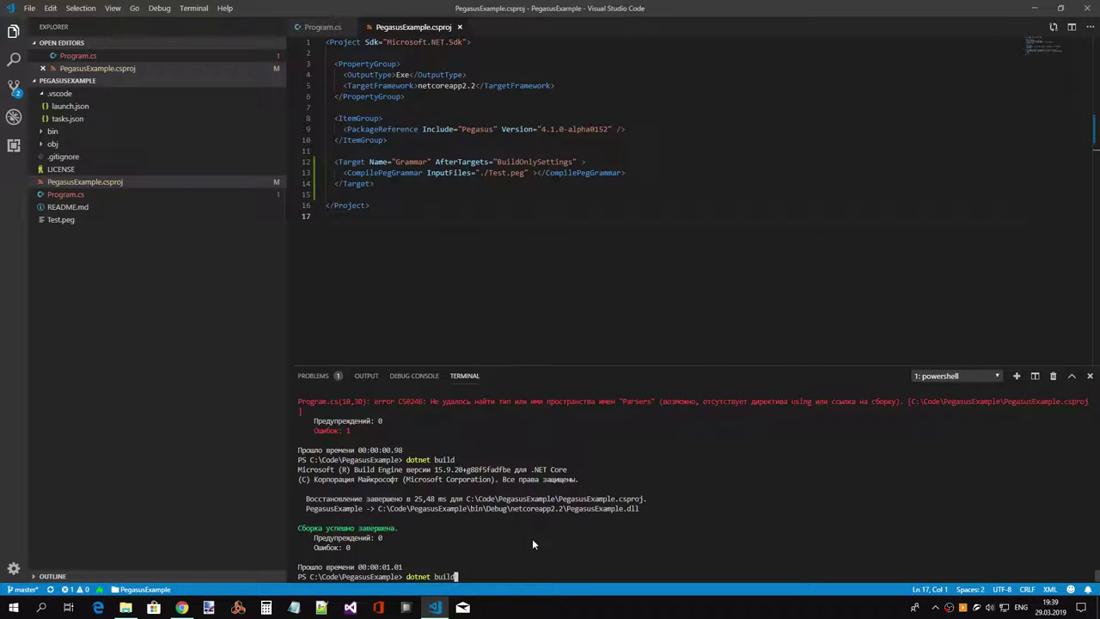
{"action": "key", "text": "Return"}
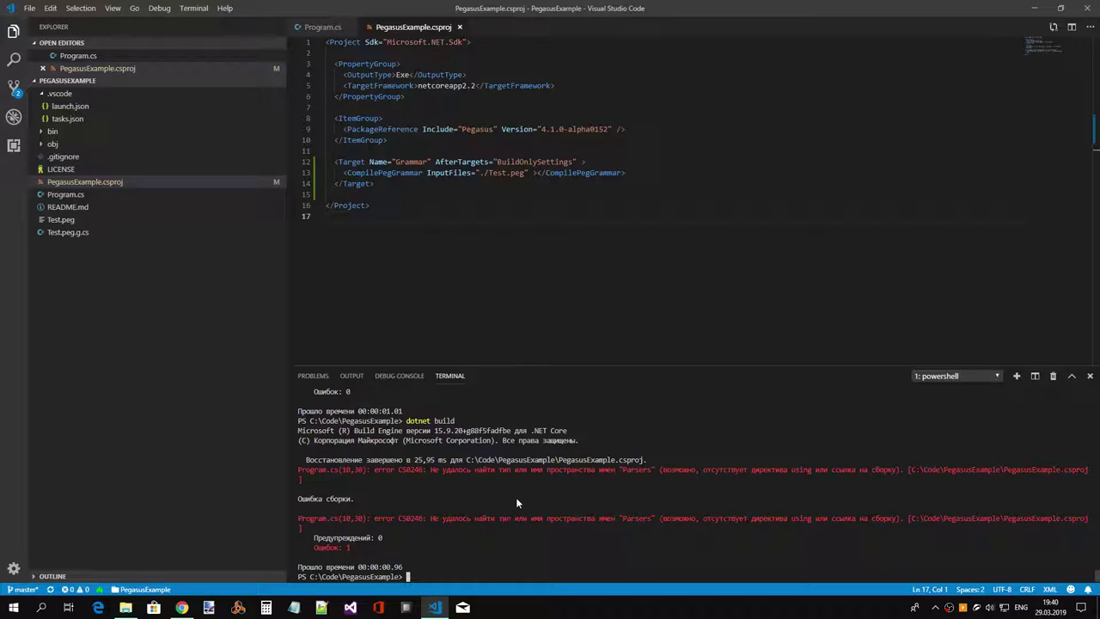
{"action": "key", "text": "alt+Tab"}
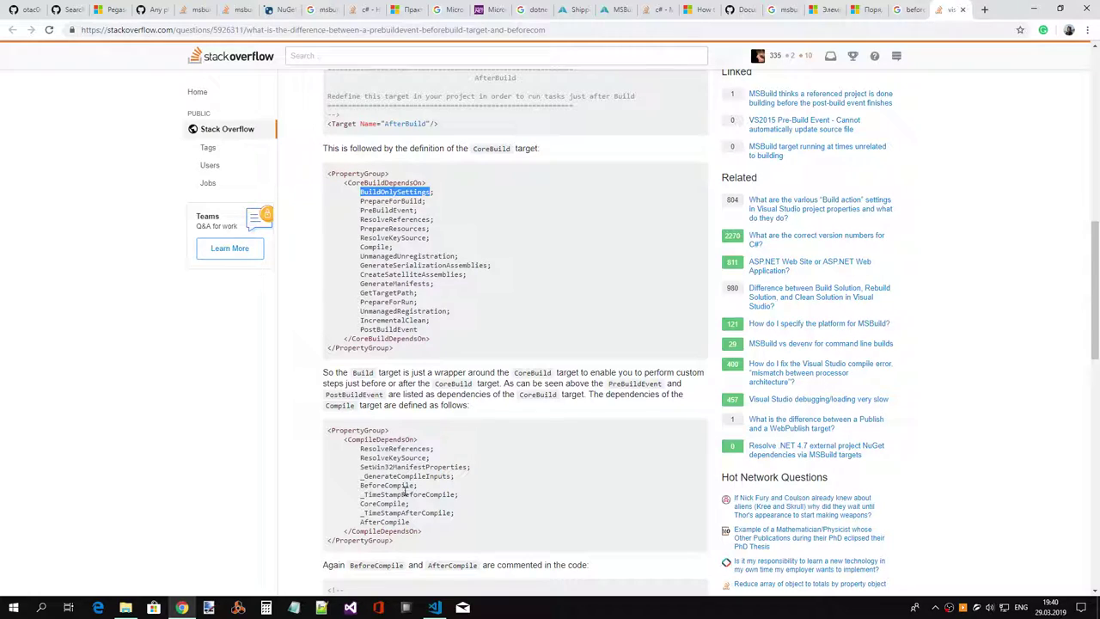
Set the Grammar target's AfterTargets value to ResolveReferences and save
{"action": "double_click", "coordinate": [404, 449]}
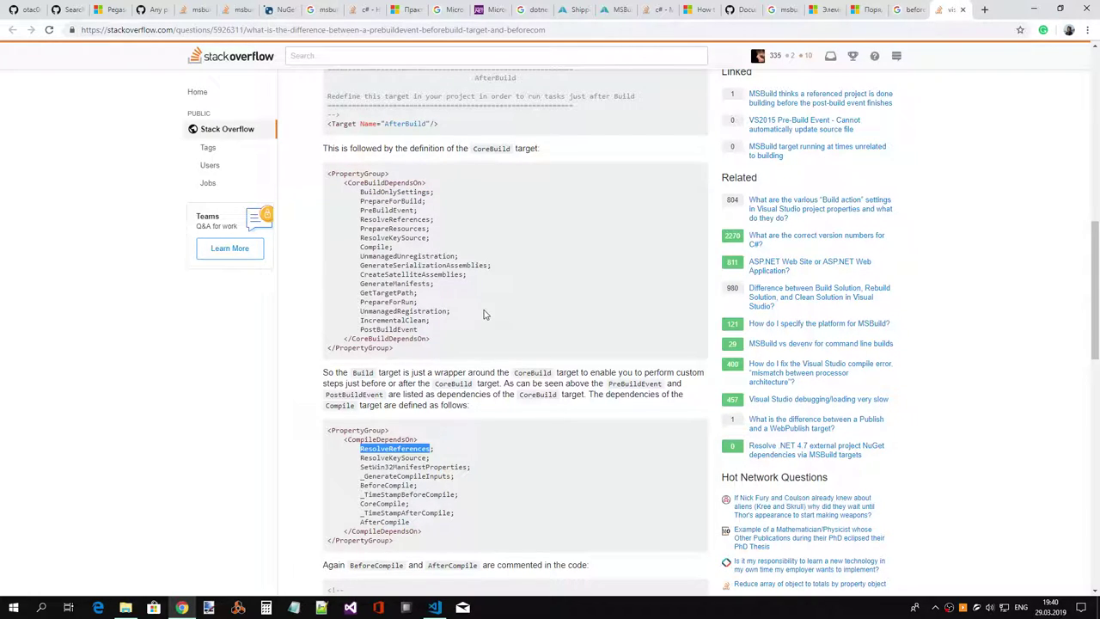
{"action": "key", "text": "alt+Tab"}
{"action": "left_click", "coordinate": [533, 162]}
{"action": "key", "text": "ctrl+v"}
{"action": "double_click", "coordinate": [556, 163]}
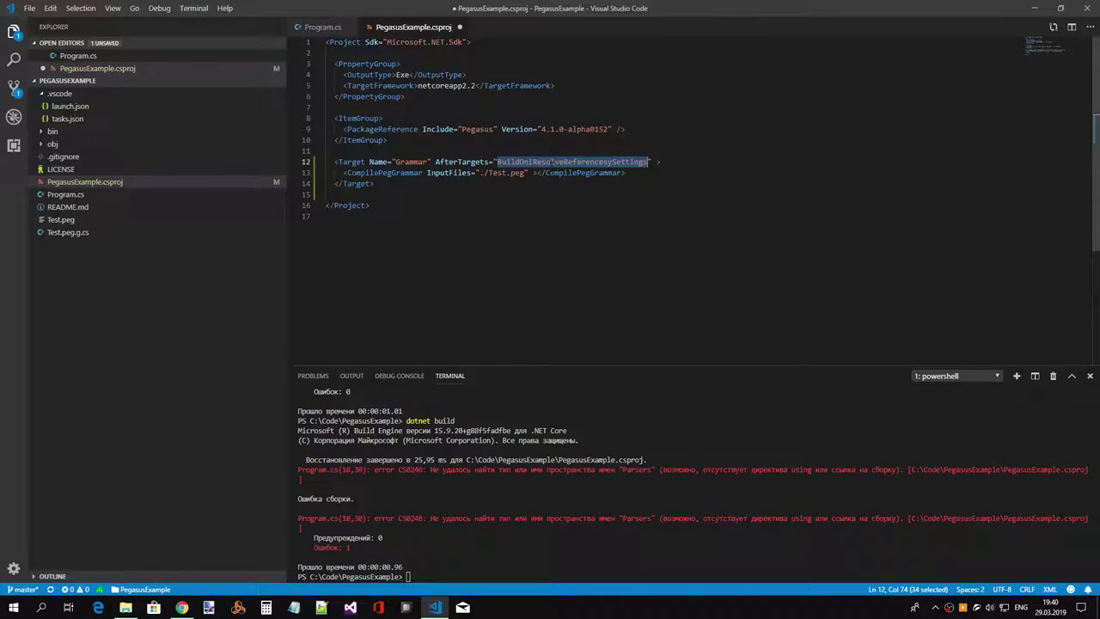
{"action": "key", "text": "ctrl+v"}
{"action": "key", "text": "ctrl+s"}
{"action": "left_click", "coordinate": [563, 275]}
{"action": "left_click", "coordinate": [574, 552]}
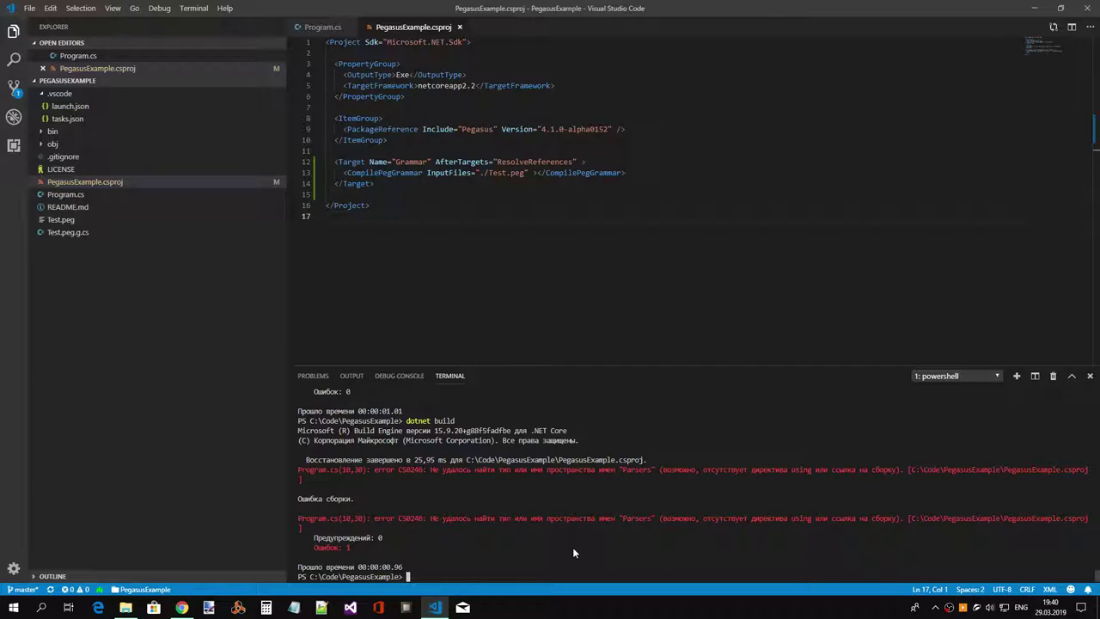
{"action": "key", "text": "Up"}
Change the attribute to BeforeTargets="ResolveReferences", save, and run dotnet build
{"action": "double_click", "coordinate": [461, 161]}
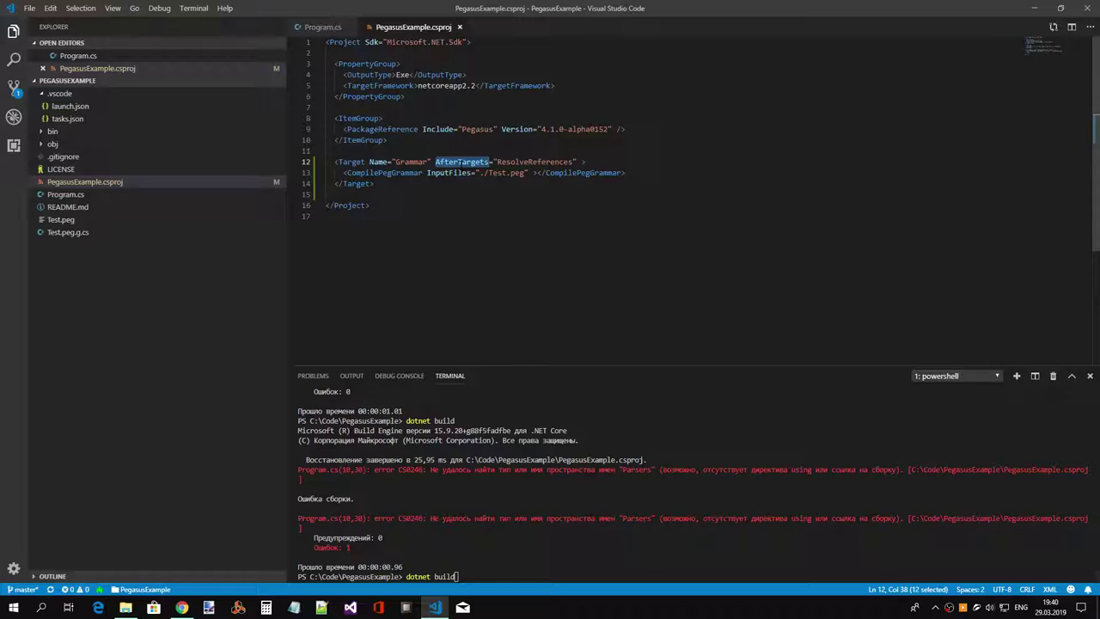
{"action": "type", "text": "Bef"}
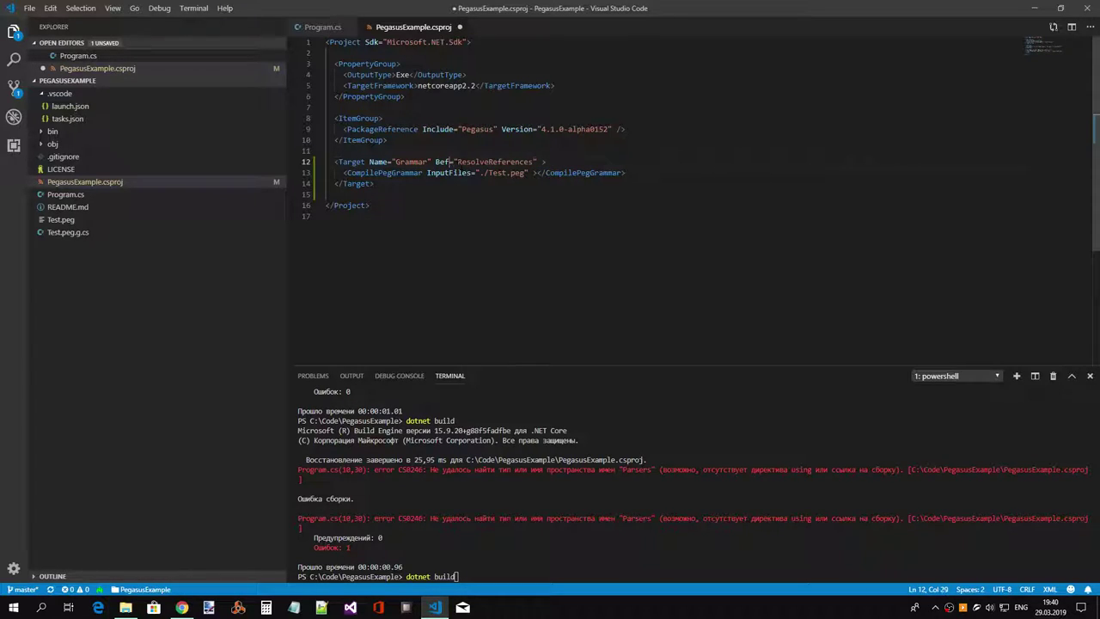
{"action": "type", "text": "ore"}
{"action": "key", "text": "ctrl+s"}
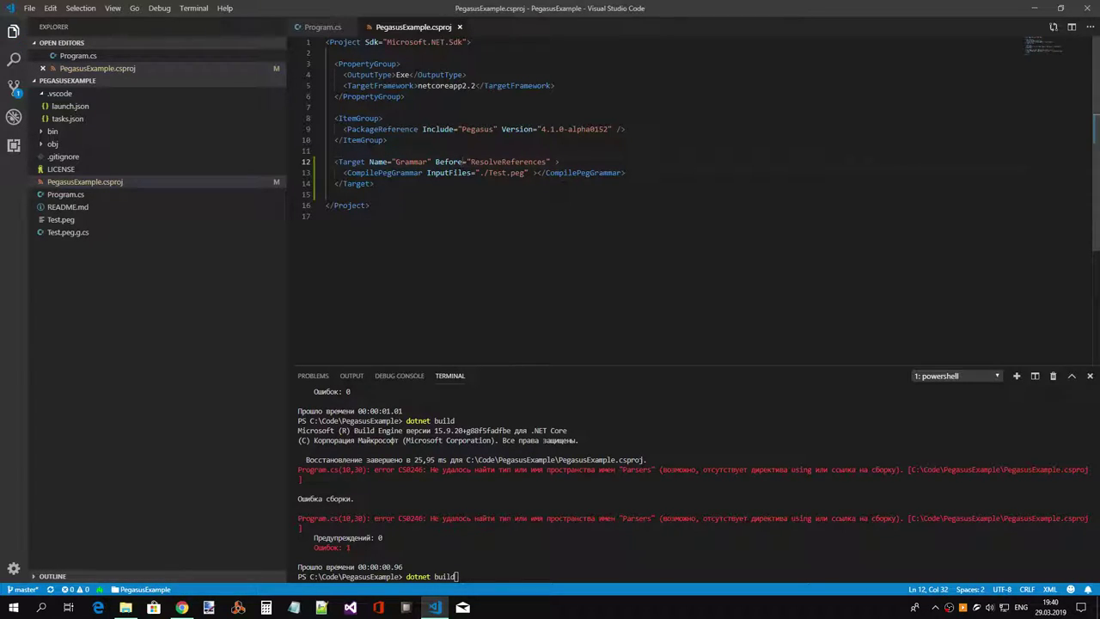
{"action": "type", "text": "Targets"}
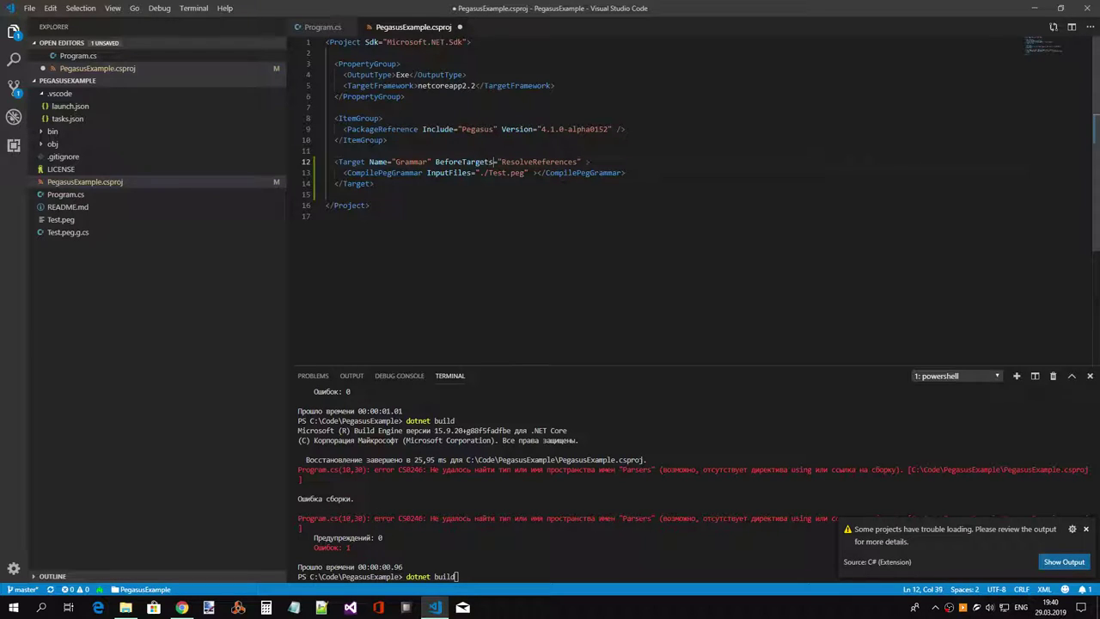
{"action": "key", "text": "ctrl+s"}
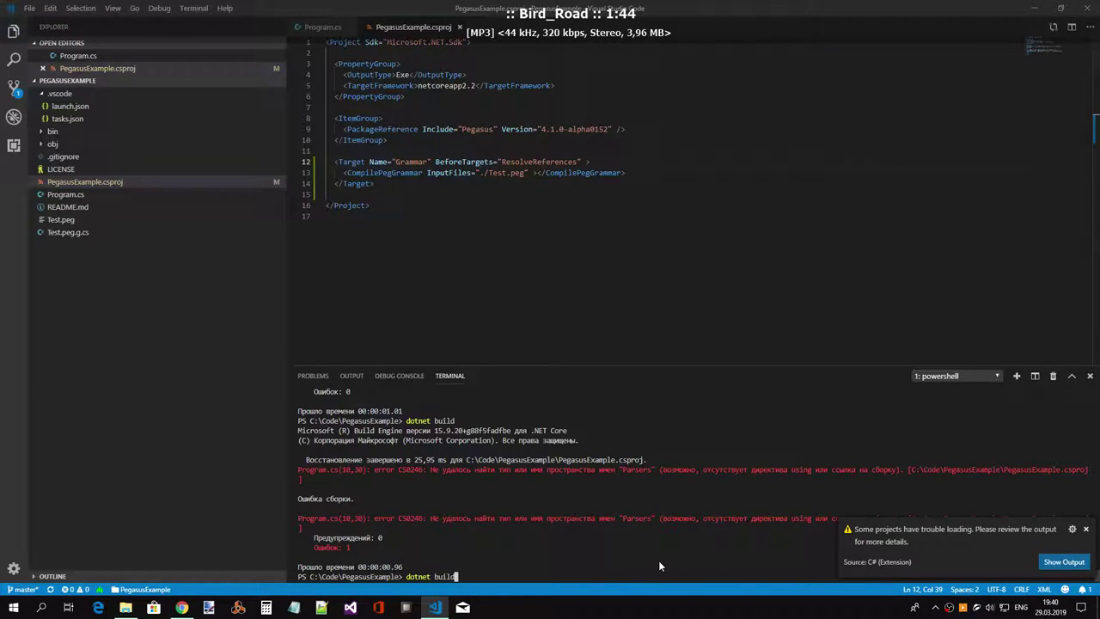
{"action": "key", "text": "Return"}
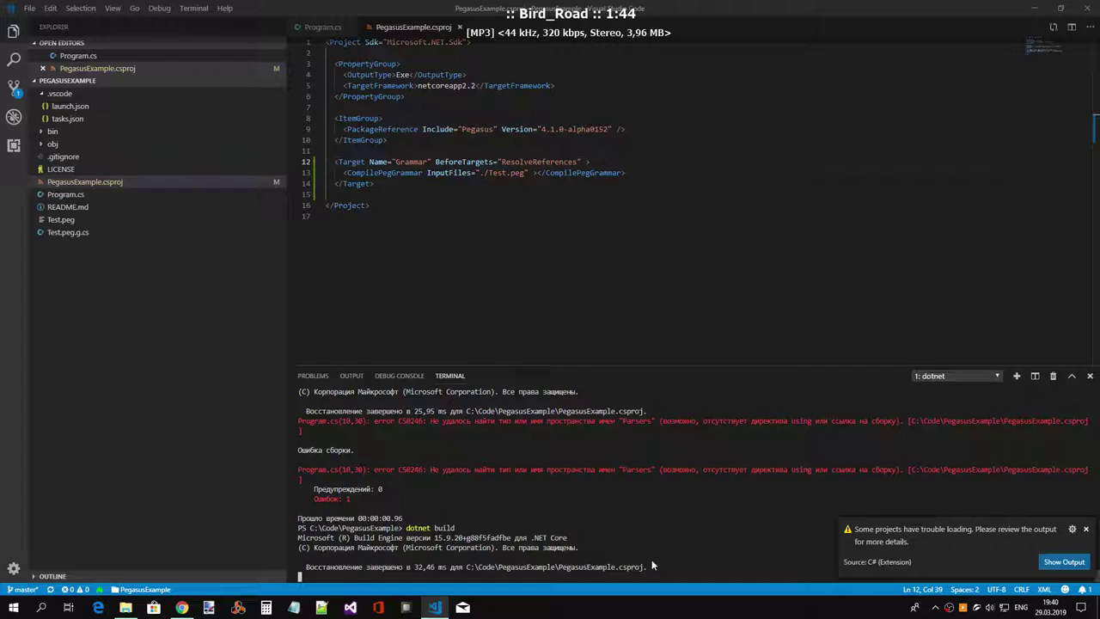
Delete the generated Test.peg.g.cs and rebuild, which fails again with CS0246
{"action": "left_click", "coordinate": [107, 233]}
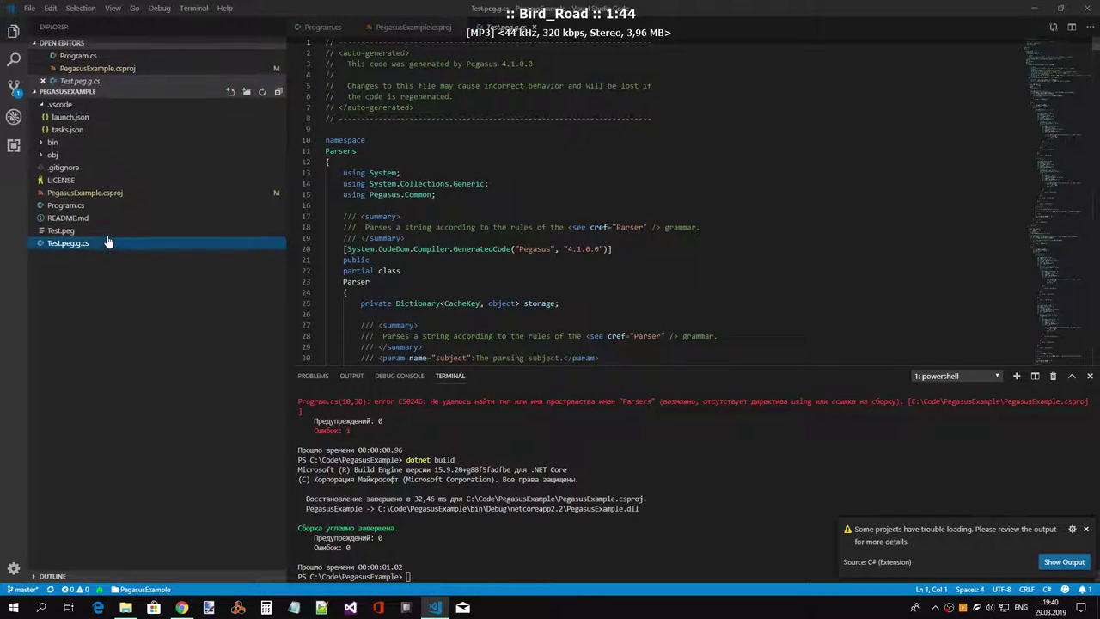
{"action": "key", "text": "Delete"}
{"action": "key", "text": "Return"}
{"action": "left_click", "coordinate": [586, 524]}
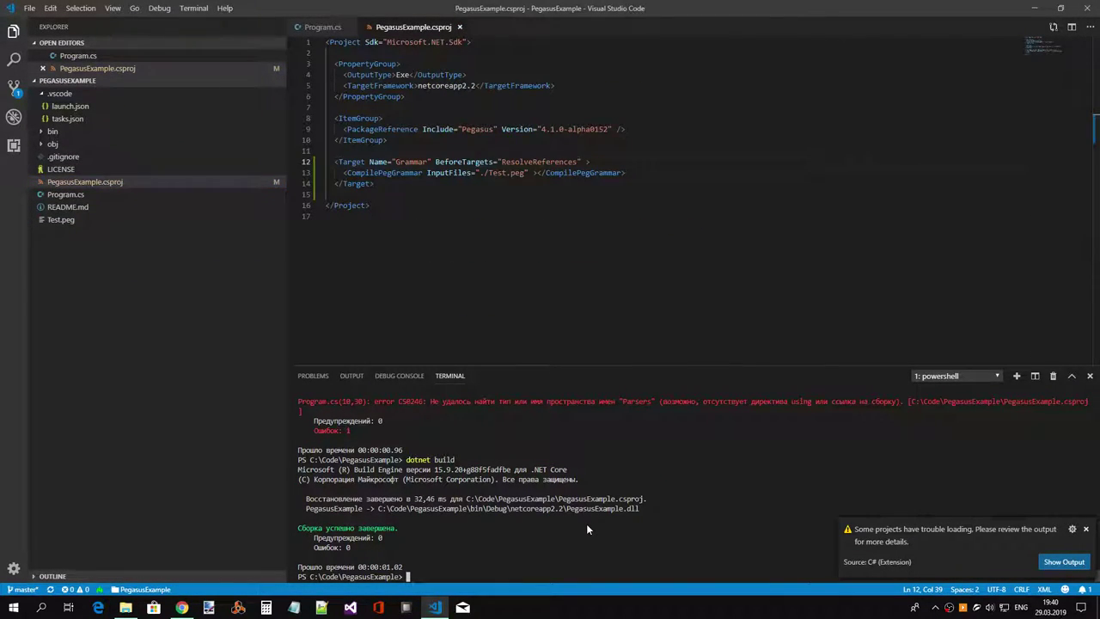
{"action": "key", "text": "Up"}
{"action": "key", "text": "Return"}
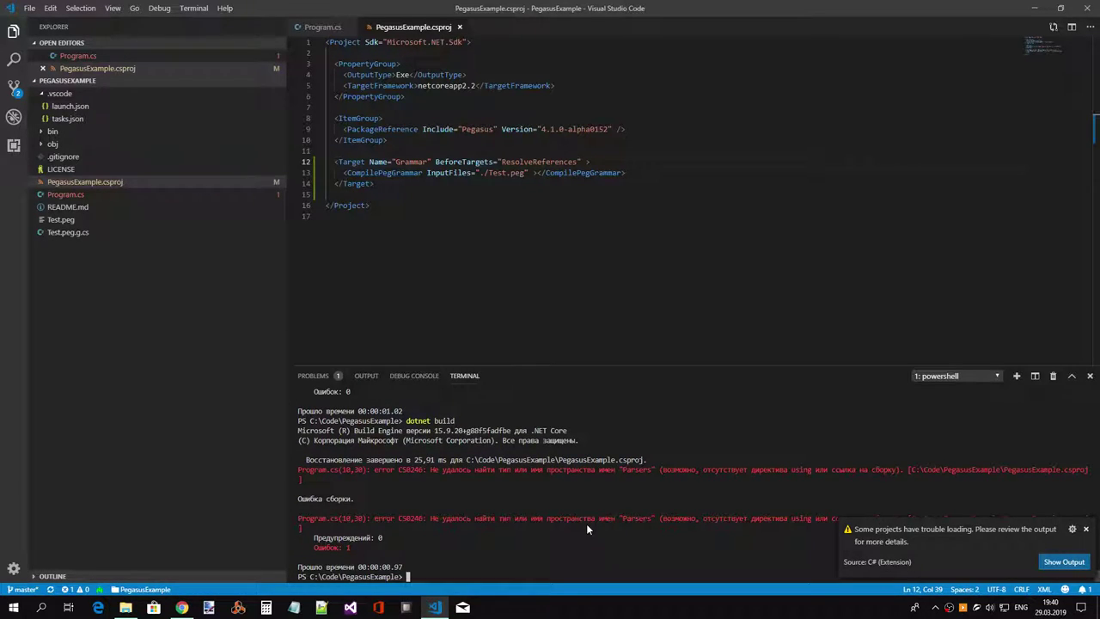
{"action": "key", "text": "alt+Tab"}
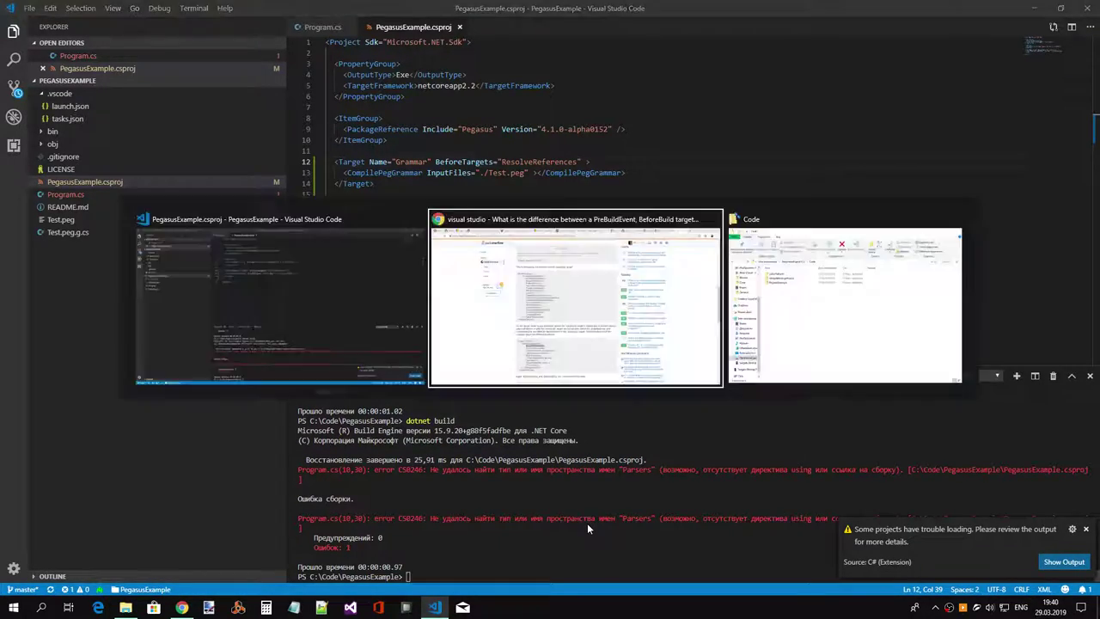
Set the Grammar target's BeforeTargets to BuildOnlySettings, save, and run dotnet build
{"action": "double_click", "coordinate": [411, 190]}
{"action": "key", "text": "ctrl+c"}
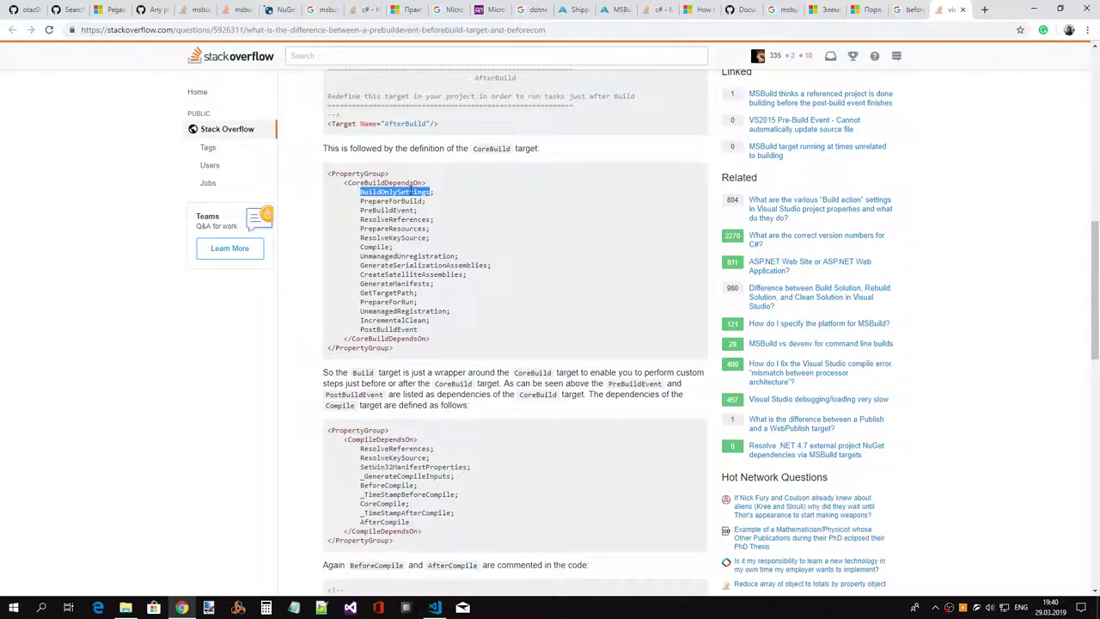
{"action": "key", "text": "alt+Tab"}
{"action": "double_click", "coordinate": [533, 161]}
{"action": "key", "text": "ctrl+v"}
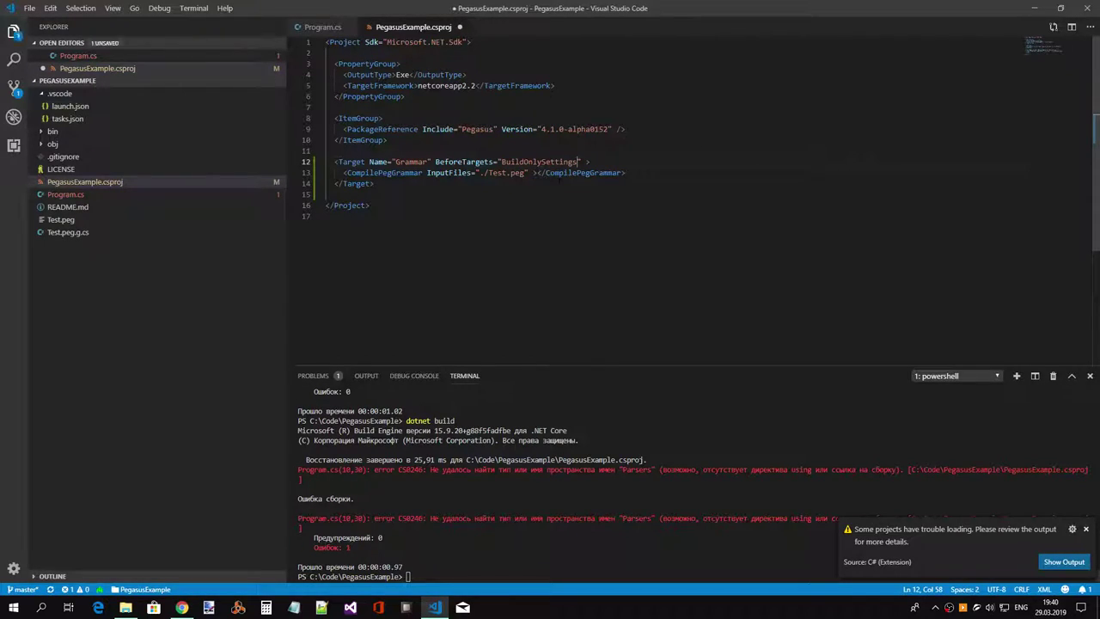
{"action": "left_click", "coordinate": [326, 215]}
{"action": "key", "text": "ctrl+s"}
{"action": "left_click", "coordinate": [573, 552]}
{"action": "key", "text": "Up"}
{"action": "key", "text": "Return"}
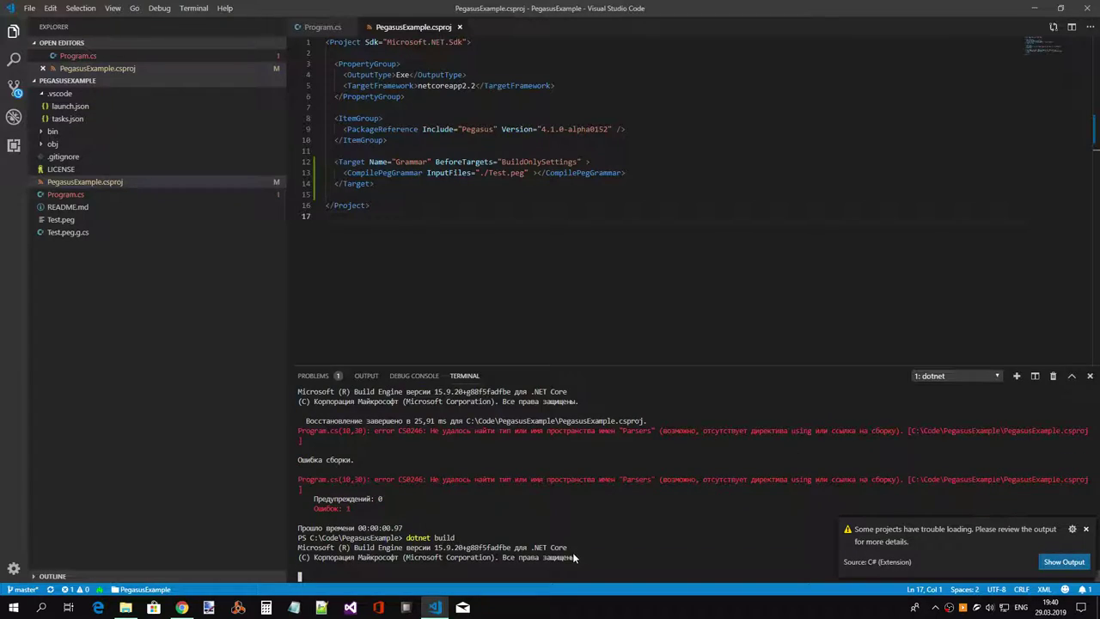
Delete the generated Test.peg.g.cs and rebuild, which now succeeds
{"action": "left_click", "coordinate": [73, 233]}
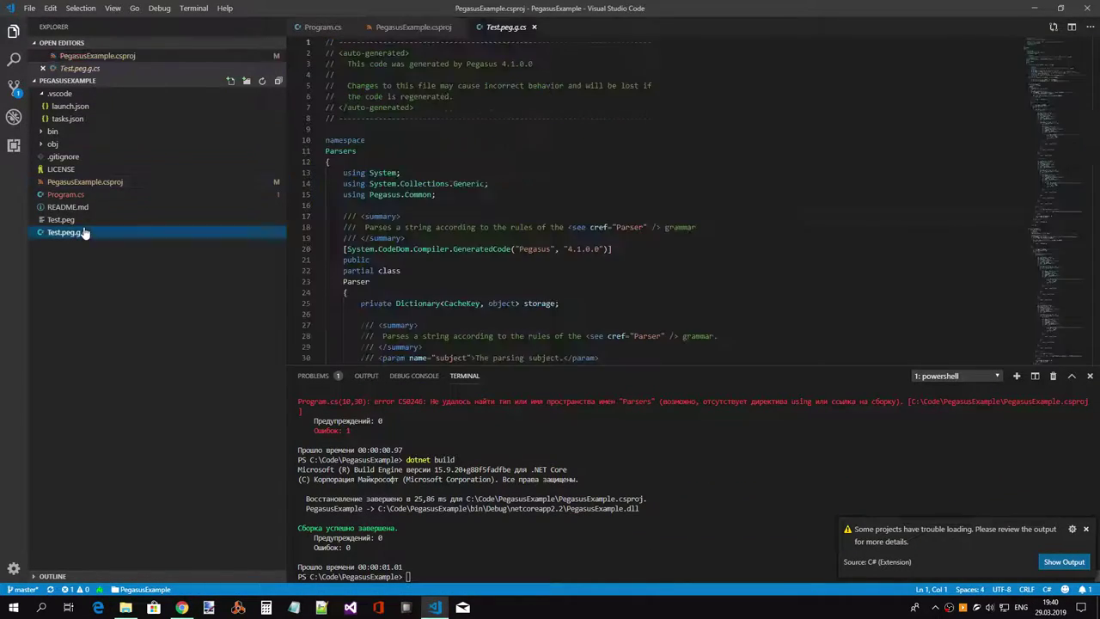
{"action": "key", "text": "Delete"}
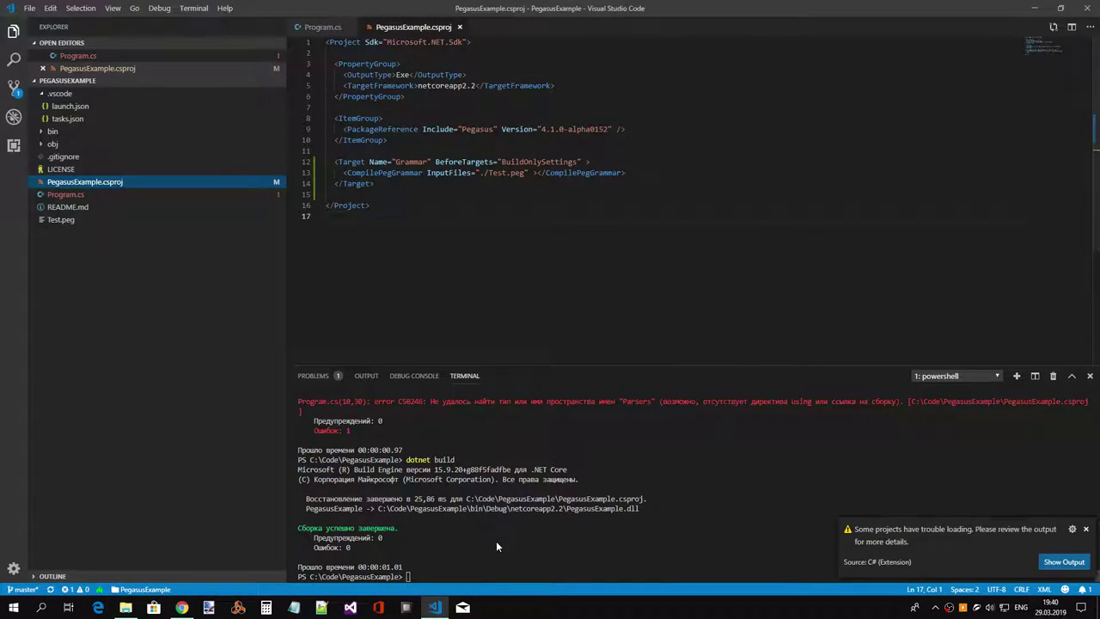
{"action": "left_click", "coordinate": [496, 541]}
{"action": "key", "text": "Up"}
{"action": "key", "text": "Return"}
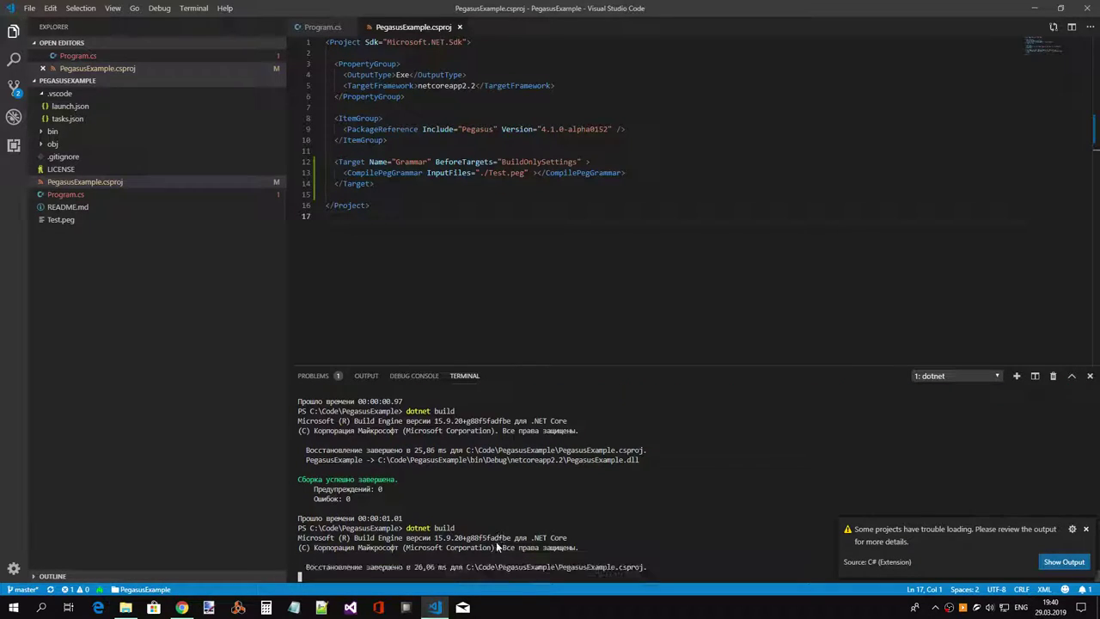
{"action": "key", "text": "alt+Tab"}
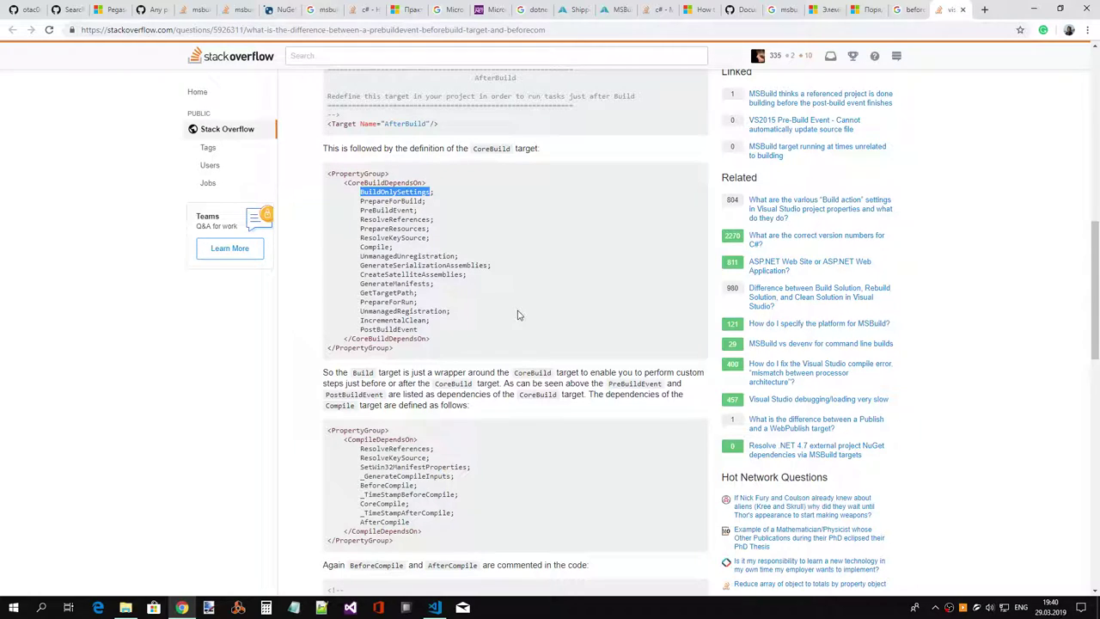
{"action": "scroll", "coordinate": [518, 314], "scroll_direction": "down", "scroll_amount": 4}
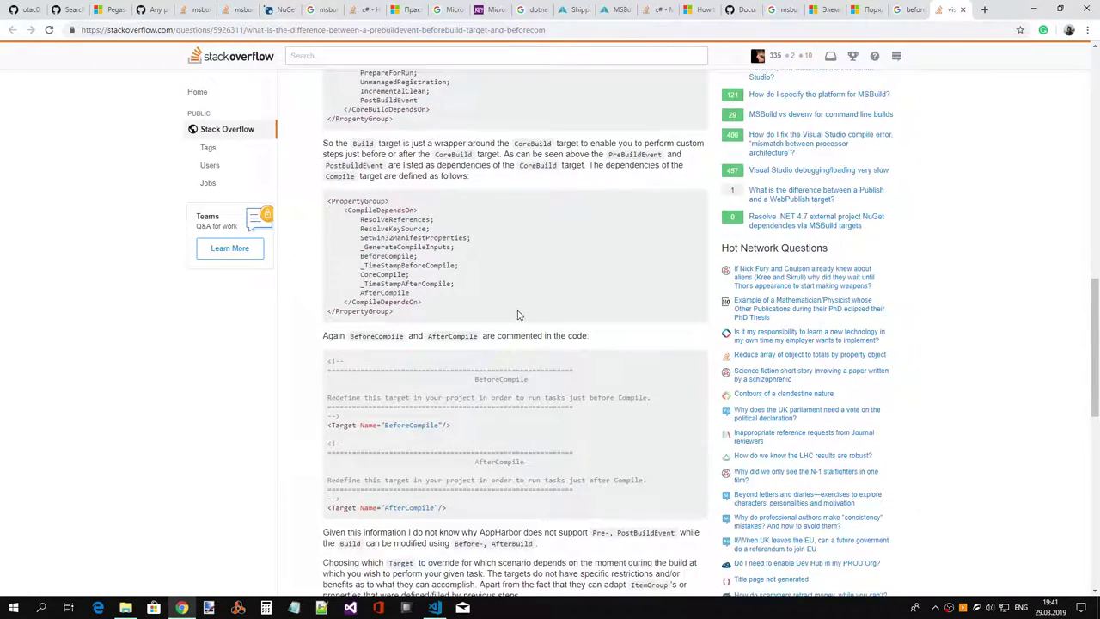
{"action": "scroll", "coordinate": [517, 315], "scroll_direction": "down", "scroll_amount": 1}
{"action": "scroll", "coordinate": [518, 315], "scroll_direction": "down", "scroll_amount": 1}
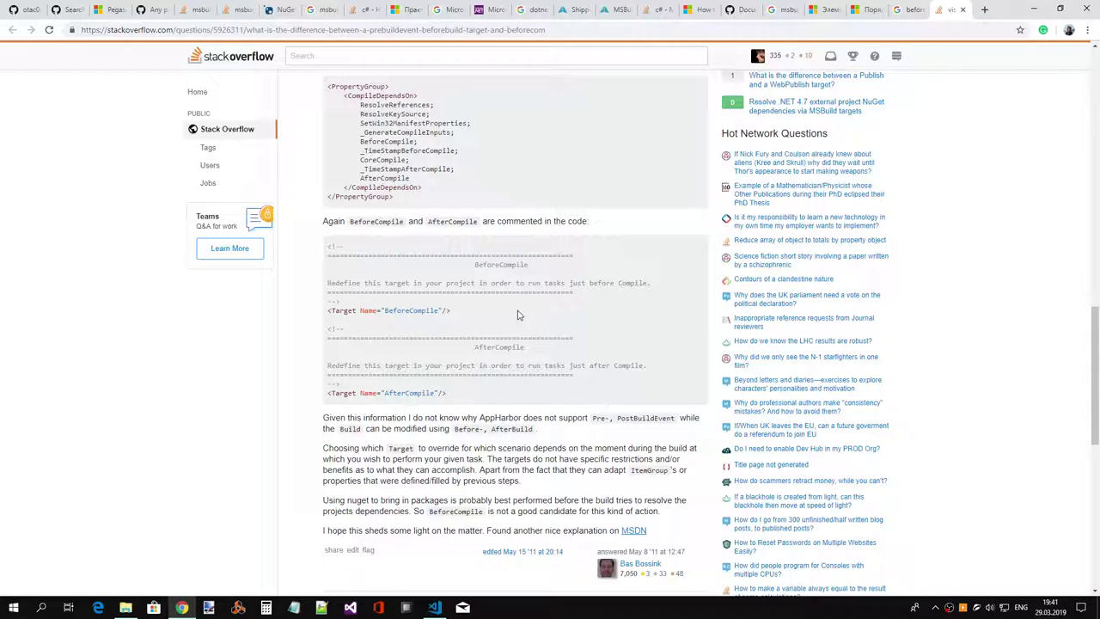
{"action": "scroll", "coordinate": [518, 316], "scroll_direction": "up", "scroll_amount": 4}
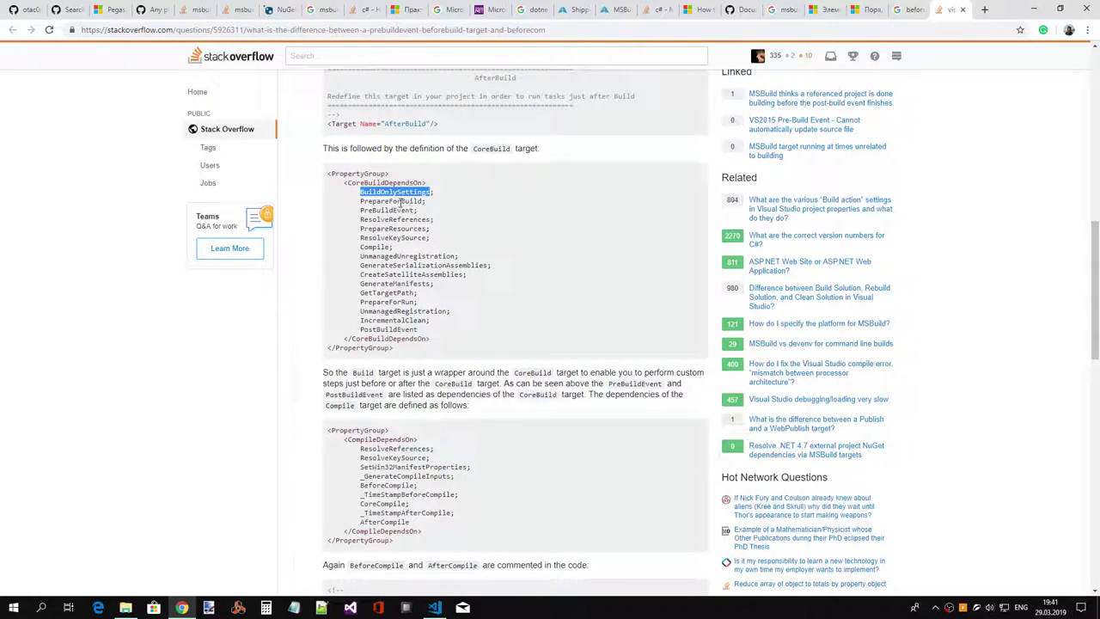
{"action": "left_click", "coordinate": [396, 206]}
Set the Grammar target's BeforeTargets to PreBuildEvent and save the project file
{"action": "double_click", "coordinate": [397, 210]}
{"action": "key", "text": "ctrl+c"}
{"action": "key", "text": "alt+Tab"}
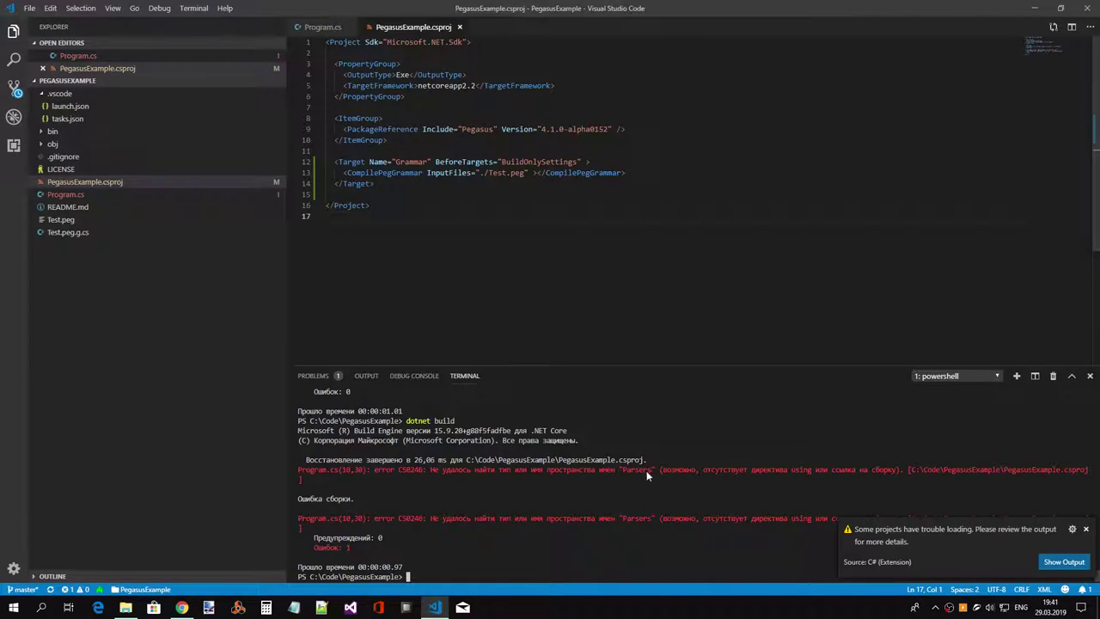
{"action": "key", "text": "Up"}
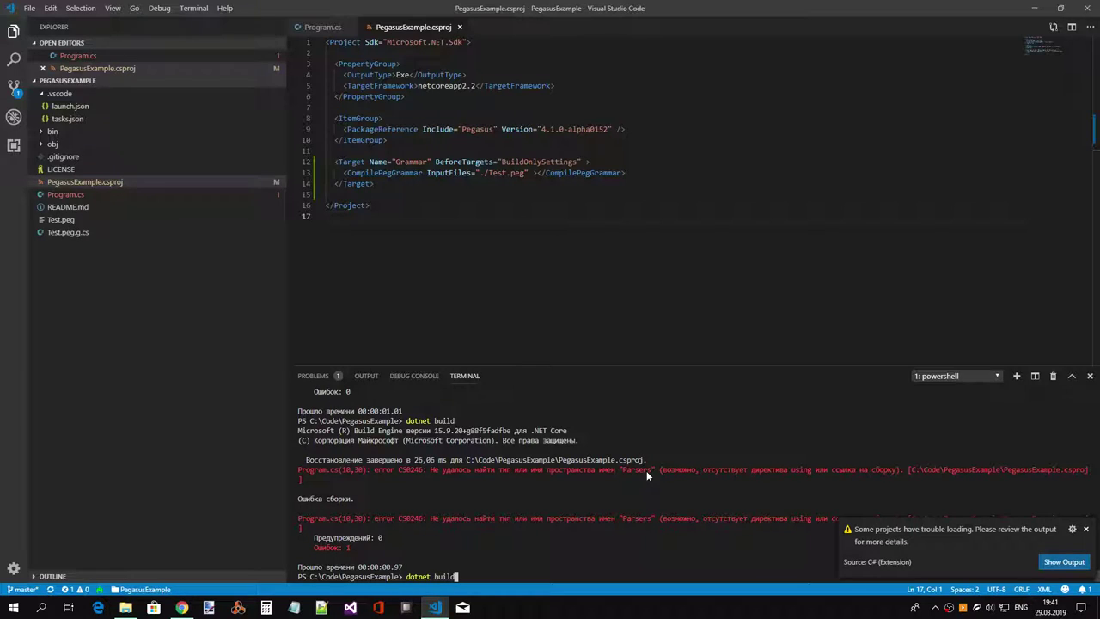
{"action": "double_click", "coordinate": [539, 162]}
{"action": "key", "text": "ctrl+v"}
{"action": "key", "text": "ctrl+s"}
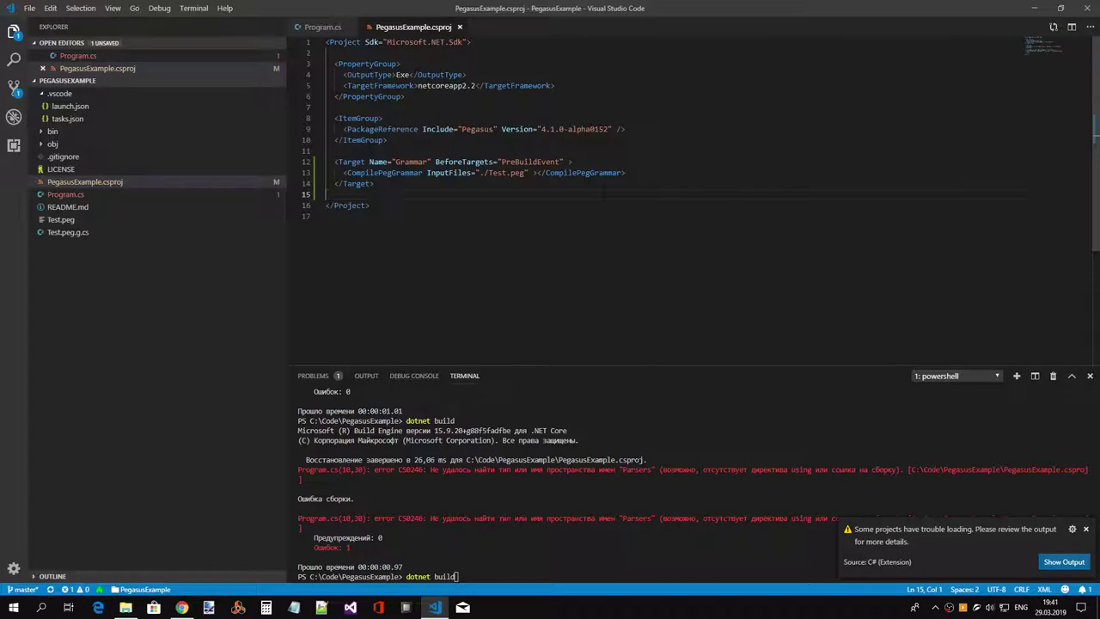
{"action": "key", "text": "ctrl+End"}
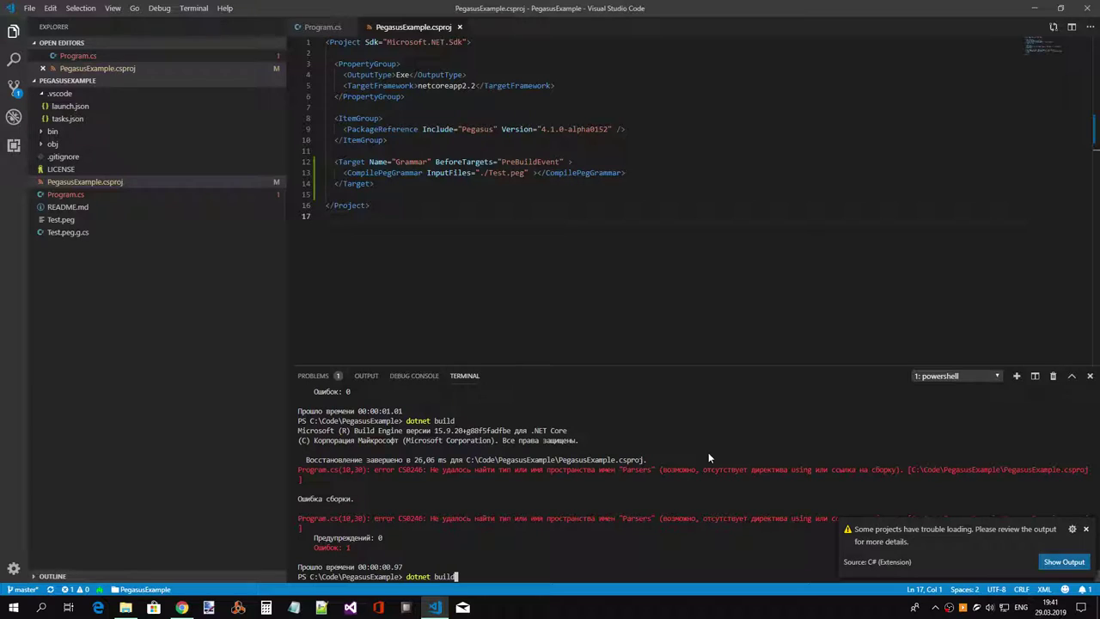
Delete Test.peg.g.cs and rebuild, which fails with CS0246; read on to BeforeCompile/AfterCompile
{"action": "left_click", "coordinate": [115, 249]}
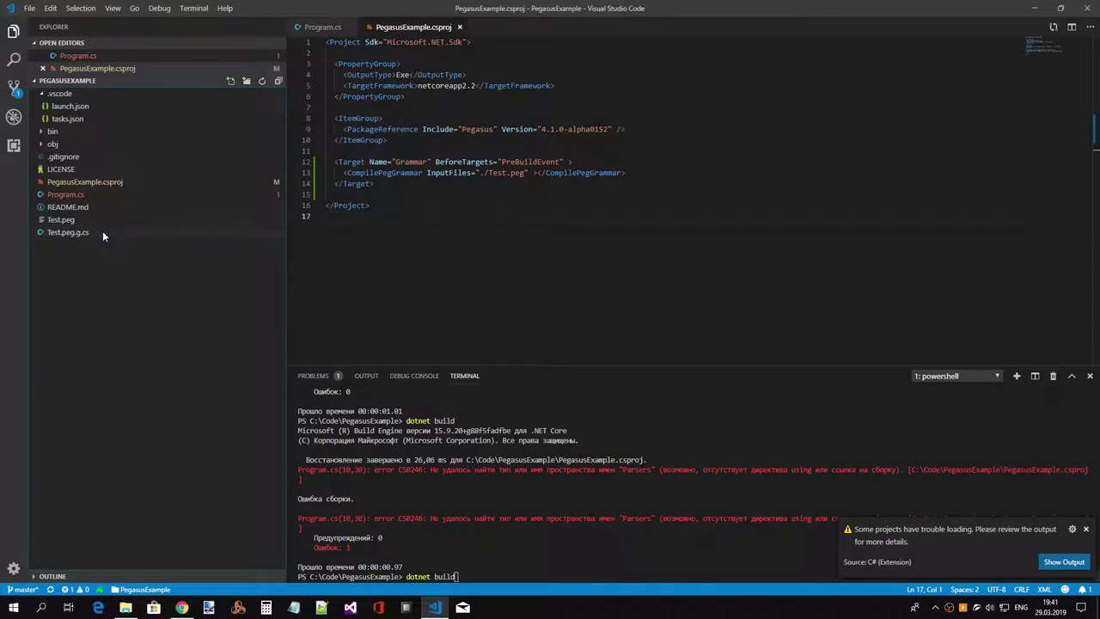
{"action": "left_click", "coordinate": [103, 232]}
{"action": "key", "text": "Delete"}
{"action": "left_click", "coordinate": [569, 314]}
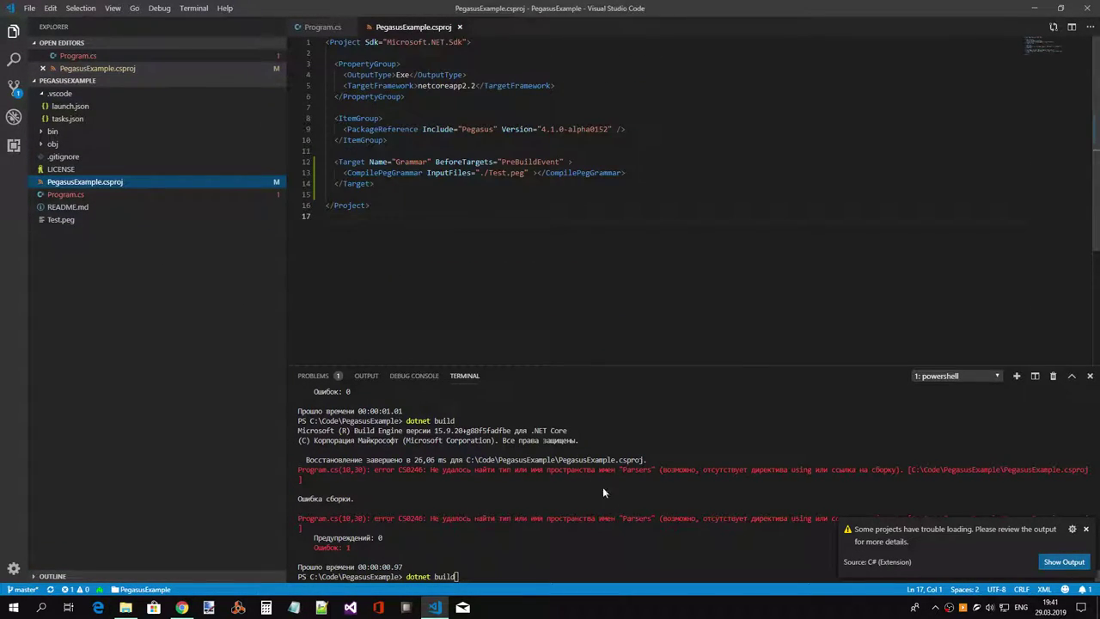
{"action": "left_click", "coordinate": [636, 553]}
{"action": "key", "text": "Return"}
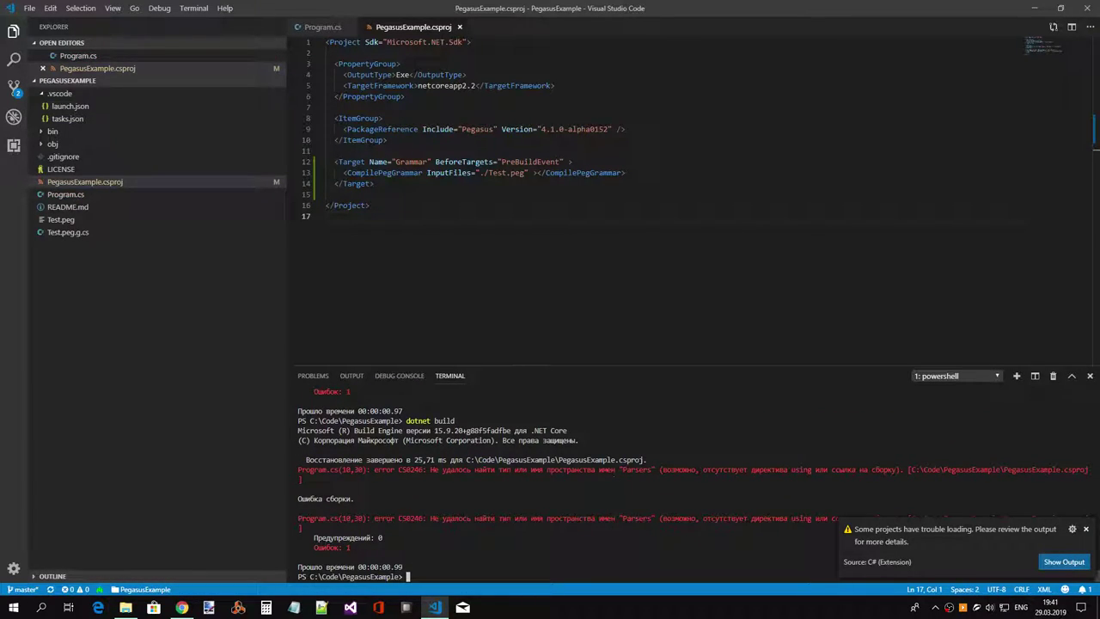
{"action": "key", "text": "alt+Tab"}
{"action": "scroll", "coordinate": [544, 167], "scroll_direction": "down", "scroll_amount": 2}
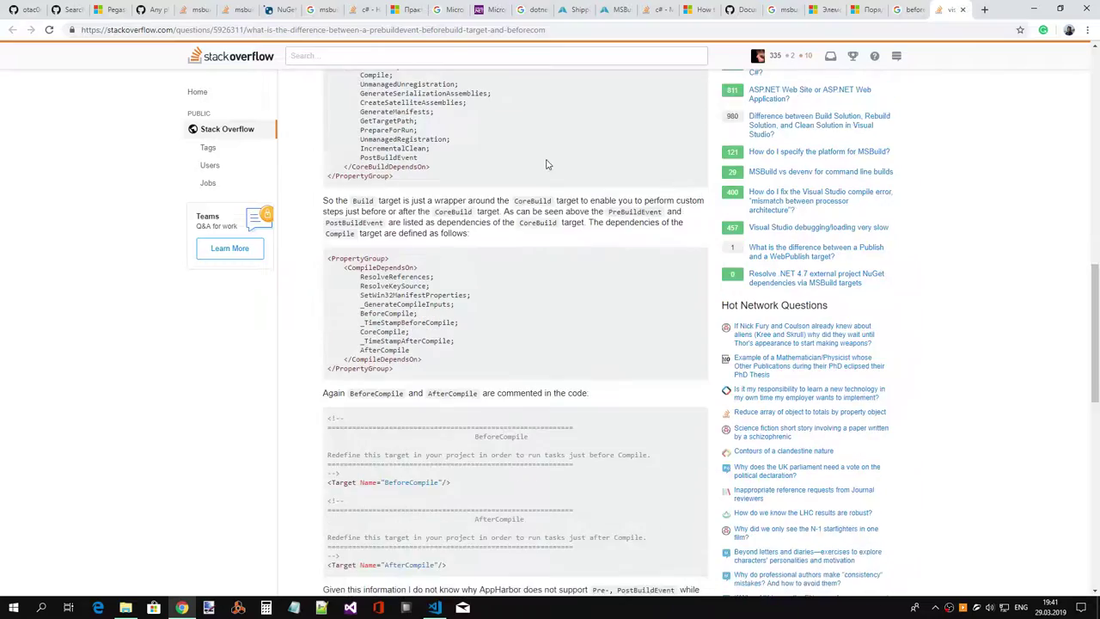
{"action": "scroll", "coordinate": [544, 163], "scroll_direction": "down", "scroll_amount": 3}
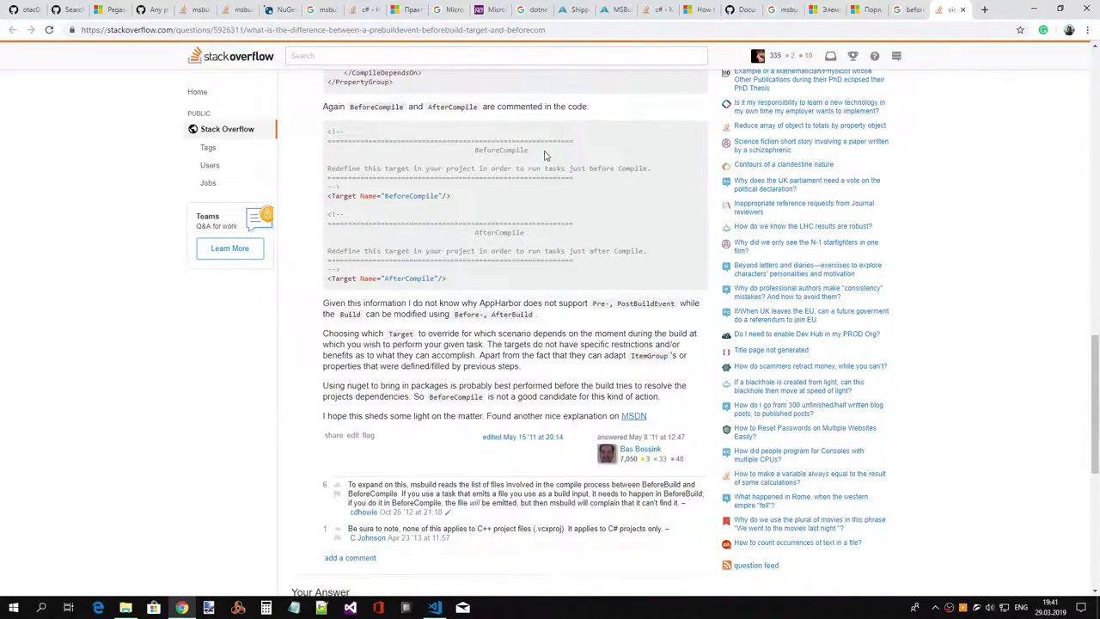
Reread the Stack Overflow question and answer, then open the Microsoft Docs target build order article
{"action": "scroll", "coordinate": [546, 153], "scroll_direction": "up", "scroll_amount": 3}
{"action": "scroll", "coordinate": [550, 151], "scroll_direction": "up", "scroll_amount": 5}
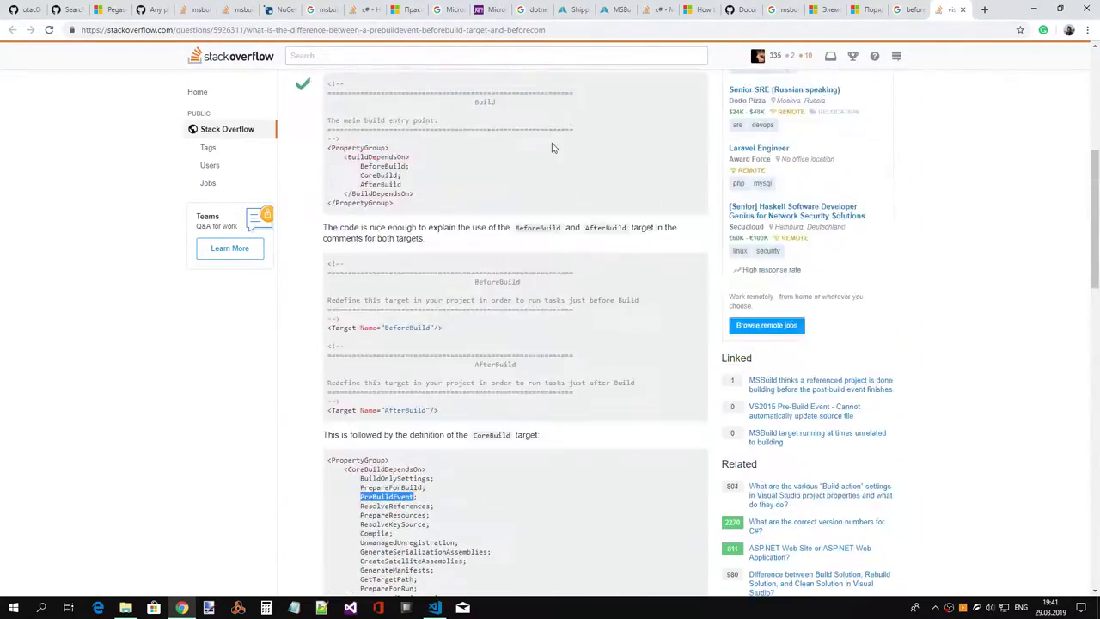
{"action": "scroll", "coordinate": [551, 148], "scroll_direction": "up", "scroll_amount": 3}
{"action": "scroll", "coordinate": [551, 148], "scroll_direction": "up", "scroll_amount": 1}
{"action": "scroll", "coordinate": [584, 221], "scroll_direction": "down", "scroll_amount": 1}
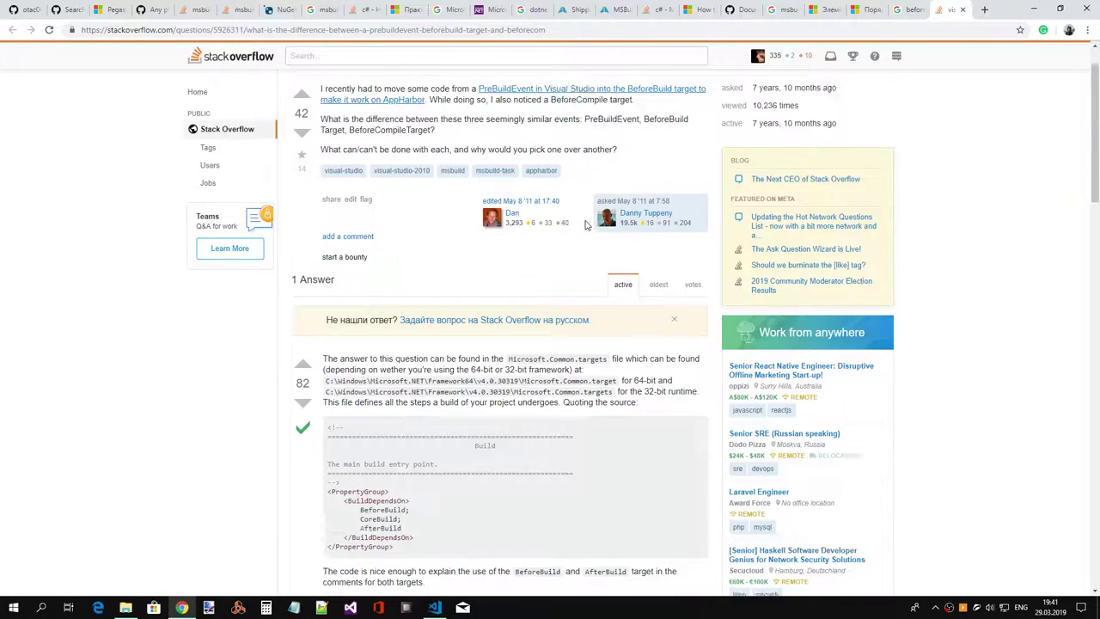
{"action": "scroll", "coordinate": [584, 225], "scroll_direction": "down", "scroll_amount": 1}
{"action": "scroll", "coordinate": [585, 225], "scroll_direction": "down", "scroll_amount": 1}
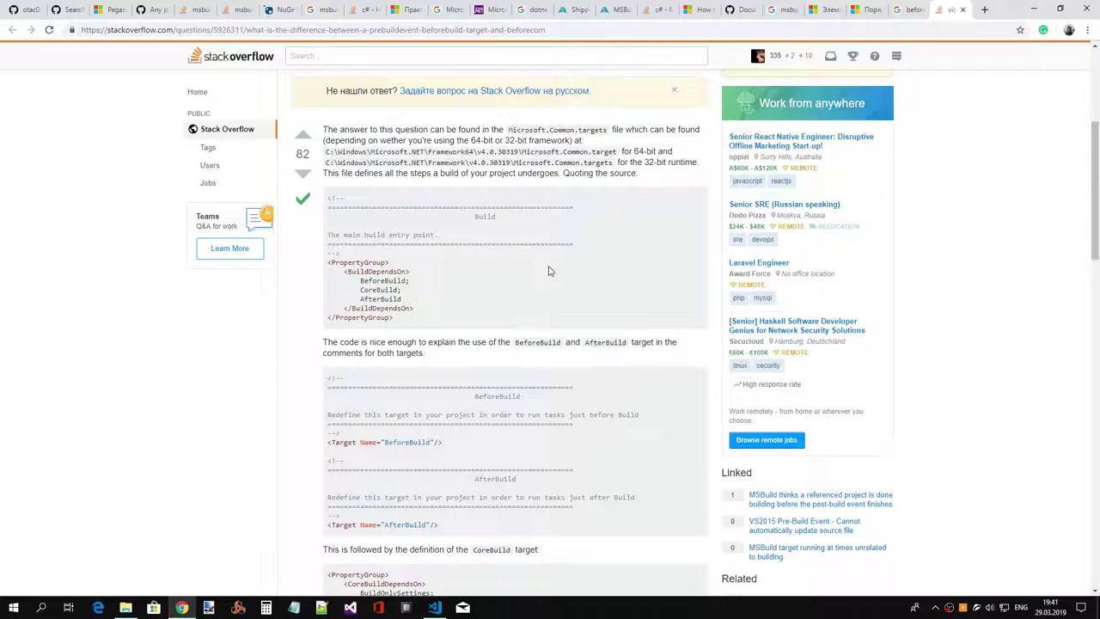
{"action": "left_click", "coordinate": [863, 9]}
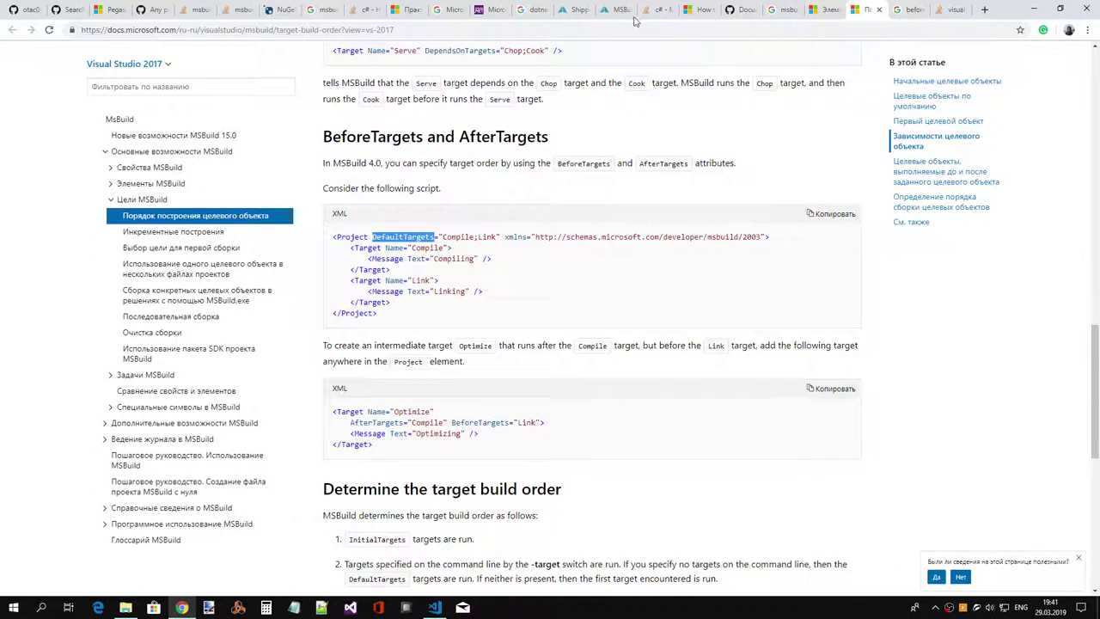
Open Pegasus issue #99 on .NET Core NuGet support and read the BeforeTargets="BeforeBuild" workaround replies
{"action": "left_click", "coordinate": [287, 14]}
{"action": "left_click", "coordinate": [151, 10]}
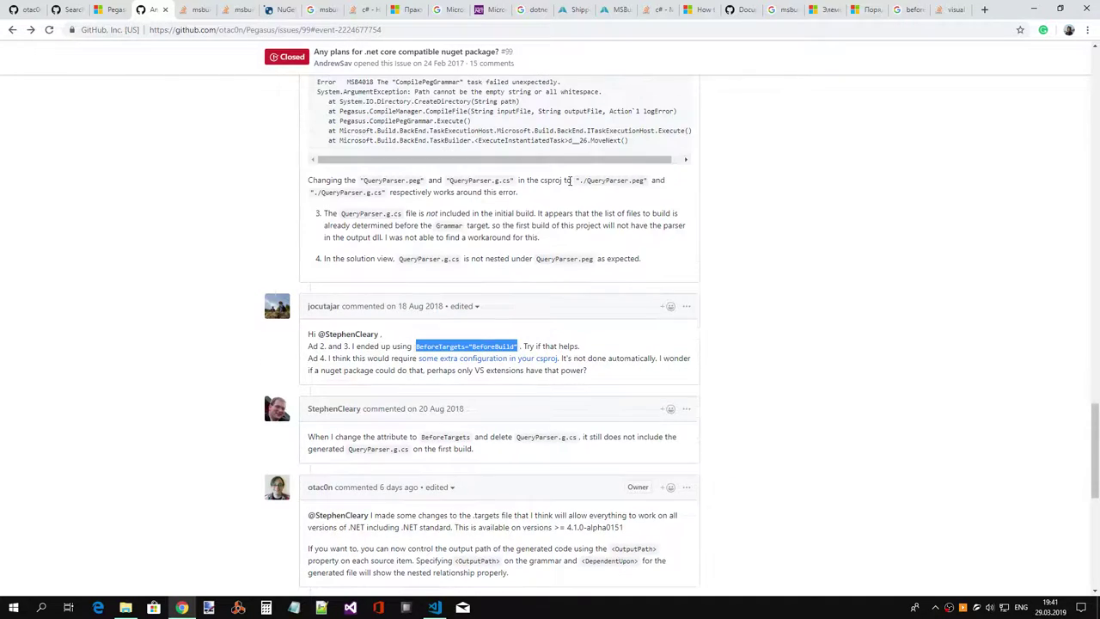
{"action": "scroll", "coordinate": [571, 179], "scroll_direction": "up", "scroll_amount": 2}
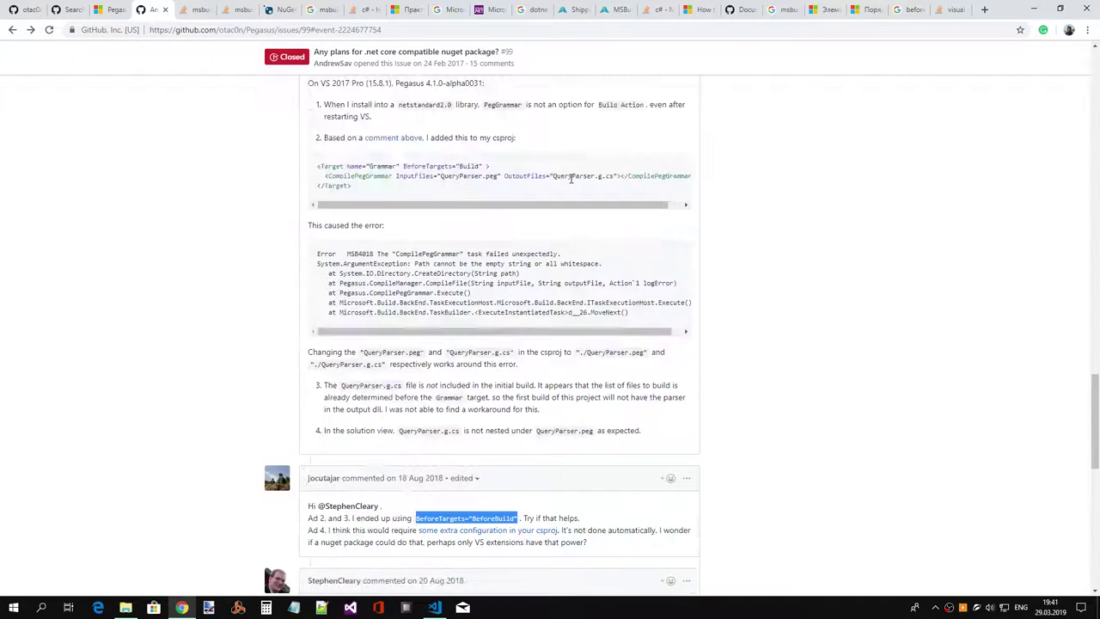
{"action": "scroll", "coordinate": [573, 183], "scroll_direction": "up", "scroll_amount": 1}
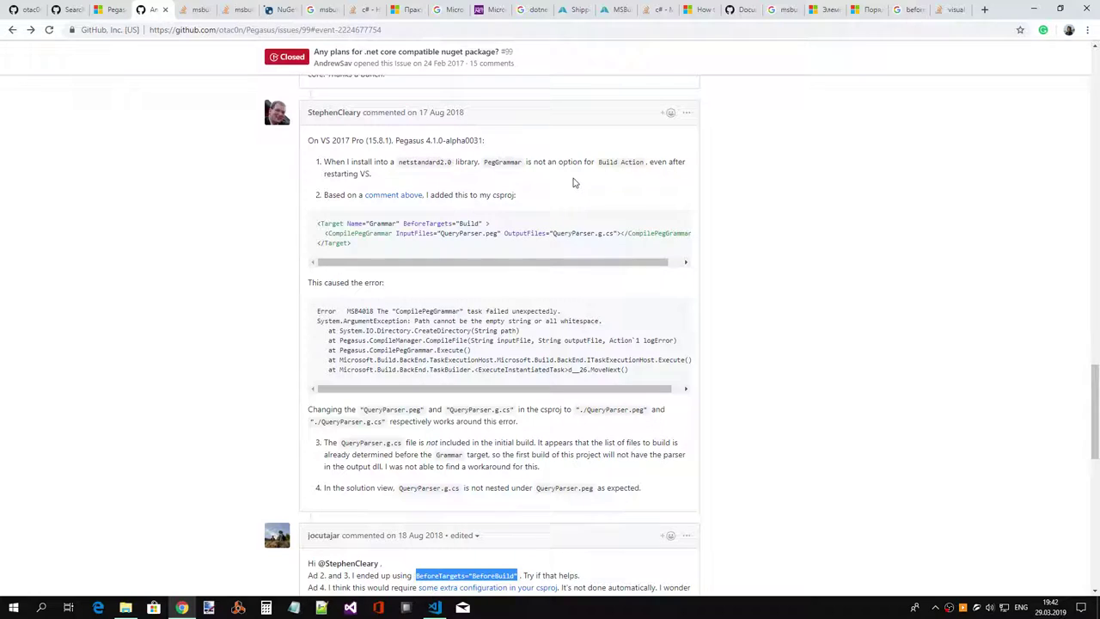
{"action": "scroll", "coordinate": [575, 182], "scroll_direction": "down", "scroll_amount": 2}
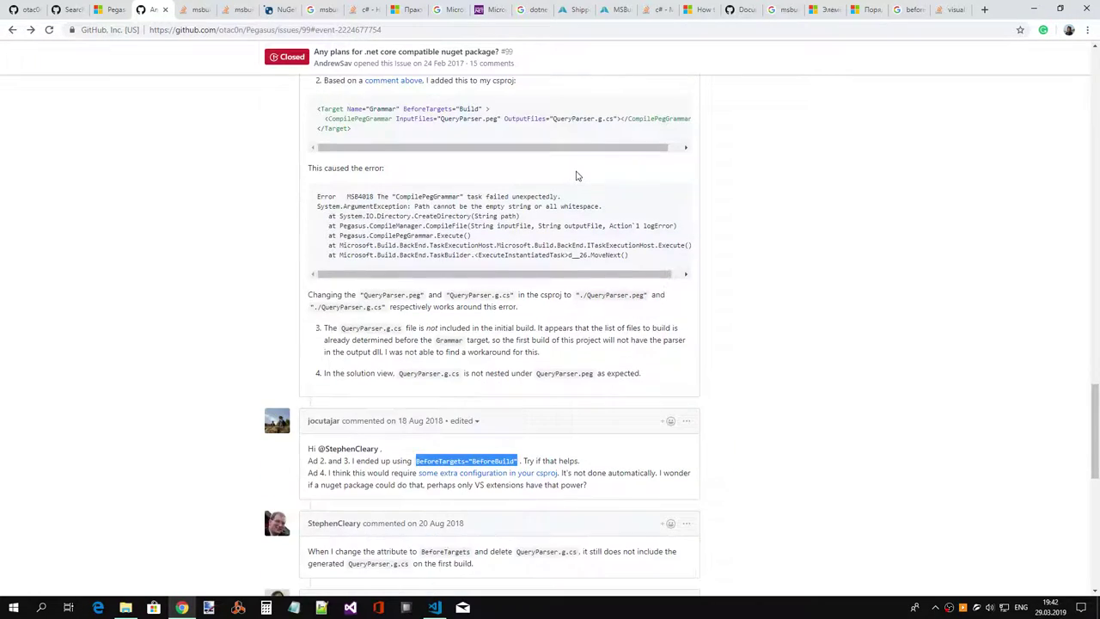
{"action": "key", "text": "alt+Tab"}
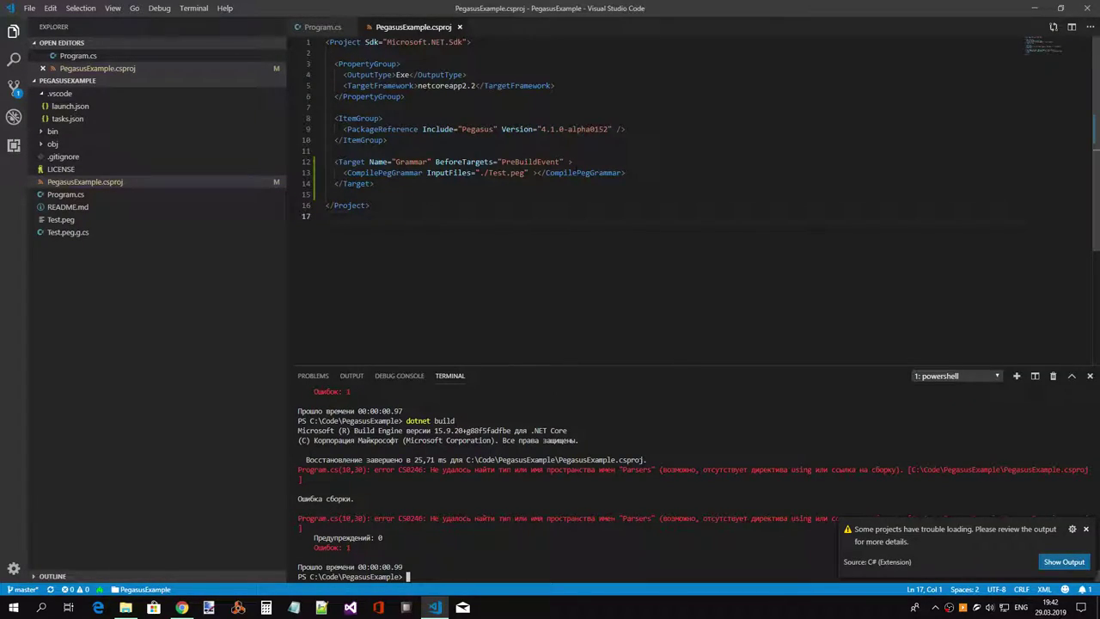
{"action": "key", "text": "alt+Tab"}
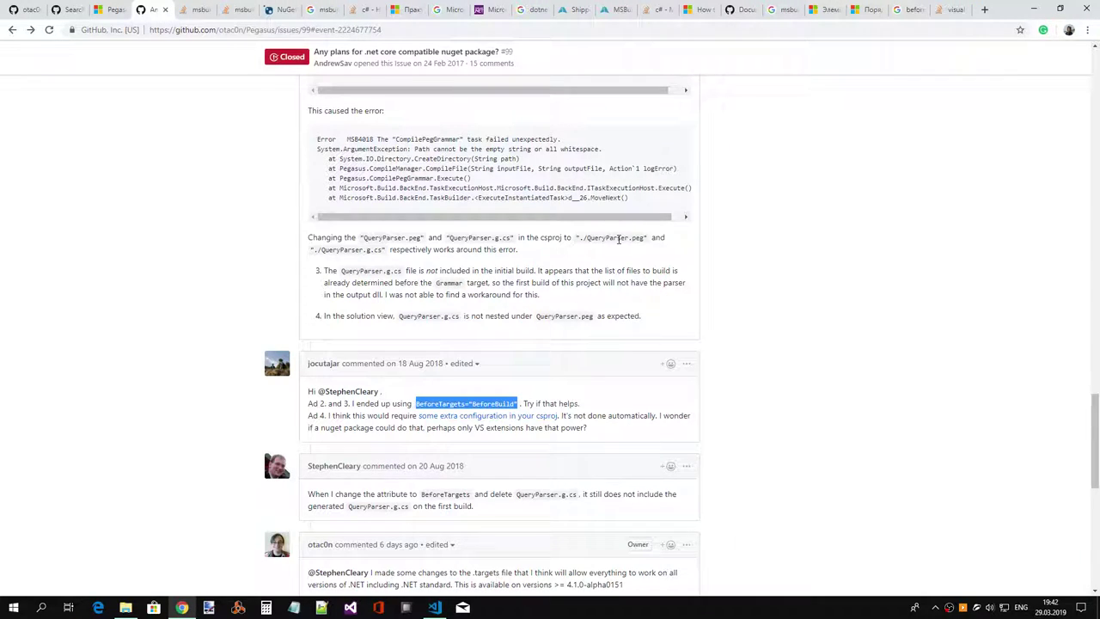
Scroll through issue #99 to the owner's .targets fix, available from 4.1.0-alpha0151
{"action": "scroll", "coordinate": [617, 244], "scroll_direction": "down", "scroll_amount": 2}
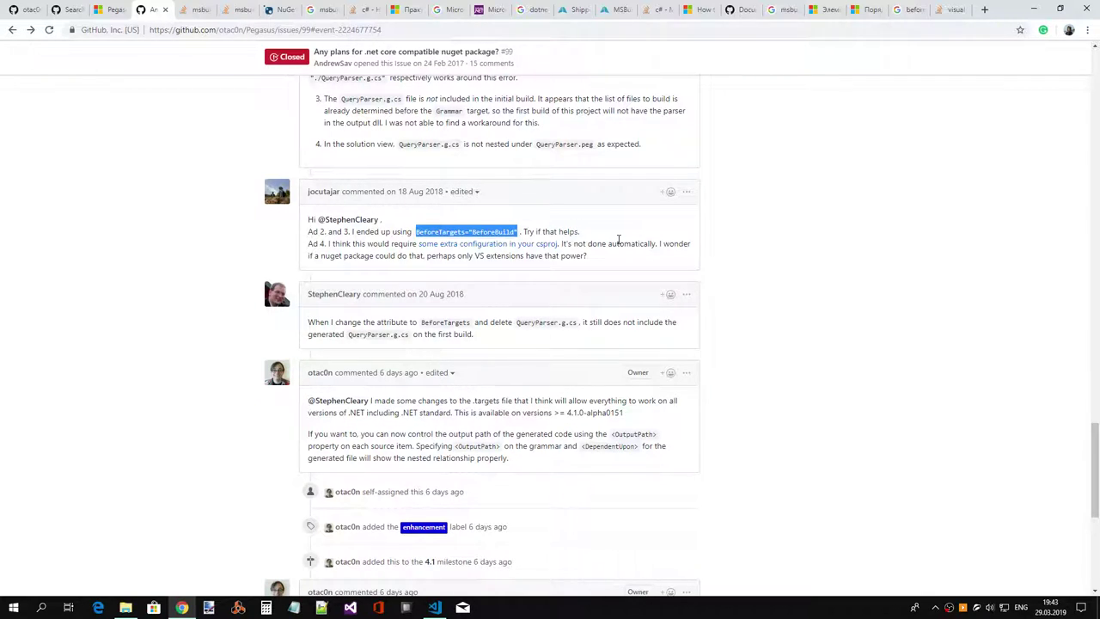
{"action": "scroll", "coordinate": [602, 249], "scroll_direction": "down", "scroll_amount": 1}
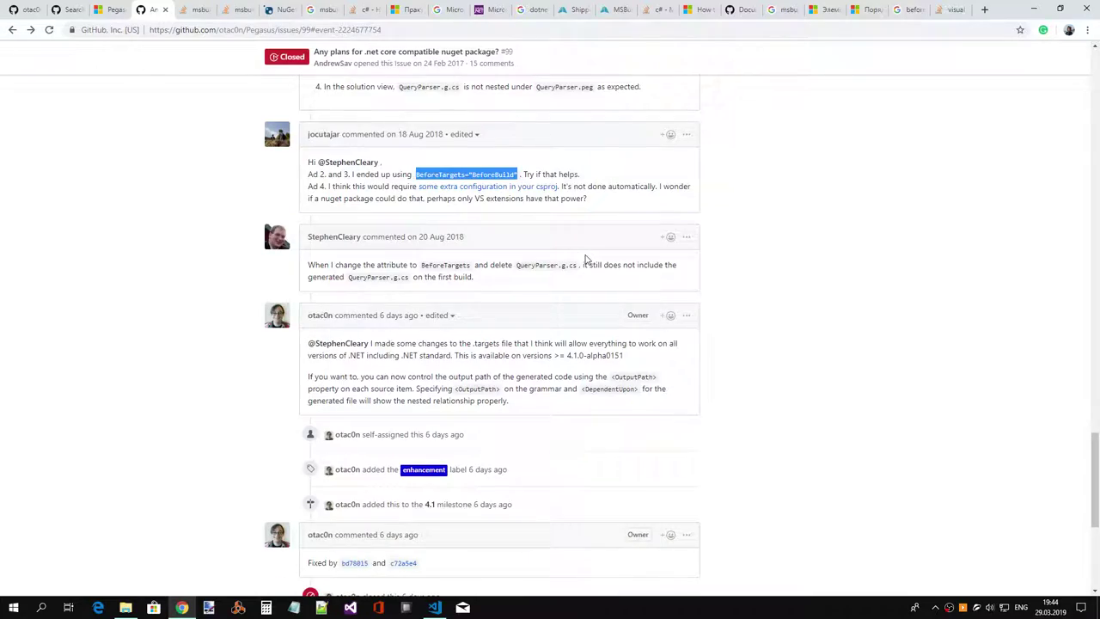
{"action": "scroll", "coordinate": [567, 267], "scroll_direction": "down", "scroll_amount": 2}
{"action": "scroll", "coordinate": [442, 386], "scroll_direction": "up", "scroll_amount": 3}
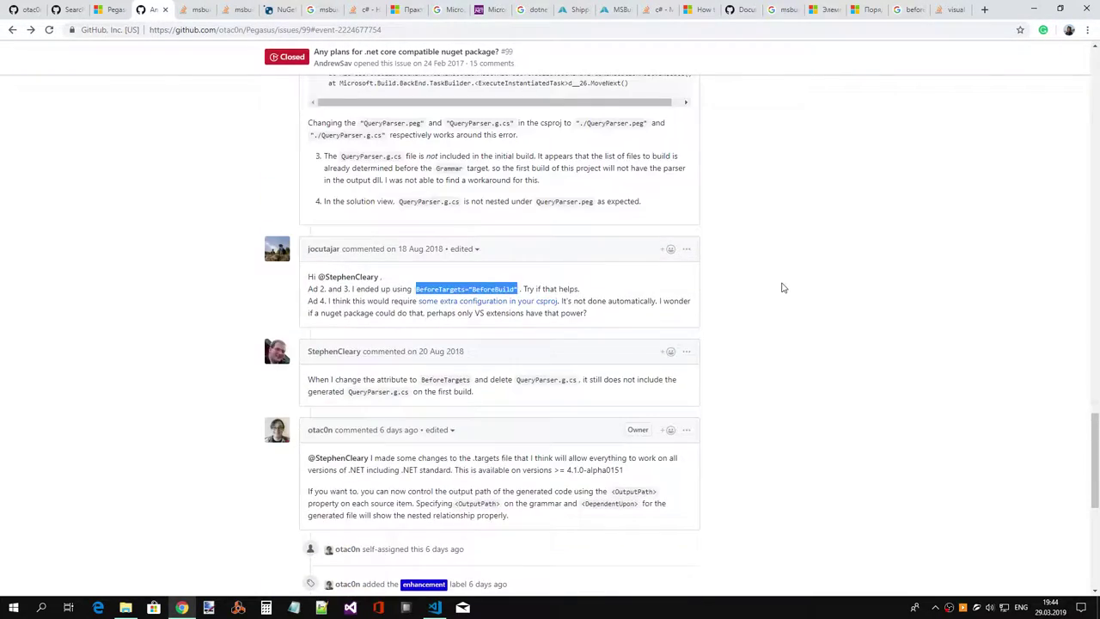
{"action": "scroll", "coordinate": [783, 287], "scroll_direction": "up", "scroll_amount": 3}
{"action": "mouse_move", "coordinate": [1096, 378]}
{"action": "left_mouse_down"}
{"action": "mouse_move", "coordinate": [1096, 418]}
{"action": "mouse_move", "coordinate": [1097, 66]}
{"action": "left_mouse_up"}
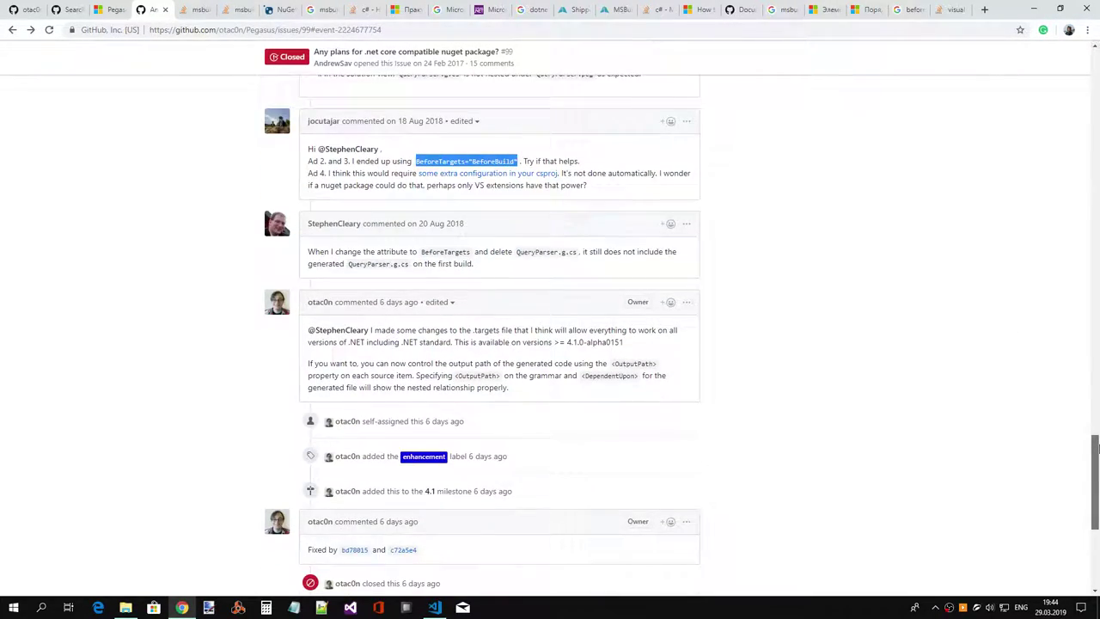
Go to the Pegasus develop branch commit history and open the 'Use BeforeTargets…' commit
{"action": "left_click", "coordinate": [289, 124]}
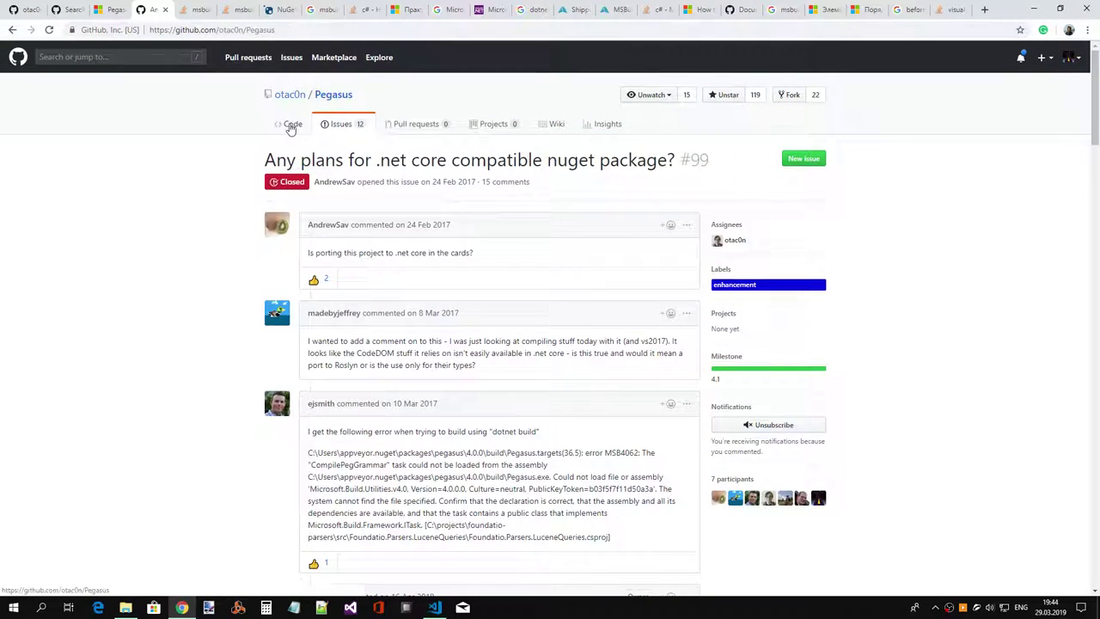
{"action": "left_click", "coordinate": [323, 184]}
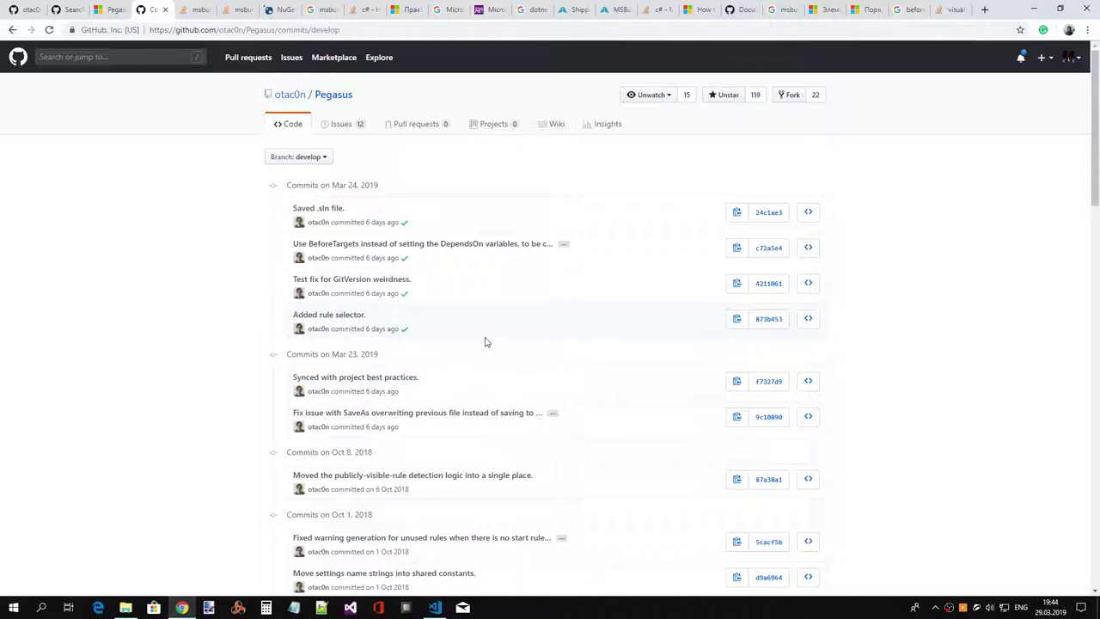
{"action": "left_click", "coordinate": [393, 249]}
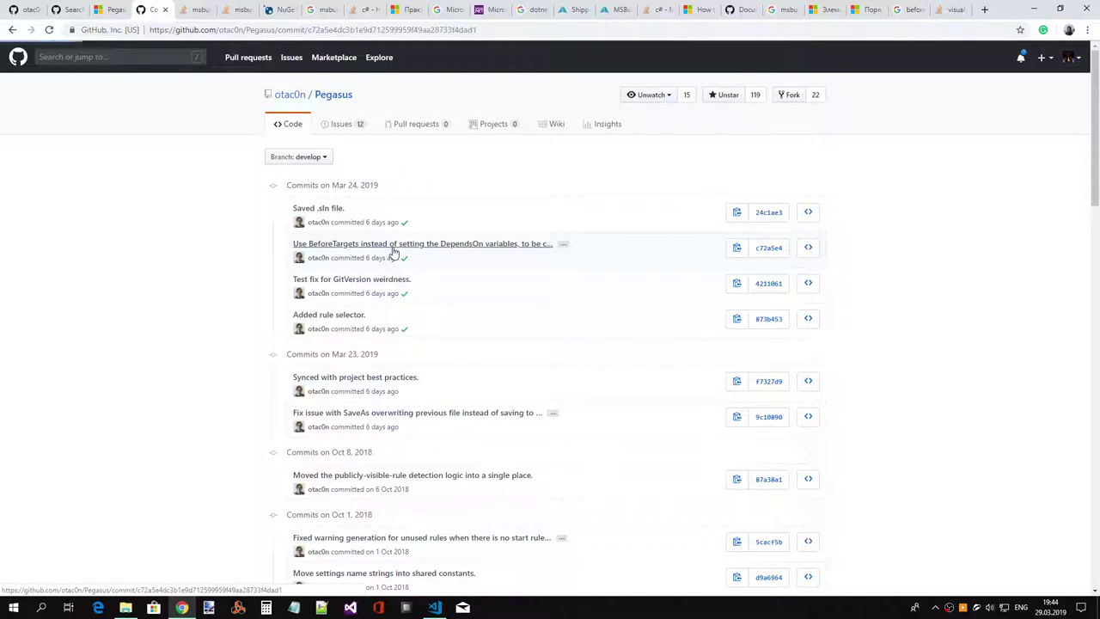
Review the Pegasus.targets diff, selecting the BeforeTargets value 'Clean'
{"action": "scroll", "coordinate": [580, 292], "scroll_direction": "down", "scroll_amount": 2}
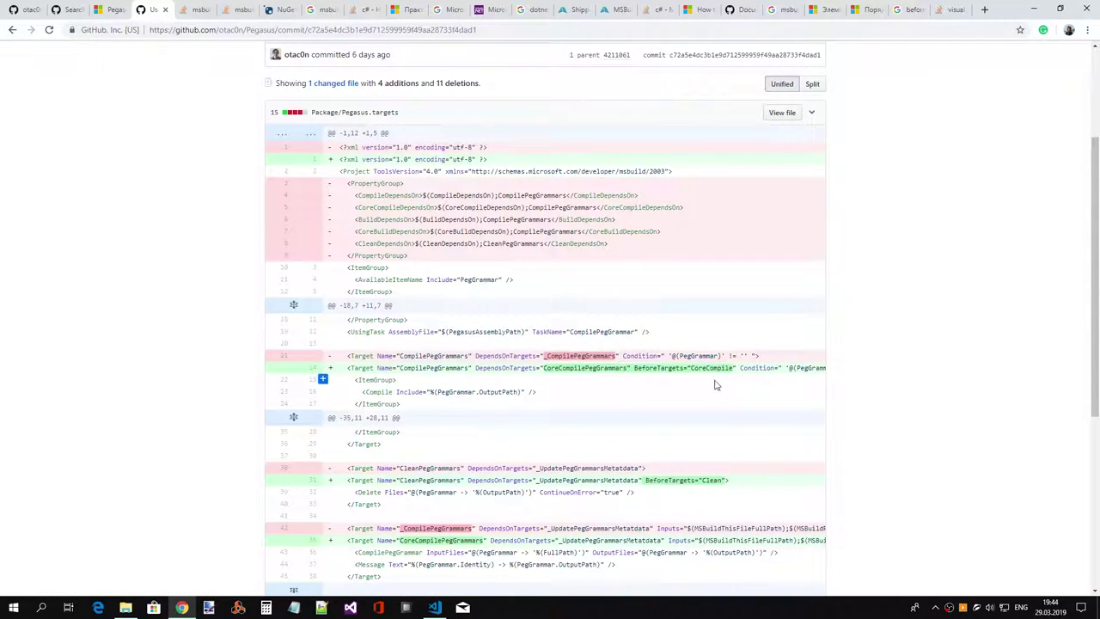
{"action": "scroll", "coordinate": [710, 492], "scroll_direction": "down", "scroll_amount": 2}
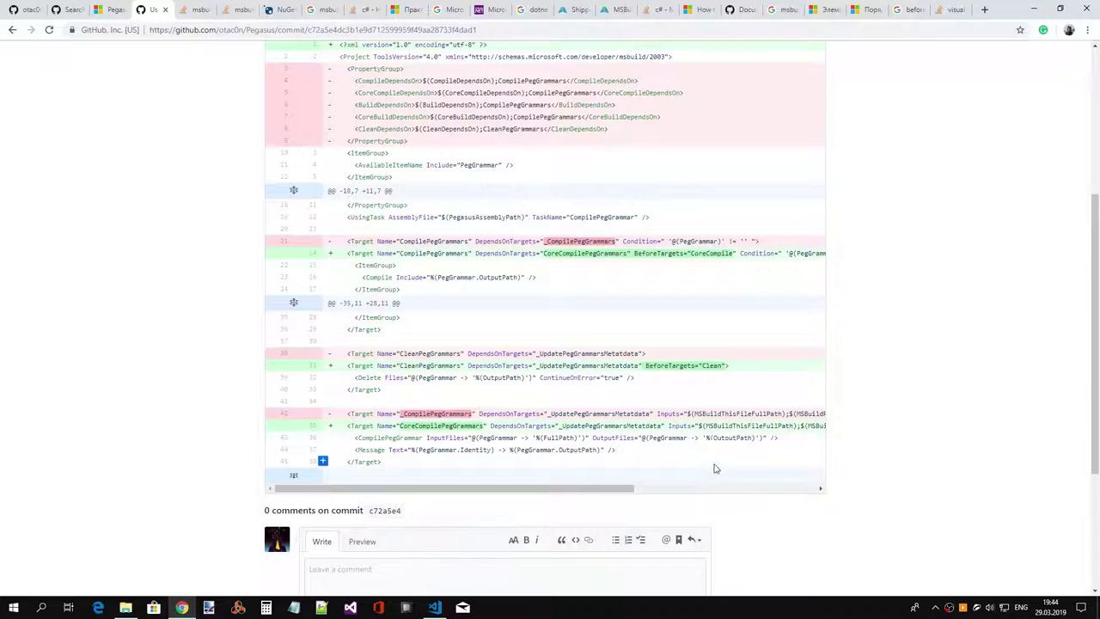
{"action": "mouse_move", "coordinate": [570, 488]}
{"action": "left_mouse_down"}
{"action": "mouse_move", "coordinate": [752, 499]}
{"action": "mouse_move", "coordinate": [582, 489]}
{"action": "left_mouse_up"}
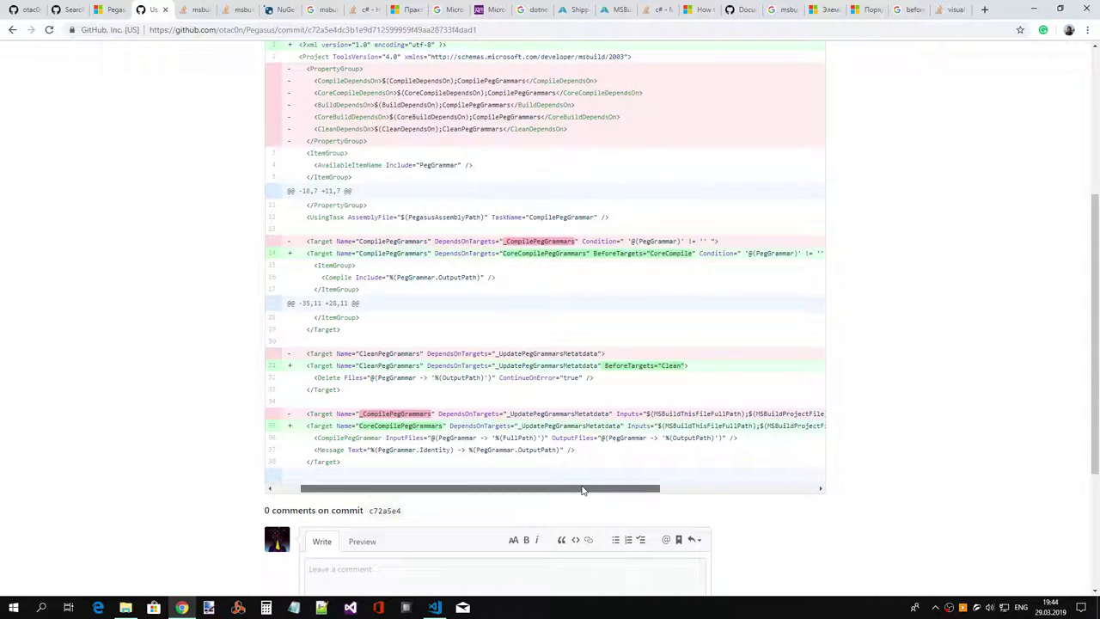
{"action": "mouse_move", "coordinate": [581, 490]}
{"action": "left_mouse_down"}
{"action": "mouse_move", "coordinate": [620, 489]}
{"action": "mouse_move", "coordinate": [559, 490]}
{"action": "left_mouse_up"}
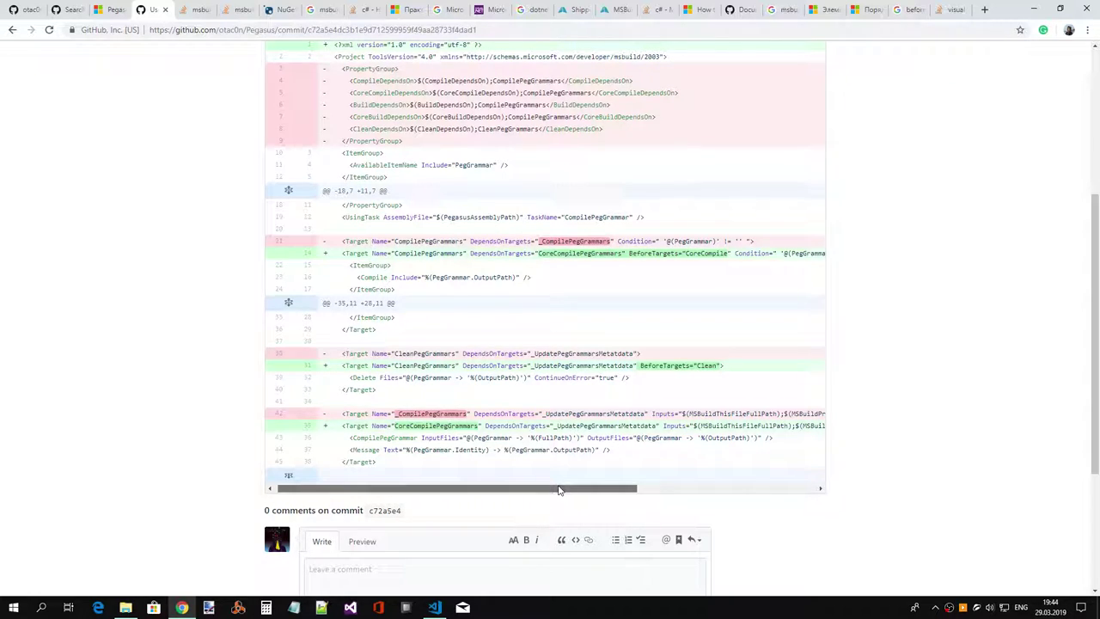
{"action": "double_click", "coordinate": [706, 365]}
{"action": "left_click_drag", "start_coordinate": [602, 487], "coordinate": [512, 487]}
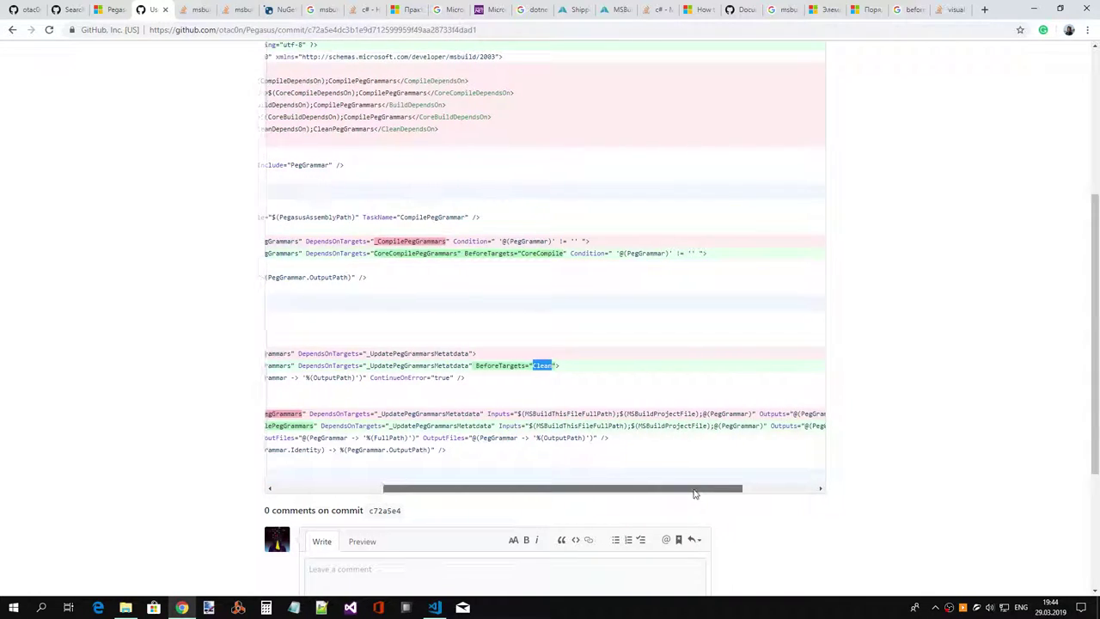
{"action": "scroll", "coordinate": [547, 391], "scroll_direction": "up", "scroll_amount": 3}
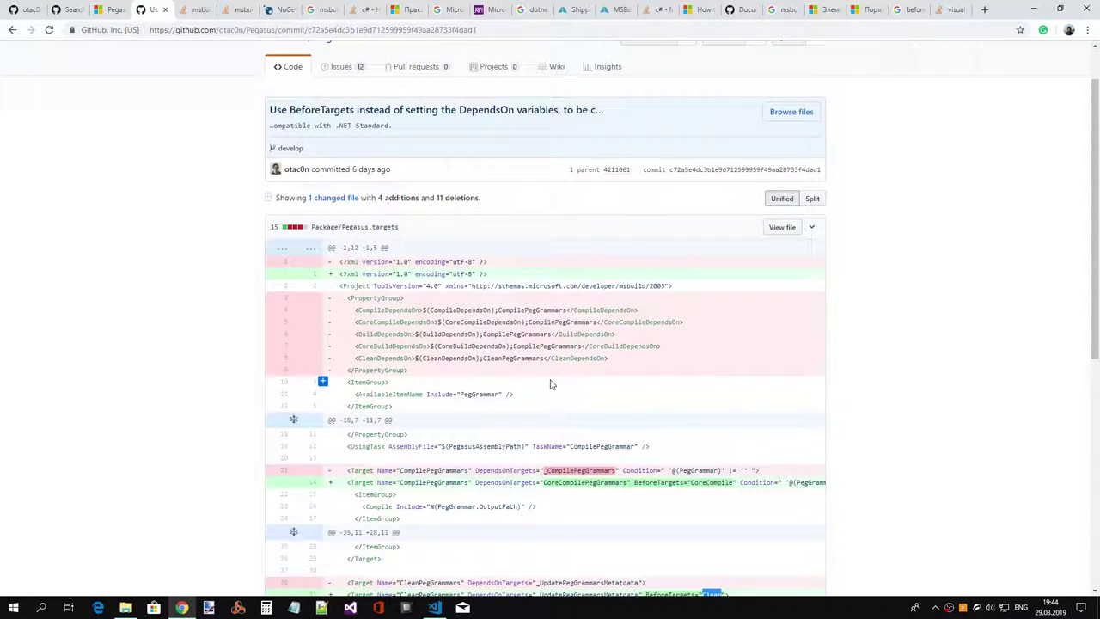
{"action": "scroll", "coordinate": [552, 384], "scroll_direction": "down", "scroll_amount": 3}
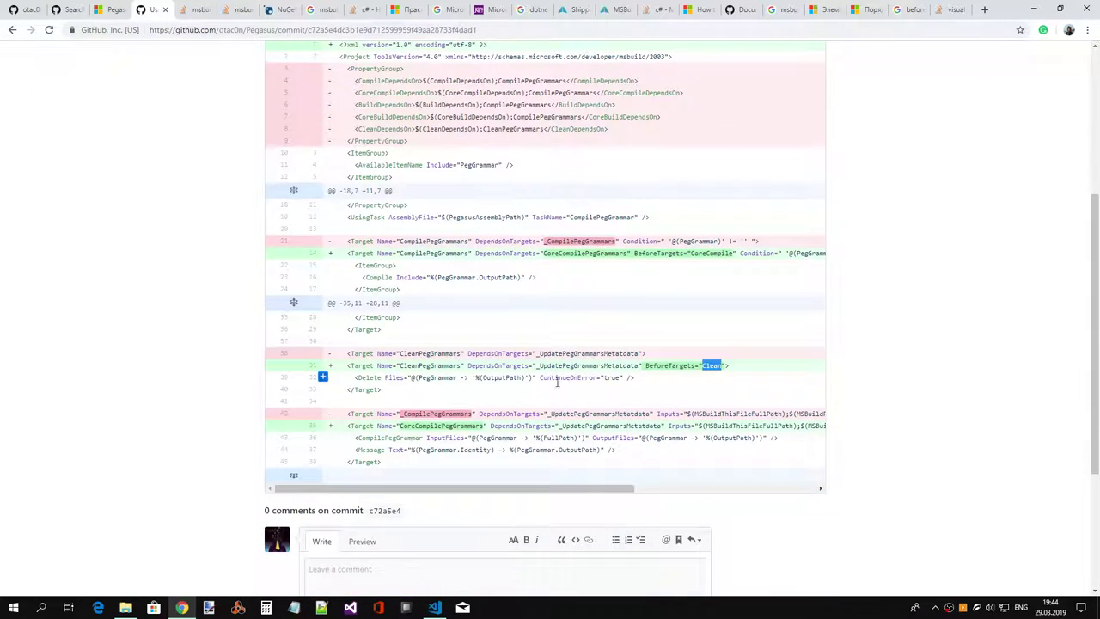
Change the Grammar target's PreBuildEvent to Clean, delete Test.peg.g.cs, and rerun dotnet build
{"action": "key", "text": "alt+Tab"}
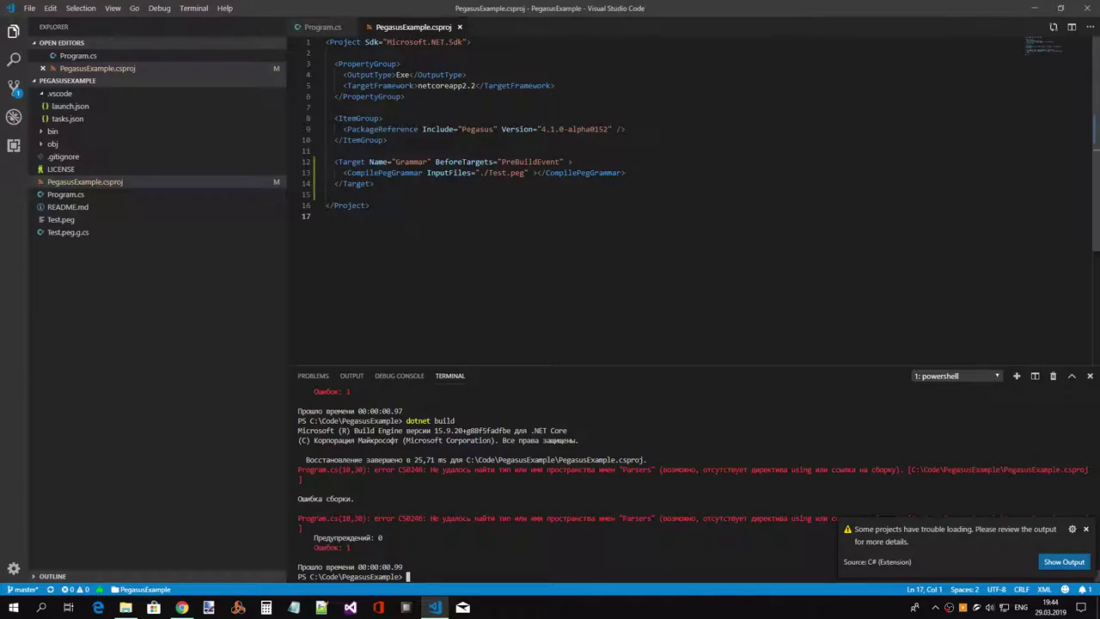
{"action": "double_click", "coordinate": [525, 162]}
{"action": "type", "text": "Clean"}
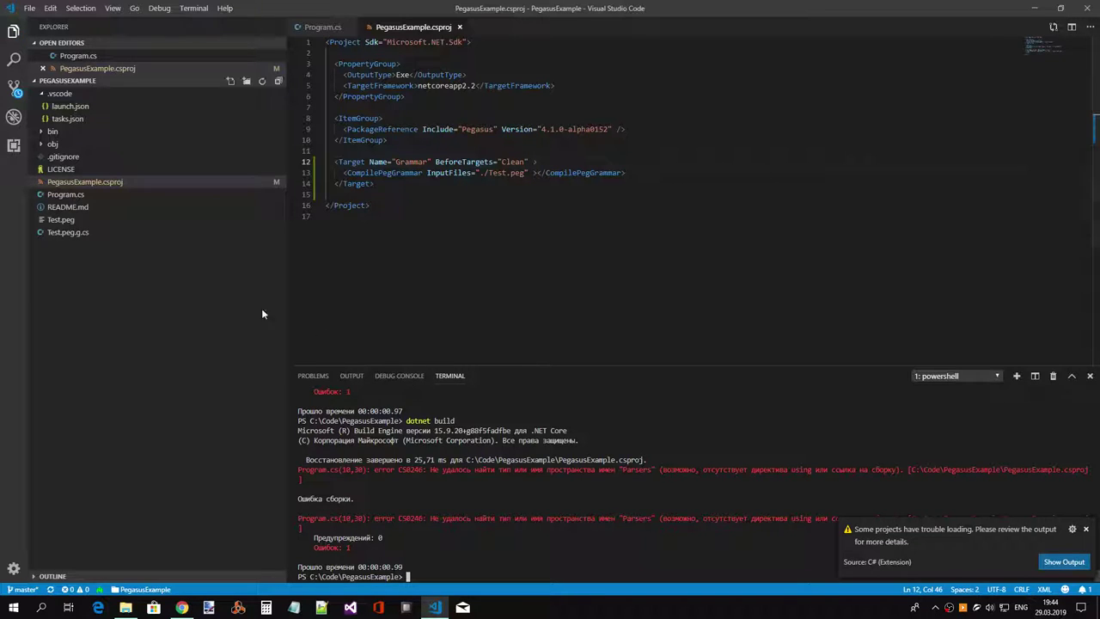
{"action": "left_click", "coordinate": [117, 234]}
{"action": "key", "text": "Delete"}
{"action": "key", "text": "Return"}
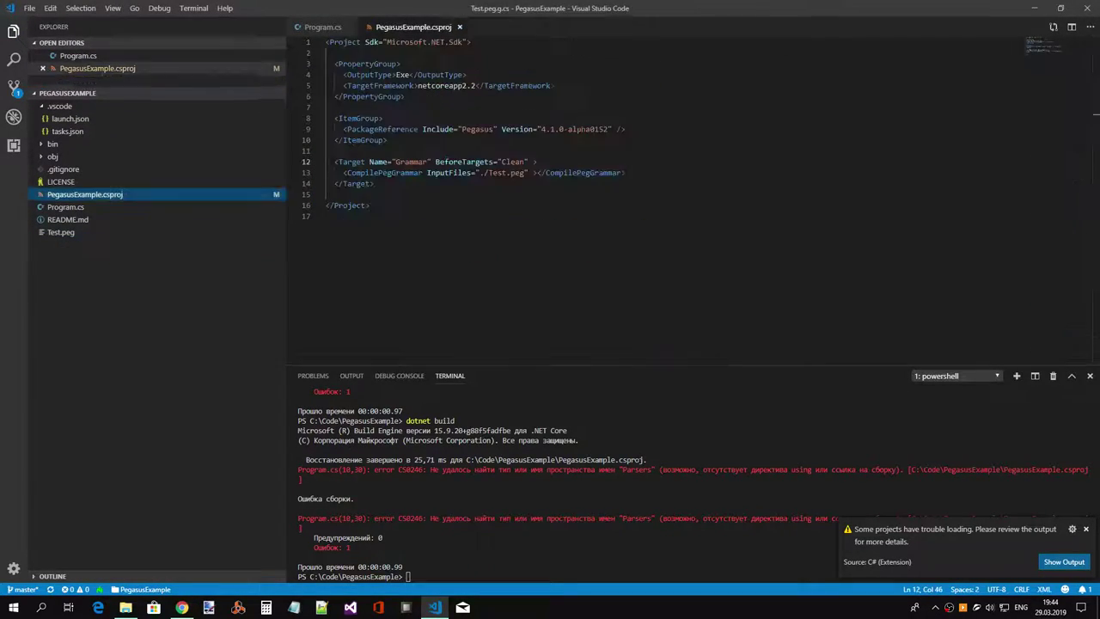
{"action": "left_click", "coordinate": [627, 578]}
{"action": "key", "text": "Up"}
{"action": "key", "text": "Return"}
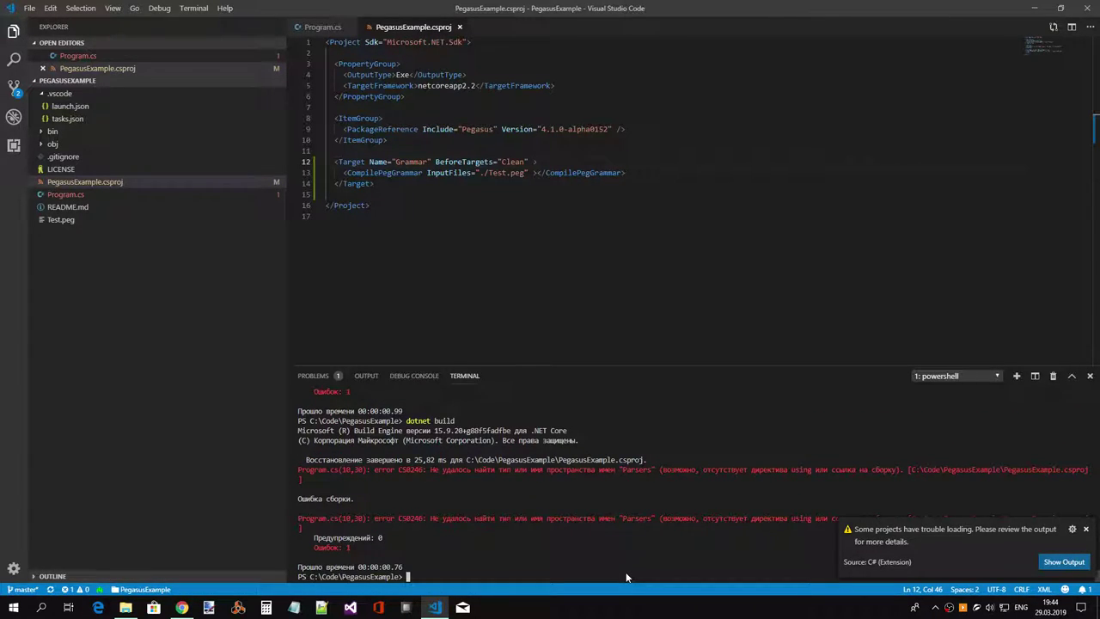
Set the Grammar target's BeforeTargets to CoreCompile, copied from the commit diff, and save
{"action": "key", "text": "alt+Tab"}
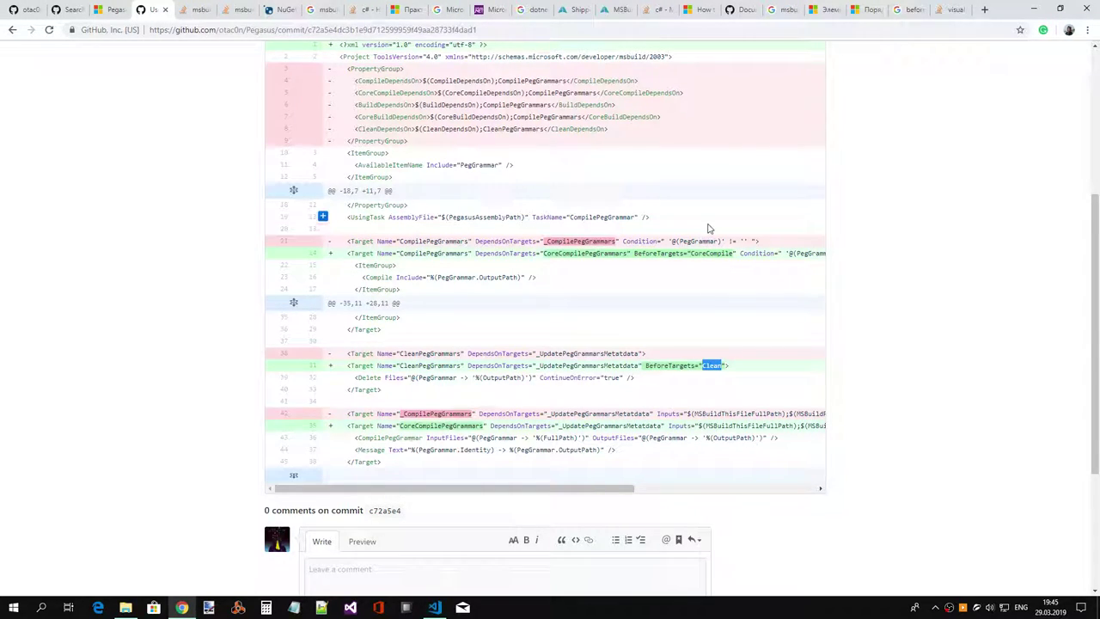
{"action": "double_click", "coordinate": [710, 253]}
{"action": "key", "text": "ctrl+c"}
{"action": "key", "text": "alt+Tab"}
{"action": "key", "text": "ctrl+v"}
{"action": "key", "text": "ctrl+s"}
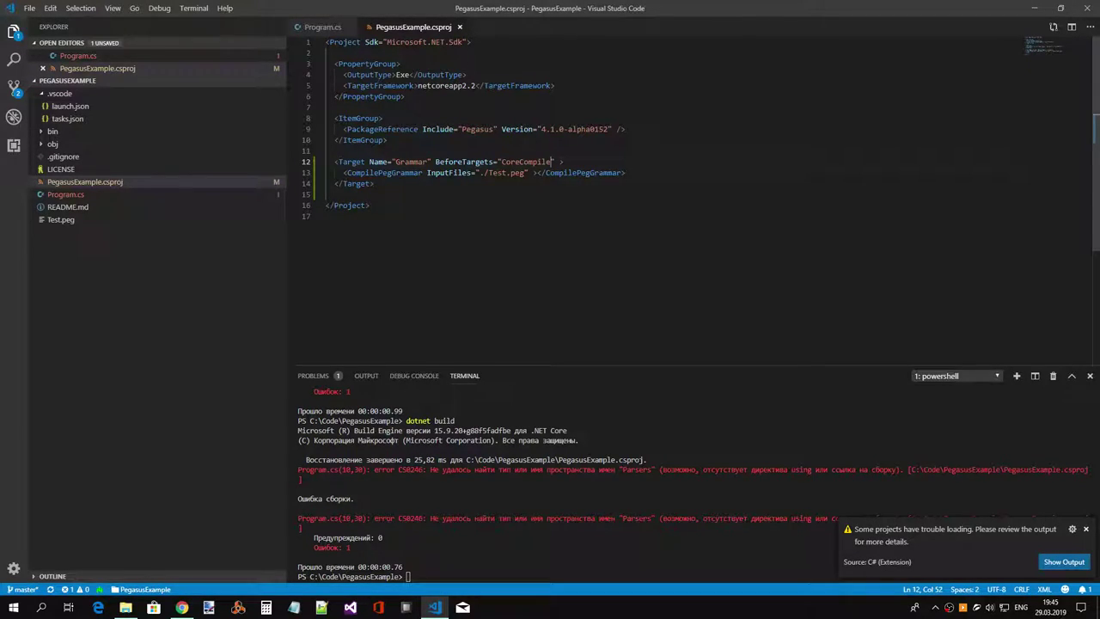
{"action": "key", "text": "ctrl+End"}
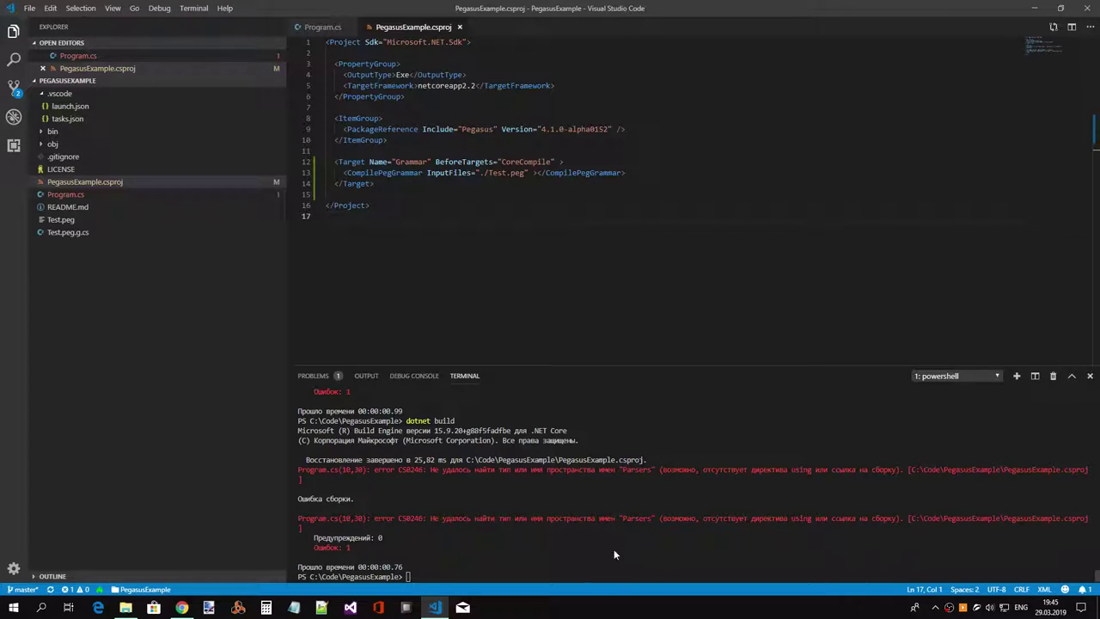
Delete the regenerated Test.peg.g.cs and rerun dotnet build, which still fails with CS0246
{"action": "left_click", "coordinate": [93, 233]}
{"action": "key", "text": "Delete"}
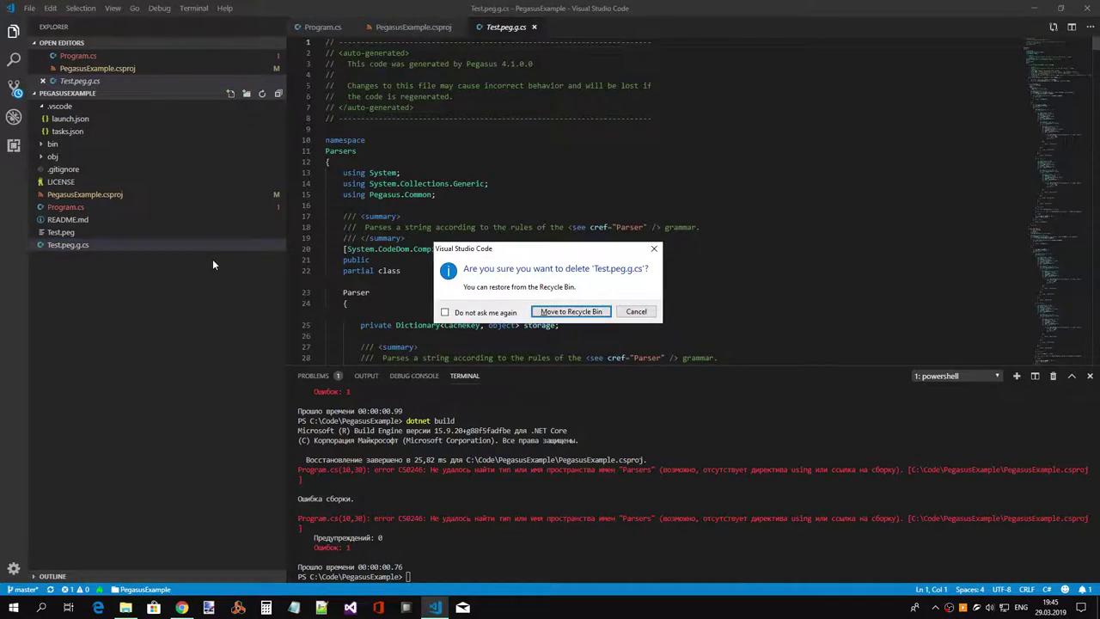
{"action": "key", "text": "Return"}
{"action": "left_click", "coordinate": [516, 531]}
{"action": "key", "text": "Up"}
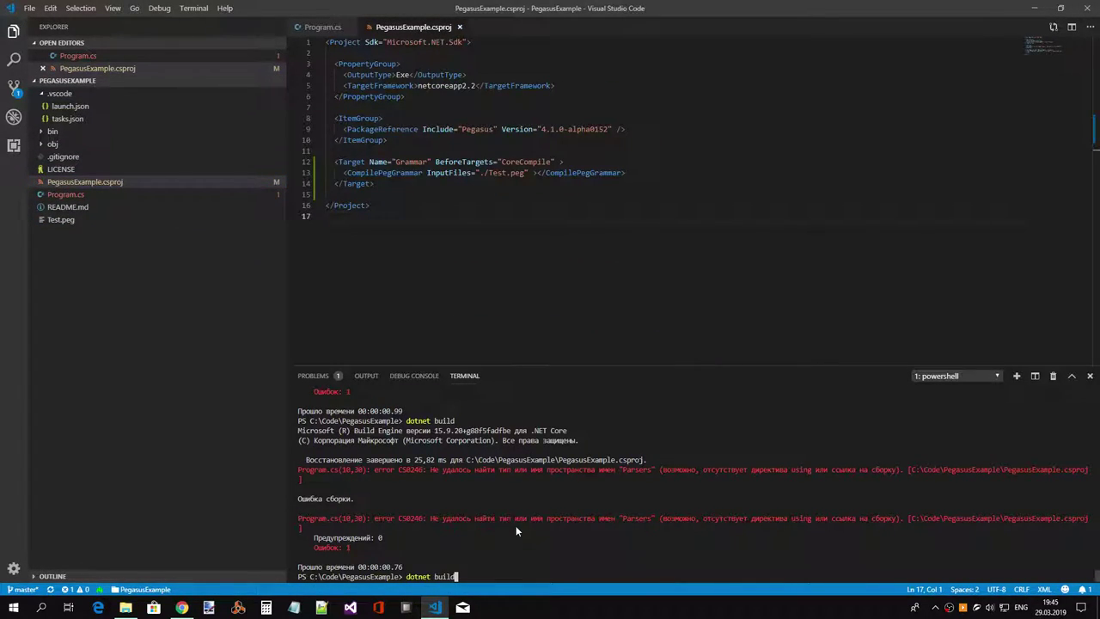
{"action": "key", "text": "Return"}
{"action": "key", "text": "alt+Tab"}
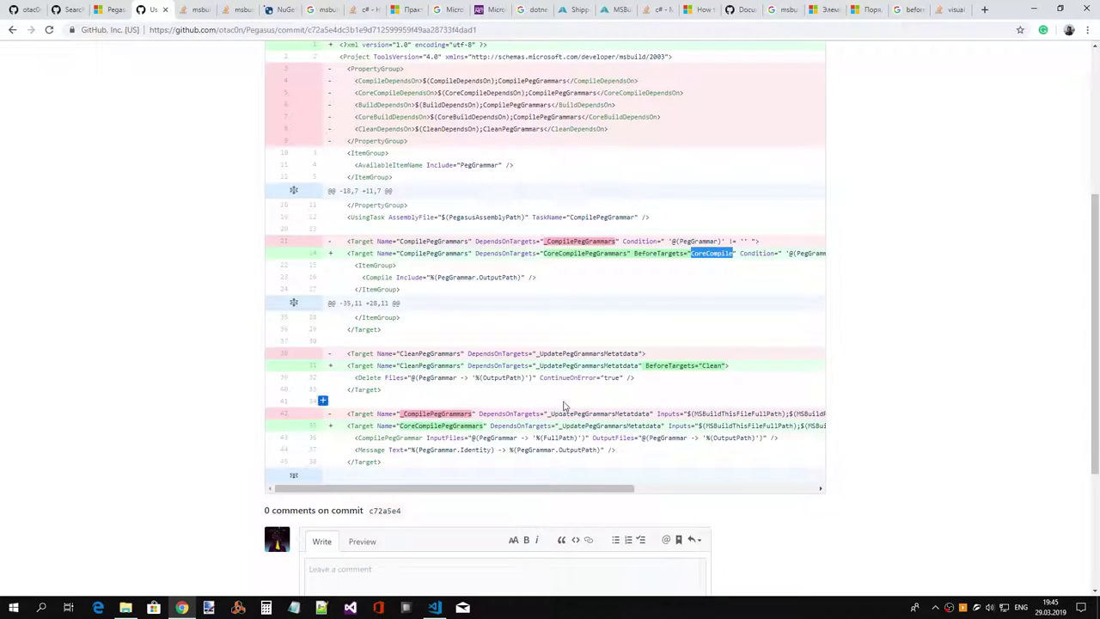
Leave the commit diff and return to the develop branch commit list
{"action": "mouse_move", "coordinate": [609, 488]}
{"action": "left_mouse_down"}
{"action": "mouse_move", "coordinate": [626, 494]}
{"action": "mouse_move", "coordinate": [599, 300]}
{"action": "left_mouse_up"}
{"action": "scroll", "coordinate": [616, 307], "scroll_direction": "up", "scroll_amount": 3}
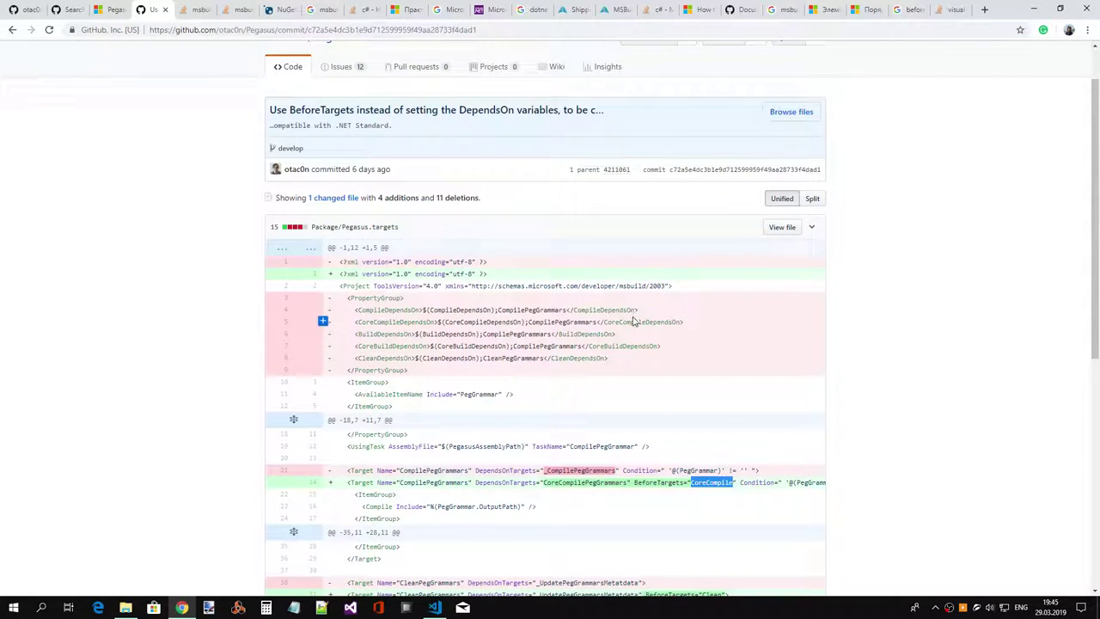
{"action": "left_click", "coordinate": [12, 29]}
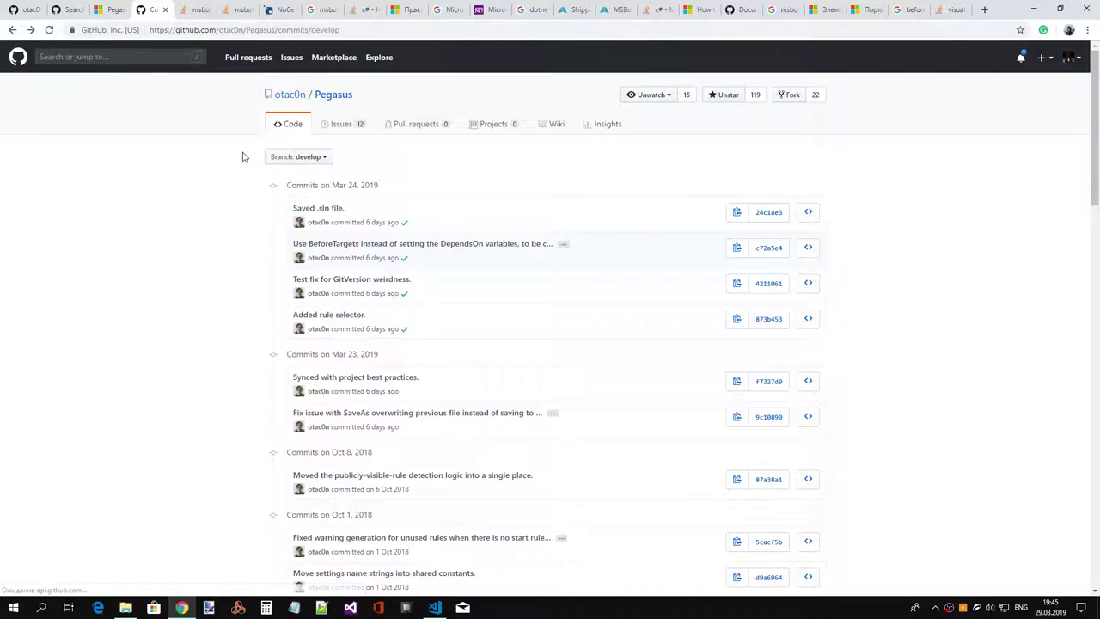
{"action": "key", "text": "alt+Tab"}
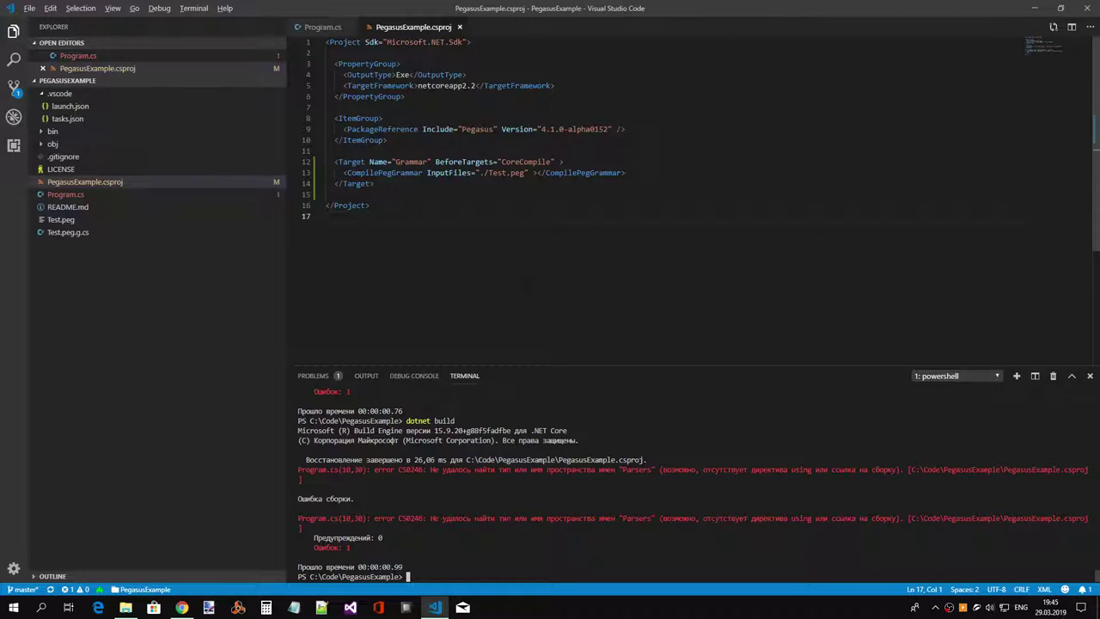
{"action": "key", "text": "alt+Tab"}
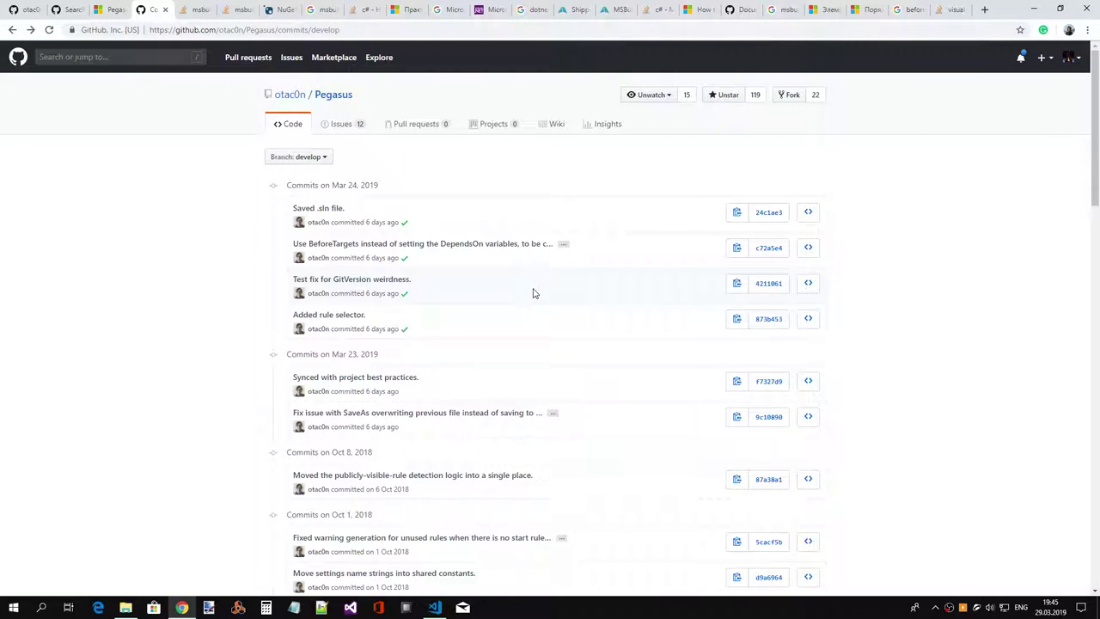
Browse the commit list, including 'Added rule selector.', then move to the Stack Overflow question tab
{"action": "scroll", "coordinate": [429, 301], "scroll_direction": "down", "scroll_amount": 1}
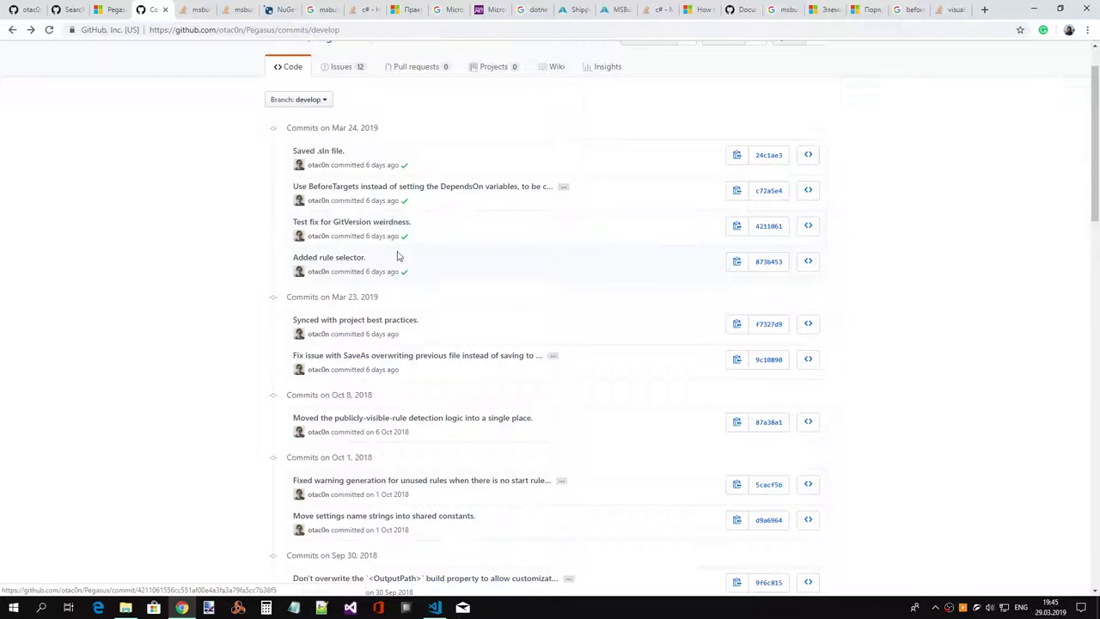
{"action": "left_click_drag", "start_coordinate": [410, 258], "coordinate": [293, 258]}
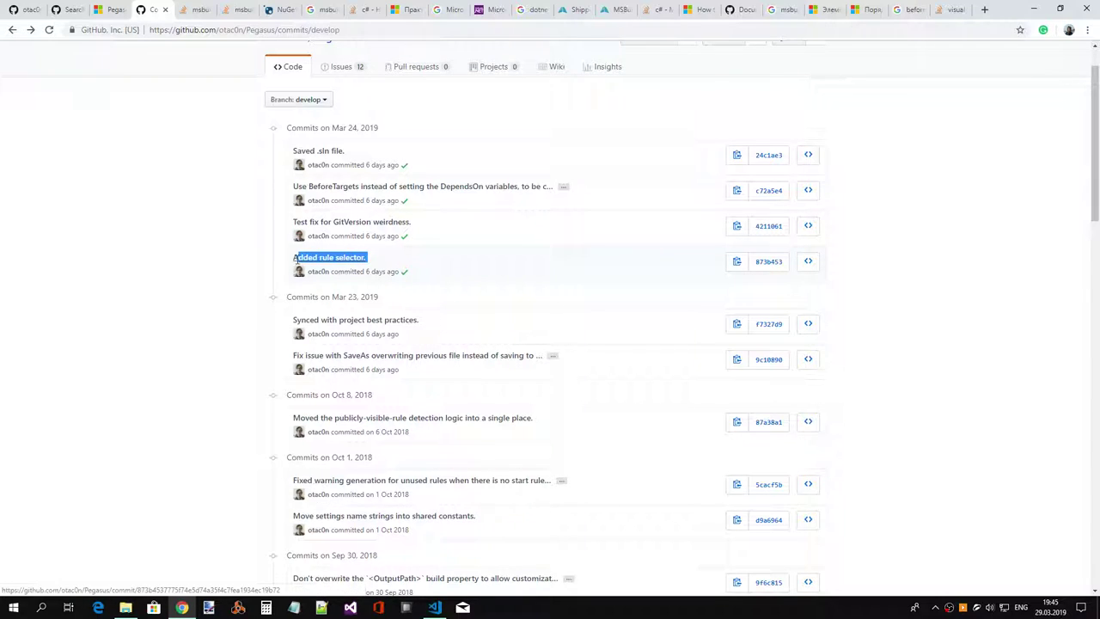
{"action": "left_click", "coordinate": [507, 270]}
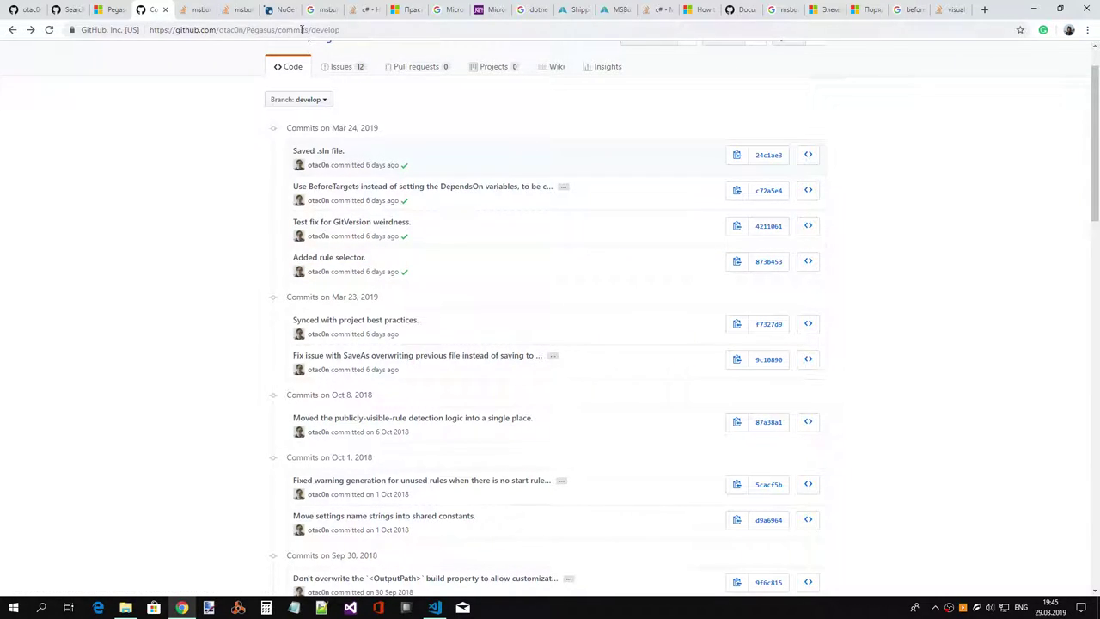
{"action": "scroll", "coordinate": [587, 271], "scroll_direction": "up", "scroll_amount": 1}
{"action": "key", "text": "ctrl+Tab"}
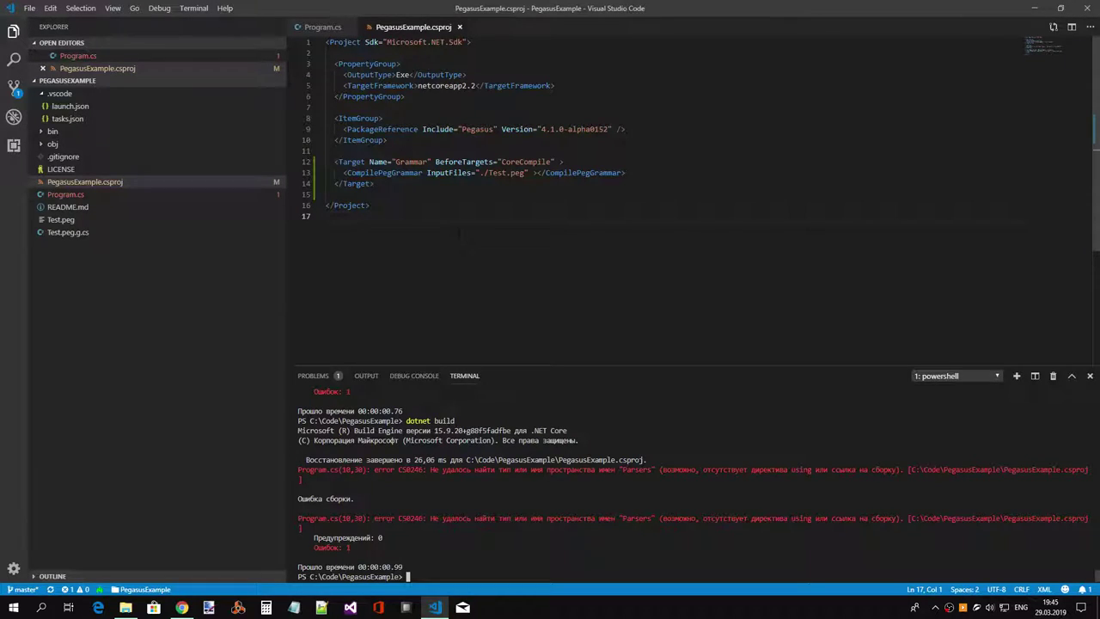
Study the accepted answer's Compile Update example nesting LocalDateTest.cs, then start a new tab
{"action": "left_click", "coordinate": [409, 194]}
{"action": "key", "text": "alt+Tab"}
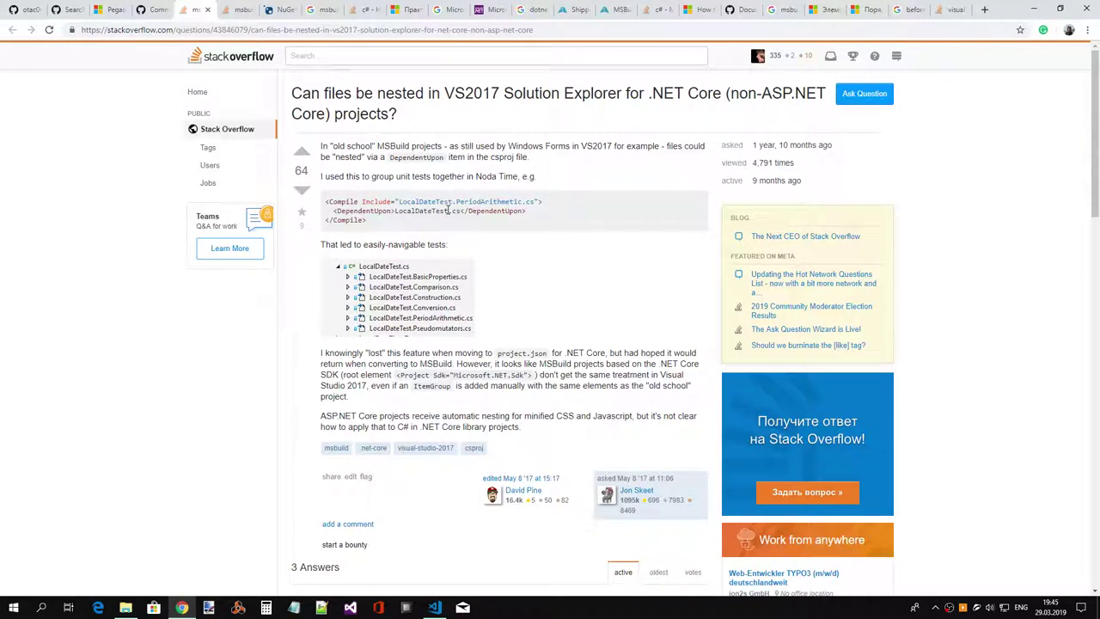
{"action": "left_click_drag", "start_coordinate": [461, 210], "coordinate": [396, 211]}
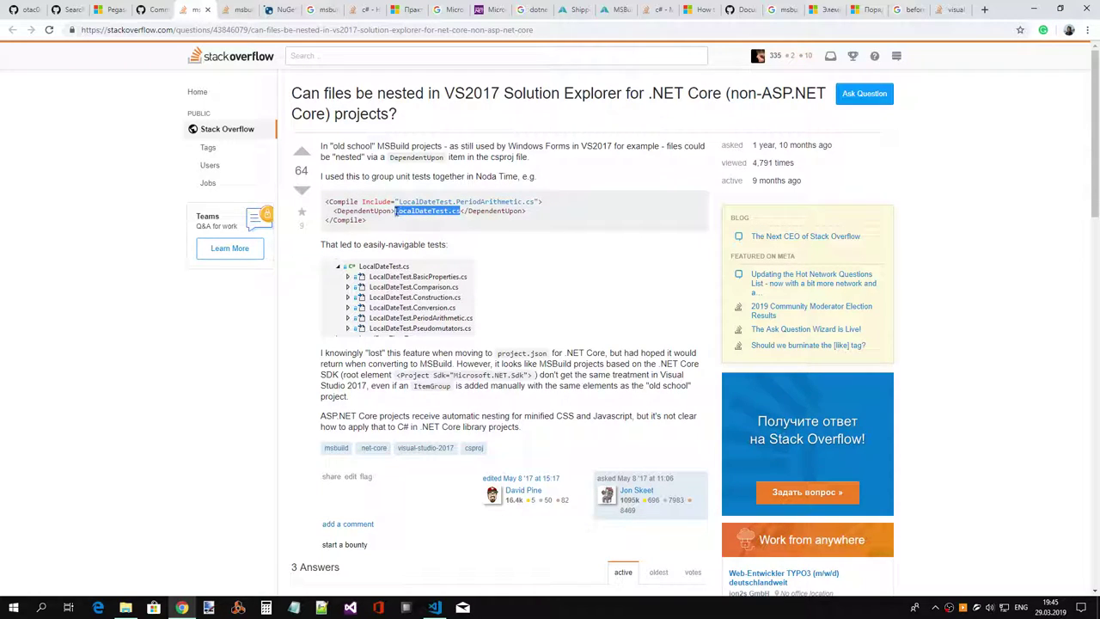
{"action": "scroll", "coordinate": [478, 239], "scroll_direction": "down", "scroll_amount": 5}
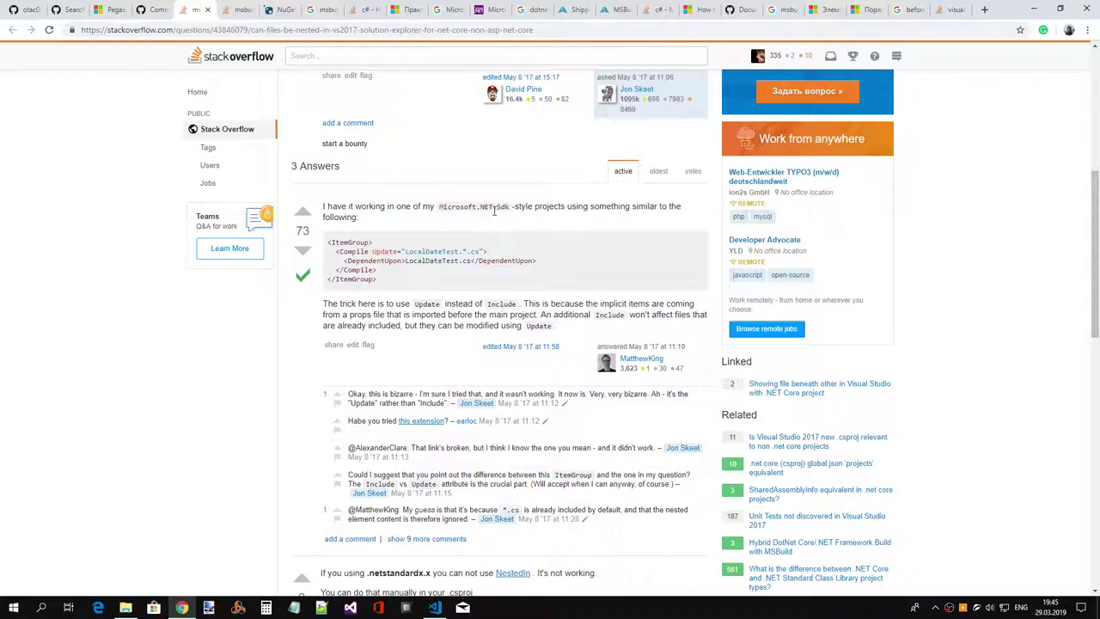
{"action": "scroll", "coordinate": [575, 289], "scroll_direction": "down", "scroll_amount": 1}
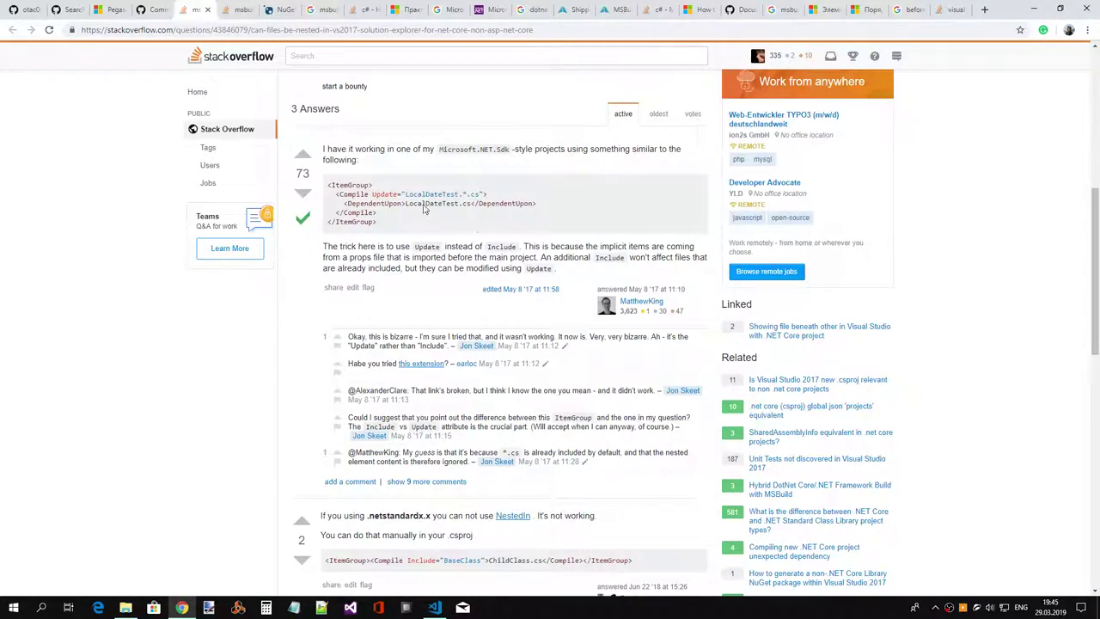
{"action": "double_click", "coordinate": [352, 194]}
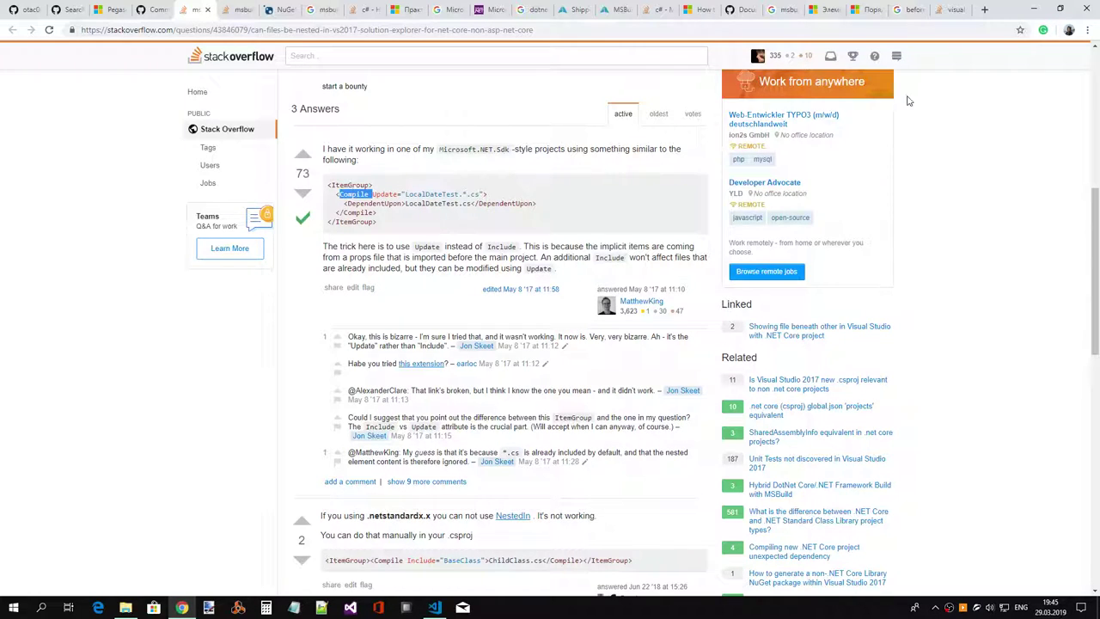
{"action": "left_click", "coordinate": [985, 9]}
Search Google for 'msbuild Compile element' and open the MSBuild items docs result
{"action": "type", "text": "ms"}
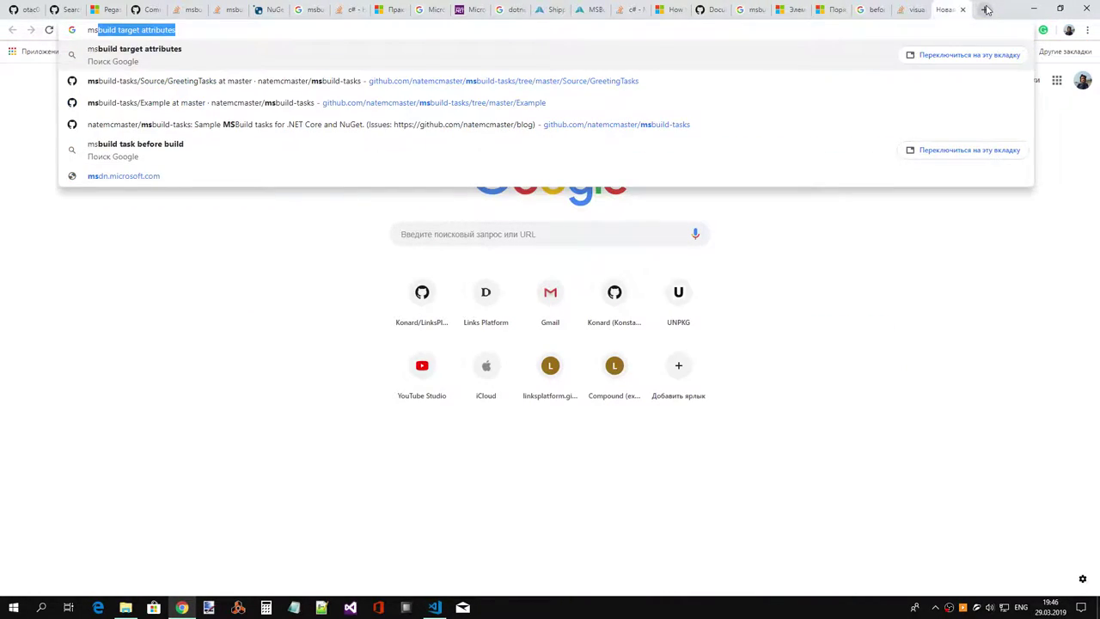
{"action": "type", "text": "build Compile"}
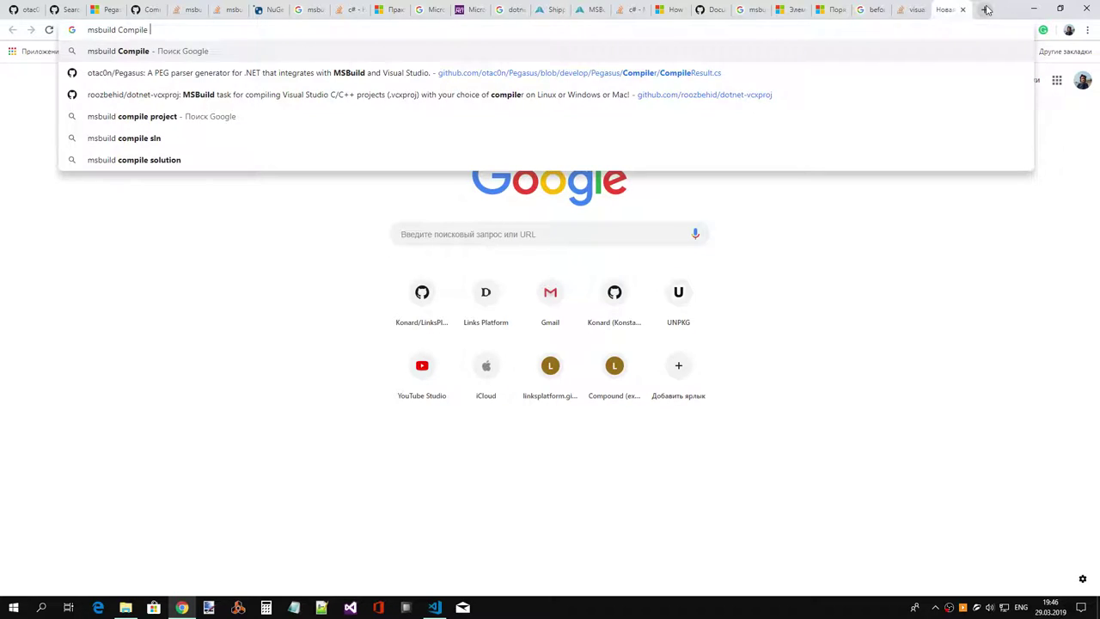
{"action": "type", "text": " element"}
{"action": "key", "text": "Return"}
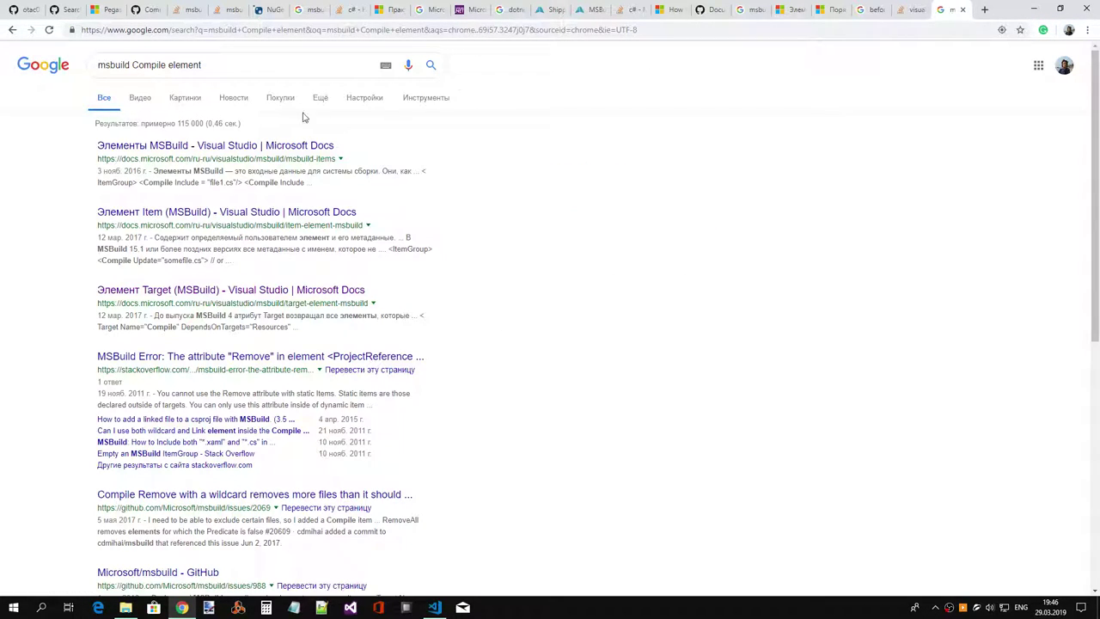
{"action": "left_click", "coordinate": [325, 166]}
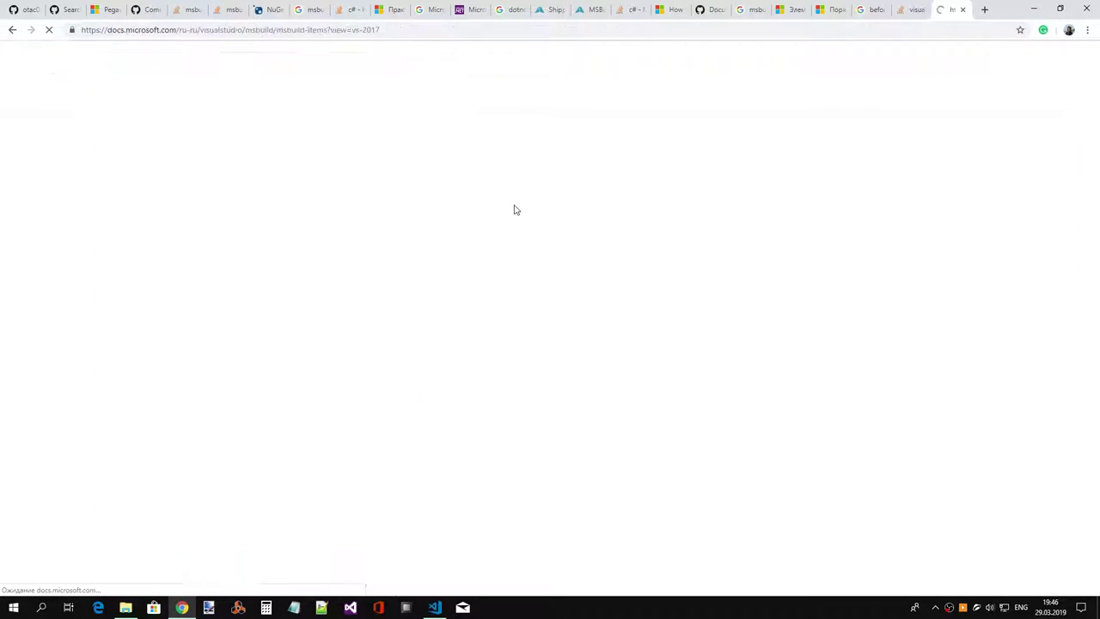
Read down the MSBuild items article's section on declaring Compile items
{"action": "scroll", "coordinate": [580, 237], "scroll_direction": "down", "scroll_amount": 1}
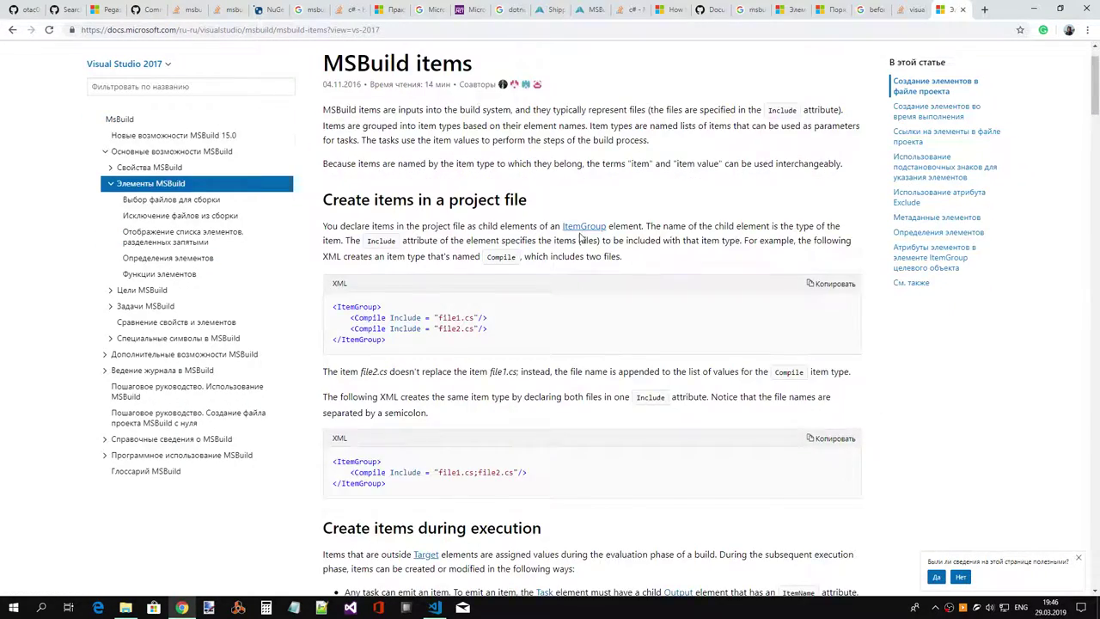
{"action": "scroll", "coordinate": [580, 237], "scroll_direction": "down", "scroll_amount": 1}
{"action": "scroll", "coordinate": [580, 237], "scroll_direction": "down", "scroll_amount": 3}
{"action": "scroll", "coordinate": [580, 237], "scroll_direction": "down", "scroll_amount": 3}
{"action": "scroll", "coordinate": [580, 237], "scroll_direction": "down", "scroll_amount": 3}
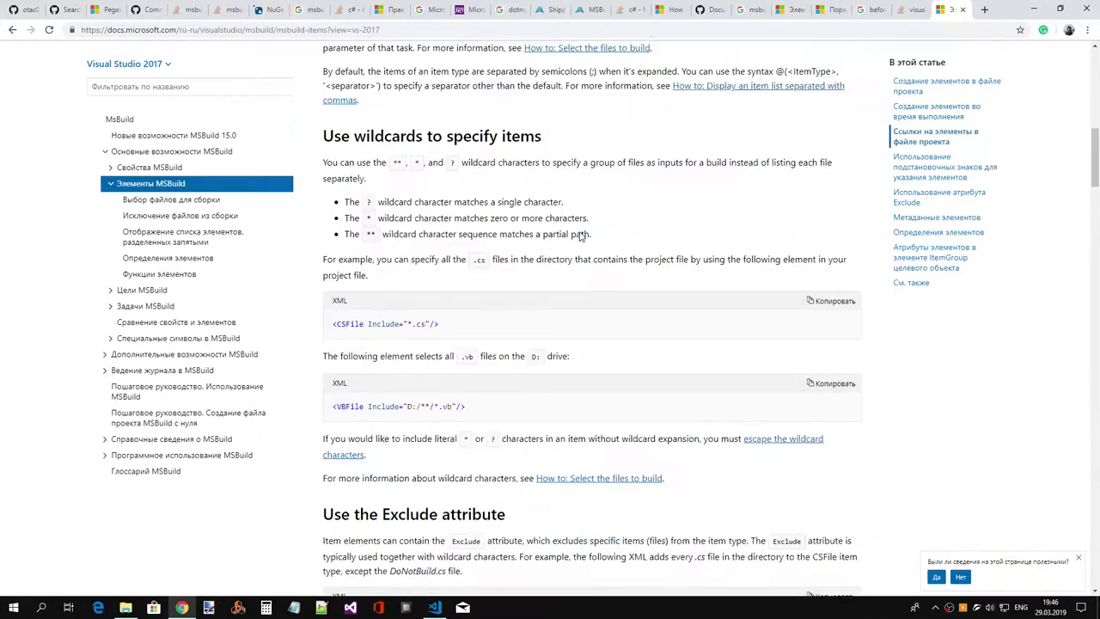
{"action": "scroll", "coordinate": [580, 233], "scroll_direction": "down", "scroll_amount": 2}
{"action": "scroll", "coordinate": [580, 232], "scroll_direction": "down", "scroll_amount": 4}
{"action": "scroll", "coordinate": [580, 232], "scroll_direction": "down", "scroll_amount": 3}
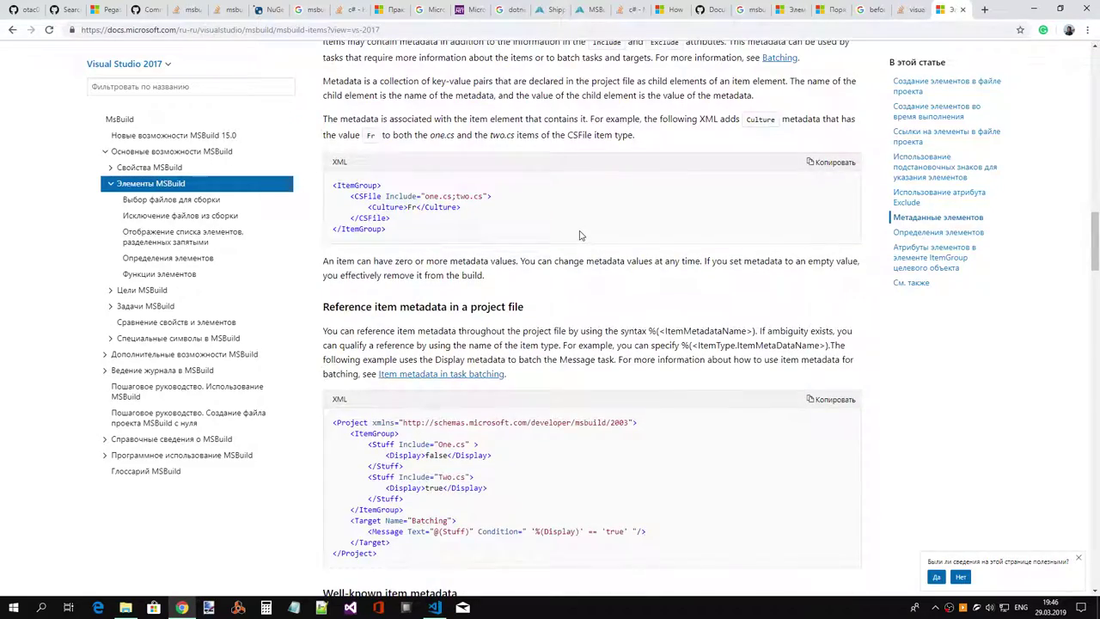
{"action": "scroll", "coordinate": [578, 227], "scroll_direction": "down", "scroll_amount": 4}
{"action": "scroll", "coordinate": [577, 219], "scroll_direction": "down", "scroll_amount": 4}
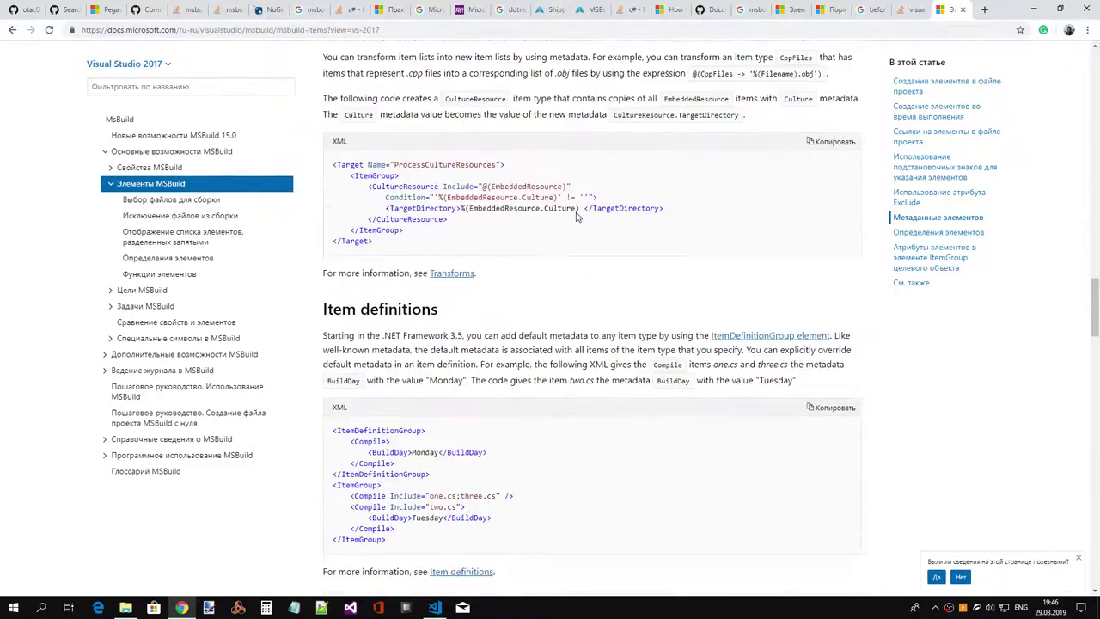
{"action": "left_click_drag", "start_coordinate": [1096, 313], "coordinate": [1097, 91]}
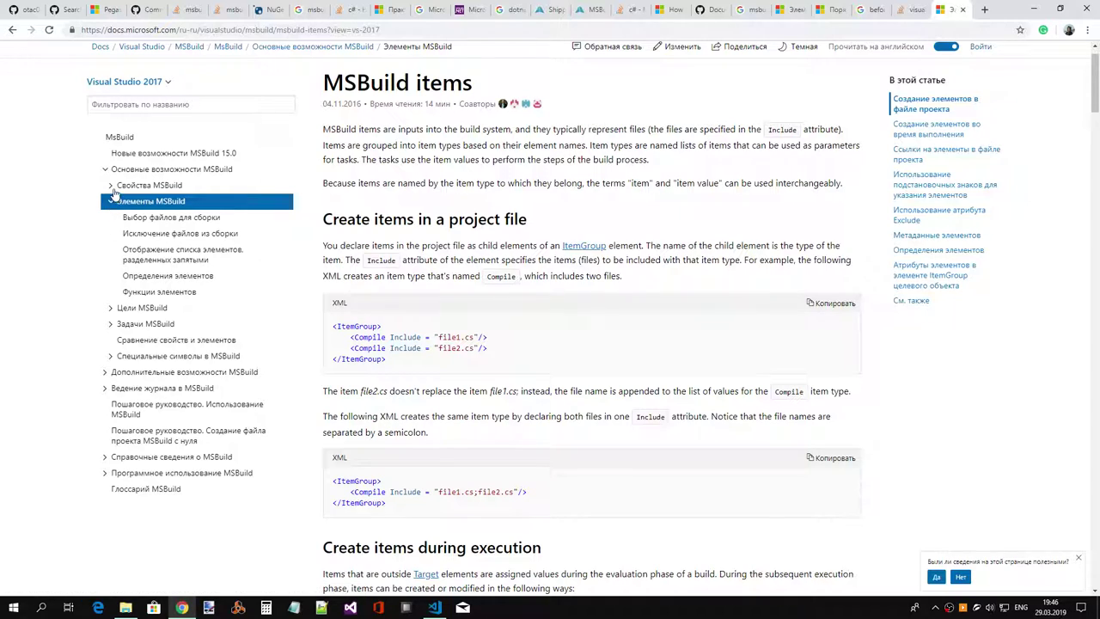
Check the linked article on comma-separated item lists, then return to MSBuild items
{"action": "left_click", "coordinate": [172, 269]}
{"action": "scroll", "coordinate": [568, 302], "scroll_direction": "down", "scroll_amount": 5}
{"action": "scroll", "coordinate": [567, 302], "scroll_direction": "down", "scroll_amount": 5}
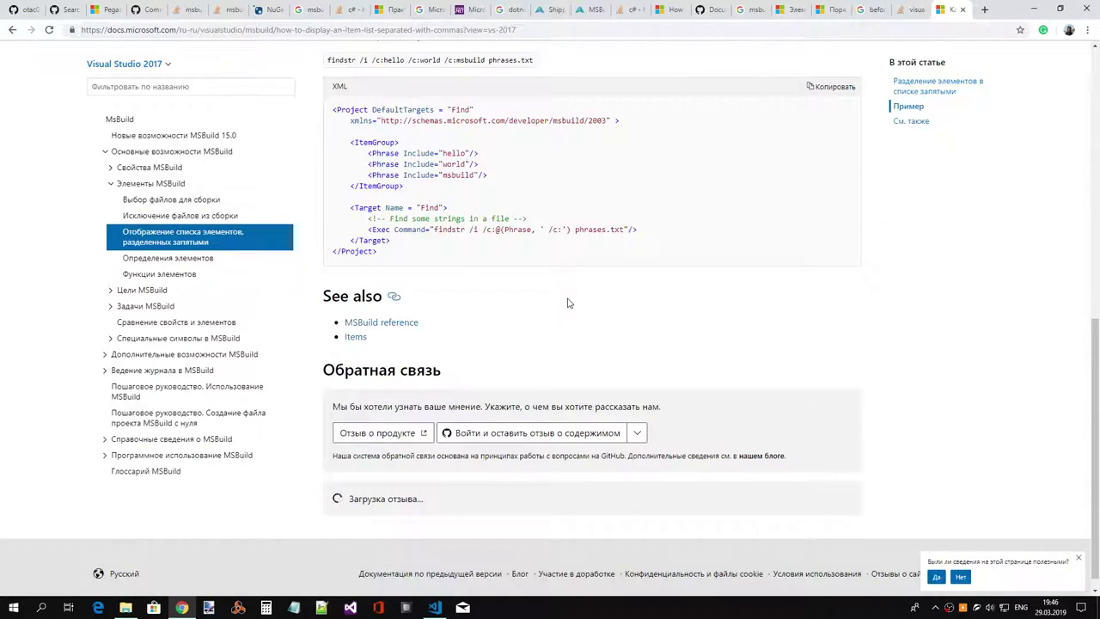
{"action": "left_click", "coordinate": [12, 29]}
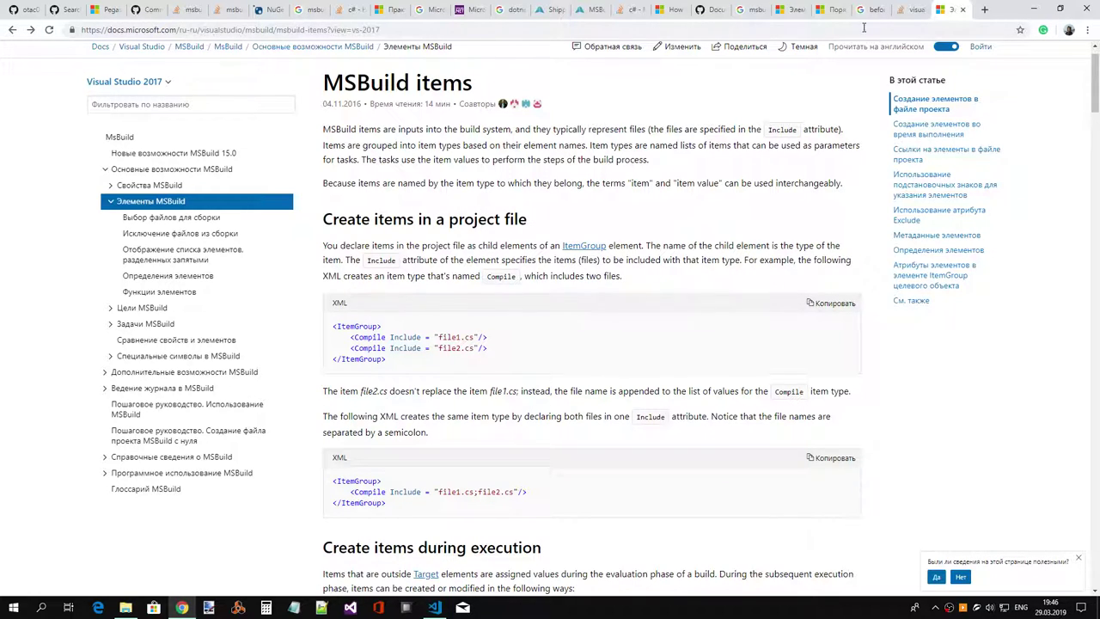
Flip between the Stack Overflow, docs and search tabs, heading back in the docs tab's history
{"action": "left_click", "coordinate": [904, 15]}
{"action": "left_click", "coordinate": [946, 11]}
{"action": "left_click", "coordinate": [907, 14]}
{"action": "left_click", "coordinate": [871, 9]}
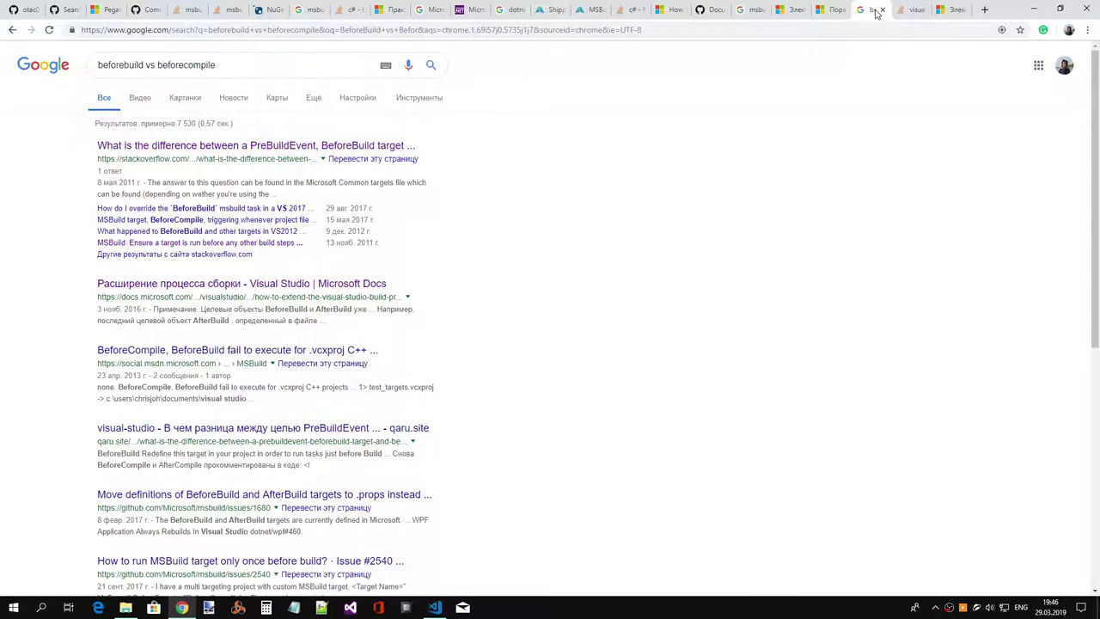
{"action": "left_click", "coordinate": [920, 15]}
{"action": "left_click", "coordinate": [941, 12]}
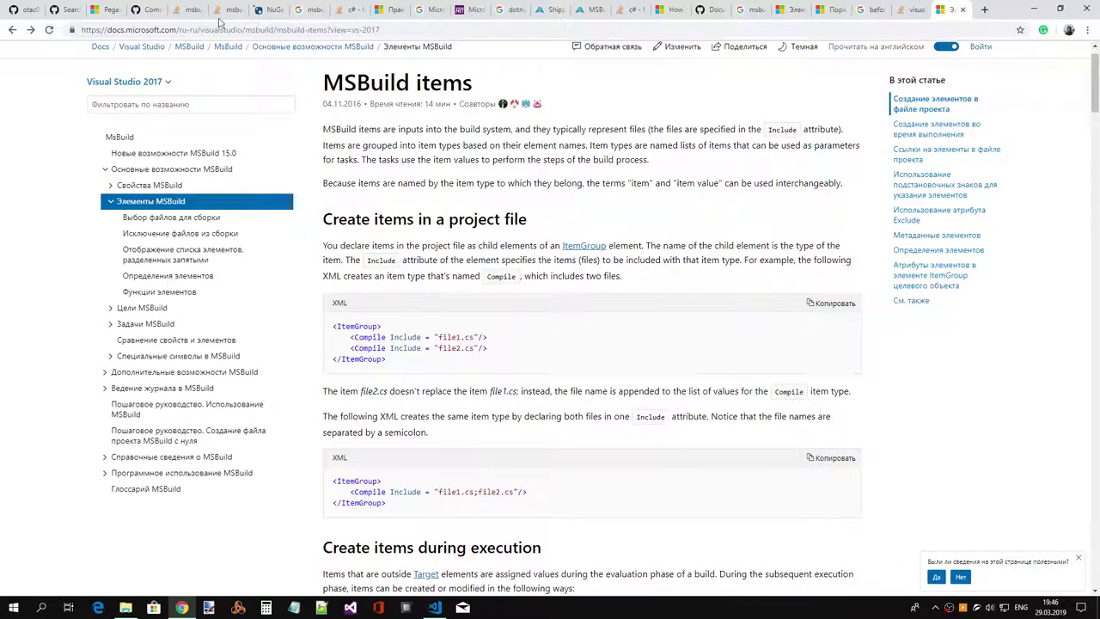
{"action": "double_click", "coordinate": [12, 30]}
Refine the Google search to 'msbuild Compile element attributes'
{"action": "left_click", "coordinate": [30, 29]}
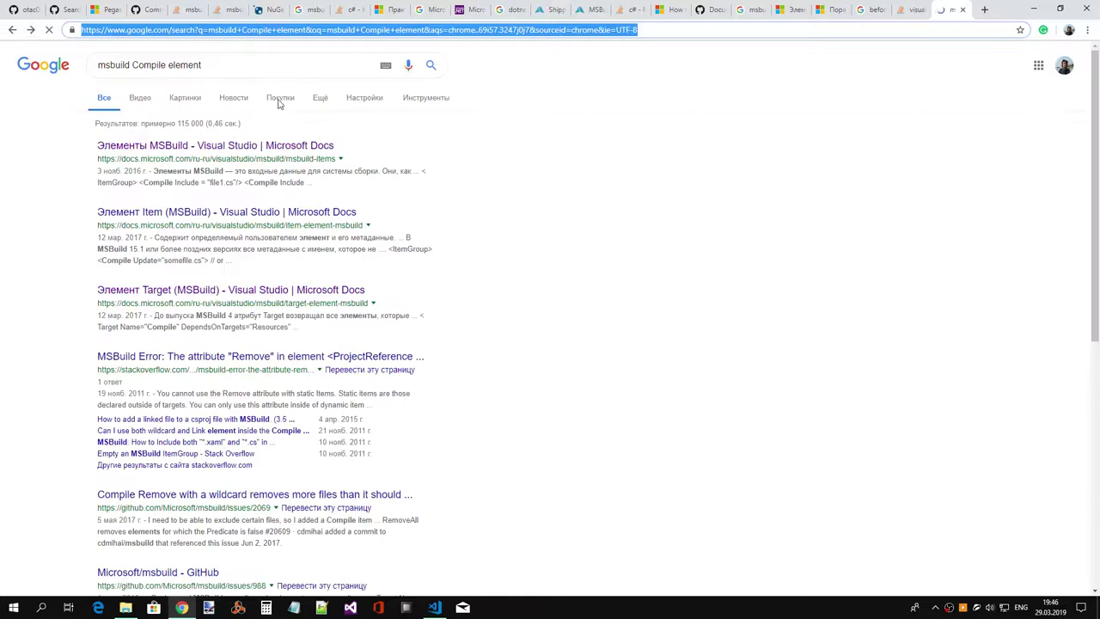
{"action": "left_click", "coordinate": [204, 64]}
{"action": "type", "text": "attr"}
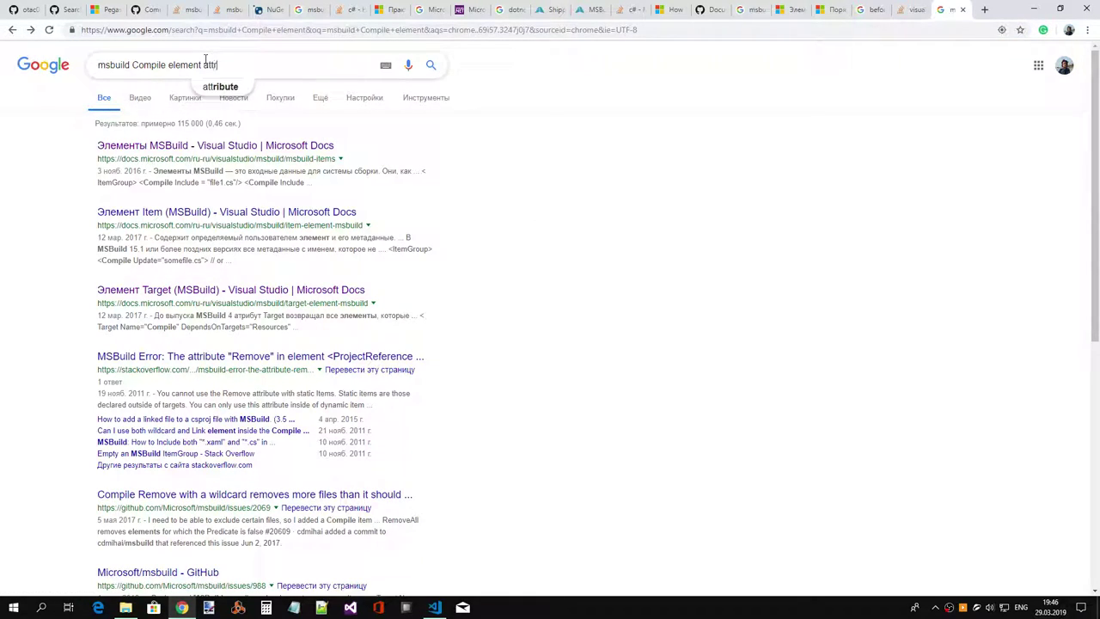
{"action": "type", "text": "ibutes"}
{"action": "key", "text": "Return"}
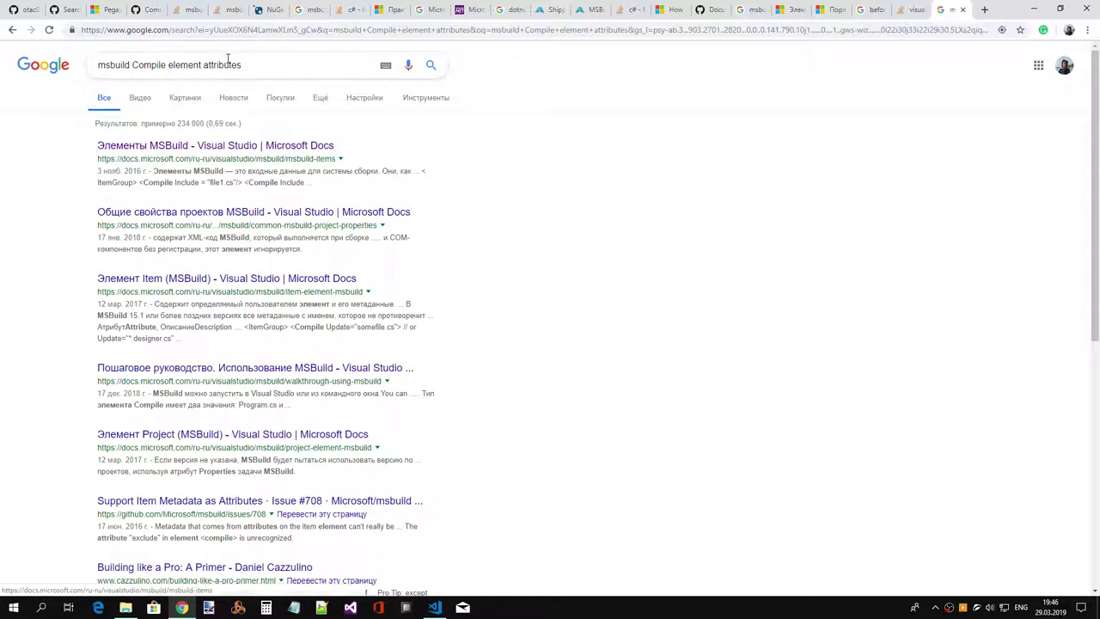
Open the Item element (MSBuild) result in a new tab
{"action": "scroll", "coordinate": [451, 219], "scroll_direction": "down", "scroll_amount": 3}
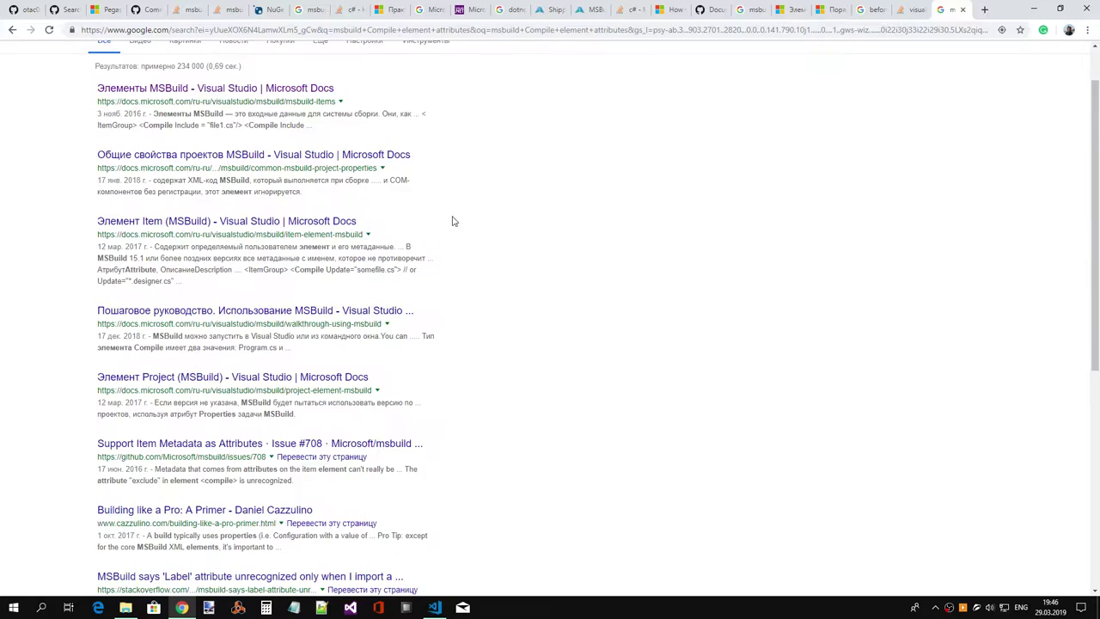
{"action": "scroll", "coordinate": [453, 221], "scroll_direction": "up", "scroll_amount": 4}
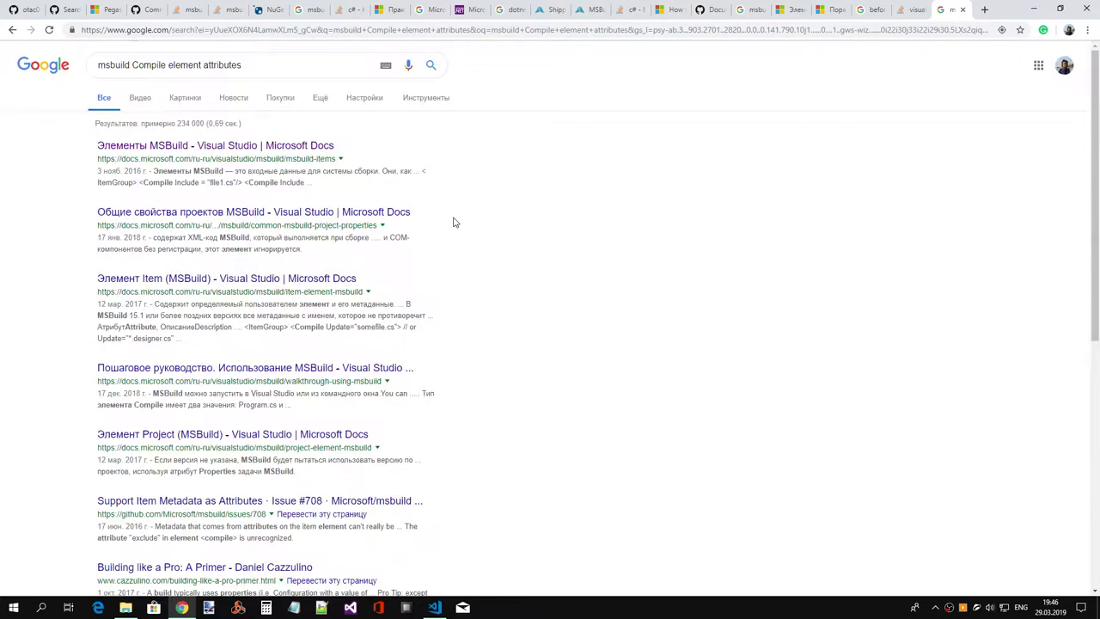
{"action": "right_click", "coordinate": [217, 278]}
{"action": "left_click", "coordinate": [283, 284]}
Read the Item element (MSBuild) article's Include/Exclude/Remove syntax and attributes
{"action": "left_click", "coordinate": [942, 8]}
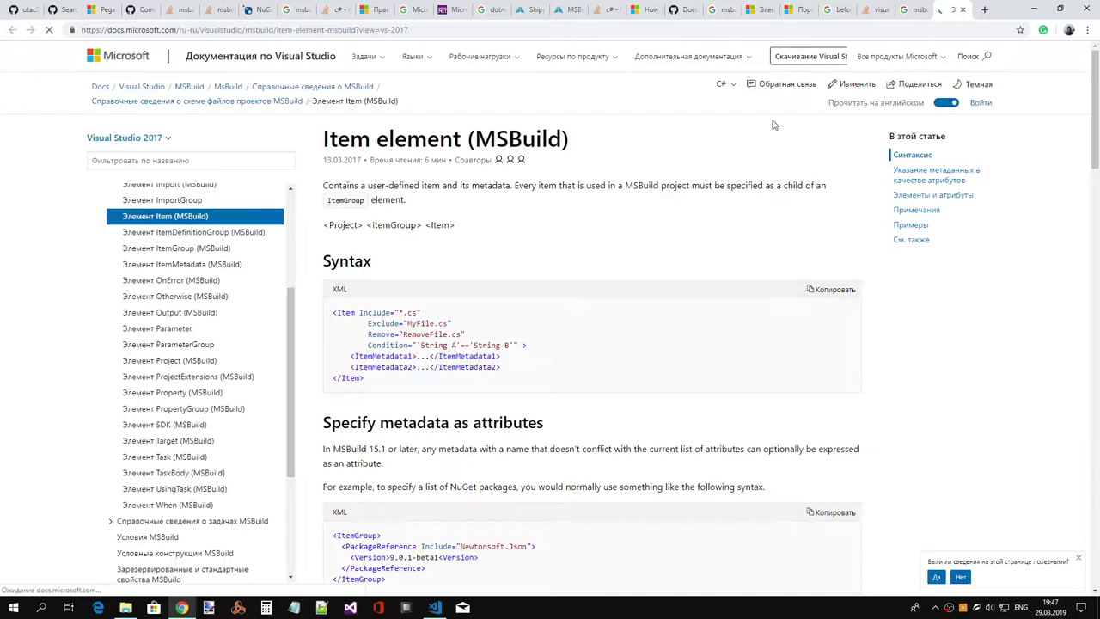
{"action": "scroll", "coordinate": [223, 331], "scroll_direction": "up", "scroll_amount": 1}
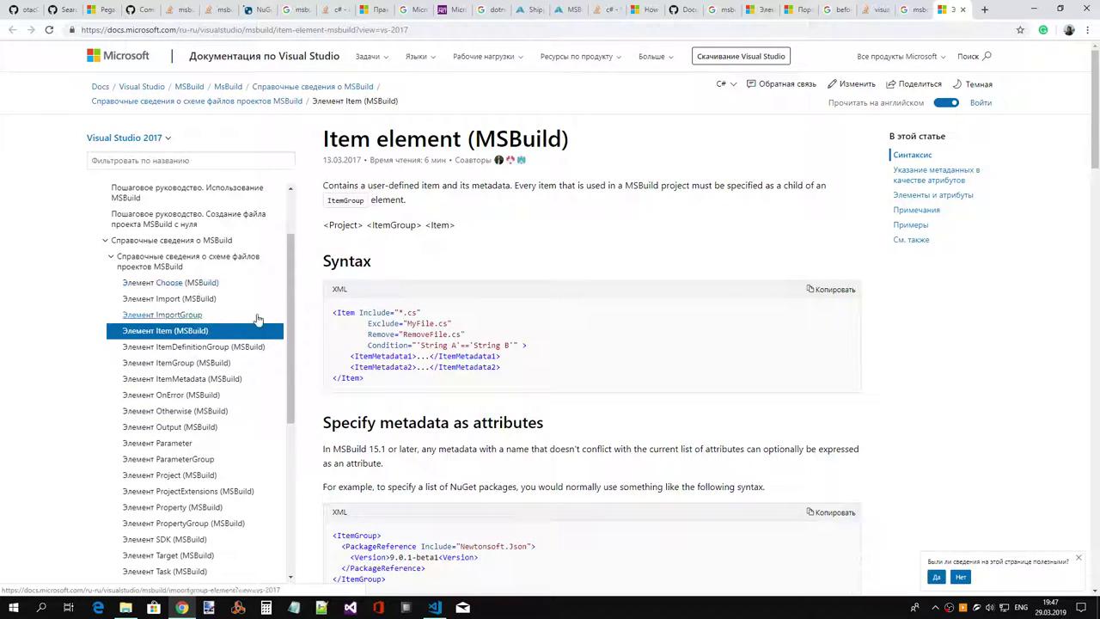
{"action": "scroll", "coordinate": [293, 342], "scroll_direction": "down", "scroll_amount": 1}
{"action": "left_click_drag", "start_coordinate": [293, 342], "coordinate": [298, 400]}
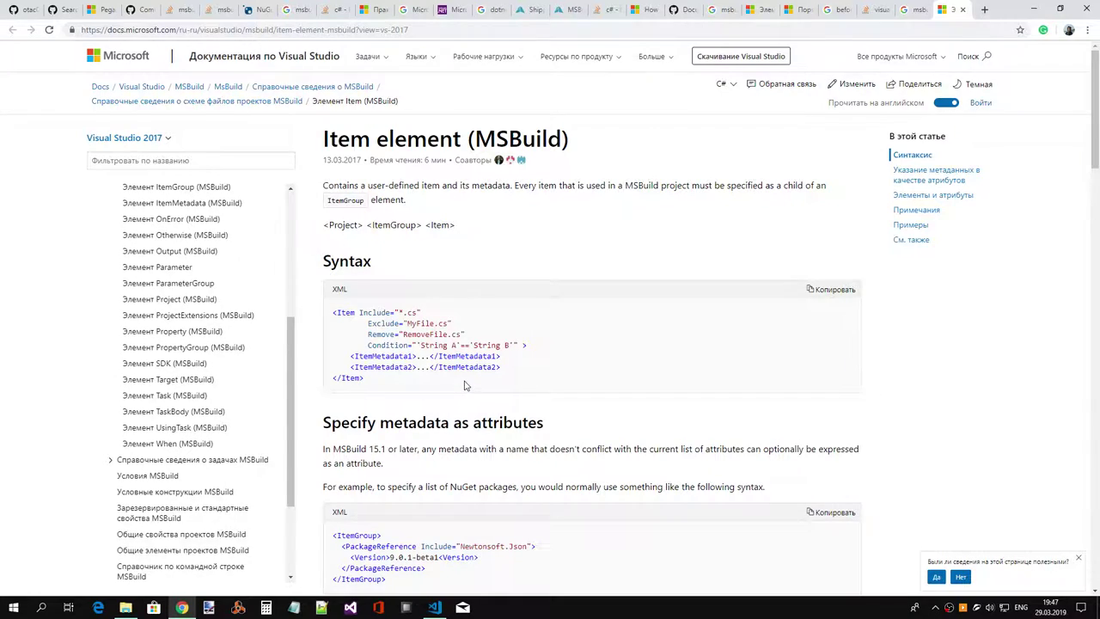
{"action": "scroll", "coordinate": [467, 383], "scroll_direction": "down", "scroll_amount": 1}
{"action": "scroll", "coordinate": [466, 382], "scroll_direction": "down", "scroll_amount": 1}
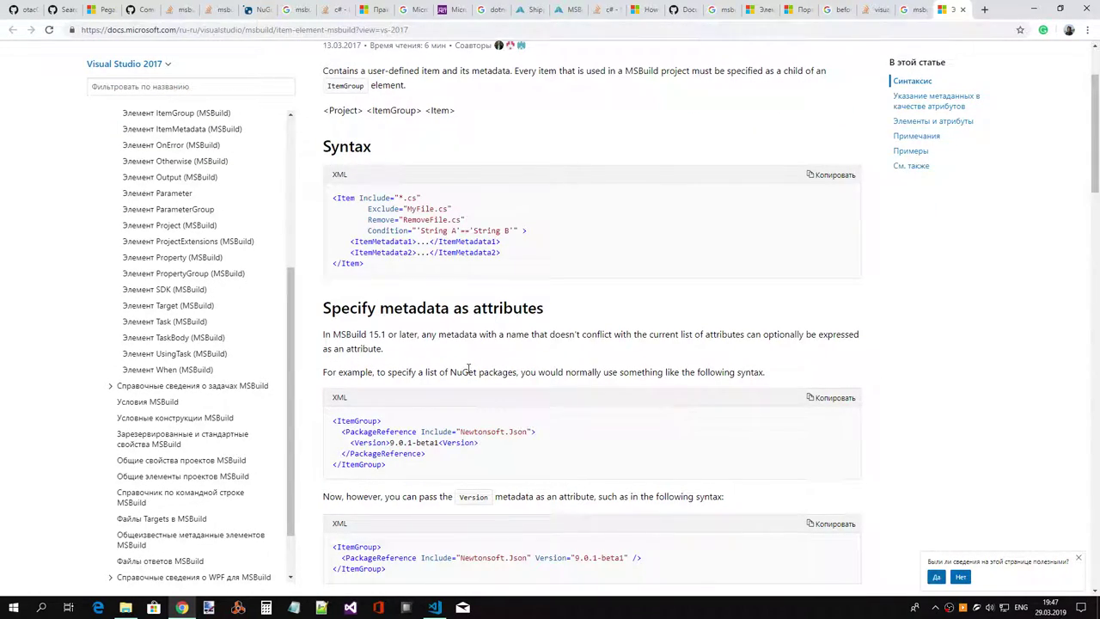
{"action": "scroll", "coordinate": [513, 351], "scroll_direction": "down", "scroll_amount": 1}
{"action": "scroll", "coordinate": [513, 351], "scroll_direction": "down", "scroll_amount": 1}
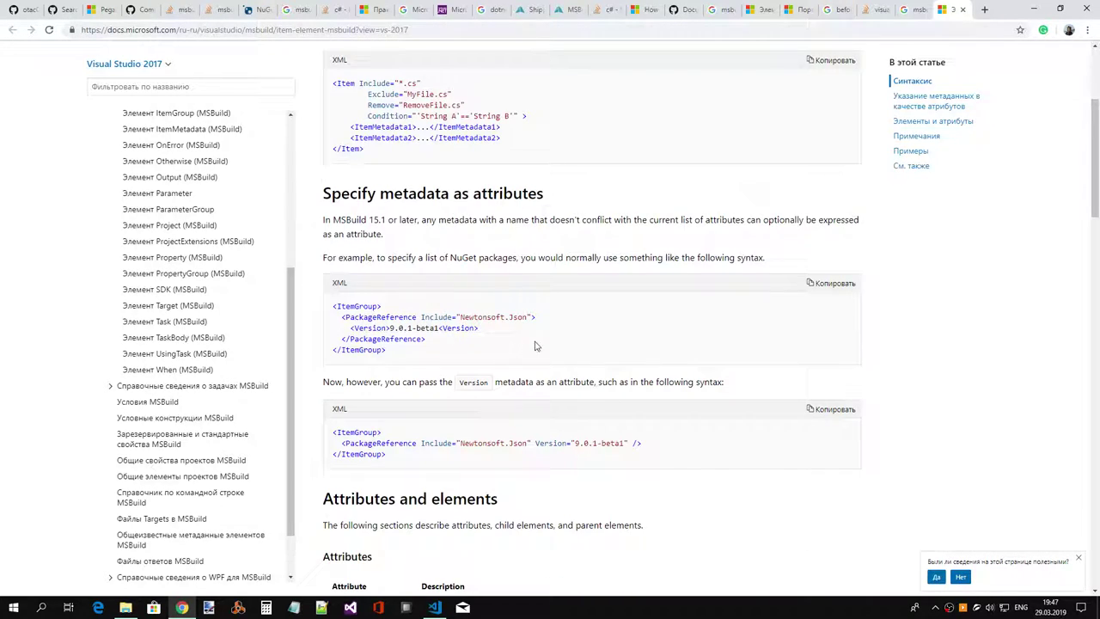
{"action": "scroll", "coordinate": [478, 327], "scroll_direction": "down", "scroll_amount": 2}
{"action": "scroll", "coordinate": [479, 326], "scroll_direction": "up", "scroll_amount": 3}
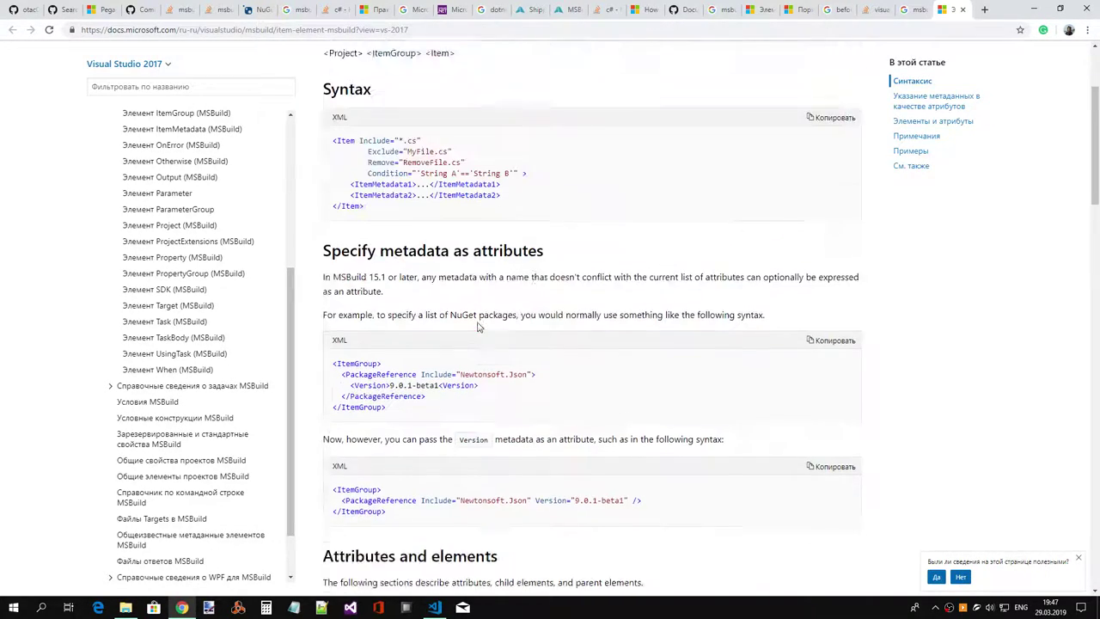
{"action": "scroll", "coordinate": [479, 326], "scroll_direction": "up", "scroll_amount": 1}
{"action": "scroll", "coordinate": [479, 327], "scroll_direction": "up", "scroll_amount": 2}
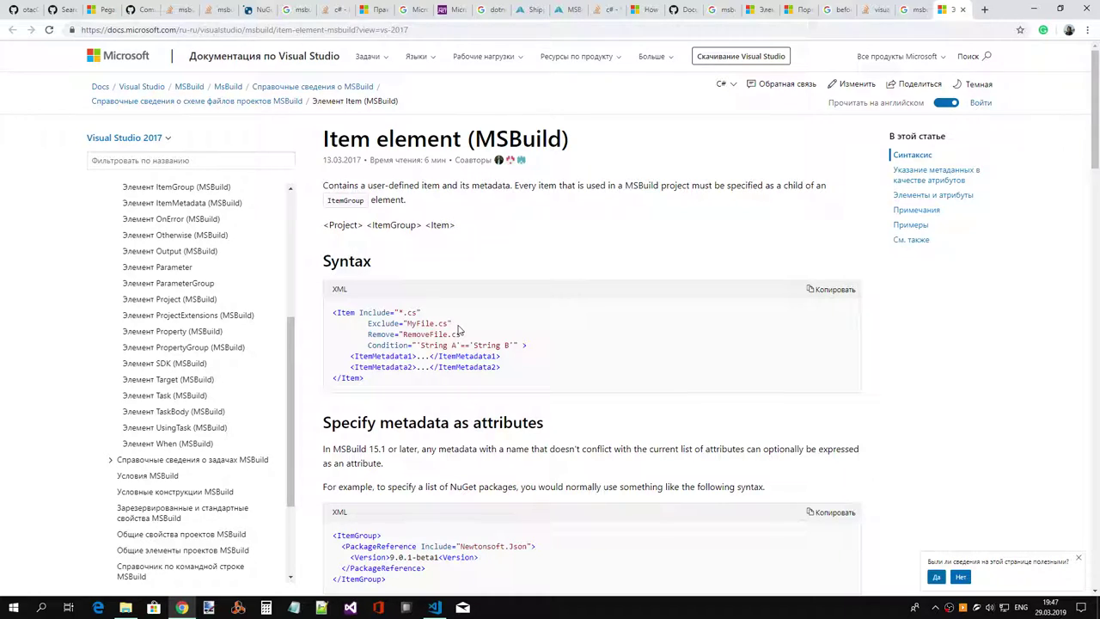
{"action": "scroll", "coordinate": [201, 292], "scroll_direction": "up", "scroll_amount": 2}
Continue through remarks and Examples, including Compile Update="somefile.cs", down to See also
{"action": "left_click", "coordinate": [185, 320]}
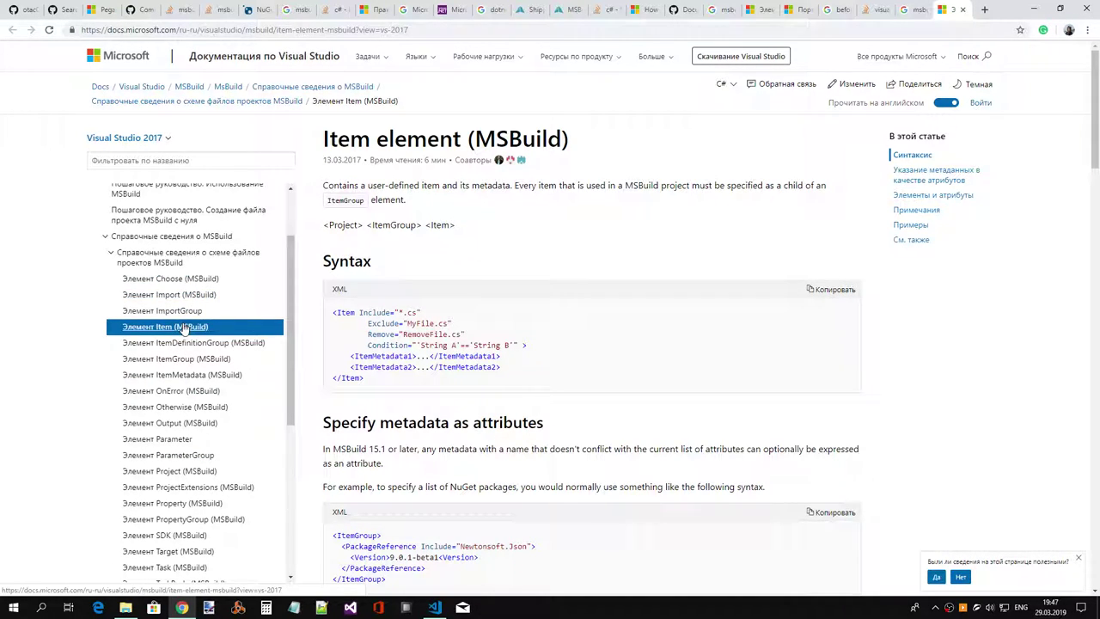
{"action": "scroll", "coordinate": [594, 316], "scroll_direction": "down", "scroll_amount": 5}
{"action": "scroll", "coordinate": [596, 309], "scroll_direction": "down", "scroll_amount": 1}
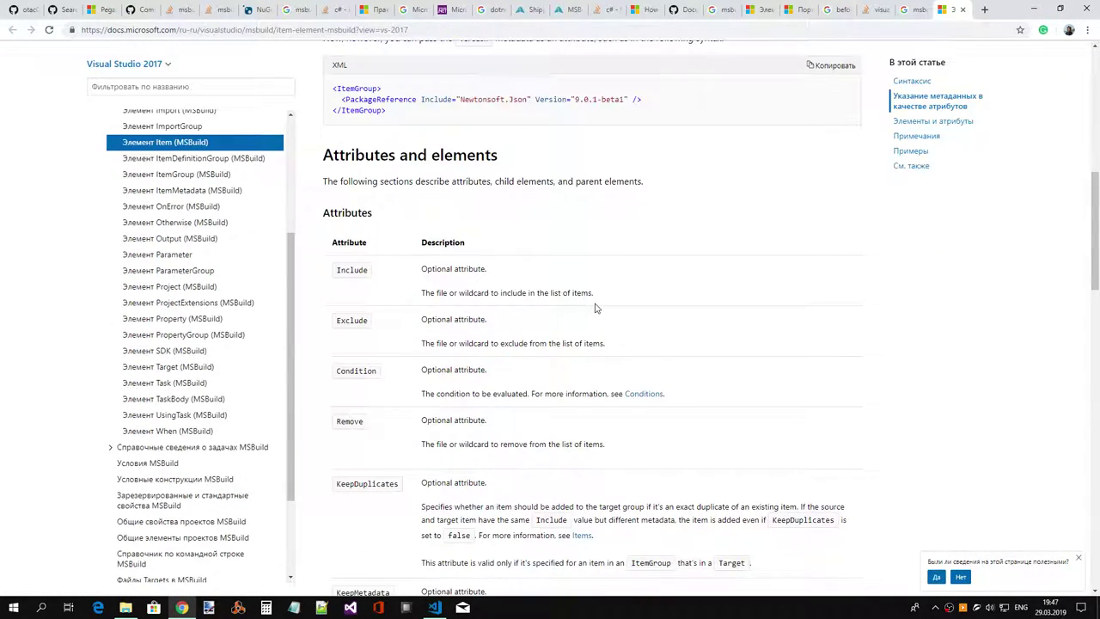
{"action": "scroll", "coordinate": [597, 308], "scroll_direction": "down", "scroll_amount": 1}
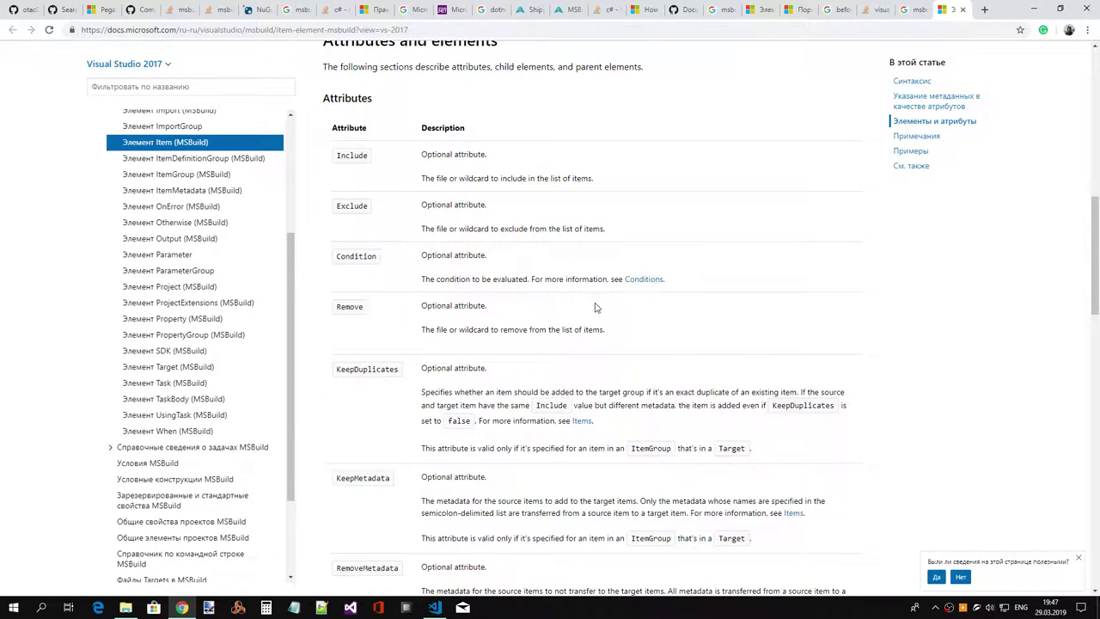
{"action": "scroll", "coordinate": [596, 308], "scroll_direction": "down", "scroll_amount": 2}
{"action": "scroll", "coordinate": [597, 307], "scroll_direction": "down", "scroll_amount": 1}
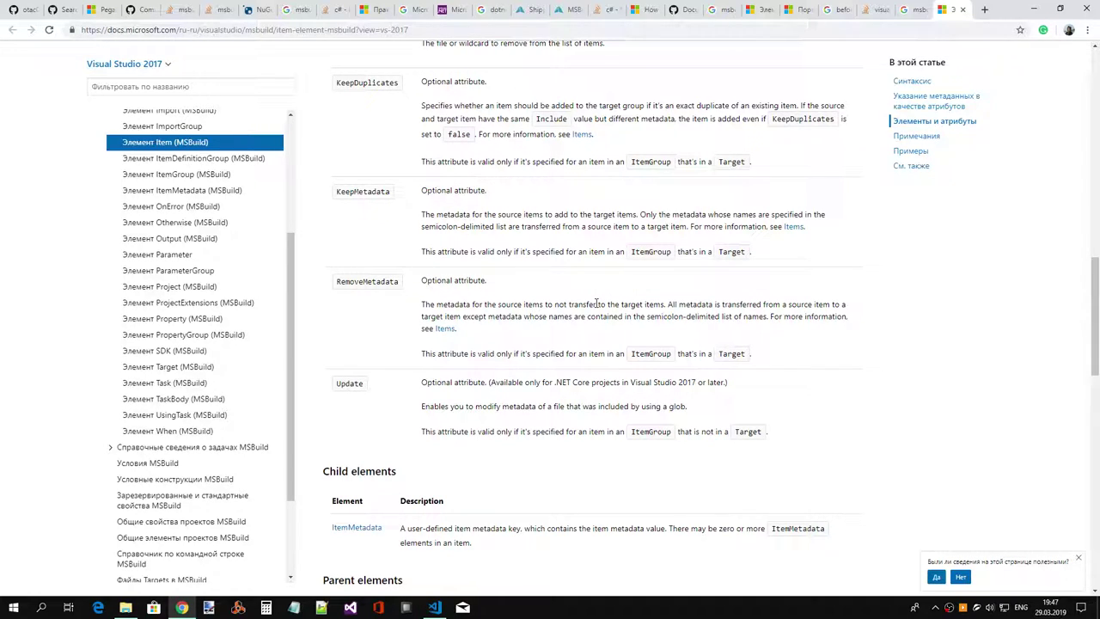
{"action": "scroll", "coordinate": [597, 303], "scroll_direction": "down", "scroll_amount": 1}
{"action": "scroll", "coordinate": [597, 304], "scroll_direction": "down", "scroll_amount": 2}
{"action": "scroll", "coordinate": [596, 304], "scroll_direction": "down", "scroll_amount": 1}
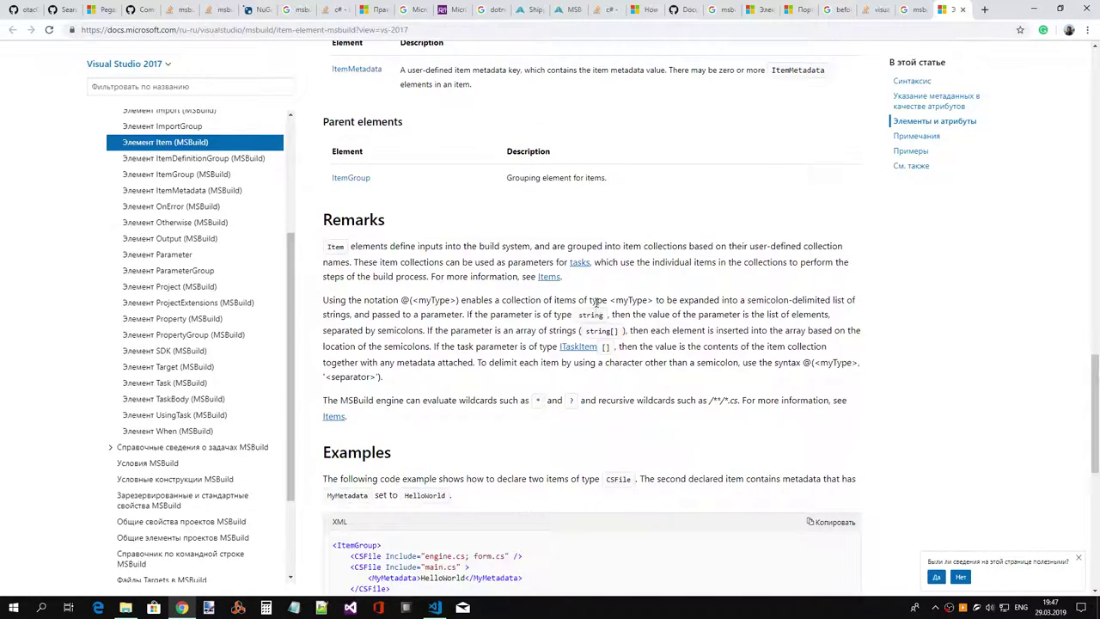
{"action": "scroll", "coordinate": [596, 303], "scroll_direction": "down", "scroll_amount": 1}
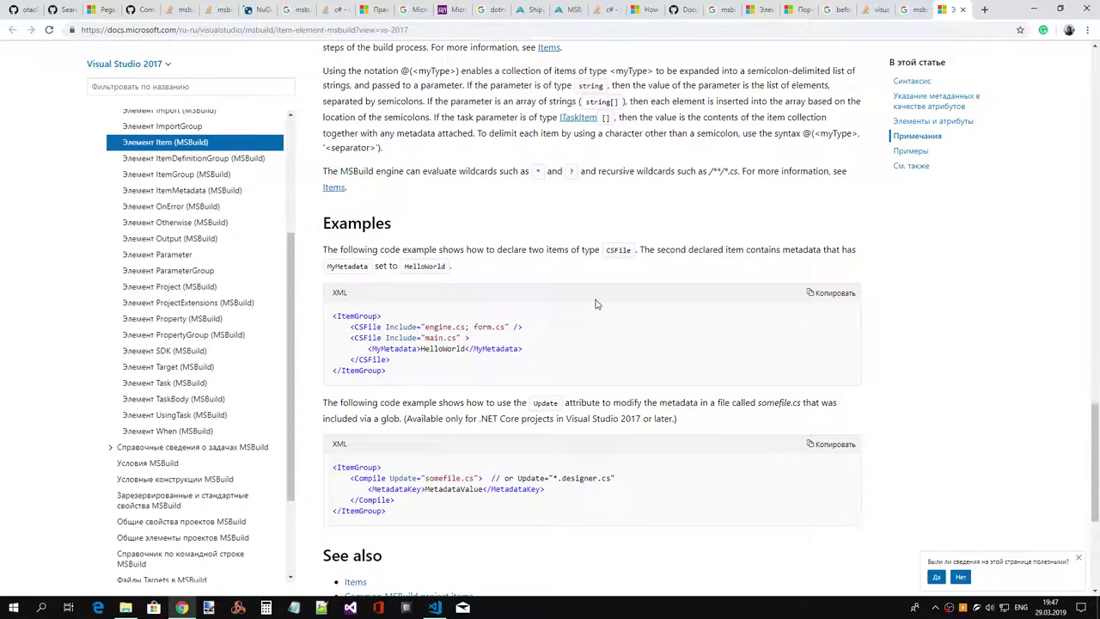
{"action": "scroll", "coordinate": [597, 304], "scroll_direction": "down", "scroll_amount": 1}
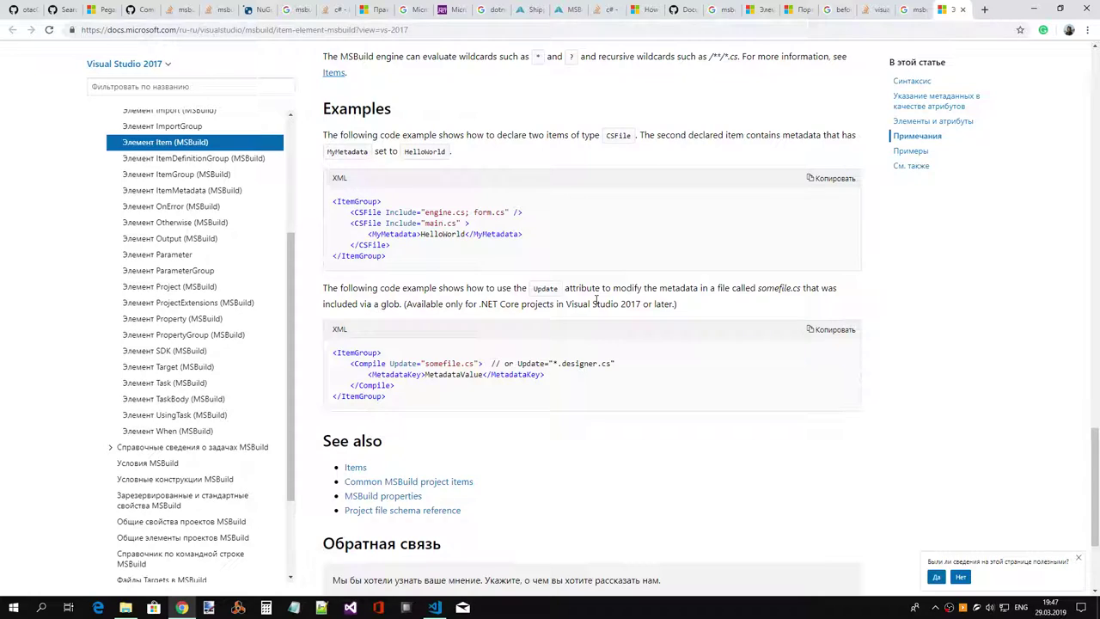
{"action": "scroll", "coordinate": [596, 301], "scroll_direction": "down", "scroll_amount": 2}
{"action": "scroll", "coordinate": [596, 303], "scroll_direction": "down", "scroll_amount": 1}
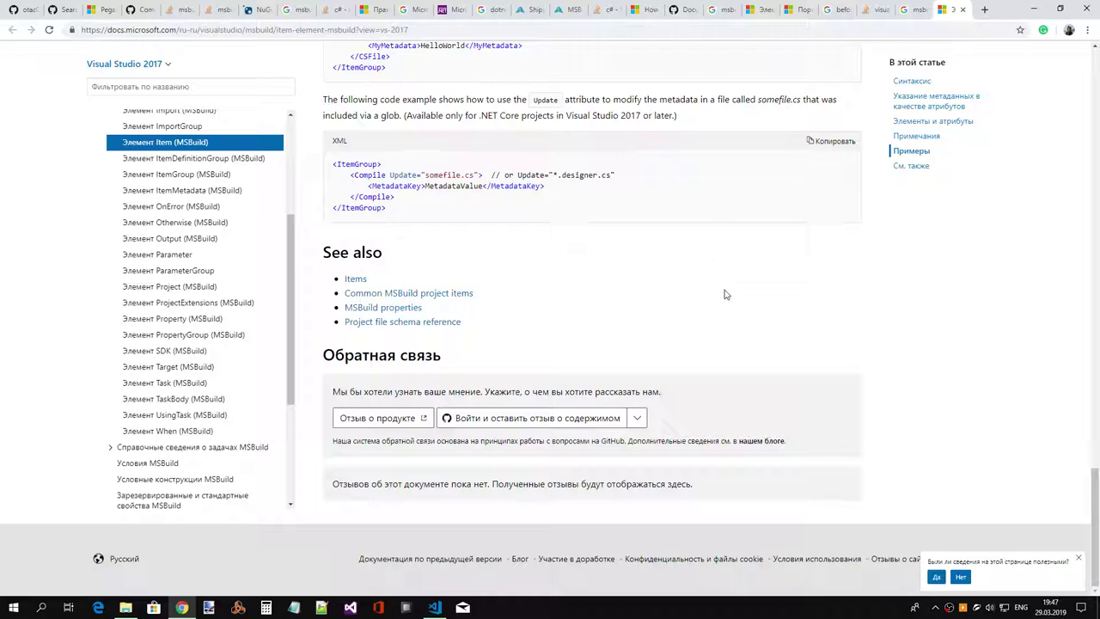
{"action": "scroll", "coordinate": [725, 295], "scroll_direction": "up", "scroll_amount": 1}
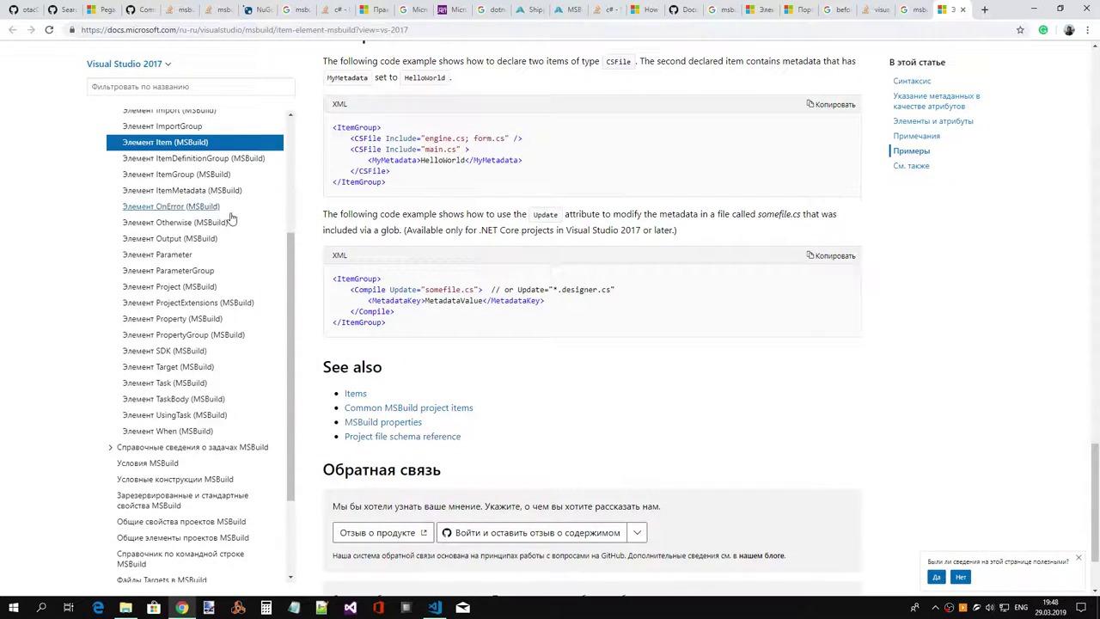
{"action": "scroll", "coordinate": [226, 218], "scroll_direction": "up", "scroll_amount": 1}
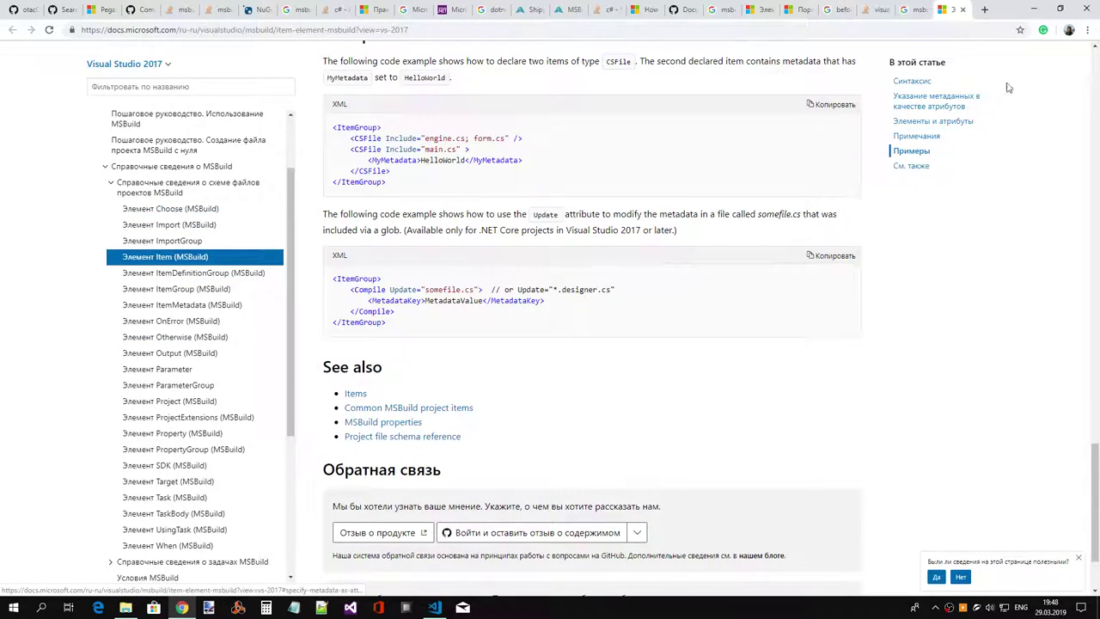
{"action": "left_click", "coordinate": [932, 12]}
{"action": "left_click", "coordinate": [946, 12]}
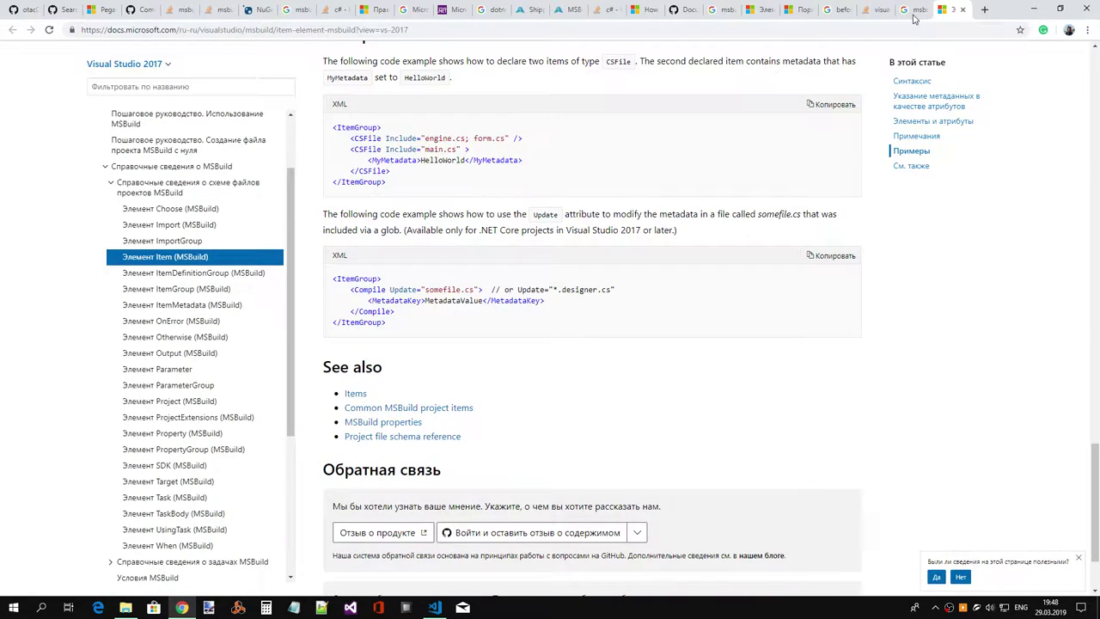
Search Google for 'msbuild compile file after task executed' in a fresh tab
{"action": "left_click", "coordinate": [915, 18]}
{"action": "left_click", "coordinate": [946, 18]}
{"action": "left_click", "coordinate": [984, 10]}
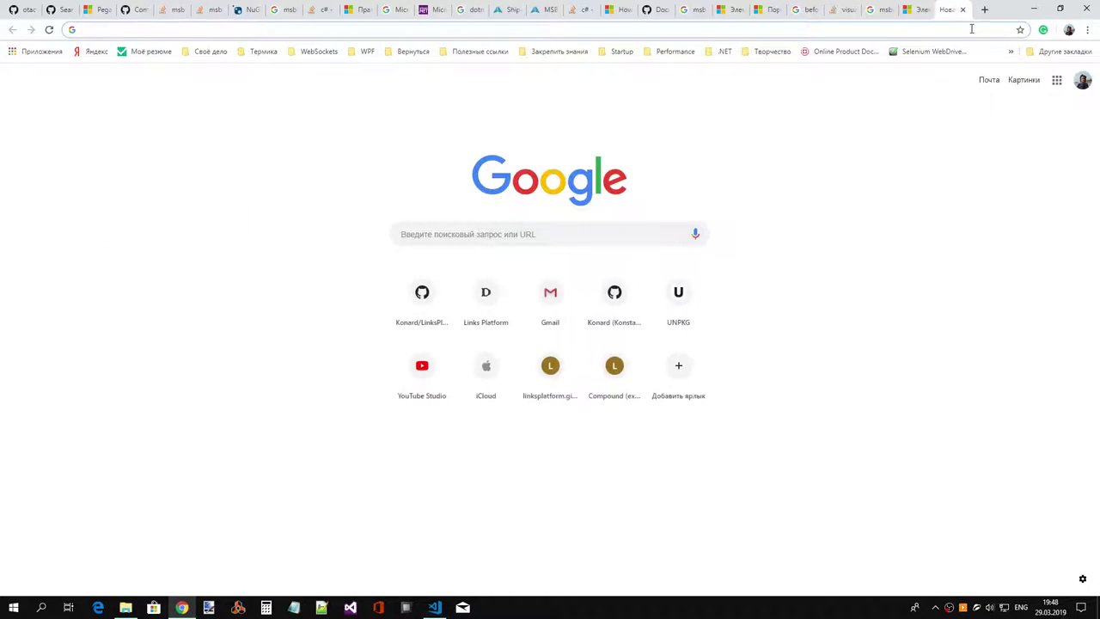
{"action": "type", "text": "msbuil"}
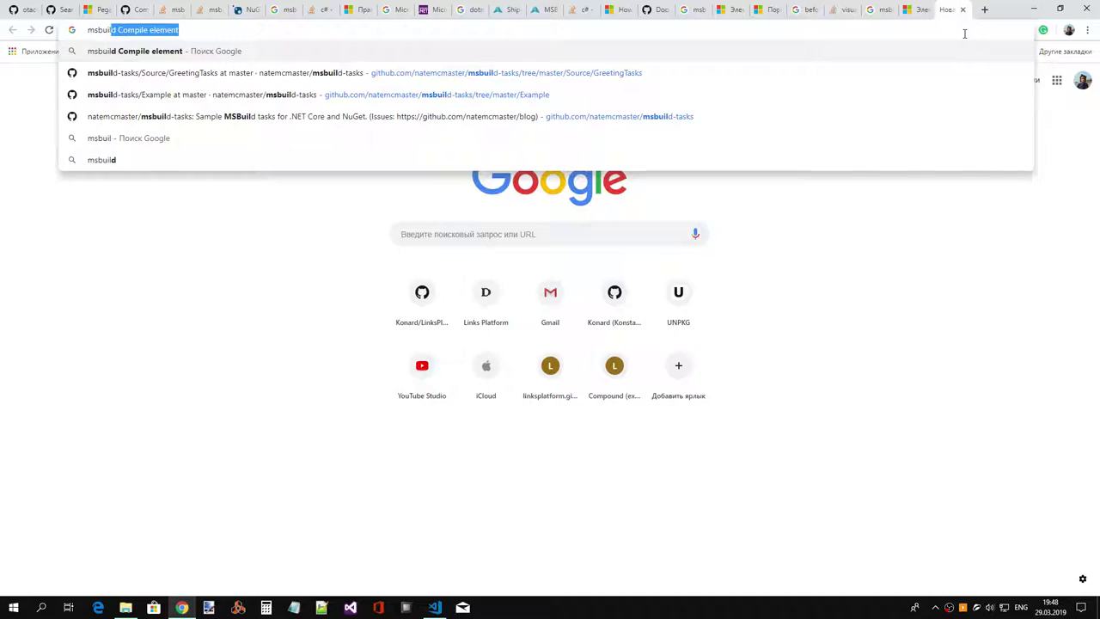
{"action": "type", "text": "d "}
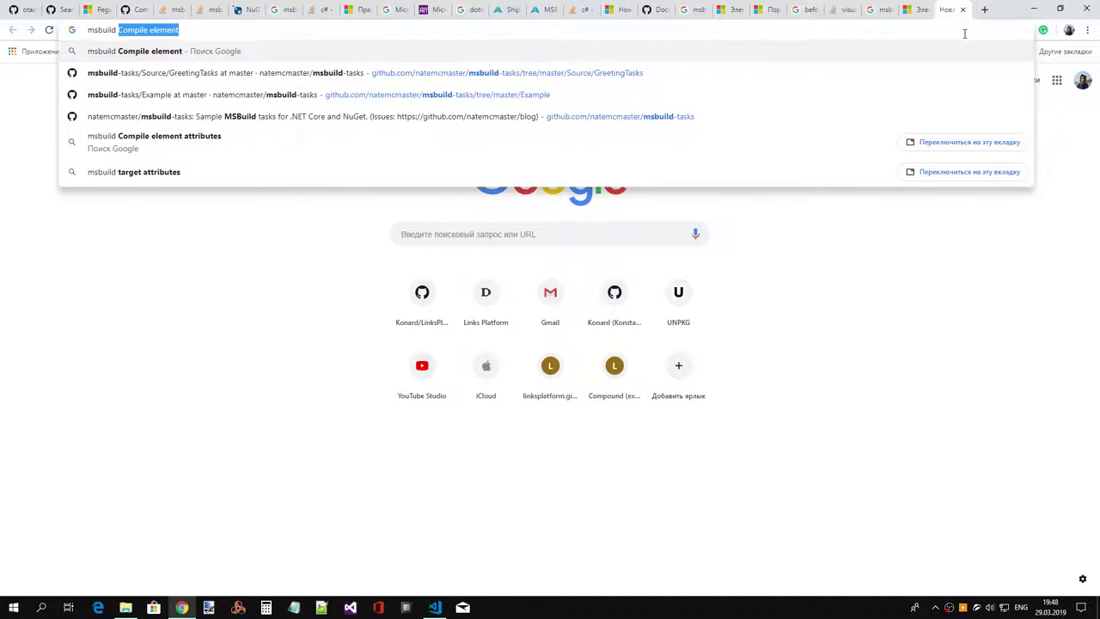
{"action": "type", "text": "co"}
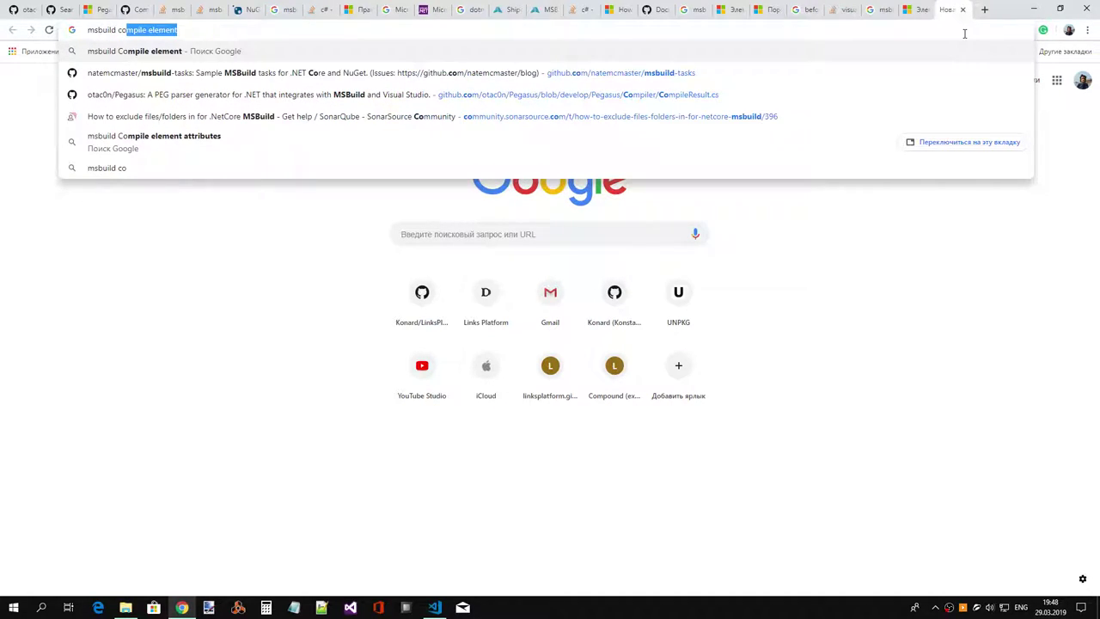
{"action": "type", "text": "mpile "}
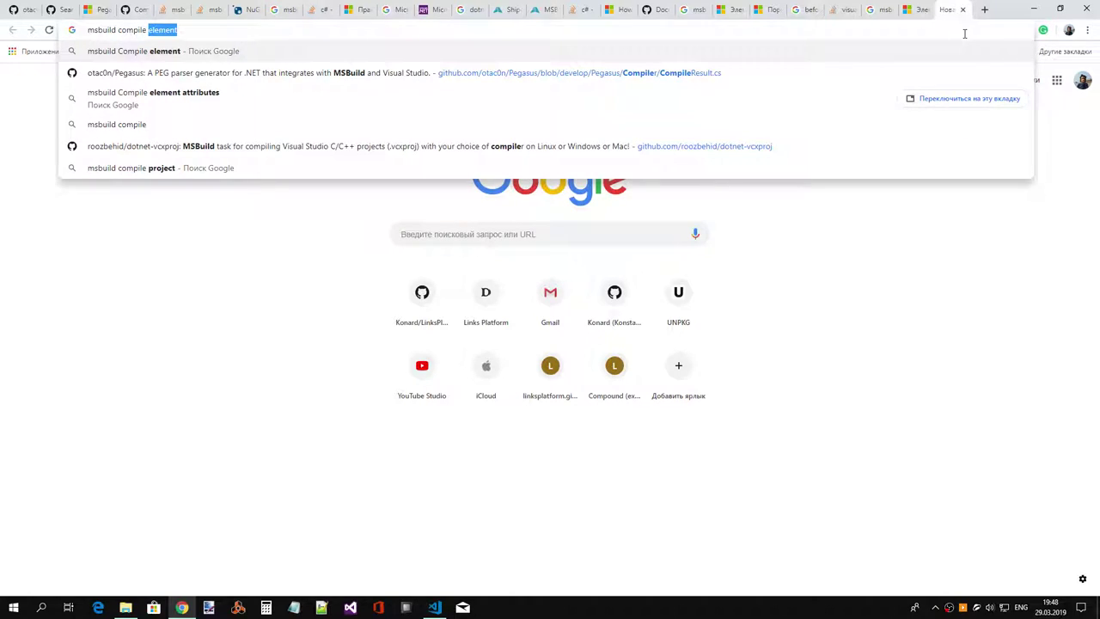
{"action": "type", "text": "file"}
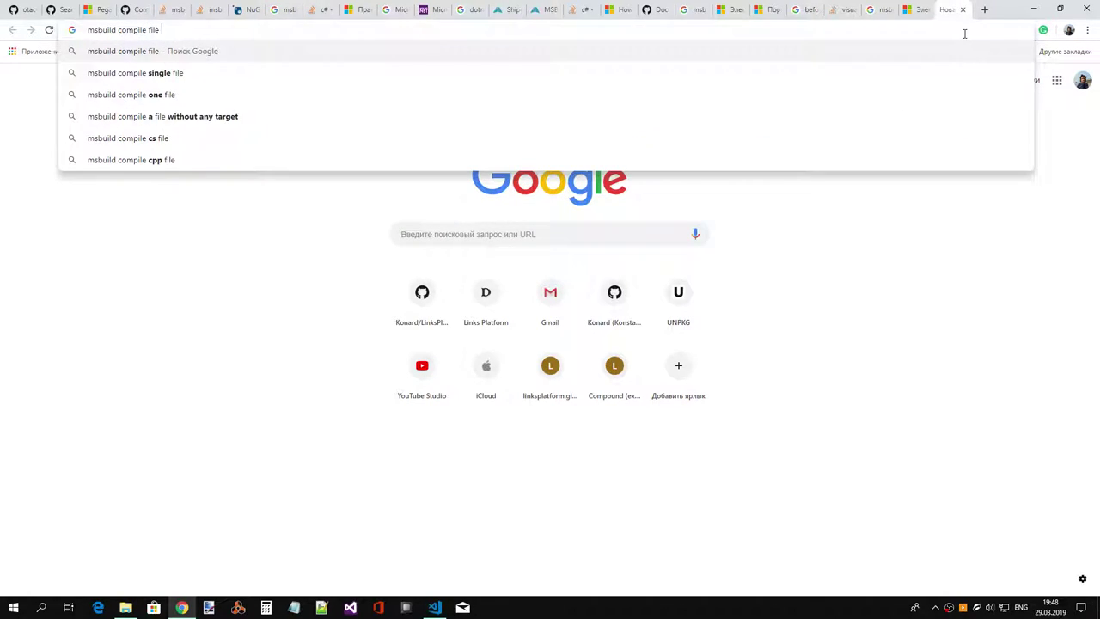
{"action": "type", "text": " after ta"}
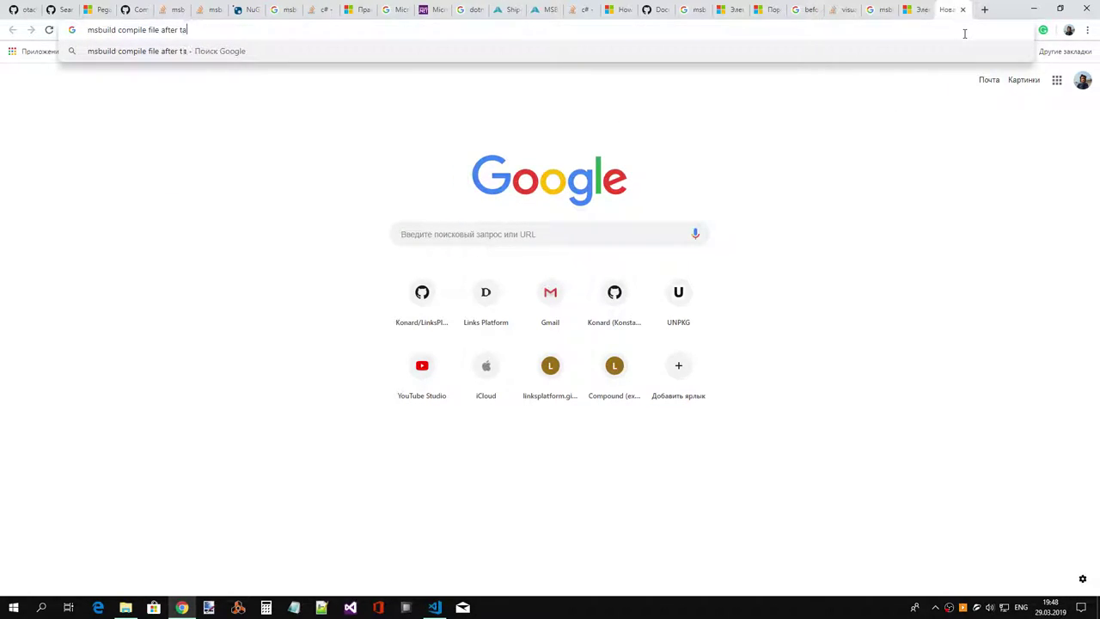
{"action": "type", "text": "sk exe"}
{"action": "type", "text": "cuted"}
{"action": "key", "text": "Return"}
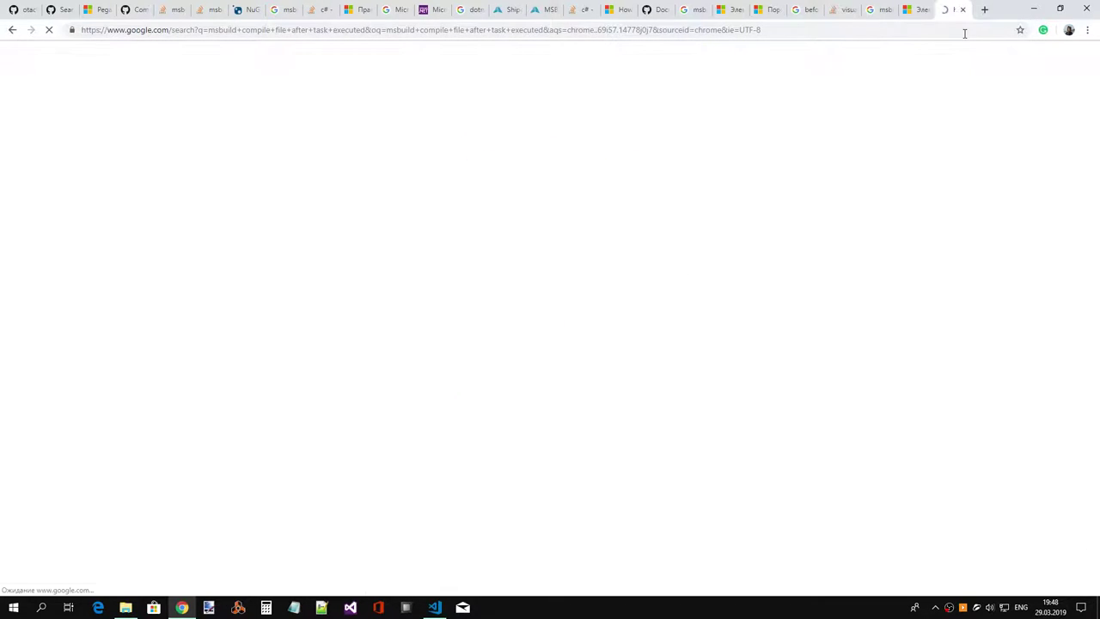
{"action": "right_click", "coordinate": [307, 180]}
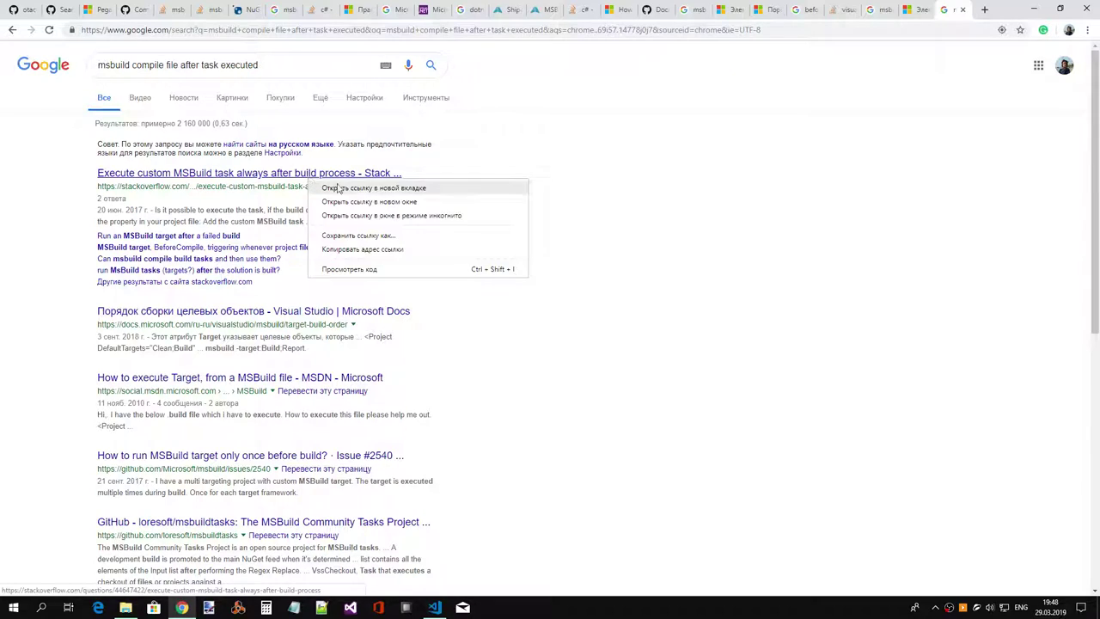
{"action": "left_click", "coordinate": [369, 188]}
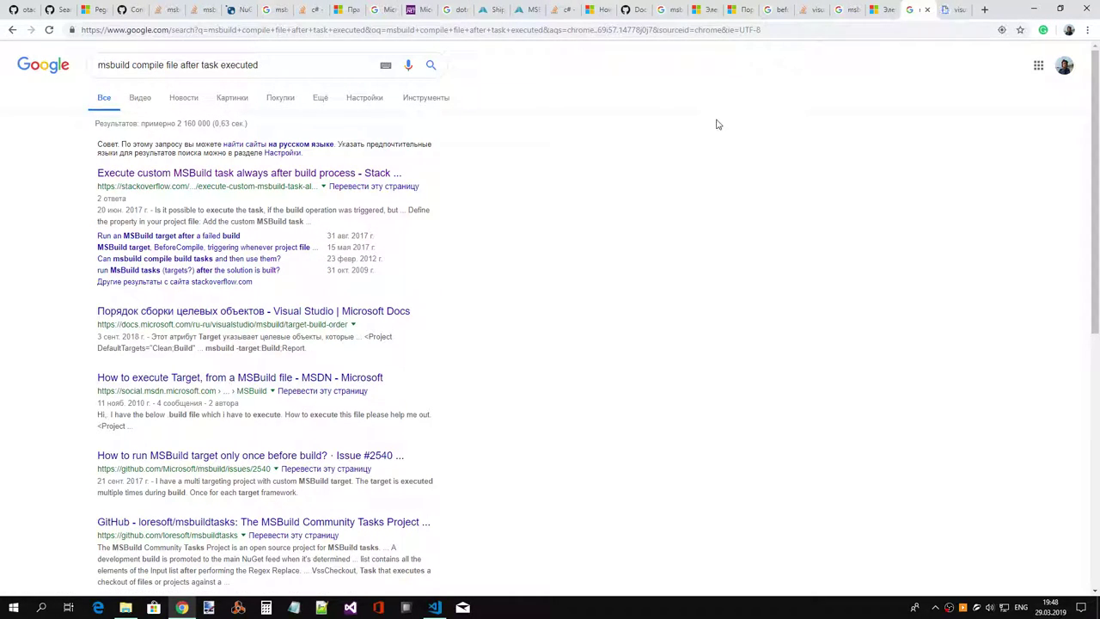
{"action": "left_click", "coordinate": [945, 9]}
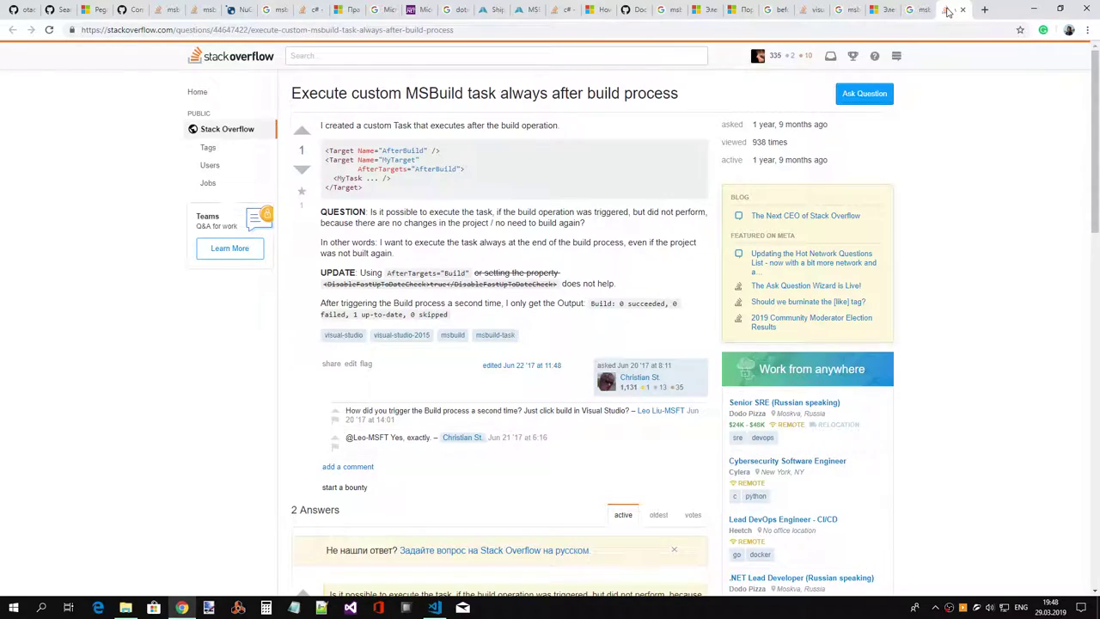
{"action": "scroll", "coordinate": [953, 101], "scroll_direction": "down", "scroll_amount": 2}
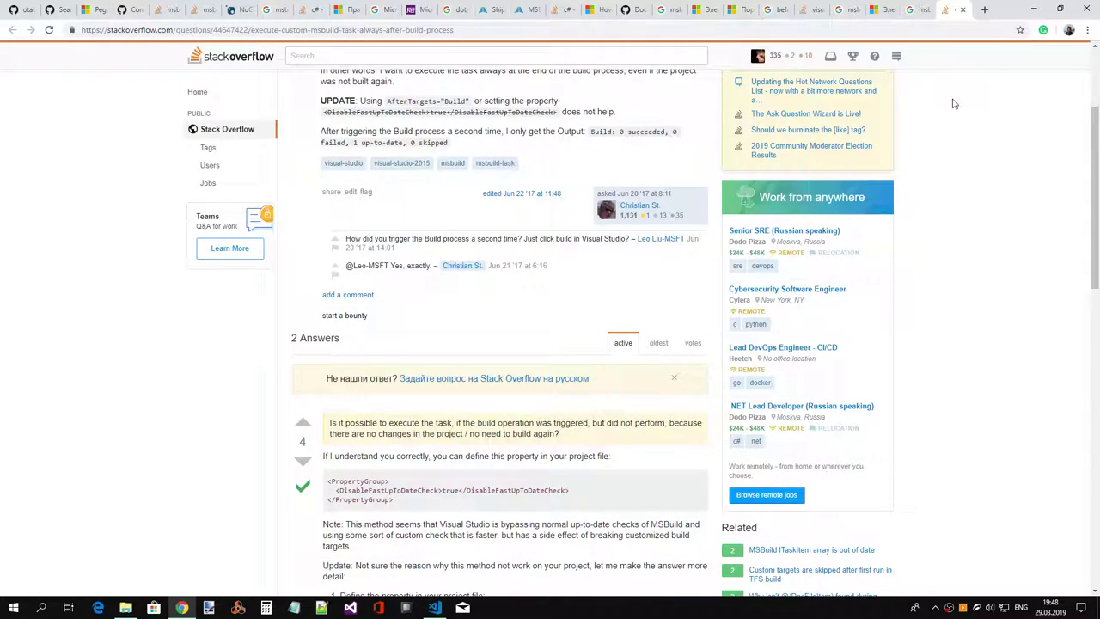
{"action": "scroll", "coordinate": [953, 103], "scroll_direction": "down", "scroll_amount": 2}
{"action": "scroll", "coordinate": [953, 101], "scroll_direction": "down", "scroll_amount": 2}
{"action": "scroll", "coordinate": [954, 99], "scroll_direction": "down", "scroll_amount": 2}
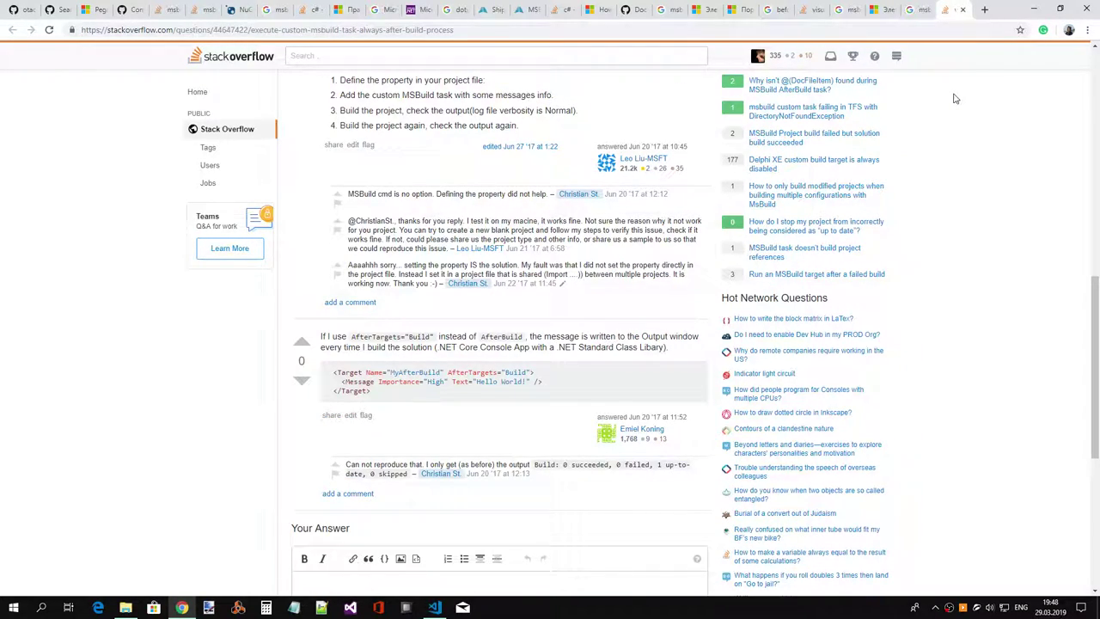
{"action": "left_click", "coordinate": [962, 9]}
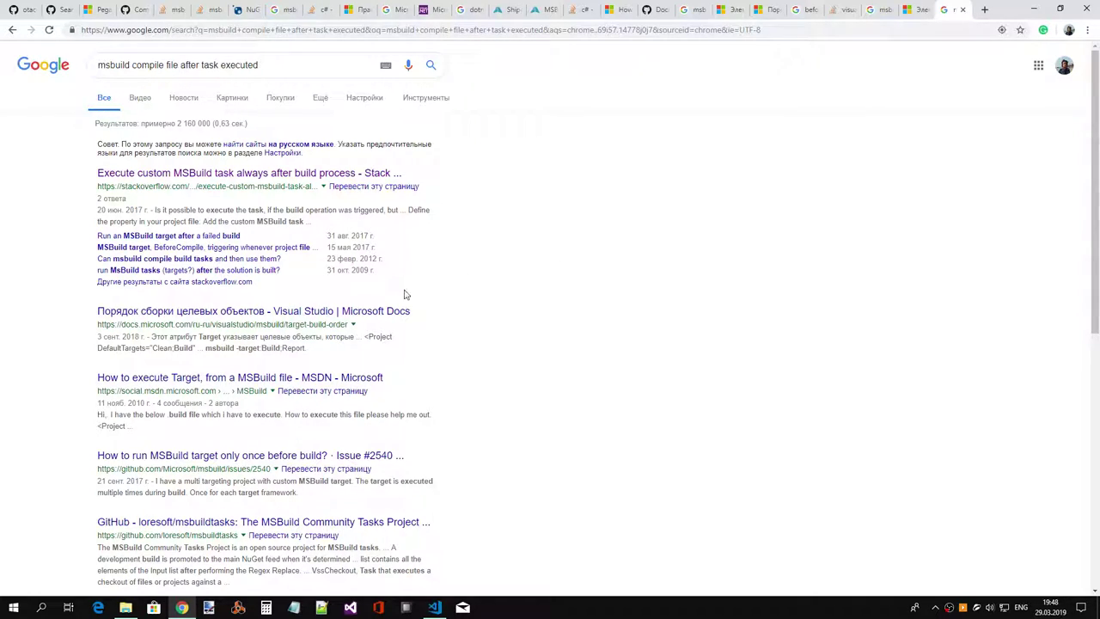
Scroll through the current Google results for the MSBuild query
{"action": "scroll", "coordinate": [482, 316], "scroll_direction": "down", "scroll_amount": 1}
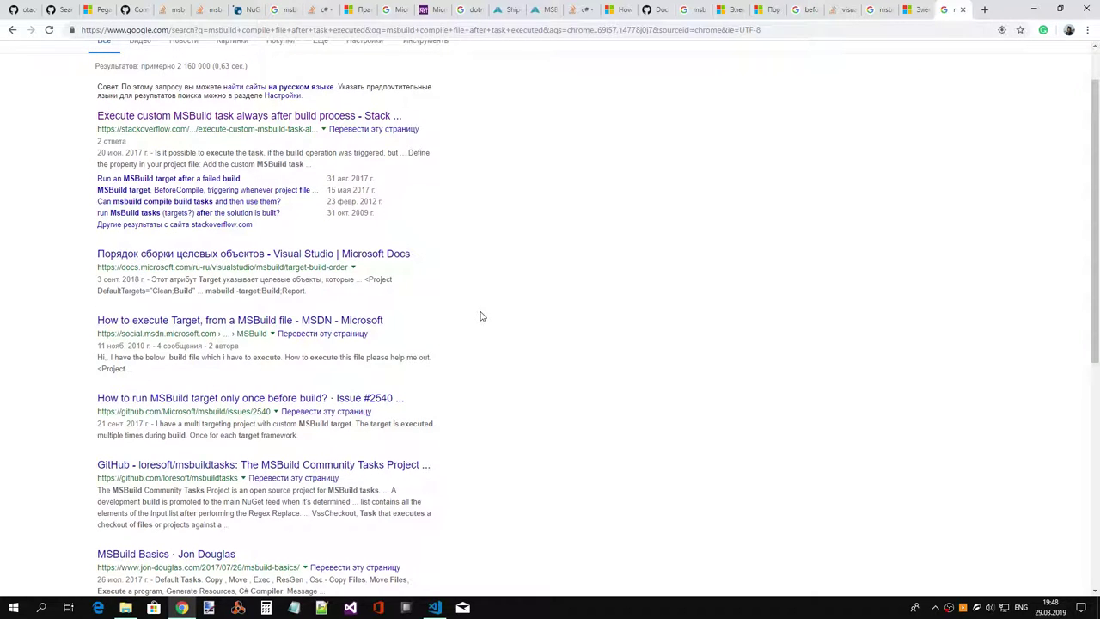
{"action": "scroll", "coordinate": [425, 356], "scroll_direction": "down", "scroll_amount": 1}
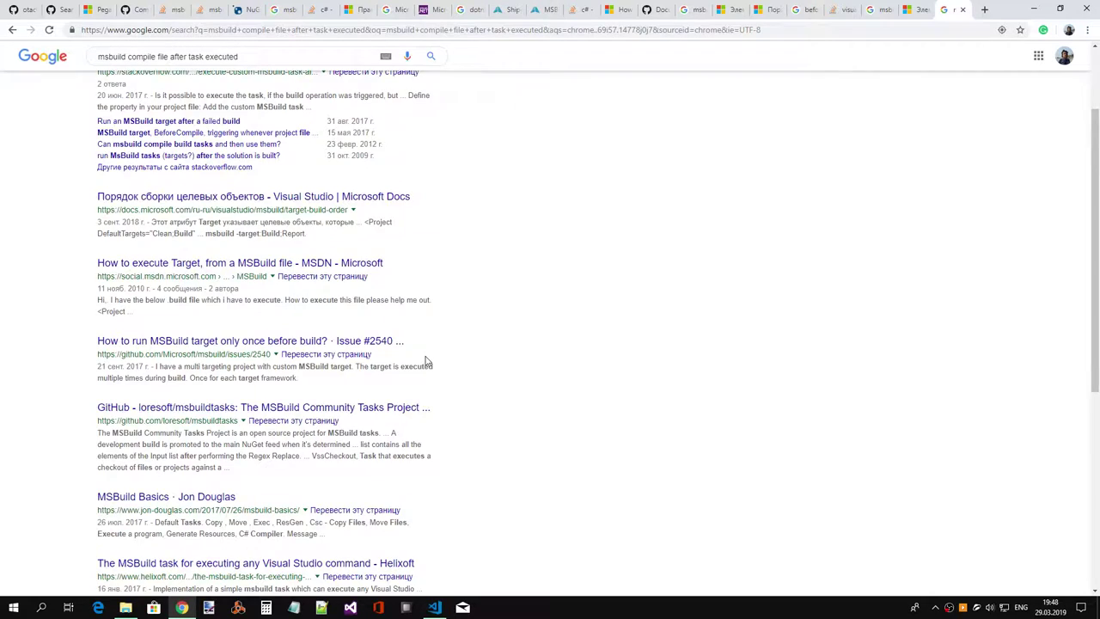
{"action": "scroll", "coordinate": [425, 356], "scroll_direction": "down", "scroll_amount": 2}
{"action": "scroll", "coordinate": [426, 361], "scroll_direction": "down", "scroll_amount": 1}
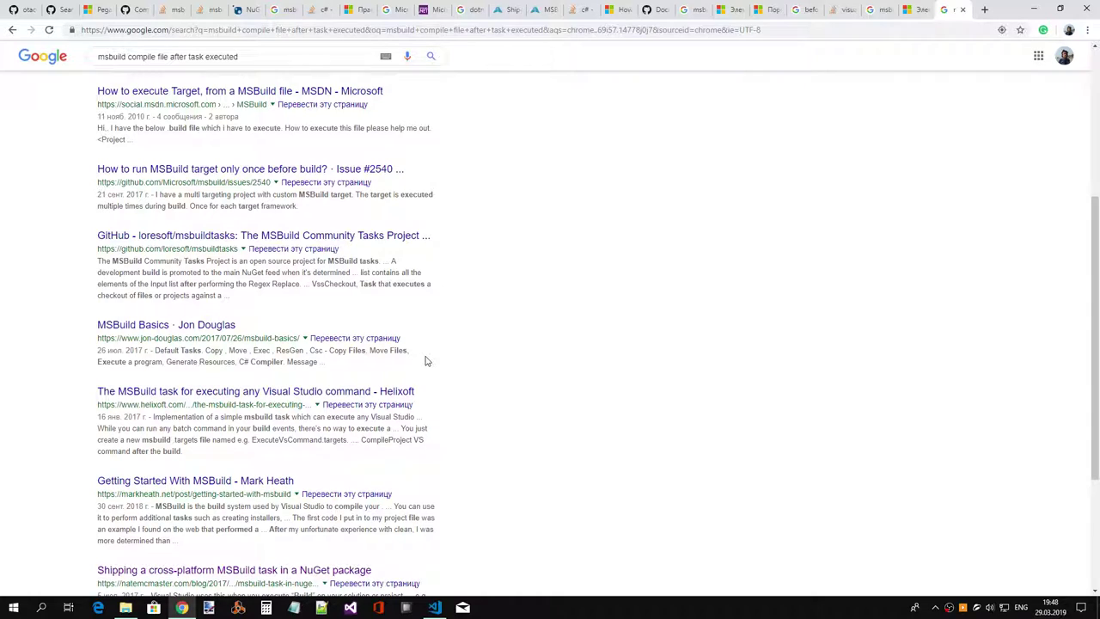
{"action": "scroll", "coordinate": [427, 360], "scroll_direction": "up", "scroll_amount": 5}
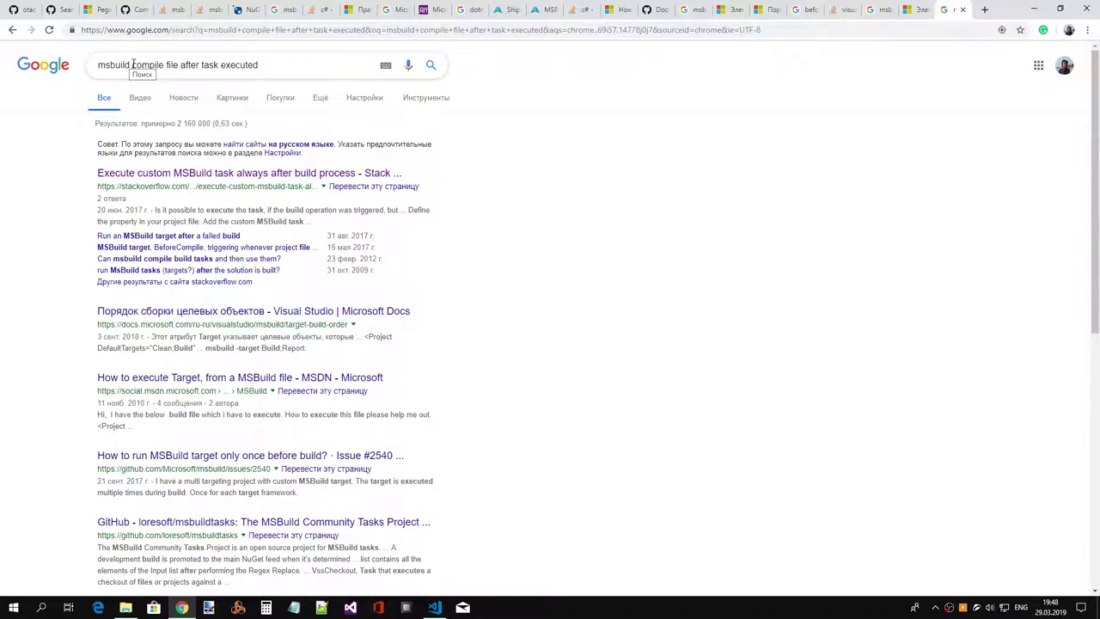
Shorten the Google query to 'msbuild compile file', search, and scroll through the results
{"action": "triple_click", "coordinate": [269, 69]}
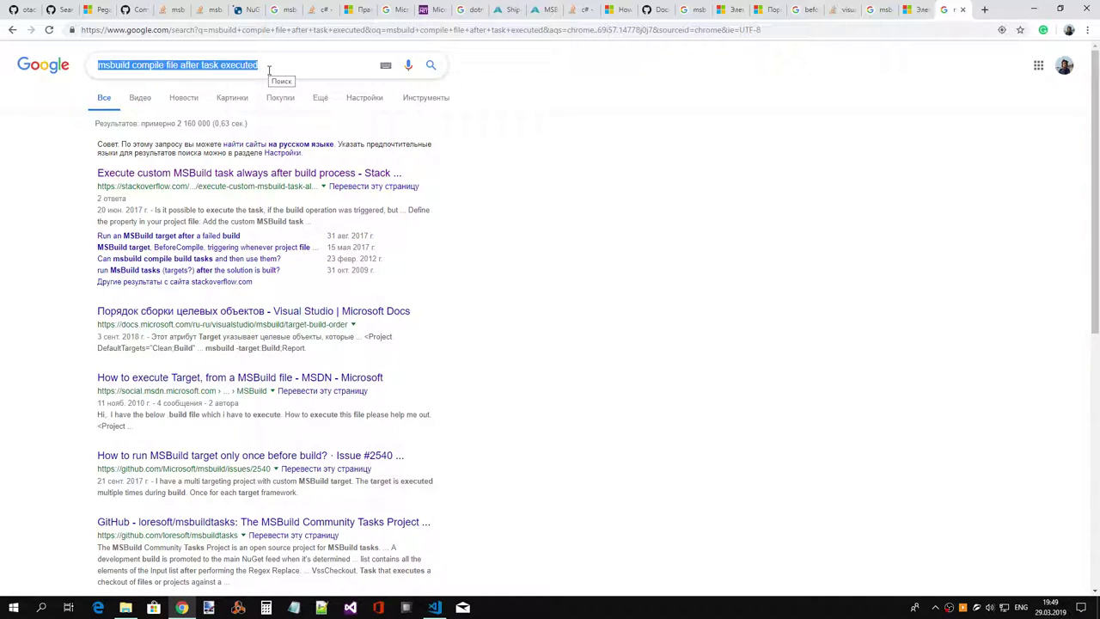
{"action": "left_click", "coordinate": [269, 69]}
{"action": "key", "text": "BackSpace"}
{"action": "key", "text": "BackSpace"}
{"action": "key", "text": "BackSpace"}
{"action": "key", "text": "BackSpace"}
{"action": "key", "text": "BackSpace"}
{"action": "key", "text": "BackSpace"}
{"action": "key", "text": "BackSpace"}
{"action": "key", "text": "BackSpace"}
{"action": "key", "text": "BackSpace"}
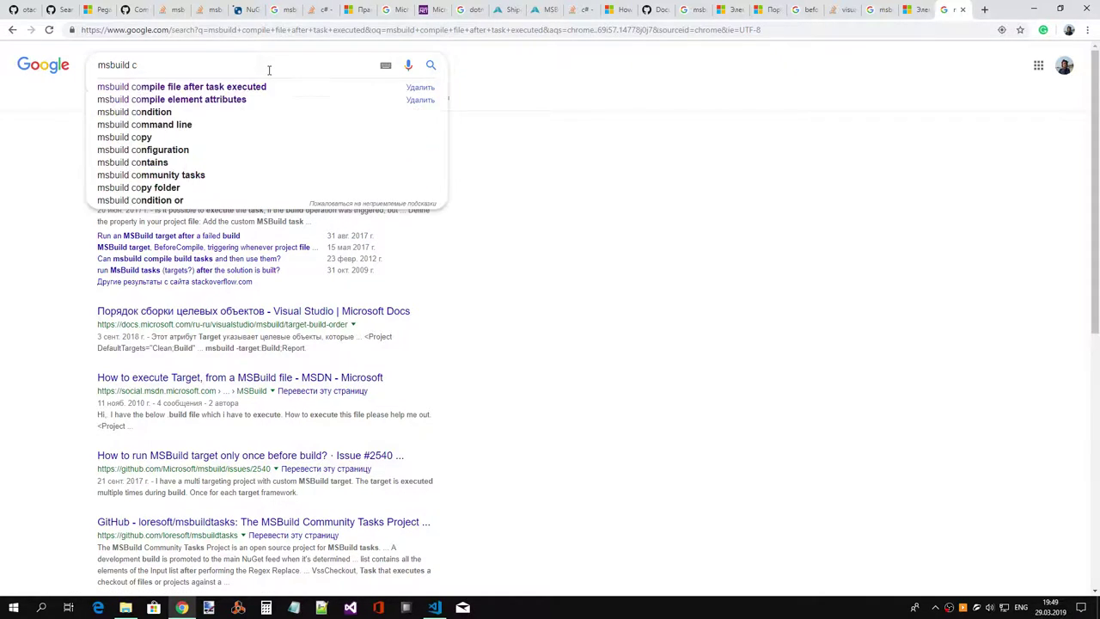
{"action": "key", "text": "BackSpace"}
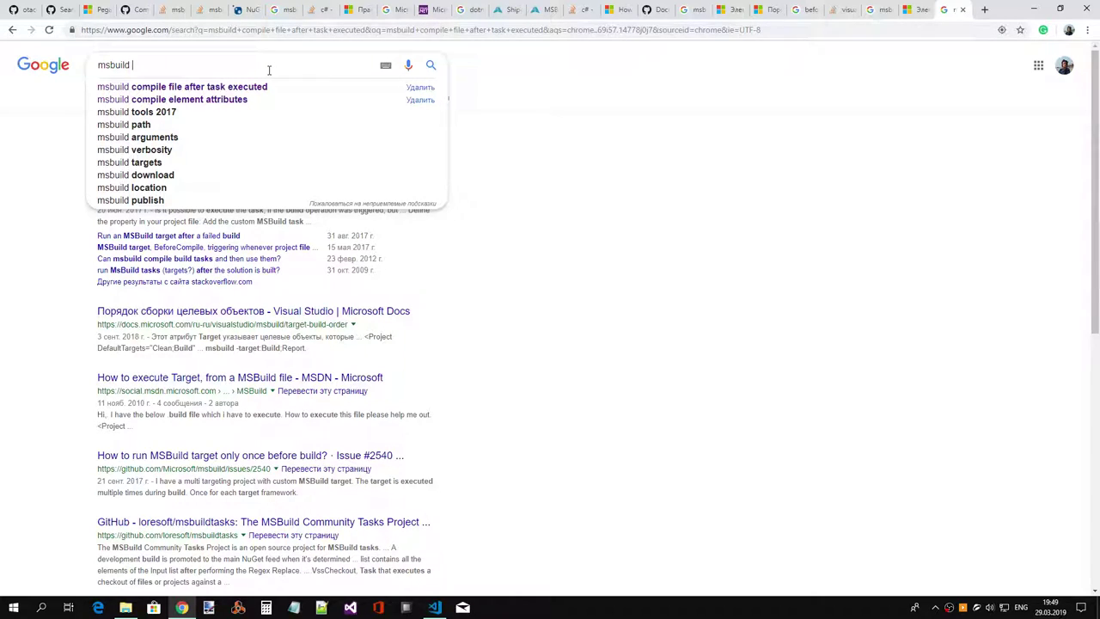
{"action": "type", "text": "compi"}
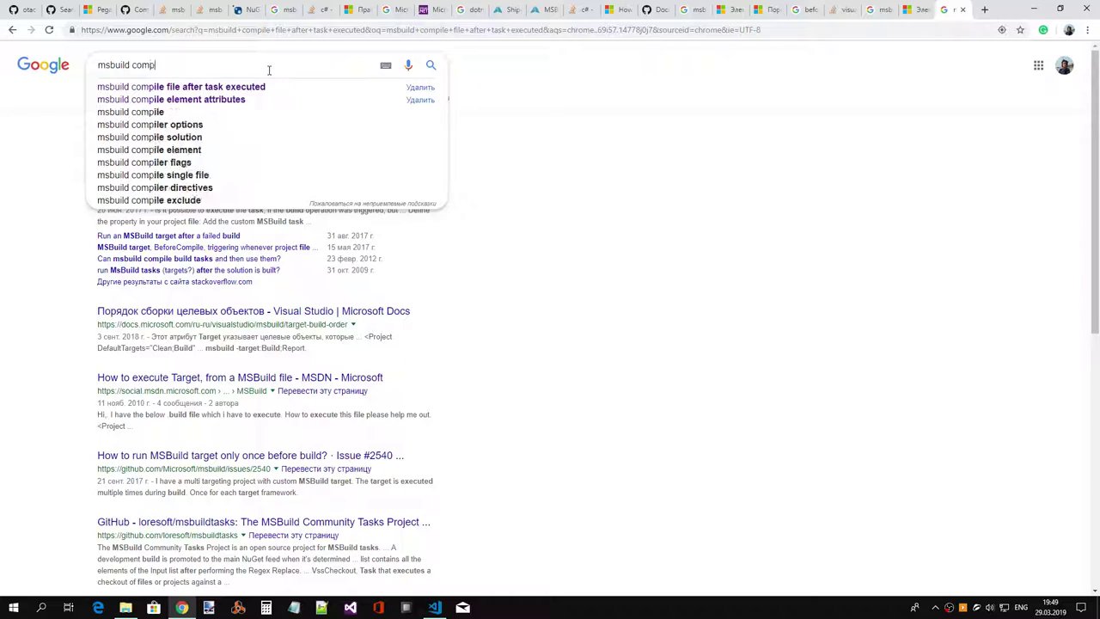
{"action": "type", "text": "le fil"}
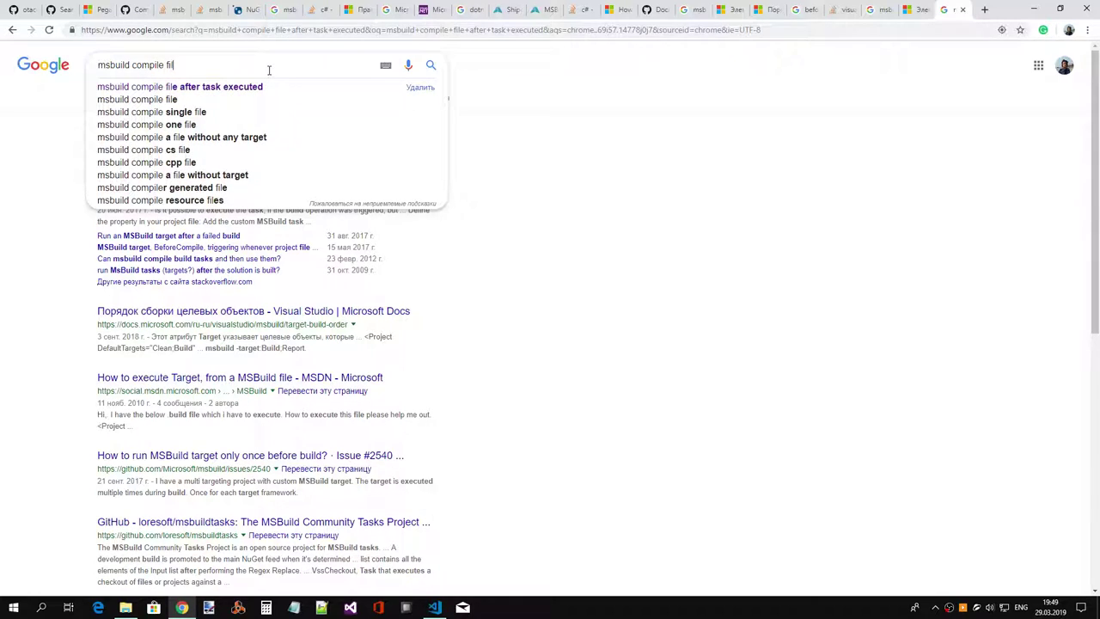
{"action": "type", "text": "e"}
{"action": "key", "text": "Return"}
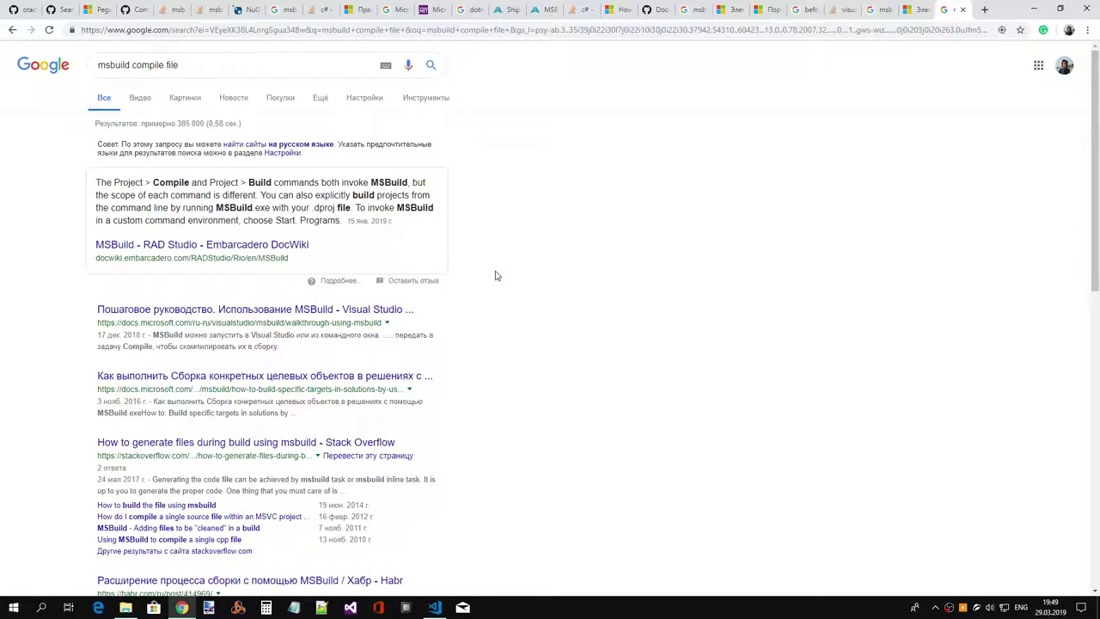
{"action": "scroll", "coordinate": [495, 275], "scroll_direction": "down", "scroll_amount": 2}
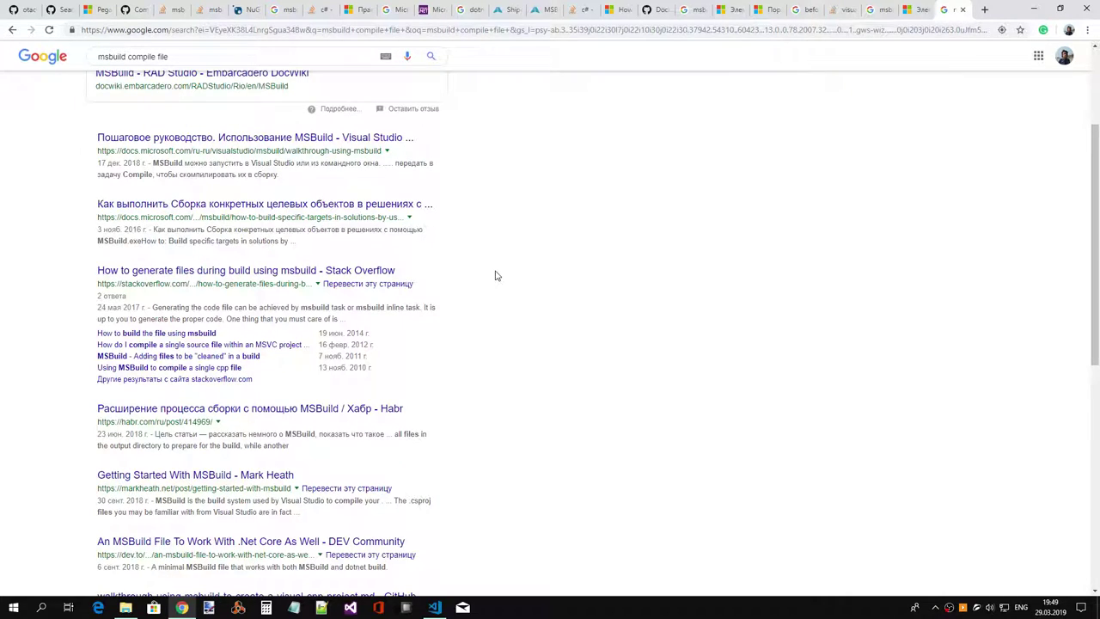
Open the Stack Overflow question 'How to generate files during build using msbuild' and scroll to the accepted answer
{"action": "left_click", "coordinate": [337, 283]}
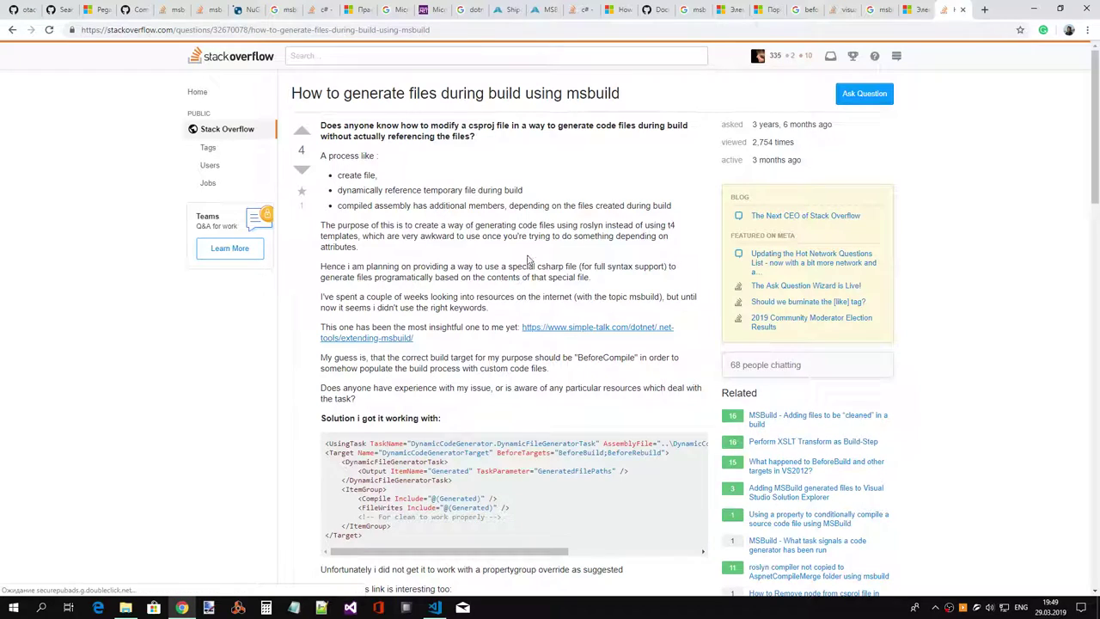
{"action": "scroll", "coordinate": [530, 253], "scroll_direction": "down", "scroll_amount": 2}
{"action": "scroll", "coordinate": [531, 253], "scroll_direction": "down", "scroll_amount": 1}
{"action": "scroll", "coordinate": [531, 252], "scroll_direction": "down", "scroll_amount": 2}
{"action": "scroll", "coordinate": [530, 253], "scroll_direction": "down", "scroll_amount": 2}
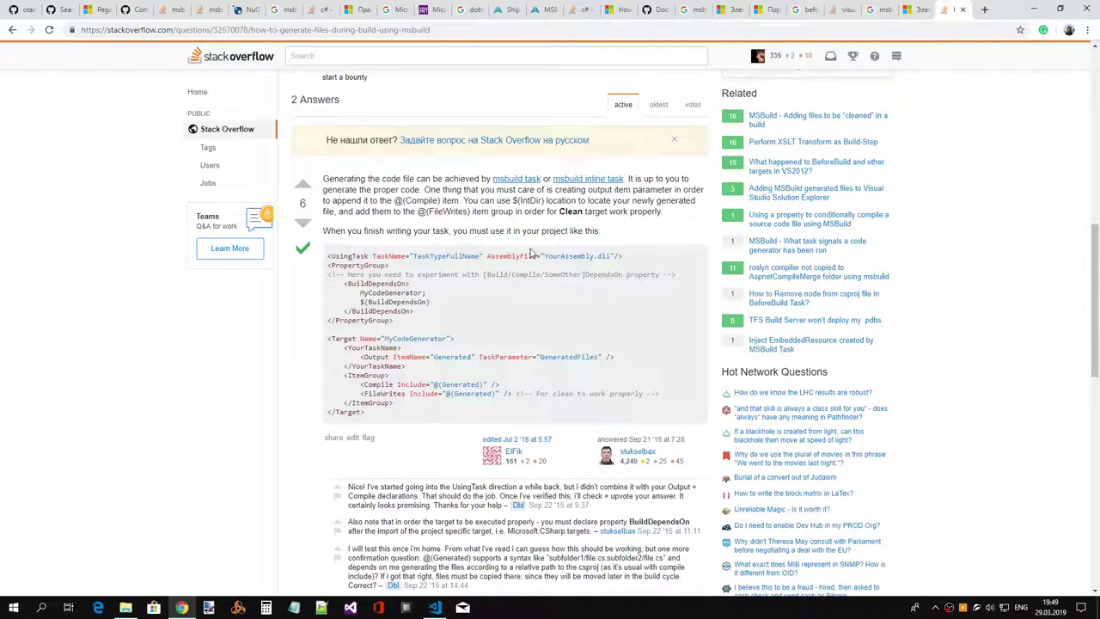
Copy the answer's ItemGroup block with the Compile and FileWrites items and return to VS Code
{"action": "double_click", "coordinate": [368, 348]}
{"action": "left_click", "coordinate": [368, 378]}
{"action": "left_click_drag", "start_coordinate": [484, 386], "coordinate": [436, 387]}
{"action": "left_click", "coordinate": [437, 387]}
{"action": "left_click_drag", "start_coordinate": [411, 404], "coordinate": [345, 376]}
{"action": "key", "text": "ctrl+c"}
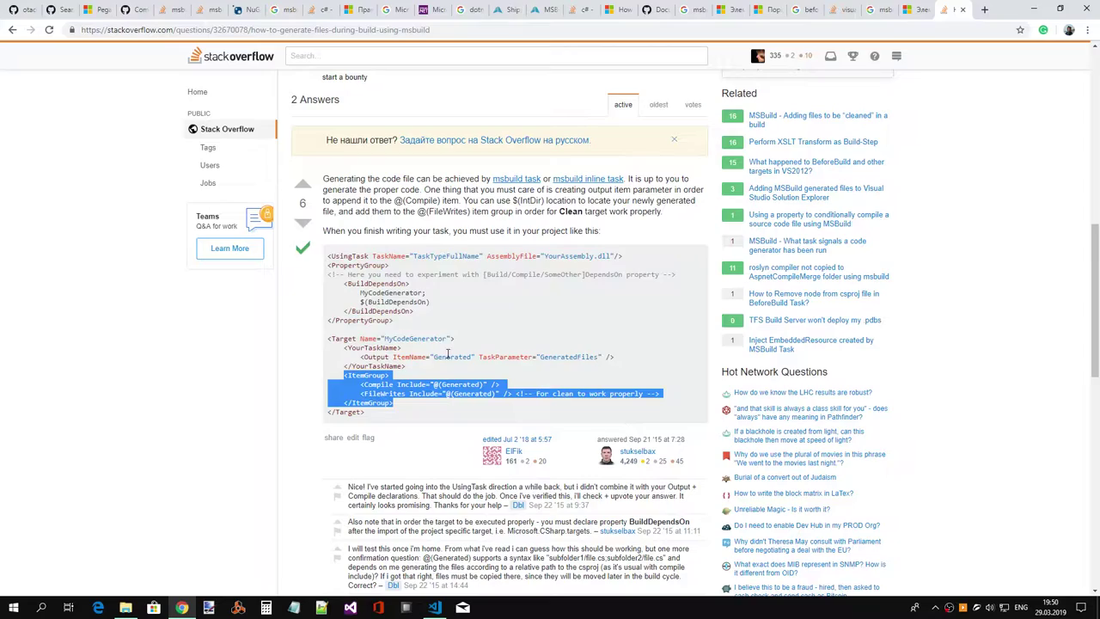
{"action": "key", "text": "alt+Tab"}
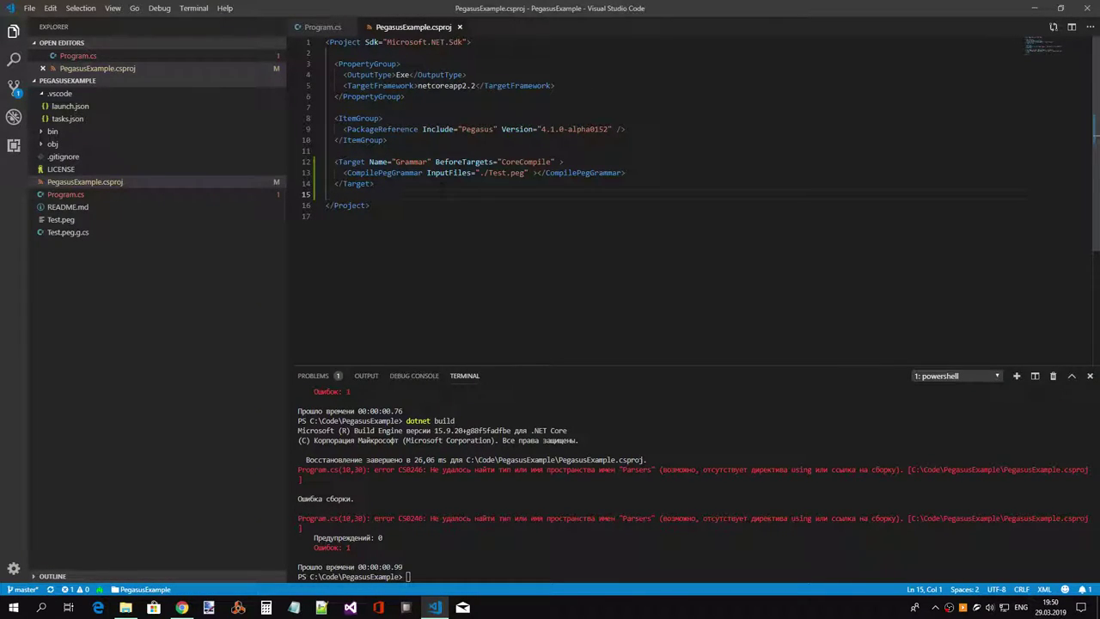
Paste the copied ItemGroup block after the CompilePegGrammar line in the Grammar target
{"action": "left_click", "coordinate": [671, 174]}
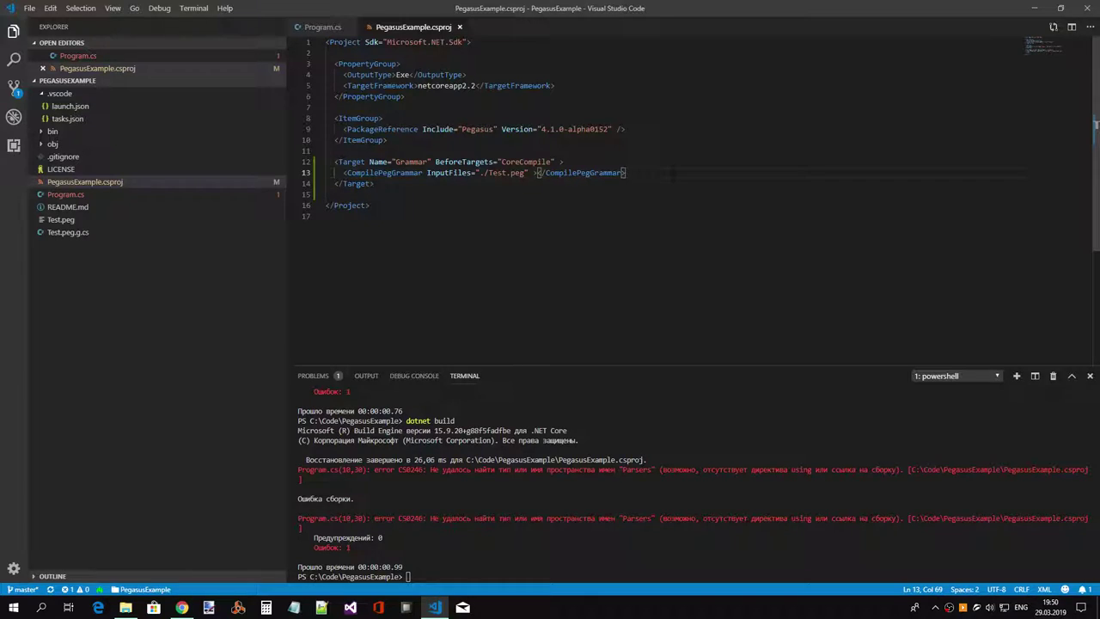
{"action": "key", "text": "alt+Tab"}
{"action": "key", "text": "alt+Tab"}
{"action": "key", "text": "ctrl+v"}
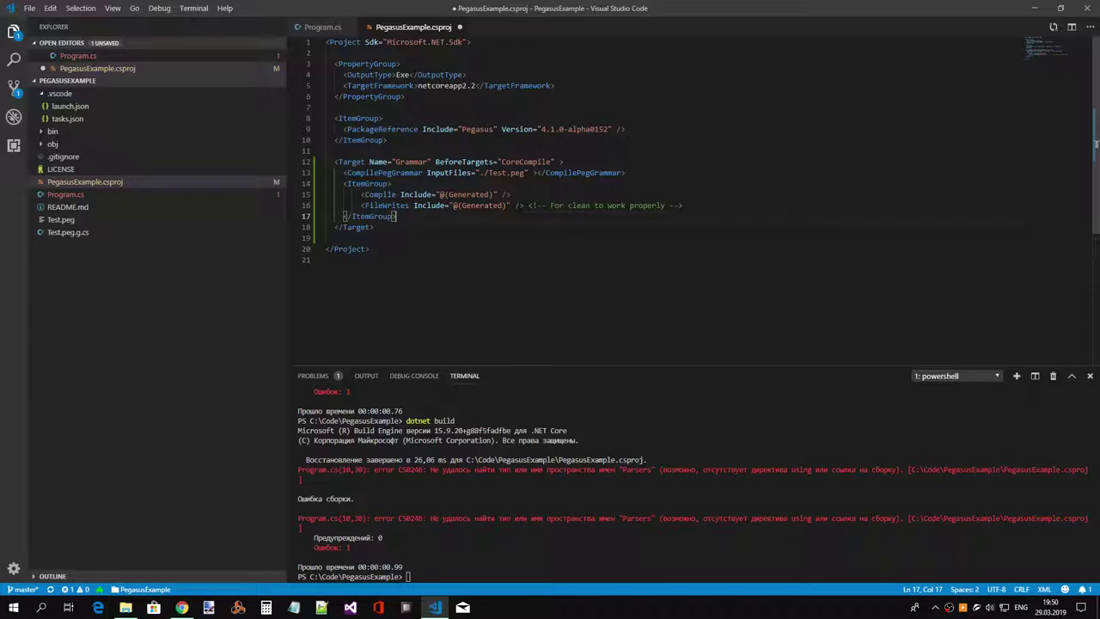
Replace both @(Generated) references with Test.peg.g.cs and save PegasusExample.csproj
{"action": "left_click", "coordinate": [509, 205]}
{"action": "key", "text": "ctrl+shift+Left"}
{"action": "key", "text": "ctrl+shift+Left"}
{"action": "key", "text": "ctrl+shift+Left"}
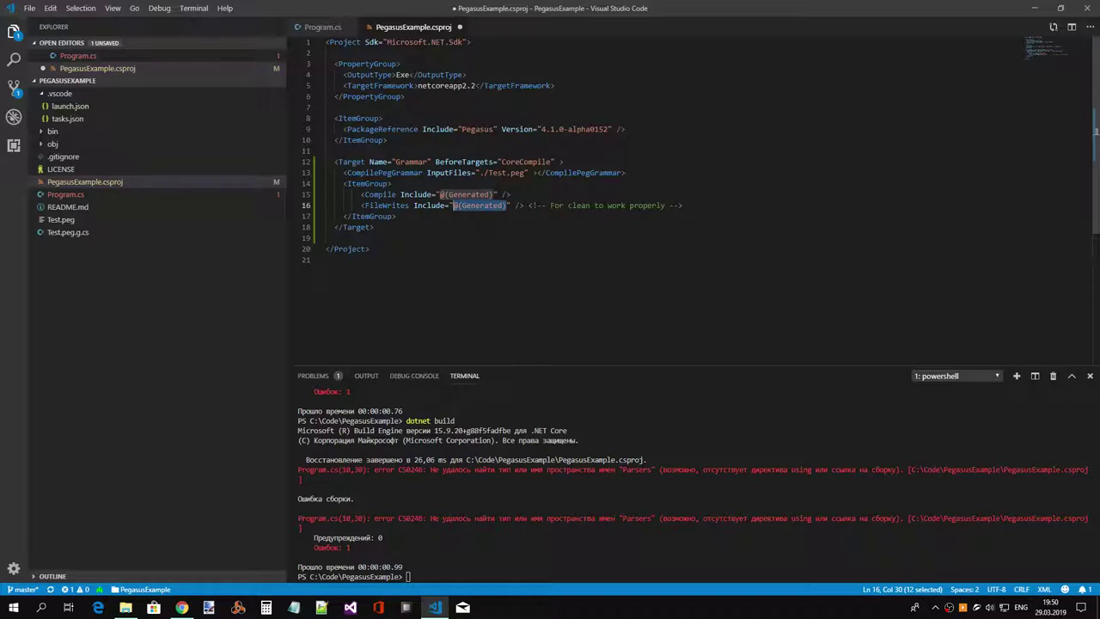
{"action": "left_click", "coordinate": [94, 221]}
{"action": "left_click", "coordinate": [100, 249]}
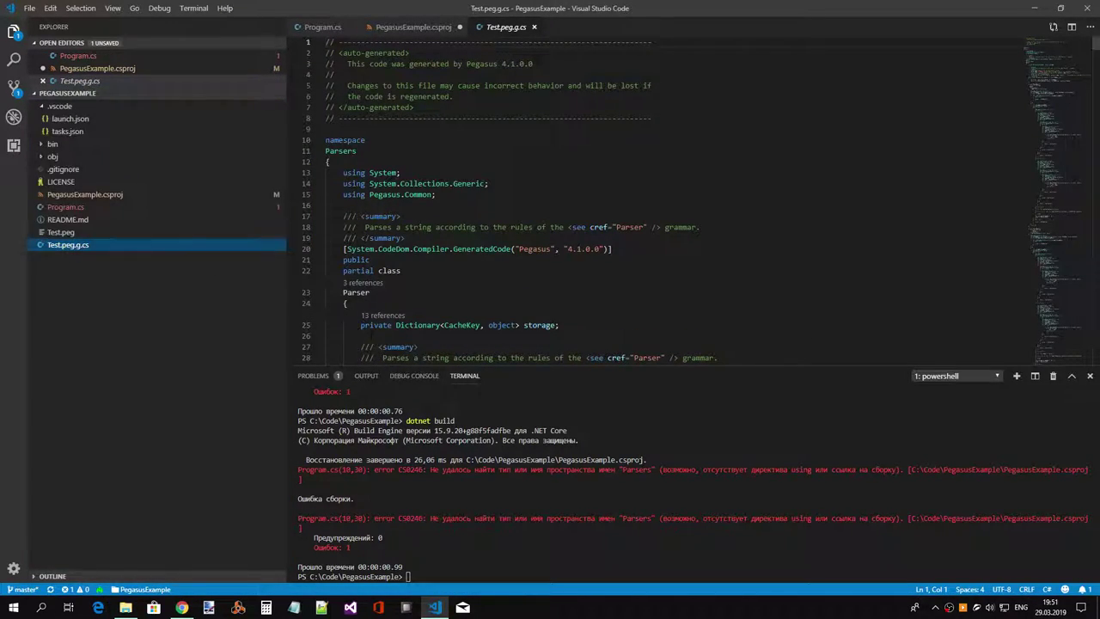
{"action": "left_click", "coordinate": [86, 194]}
{"action": "key", "text": "ctrl+1"}
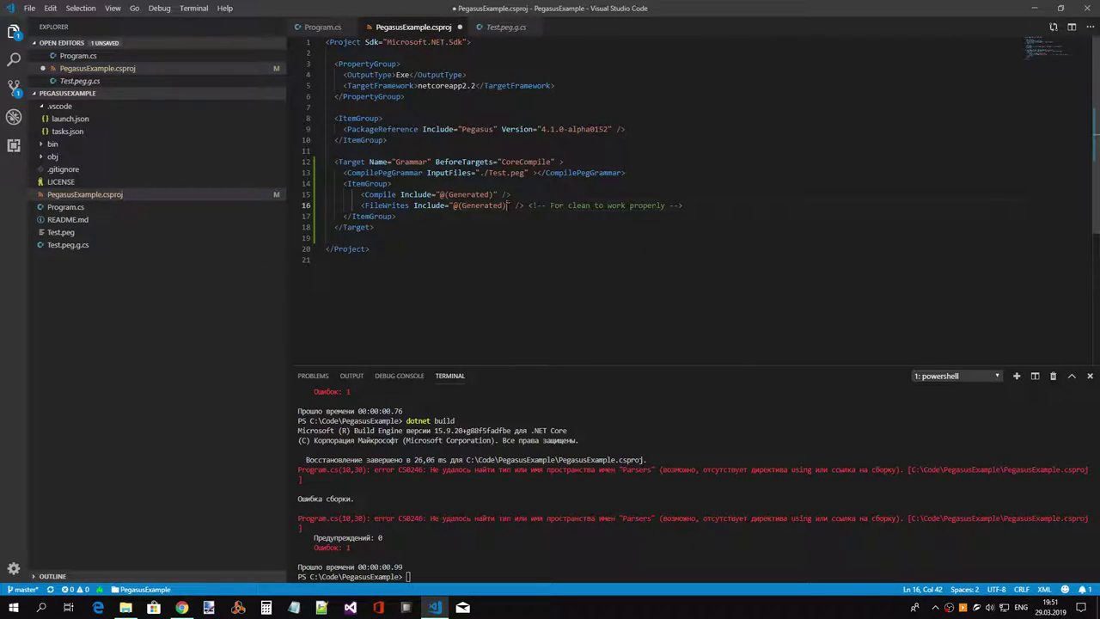
{"action": "key", "text": "ctrl+d"}
{"action": "type", "text": "Test.peg.g.cs"}
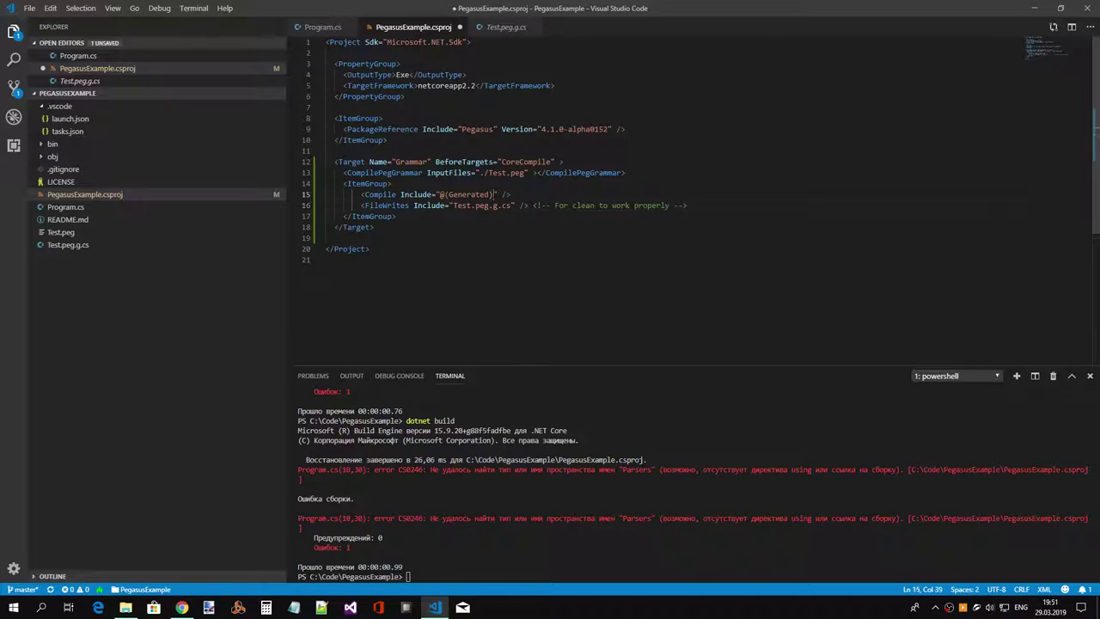
{"action": "key", "text": "ctrl+s"}
{"action": "left_click", "coordinate": [694, 327]}
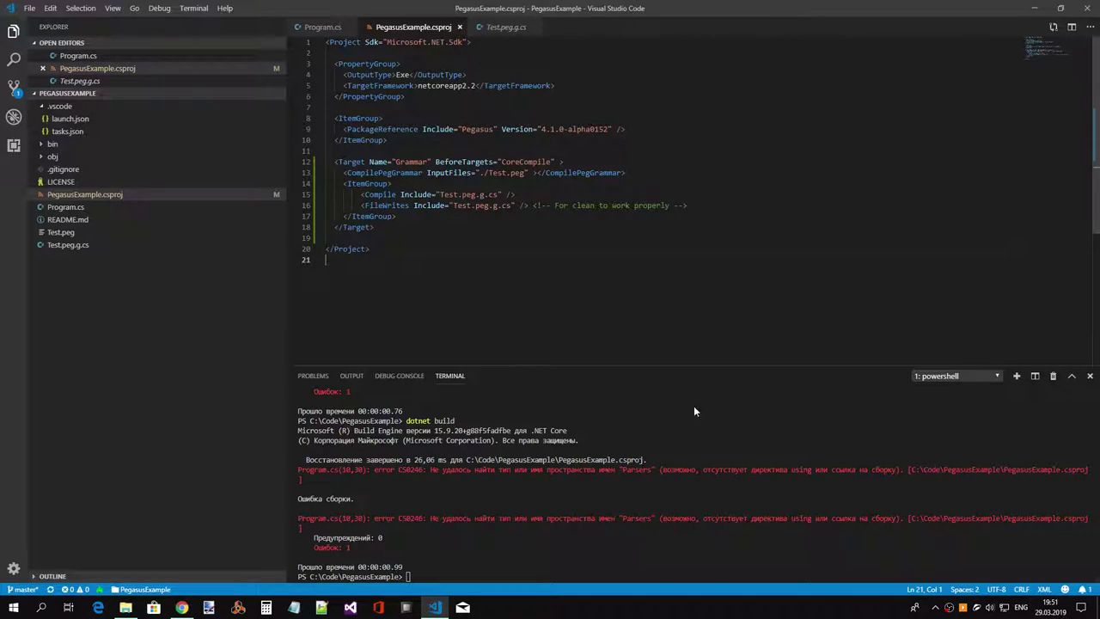
{"action": "left_click", "coordinate": [691, 544]}
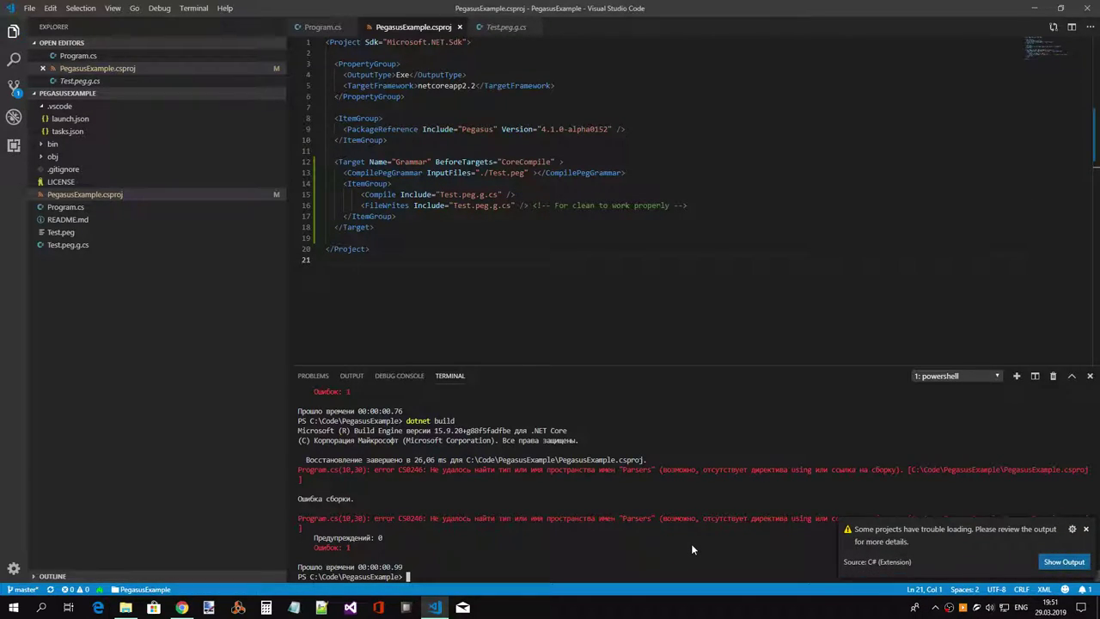
Change the Grammar target's BeforeTargets from CoreCompile to Build, save, and rerun dotnet build
{"action": "double_click", "coordinate": [548, 162]}
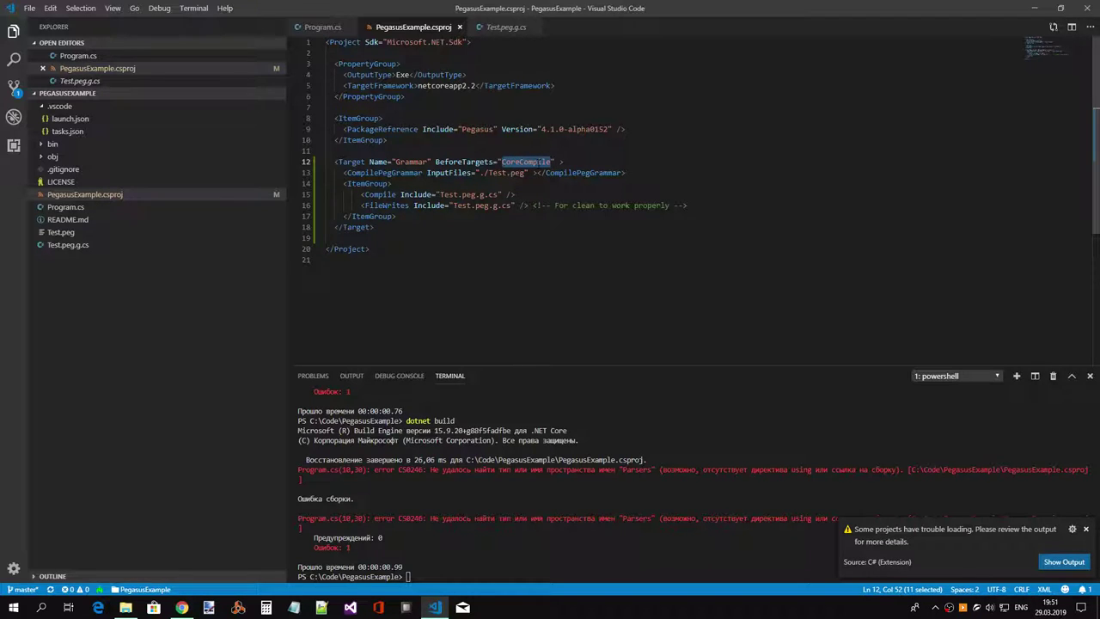
{"action": "type", "text": "Build"}
{"action": "key", "text": "ctrl+s"}
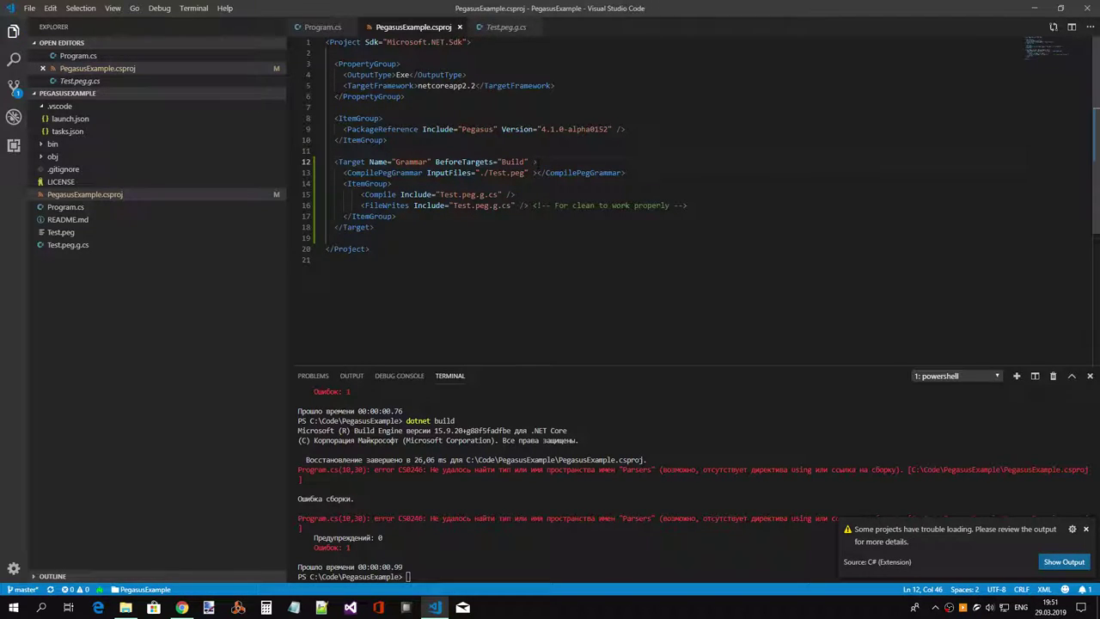
{"action": "left_click", "coordinate": [326, 260]}
{"action": "left_click", "coordinate": [646, 505]}
{"action": "key", "text": "Up"}
{"action": "key", "text": "Return"}
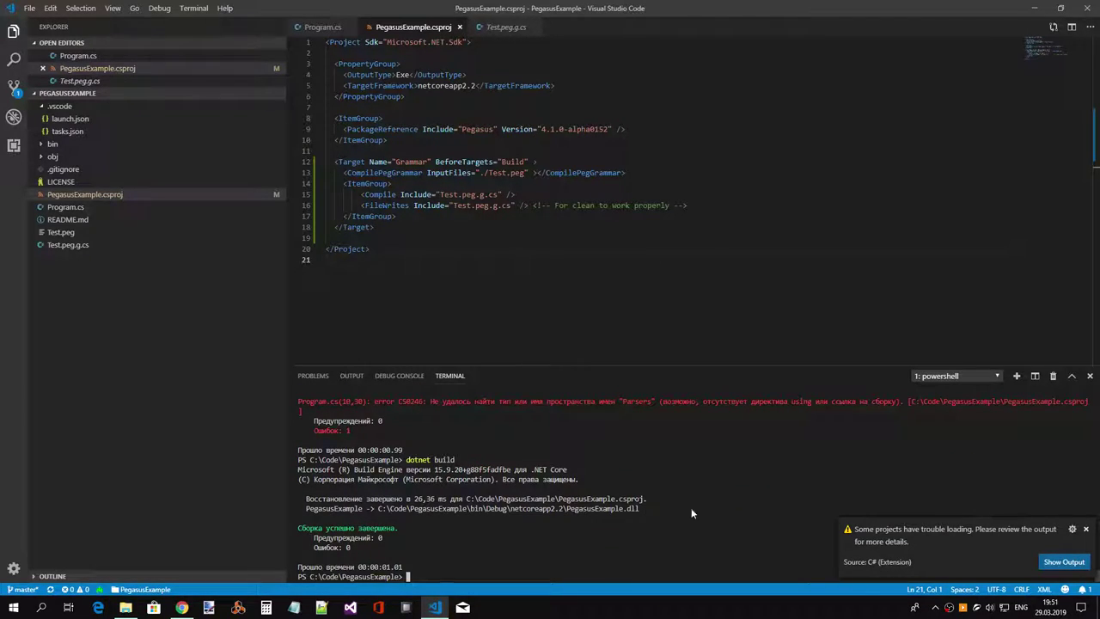
Delete Test.peg.g.cs and run dotnet build again, which fails with CS0246
{"action": "left_click", "coordinate": [78, 247]}
{"action": "key", "text": "Delete"}
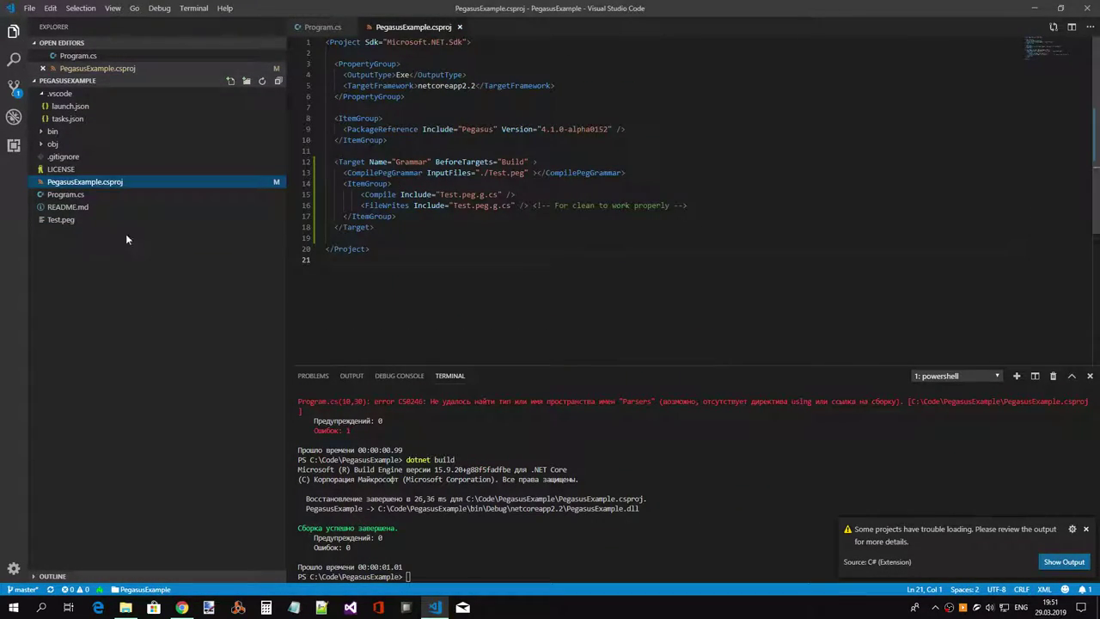
{"action": "left_click", "coordinate": [581, 563]}
{"action": "key", "text": "Up"}
{"action": "key", "text": "Return"}
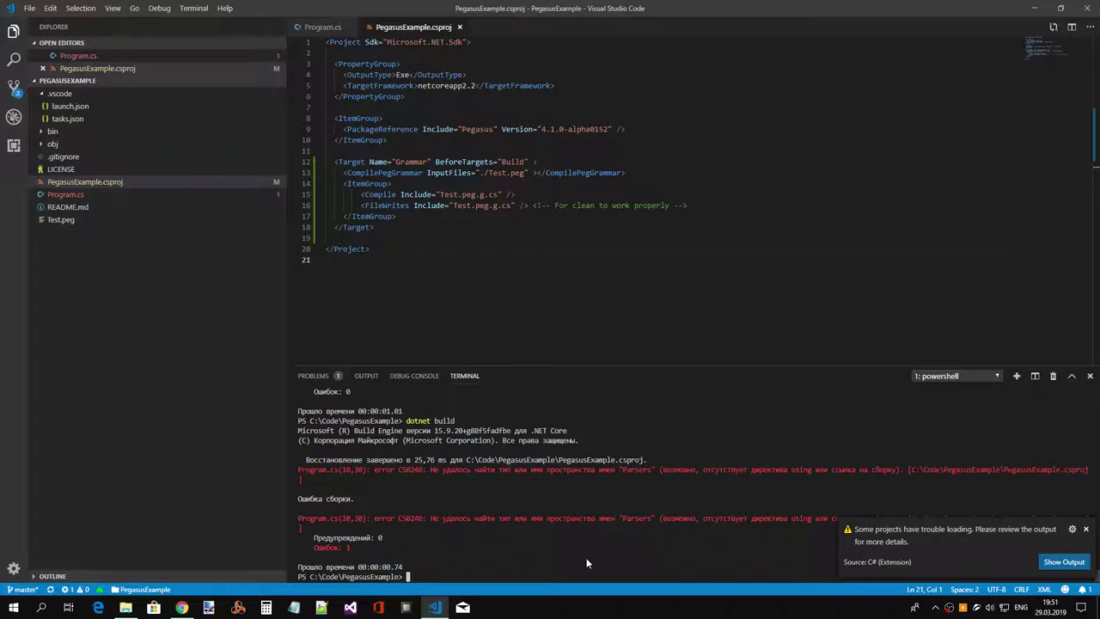
Change BeforeTargets to BeforeBuild, save, and run dotnet build successfully
{"action": "key", "text": "Up"}
{"action": "key", "text": "Return"}
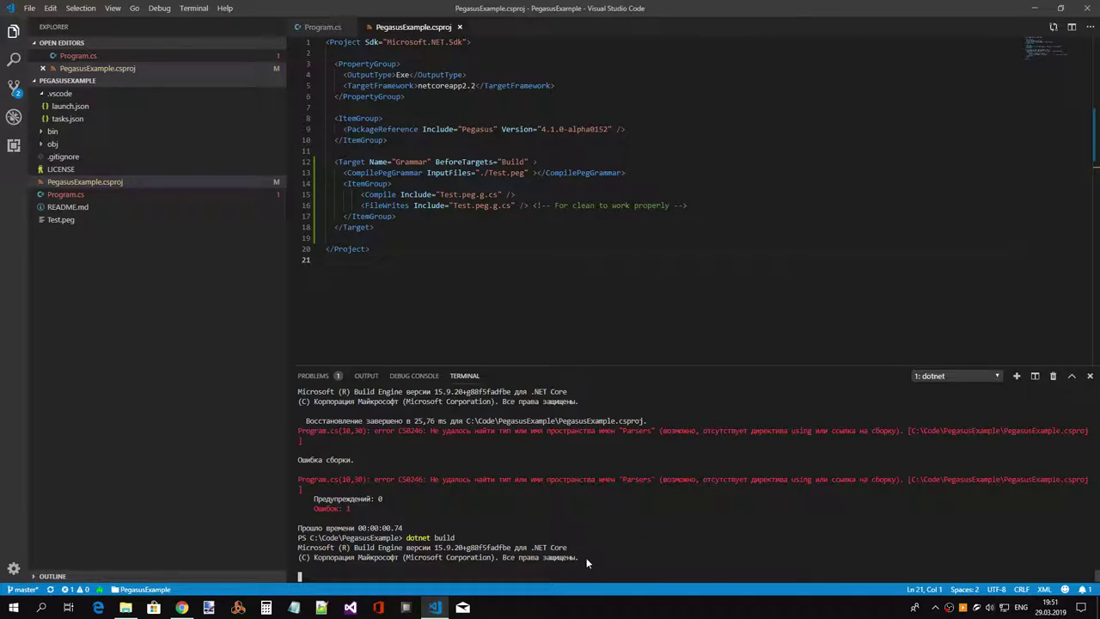
{"action": "left_click", "coordinate": [503, 162]}
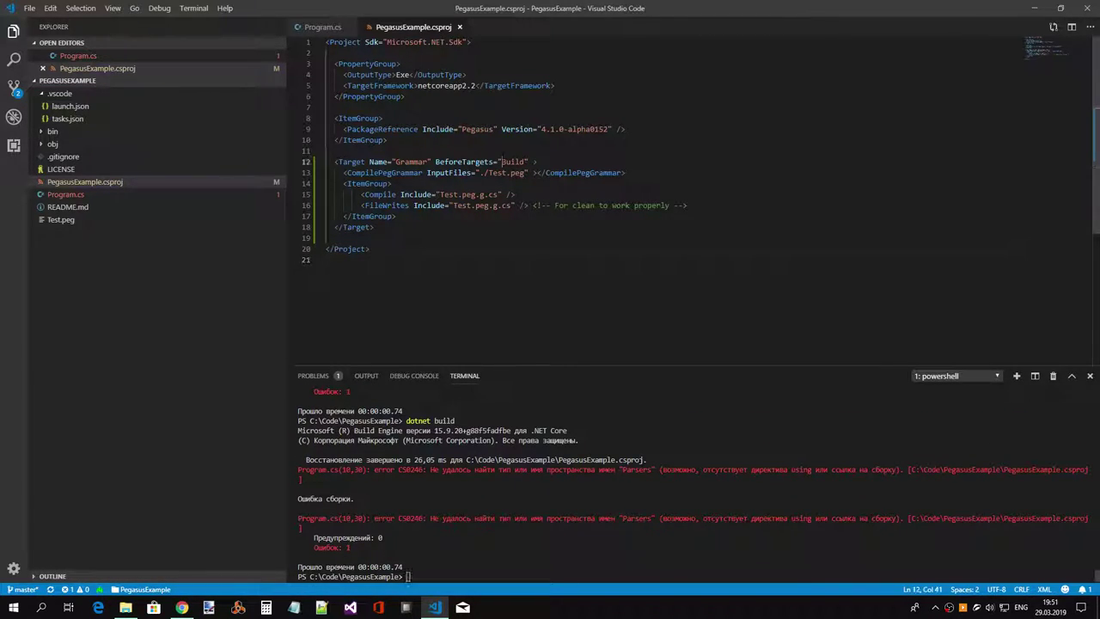
{"action": "type", "text": "Before"}
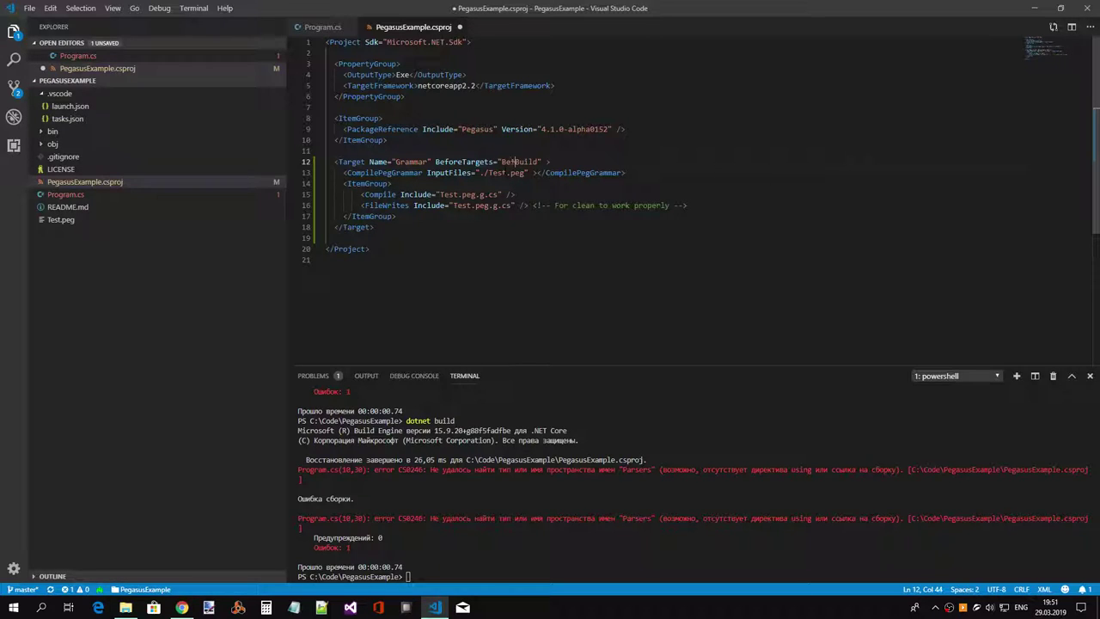
{"action": "key", "text": "ctrl+s"}
{"action": "left_click", "coordinate": [588, 301]}
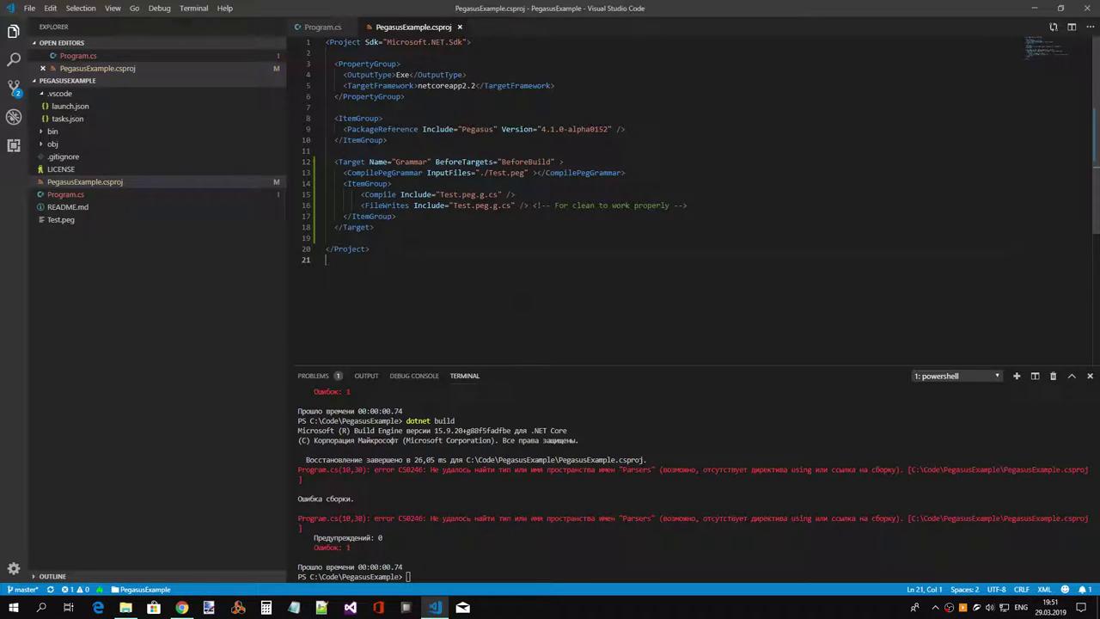
{"action": "left_click", "coordinate": [588, 524]}
{"action": "key", "text": "Up"}
{"action": "key", "text": "Return"}
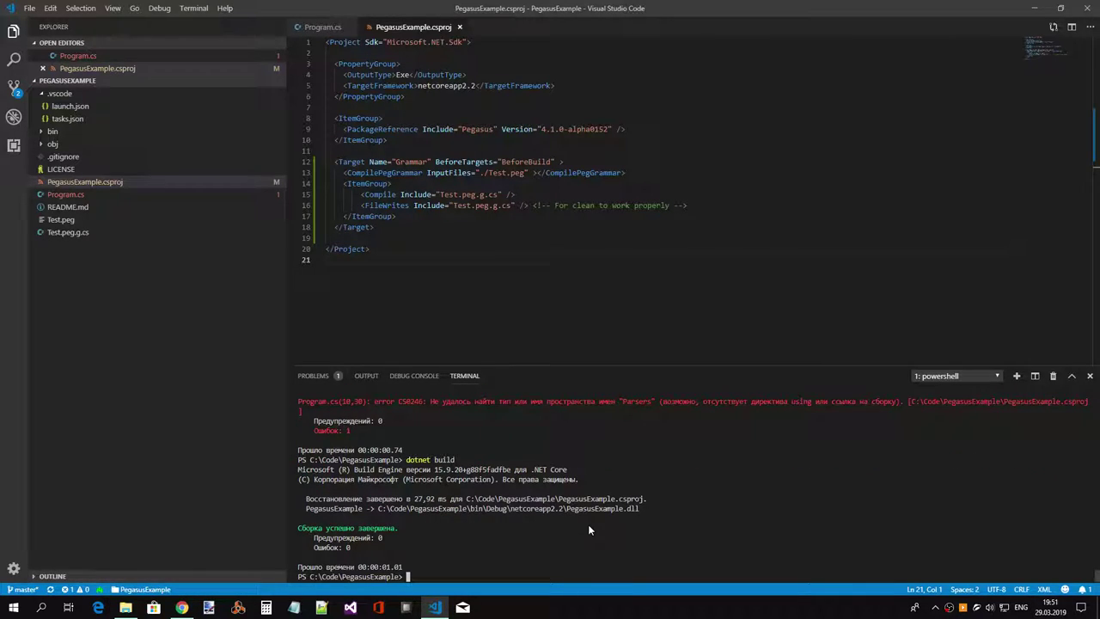
Delete Test.peg.g.cs and rebuild to confirm it is regenerated
{"action": "left_click", "coordinate": [111, 234]}
{"action": "key", "text": "Delete"}
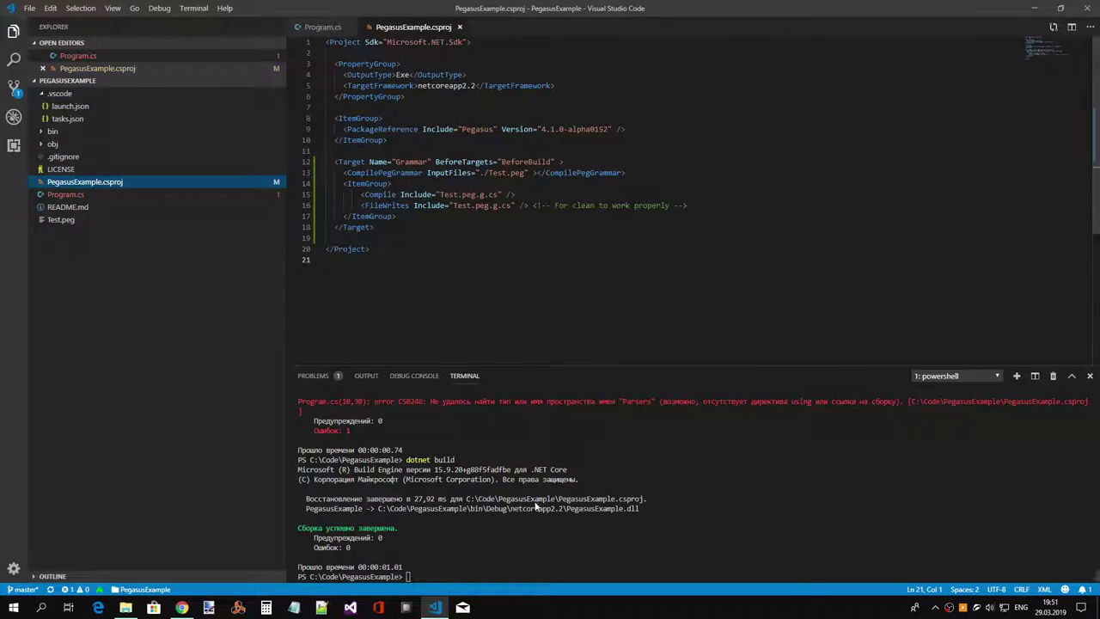
{"action": "left_click", "coordinate": [672, 540]}
{"action": "key", "text": "Up"}
{"action": "key", "text": "Return"}
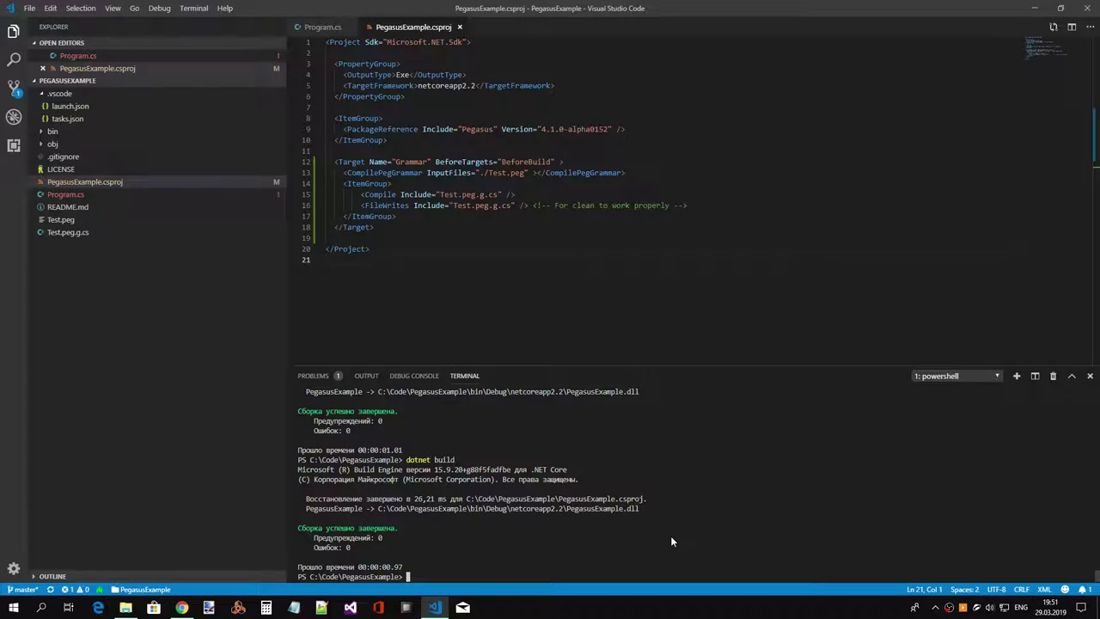
Run dotnet clean on the project
{"action": "key", "text": "Up"}
{"action": "key", "text": "BackSpace"}
{"action": "key", "text": "BackSpace"}
{"action": "key", "text": "BackSpace"}
{"action": "type", "text": "clean"}
{"action": "key", "text": "Return"}
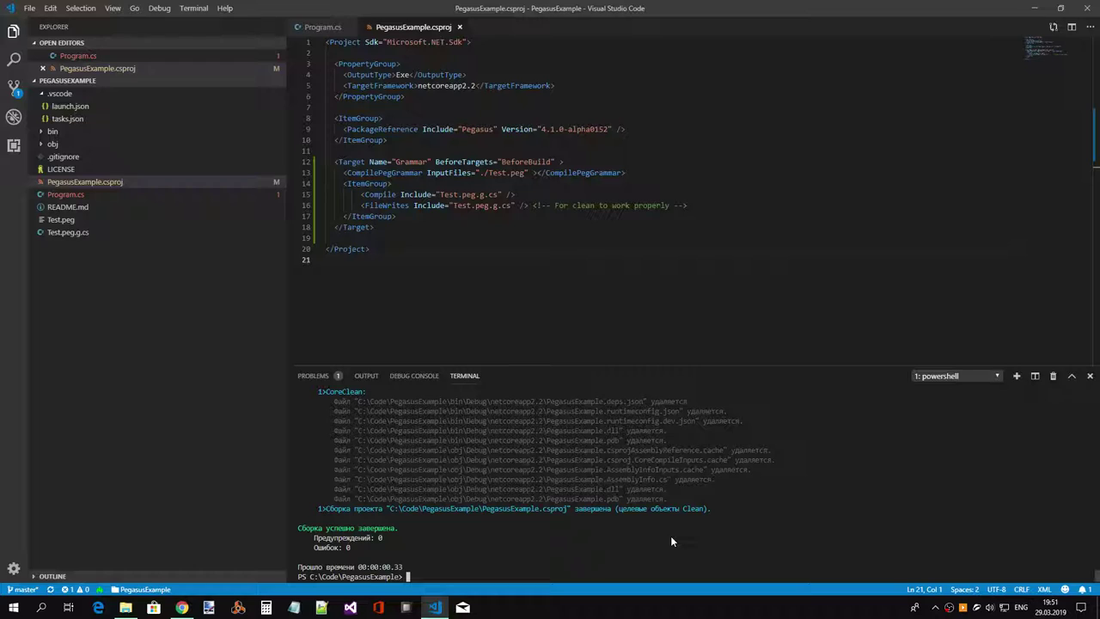
Run dotnet clean a second time
{"action": "scroll", "coordinate": [681, 523], "scroll_direction": "up", "scroll_amount": 3}
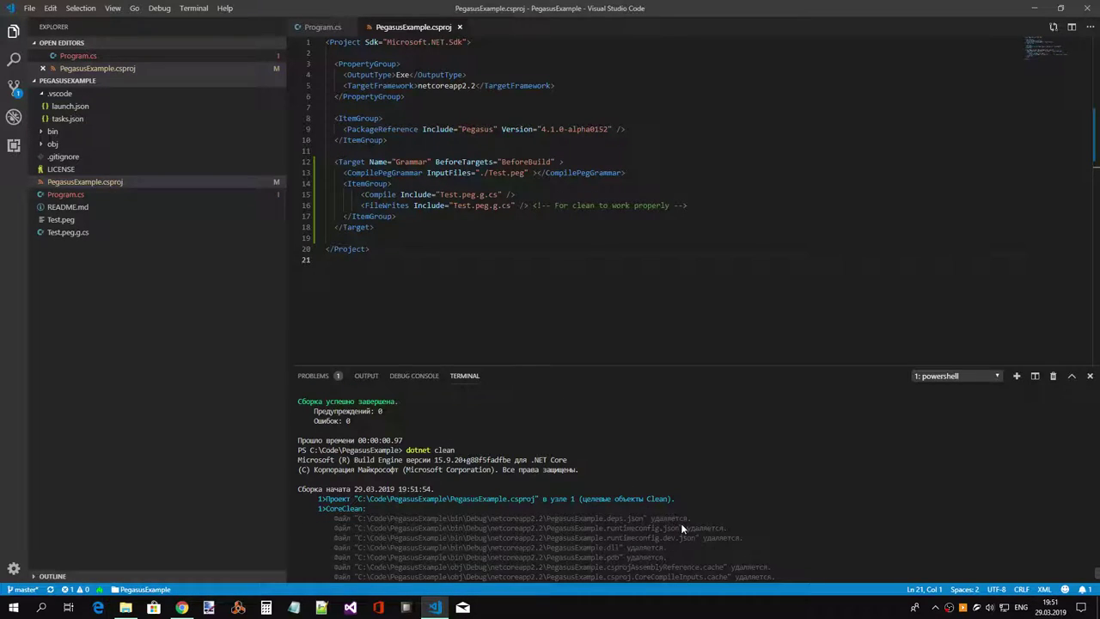
{"action": "scroll", "coordinate": [657, 503], "scroll_direction": "down", "scroll_amount": 3}
{"action": "key", "text": "Up"}
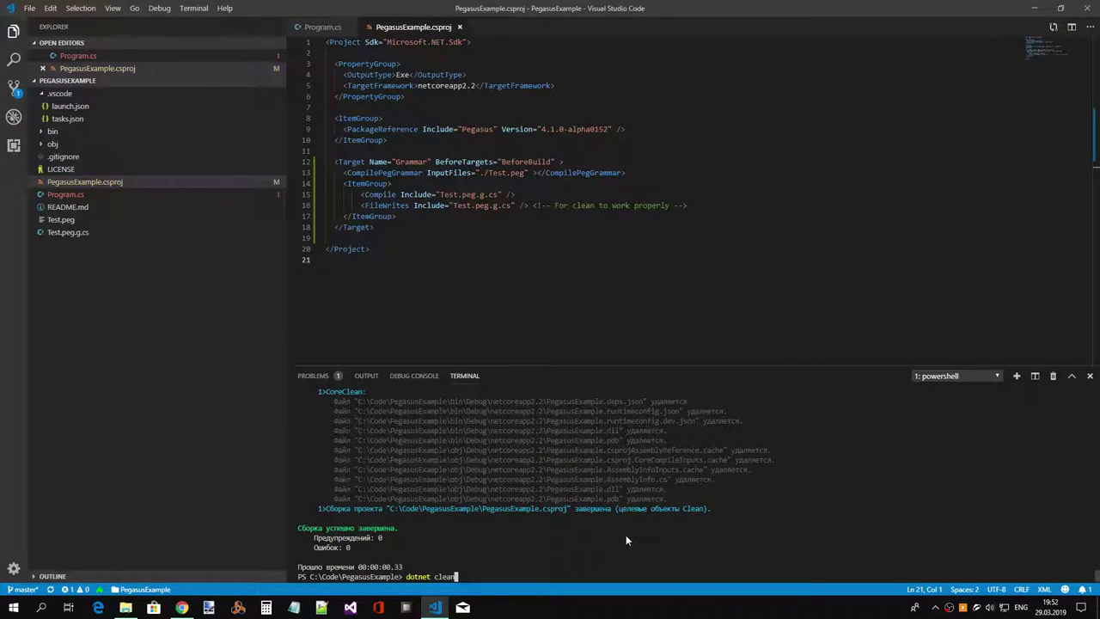
{"action": "key", "text": "Return"}
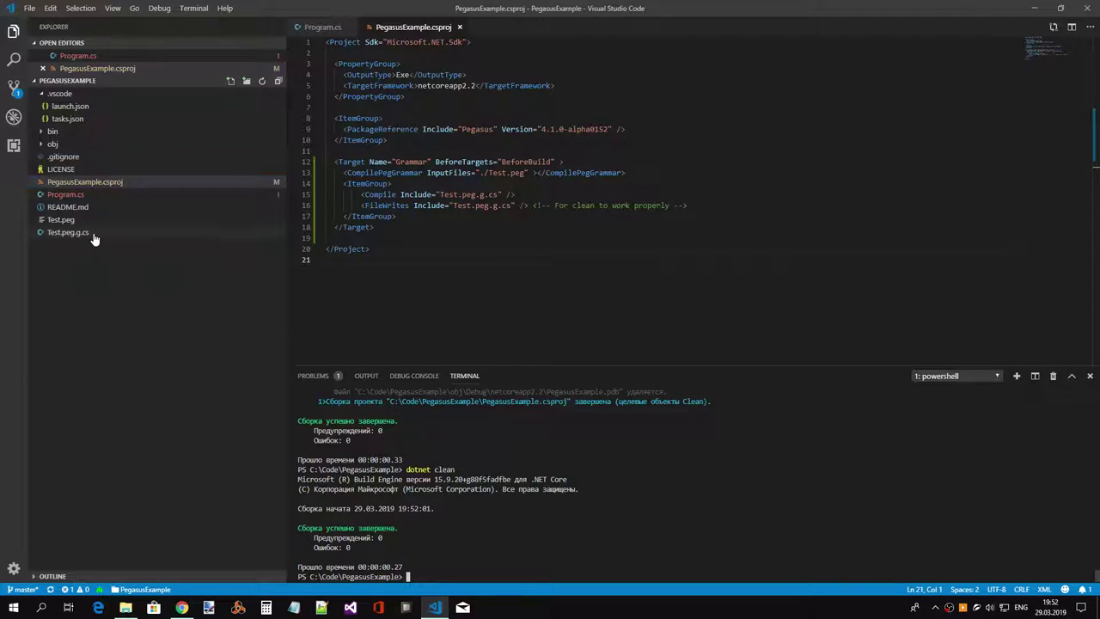
Delete the leftover Test.peg.g.cs to the Recycle Bin
{"action": "left_click", "coordinate": [94, 236]}
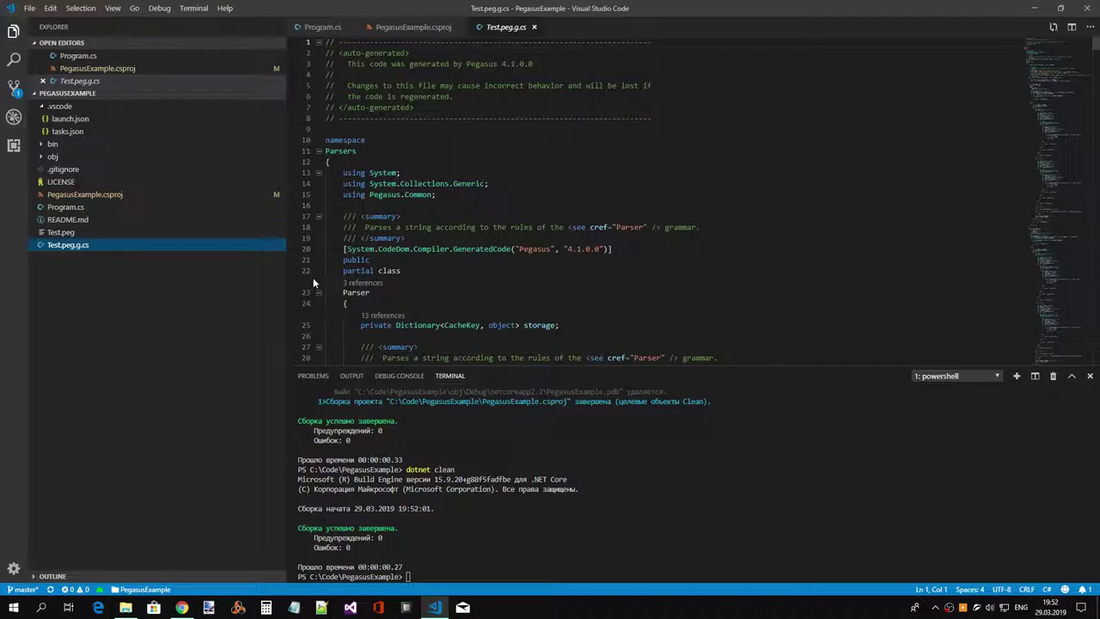
{"action": "key", "text": "Delete"}
{"action": "left_click", "coordinate": [572, 311]}
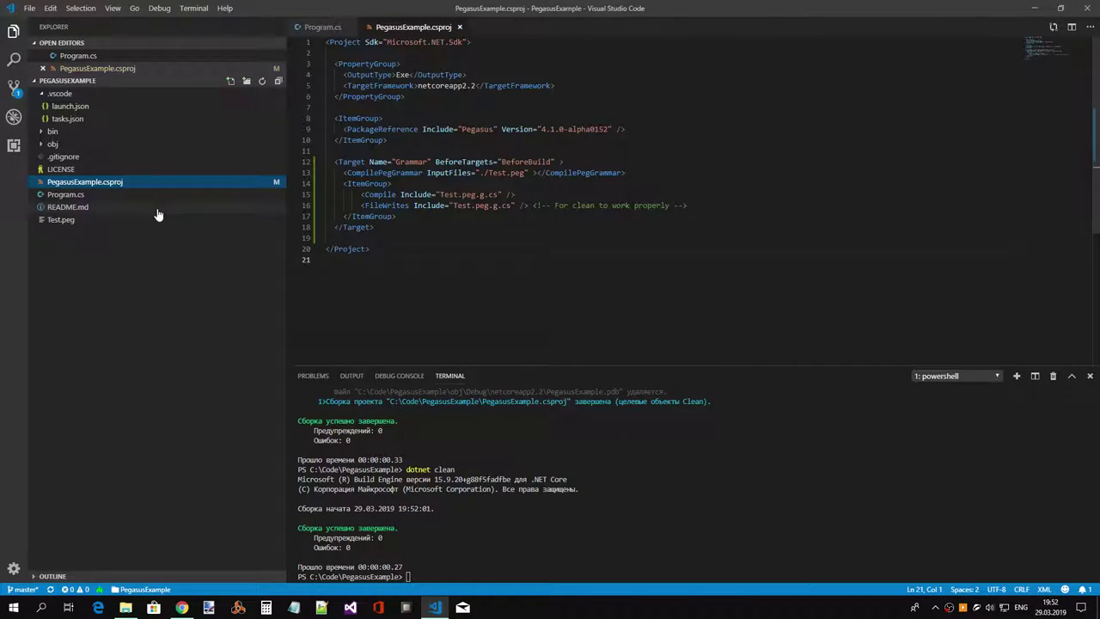
Remove the stray space in the CompilePegGrammar line, save, and run dotnet build
{"action": "key", "text": "ctrl+z"}
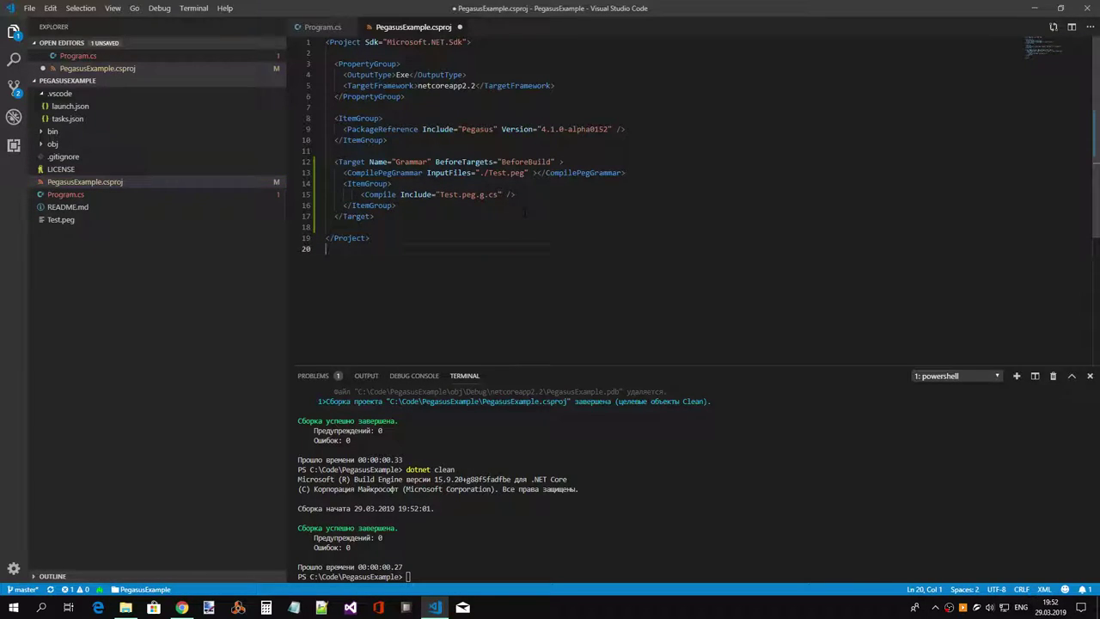
{"action": "left_click_drag", "start_coordinate": [499, 194], "coordinate": [440, 194]}
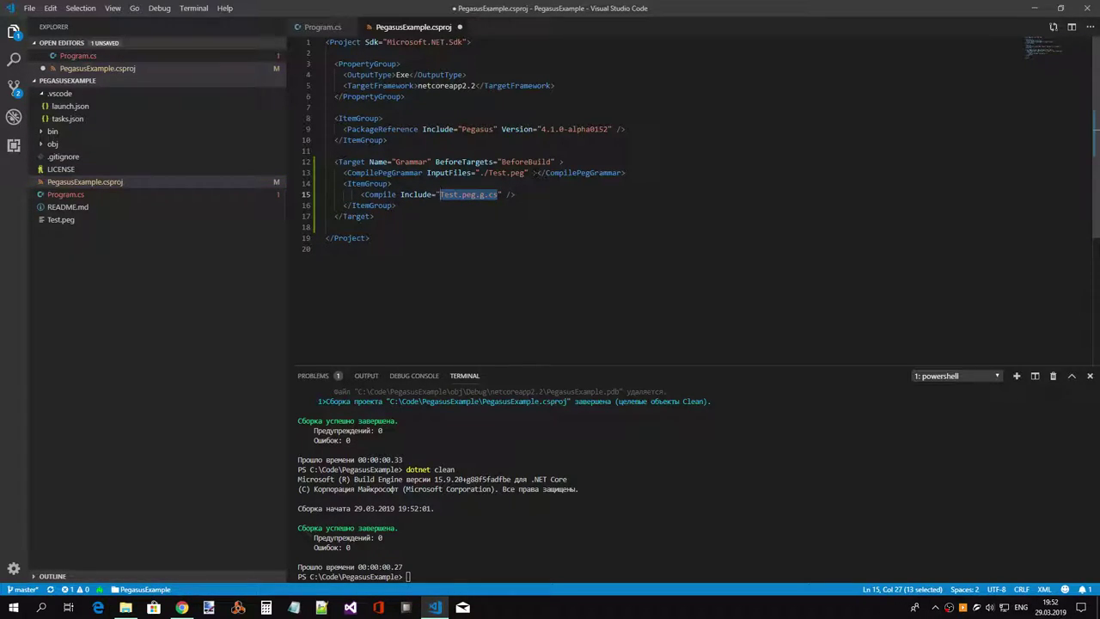
{"action": "left_click", "coordinate": [534, 173]}
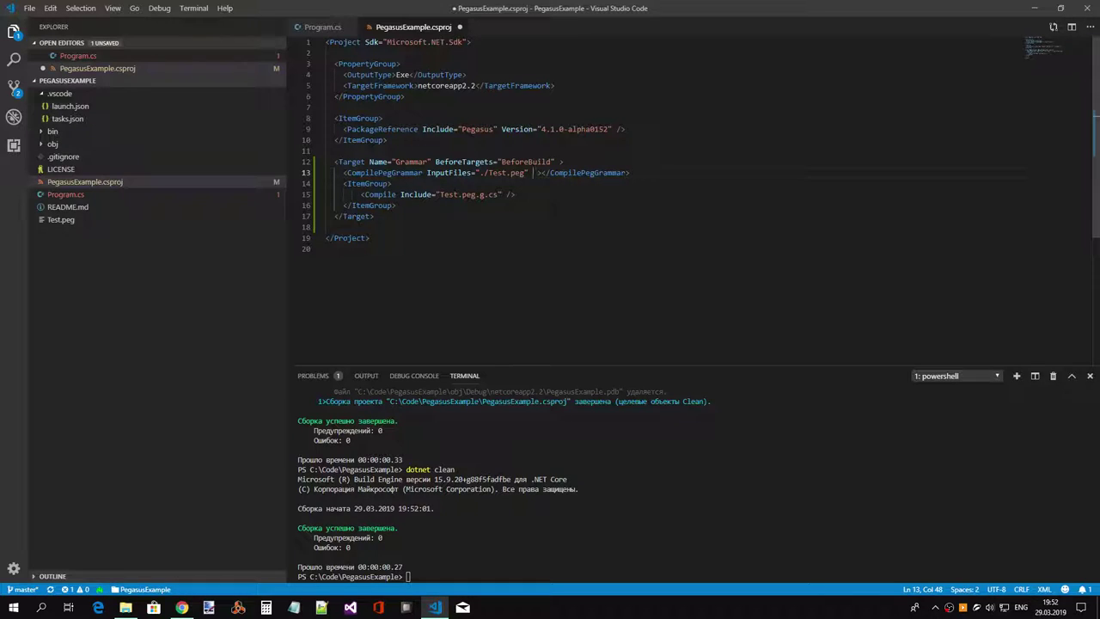
{"action": "key", "text": "BackSpace"}
{"action": "key", "text": "ctrl+s"}
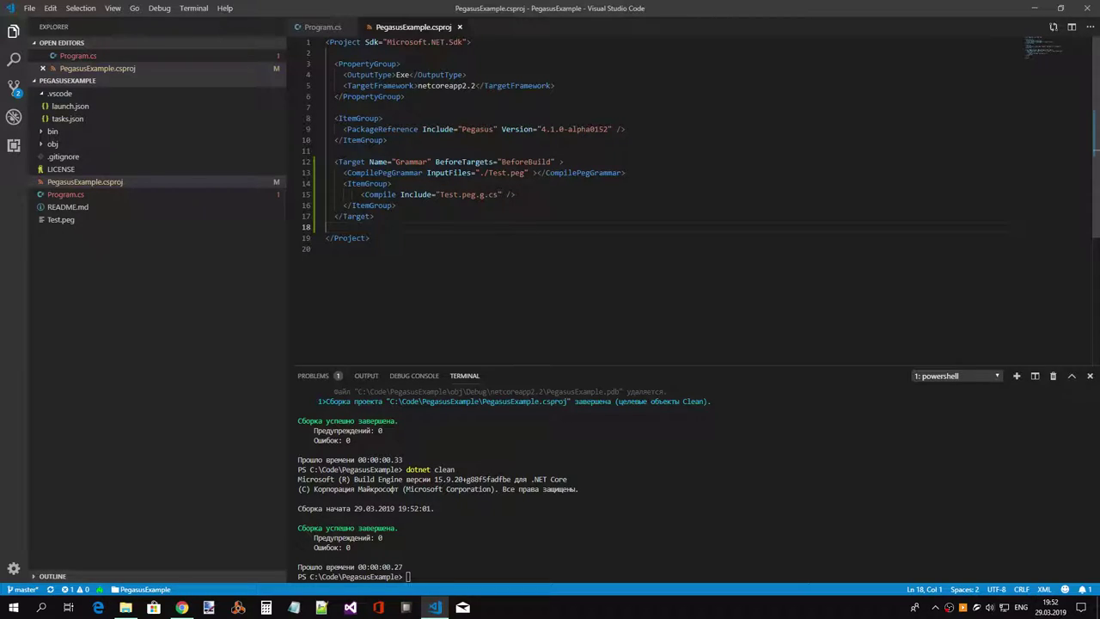
{"action": "left_click", "coordinate": [547, 196]}
{"action": "left_click", "coordinate": [671, 508]}
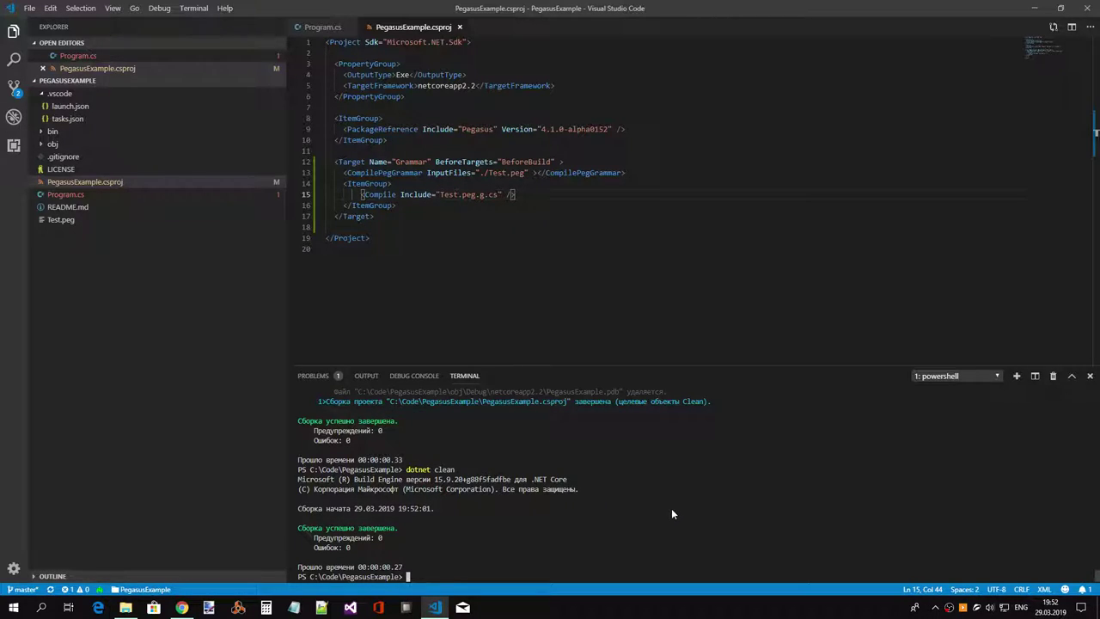
{"action": "type", "text": "dotnet build"}
{"action": "key", "text": "Return"}
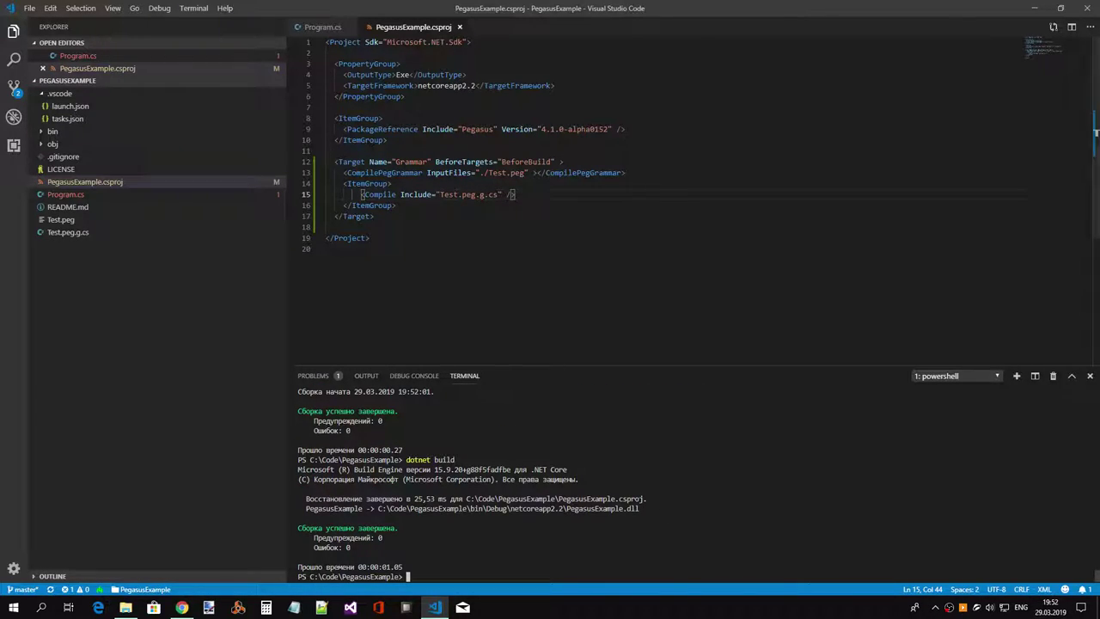
Delete the Compile ItemGroup from the Grammar target and select Test.peg.g.cs in Explorer
{"action": "left_click_drag", "start_coordinate": [326, 183], "coordinate": [397, 205]}
{"action": "key", "text": "ctrl+c"}
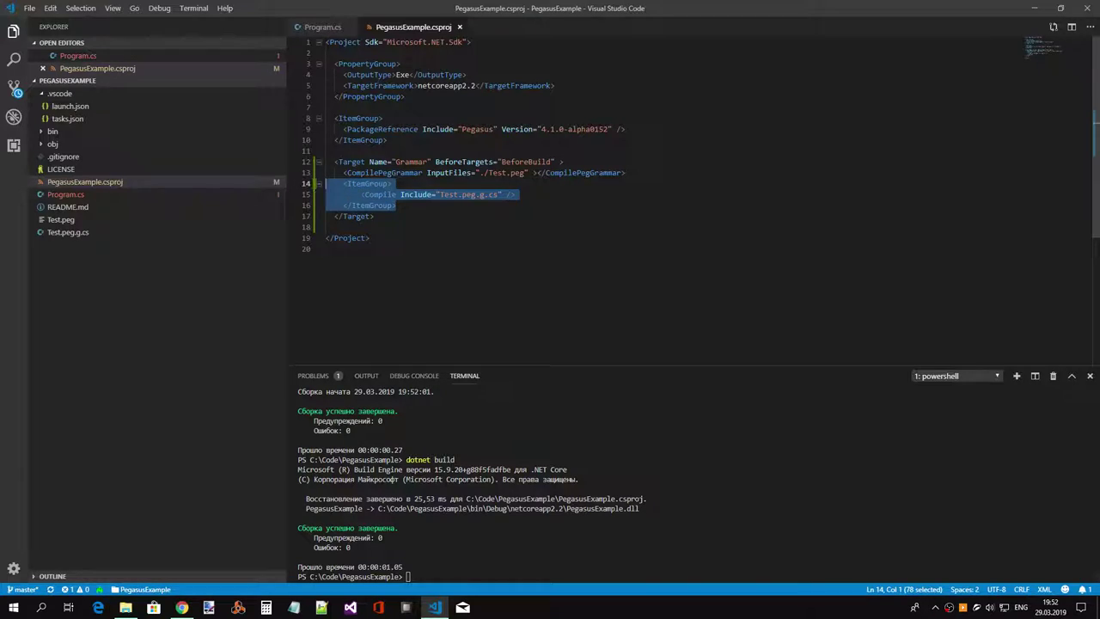
{"action": "key", "text": "Delete"}
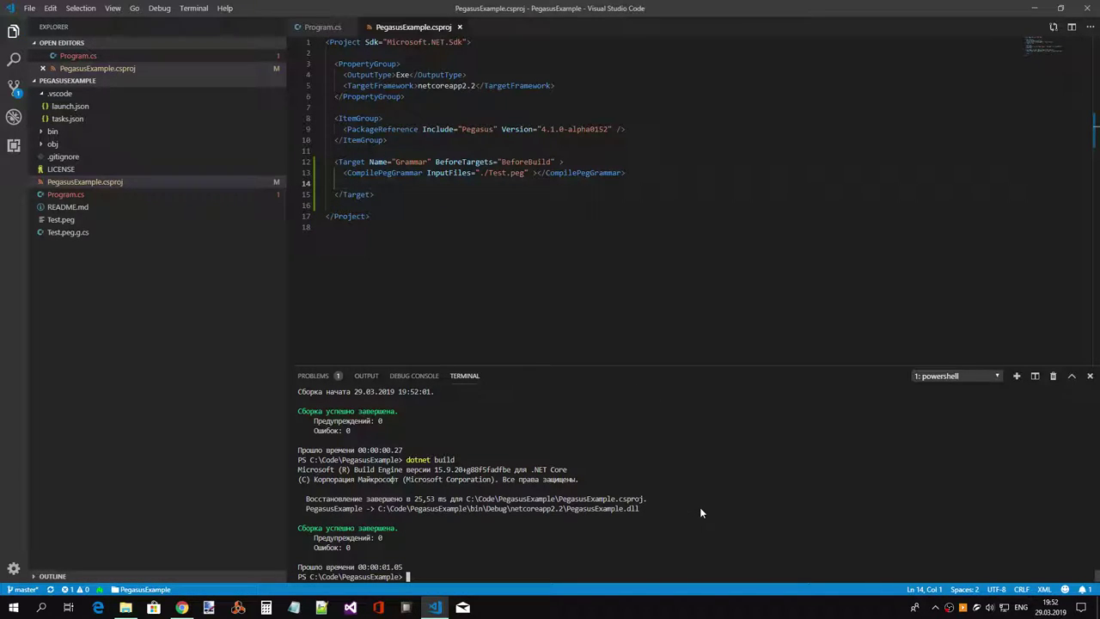
{"action": "left_click", "coordinate": [90, 232]}
Move Test.peg.g.cs to the Recycle Bin and rerun dotnet build
{"action": "key", "text": "Delete"}
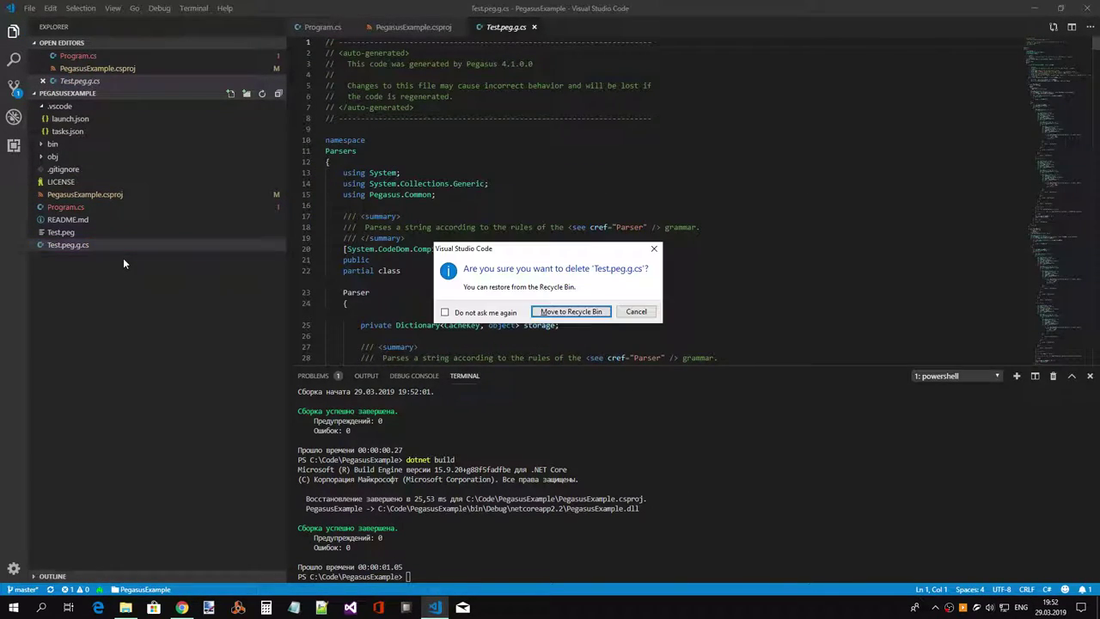
{"action": "key", "text": "Return"}
{"action": "left_click", "coordinate": [691, 547]}
{"action": "key", "text": "Up"}
{"action": "key", "text": "Return"}
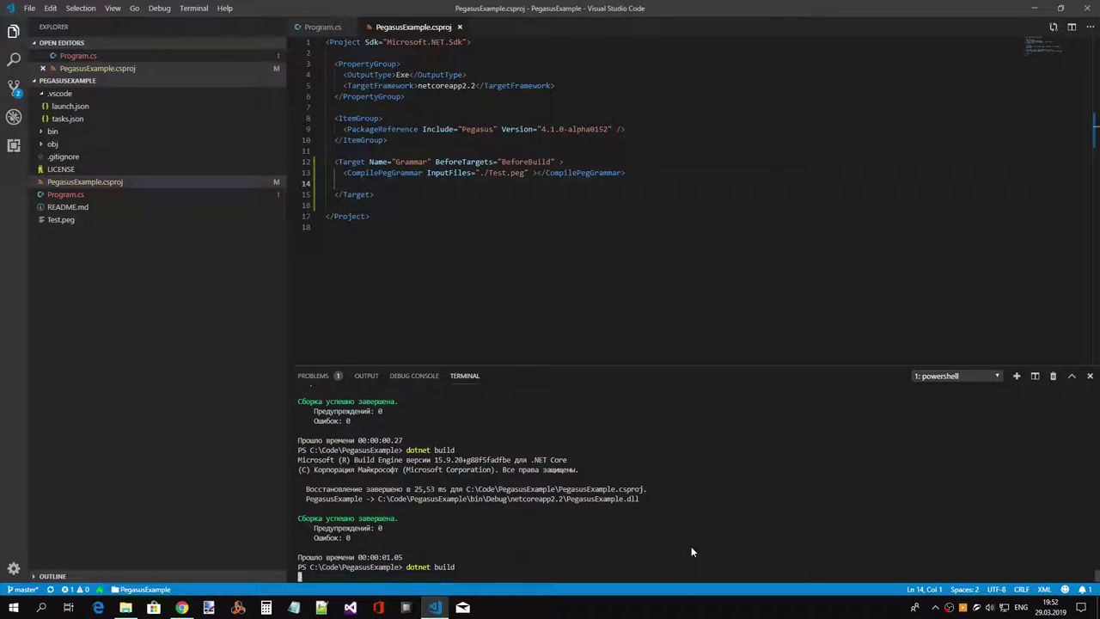
Paste the ItemGroup block back inside the Grammar target and save the csproj
{"action": "key", "text": "ctrl+v"}
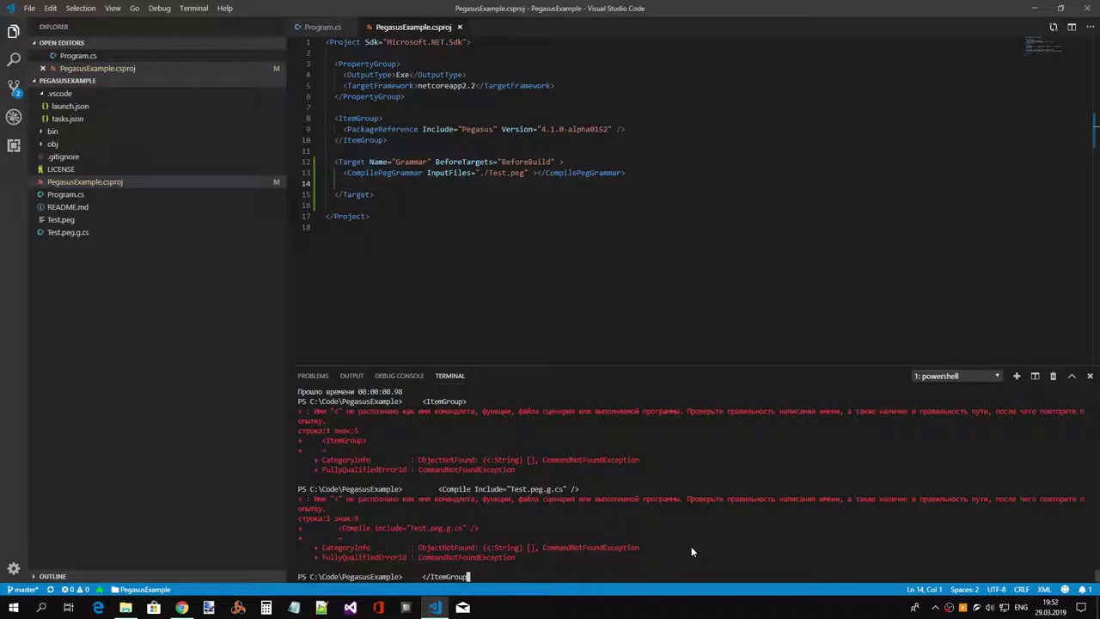
{"action": "key", "text": "BackSpace"}
{"action": "key", "text": "BackSpace"}
{"action": "key", "text": "BackSpace"}
{"action": "key", "text": "BackSpace"}
{"action": "key", "text": "BackSpace"}
{"action": "key", "text": "BackSpace"}
{"action": "left_click", "coordinate": [344, 205]}
{"action": "key", "text": "ctrl+v"}
{"action": "key", "text": "ctrl+z"}
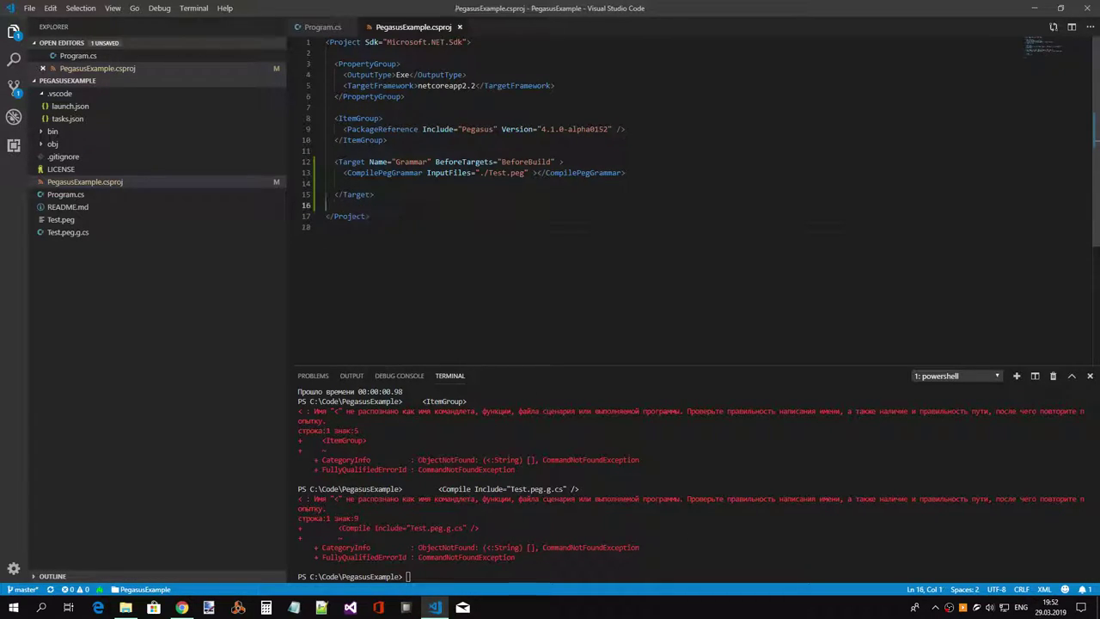
{"action": "left_click", "coordinate": [344, 183]}
{"action": "key", "text": "ctrl+v"}
{"action": "left_click", "coordinate": [484, 215]}
{"action": "key", "text": "ctrl+s"}
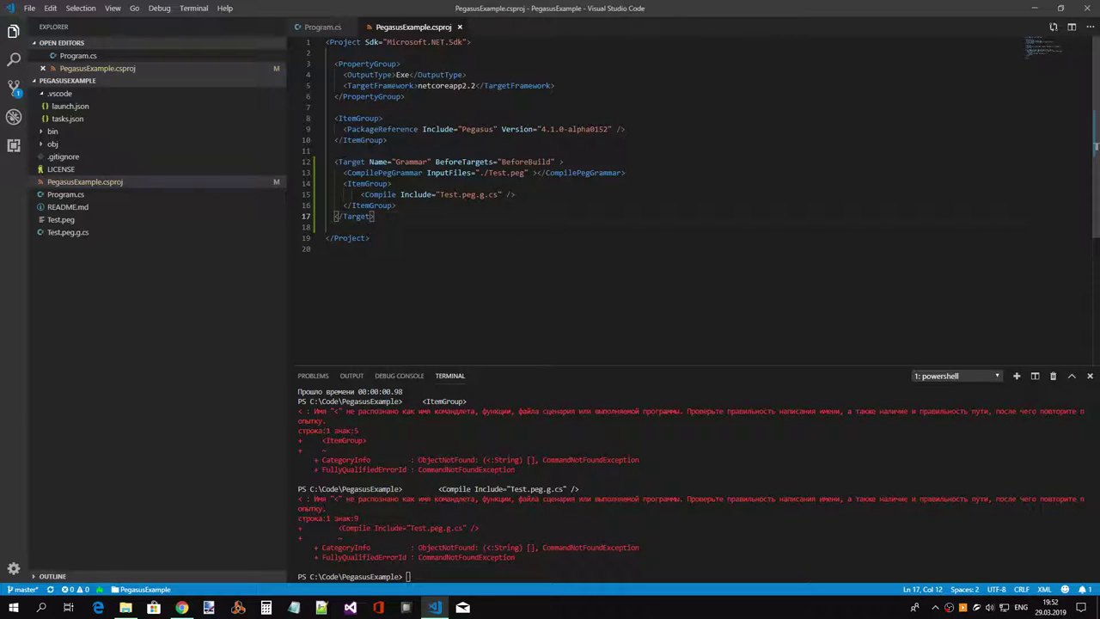
Rebuild twice, getting NETSDK1022 duplicate Compile errors, and open the regenerated Test.peg.g.cs
{"action": "left_click", "coordinate": [365, 229]}
{"action": "key", "text": "Up"}
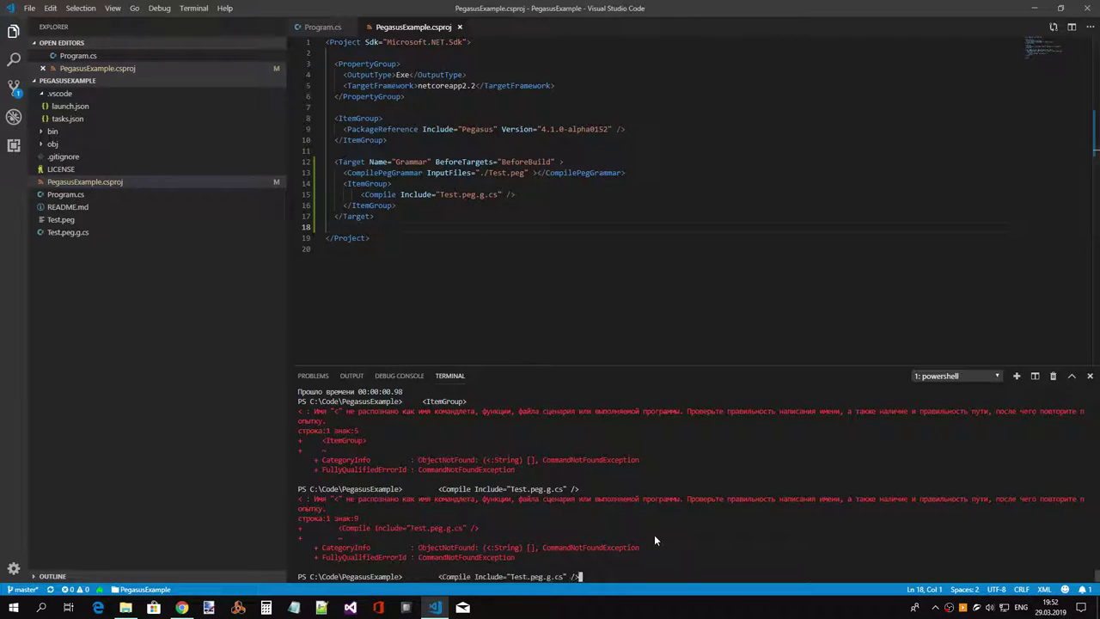
{"action": "key", "text": "Up"}
{"action": "key", "text": "Up"}
{"action": "key", "text": "Up"}
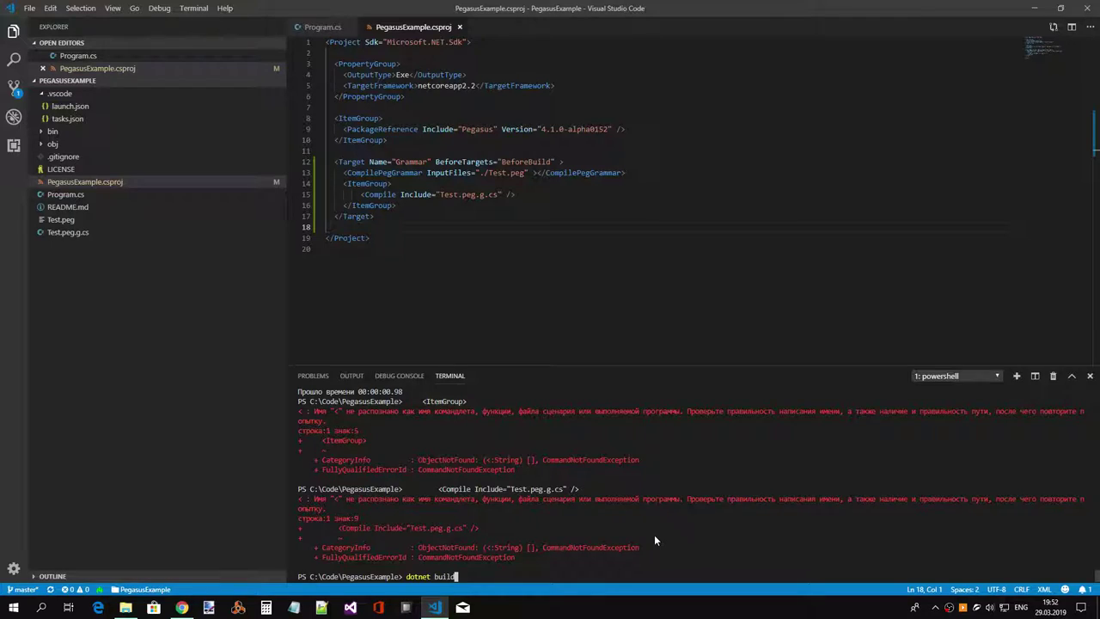
{"action": "key", "text": "Return"}
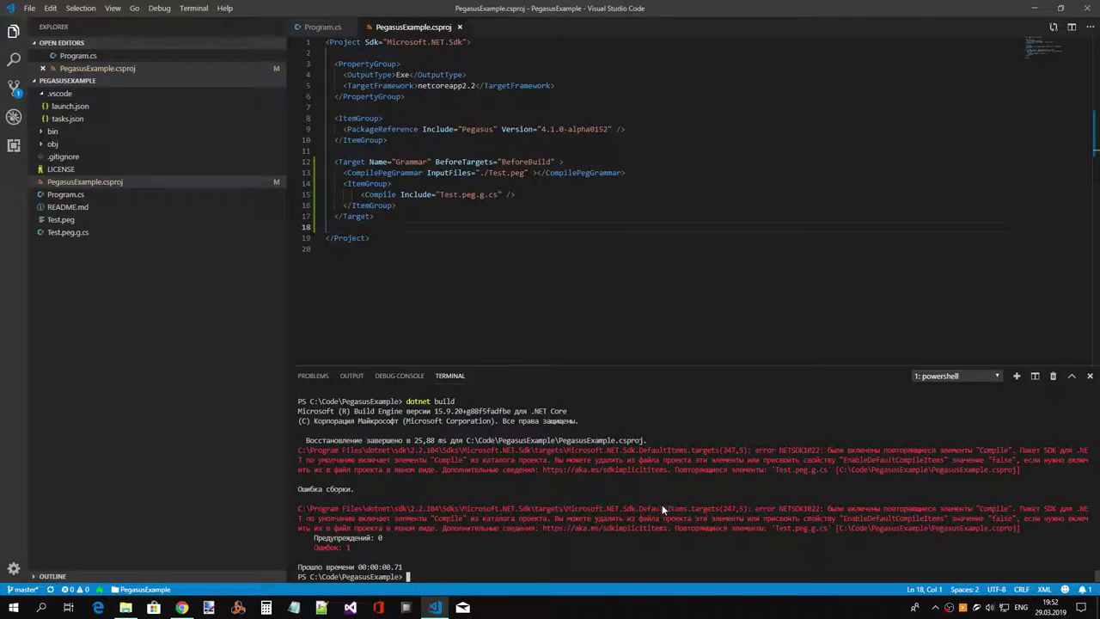
{"action": "key", "text": "Up"}
{"action": "key", "text": "Return"}
{"action": "left_click", "coordinate": [110, 245]}
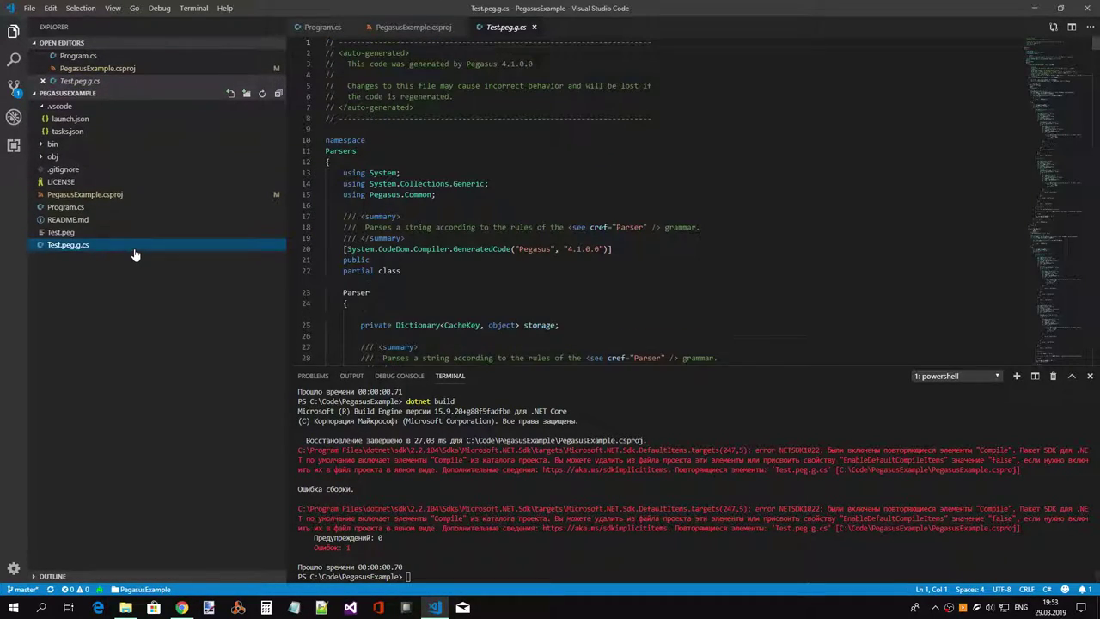
Delete Test.peg.g.cs and build twice: first succeeds, second fails on duplicate Compile items
{"action": "key", "text": "Delete"}
{"action": "left_click", "coordinate": [569, 311]}
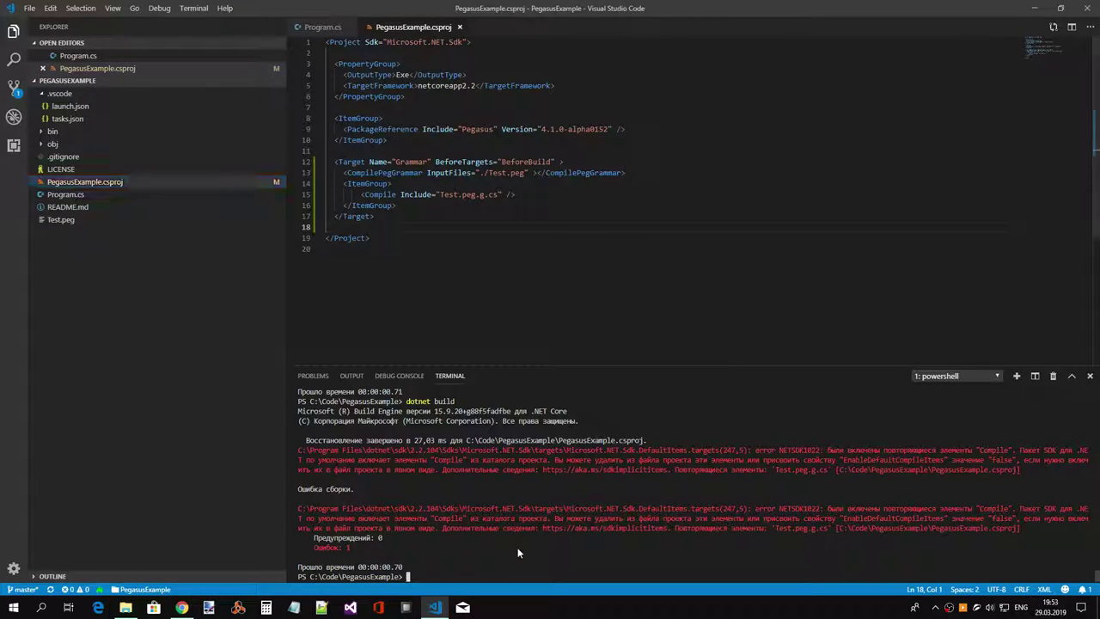
{"action": "key", "text": "Return"}
{"action": "key", "text": "Up"}
{"action": "key", "text": "Return"}
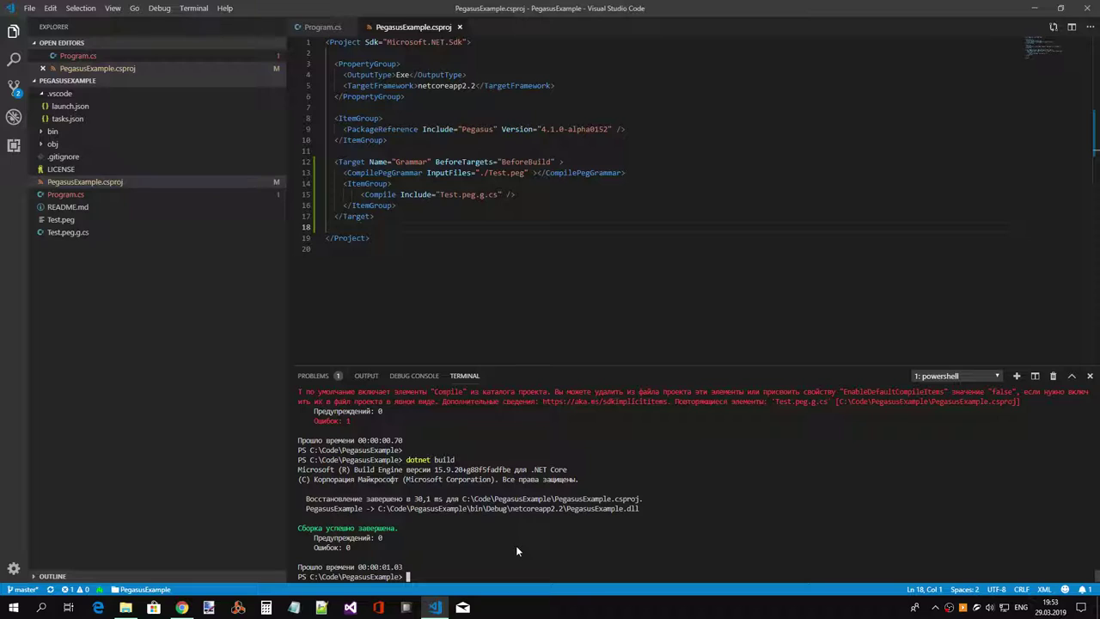
{"action": "key", "text": "Up"}
{"action": "key", "text": "Up"}
{"action": "key", "text": "Down"}
{"action": "key", "text": "Return"}
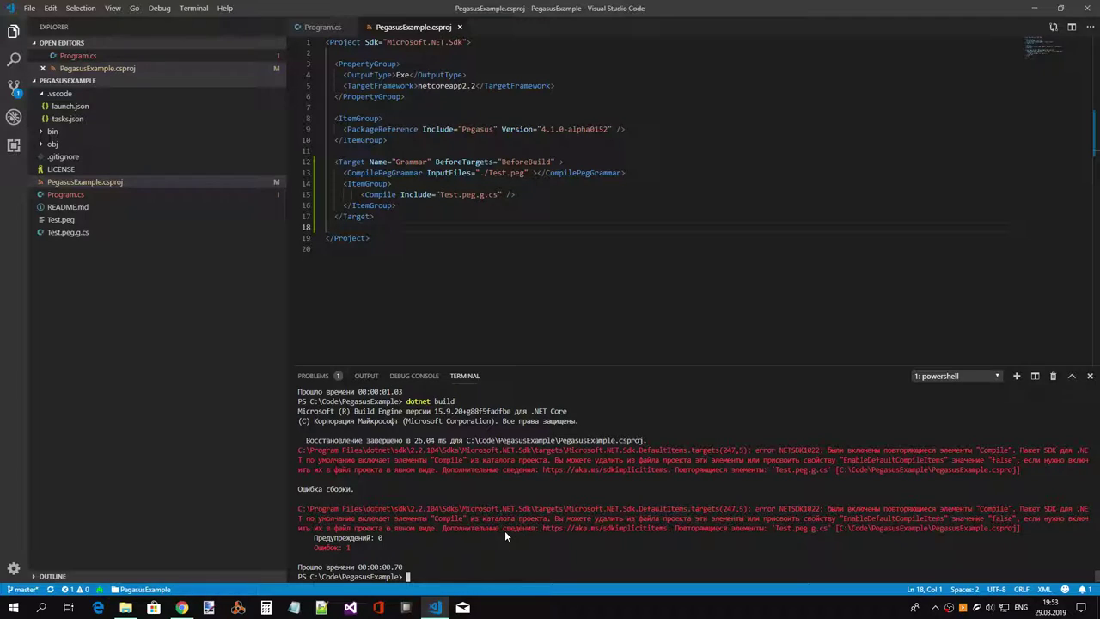
Copy the FileWrites line from the Stack Overflow answer into VS Code
{"action": "key", "text": "alt+Tab"}
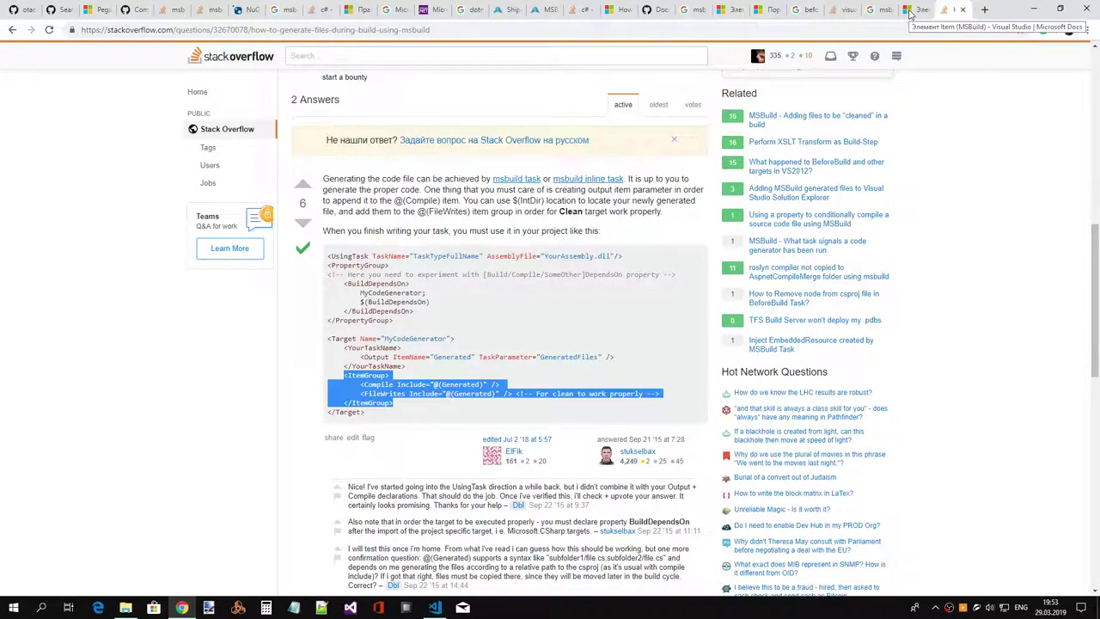
{"action": "left_click_drag", "start_coordinate": [511, 394], "coordinate": [361, 393]}
{"action": "key", "text": "ctrl+c"}
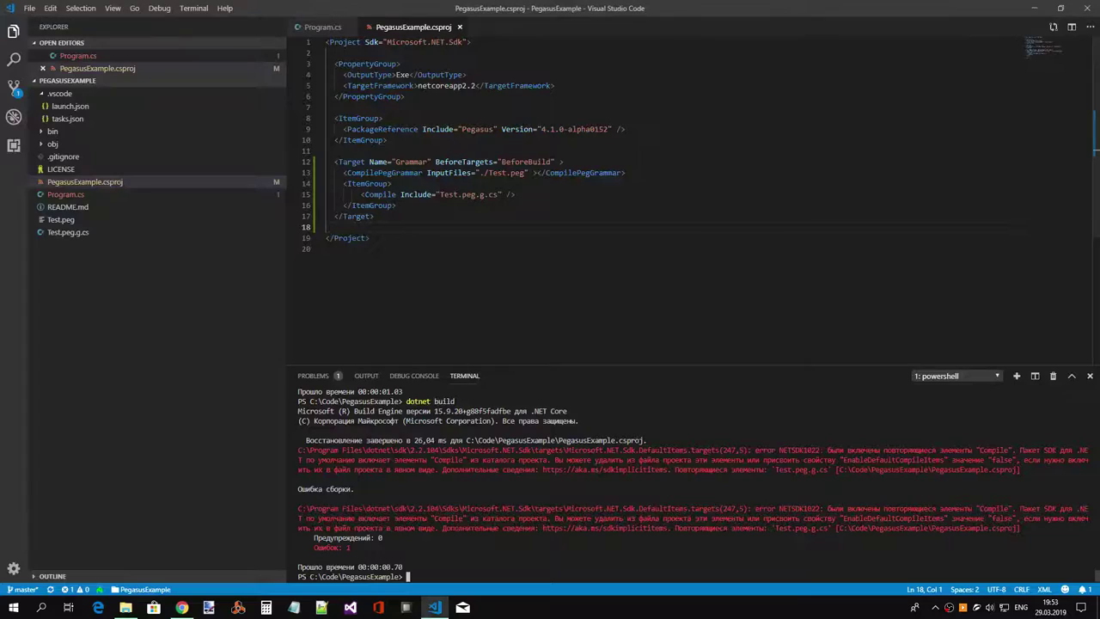
{"action": "key", "text": "alt+Tab"}
Add a FileWrites Include="Test.peg.g.cs" line under the Compile item and save
{"action": "left_click", "coordinate": [533, 194]}
{"action": "key", "text": "Return"}
{"action": "key", "text": "ctrl+v"}
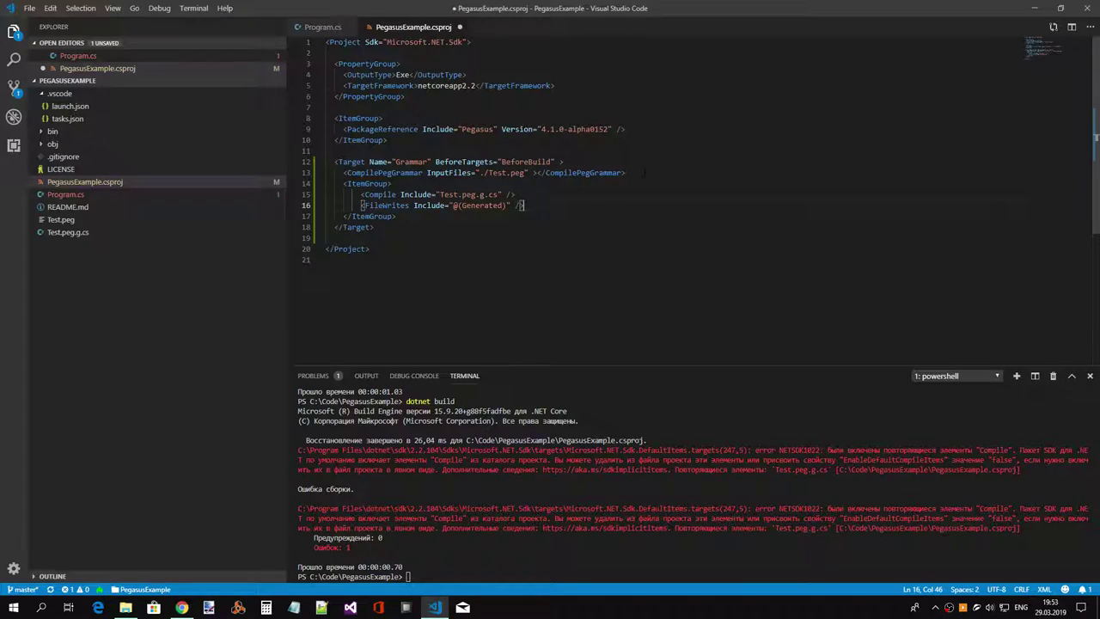
{"action": "mouse_move", "coordinate": [441, 194]}
{"action": "left_mouse_down"}
{"action": "mouse_move", "coordinate": [498, 194]}
{"action": "mouse_move", "coordinate": [507, 206]}
{"action": "left_mouse_up"}
{"action": "key", "text": "ctrl+c"}
{"action": "key", "text": "ctrl+v"}
{"action": "key", "text": "ctrl+s"}
Rerun dotnet build, still failing with NETSDK1022, and return to the Stack Overflow answer
{"action": "left_click", "coordinate": [516, 301]}
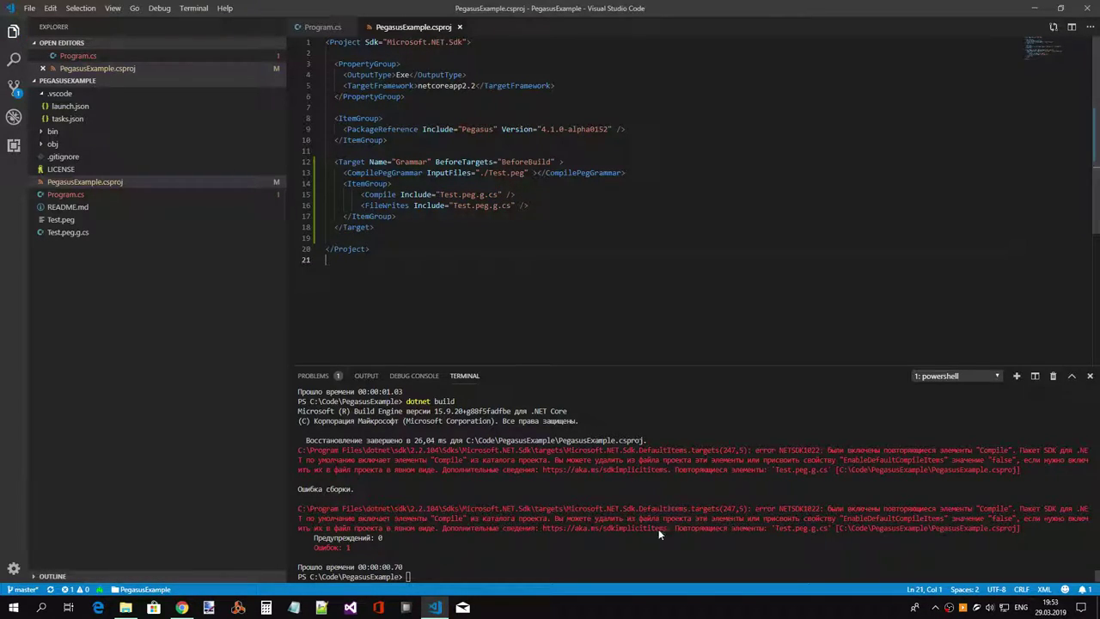
{"action": "left_click", "coordinate": [657, 562]}
{"action": "key", "text": "Up"}
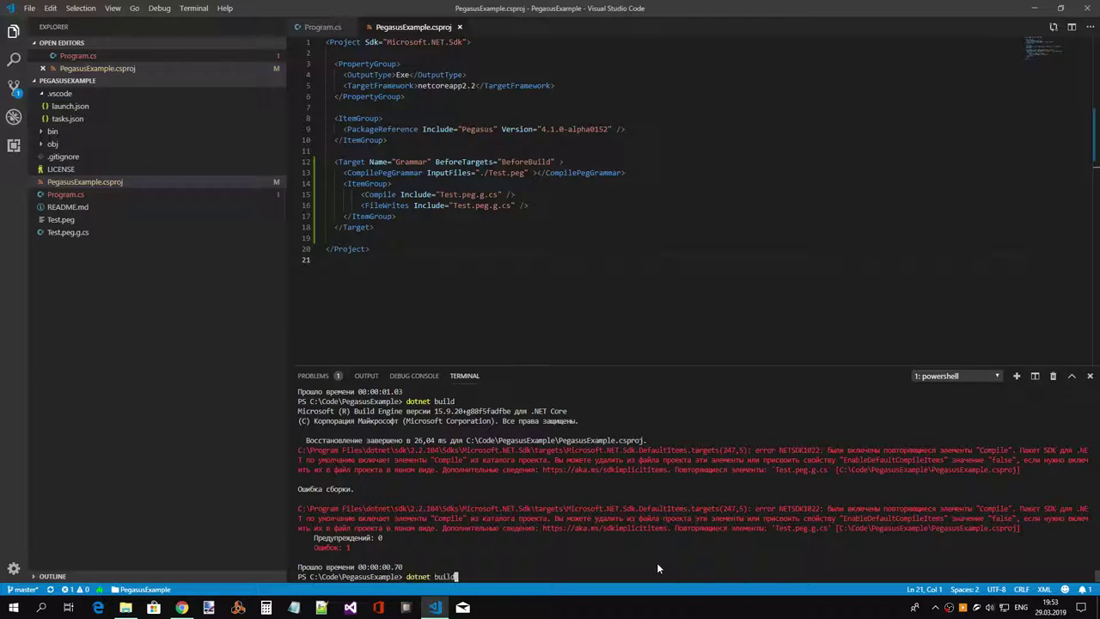
{"action": "key", "text": "Return"}
{"action": "key", "text": "alt+Tab"}
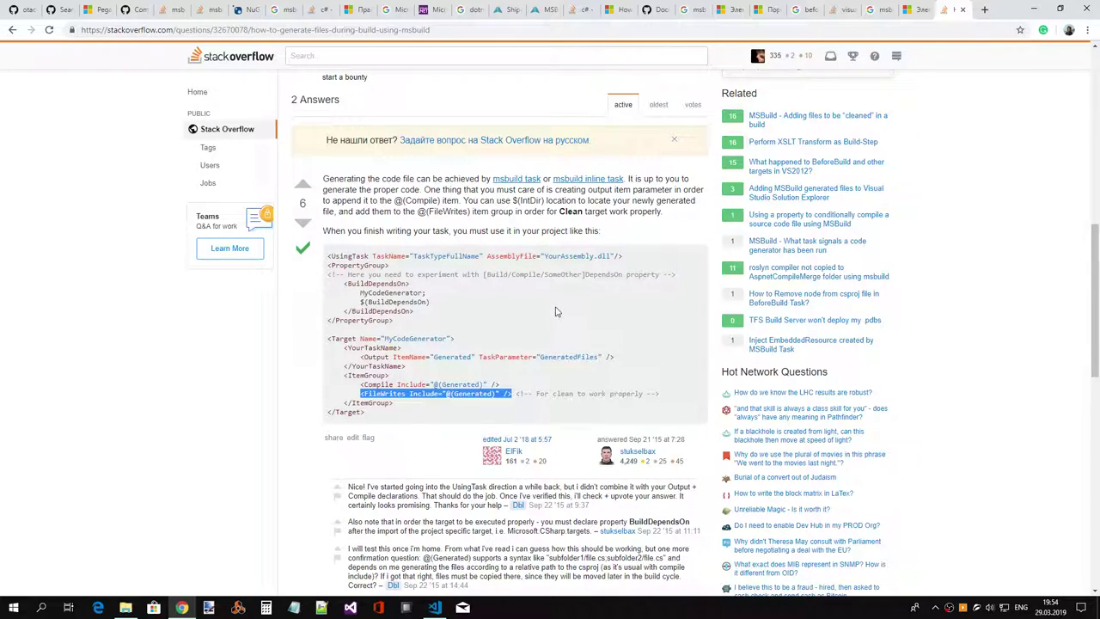
Copy the BuildDependsOn lines from the Stack Overflow answer's PropertyGroup code
{"action": "mouse_move", "coordinate": [404, 311]}
{"action": "left_mouse_down"}
{"action": "mouse_move", "coordinate": [410, 323]}
{"action": "mouse_move", "coordinate": [328, 267]}
{"action": "left_mouse_up"}
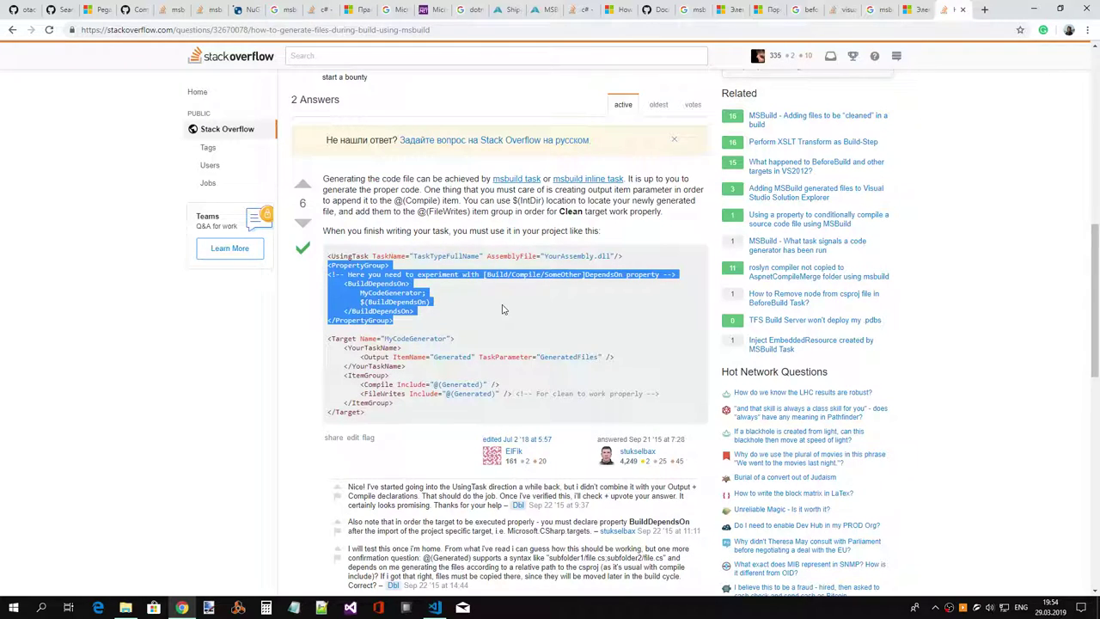
{"action": "key", "text": "alt+Tab"}
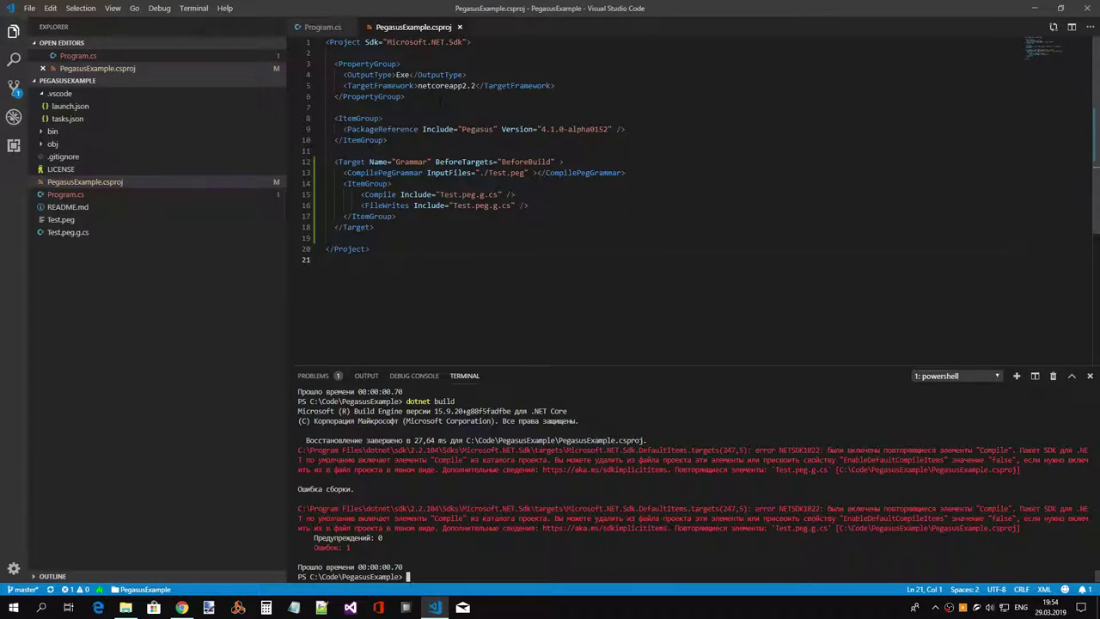
{"action": "key", "text": "alt+Tab"}
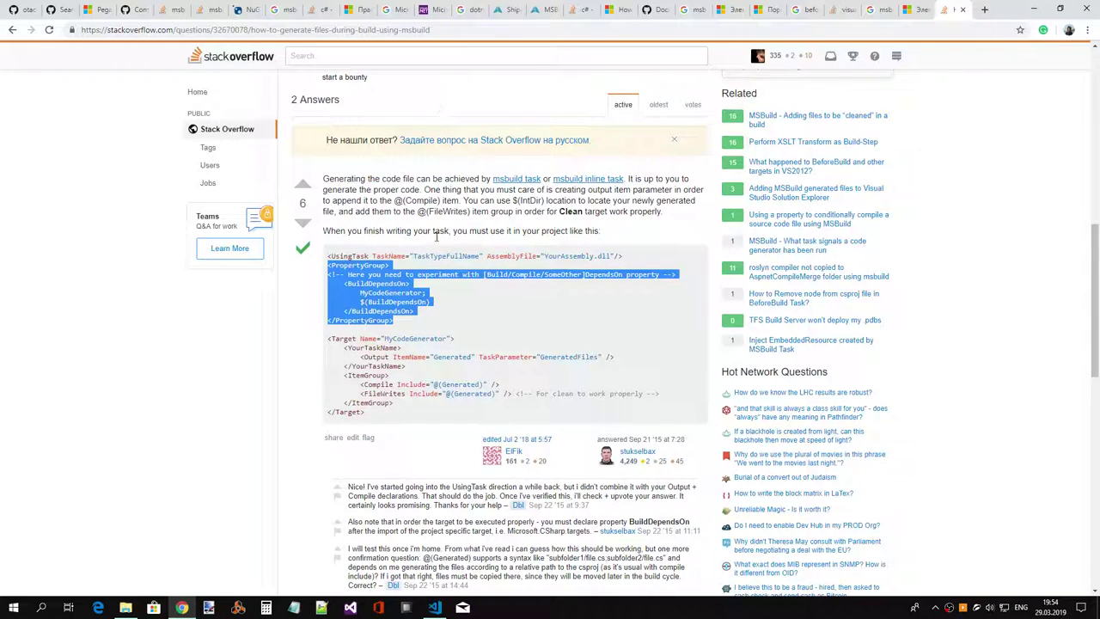
{"action": "mouse_move", "coordinate": [430, 310]}
{"action": "left_mouse_down"}
{"action": "mouse_move", "coordinate": [319, 286]}
{"action": "mouse_move", "coordinate": [337, 284]}
{"action": "left_mouse_up"}
{"action": "key", "text": "ctrl+c"}
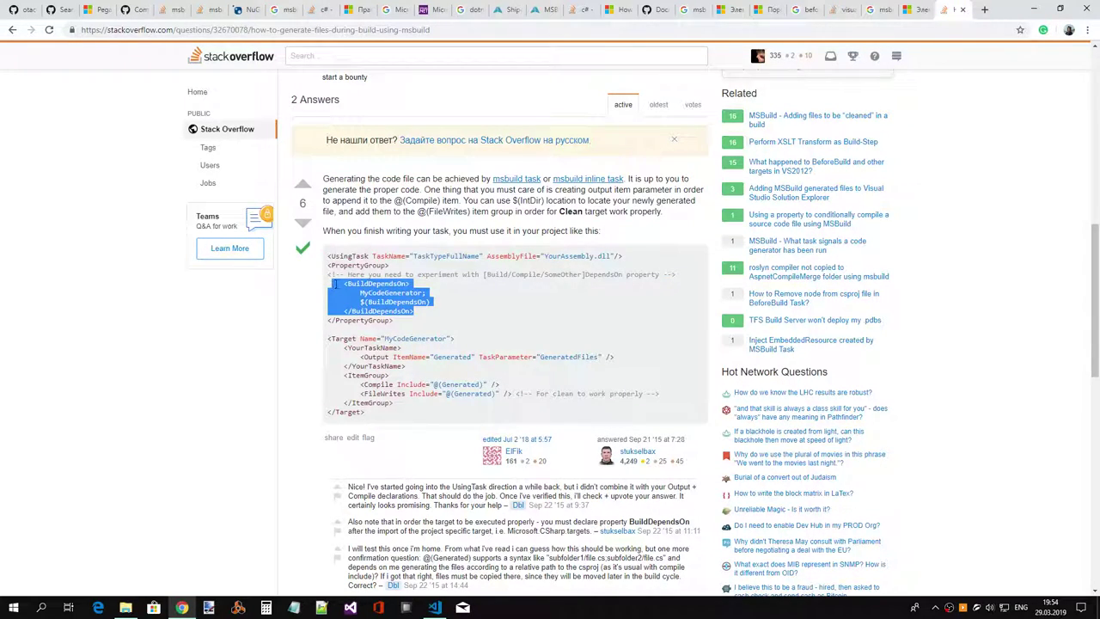
{"action": "key", "text": "alt+Tab"}
Paste the BuildDependsOn block after TargetFramework in PegasusExample.csproj and fix its indentation
{"action": "key", "text": "Return"}
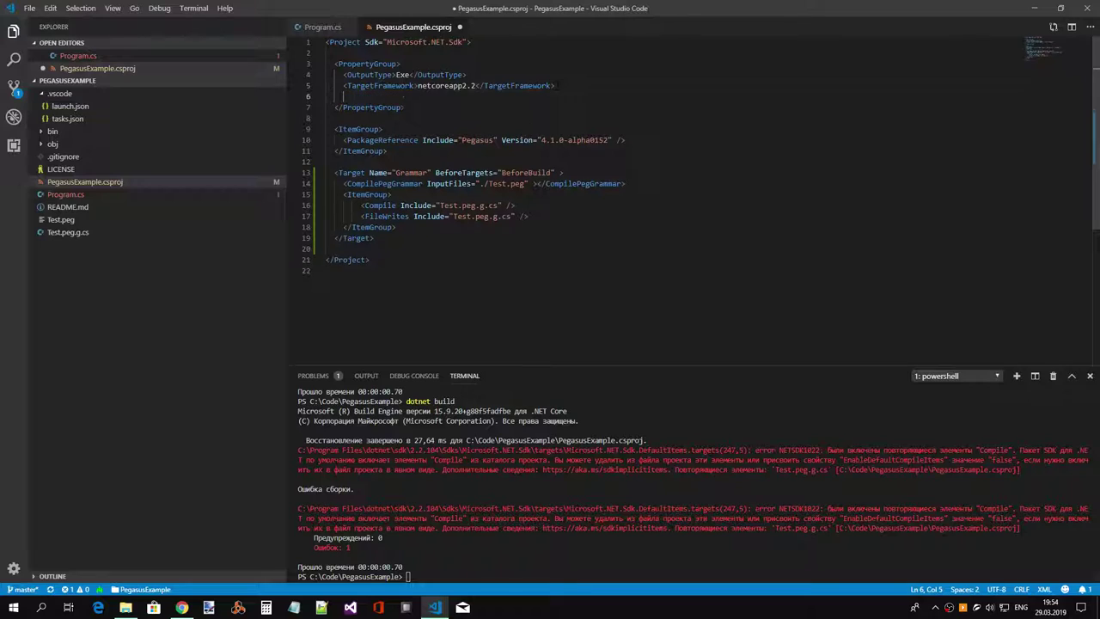
{"action": "key", "text": "ctrl+v"}
{"action": "key", "text": "Up"}
{"action": "key", "text": "Up"}
{"action": "key", "text": "Up"}
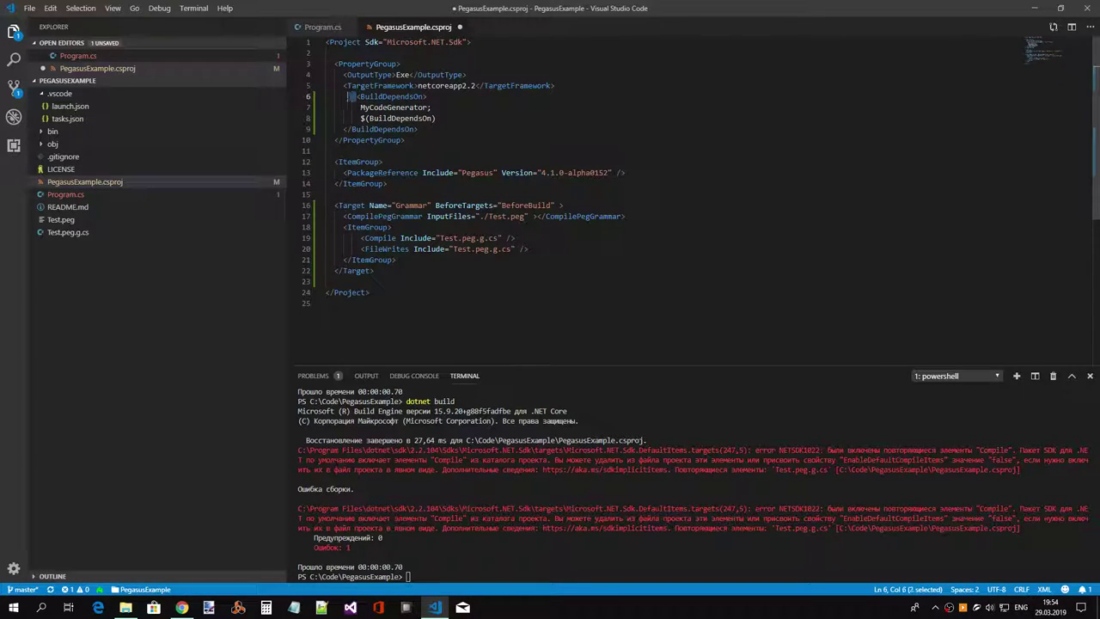
{"action": "key", "text": "shift+Tab"}
{"action": "key", "text": "Down"}
{"action": "key", "text": "Down"}
{"action": "key", "text": "End"}
Select the BuildDependsOn reference and the MyCodeGenerator target name in the answer for comparison
{"action": "key", "text": "alt+Tab"}
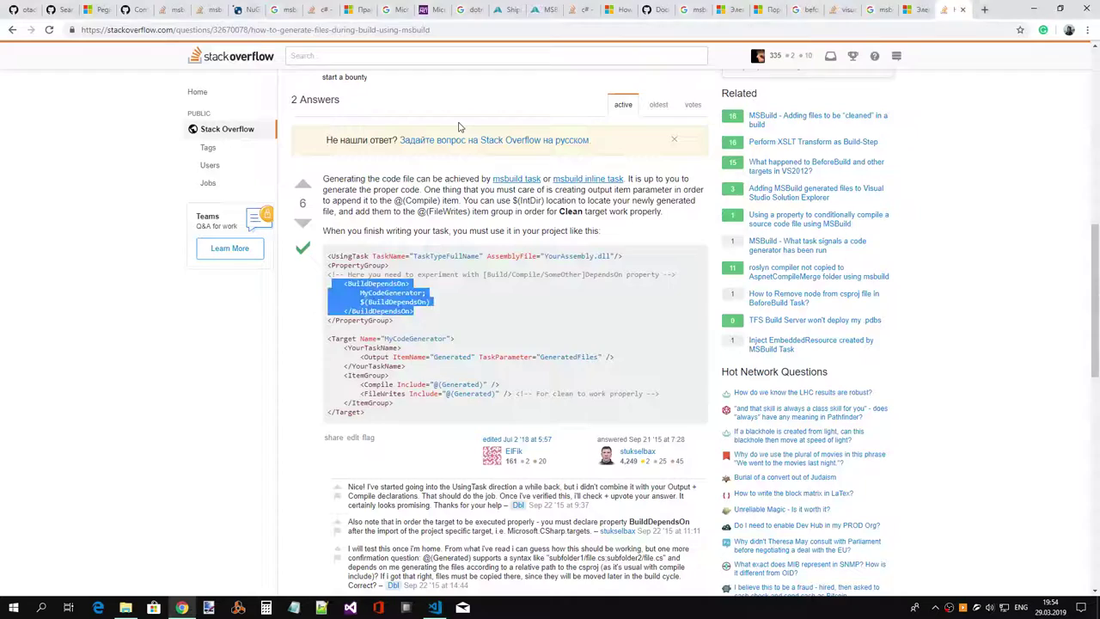
{"action": "mouse_move", "coordinate": [428, 303]}
{"action": "left_mouse_down"}
{"action": "mouse_move", "coordinate": [368, 303]}
{"action": "mouse_move", "coordinate": [423, 301]}
{"action": "left_mouse_up"}
{"action": "key", "text": "alt+Tab"}
{"action": "key", "text": "alt+Tab"}
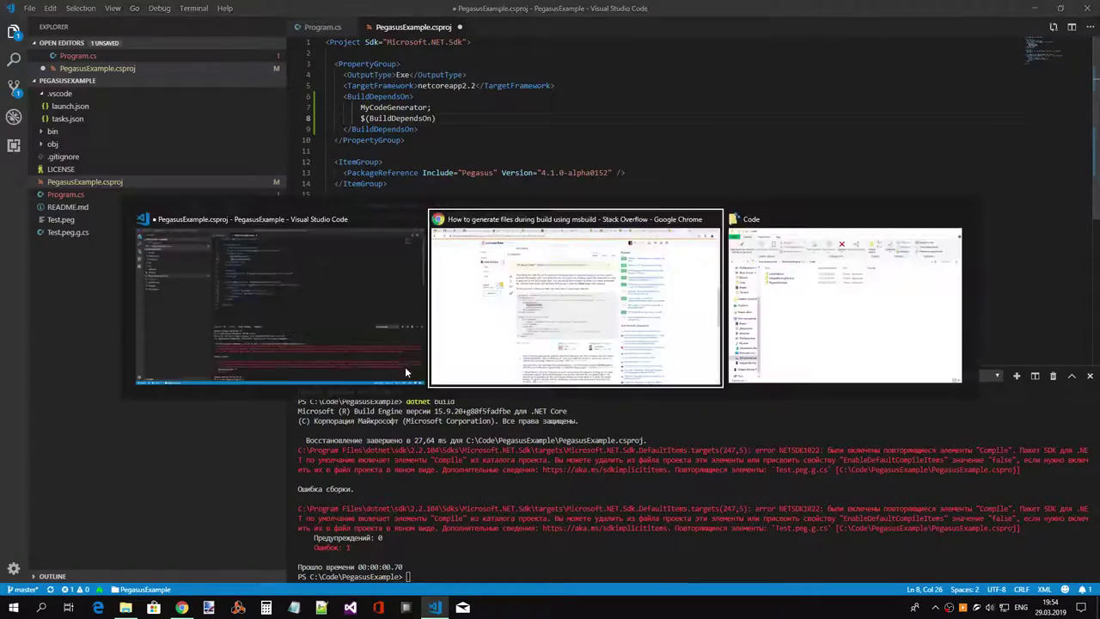
{"action": "double_click", "coordinate": [398, 339]}
{"action": "key", "text": "alt+Tab"}
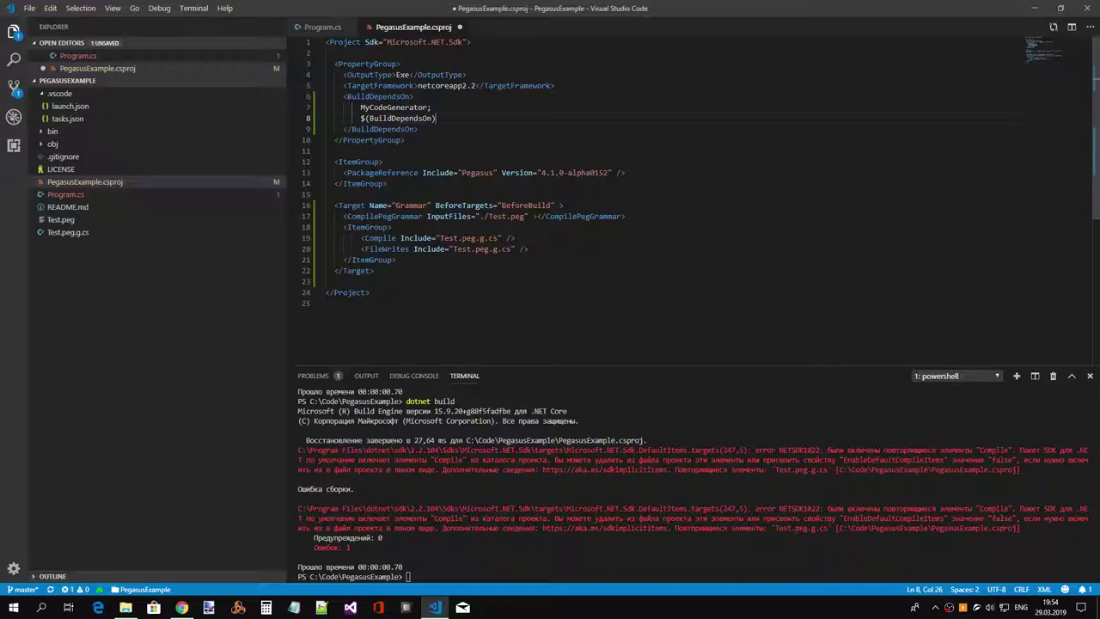
Use Grammar instead of MyCodeGenerator, delete the Grammar target's Compile/FileWrites ItemGroup, and save
{"action": "key", "text": "ctrl+z"}
{"action": "key", "text": "ctrl+s"}
{"action": "left_click", "coordinate": [475, 216]}
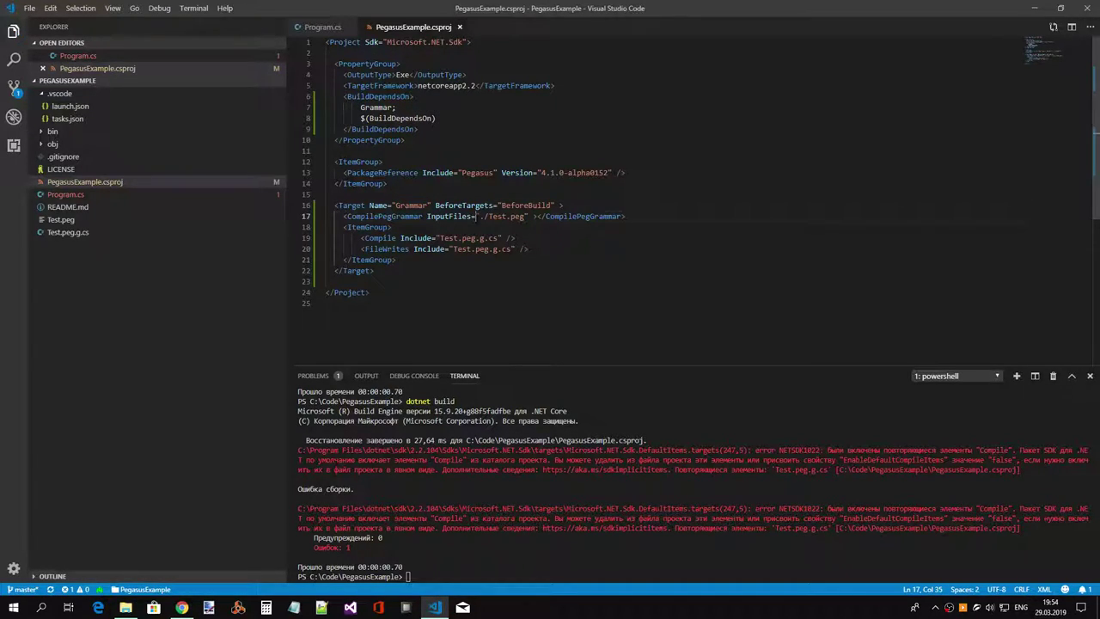
{"action": "left_click", "coordinate": [375, 271]}
{"action": "left_click_drag", "start_coordinate": [396, 259], "coordinate": [311, 227]}
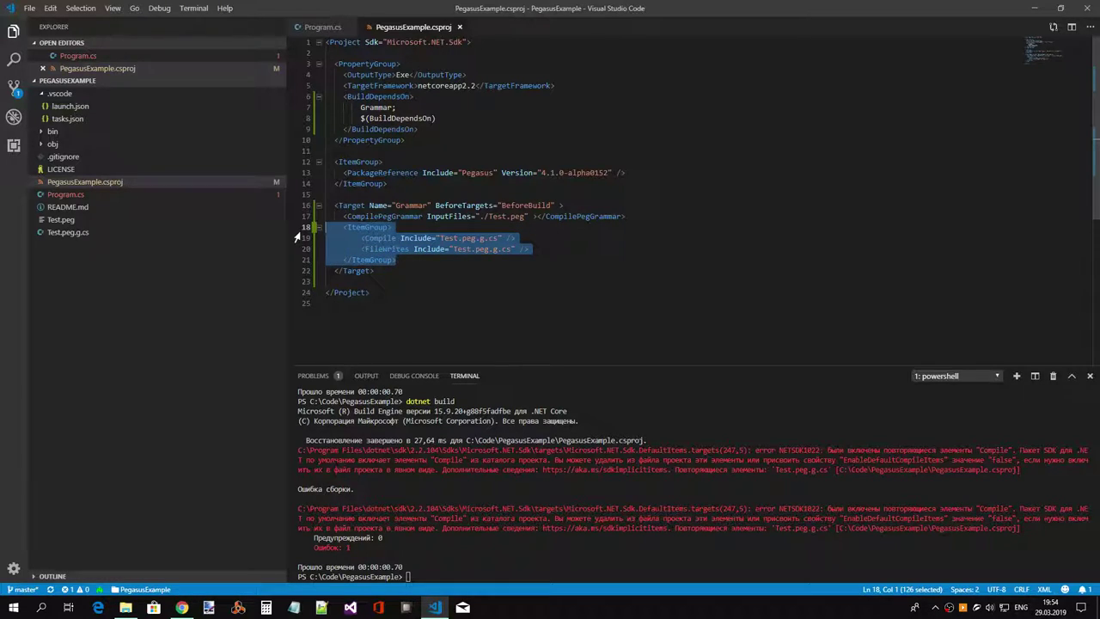
{"action": "key", "text": "Delete"}
{"action": "key", "text": "BackSpace"}
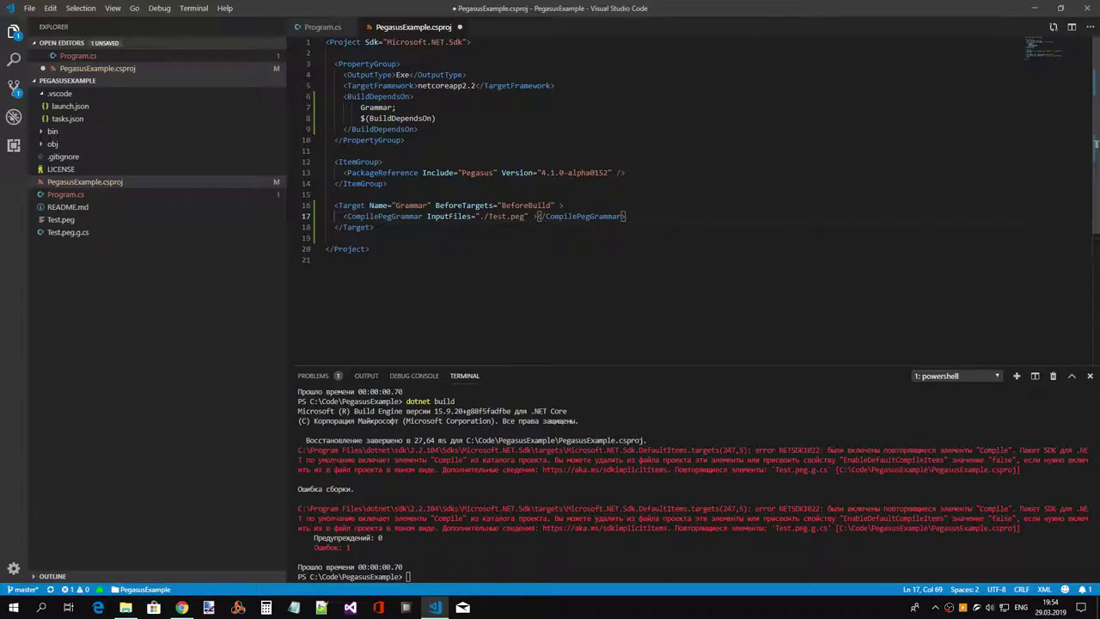
{"action": "key", "text": "ctrl+s"}
Run dotnet build in the terminal
{"action": "left_click", "coordinate": [601, 520]}
{"action": "key", "text": "Up"}
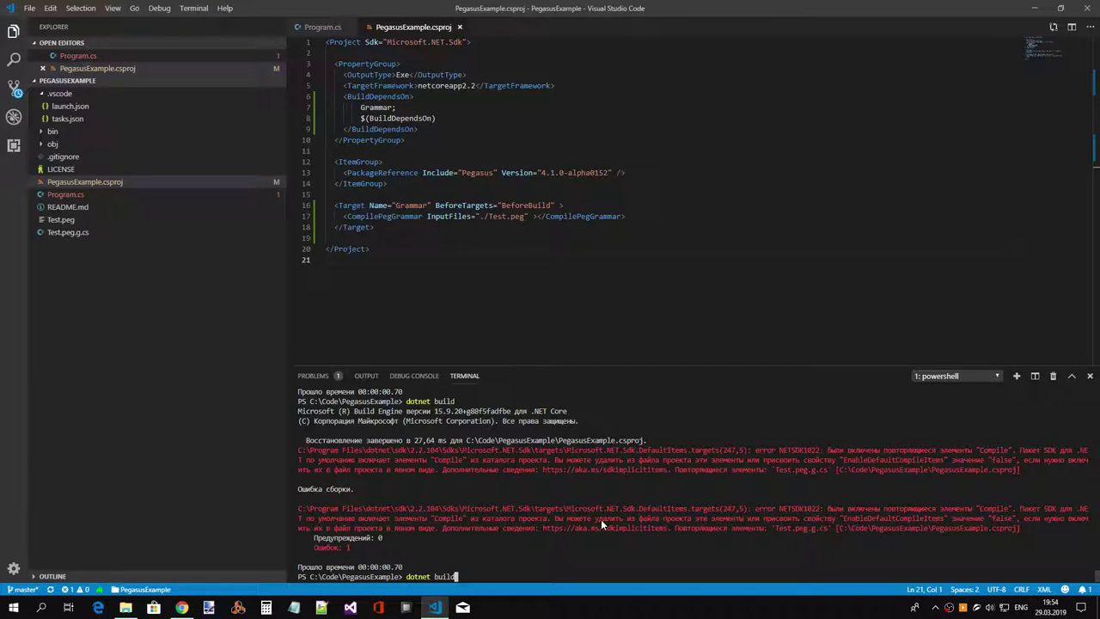
{"action": "key", "text": "Return"}
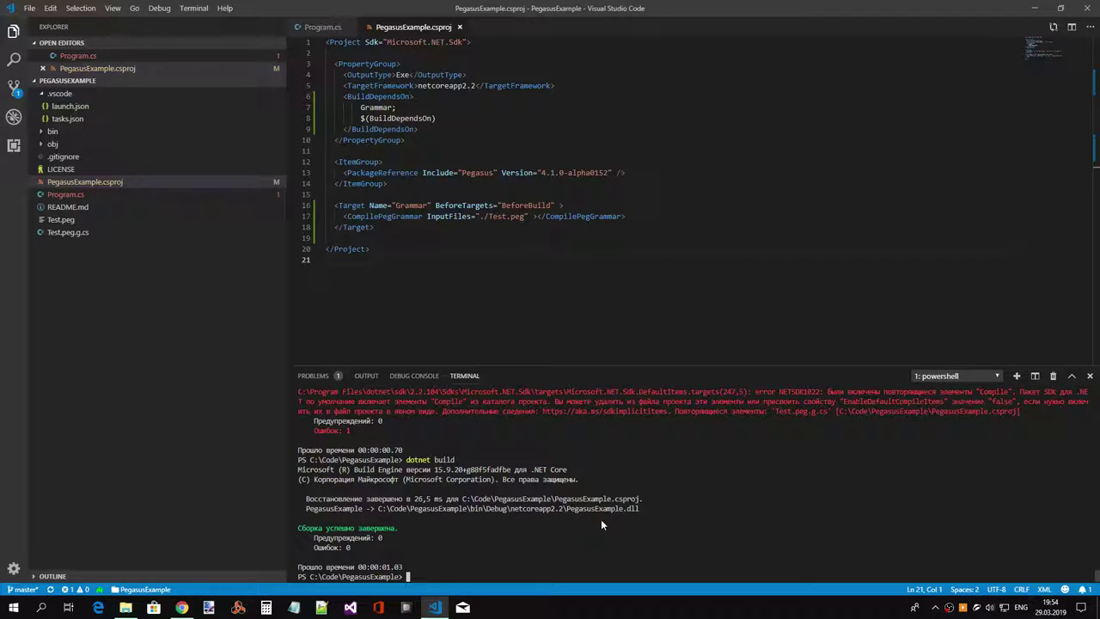
Delete Test.peg.g.cs from the Explorer and rebuild, which reports CS0246 for 'Parsers'
{"action": "left_click", "coordinate": [156, 232]}
{"action": "key", "text": "Delete"}
{"action": "key", "text": "Return"}
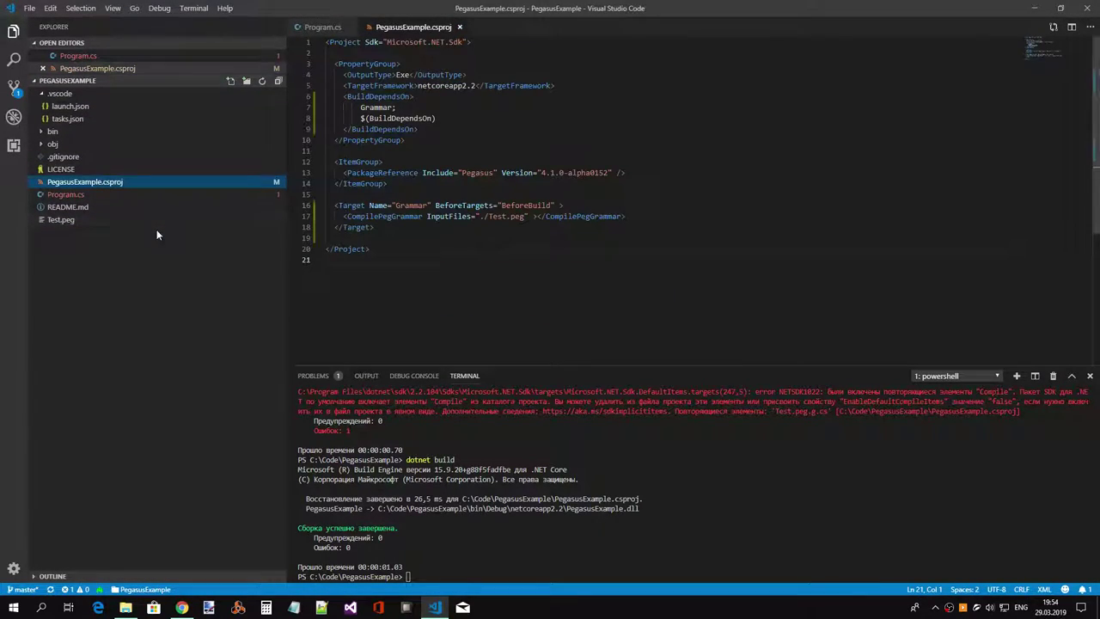
{"action": "left_click", "coordinate": [592, 563]}
{"action": "key", "text": "Up"}
{"action": "key", "text": "Return"}
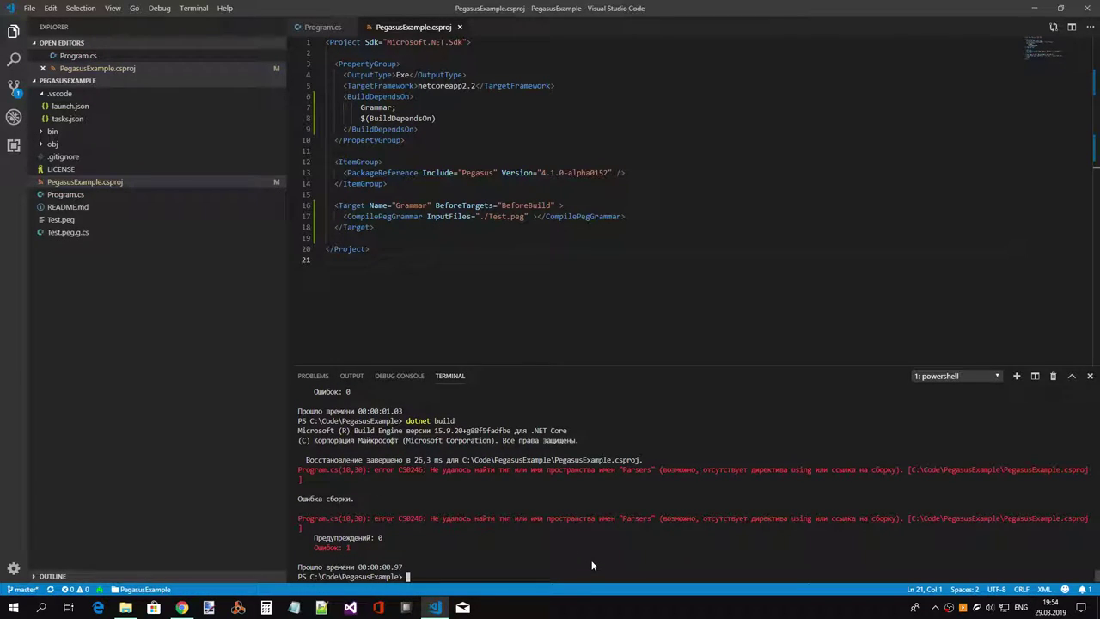
Browse the Item element docs and BeforeBuild vs BeforeCompile pages, ending on the generate-files answer
{"action": "left_click", "coordinate": [447, 118]}
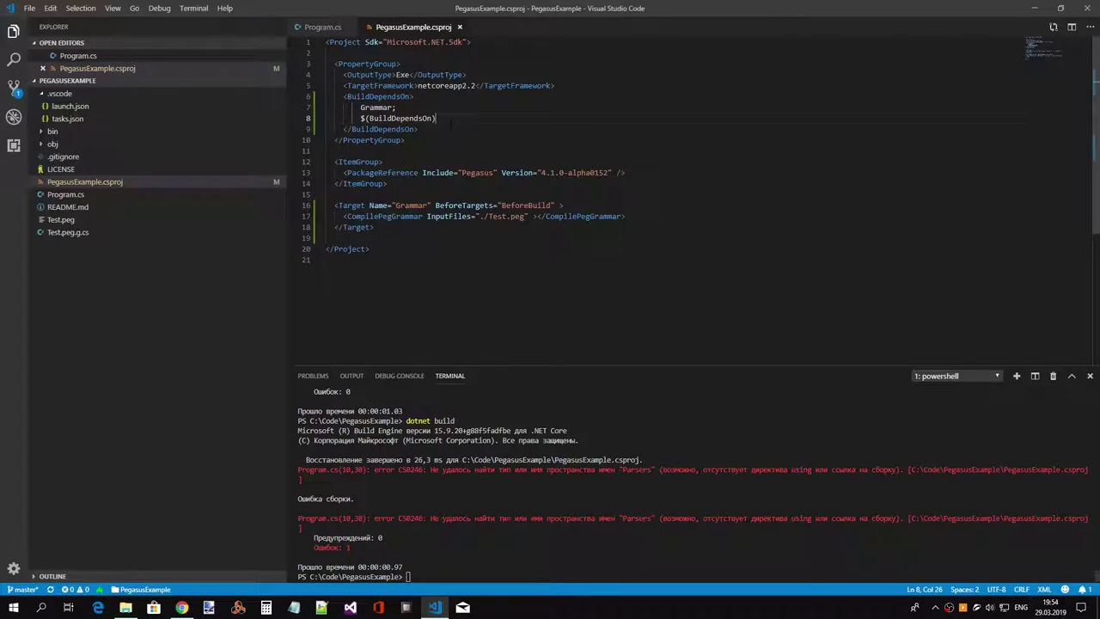
{"action": "key", "text": "alt+Tab"}
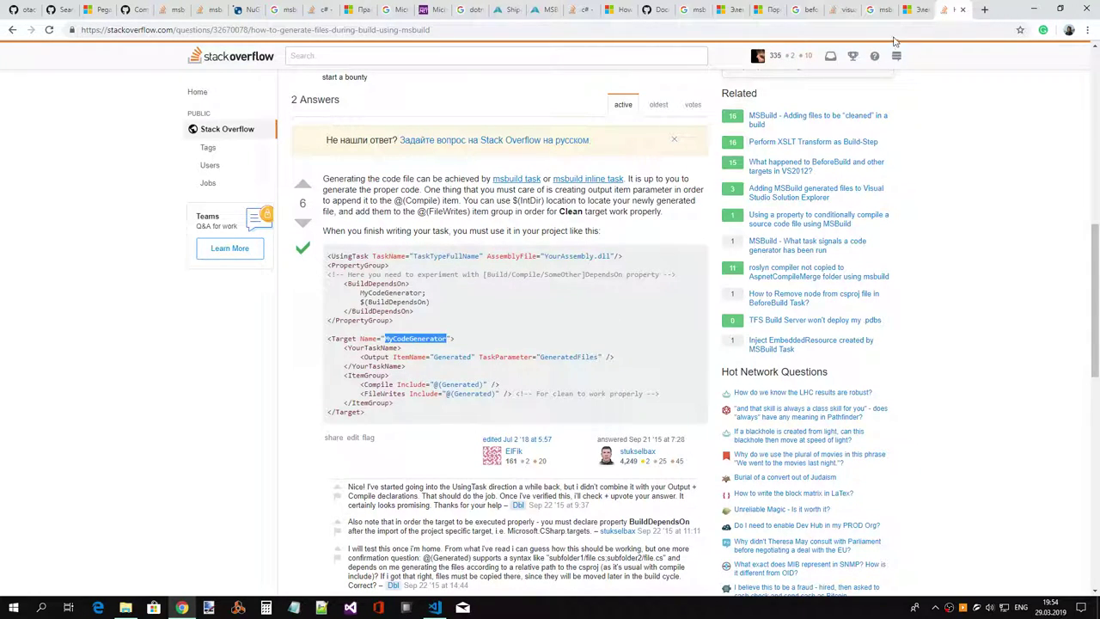
{"action": "left_click", "coordinate": [881, 10]}
{"action": "left_click", "coordinate": [907, 12]}
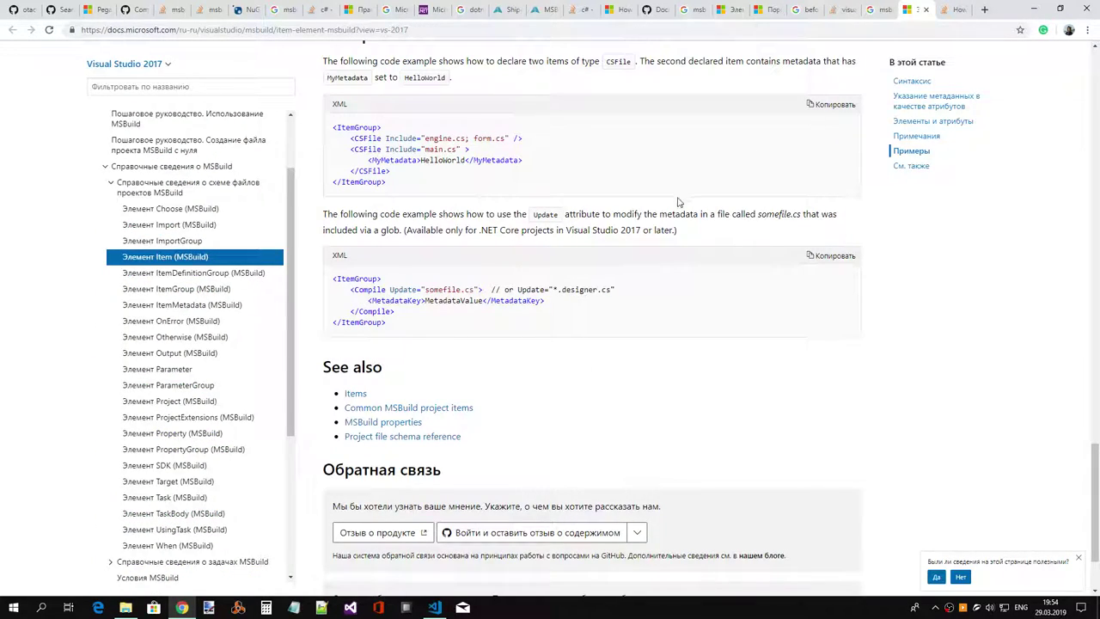
{"action": "left_click", "coordinate": [880, 12]}
{"action": "left_click", "coordinate": [839, 12]}
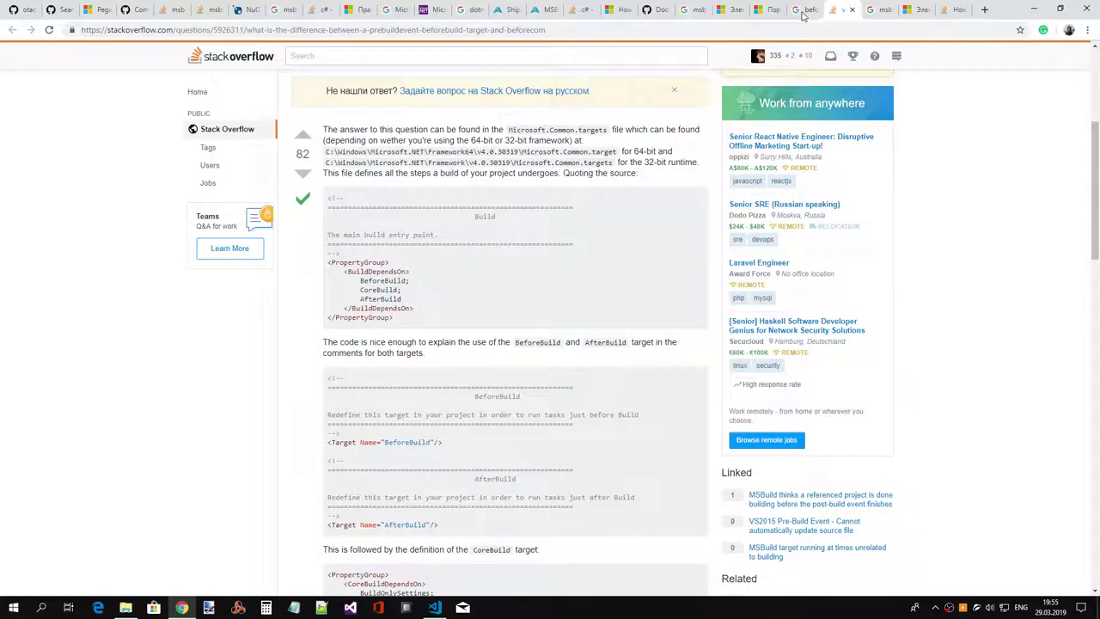
{"action": "left_click", "coordinate": [805, 12]}
{"action": "left_click", "coordinate": [841, 12]}
{"action": "left_click", "coordinate": [916, 11]}
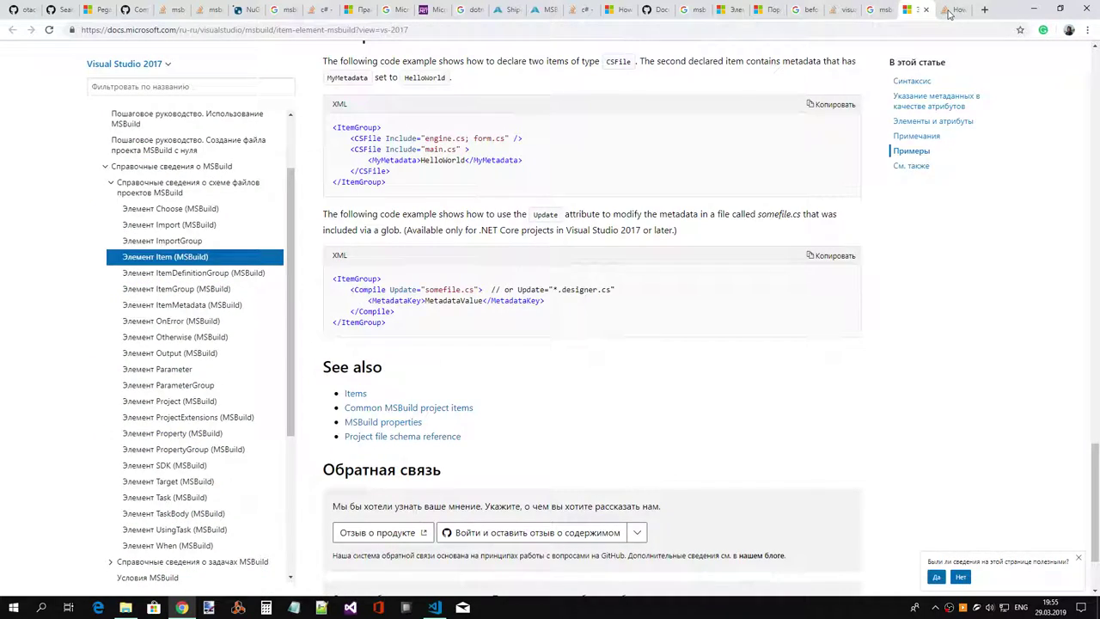
{"action": "left_click", "coordinate": [949, 10]}
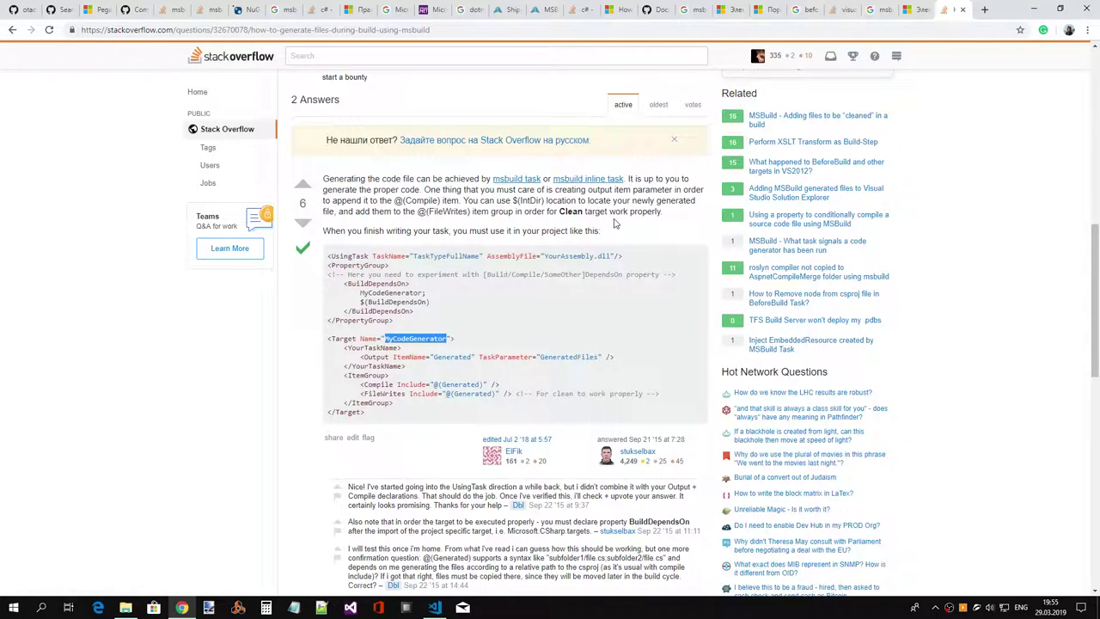
Scroll to the second answer and select its BeforeBuild;BeforeRebuild targets list
{"action": "scroll", "coordinate": [615, 222], "scroll_direction": "down", "scroll_amount": 4}
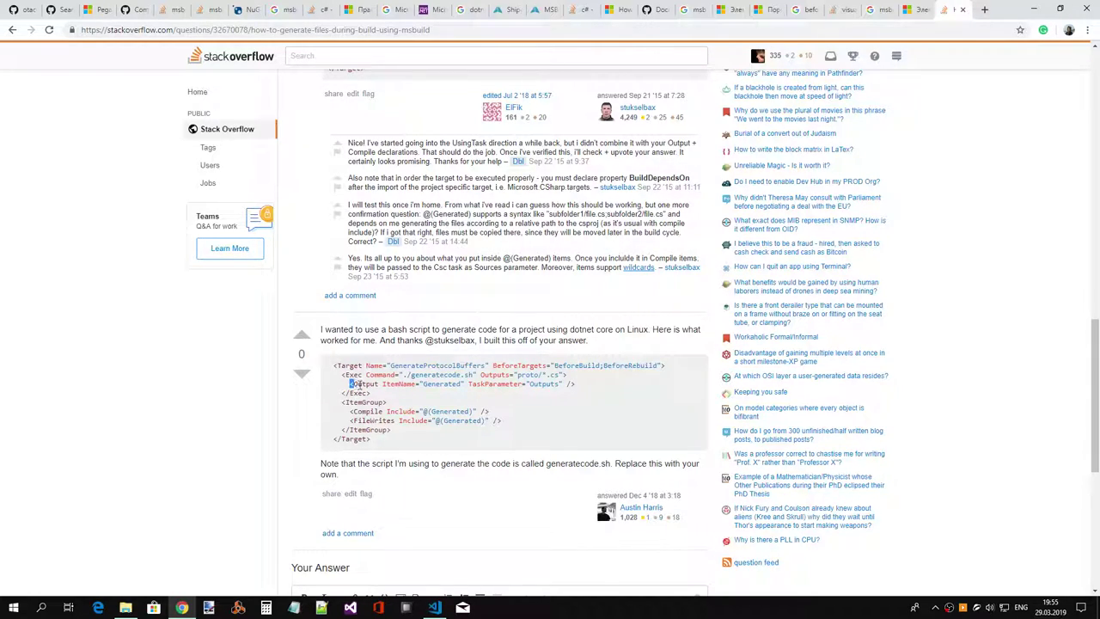
{"action": "left_click_drag", "start_coordinate": [352, 384], "coordinate": [593, 390]}
{"action": "left_click", "coordinate": [602, 391]}
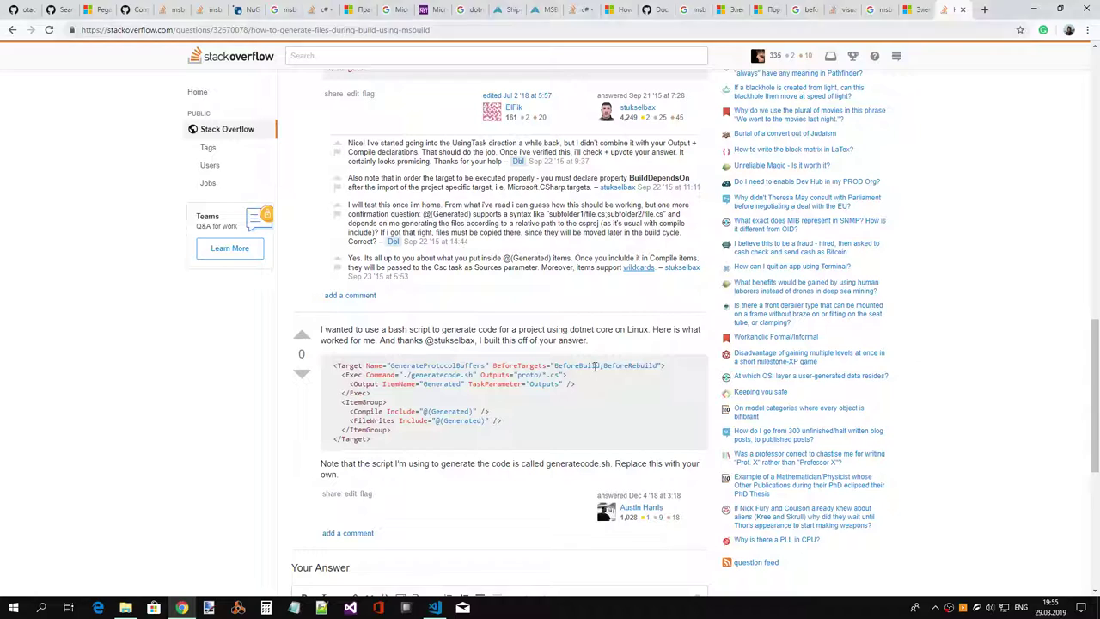
{"action": "left_click_drag", "start_coordinate": [555, 366], "coordinate": [656, 366]}
{"action": "key", "text": "ctrl+c"}
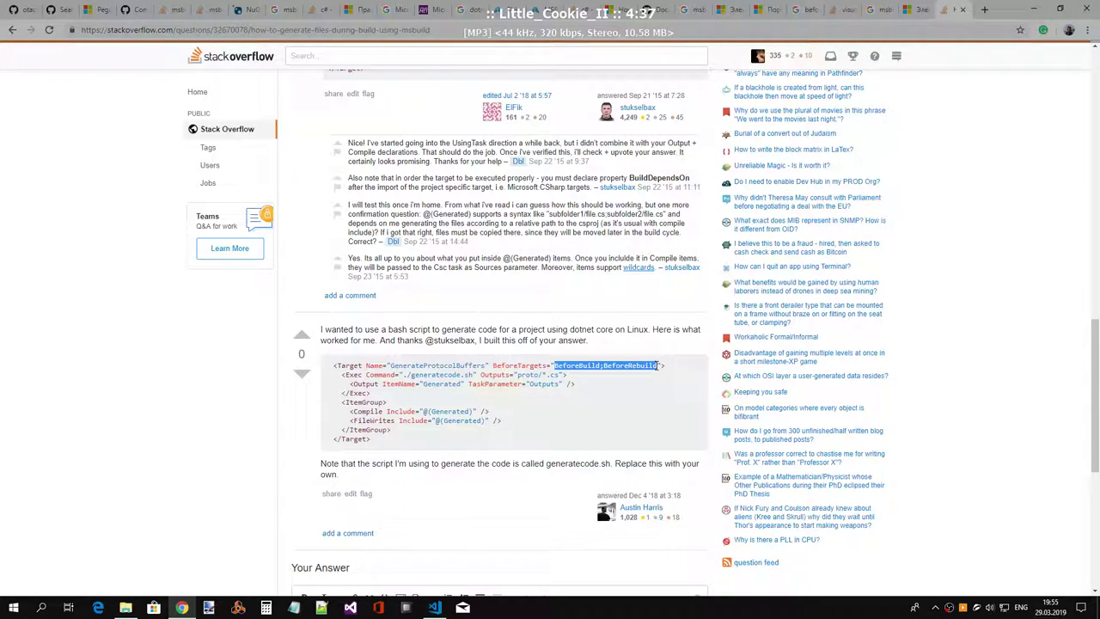
Set the Grammar target's BeforeTargets to BeforeBuild;BeforeRebuild and save PegasusExample.csproj
{"action": "key", "text": "alt+Tab"}
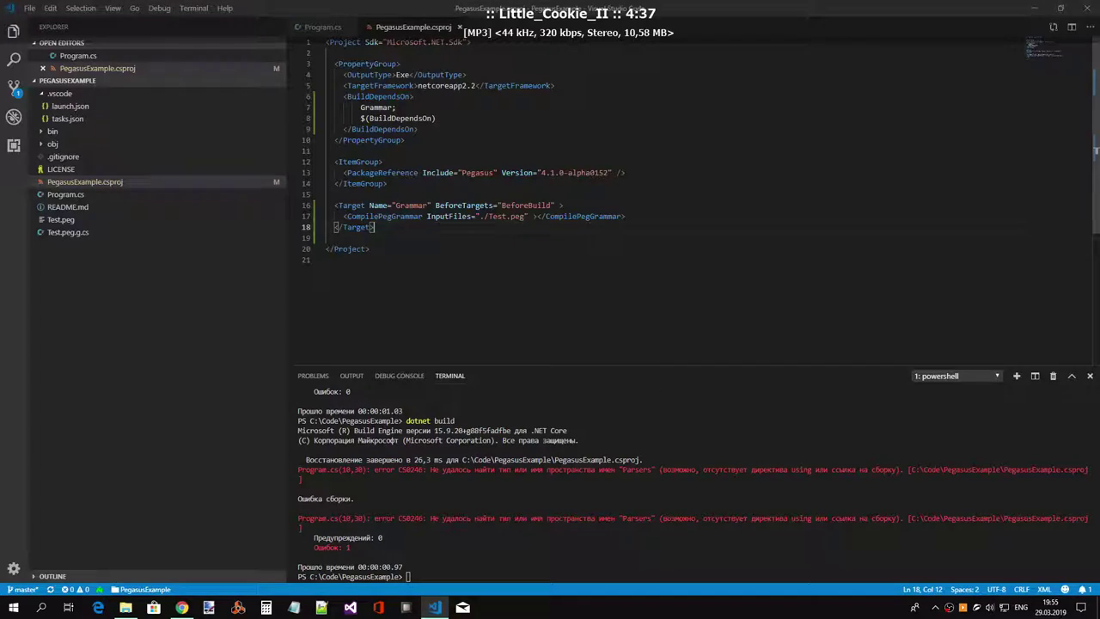
{"action": "left_click_drag", "start_coordinate": [374, 227], "coordinate": [333, 206]}
{"action": "left_click", "coordinate": [327, 194]}
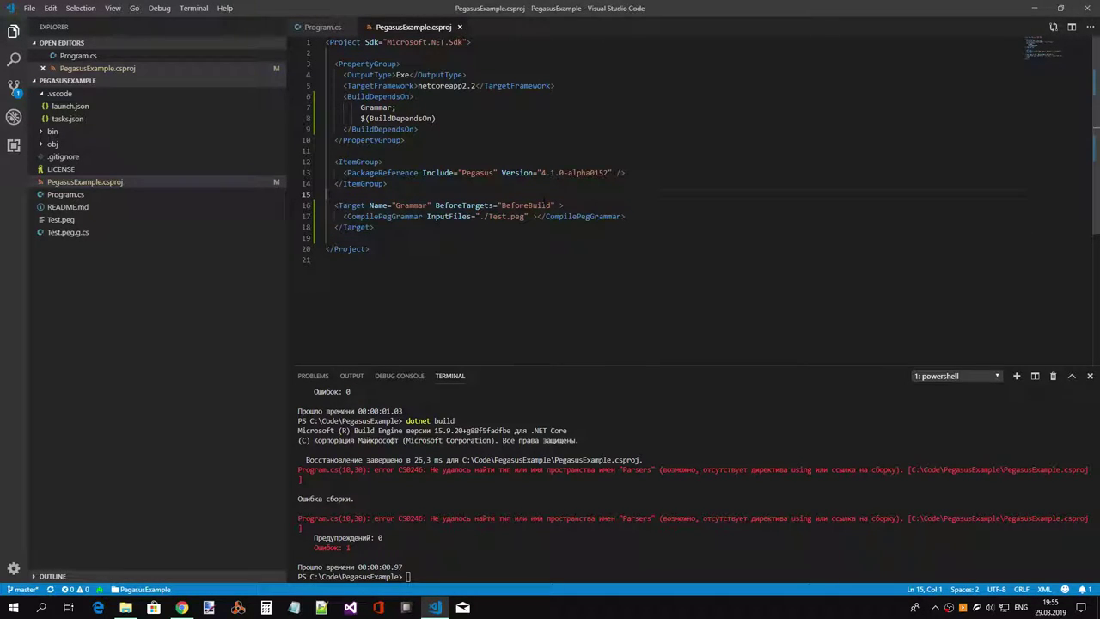
{"action": "left_click", "coordinate": [555, 206]}
{"action": "key", "text": "ctrl+v"}
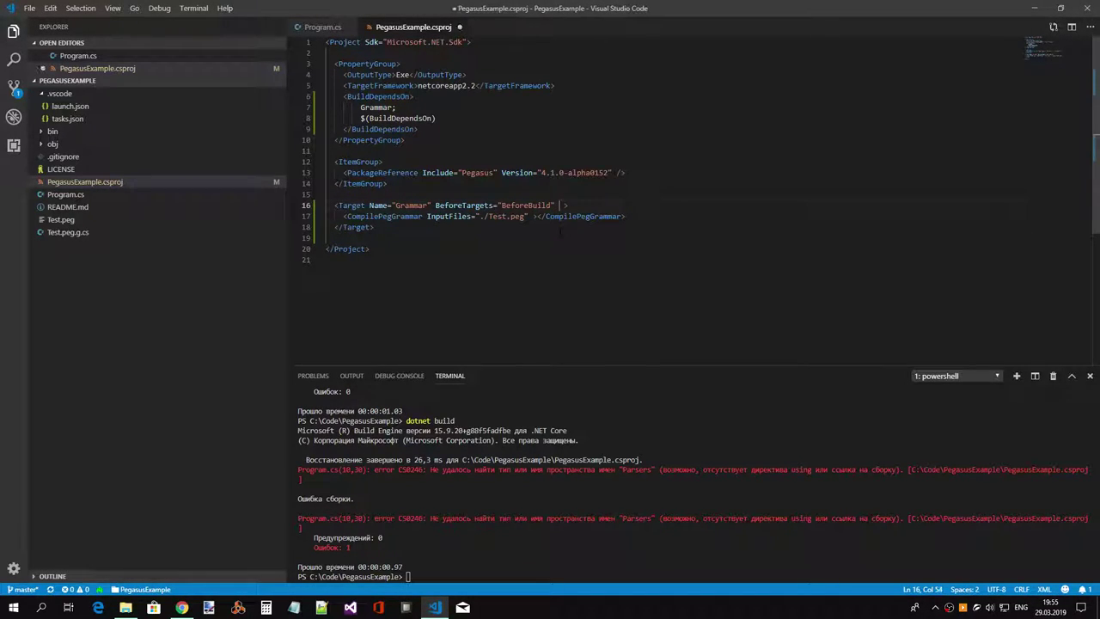
{"action": "key", "text": "ctrl+z"}
{"action": "key", "text": "ctrl+shift+Left"}
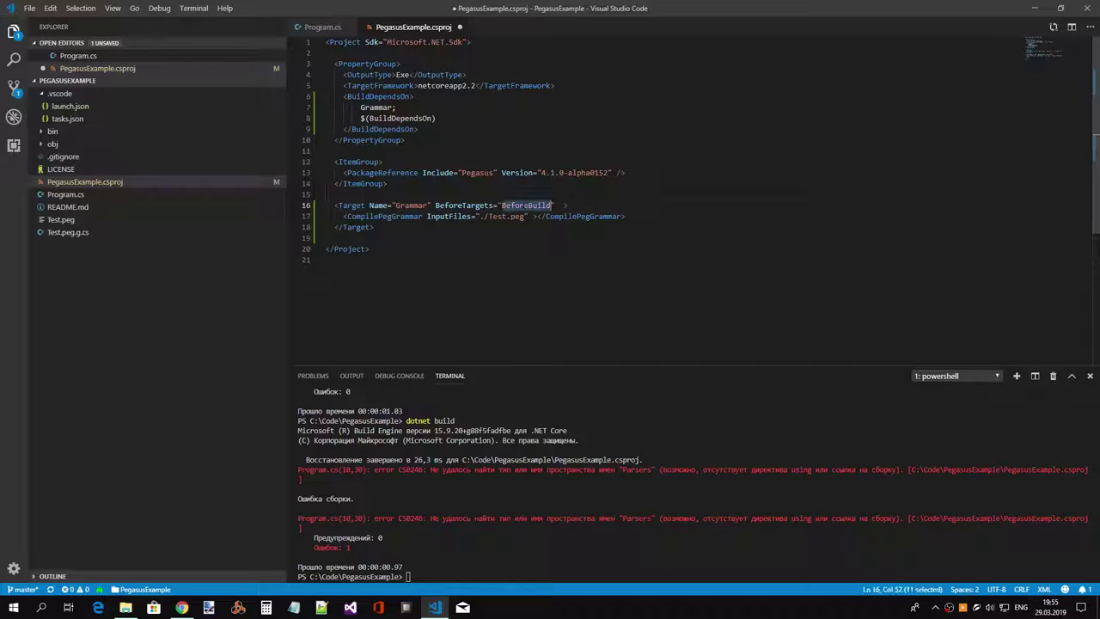
{"action": "key", "text": "ctrl+v"}
{"action": "key", "text": "ctrl+s"}
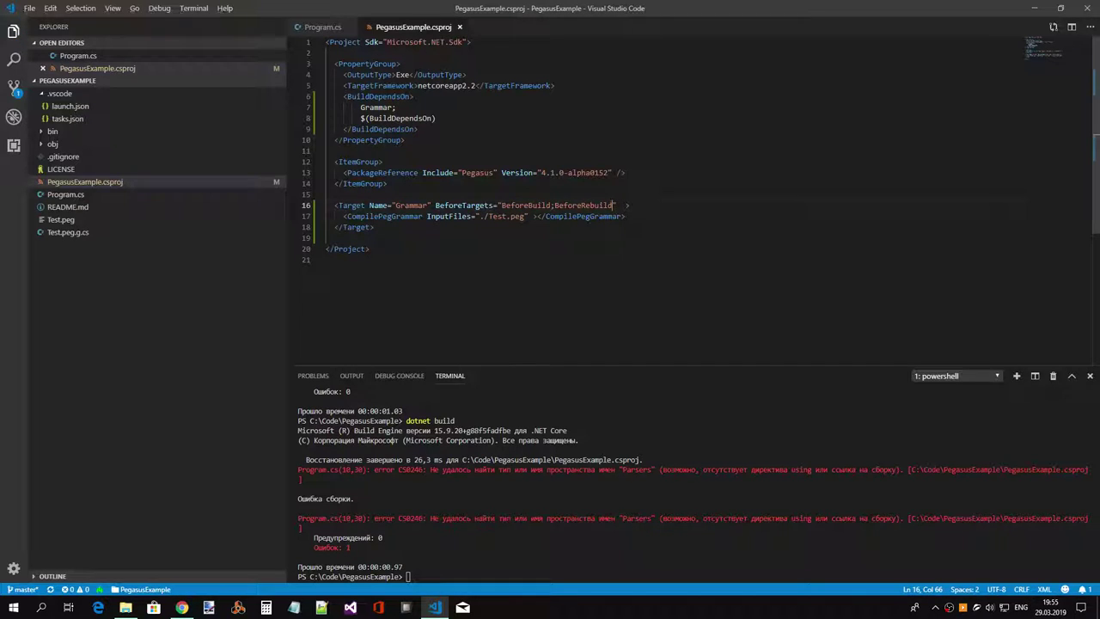
Select the answer's <Output .../> element line to copy into the project
{"action": "key", "text": "alt+Tab"}
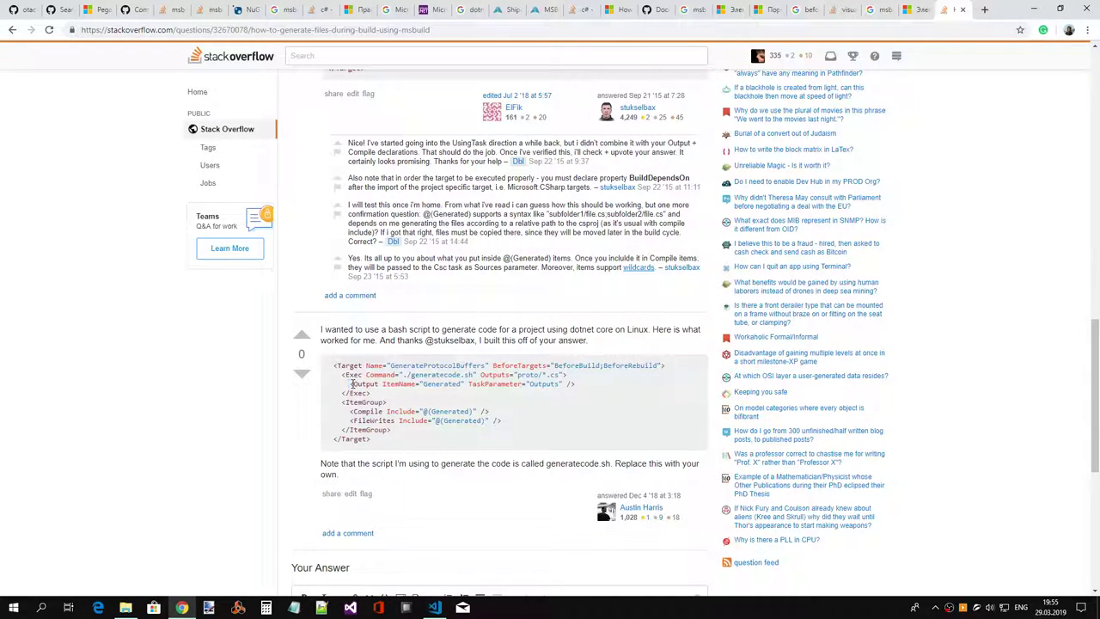
{"action": "left_click_drag", "start_coordinate": [350, 384], "coordinate": [604, 387]}
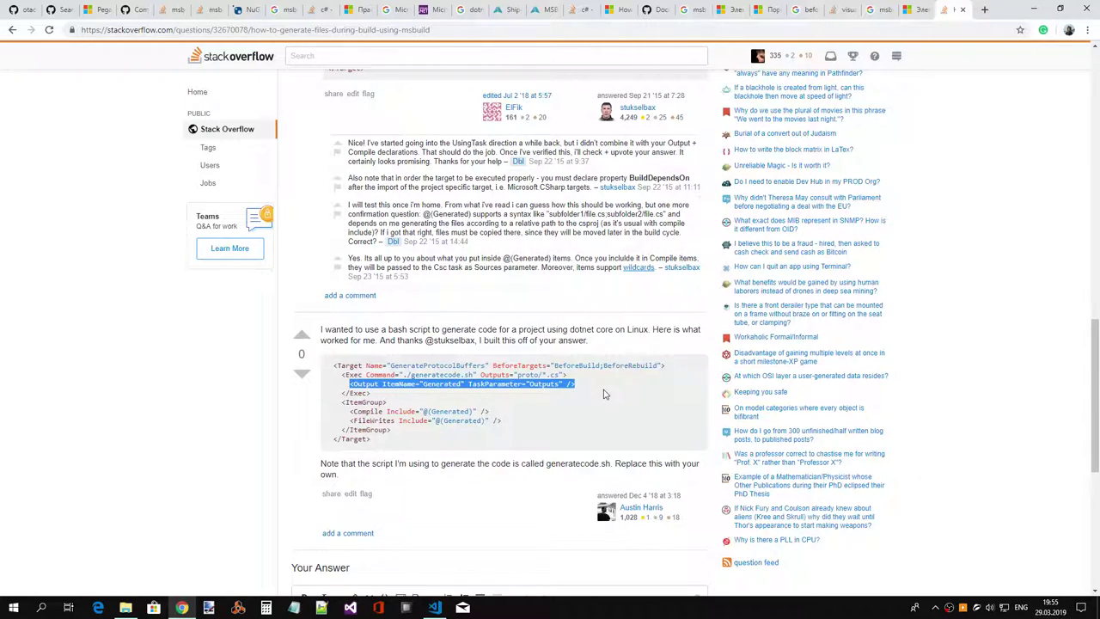
{"action": "key", "text": "alt+Tab"}
Paste the Output line on its own line inside CompilePegGrammar and save
{"action": "left_click", "coordinate": [536, 216]}
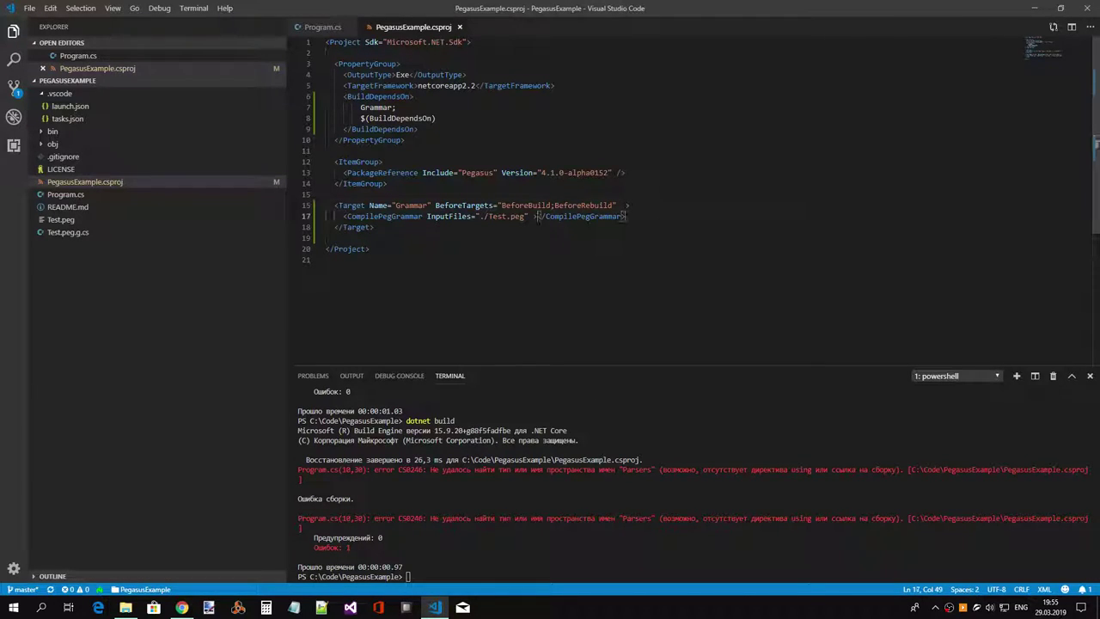
{"action": "key", "text": "Return"}
{"action": "key", "text": "Up"}
{"action": "key", "text": "End"}
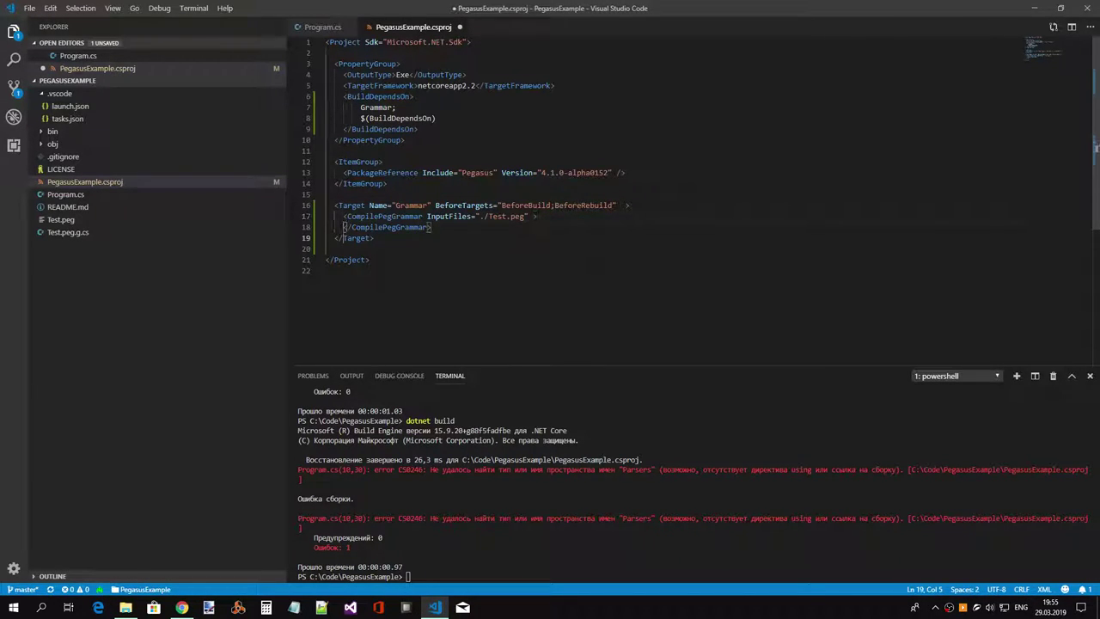
{"action": "key", "text": "Return"}
{"action": "type", "text": "<Output ItemName=\"Generated\" TaskParameter=\"Outputs\" />"}
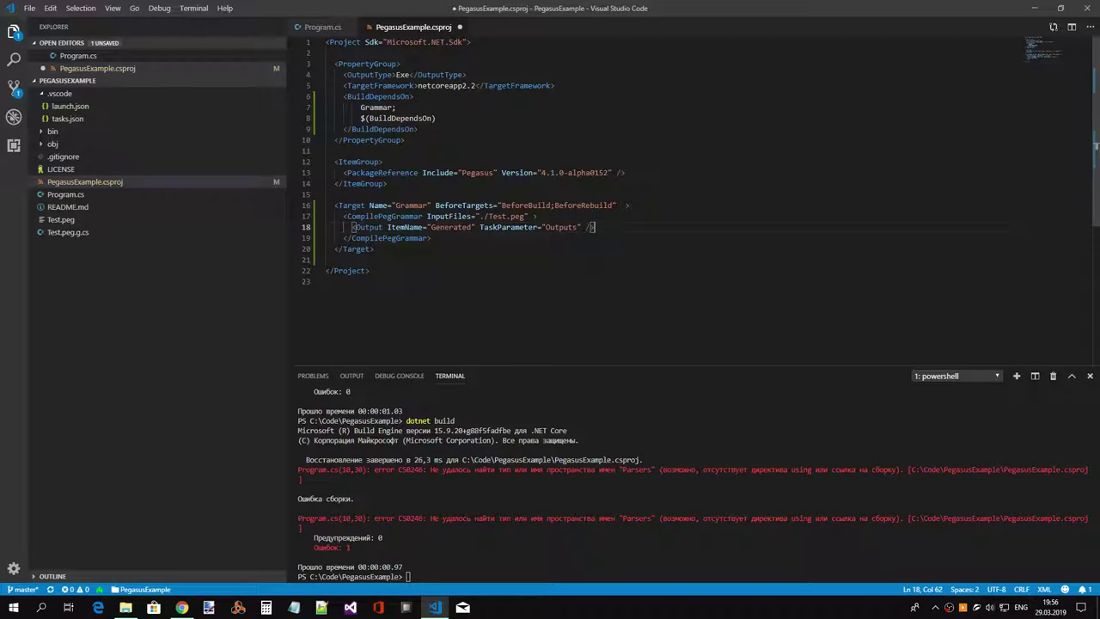
{"action": "key", "text": "ctrl+s"}
Copy the answer's ItemGroup with Compile and FileWrites, paste it after CompilePegGrammar, and save
{"action": "key", "text": "alt+Tab"}
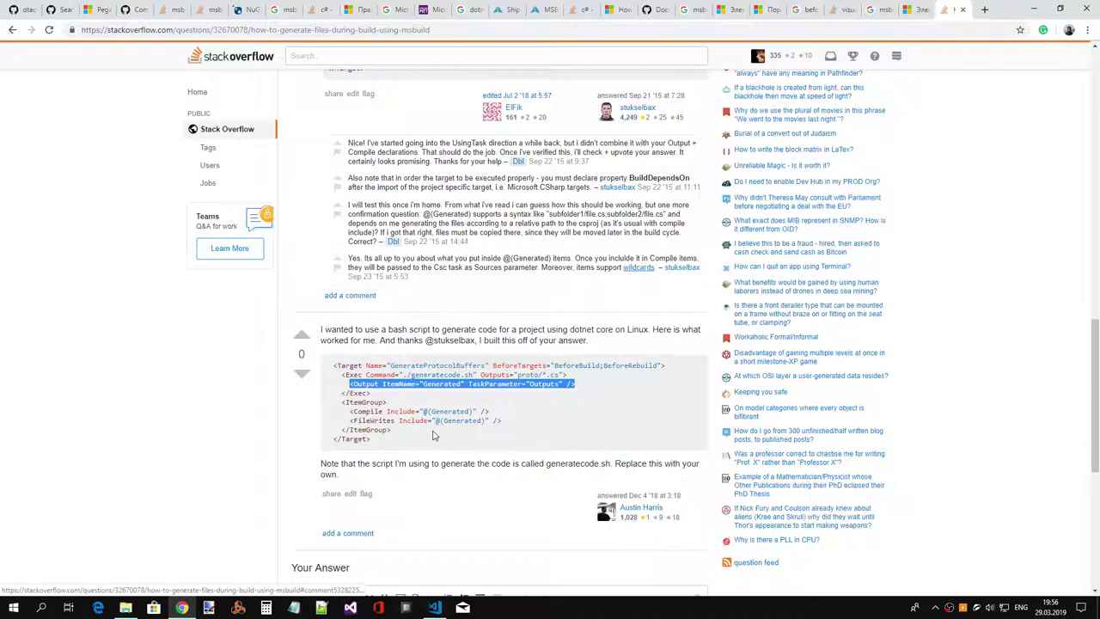
{"action": "left_click_drag", "start_coordinate": [410, 434], "coordinate": [322, 328]}
{"action": "left_click", "coordinate": [409, 438]}
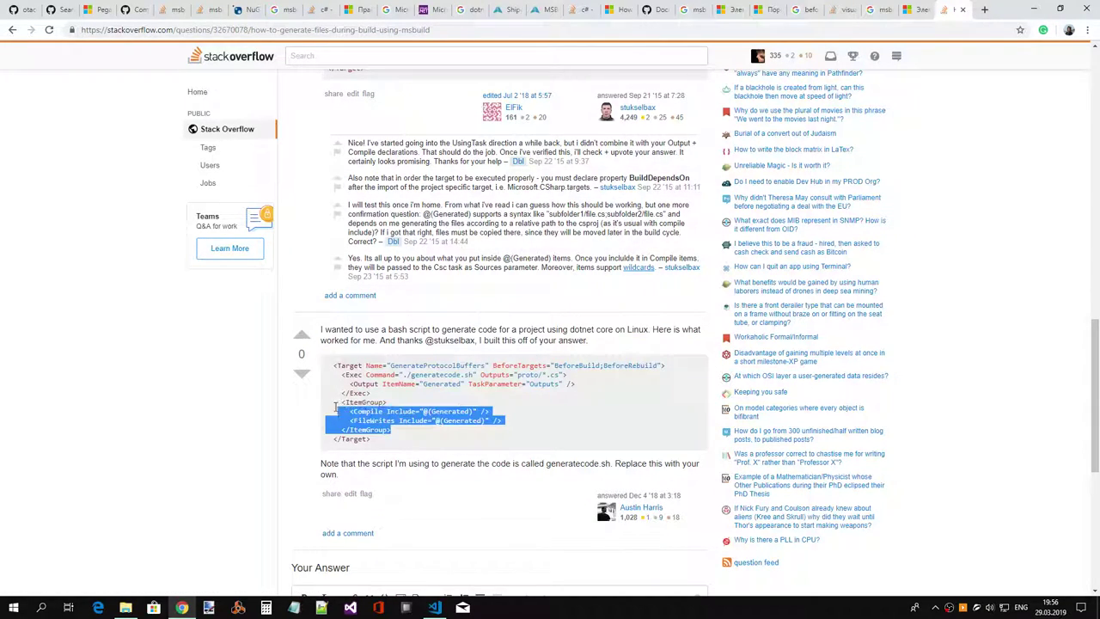
{"action": "left_click_drag", "start_coordinate": [409, 439], "coordinate": [328, 409]}
{"action": "key", "text": "ctrl+c"}
{"action": "key", "text": "alt+Tab"}
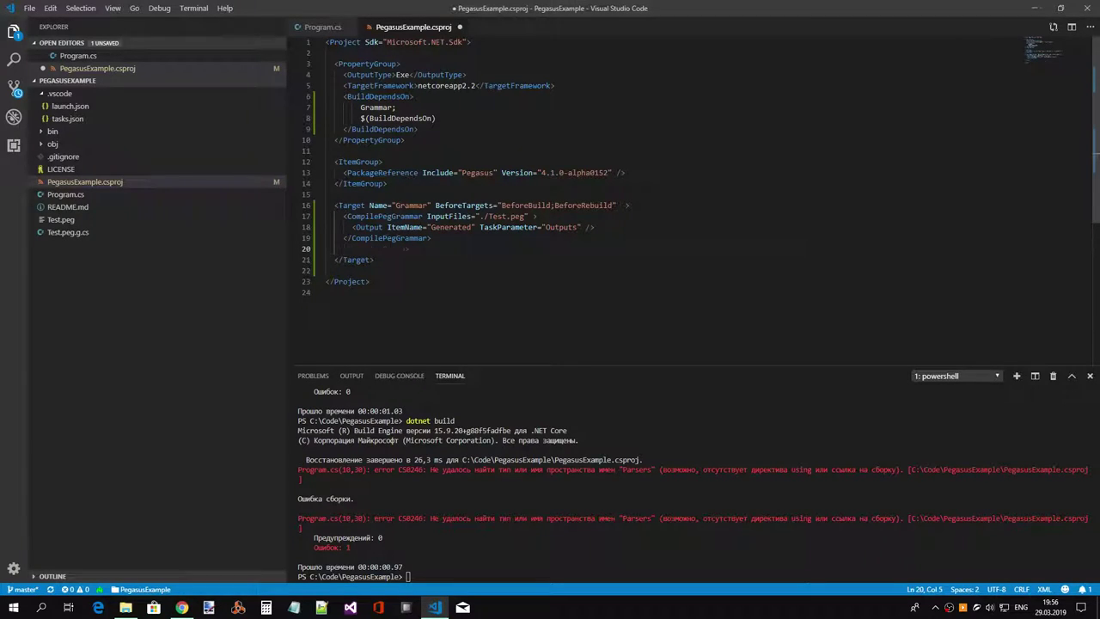
{"action": "key", "text": "ctrl+v"}
{"action": "key", "text": "ctrl+s"}
Remove the extra indentation on line 20 and run dotnet build again
{"action": "left_click_drag", "start_coordinate": [340, 248], "coordinate": [361, 248]}
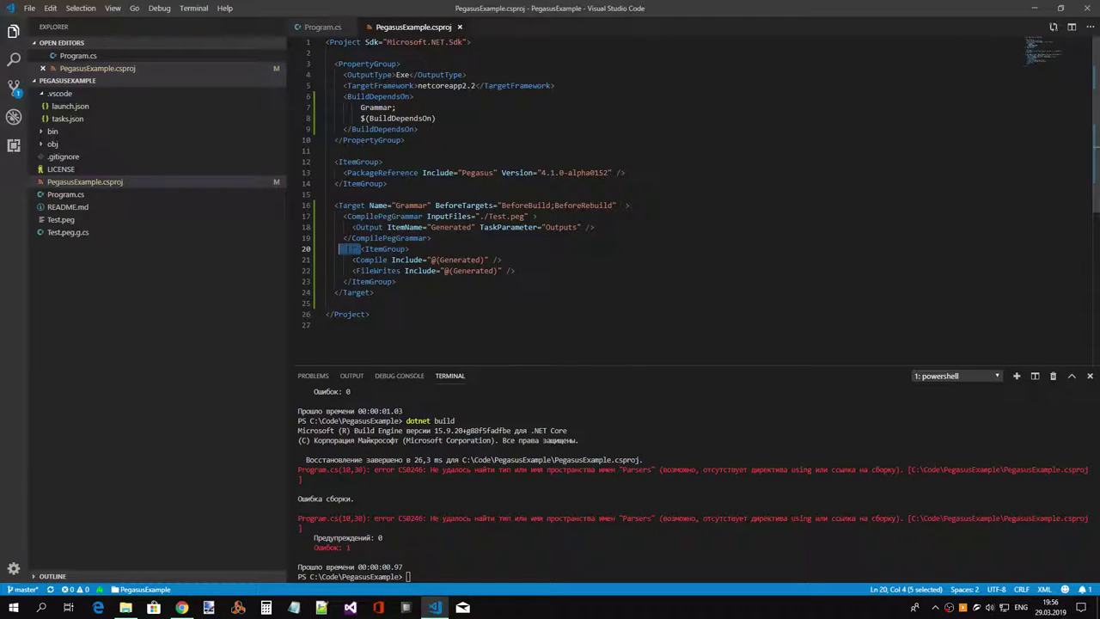
{"action": "key", "text": "BackSpace"}
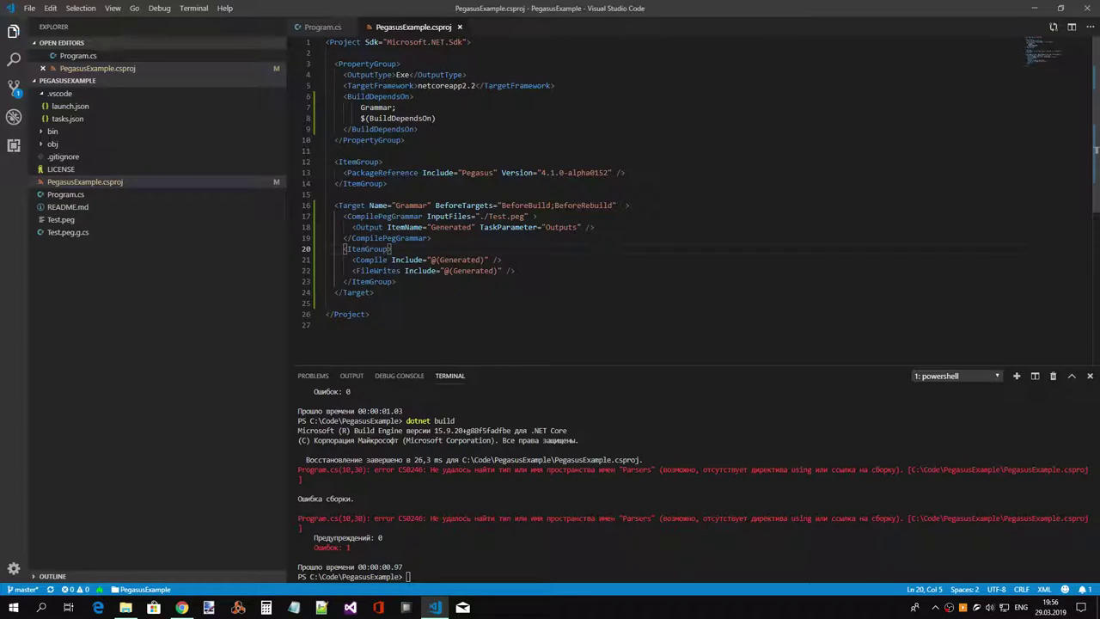
{"action": "left_click_drag", "start_coordinate": [514, 270], "coordinate": [503, 260]}
{"action": "left_click", "coordinate": [418, 129]}
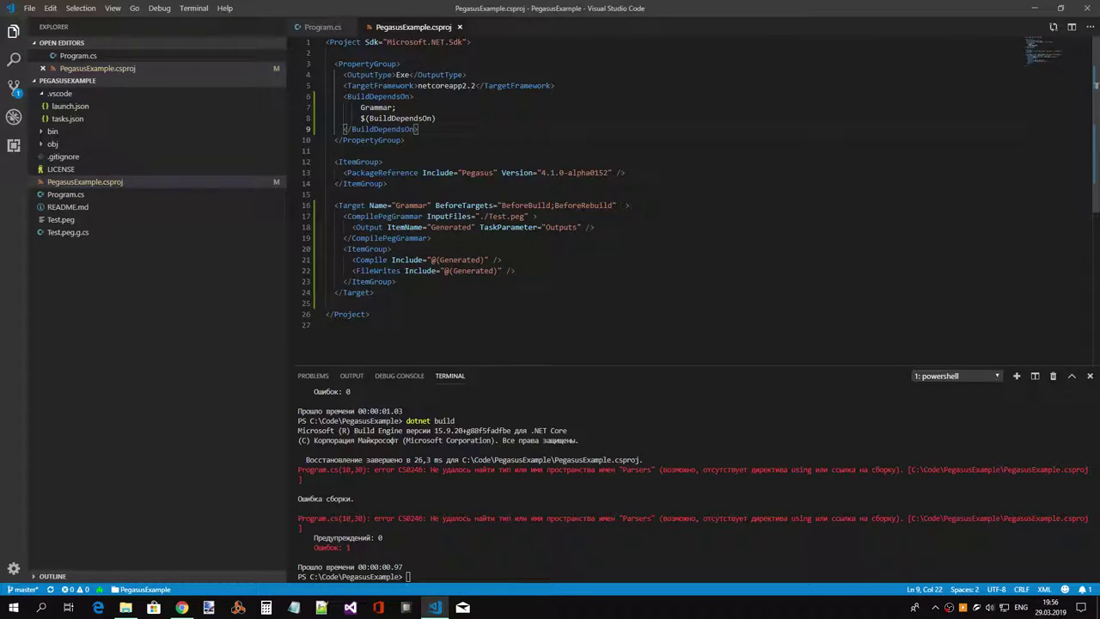
{"action": "left_click", "coordinate": [514, 271]}
{"action": "left_click", "coordinate": [644, 527]}
{"action": "key", "text": "Up"}
{"action": "key", "text": "Return"}
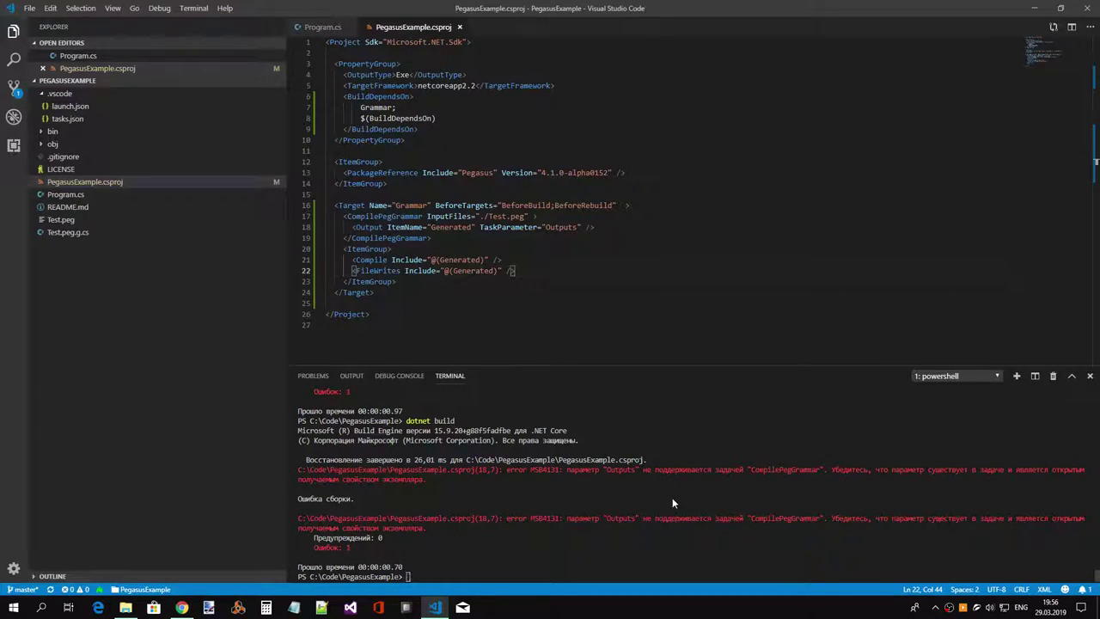
Select GeneratedFiles in the accepted answer's Output TaskParameter
{"action": "key", "text": "alt+Tab"}
{"action": "scroll", "coordinate": [628, 269], "scroll_direction": "up", "scroll_amount": 5}
{"action": "scroll", "coordinate": [627, 269], "scroll_direction": "down", "scroll_amount": 1}
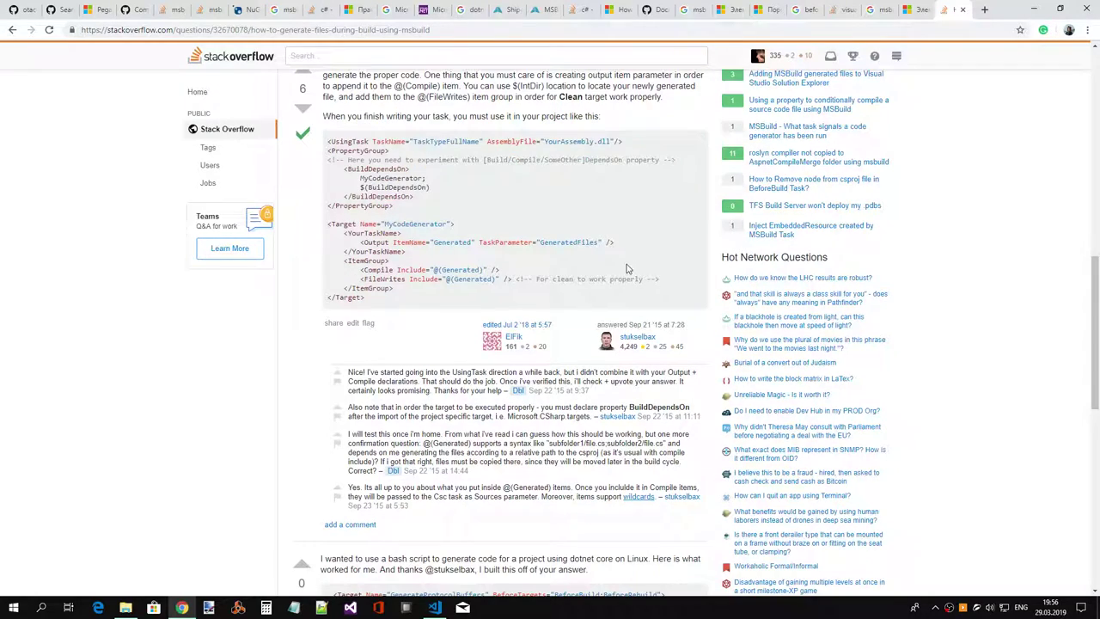
{"action": "double_click", "coordinate": [579, 242]}
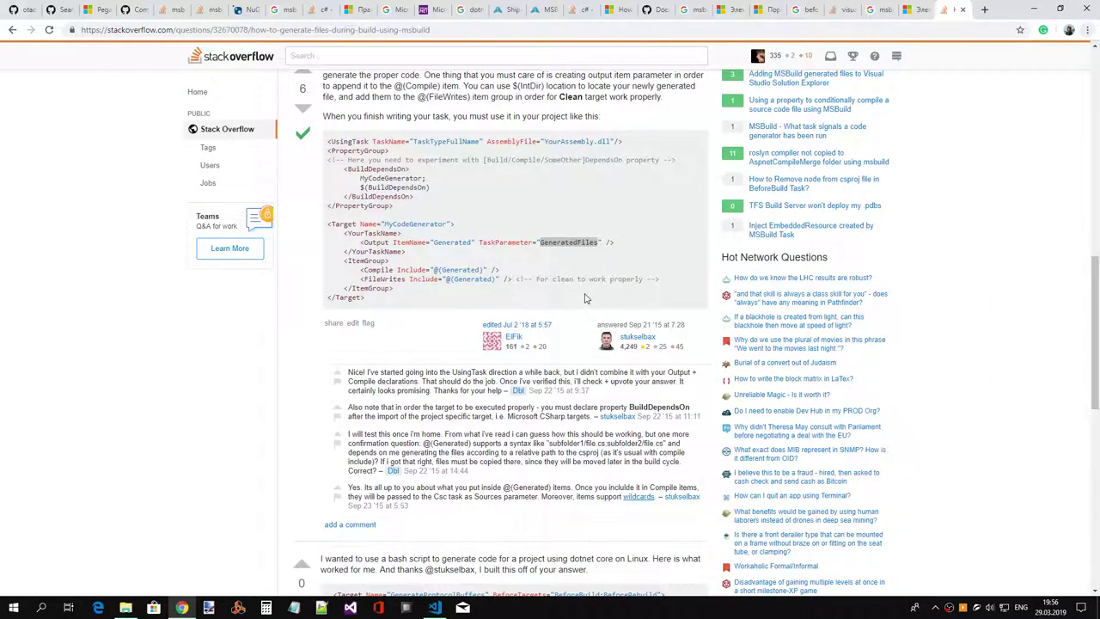
Replace Outputs with GeneratedFiles in line 18's TaskParameter and save
{"action": "key", "text": "alt+Tab"}
{"action": "key", "text": "alt+Tab"}
{"action": "double_click", "coordinate": [568, 242]}
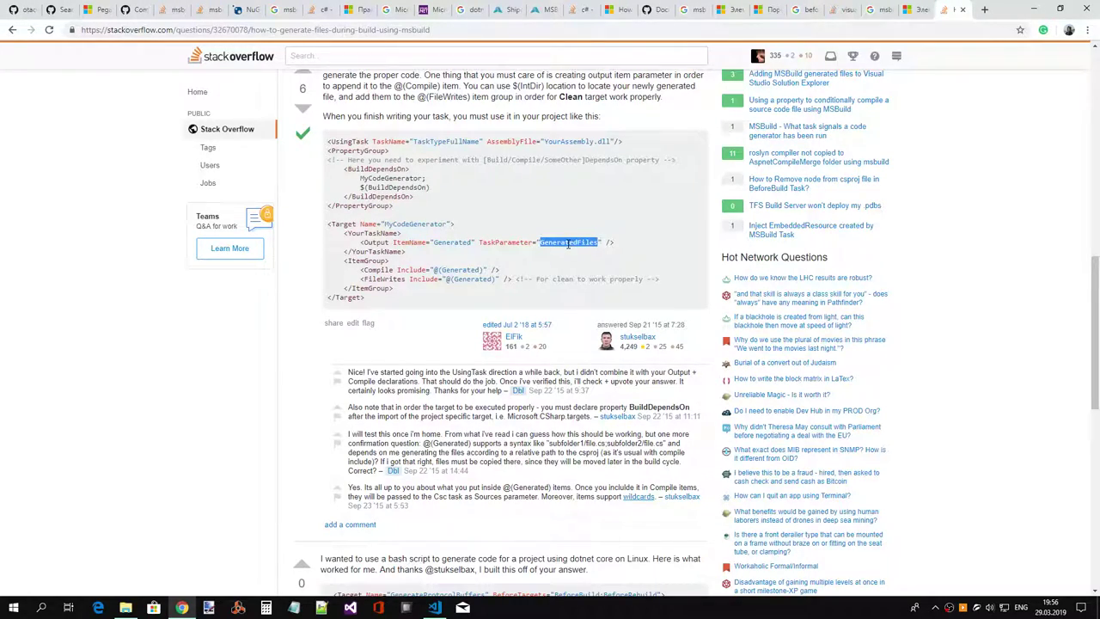
{"action": "key", "text": "ctrl+c"}
{"action": "key", "text": "alt+Tab"}
{"action": "double_click", "coordinate": [562, 227]}
{"action": "key", "text": "ctrl+v"}
{"action": "key", "text": "ctrl+s"}
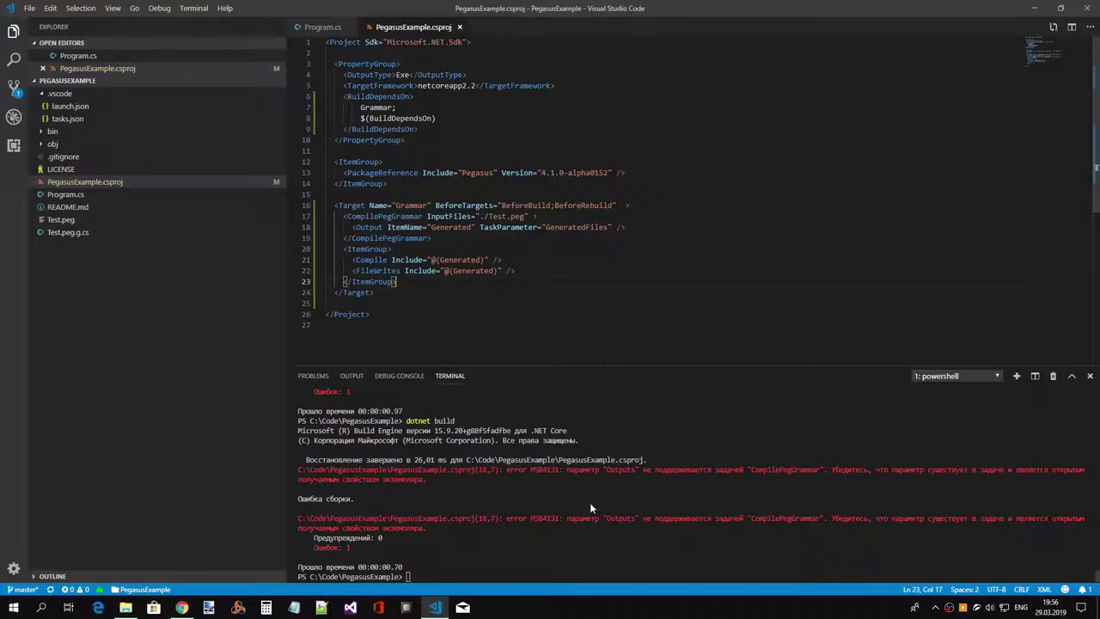
Rebuild with dotnet build, which fails with MSB4131 for GeneratedFiles
{"action": "left_click", "coordinate": [582, 534]}
{"action": "key", "text": "Up"}
{"action": "key", "text": "Return"}
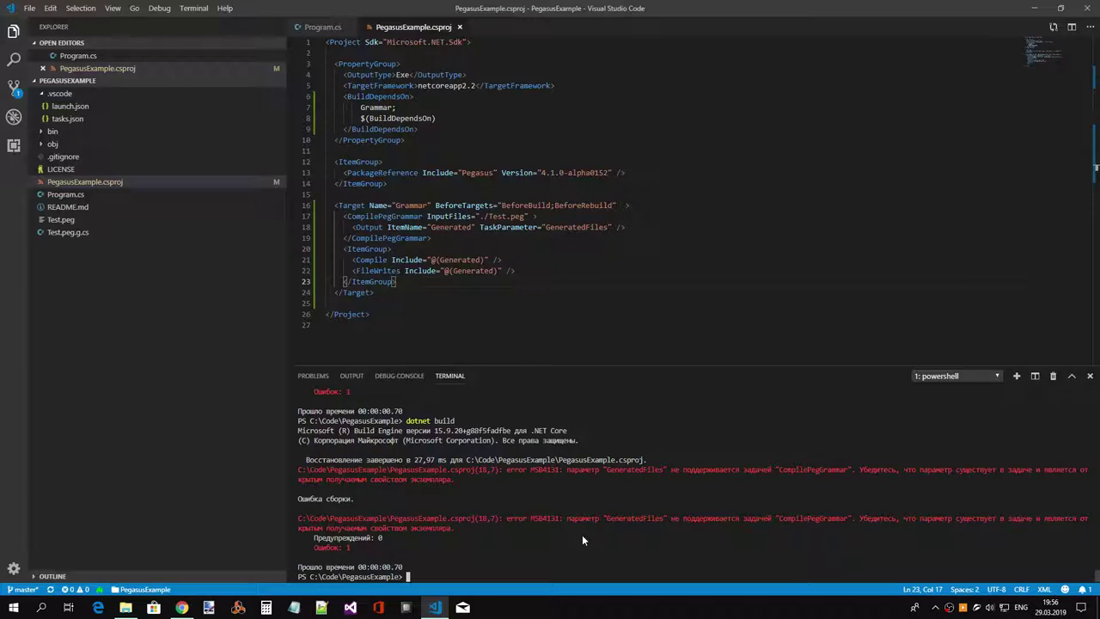
Open CompilePegGrammar.cs from the GitHub code search results in a new tab
{"action": "key", "text": "alt+Tab"}
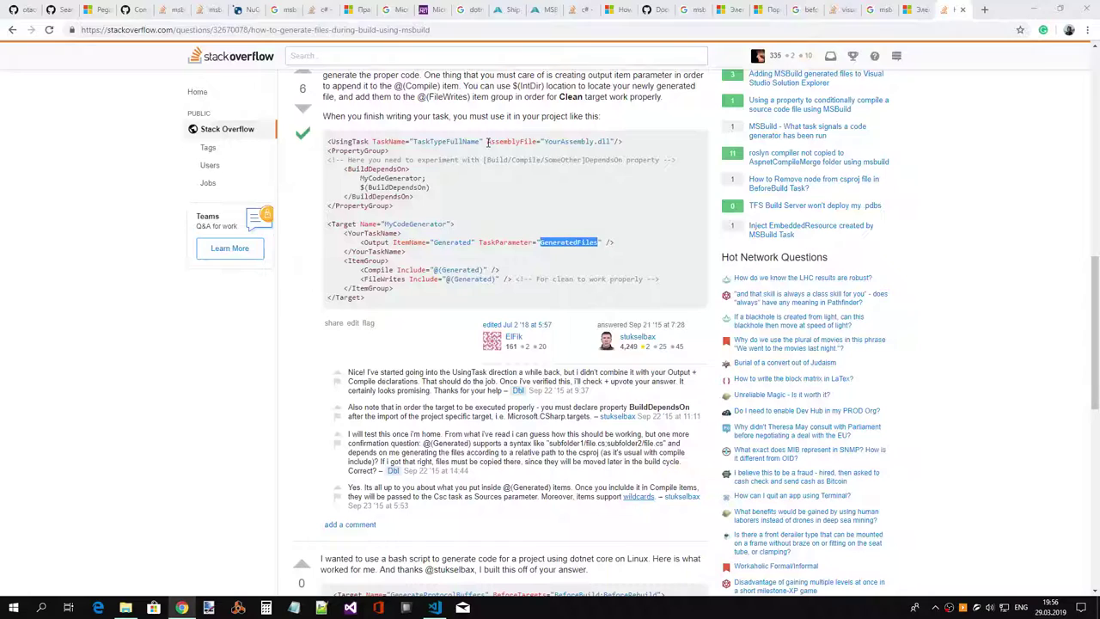
{"action": "left_click", "coordinate": [51, 10]}
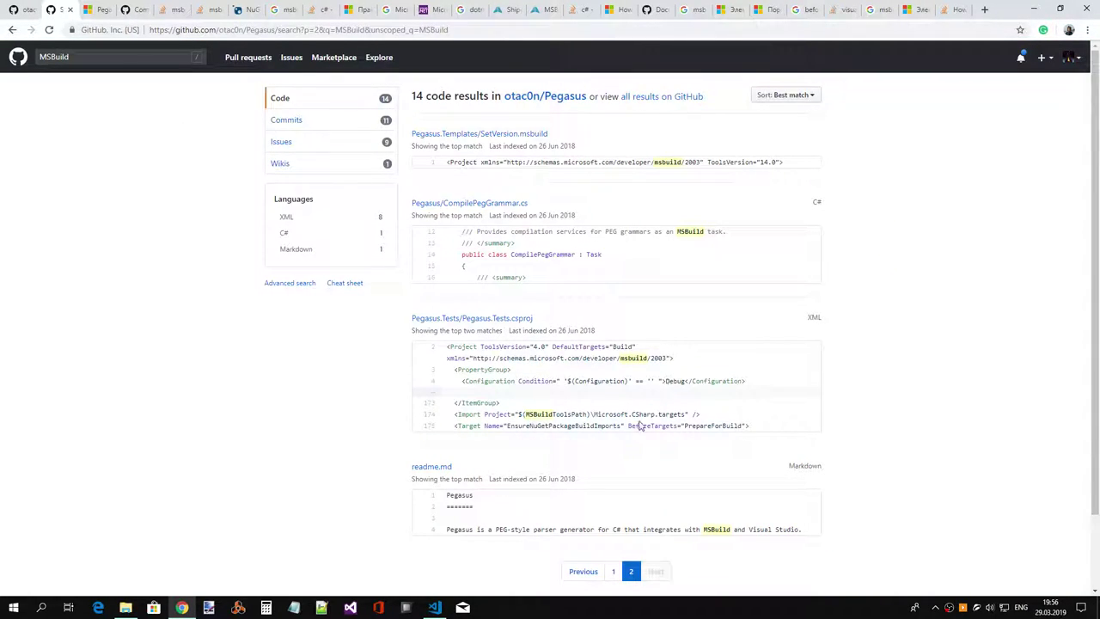
{"action": "middle_click", "coordinate": [520, 205]}
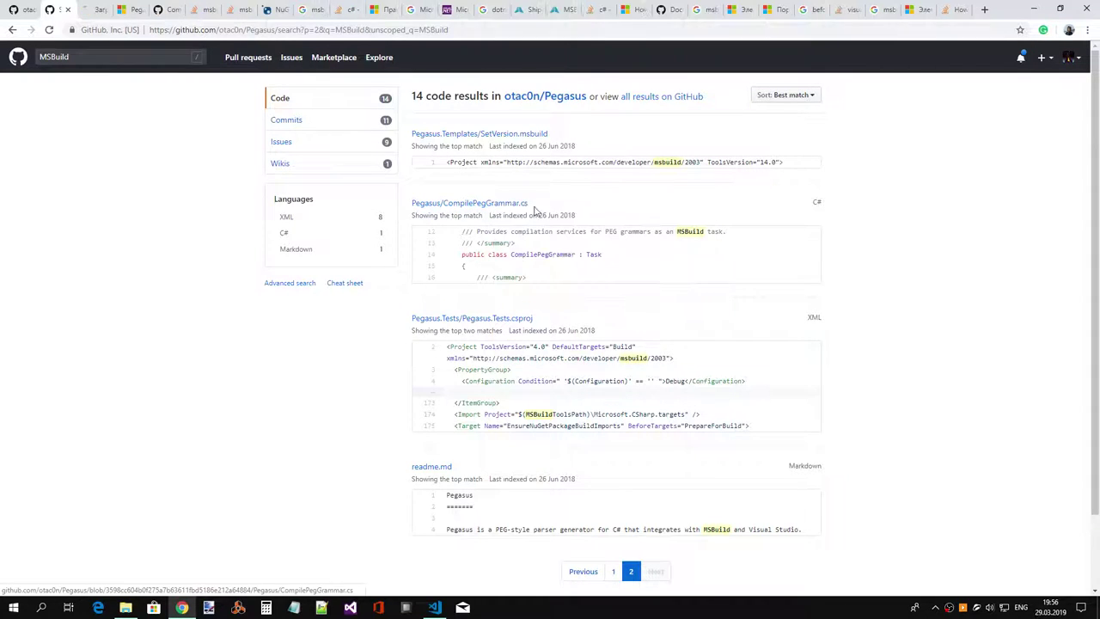
{"action": "left_click", "coordinate": [95, 12]}
Find the OutputFiles property in the CompilePegGrammar.cs source
{"action": "scroll", "coordinate": [540, 209], "scroll_direction": "down", "scroll_amount": 1}
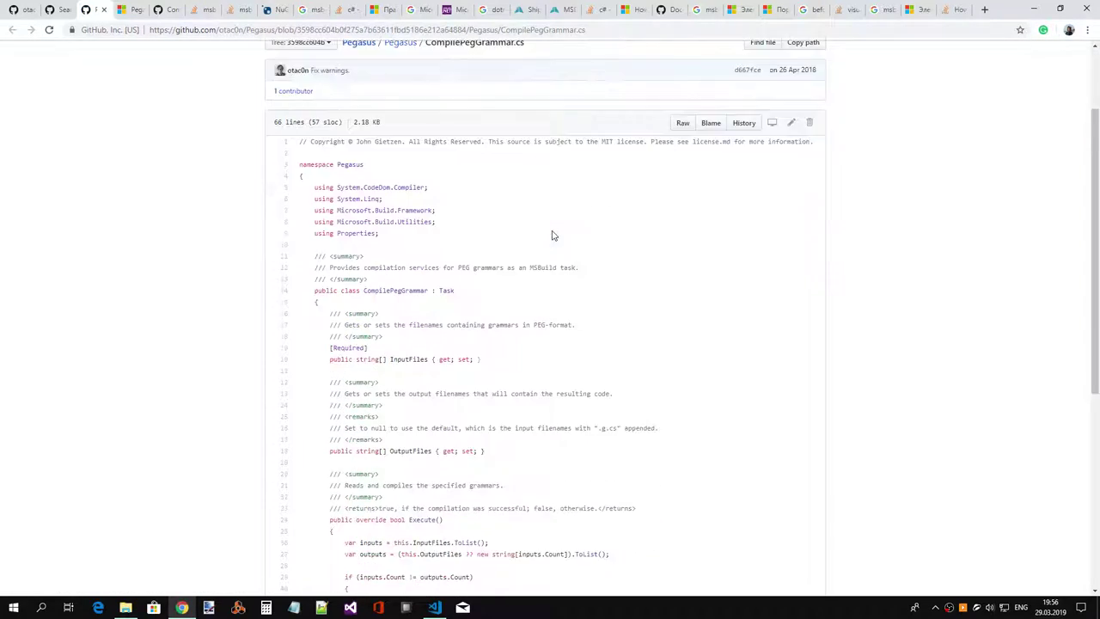
{"action": "scroll", "coordinate": [540, 209], "scroll_direction": "down", "scroll_amount": 1}
{"action": "scroll", "coordinate": [539, 216], "scroll_direction": "down", "scroll_amount": 1}
{"action": "scroll", "coordinate": [540, 216], "scroll_direction": "down", "scroll_amount": 1}
{"action": "double_click", "coordinate": [410, 221]}
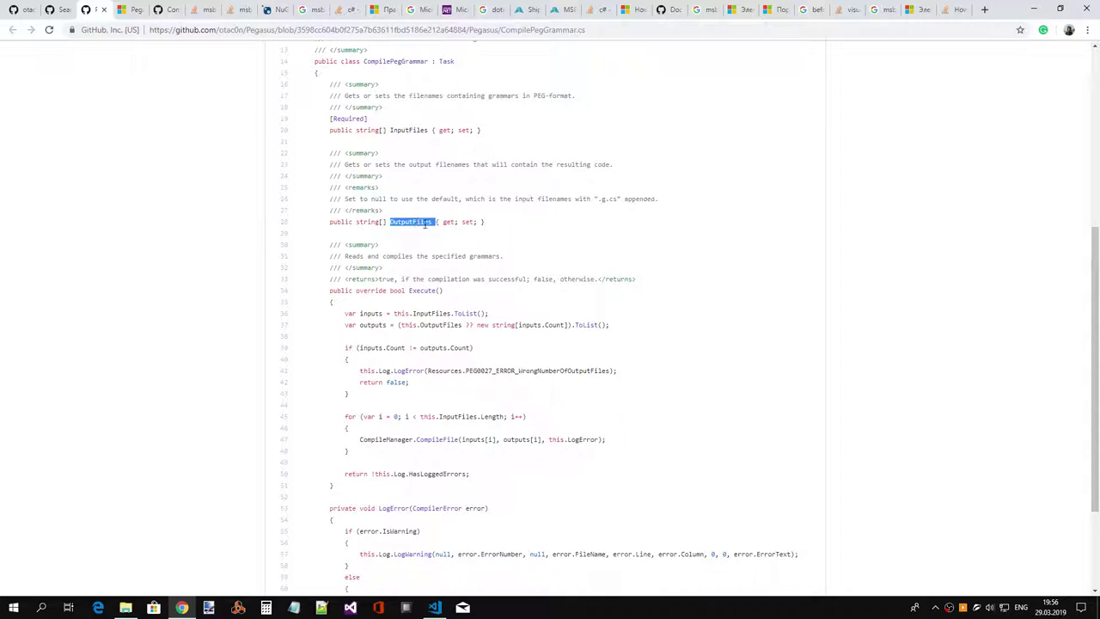
{"action": "left_click", "coordinate": [438, 220]}
{"action": "left_click_drag", "start_coordinate": [437, 221], "coordinate": [389, 221]}
{"action": "scroll", "coordinate": [504, 238], "scroll_direction": "down", "scroll_amount": 3}
{"action": "scroll", "coordinate": [506, 241], "scroll_direction": "up", "scroll_amount": 3}
{"action": "scroll", "coordinate": [505, 240], "scroll_direction": "up", "scroll_amount": 2}
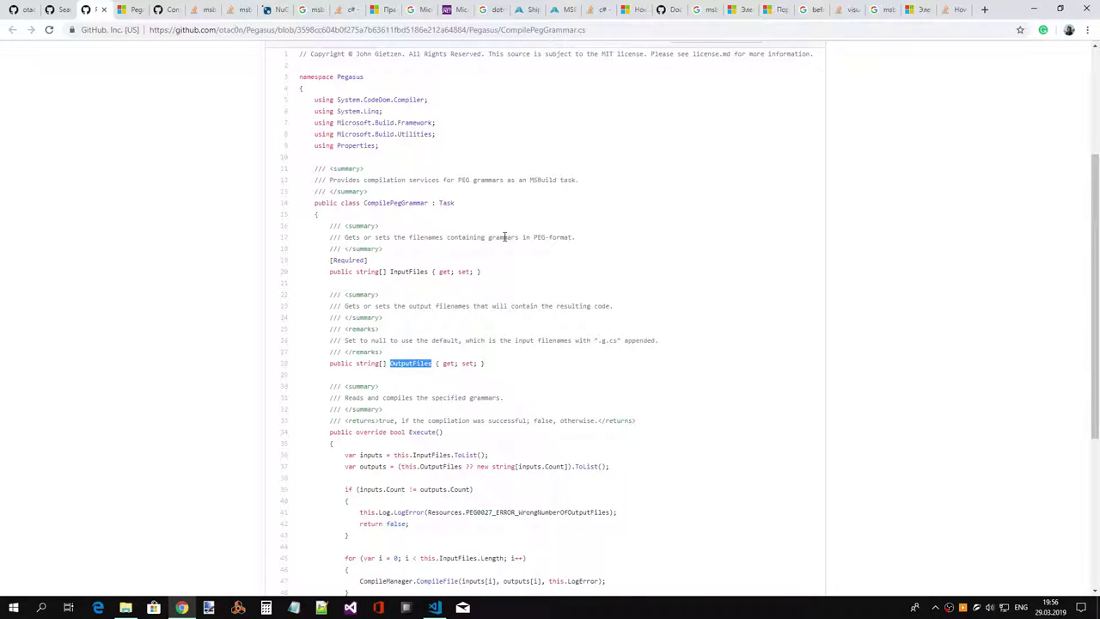
{"action": "key", "text": "alt+Tab"}
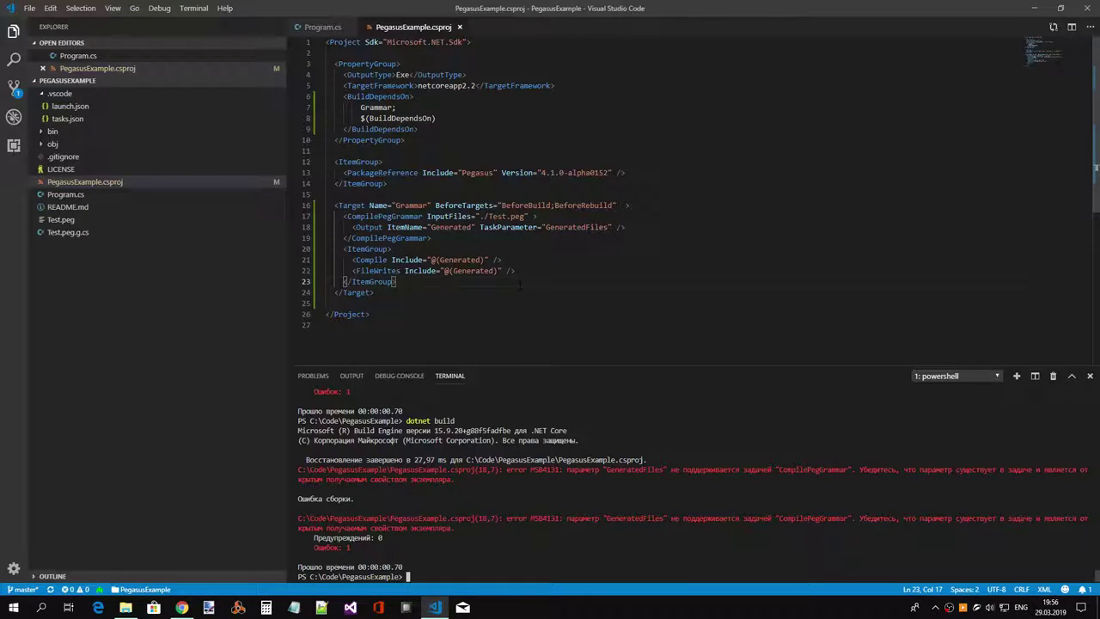
Rename GeneratedFiles to OutputFiles on line 18, save, and rerun dotnet build
{"action": "double_click", "coordinate": [577, 227]}
{"action": "key", "text": "ctrl+v"}
{"action": "key", "text": "ctrl+s"}
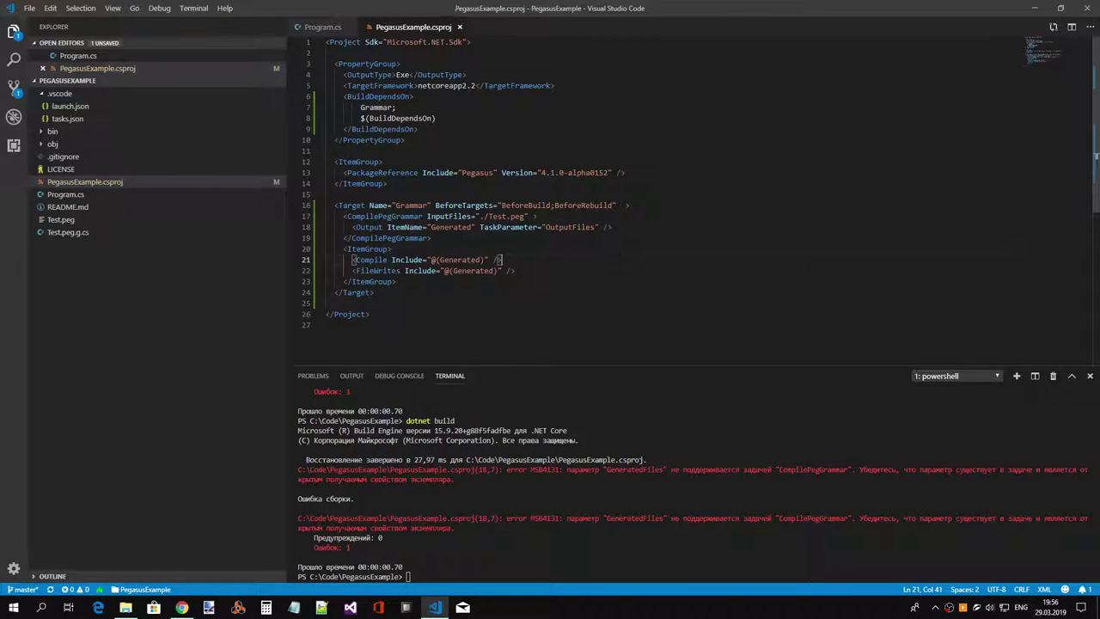
{"action": "key", "text": "alt+Tab"}
{"action": "left_click", "coordinate": [950, 10]}
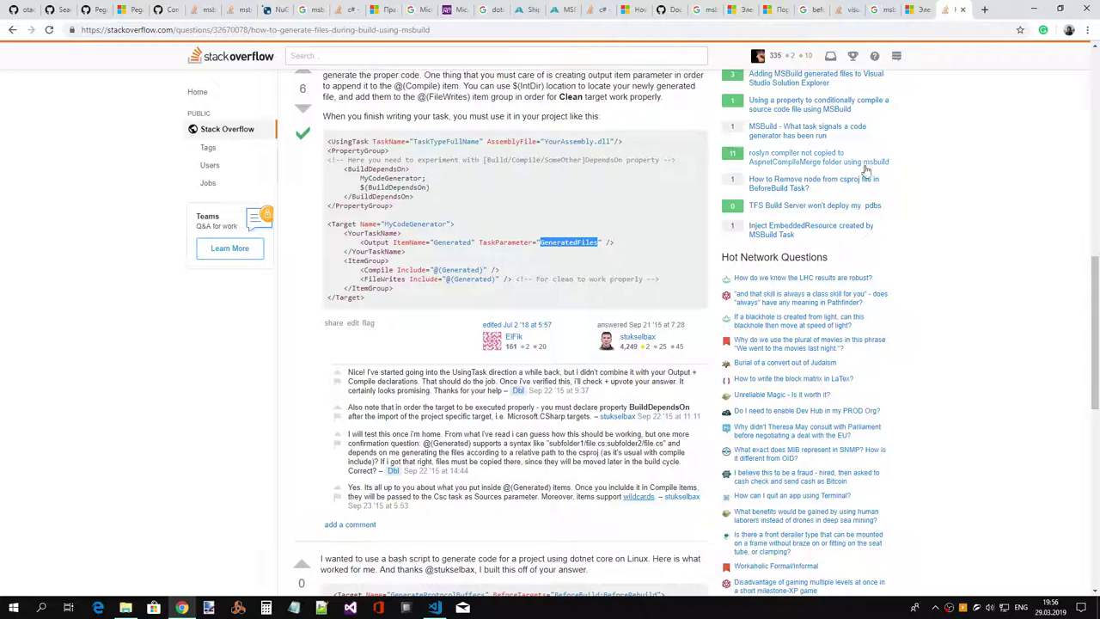
{"action": "scroll", "coordinate": [612, 275], "scroll_direction": "down", "scroll_amount": 1}
{"action": "key", "text": "alt+Tab"}
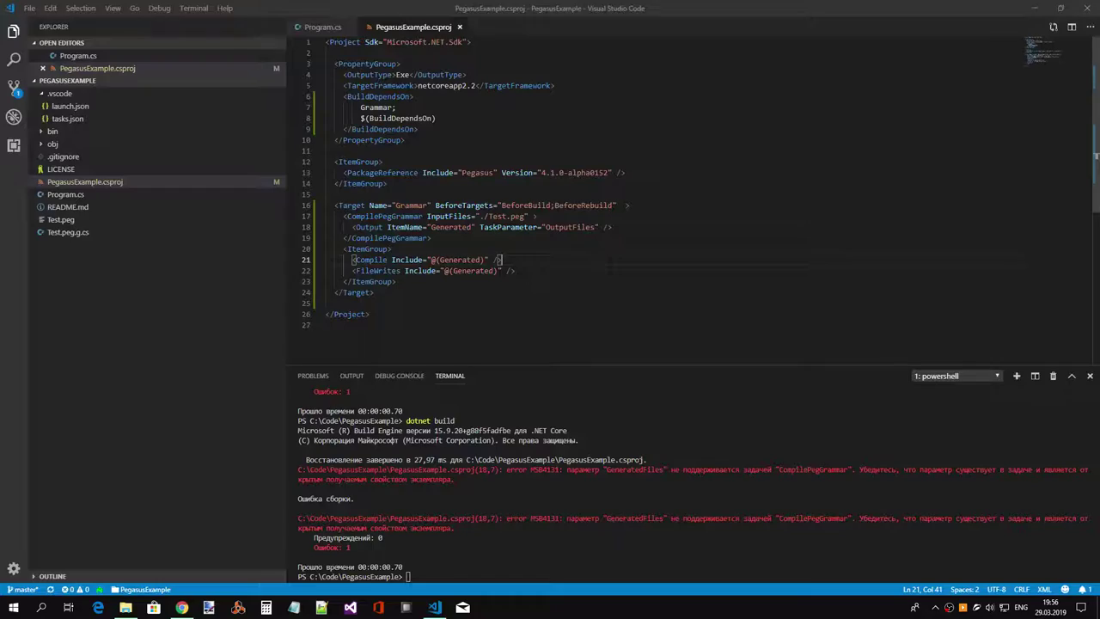
{"action": "left_click", "coordinate": [665, 519]}
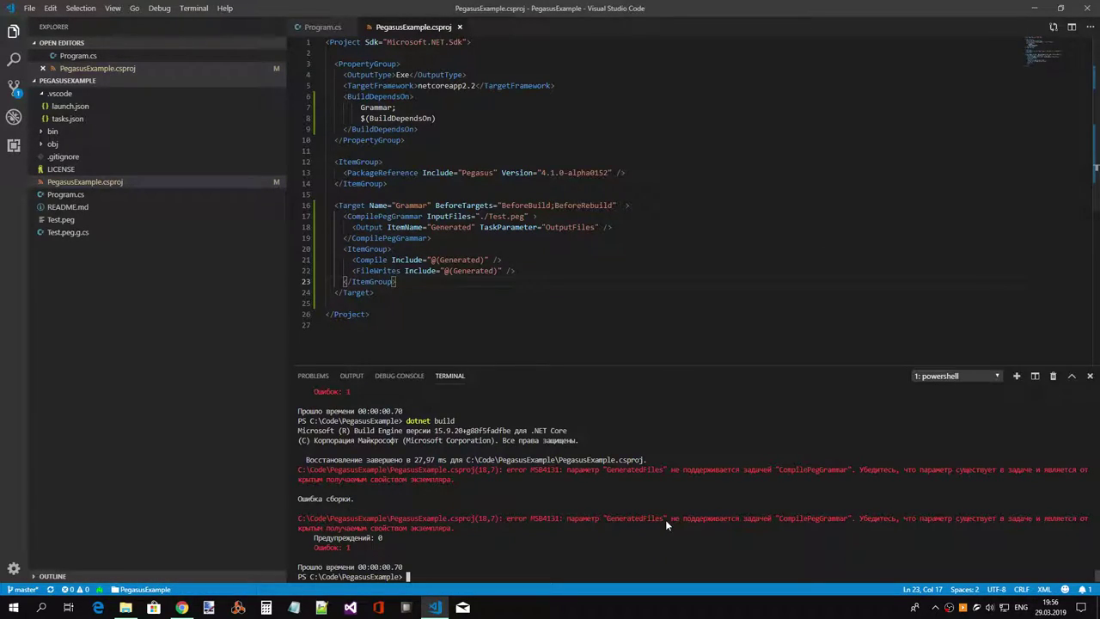
{"action": "key", "text": "Up"}
{"action": "key", "text": "Return"}
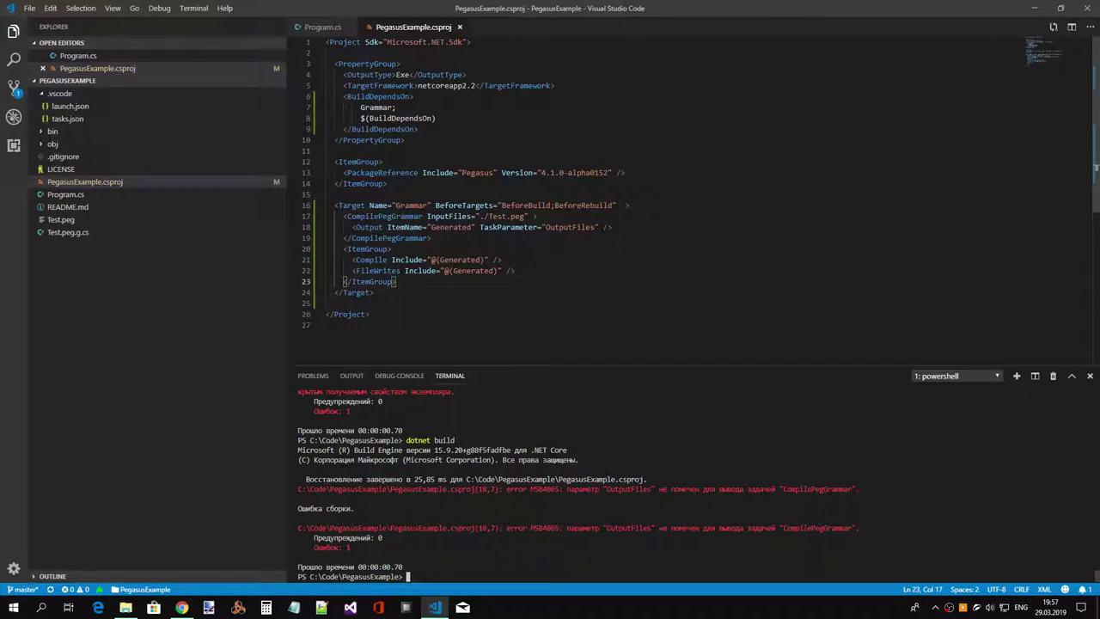
Delete the <Output> element line and join the closing tag onto the CompilePegGrammar task line
{"action": "left_click_drag", "start_coordinate": [612, 227], "coordinate": [296, 225]}
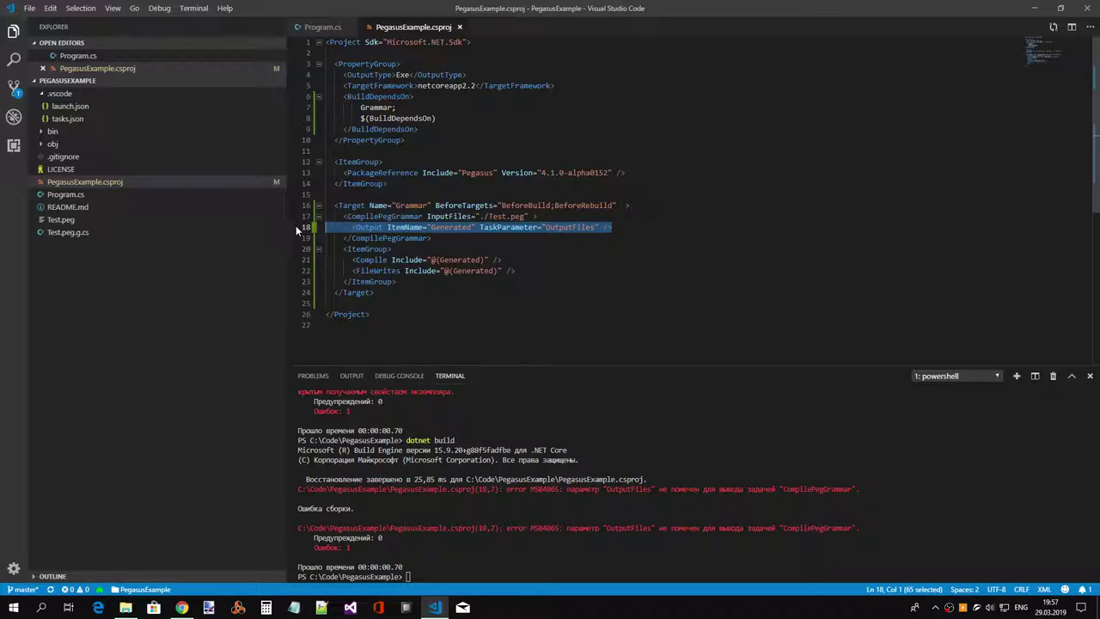
{"action": "key", "text": "BackSpace"}
{"action": "key", "text": "BackSpace"}
{"action": "left_click", "coordinate": [427, 227]}
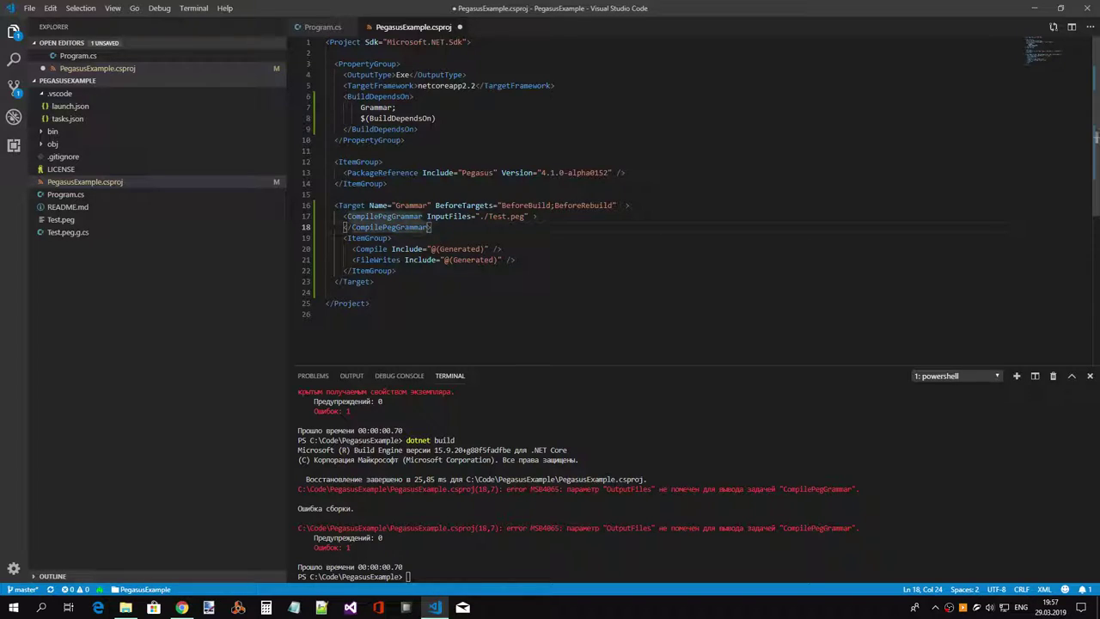
{"action": "left_click", "coordinate": [542, 216]}
{"action": "key", "text": "Delete"}
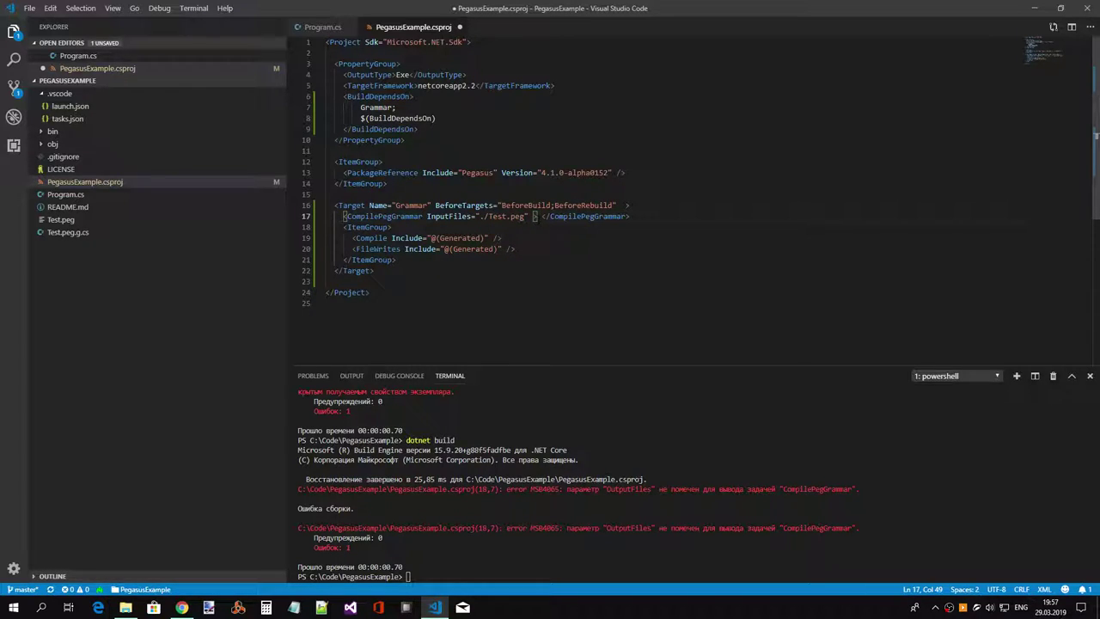
{"action": "key", "text": "Delete"}
{"action": "key", "text": "Left"}
Add OutputFiles="./Test.peg.g.cs" to the CompilePegGrammar task and save the project file
{"action": "type", "text": "O"}
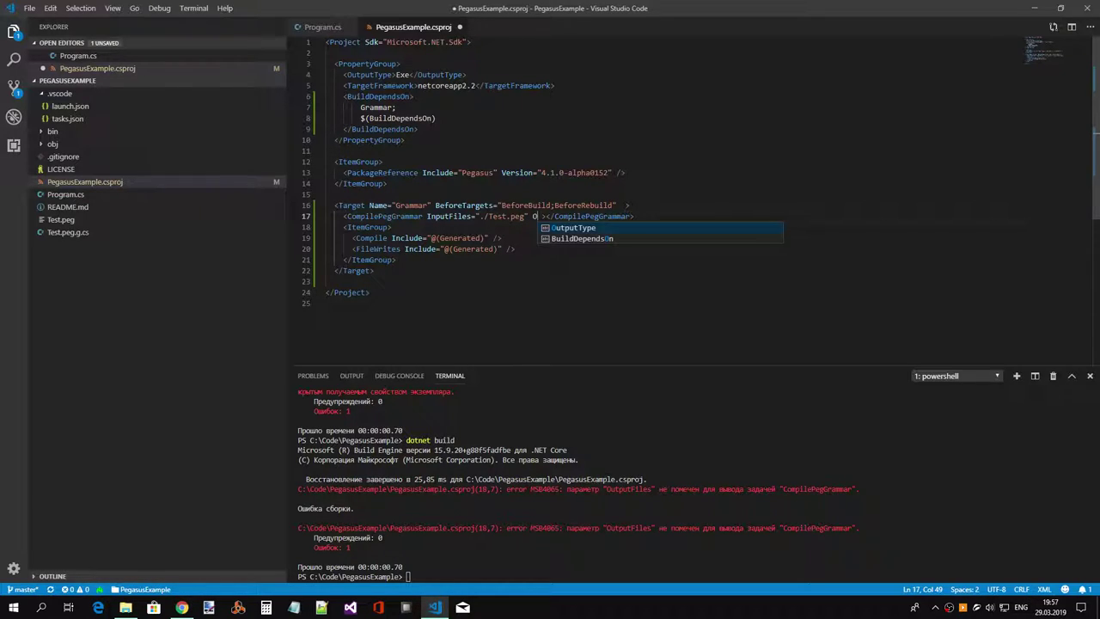
{"action": "type", "text": "ut"}
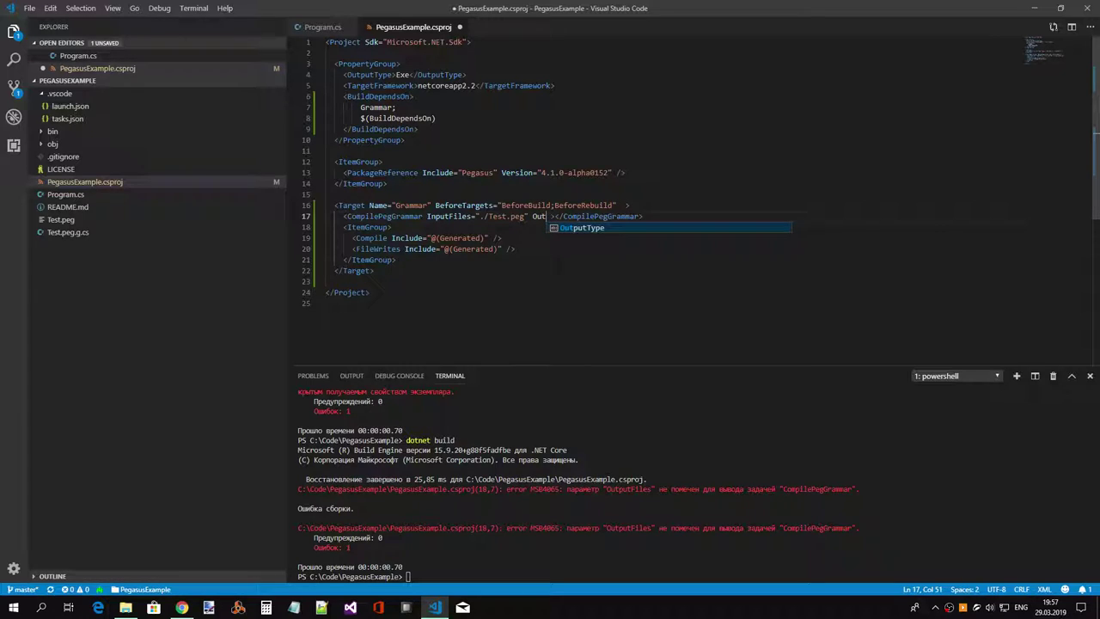
{"action": "key", "text": "alt+Tab"}
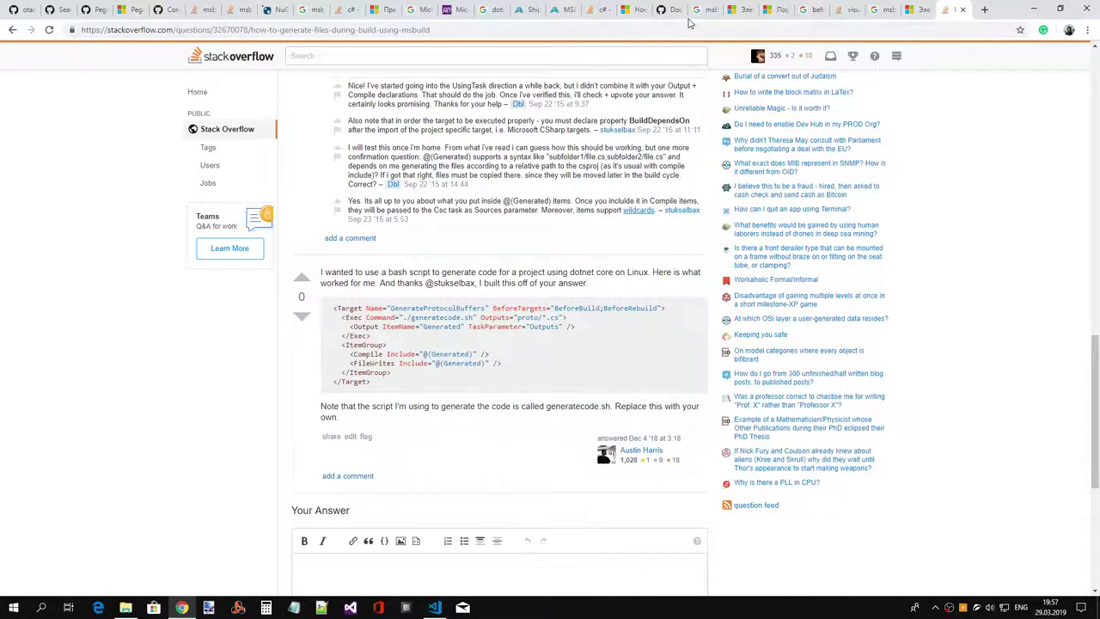
{"action": "left_click", "coordinate": [61, 10]}
{"action": "left_click", "coordinate": [88, 11]}
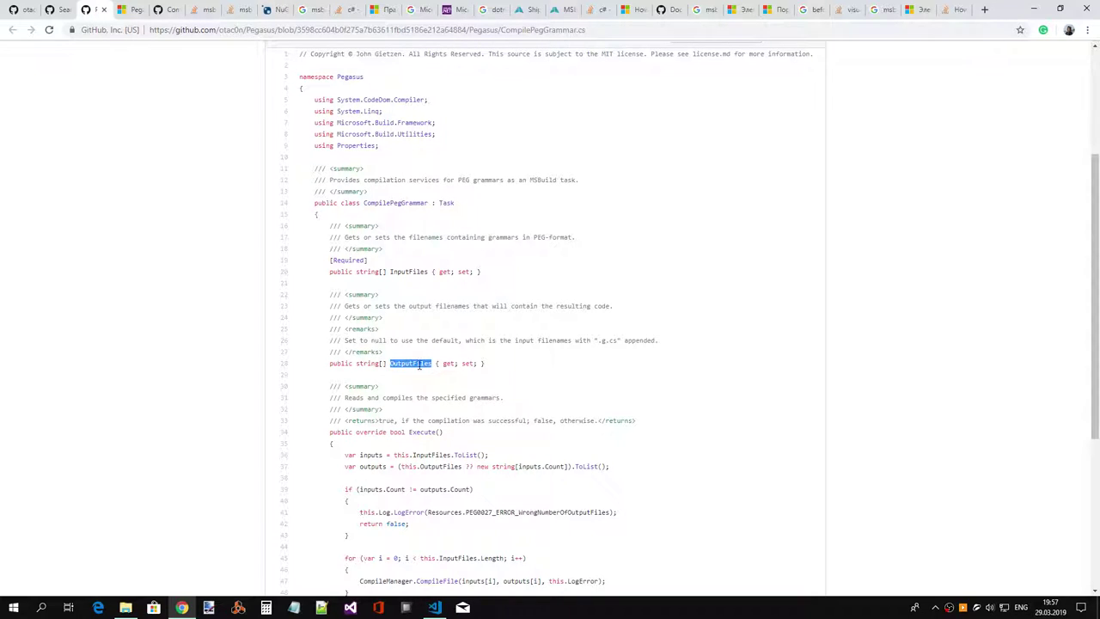
{"action": "key", "text": "alt+Tab"}
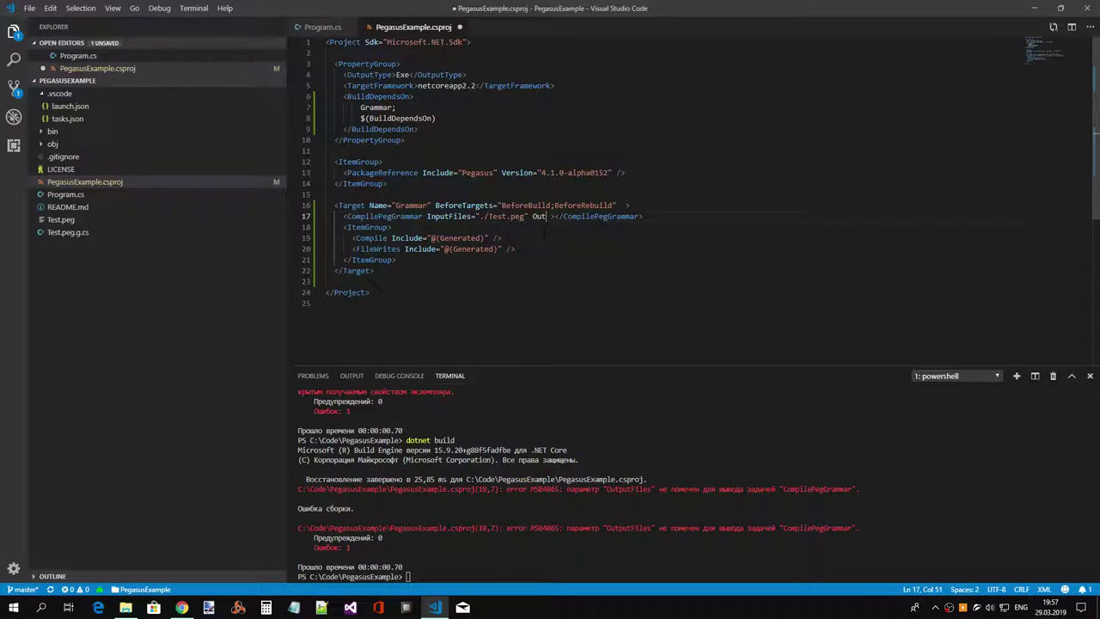
{"action": "type", "text": "putFiles=\"./Test.peg\" OutputFiles="}
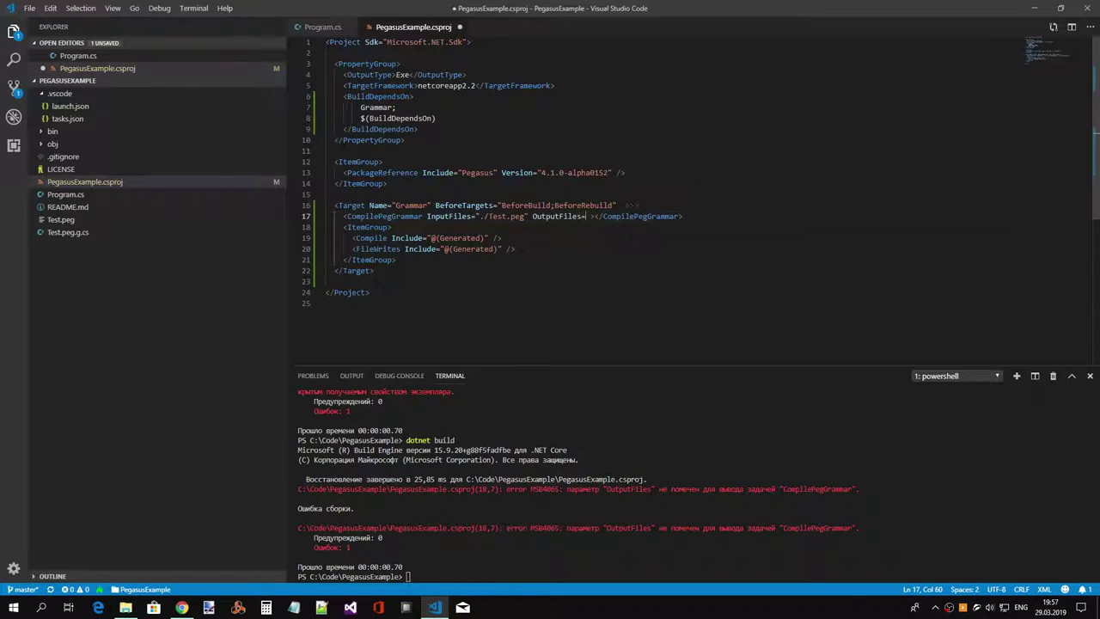
{"action": "type", "text": "\"."}
{"action": "type", "text": "/"}
{"action": "type", "text": "Test"}
{"action": "type", "text": ".peg."}
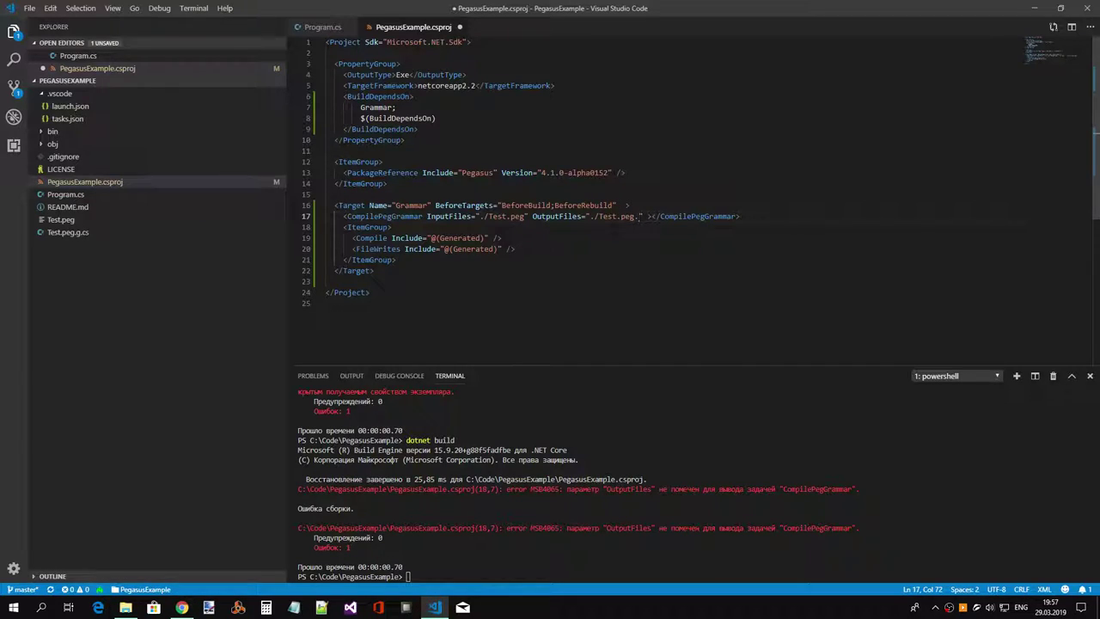
{"action": "type", "text": "g.cs"}
{"action": "key", "text": "ctrl+s"}
Replace @(Generated) with ./Test.peg.g.cs in the Compile and FileWrites includes, save, and rebuild
{"action": "left_click", "coordinate": [496, 238]}
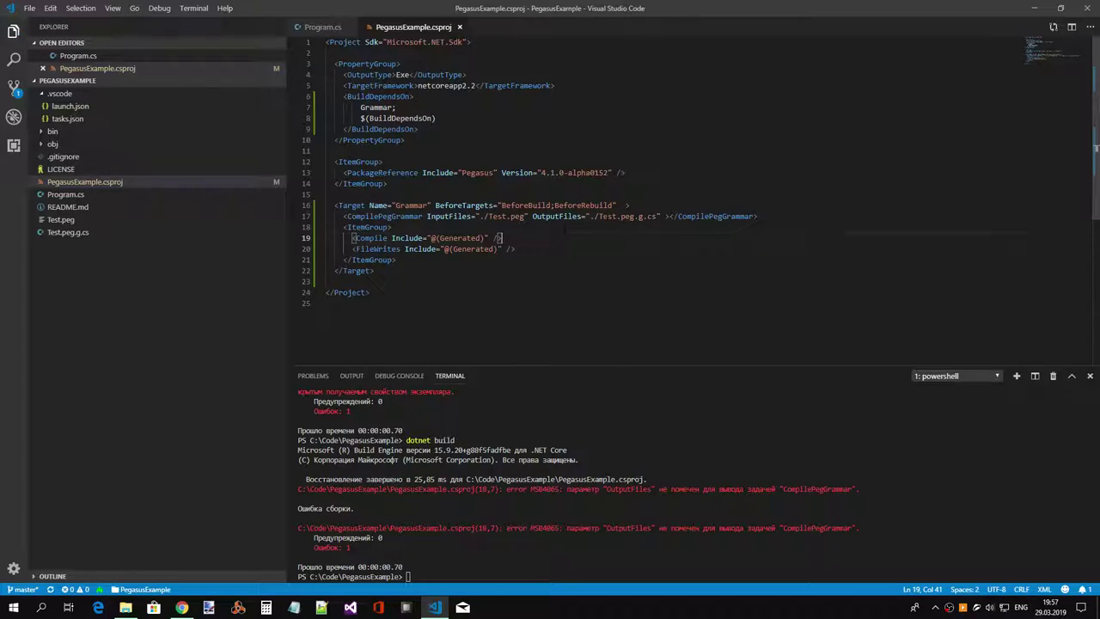
{"action": "left_click_drag", "start_coordinate": [658, 217], "coordinate": [588, 216]}
{"action": "key", "text": "ctrl+c"}
{"action": "left_click_drag", "start_coordinate": [485, 238], "coordinate": [432, 238]}
{"action": "key", "text": "ctrl+v"}
{"action": "left_click_drag", "start_coordinate": [499, 248], "coordinate": [443, 249]}
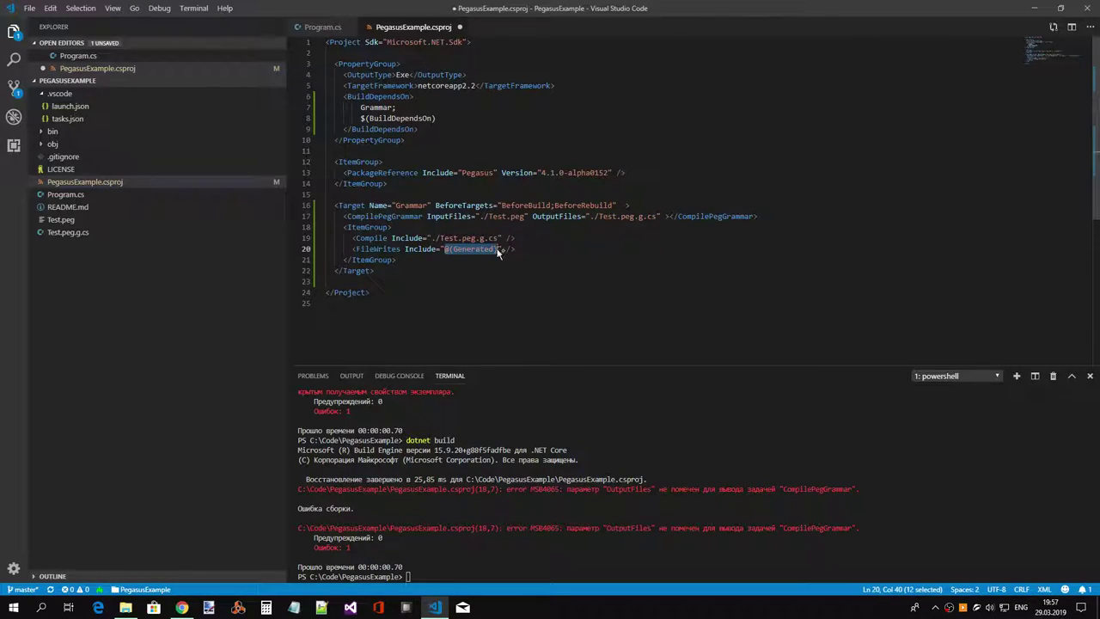
{"action": "type", "text": "./Test.peg.g.cs\" />"}
{"action": "key", "text": "ctrl+s"}
{"action": "left_click", "coordinate": [788, 468]}
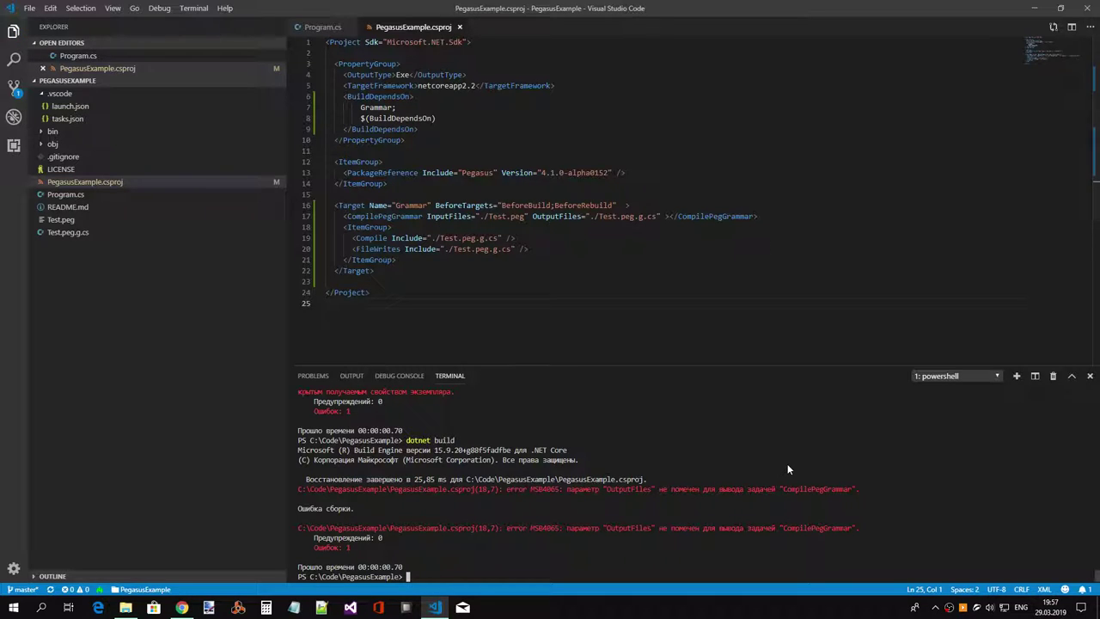
{"action": "key", "text": "Up"}
{"action": "key", "text": "Return"}
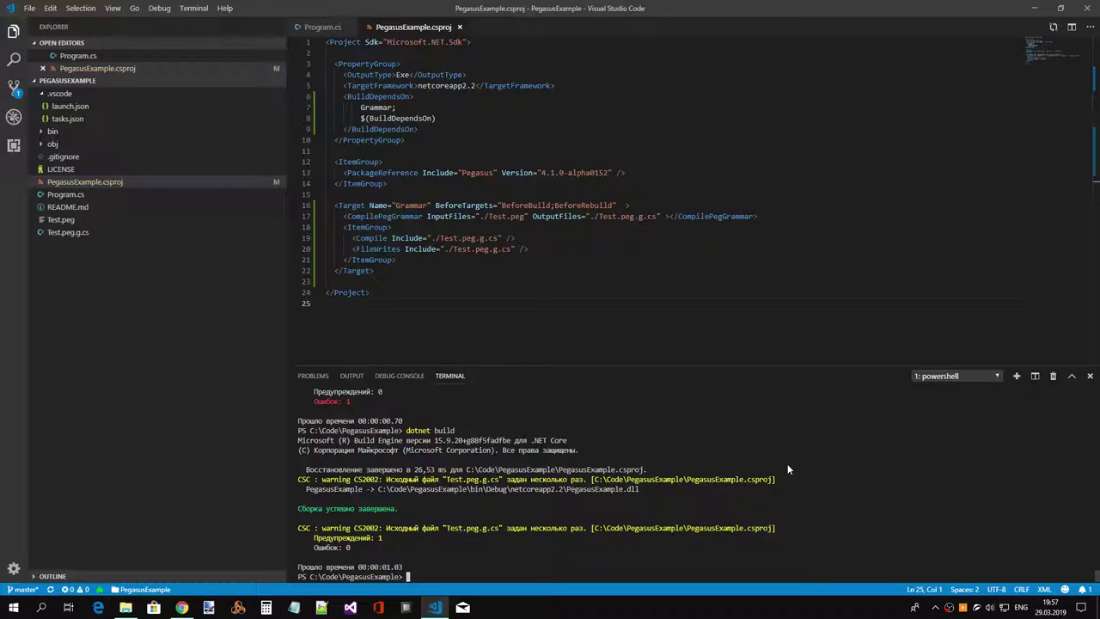
Rebuild, delete the generated Test.peg.g.cs file, then rebuild again
{"action": "key", "text": "Up"}
{"action": "key", "text": "Return"}
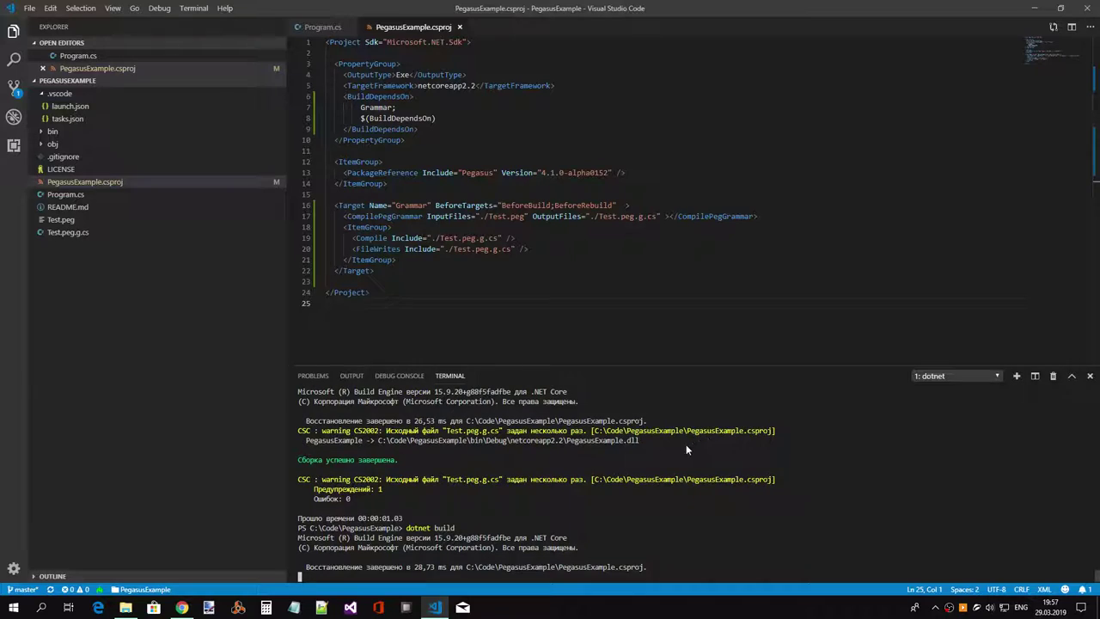
{"action": "right_click", "coordinate": [82, 235]}
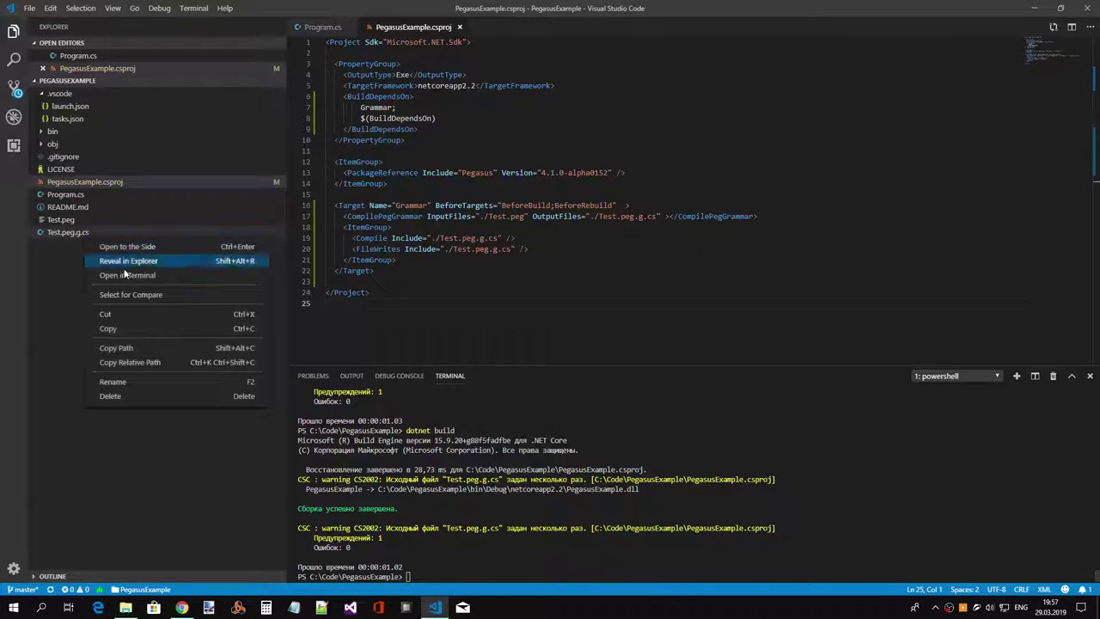
{"action": "left_click", "coordinate": [126, 395]}
{"action": "left_click", "coordinate": [570, 314]}
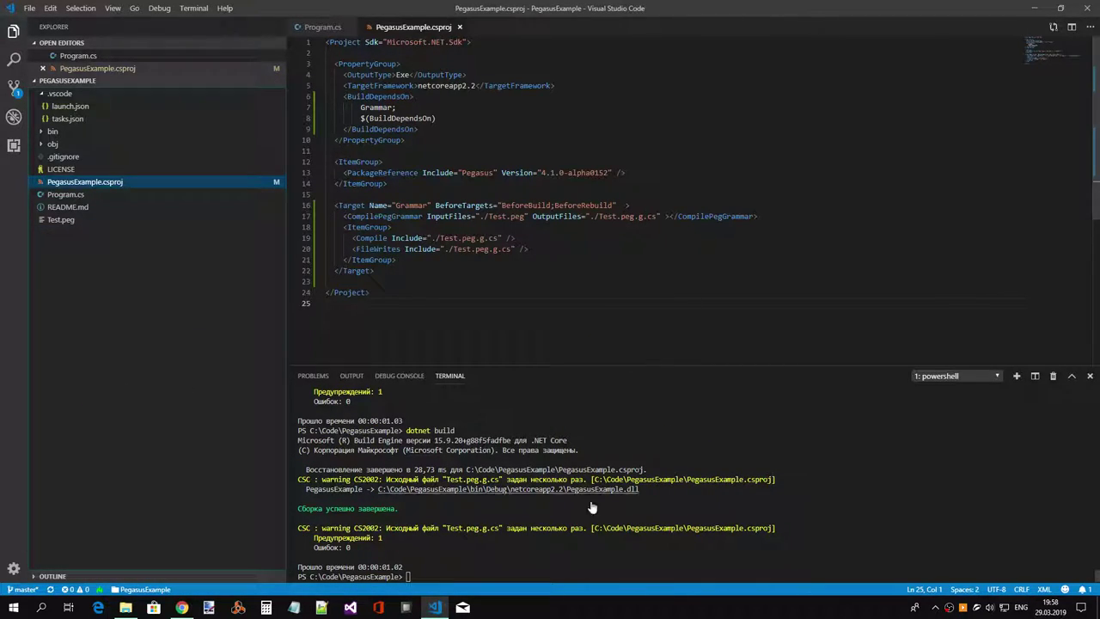
{"action": "key", "text": "Up"}
{"action": "key", "text": "Return"}
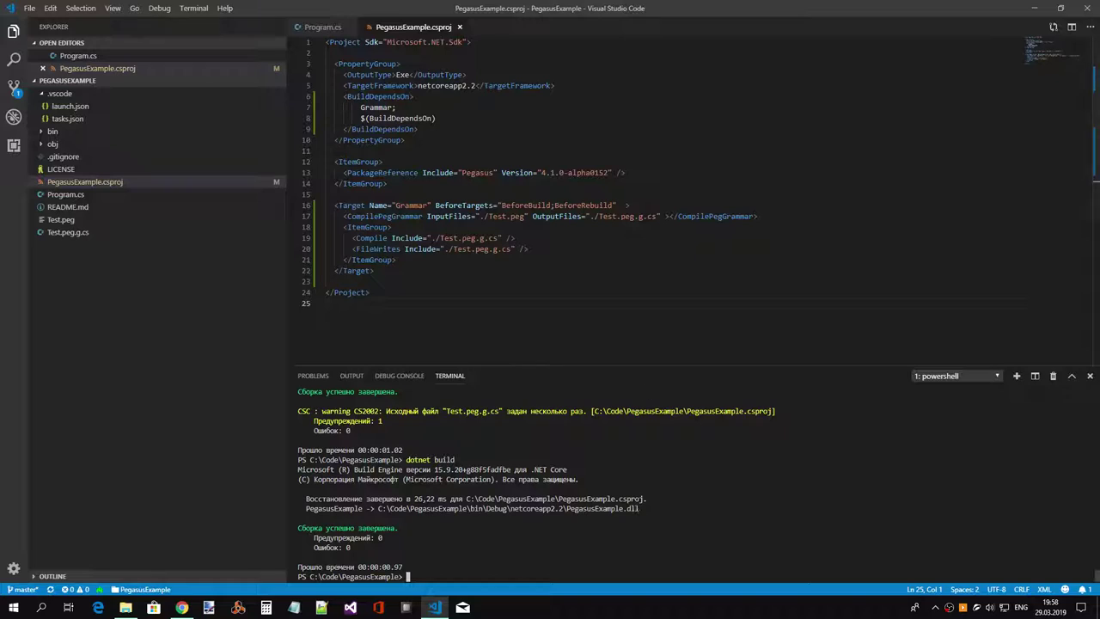
Run dotnet build once more and select the recurring CS2002 warning text in the terminal
{"action": "left_click", "coordinate": [397, 260]}
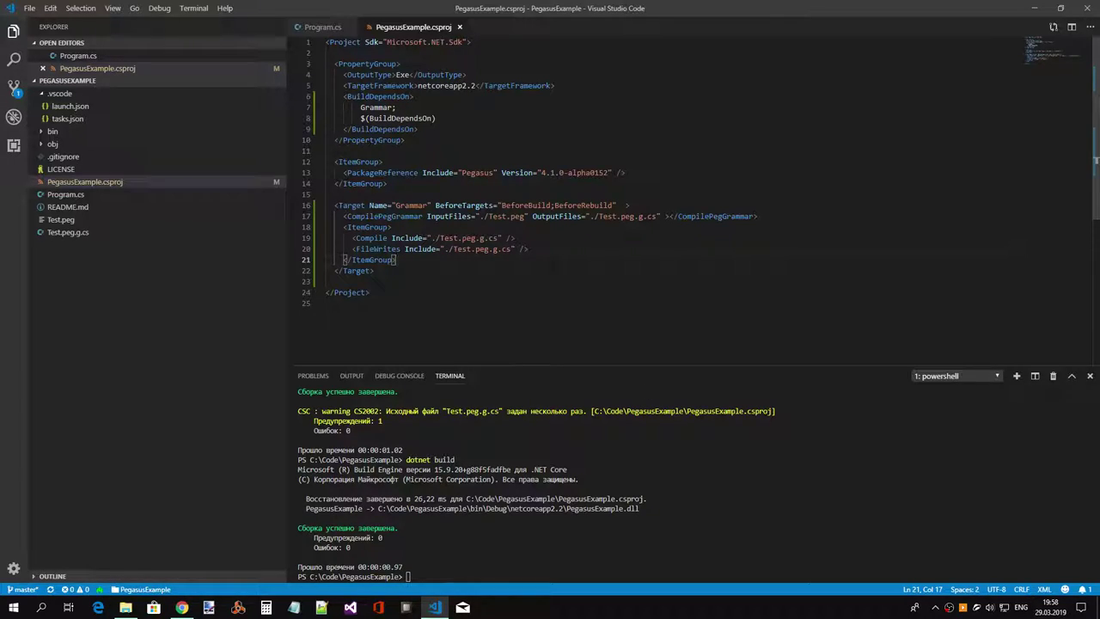
{"action": "key", "text": "Up"}
{"action": "left_click", "coordinate": [704, 503]}
{"action": "key", "text": "Up"}
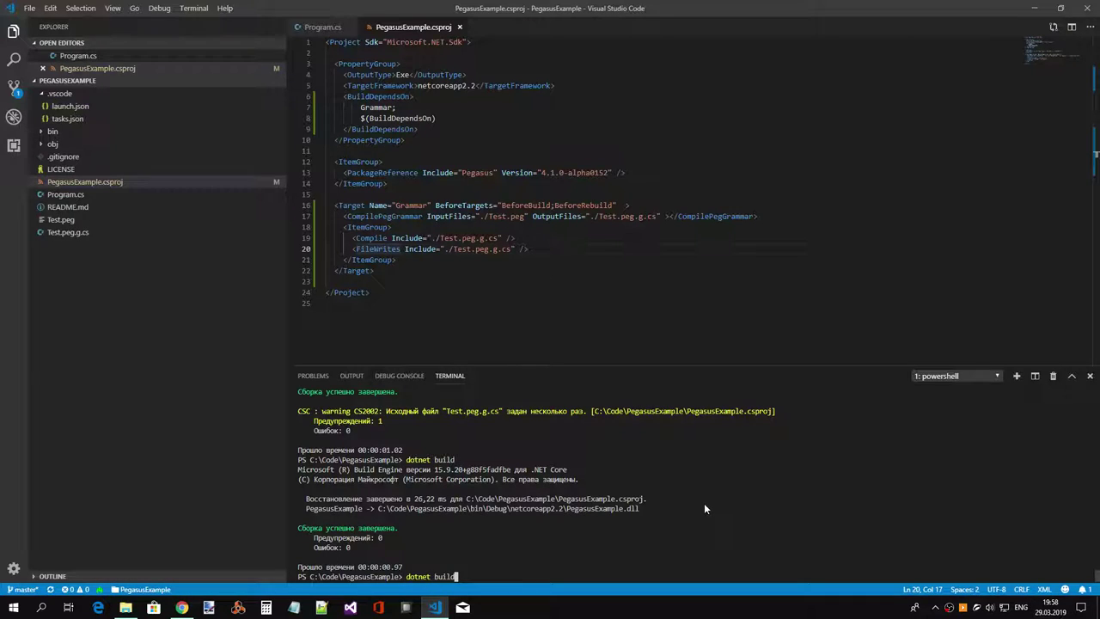
{"action": "key", "text": "Return"}
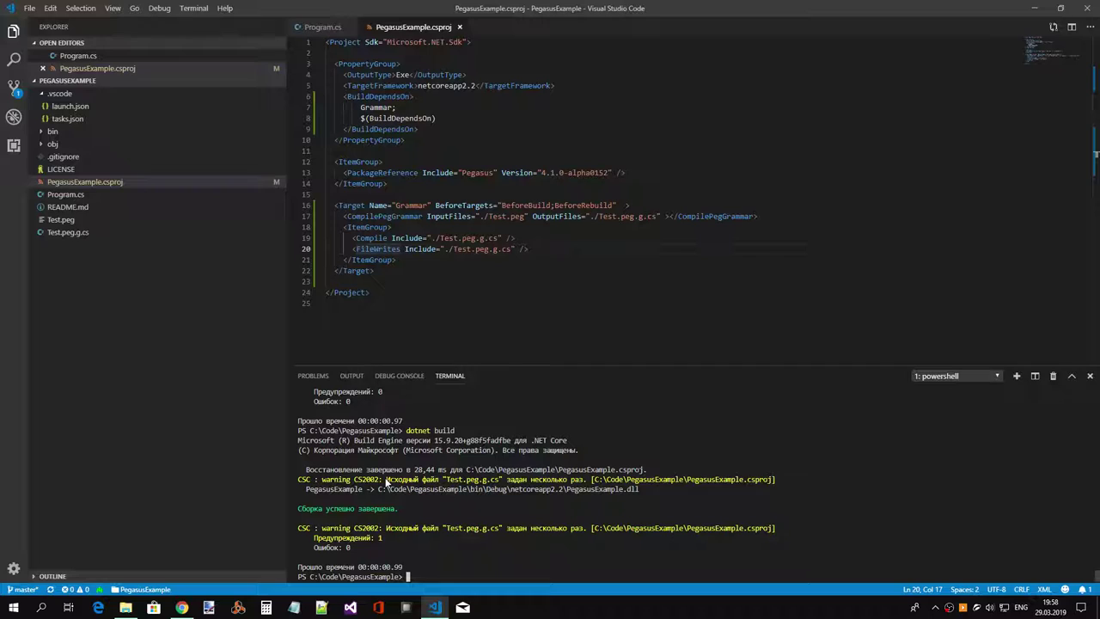
{"action": "left_click_drag", "start_coordinate": [387, 479], "coordinate": [590, 487]}
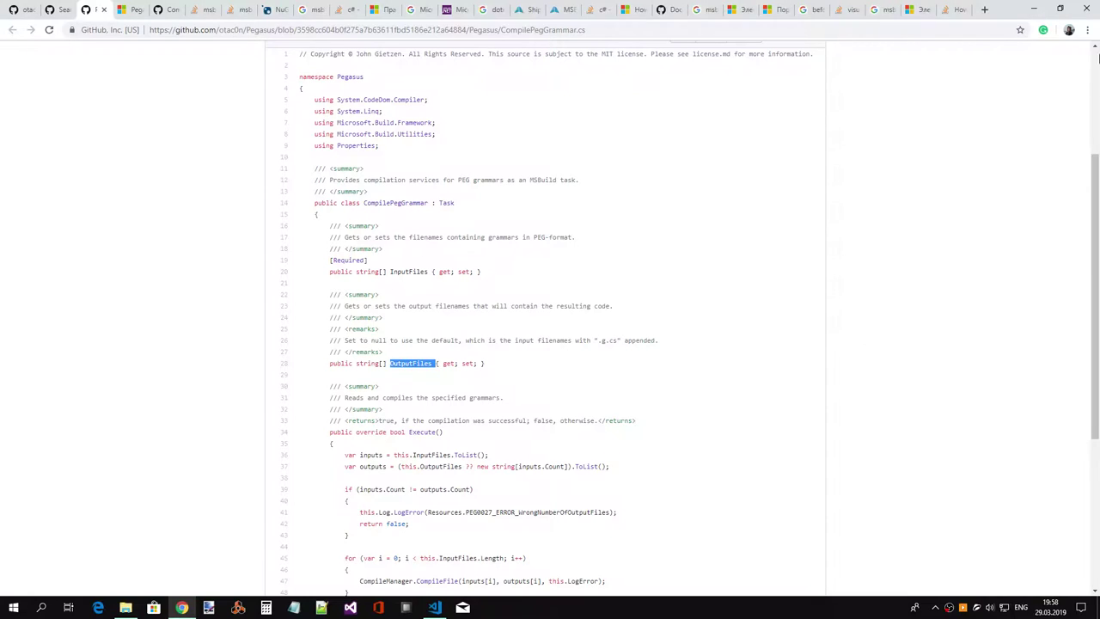
Search Google for the CS2002 warning without the file name, then with 'msbuild' prepended
{"action": "key", "text": "alt+Tab"}
{"action": "left_click", "coordinate": [985, 10]}
{"action": "type", "text": "Исходный файл \"Test.peg.g.cs\" задан несколько раз"}
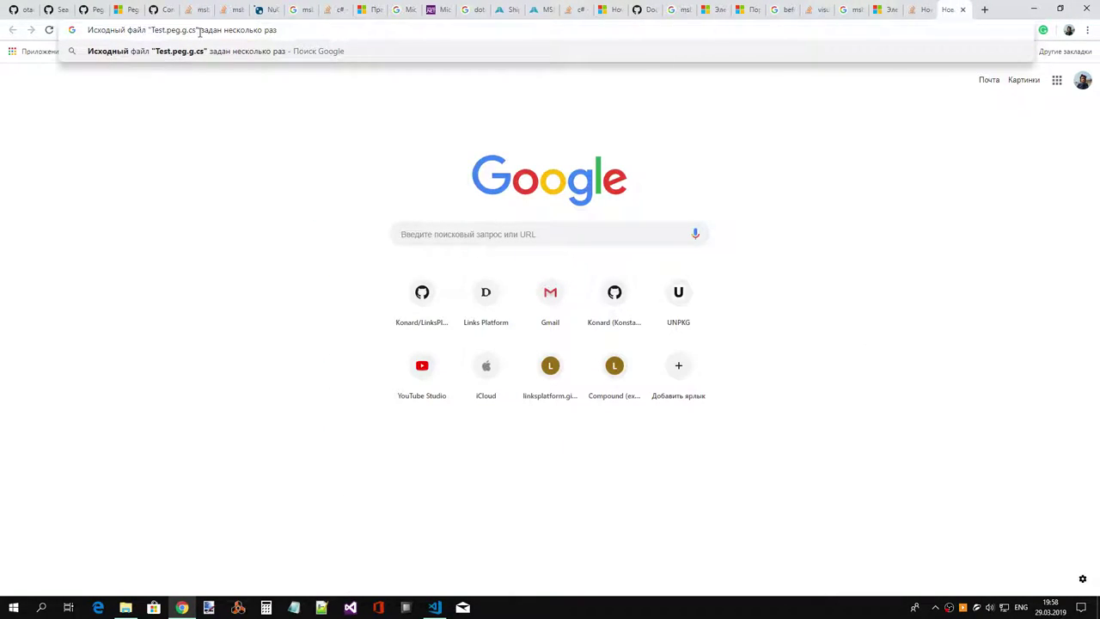
{"action": "left_click_drag", "start_coordinate": [198, 30], "coordinate": [148, 30]}
{"action": "key", "text": "BackSpace"}
{"action": "key", "text": "Return"}
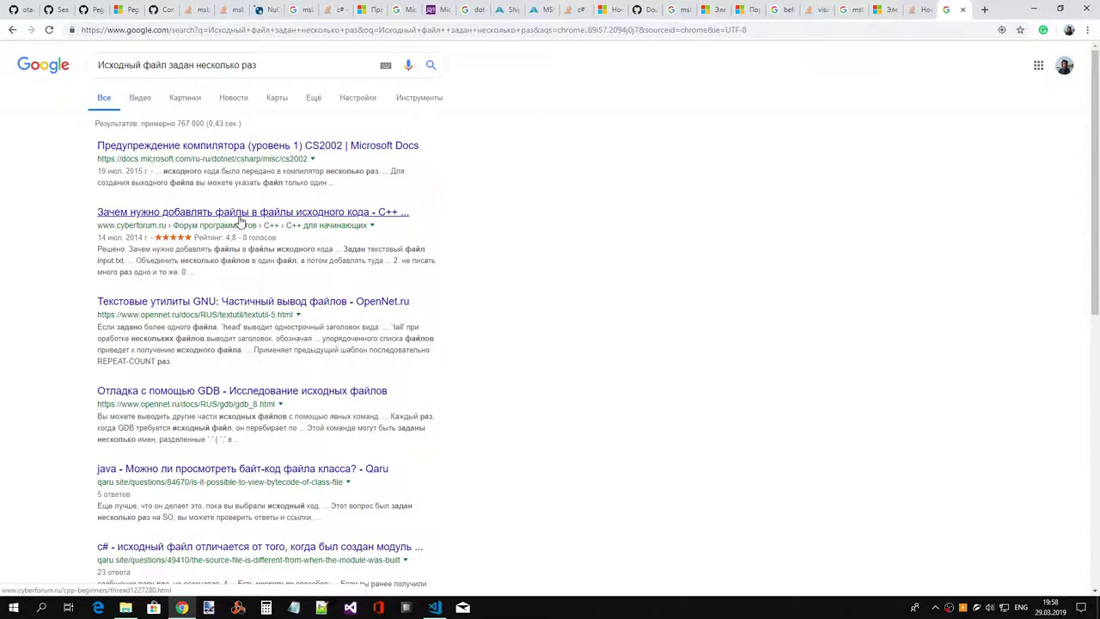
{"action": "left_click", "coordinate": [102, 68]}
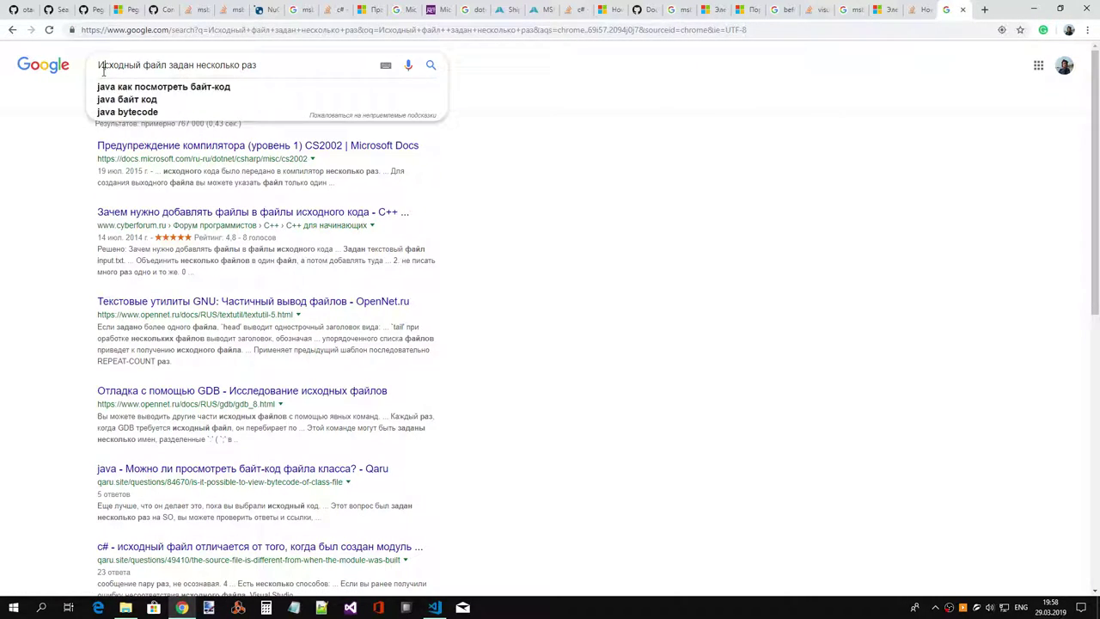
{"action": "type", "text": "msb "}
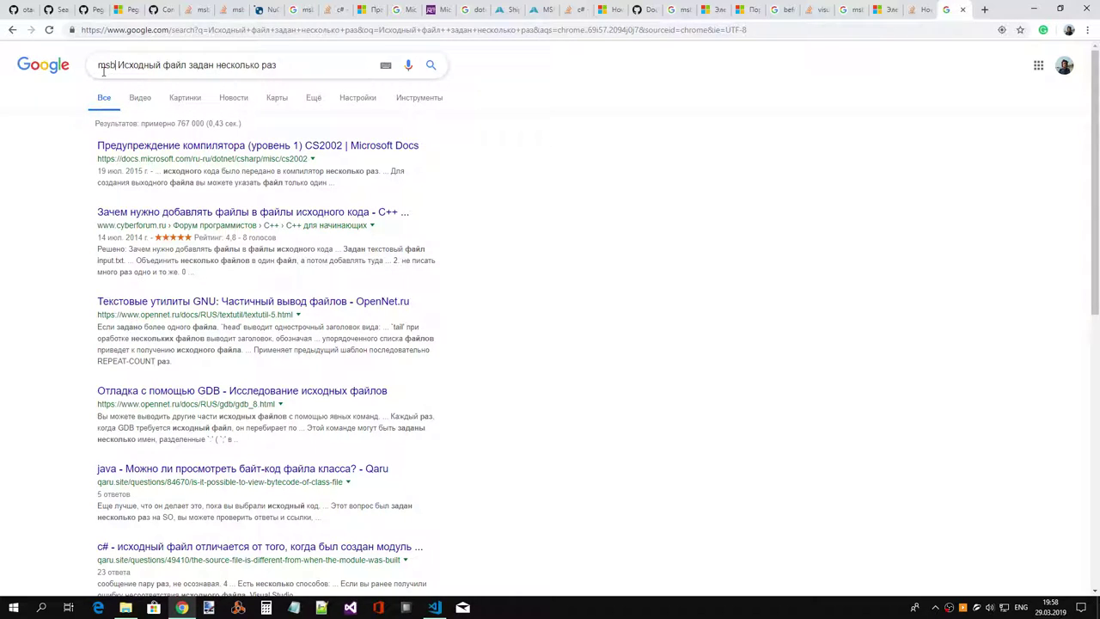
{"action": "type", "text": "uild"}
{"action": "key", "text": "Return"}
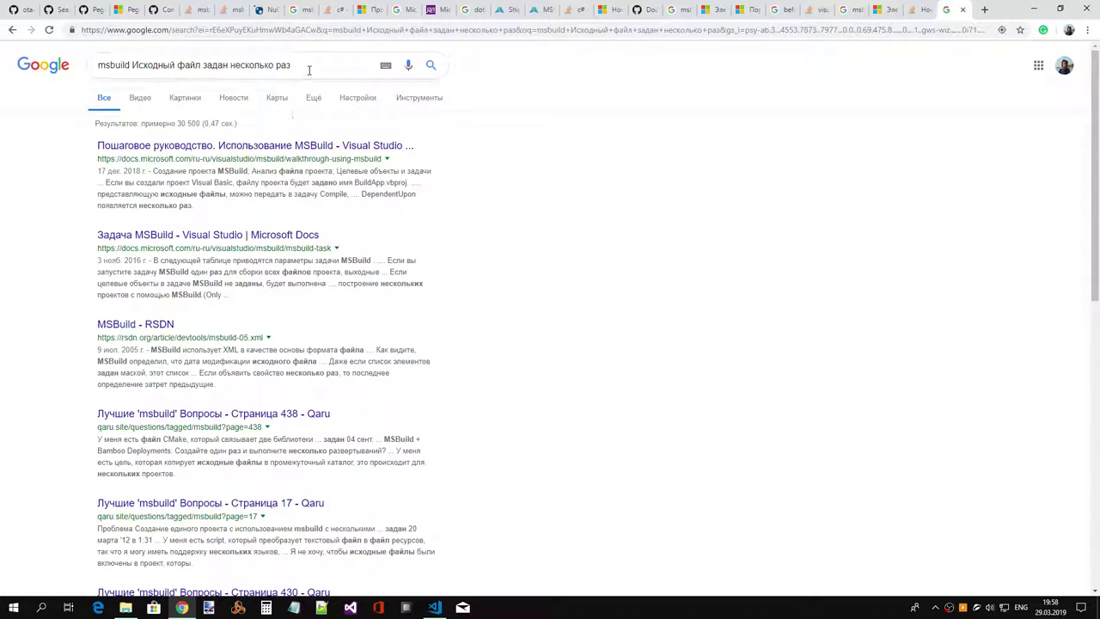
Search 'msbuild compile ignore file duplication' and open the first result in a new tab
{"action": "left_click_drag", "start_coordinate": [310, 66], "coordinate": [130, 65]}
{"action": "key", "text": "BackSpace"}
{"action": "type", "text": "com"}
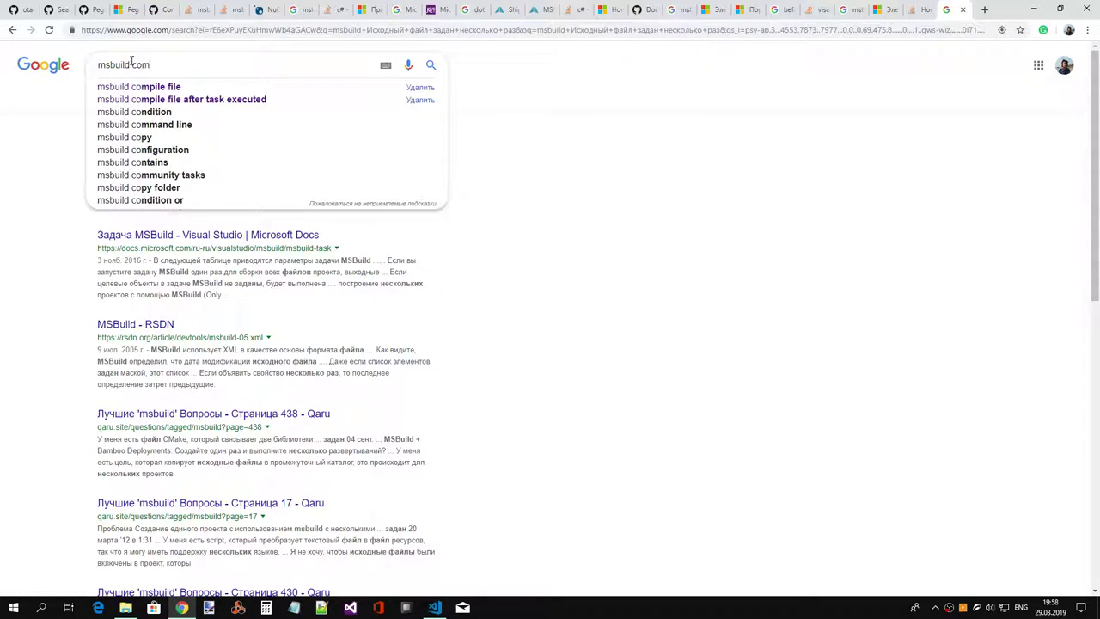
{"action": "type", "text": "pile "}
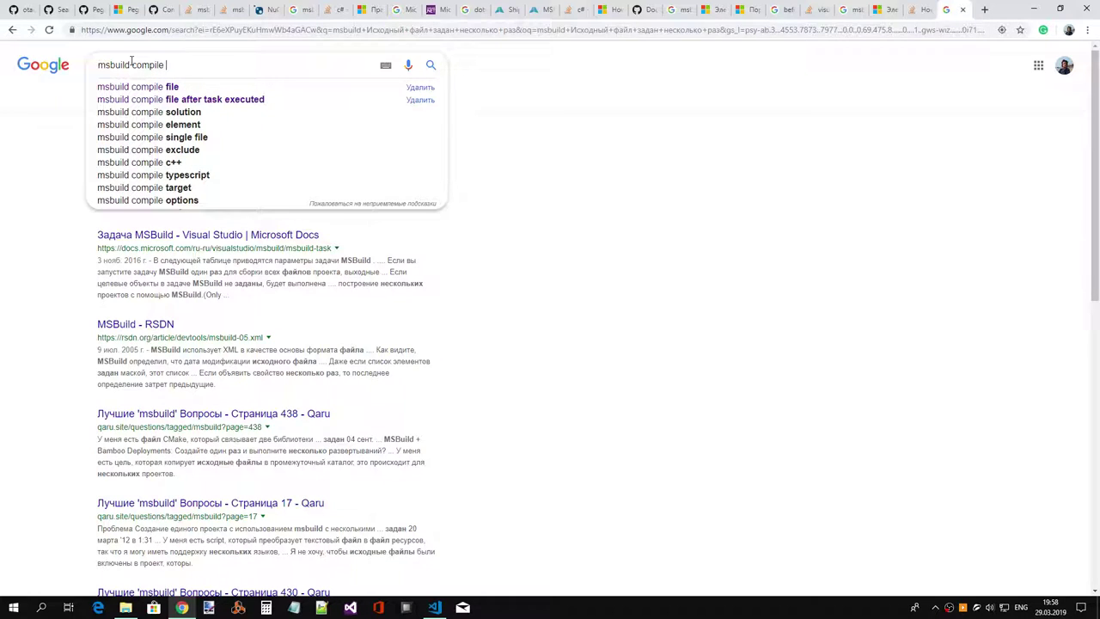
{"action": "type", "text": "ignor"}
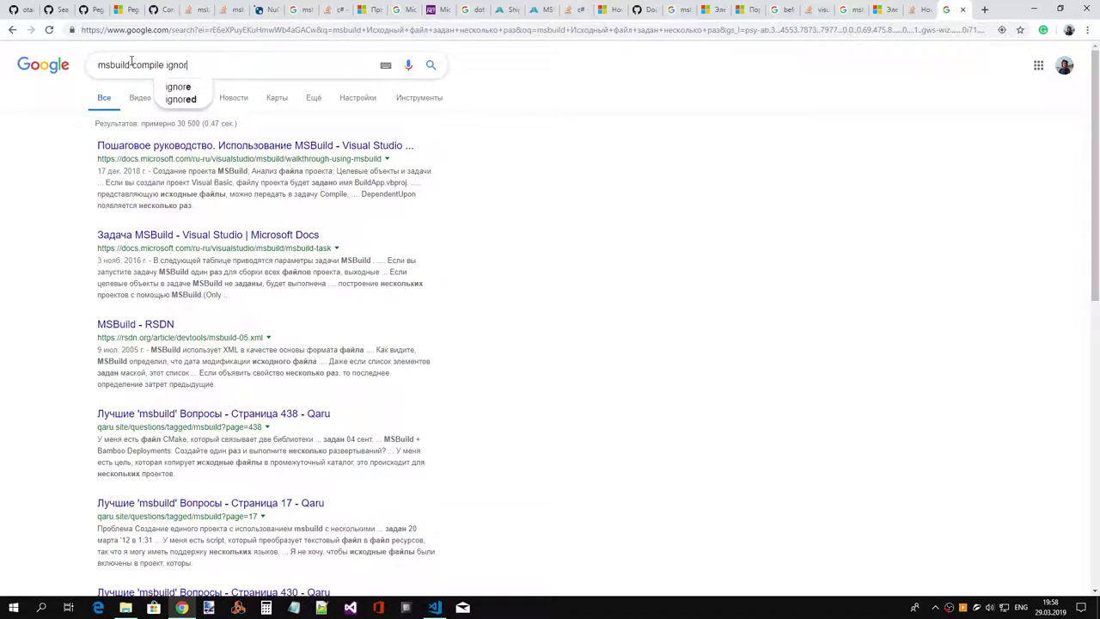
{"action": "type", "text": "e file d"}
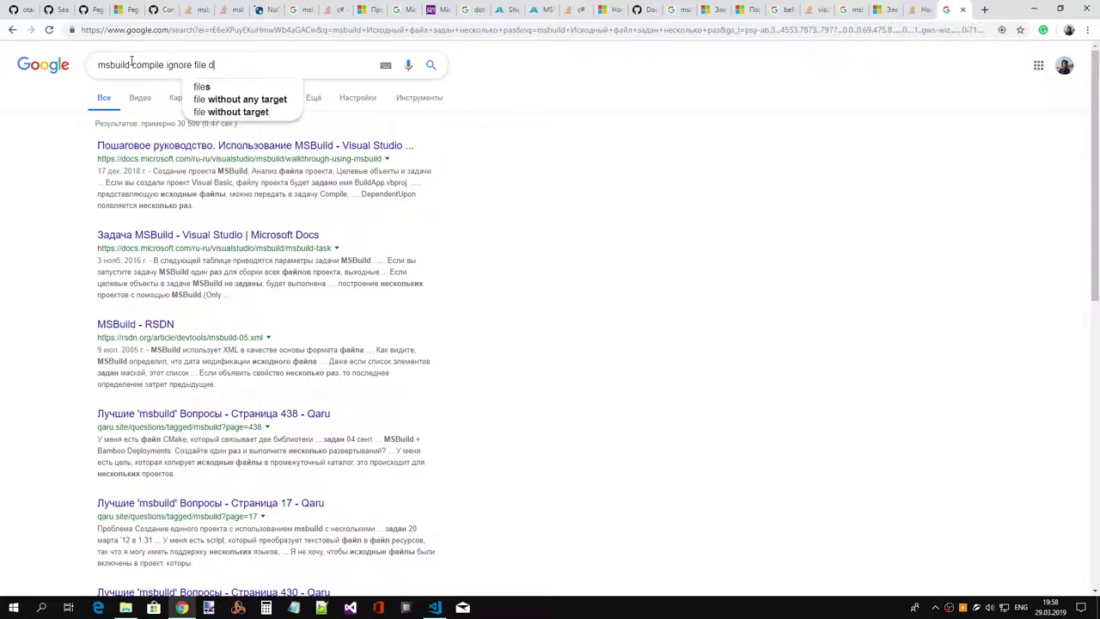
{"action": "type", "text": "ubli"}
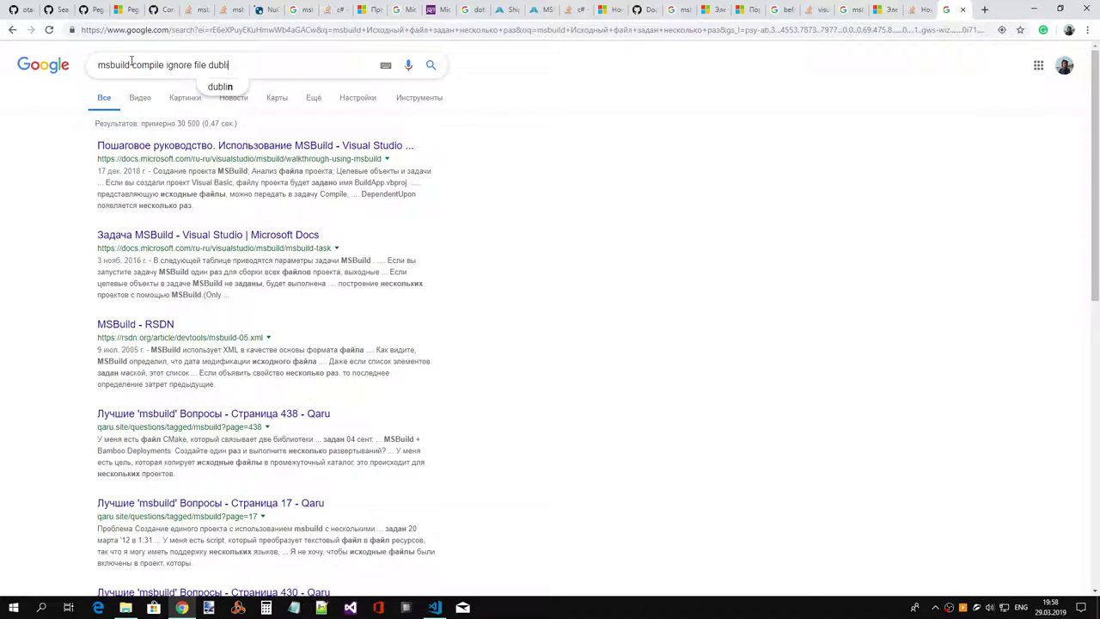
{"action": "type", "text": "cation"}
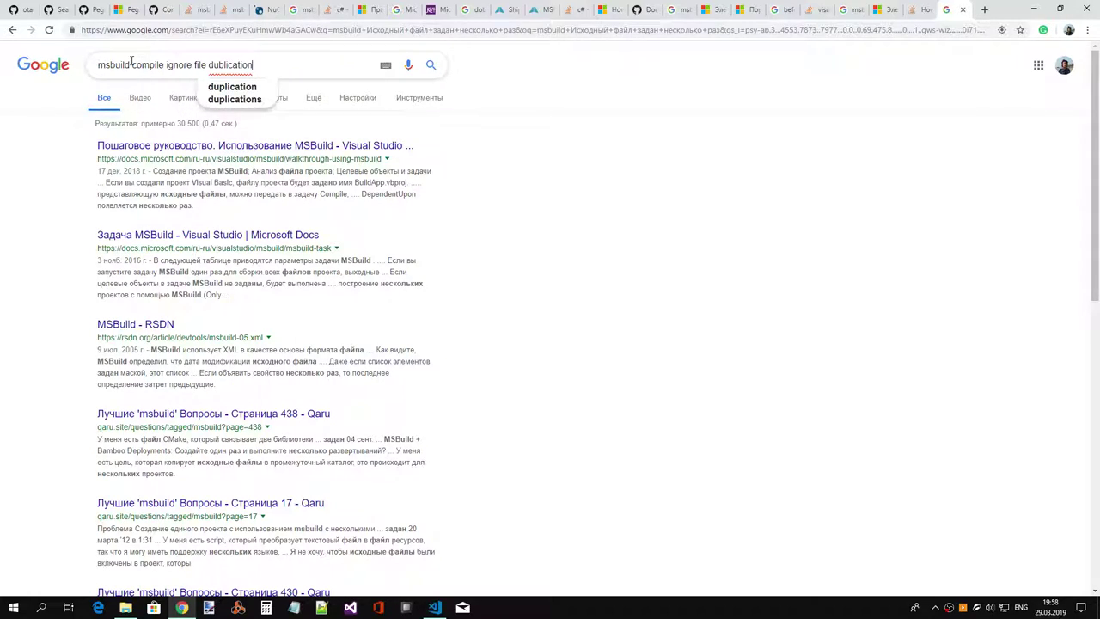
{"action": "key", "text": "Return"}
{"action": "left_click", "coordinate": [400, 144]}
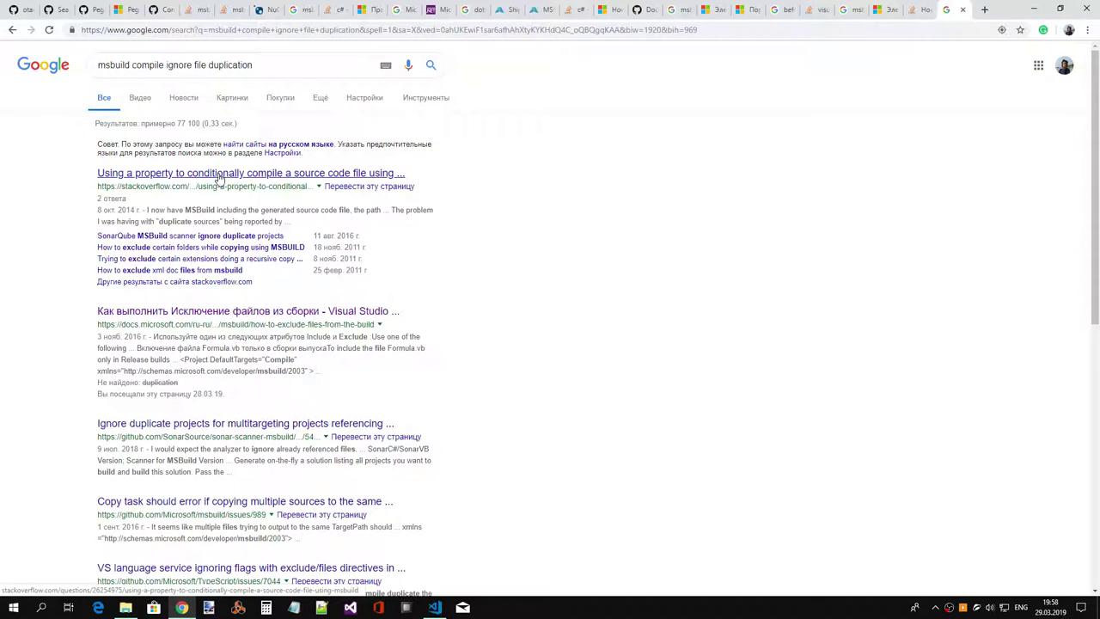
{"action": "right_click", "coordinate": [220, 177]}
{"action": "left_click", "coordinate": [233, 182]}
Read the Stack Overflow question and answers on conditionally compiling a generated source file
{"action": "left_click", "coordinate": [950, 10]}
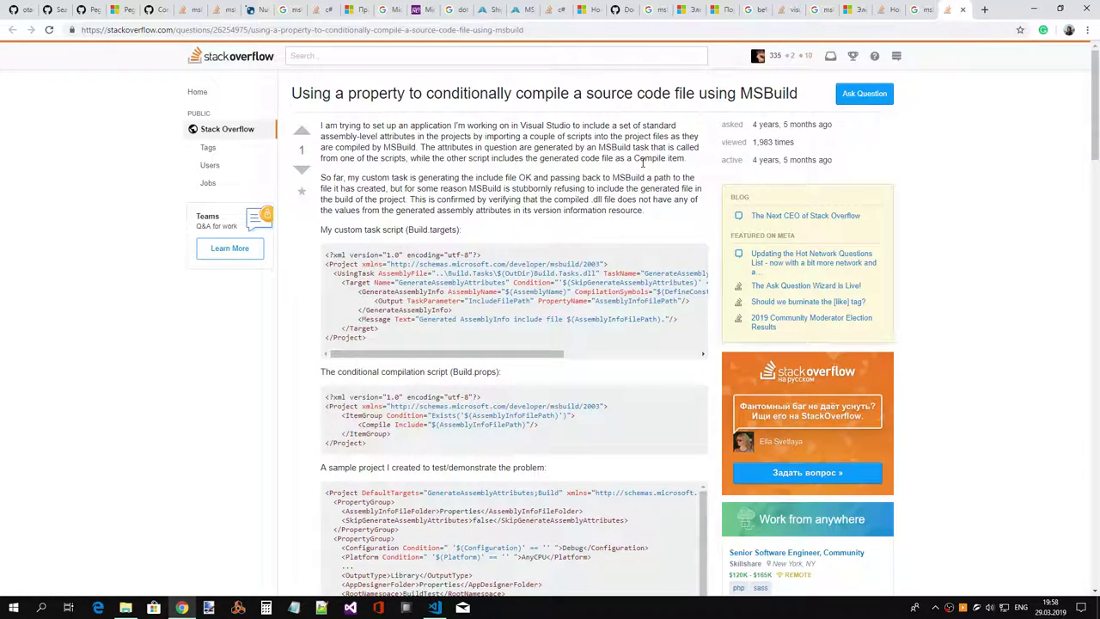
{"action": "scroll", "coordinate": [643, 163], "scroll_direction": "down", "scroll_amount": 1}
{"action": "scroll", "coordinate": [643, 164], "scroll_direction": "down", "scroll_amount": 1}
{"action": "scroll", "coordinate": [643, 165], "scroll_direction": "down", "scroll_amount": 2}
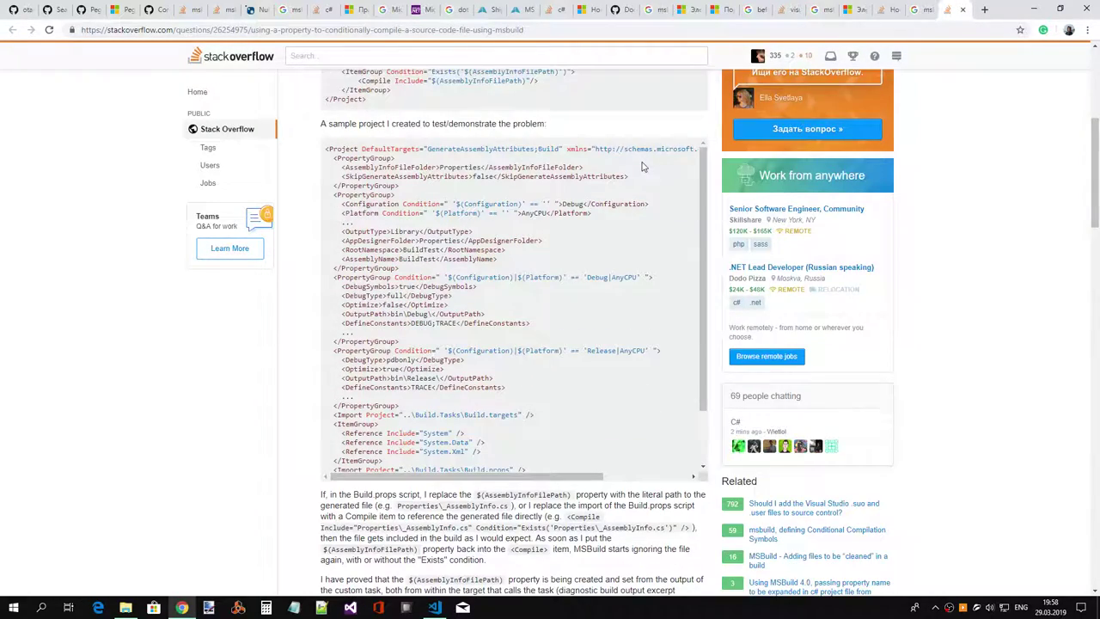
{"action": "scroll", "coordinate": [643, 180], "scroll_direction": "down", "scroll_amount": 1}
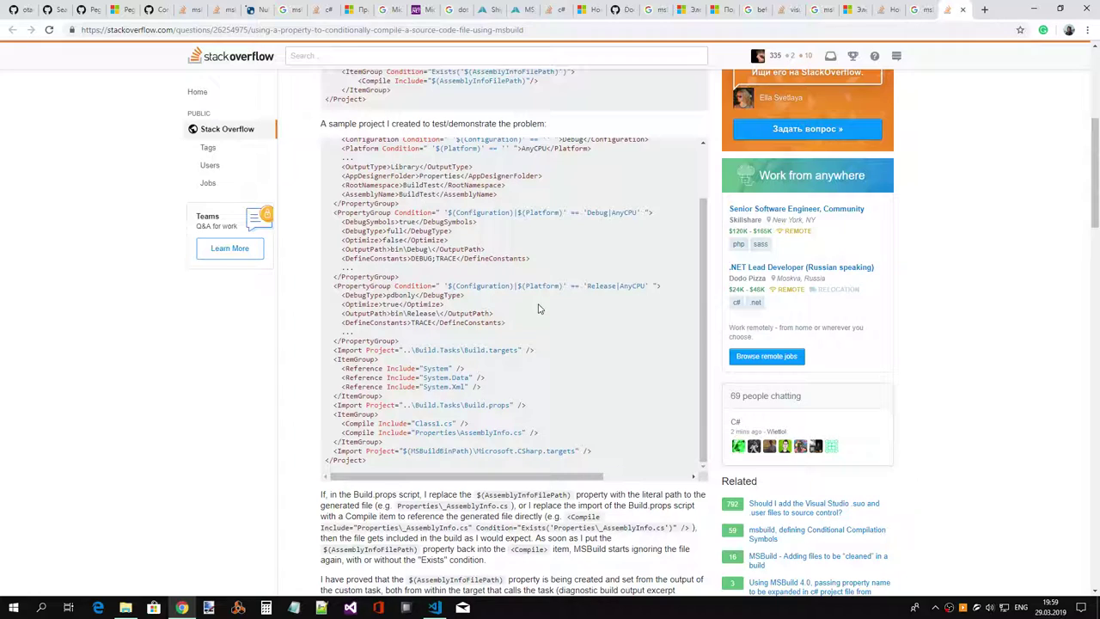
{"action": "scroll", "coordinate": [539, 308], "scroll_direction": "down", "scroll_amount": 3}
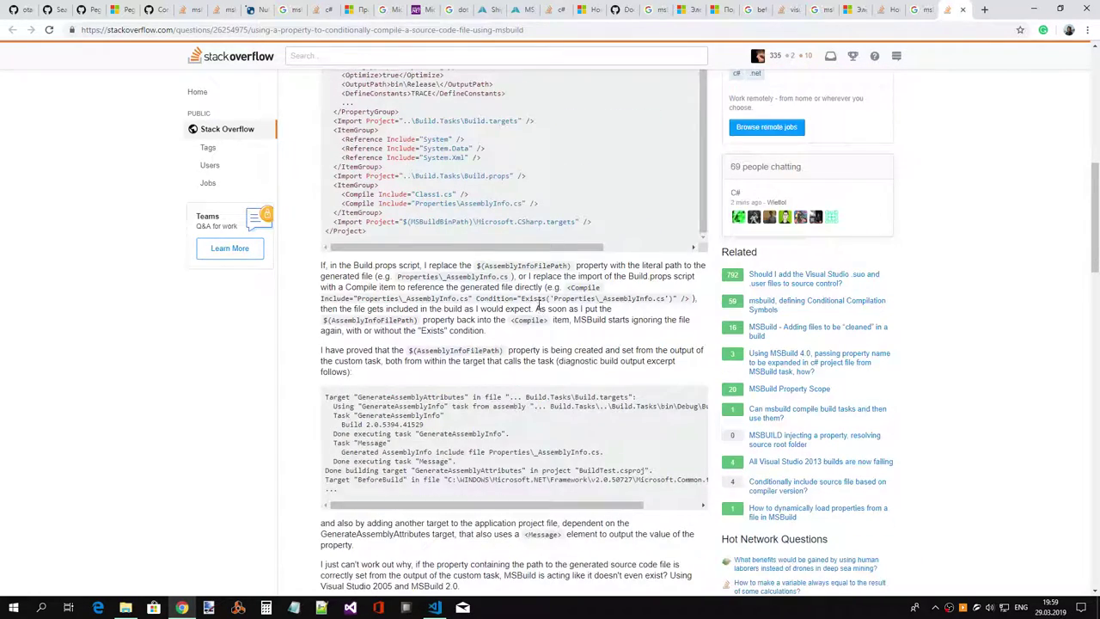
{"action": "scroll", "coordinate": [539, 305], "scroll_direction": "down", "scroll_amount": 2}
{"action": "scroll", "coordinate": [539, 302], "scroll_direction": "down", "scroll_amount": 2}
{"action": "scroll", "coordinate": [540, 299], "scroll_direction": "down", "scroll_amount": 4}
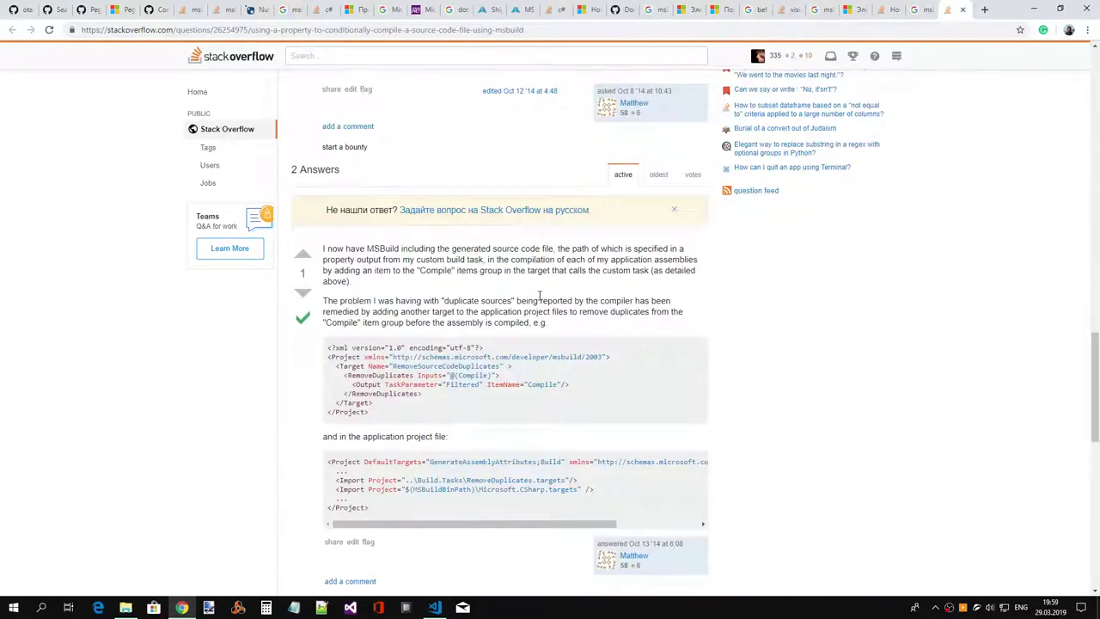
{"action": "double_click", "coordinate": [469, 376]}
{"action": "scroll", "coordinate": [533, 509], "scroll_direction": "down", "scroll_amount": 2}
{"action": "scroll", "coordinate": [545, 481], "scroll_direction": "down", "scroll_amount": 2}
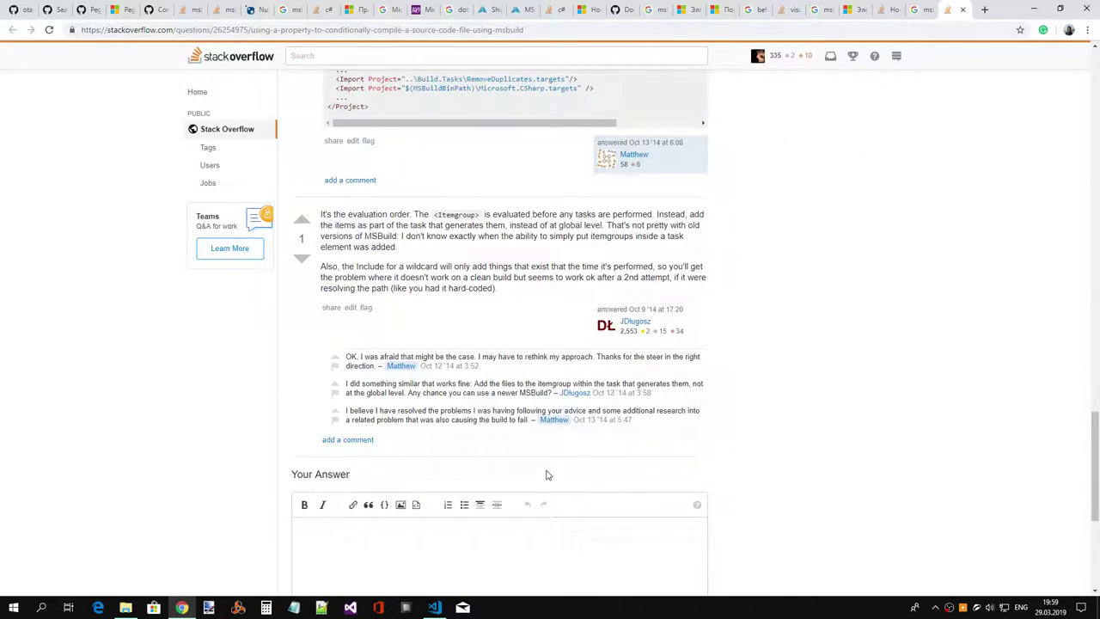
Close the Stack Overflow tab and scroll through the Google duplication search results
{"action": "left_click", "coordinate": [963, 10]}
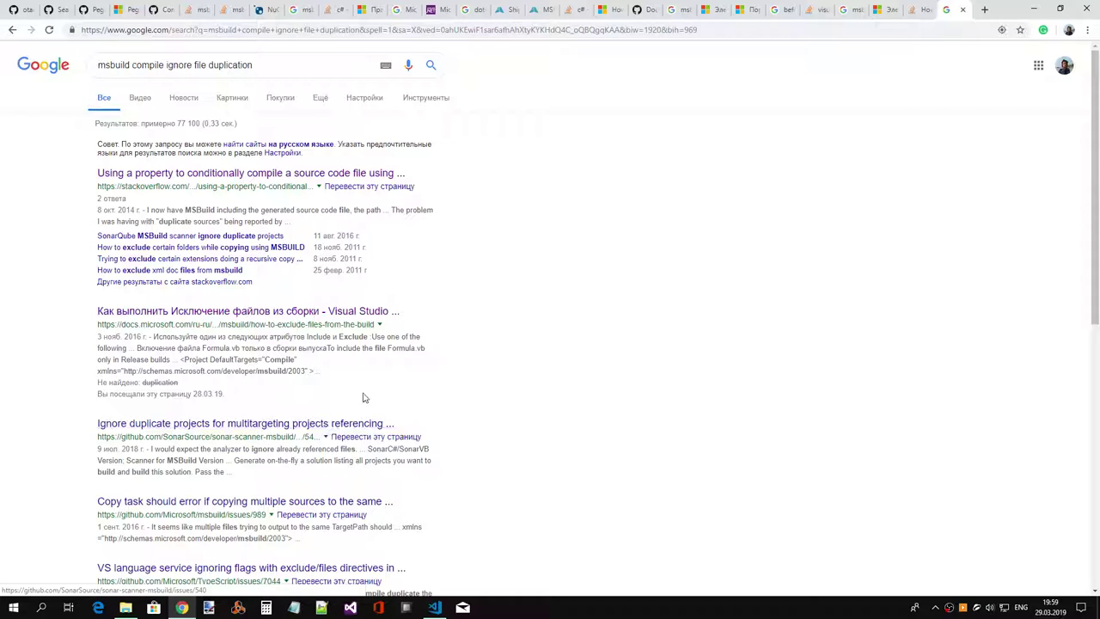
{"action": "scroll", "coordinate": [461, 352], "scroll_direction": "down", "scroll_amount": 5}
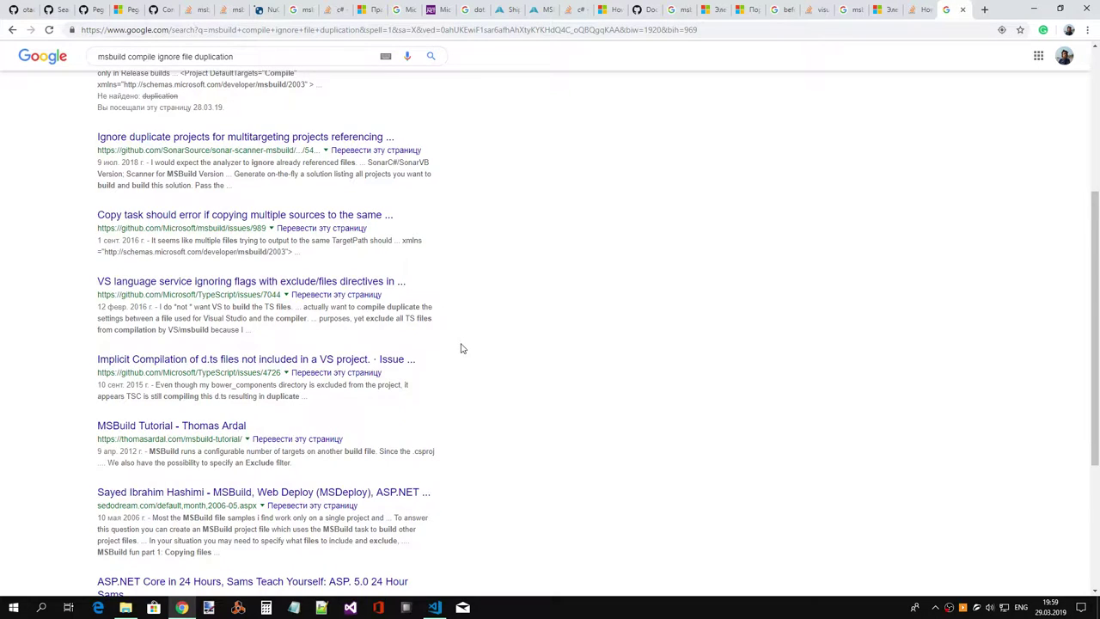
{"action": "scroll", "coordinate": [460, 347], "scroll_direction": "down", "scroll_amount": 3}
{"action": "scroll", "coordinate": [460, 347], "scroll_direction": "up", "scroll_amount": 3}
{"action": "scroll", "coordinate": [467, 336], "scroll_direction": "up", "scroll_amount": 4}
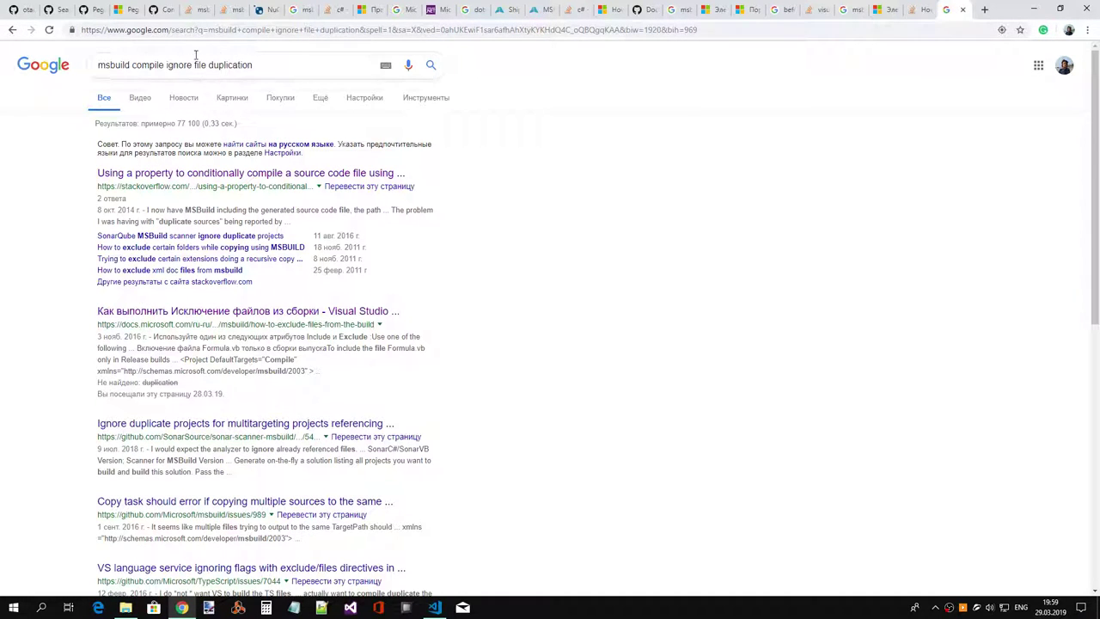
Remove the './' prefix from the Compile Include path, save, and rebuild
{"action": "key", "text": "alt+Tab"}
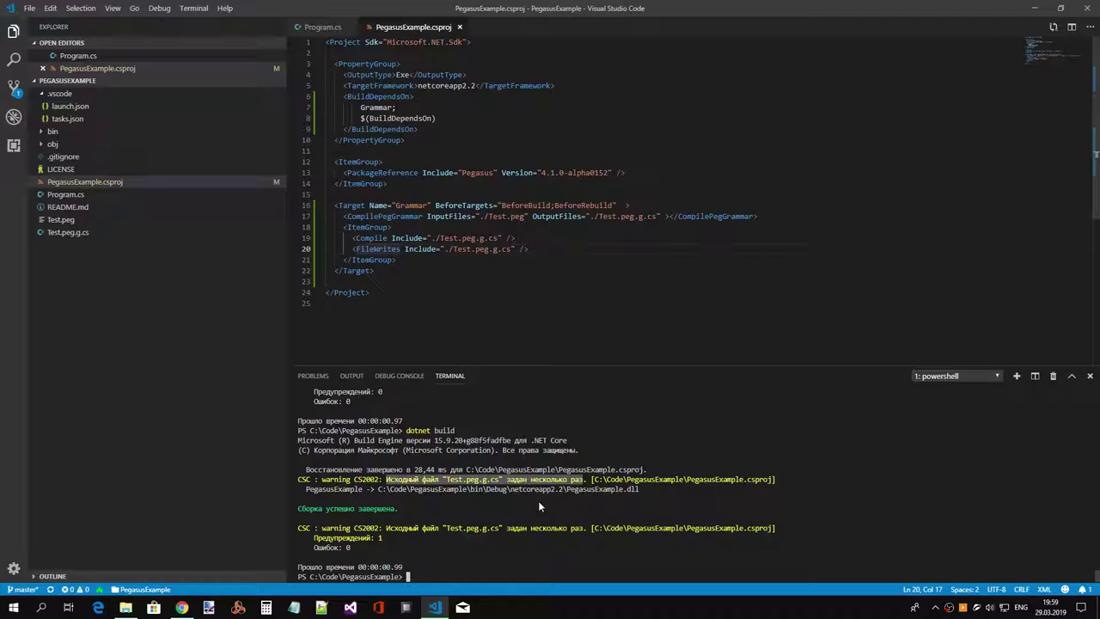
{"action": "left_click", "coordinate": [525, 511]}
{"action": "left_click_drag", "start_coordinate": [434, 238], "coordinate": [438, 238]}
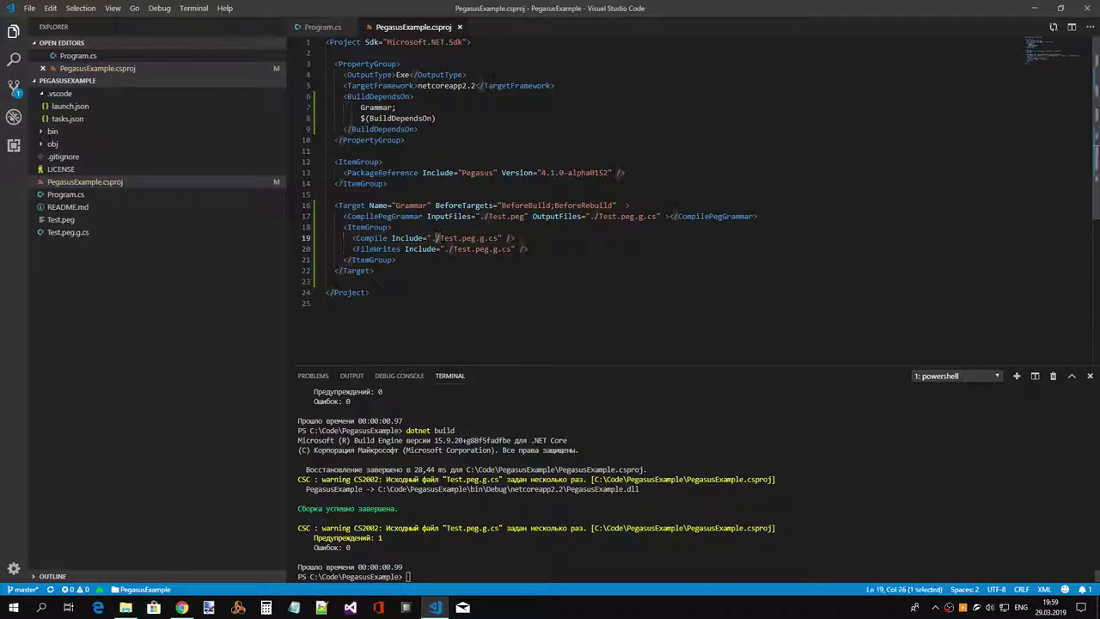
{"action": "key", "text": "Delete"}
{"action": "key", "text": "Delete"}
{"action": "left_click", "coordinate": [574, 248]}
{"action": "key", "text": "ctrl+s"}
{"action": "key", "text": "Down"}
{"action": "key", "text": "Down"}
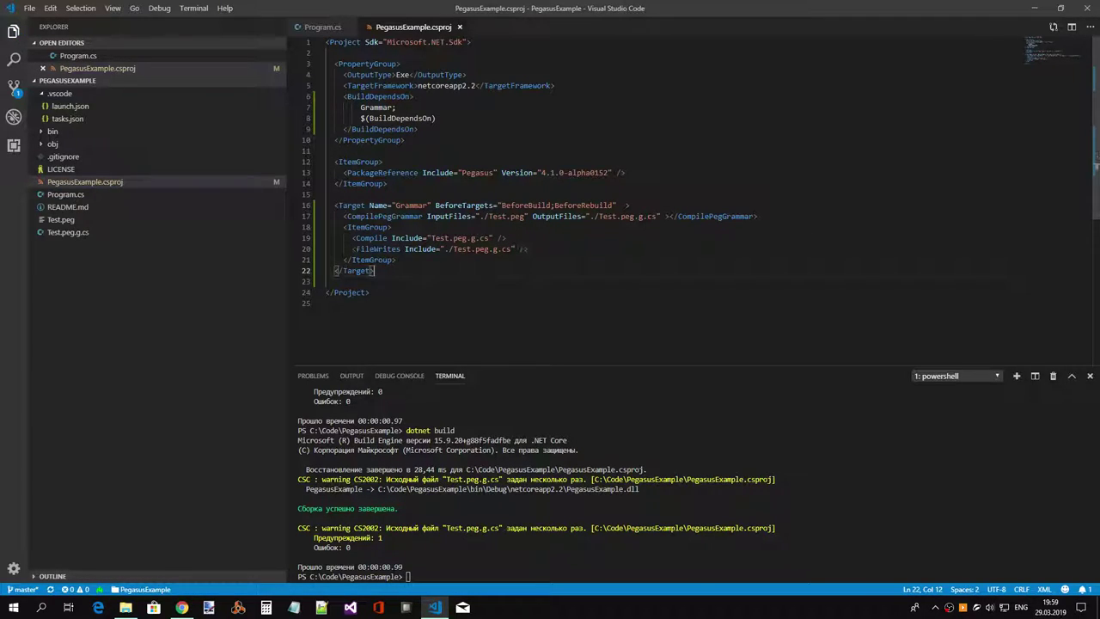
{"action": "left_click", "coordinate": [628, 564]}
{"action": "key", "text": "Up"}
{"action": "key", "text": "Return"}
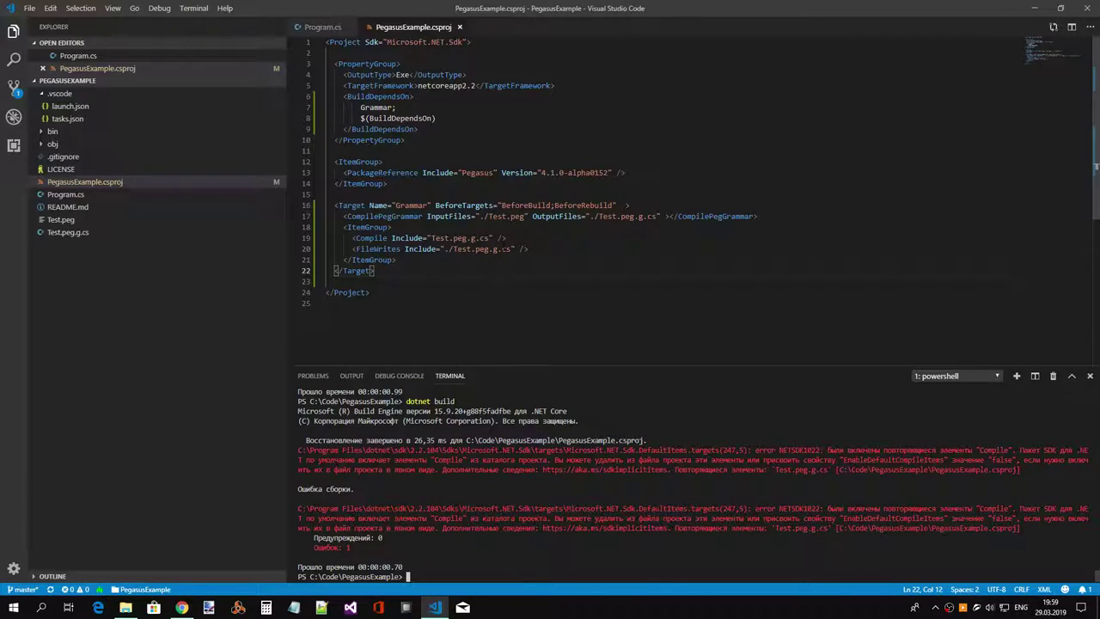
Restore the './' prefix on Test.peg.g.cs, save, and rebuild
{"action": "left_click", "coordinate": [429, 239]}
{"action": "type", "text": "./"}
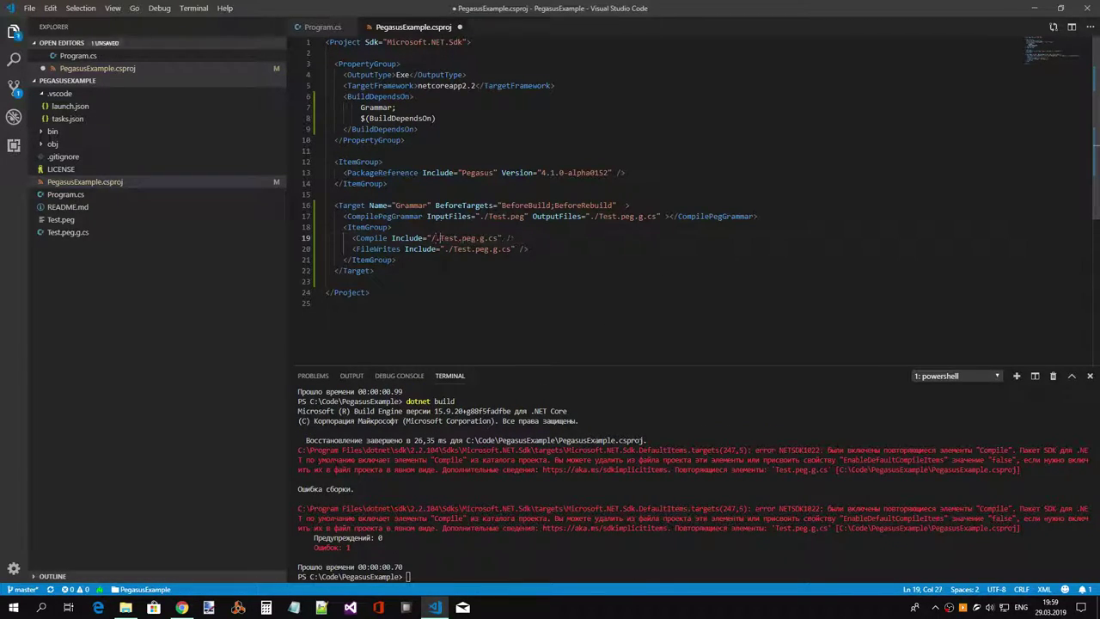
{"action": "key", "text": "ctrl+s"}
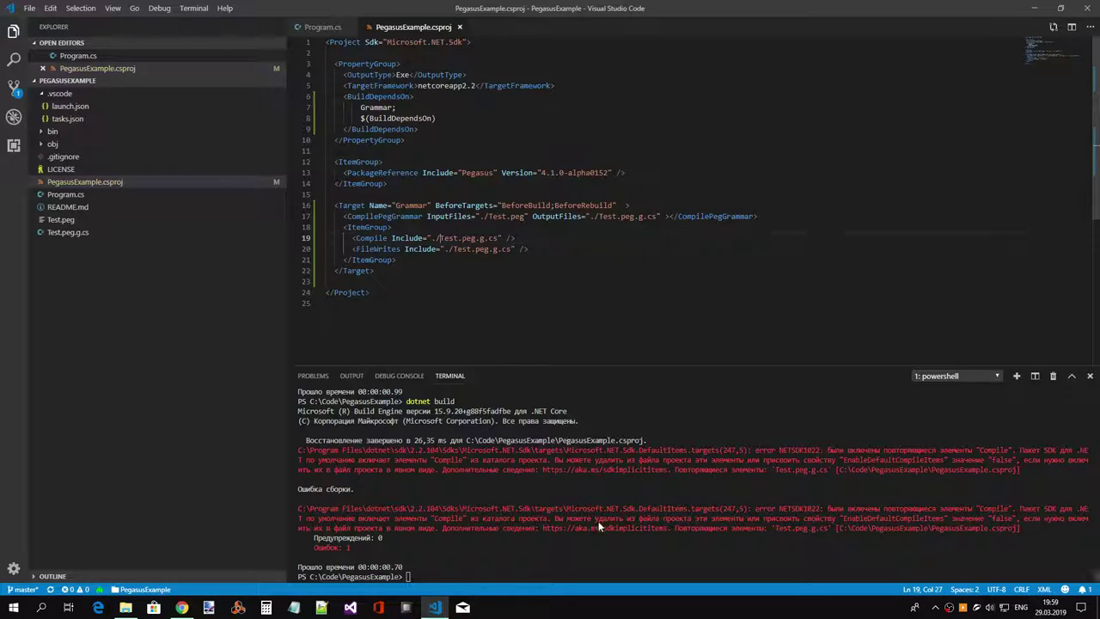
{"action": "left_click", "coordinate": [595, 547]}
{"action": "key", "text": "Up"}
{"action": "key", "text": "Return"}
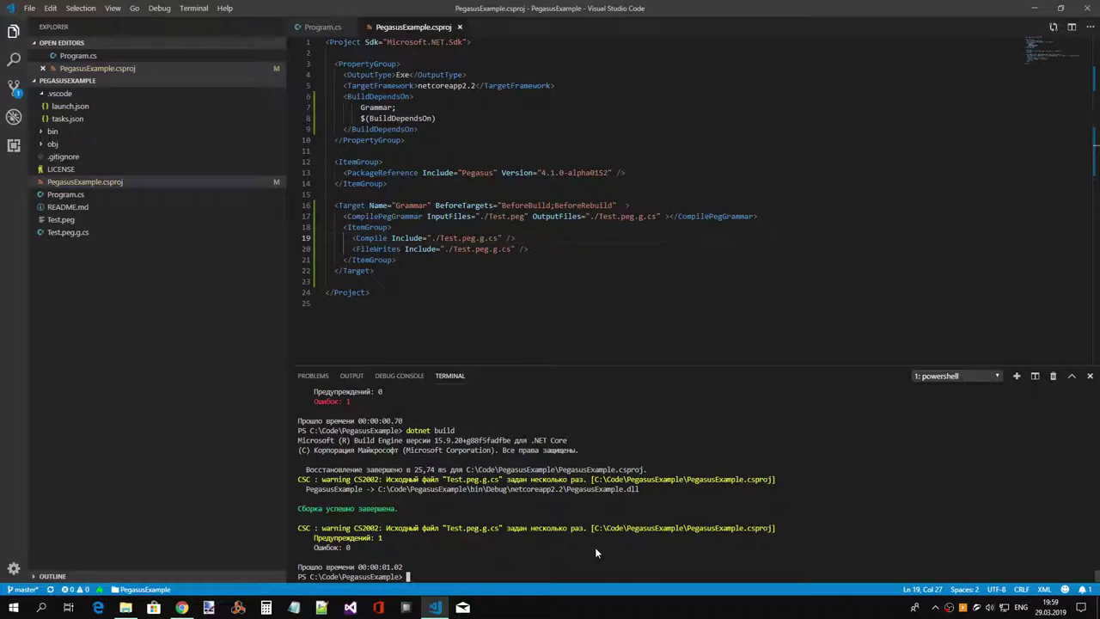
Run the project with dotnet run, which prints 379,5 alongside the CS2002 warning
{"action": "key", "text": "Up"}
{"action": "key", "text": "BackSpace"}
{"action": "key", "text": "BackSpace"}
{"action": "key", "text": "BackSpace"}
{"action": "key", "text": "BackSpace"}
{"action": "key", "text": "BackSpace"}
{"action": "type", "text": "run"}
{"action": "key", "text": "Return"}
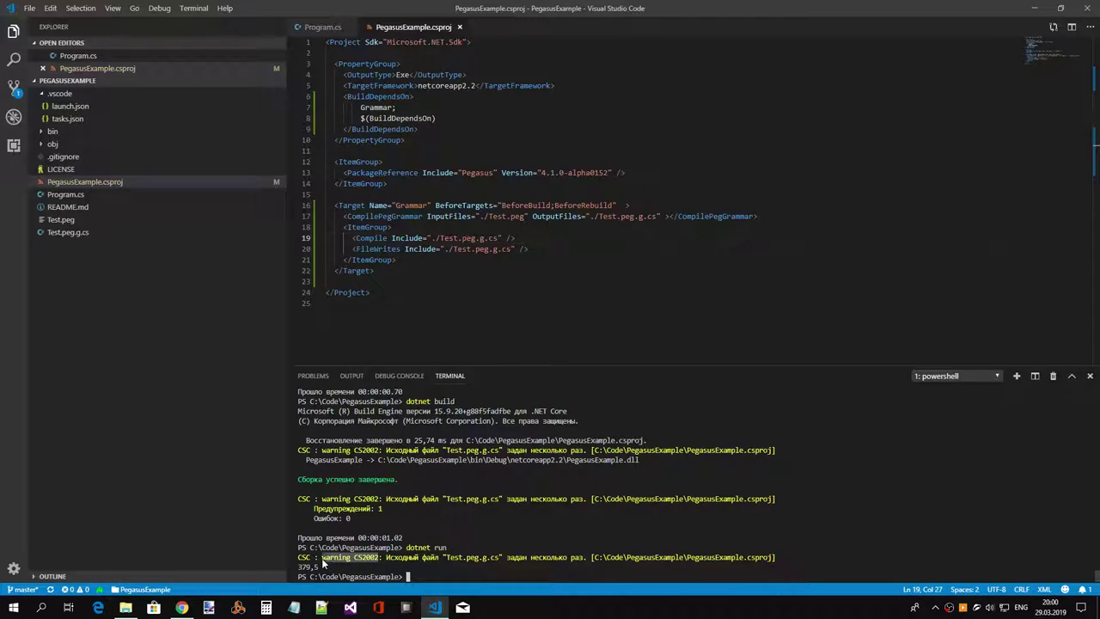
{"action": "key", "text": "alt+Tab"}
{"action": "key", "text": "alt+Tab"}
{"action": "left_click_drag", "start_coordinate": [312, 560], "coordinate": [299, 559]}
{"action": "key", "text": "alt+Tab"}
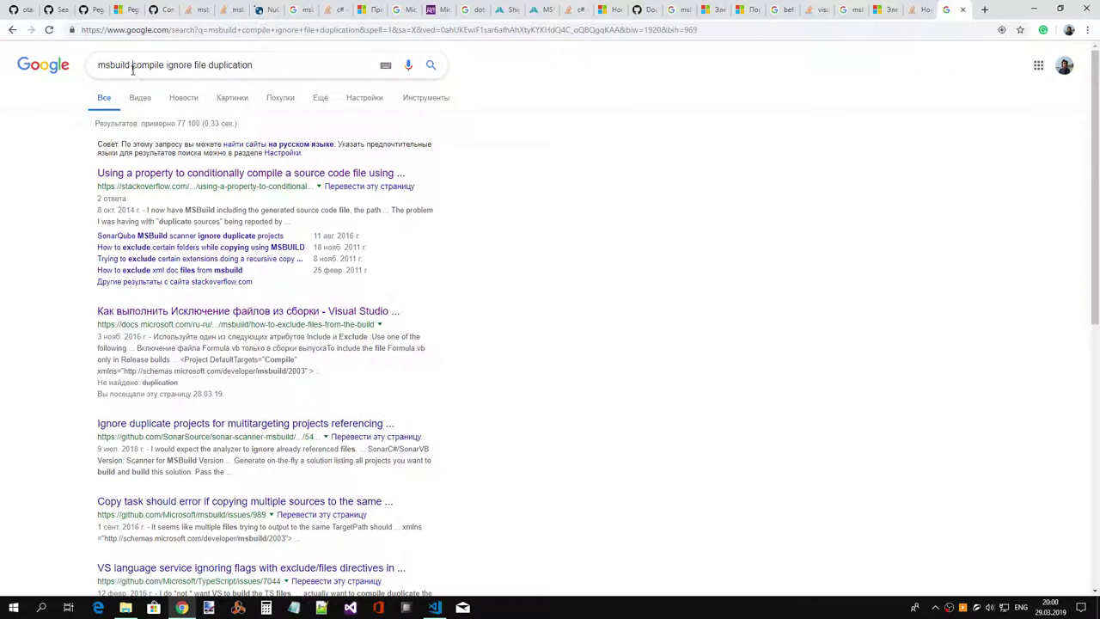
Search Google for 'CSC : warning CS2002' and open the first result in a new tab
{"action": "left_click_drag", "start_coordinate": [133, 69], "coordinate": [370, 60]}
{"action": "type", "text": "CSC : warning CS2002"}
{"action": "key", "text": "Return"}
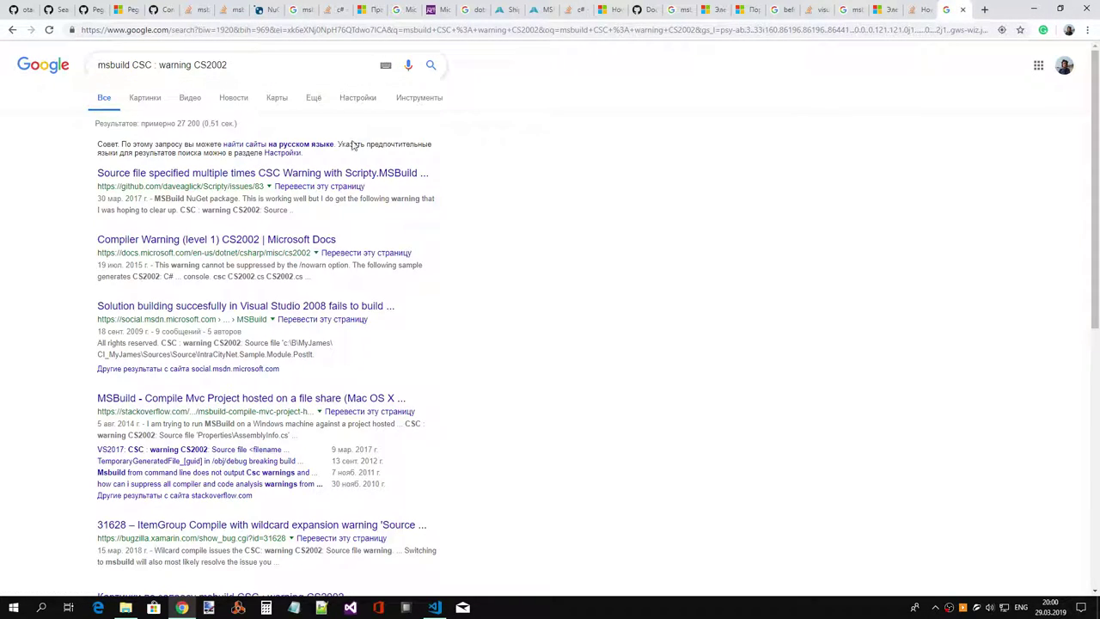
{"action": "right_click", "coordinate": [307, 172]}
{"action": "left_click", "coordinate": [352, 182]}
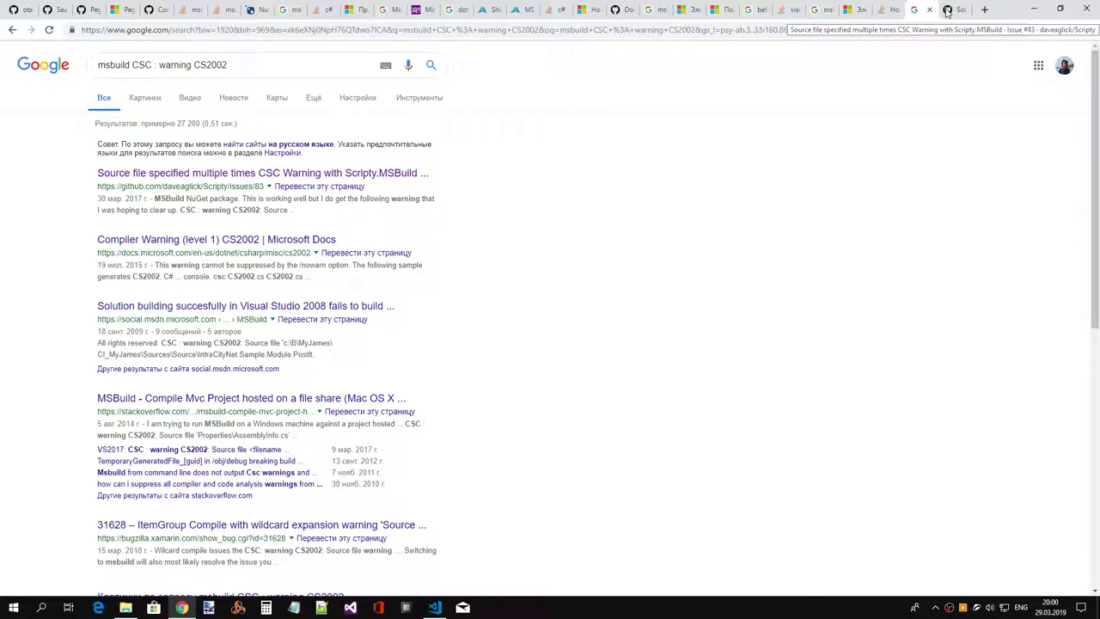
Look through GitHub issue #83 and open the linked issue #34 in a new tab
{"action": "left_click", "coordinate": [947, 12]}
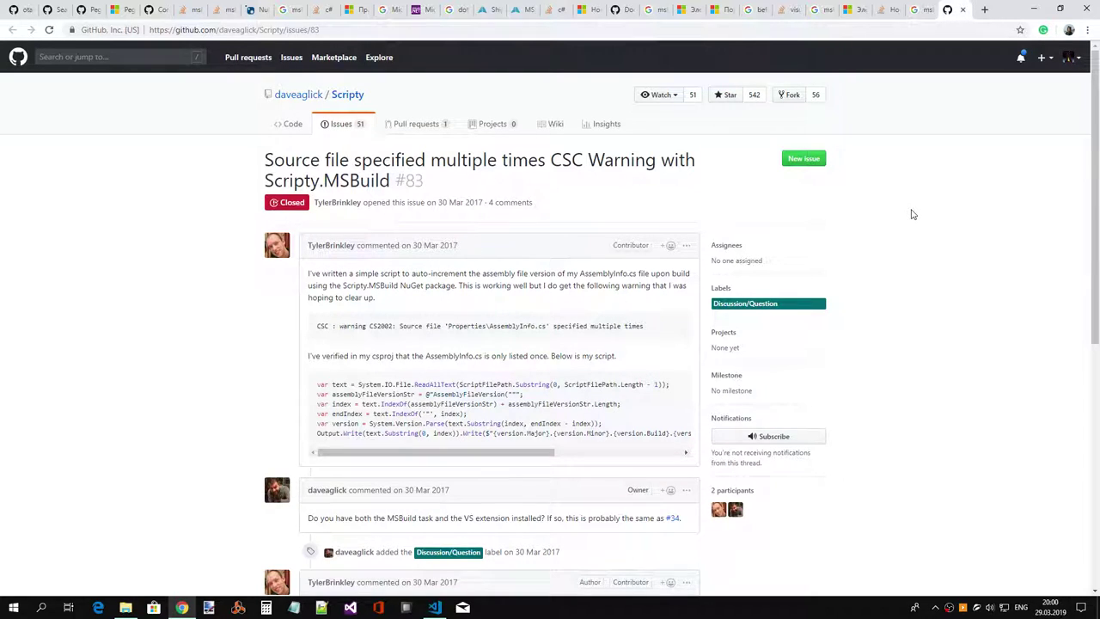
{"action": "scroll", "coordinate": [913, 214], "scroll_direction": "down", "scroll_amount": 1}
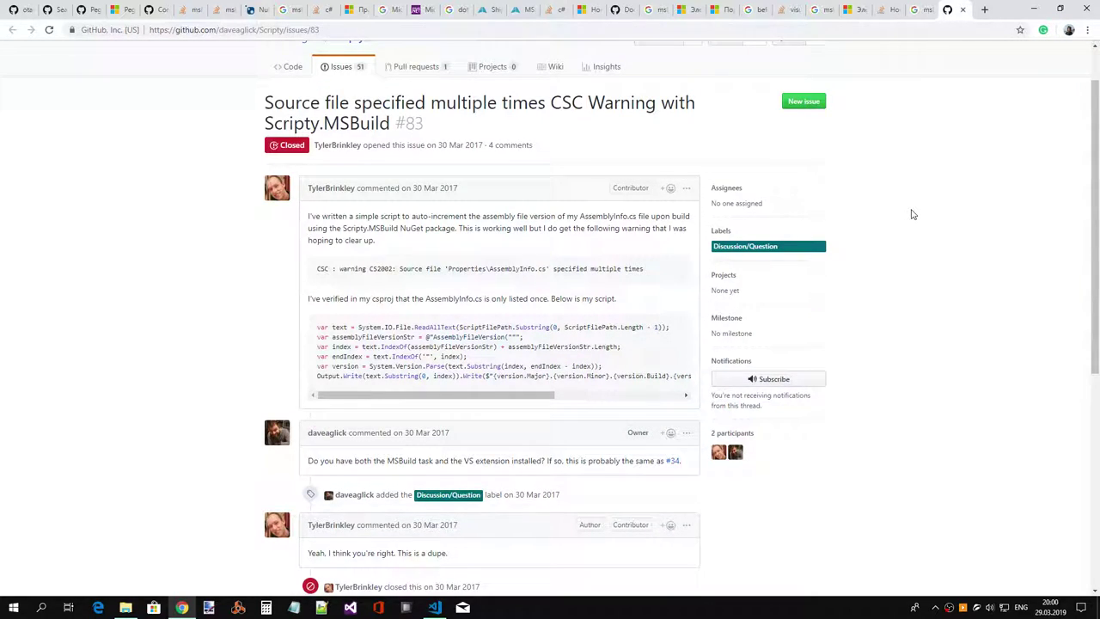
{"action": "scroll", "coordinate": [554, 288], "scroll_direction": "down", "scroll_amount": 2}
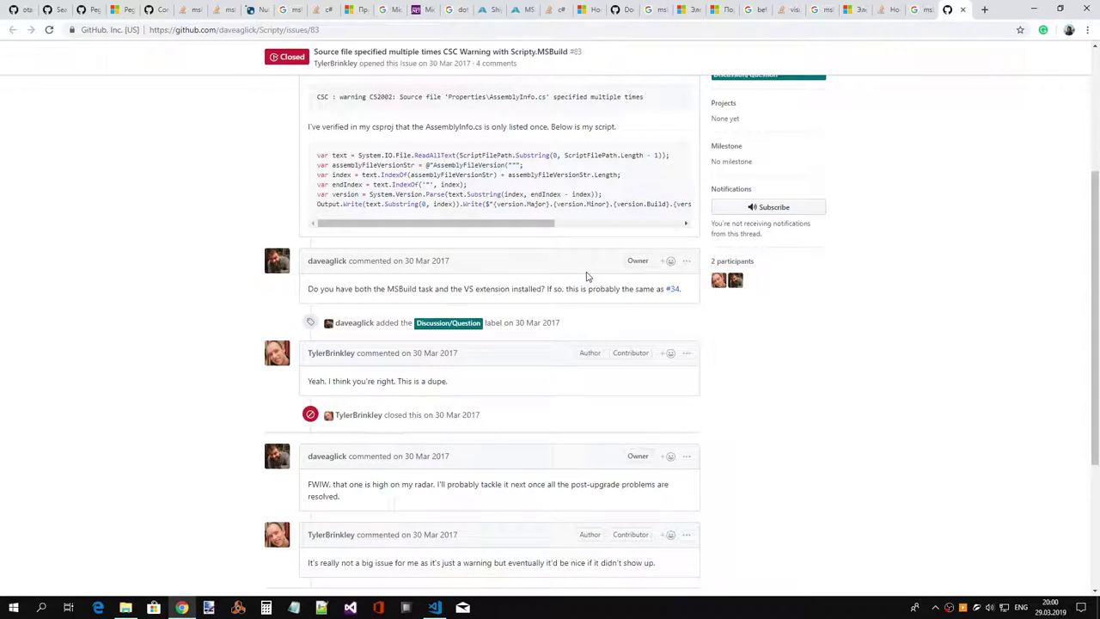
{"action": "mouse_move", "coordinate": [670, 294]}
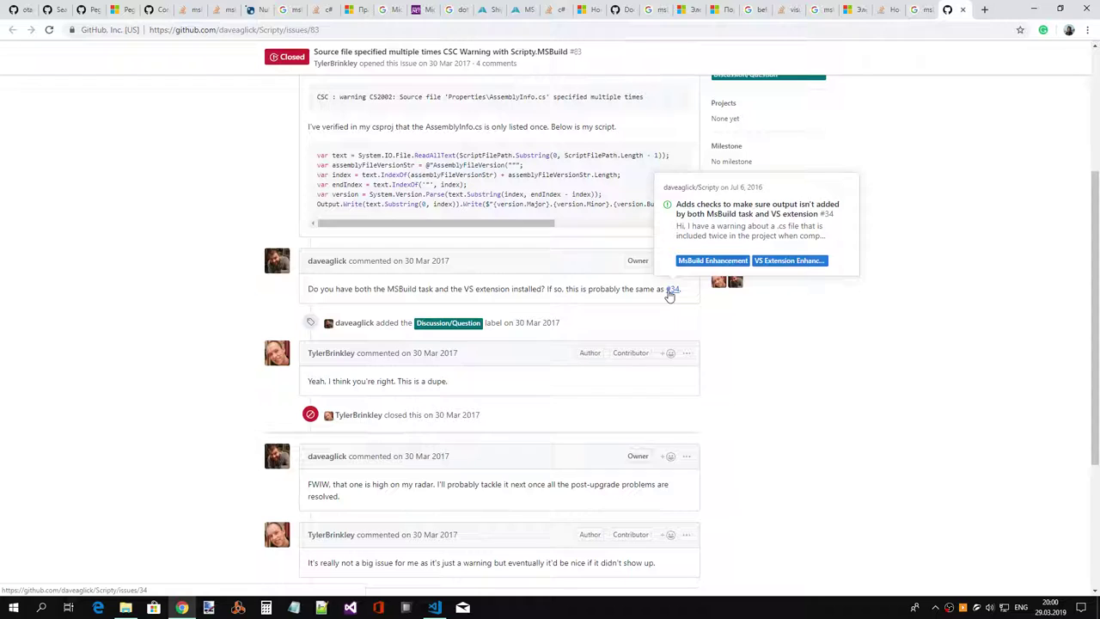
{"action": "right_click", "coordinate": [670, 294]}
{"action": "left_click", "coordinate": [730, 294]}
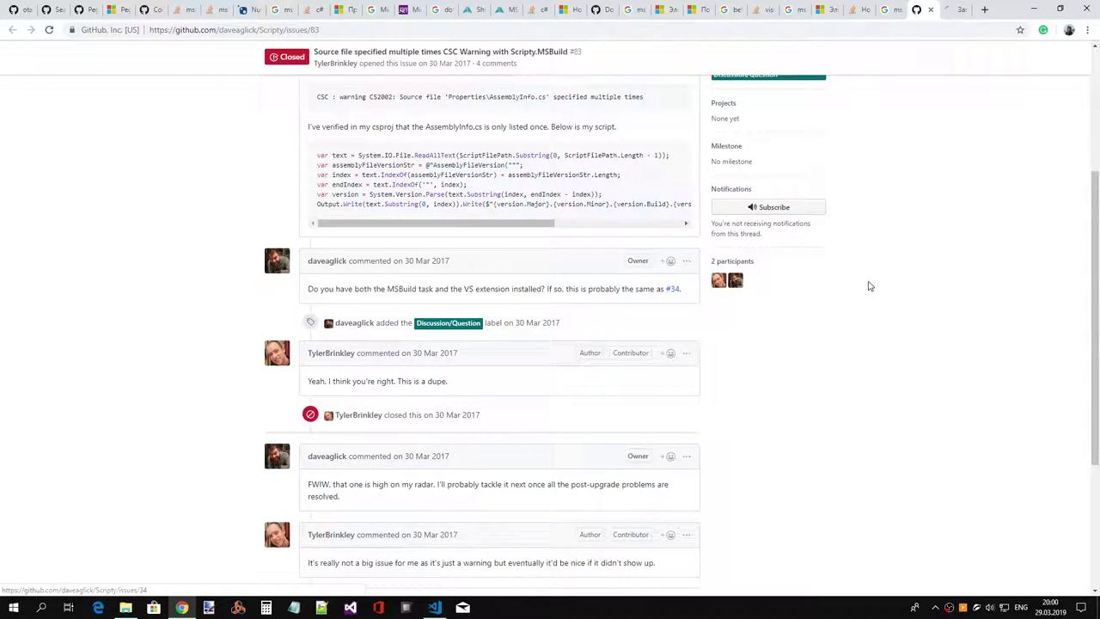
Read the Scripty issue #34 comments about output added by both the MsBuild task and VS extension
{"action": "scroll", "coordinate": [868, 284], "scroll_direction": "down", "scroll_amount": 2}
{"action": "left_click", "coordinate": [949, 10]}
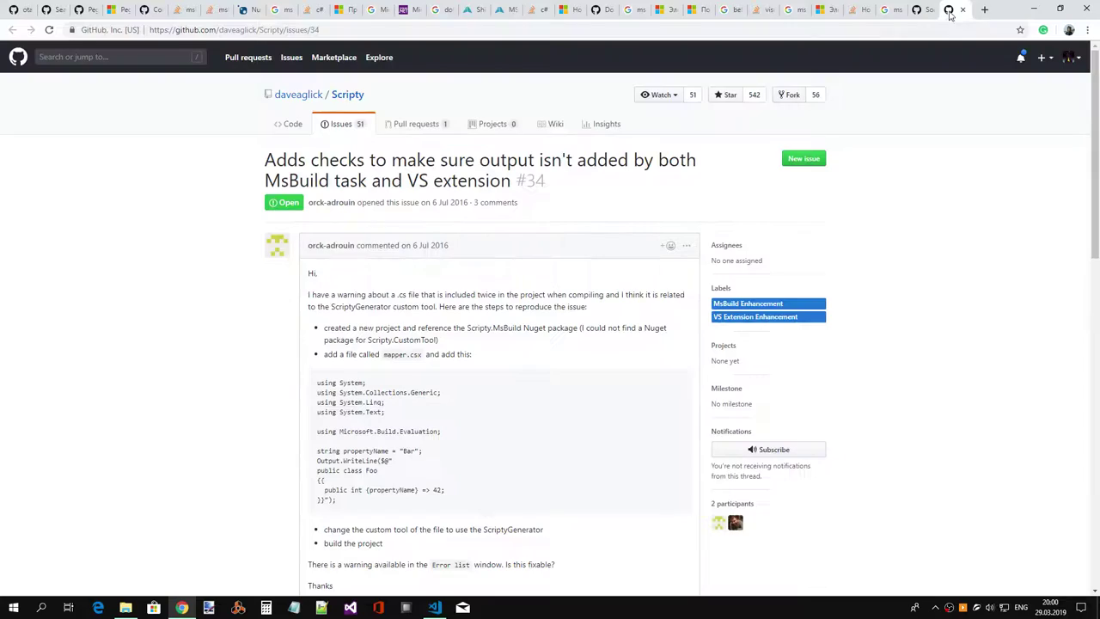
{"action": "scroll", "coordinate": [833, 253], "scroll_direction": "down", "scroll_amount": 1}
{"action": "scroll", "coordinate": [801, 245], "scroll_direction": "down", "scroll_amount": 2}
{"action": "scroll", "coordinate": [801, 245], "scroll_direction": "up", "scroll_amount": 1}
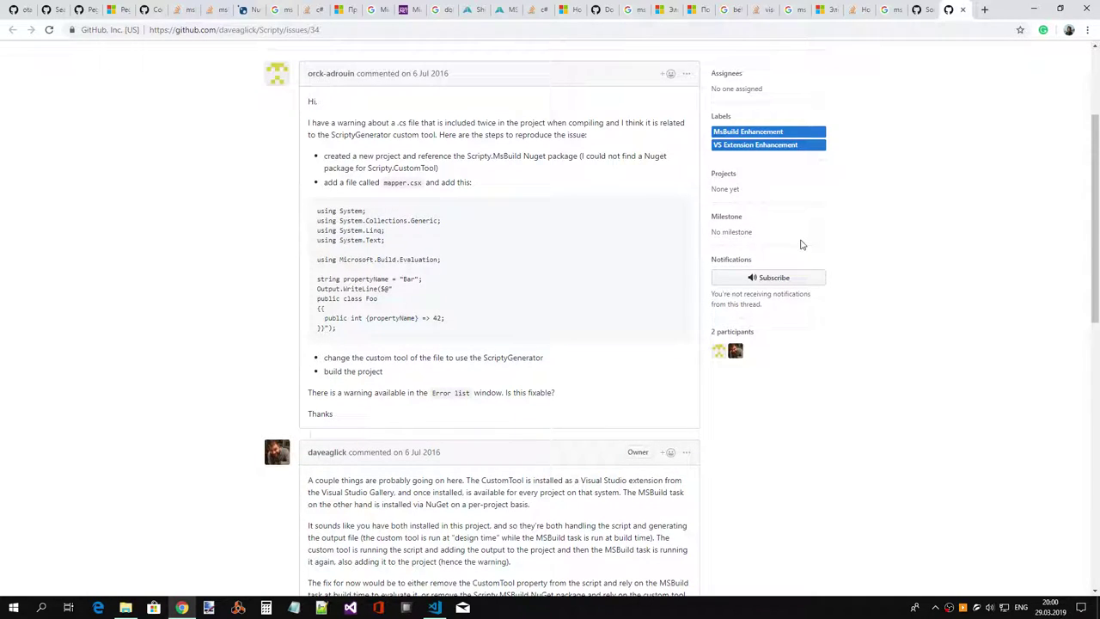
{"action": "scroll", "coordinate": [801, 245], "scroll_direction": "down", "scroll_amount": 1}
{"action": "scroll", "coordinate": [801, 245], "scroll_direction": "down", "scroll_amount": 4}
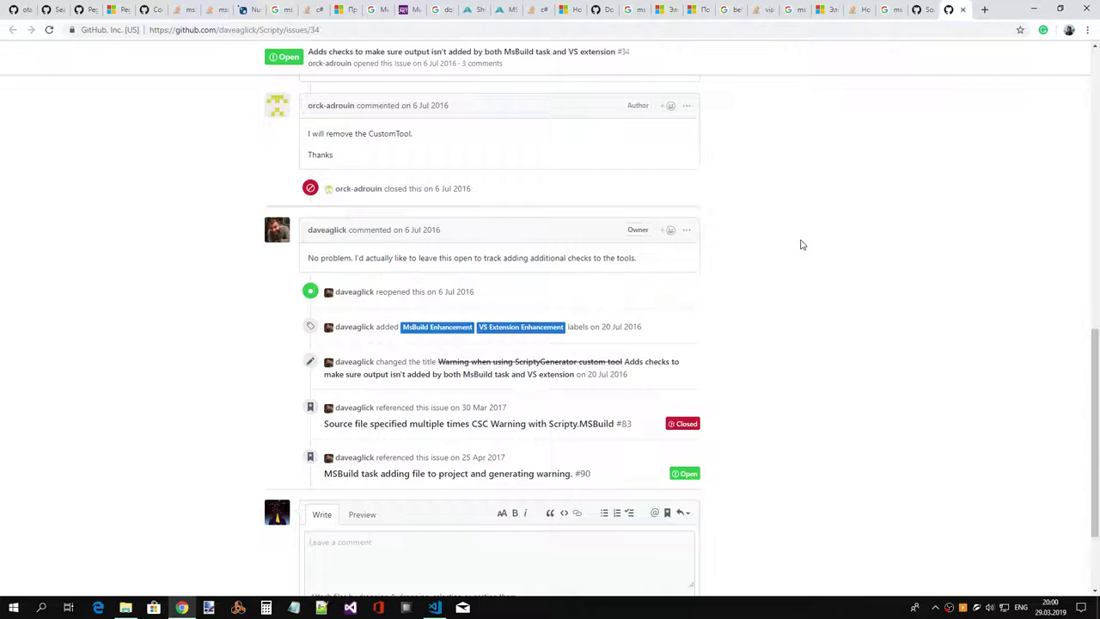
{"action": "scroll", "coordinate": [801, 245], "scroll_direction": "up", "scroll_amount": 2}
{"action": "scroll", "coordinate": [801, 245], "scroll_direction": "up", "scroll_amount": 1}
{"action": "scroll", "coordinate": [801, 245], "scroll_direction": "up", "scroll_amount": 1}
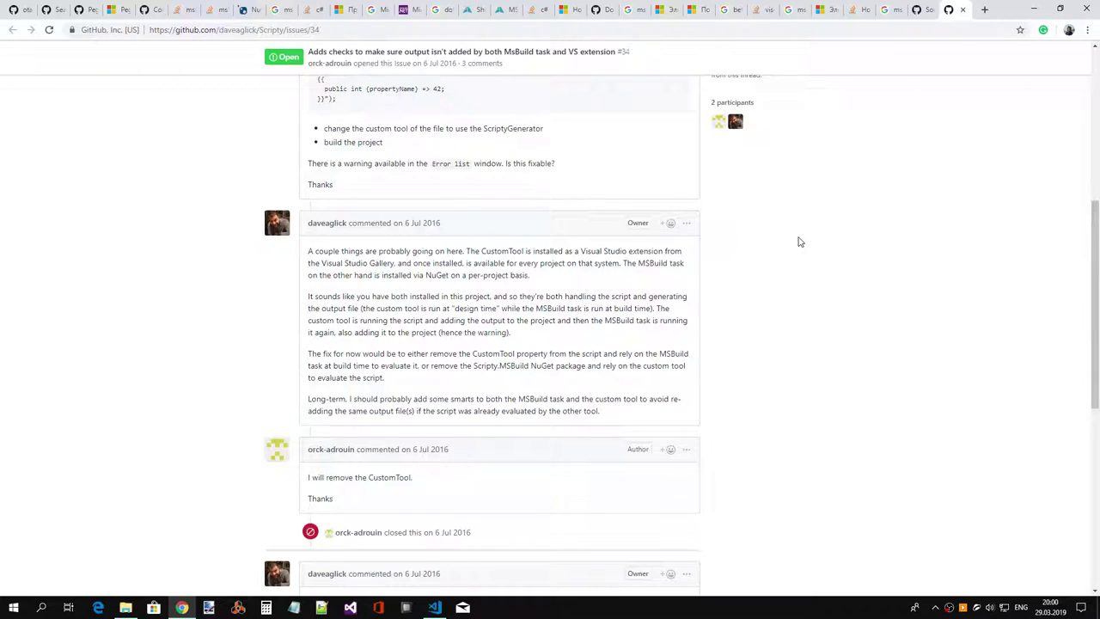
{"action": "scroll", "coordinate": [798, 241], "scroll_direction": "down", "scroll_amount": 2}
{"action": "scroll", "coordinate": [798, 242], "scroll_direction": "down", "scroll_amount": 1}
{"action": "scroll", "coordinate": [798, 241], "scroll_direction": "down", "scroll_amount": 1}
{"action": "scroll", "coordinate": [798, 238], "scroll_direction": "down", "scroll_amount": 2}
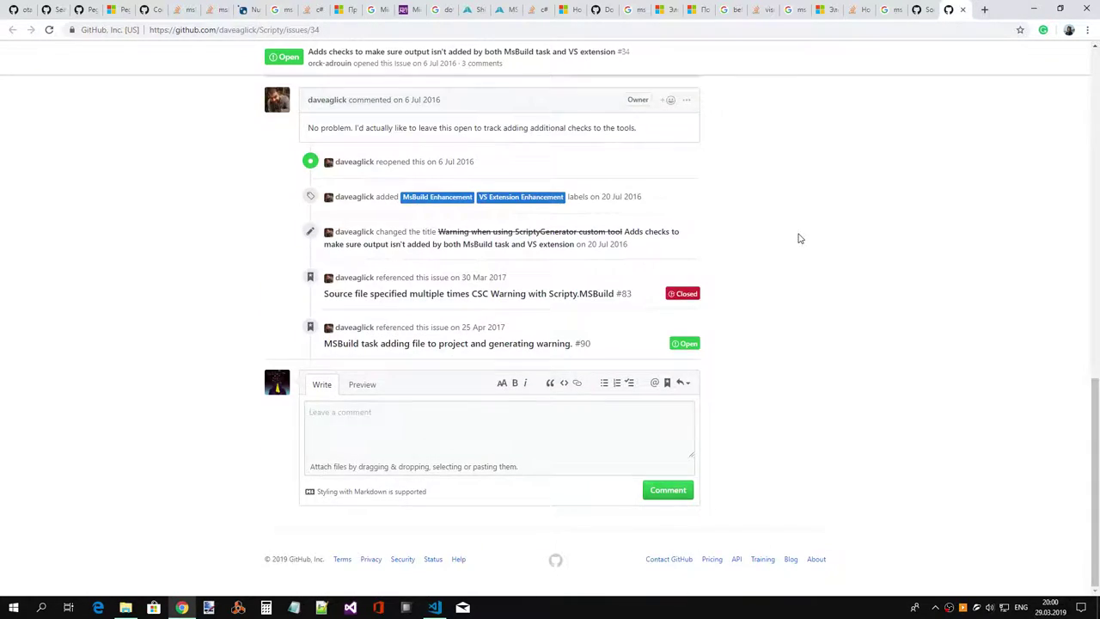
{"action": "scroll", "coordinate": [798, 238], "scroll_direction": "up", "scroll_amount": 12}
{"action": "scroll", "coordinate": [799, 238], "scroll_direction": "up", "scroll_amount": 3}
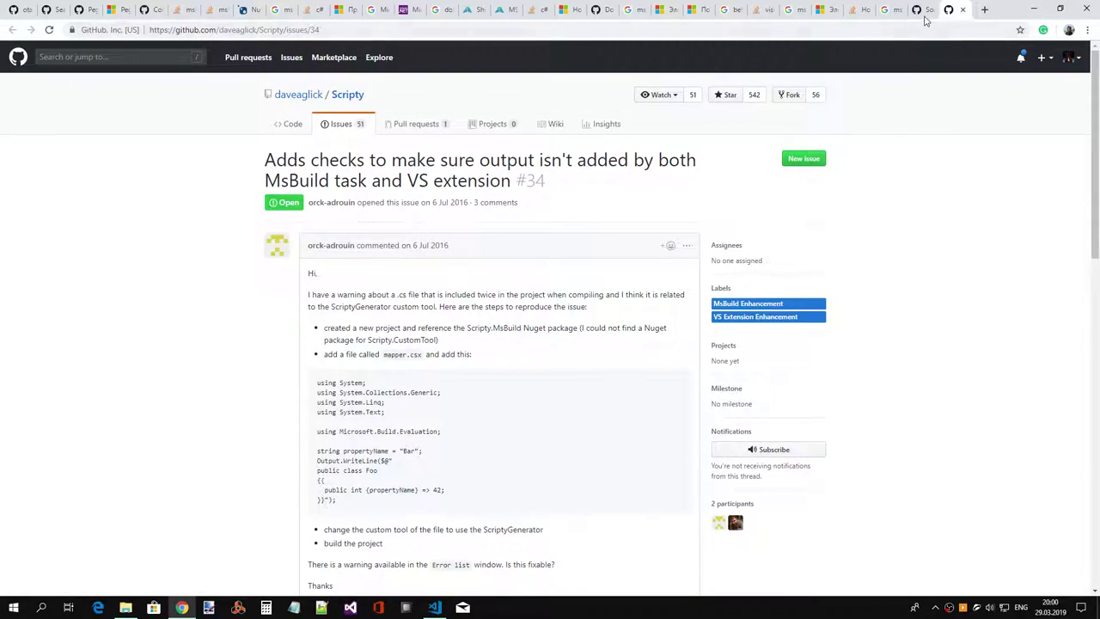
{"action": "left_click", "coordinate": [925, 12]}
Search 'msbuild run task if no file generated' and open 'Option to run target once per project' in a background tab
{"action": "left_click", "coordinate": [984, 10]}
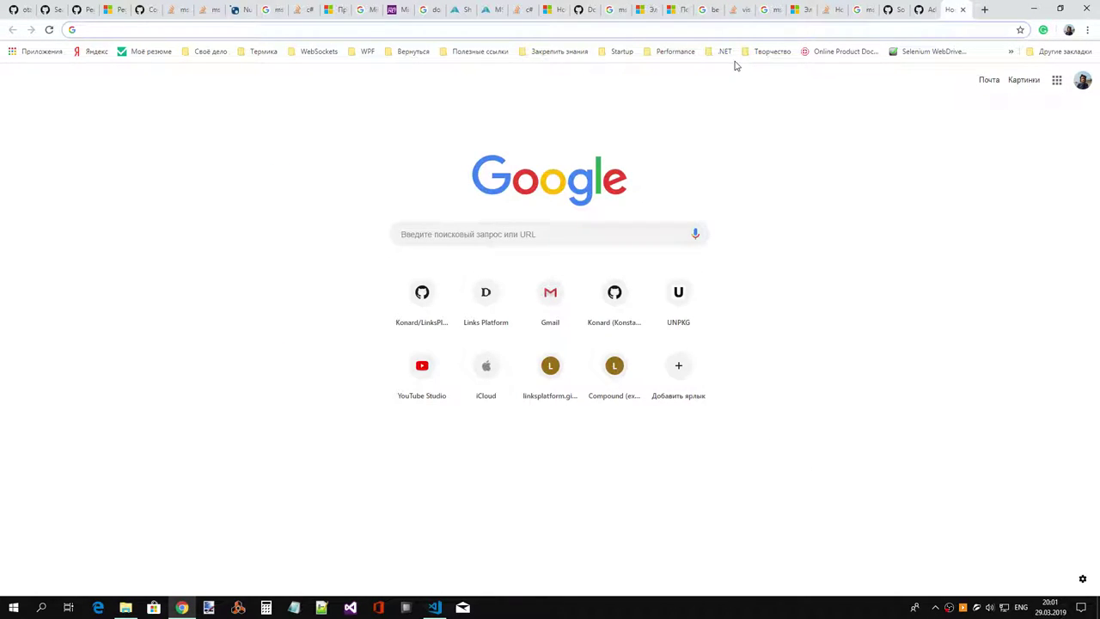
{"action": "type", "text": "msbuild"}
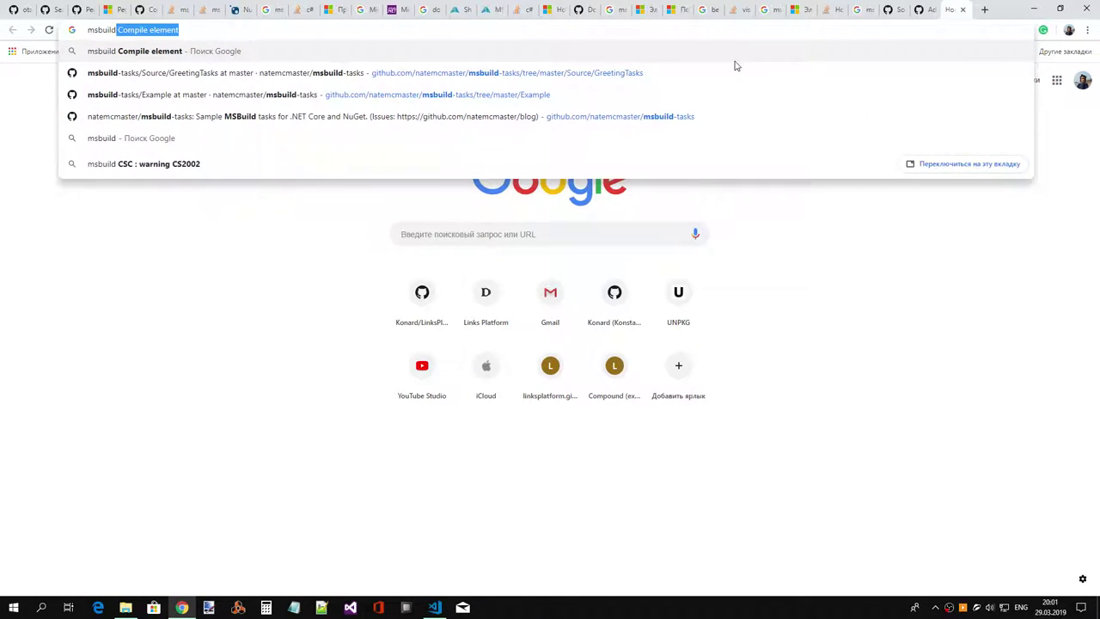
{"action": "type", "text": " run task "}
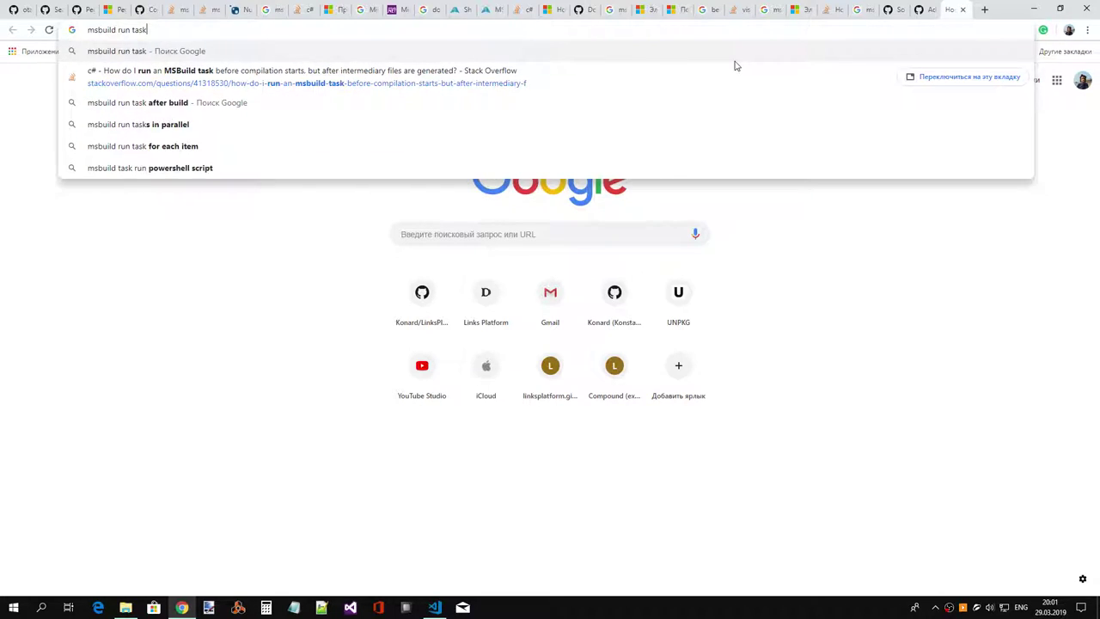
{"action": "type", "text": "if n"}
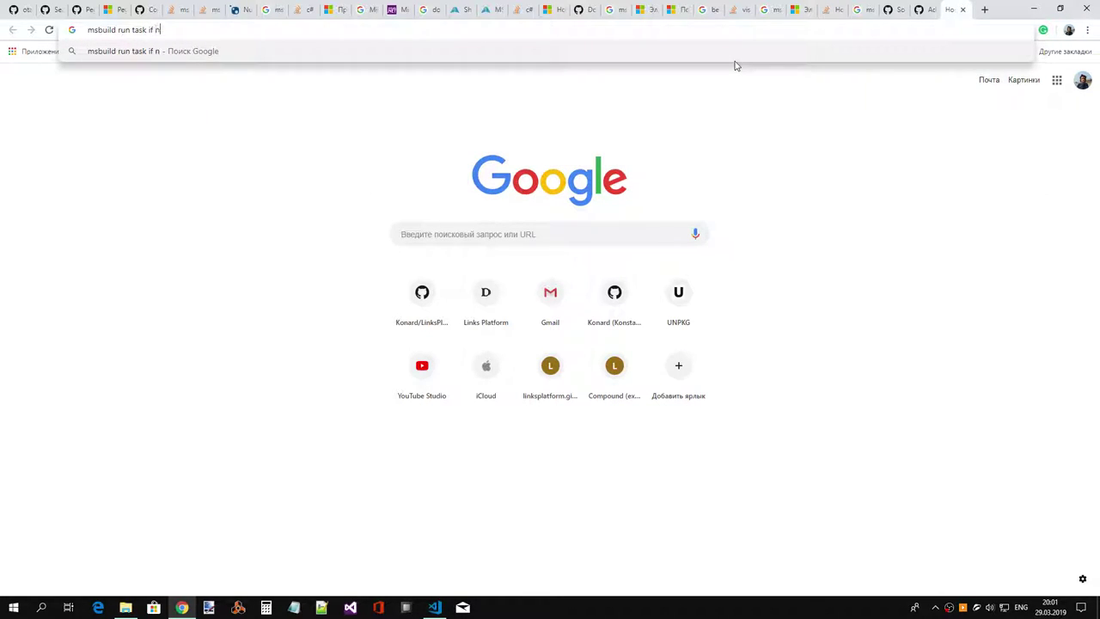
{"action": "type", "text": "o "}
{"action": "type", "text": "file g"}
{"action": "type", "text": "enerated"}
{"action": "key", "text": "Return"}
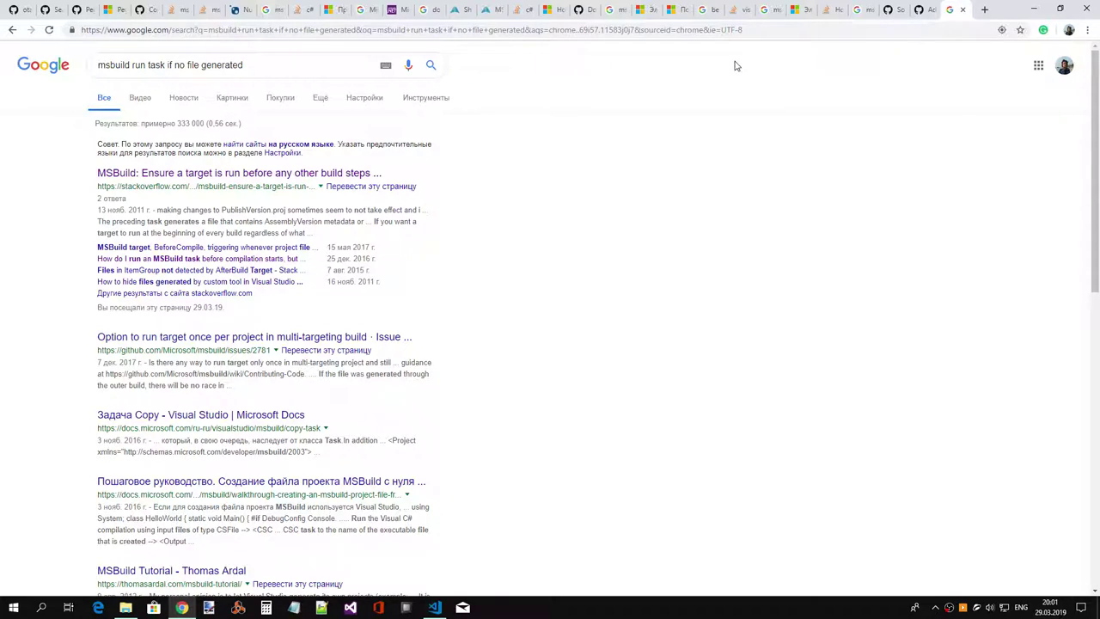
{"action": "scroll", "coordinate": [735, 65], "scroll_direction": "down", "scroll_amount": 2}
{"action": "scroll", "coordinate": [735, 65], "scroll_direction": "up", "scroll_amount": 2}
{"action": "scroll", "coordinate": [735, 66], "scroll_direction": "down", "scroll_amount": 3}
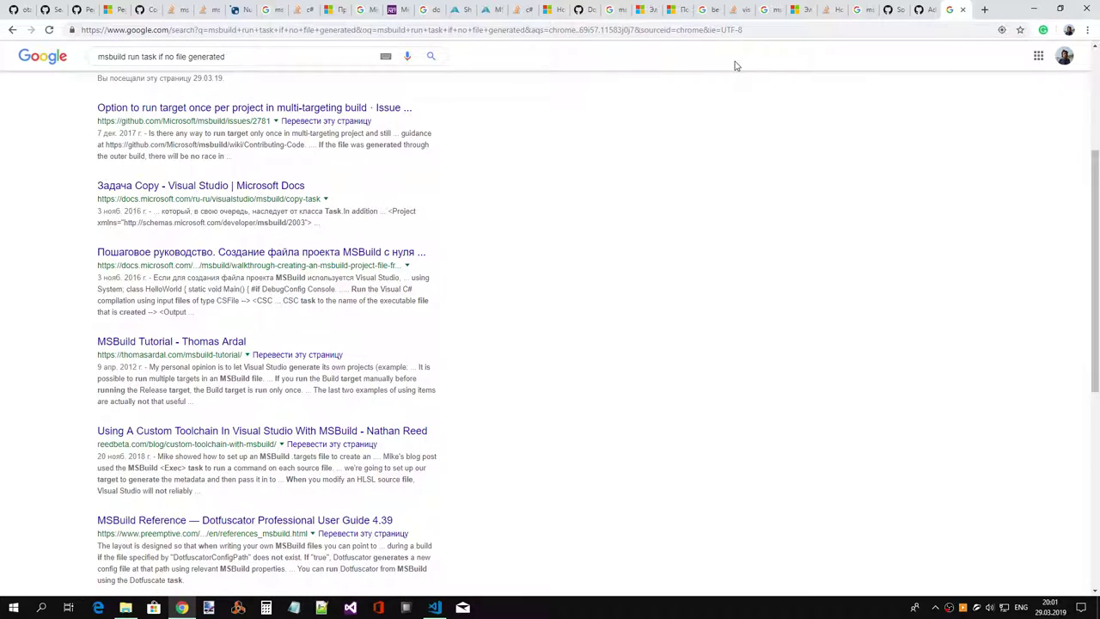
{"action": "scroll", "coordinate": [735, 65], "scroll_direction": "up", "scroll_amount": 1}
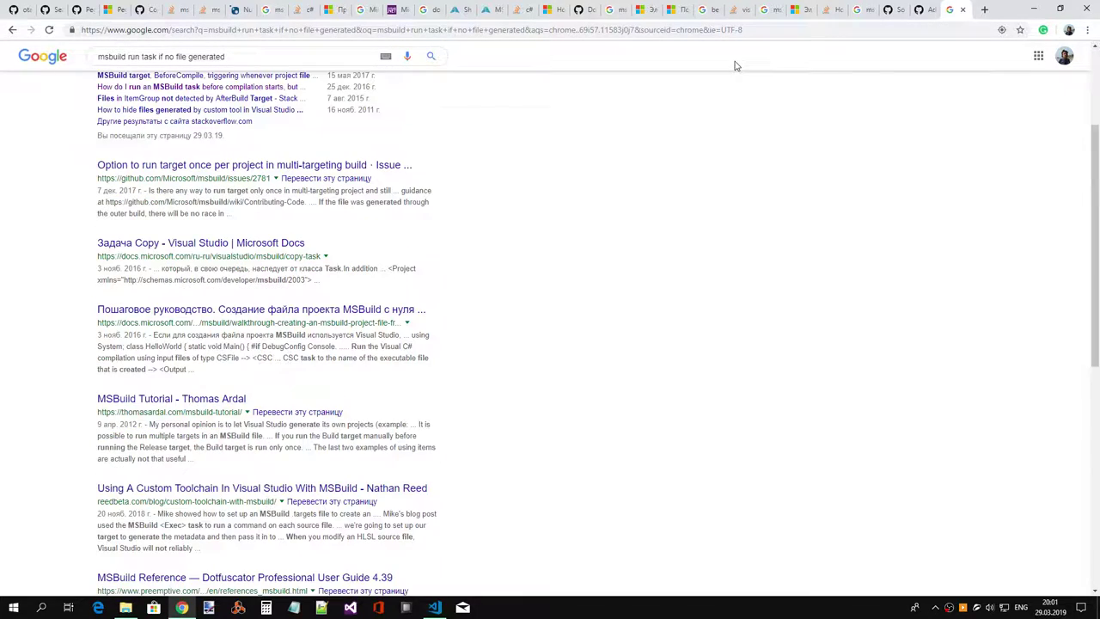
{"action": "middle_click", "coordinate": [281, 169]}
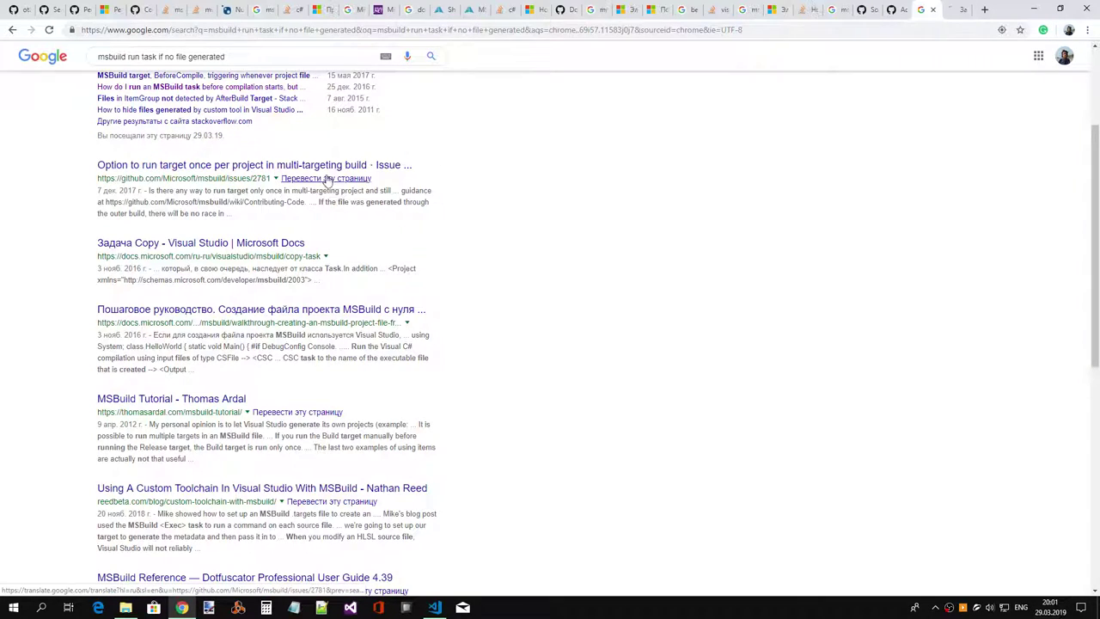
Select and copy the <Compile Remove="Sample.cs" /> line from msbuild issue #2781's sample project
{"action": "left_click", "coordinate": [961, 11]}
{"action": "scroll", "coordinate": [768, 173], "scroll_direction": "down", "scroll_amount": 3}
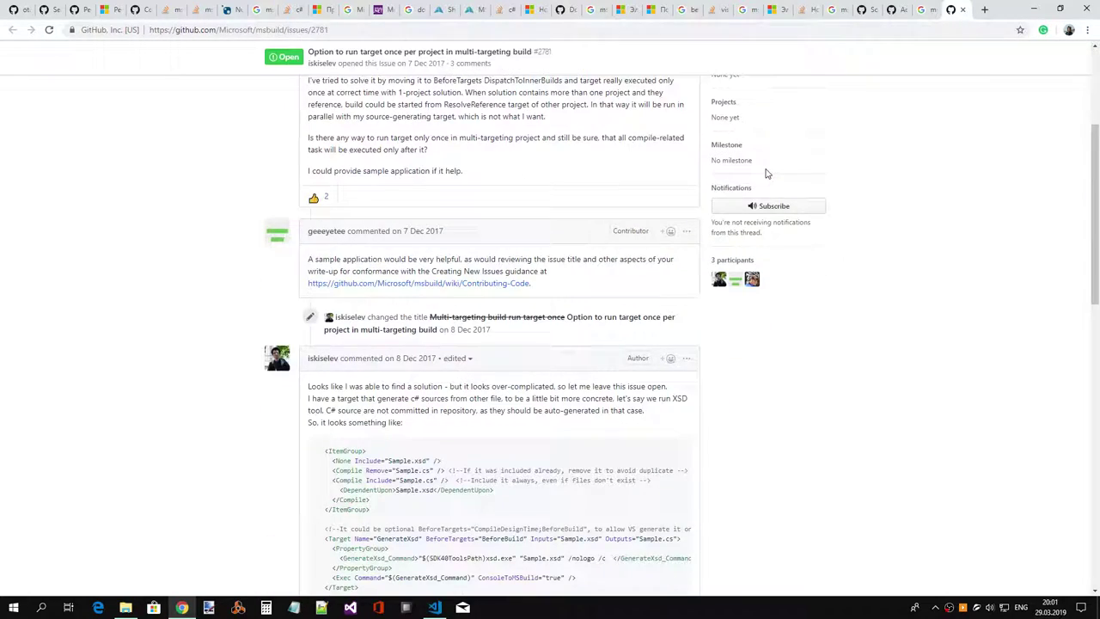
{"action": "scroll", "coordinate": [767, 173], "scroll_direction": "down", "scroll_amount": 3}
{"action": "scroll", "coordinate": [767, 174], "scroll_direction": "down", "scroll_amount": 1}
{"action": "scroll", "coordinate": [768, 173], "scroll_direction": "up", "scroll_amount": 1}
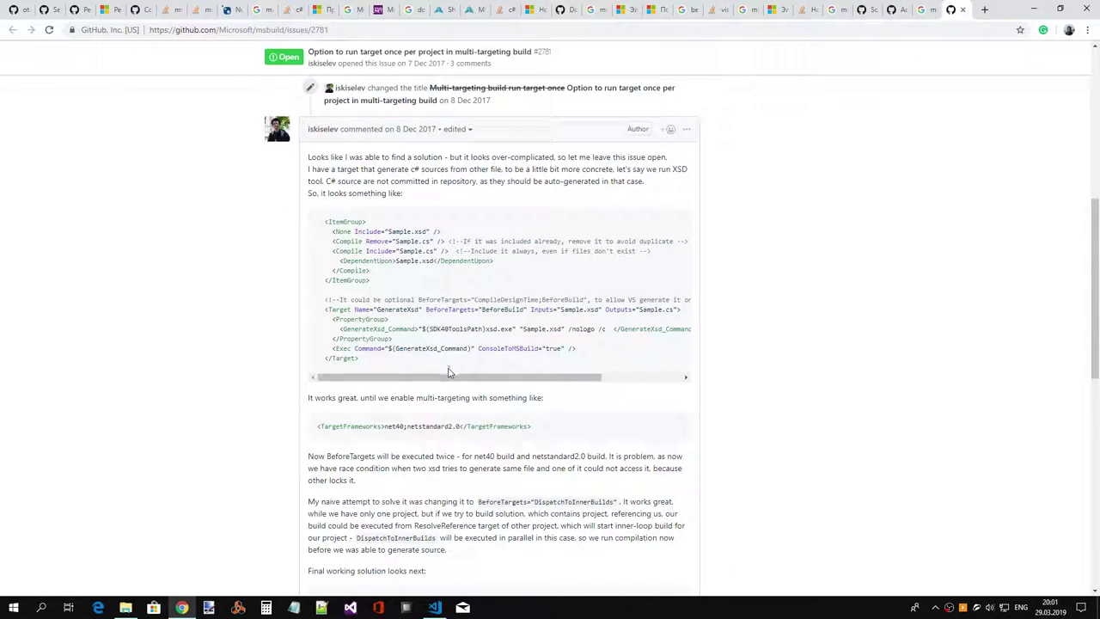
{"action": "left_click_drag", "start_coordinate": [449, 376], "coordinate": [454, 379]}
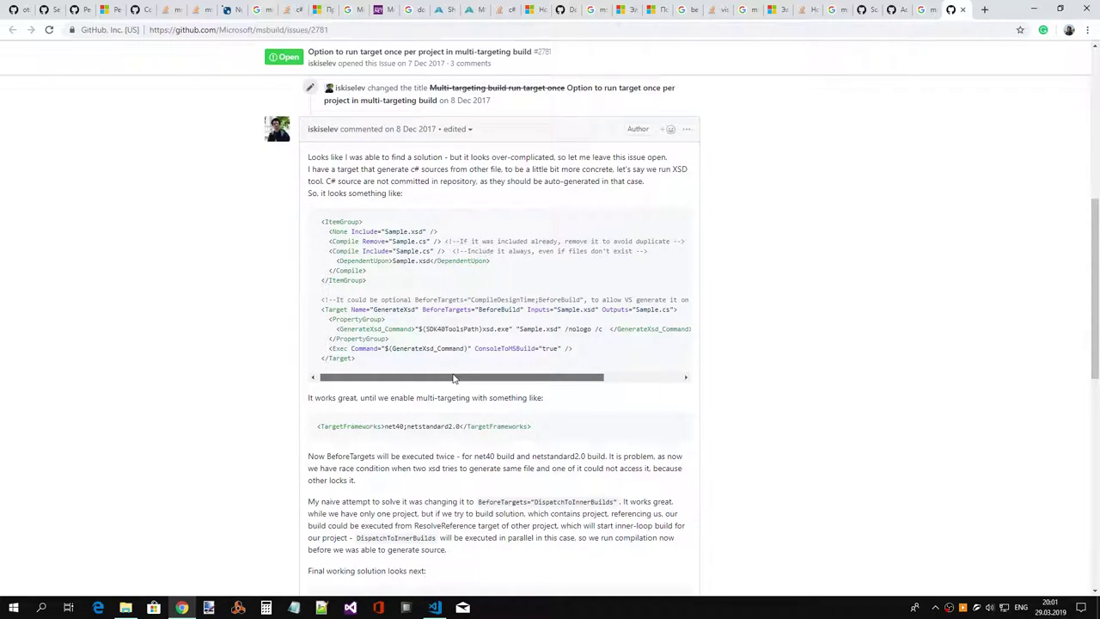
{"action": "mouse_move", "coordinate": [327, 241]}
{"action": "left_mouse_down"}
{"action": "mouse_move", "coordinate": [441, 242]}
{"action": "mouse_move", "coordinate": [329, 242]}
{"action": "left_mouse_up"}
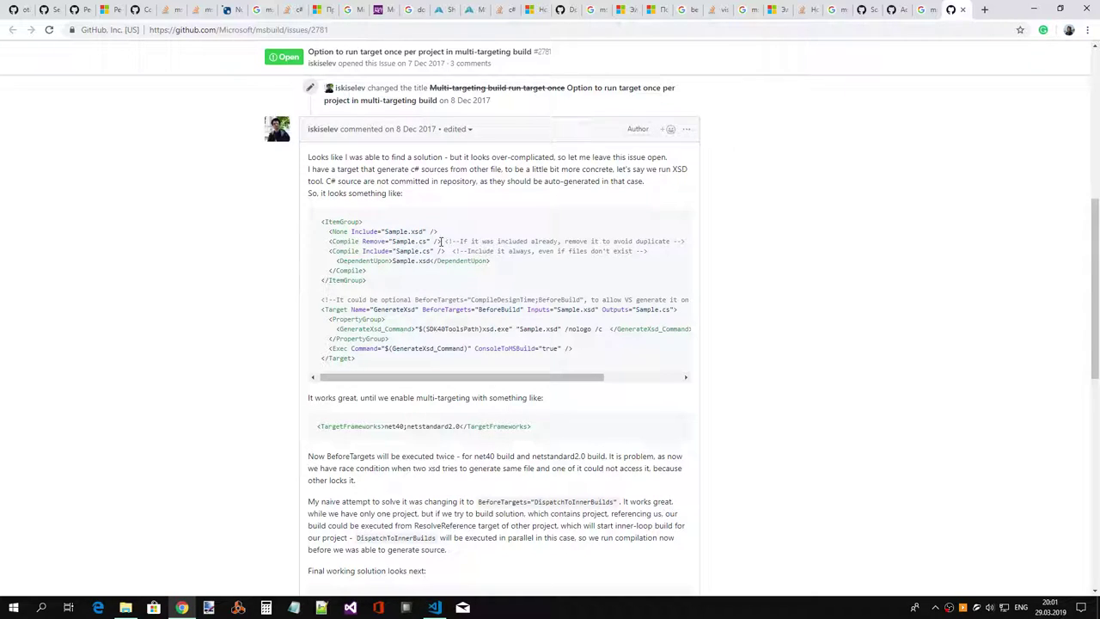
{"action": "mouse_move", "coordinate": [351, 241]}
{"action": "left_mouse_down"}
{"action": "mouse_move", "coordinate": [441, 242]}
{"action": "mouse_move", "coordinate": [328, 241]}
{"action": "left_mouse_up"}
{"action": "left_click", "coordinate": [330, 241]}
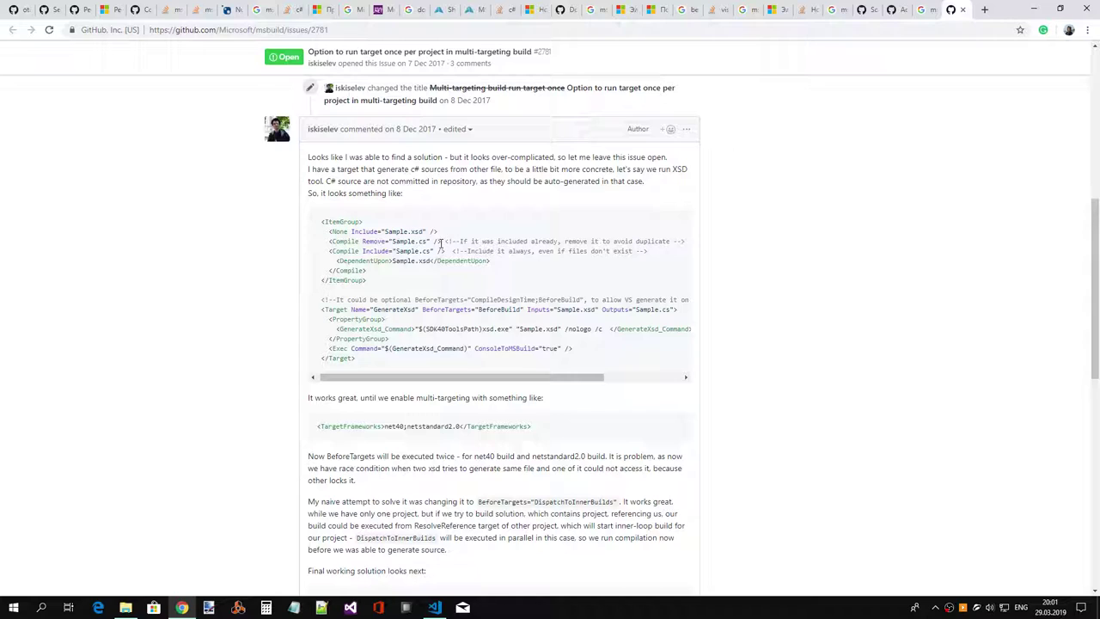
Add an indented Compile Remove line pointing at ./Test.peg.g.cs inside the Grammar target's ItemGroup
{"action": "key", "text": "alt+Tab"}
{"action": "left_click", "coordinate": [344, 238]}
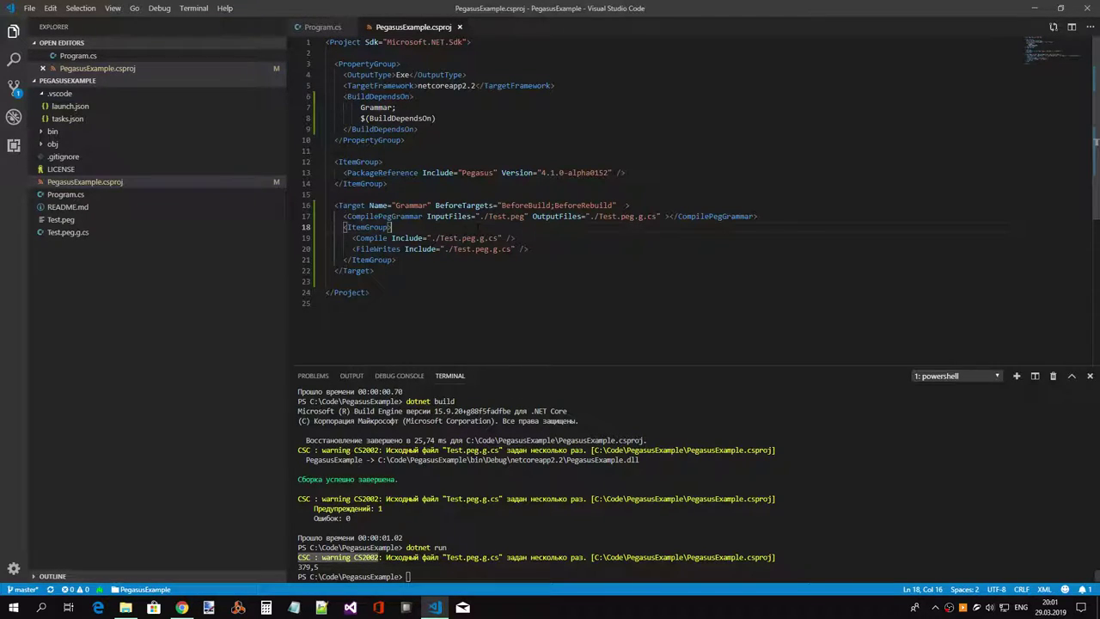
{"action": "key", "text": "ctrl+v"}
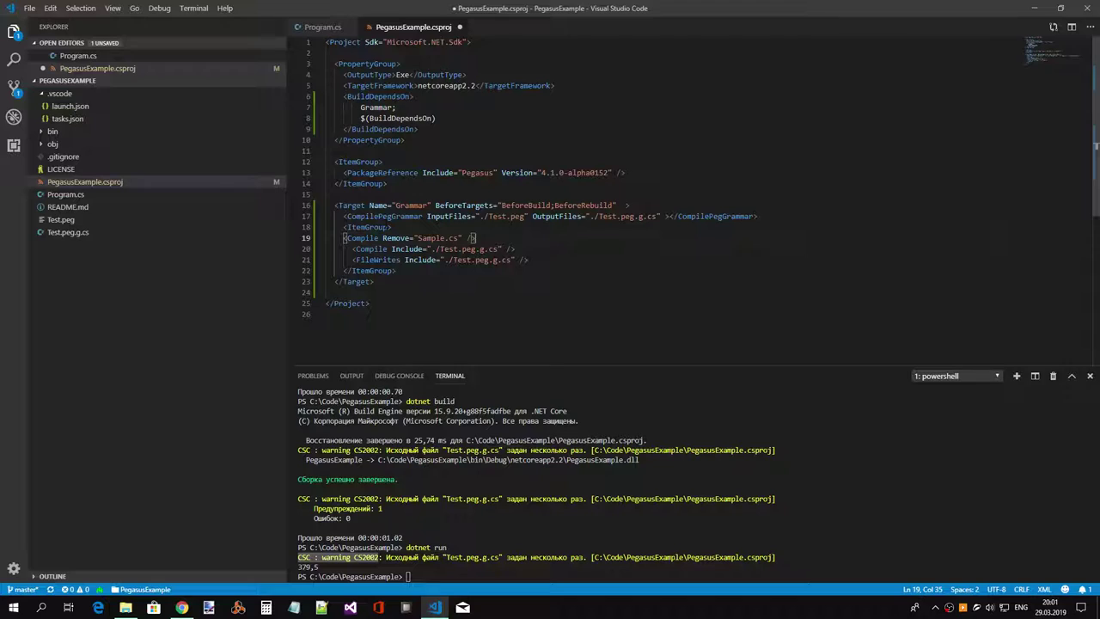
{"action": "key", "text": "Home"}
{"action": "key", "text": "Tab"}
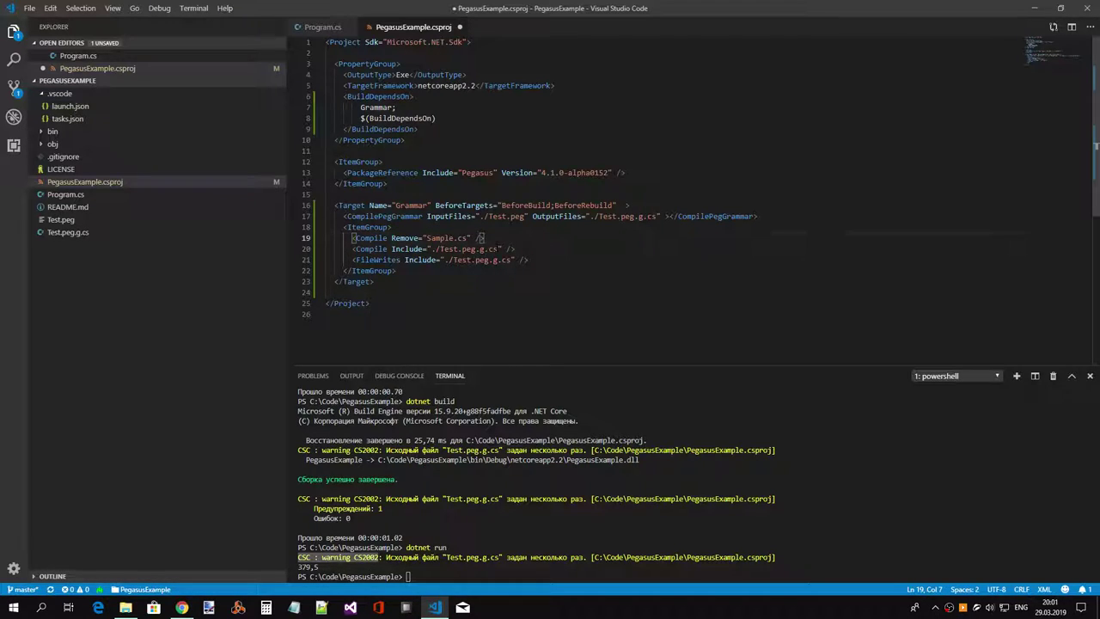
{"action": "mouse_move", "coordinate": [500, 248]}
{"action": "left_mouse_down"}
{"action": "mouse_move", "coordinate": [434, 249]}
{"action": "mouse_move", "coordinate": [468, 238]}
{"action": "left_mouse_up"}
{"action": "key", "text": "ctrl+c"}
{"action": "key", "text": "ctrl+v"}
Delete the FileWrites line, save the project, and rerun dotnet run
{"action": "key", "text": "Down"}
{"action": "key", "text": "Down"}
{"action": "key", "text": "End"}
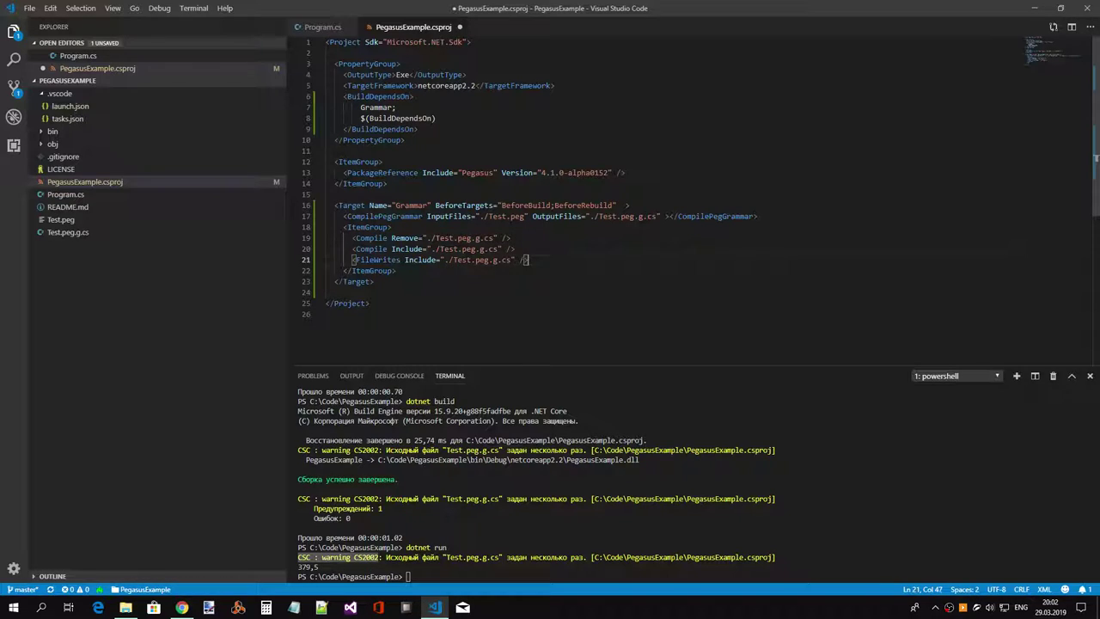
{"action": "key", "text": "ctrl+shift+k"}
{"action": "key", "text": "ctrl+s"}
{"action": "left_click", "coordinate": [881, 508]}
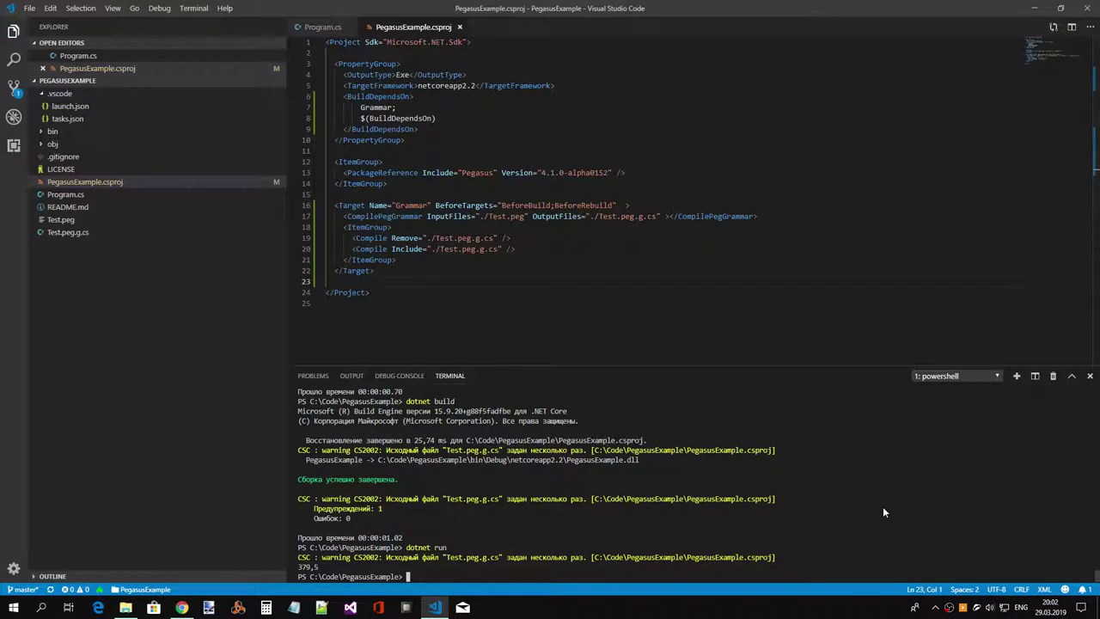
{"action": "key", "text": "Up"}
{"action": "key", "text": "Return"}
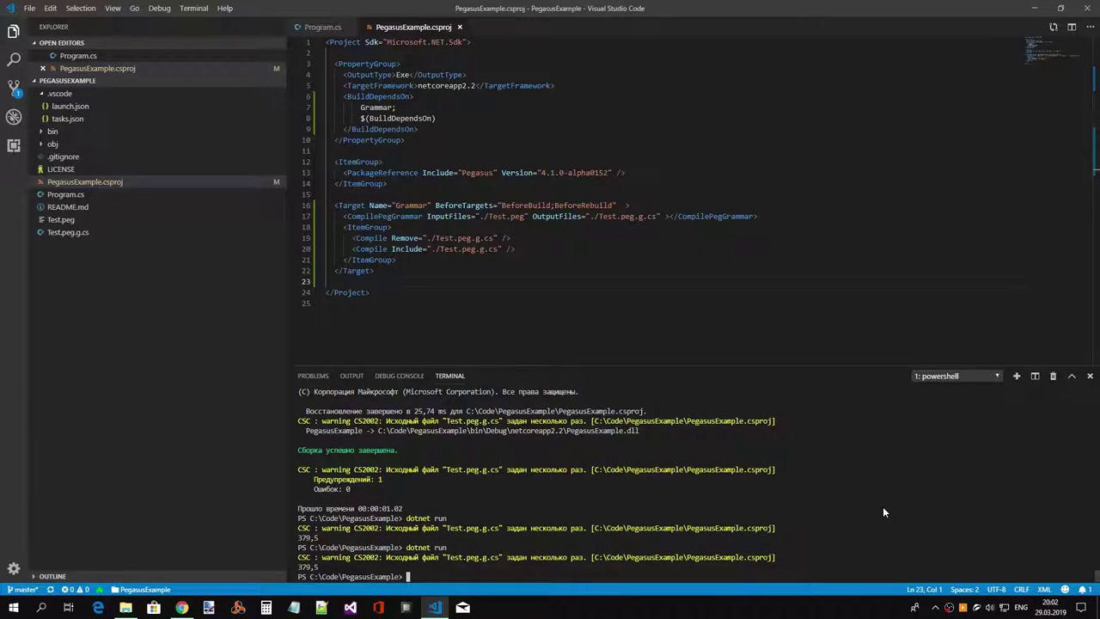
Drop the ./ prefix from the Compile Remove path and rerun dotnet run
{"action": "left_click", "coordinate": [510, 238]}
{"action": "left_click", "coordinate": [396, 259]}
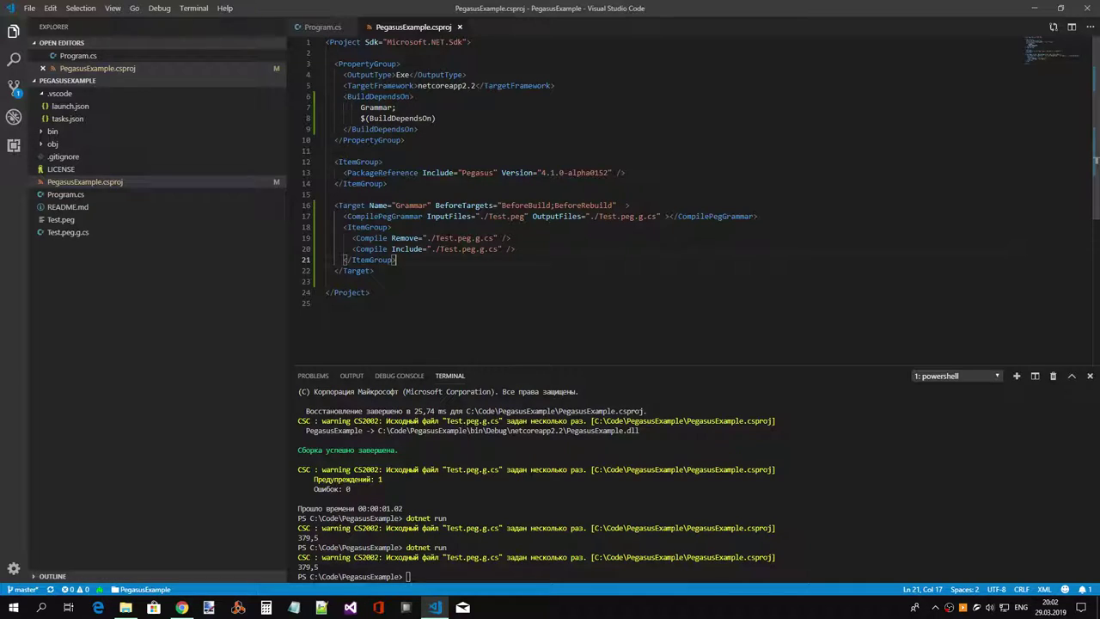
{"action": "left_click", "coordinate": [435, 238]}
{"action": "key", "text": "BackSpace"}
{"action": "key", "text": "BackSpace"}
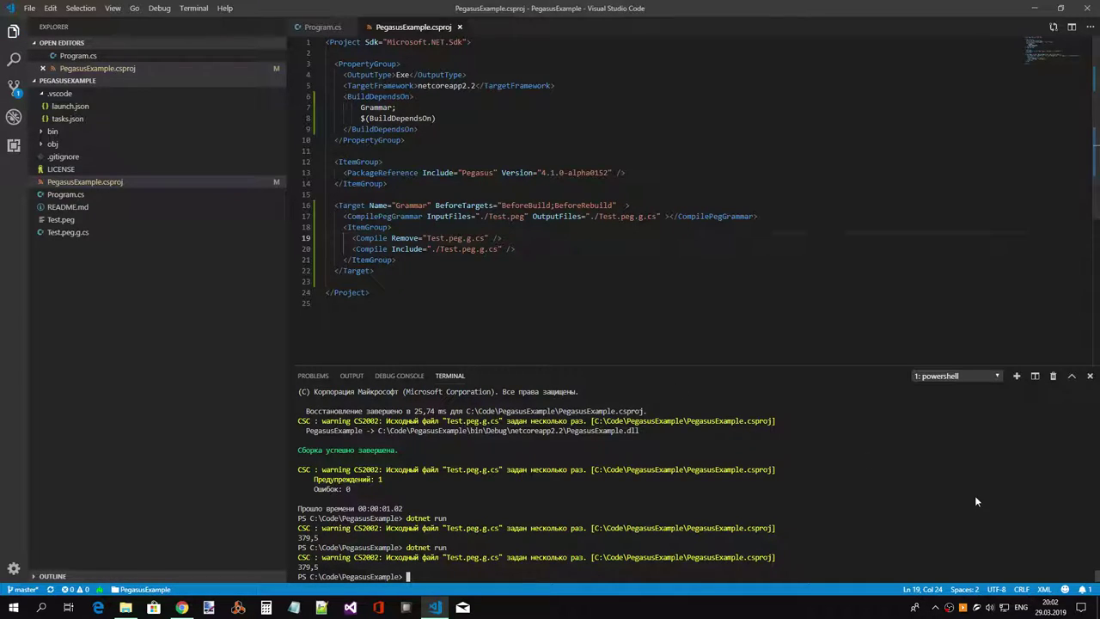
{"action": "key", "text": "Up"}
{"action": "key", "text": "Return"}
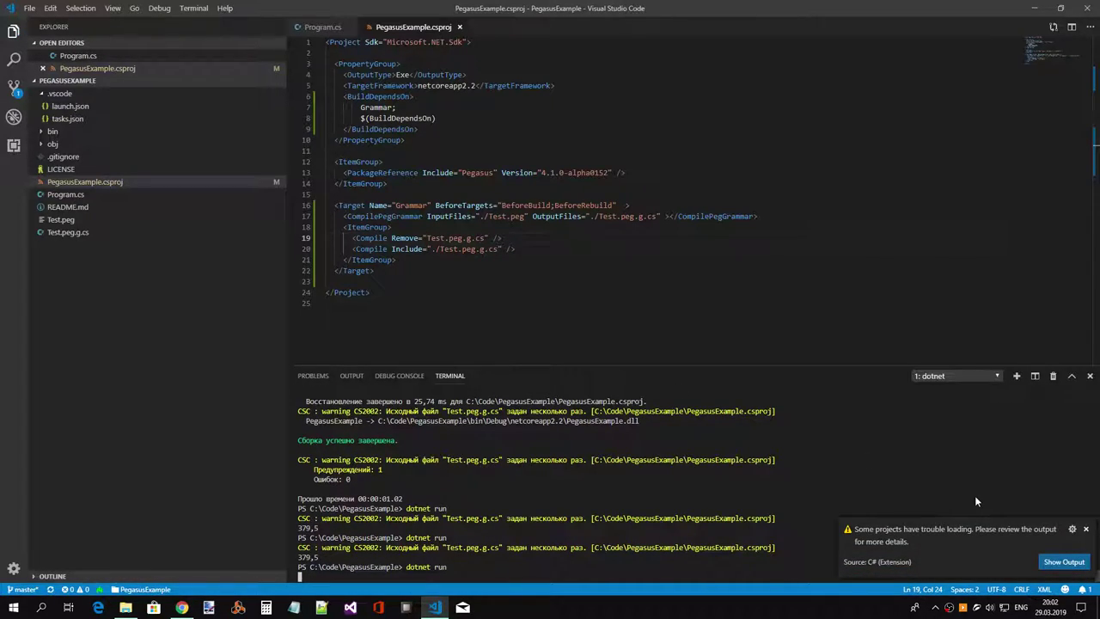
Drop the ./ prefix from the Compile Include path and rerun dotnet run
{"action": "left_click", "coordinate": [1086, 529]}
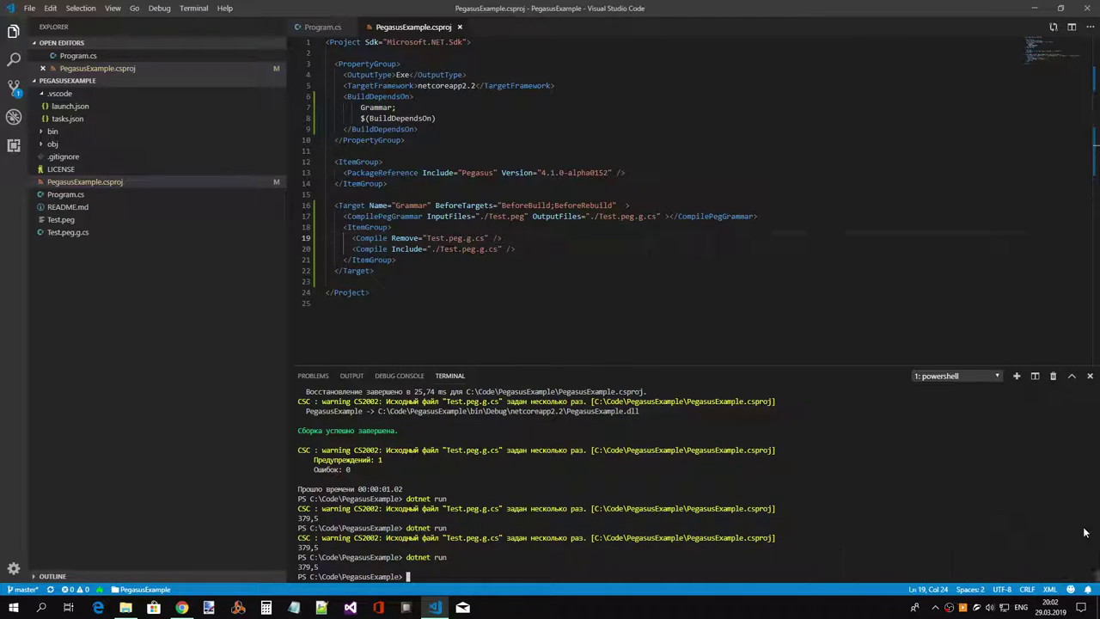
{"action": "left_click", "coordinate": [438, 248]}
{"action": "key", "text": "BackSpace"}
{"action": "key", "text": "BackSpace"}
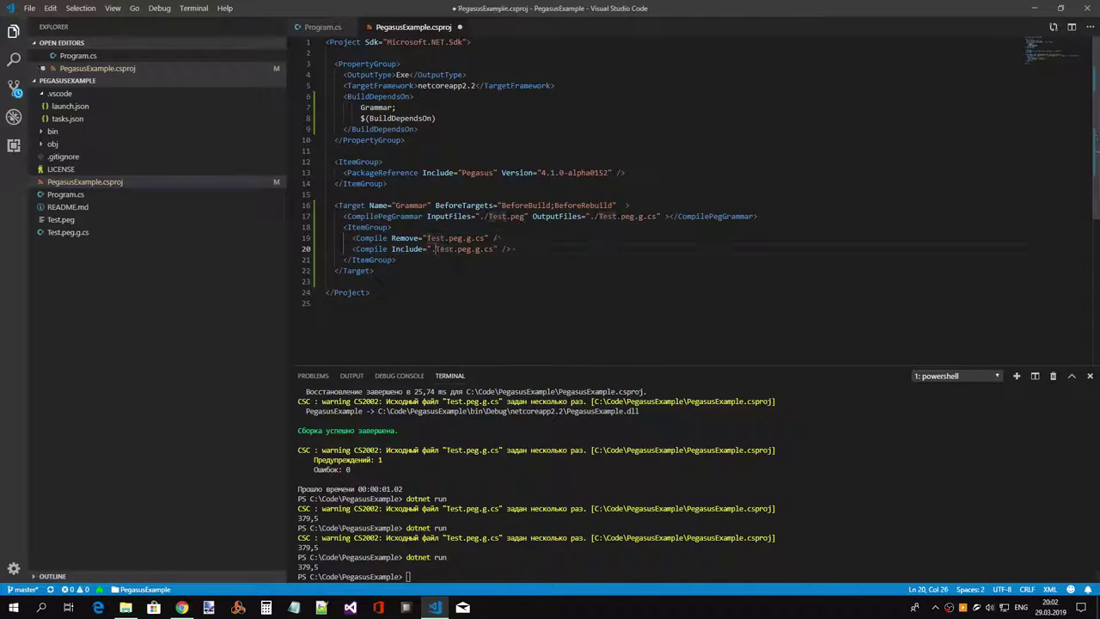
{"action": "left_click", "coordinate": [854, 516]}
{"action": "key", "text": "Up"}
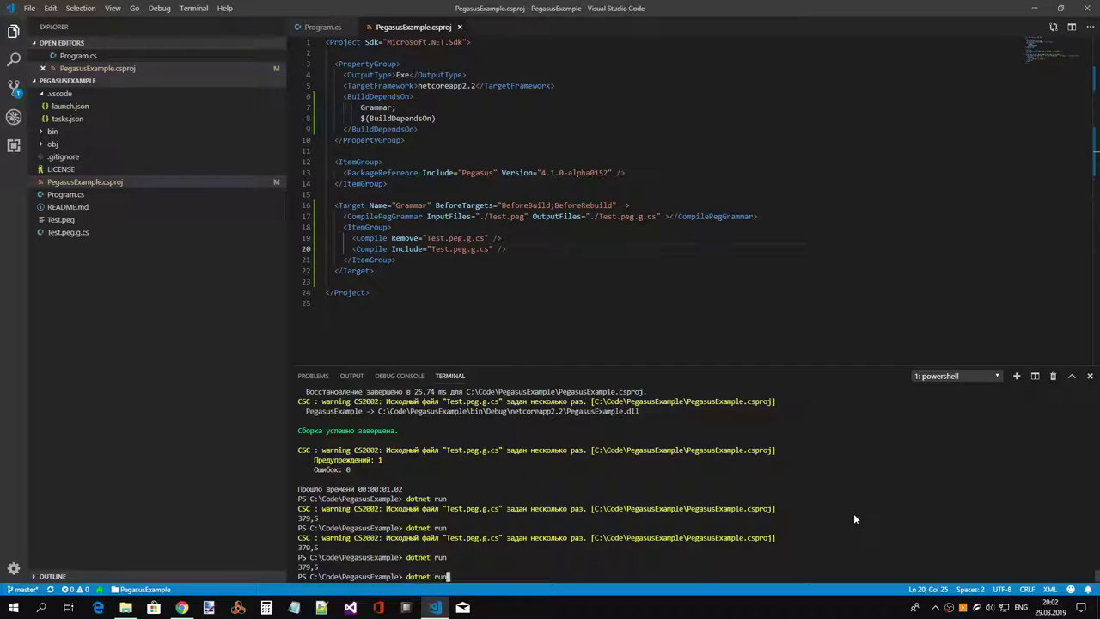
{"action": "key", "text": "Return"}
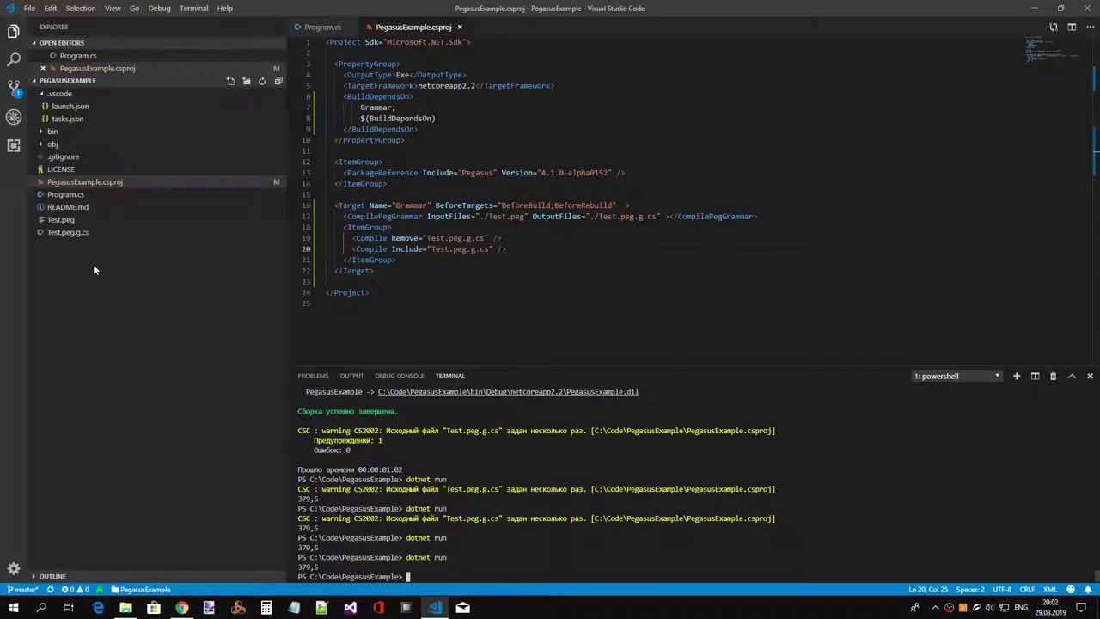
Delete the generated Test.peg.g.cs file and rerun dotnet run
{"action": "left_click", "coordinate": [86, 232]}
{"action": "key", "text": "Delete"}
{"action": "key", "text": "Return"}
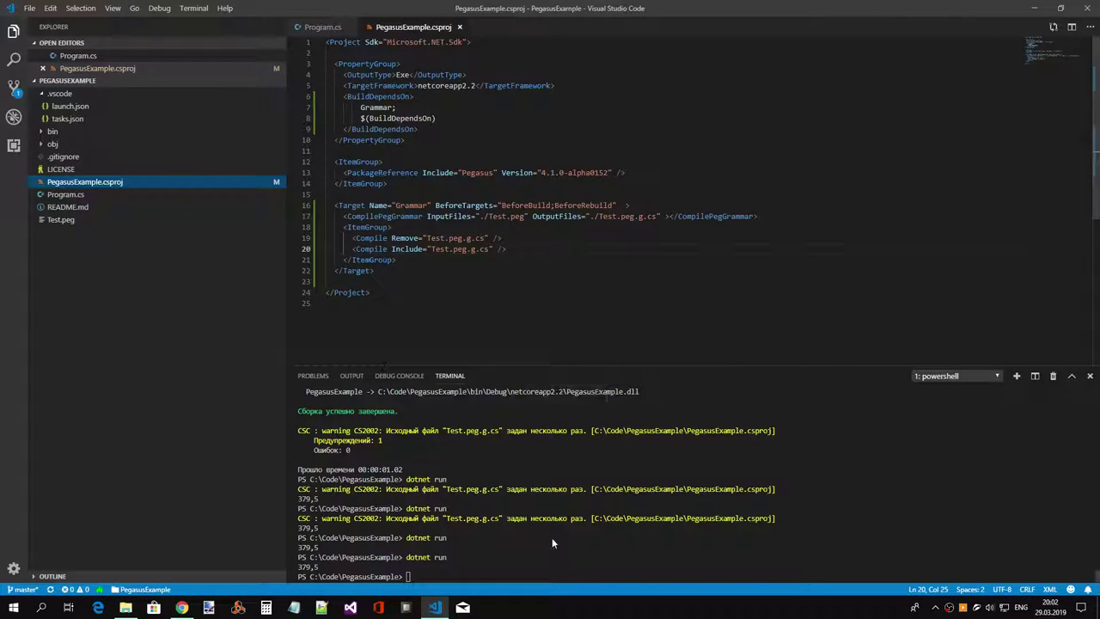
{"action": "left_click", "coordinate": [557, 542]}
{"action": "key", "text": "Up"}
{"action": "key", "text": "Return"}
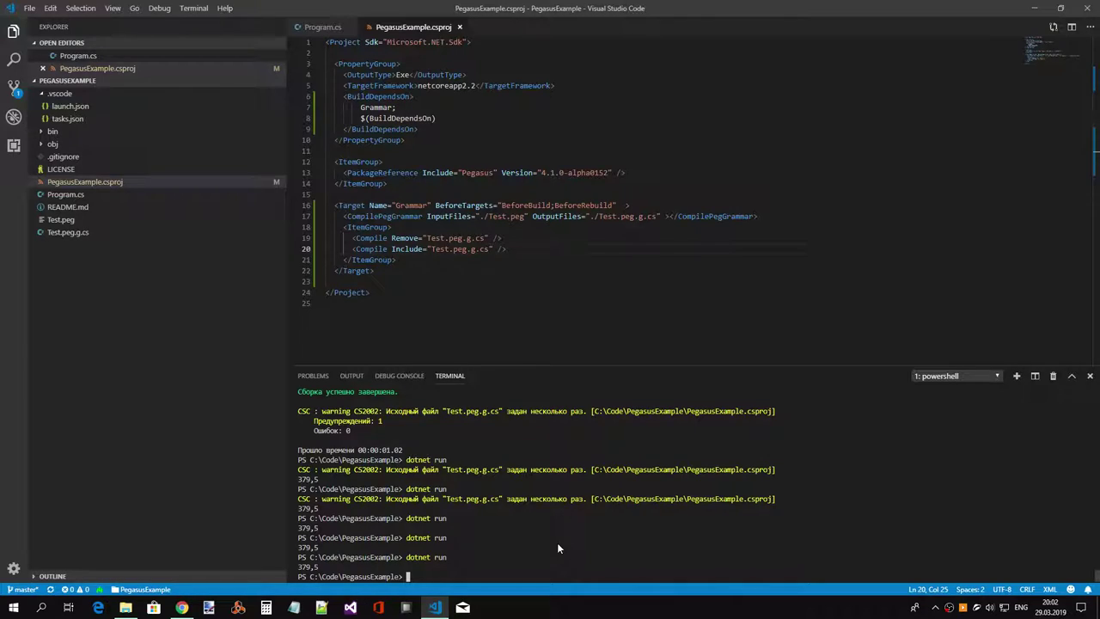
Change OutputFiles to plain "Test.peg.g.cs", save, and rerun, which fails with MSB4018
{"action": "left_click", "coordinate": [534, 249]}
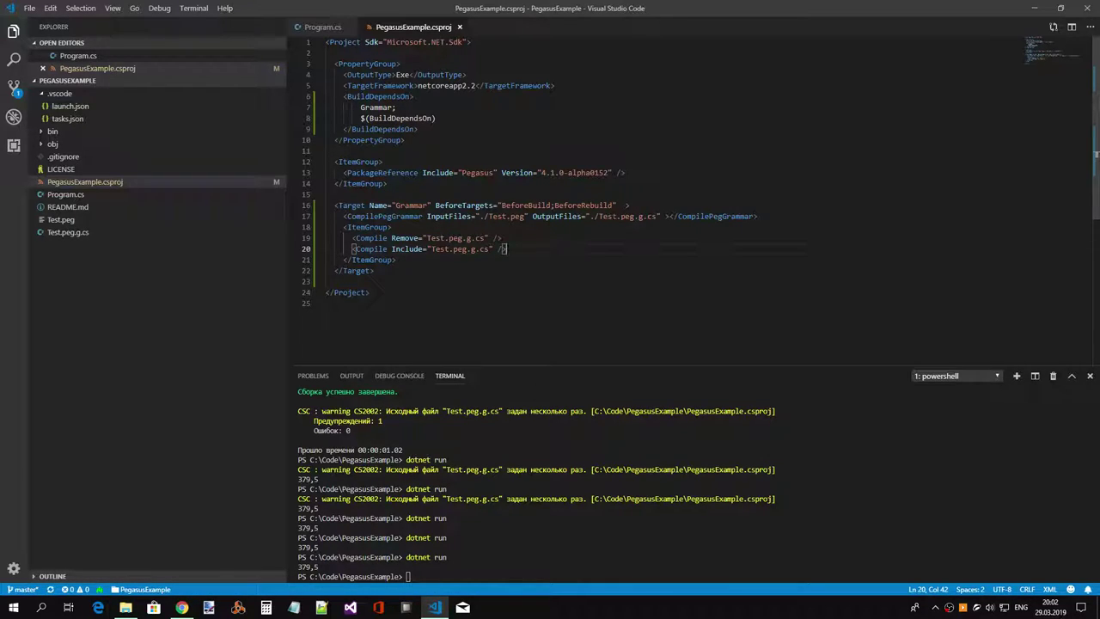
{"action": "left_click_drag", "start_coordinate": [588, 216], "coordinate": [595, 216]}
{"action": "key", "text": "BackSpace"}
{"action": "left_click", "coordinate": [608, 237]}
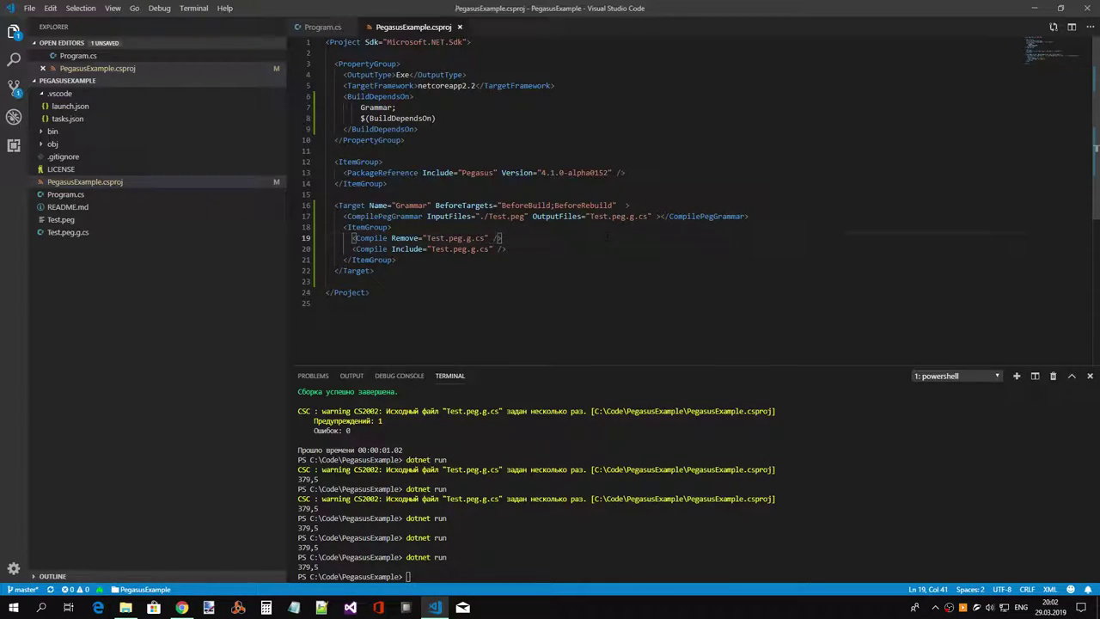
{"action": "key", "text": "Down"}
{"action": "key", "text": "ctrl+s"}
{"action": "left_click", "coordinate": [578, 534]}
{"action": "key", "text": "Up"}
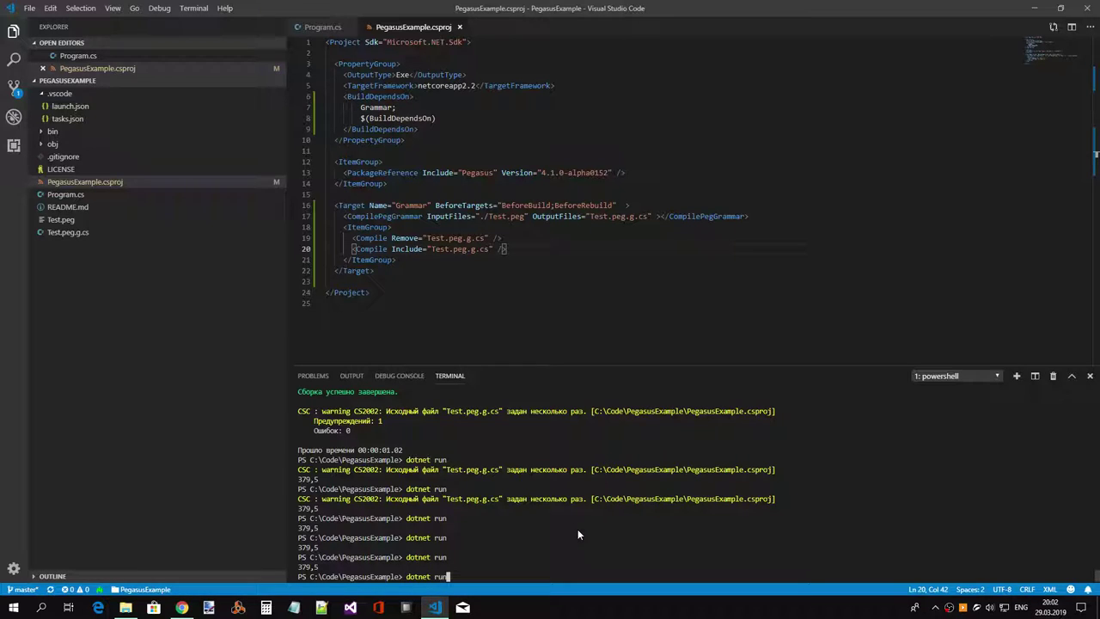
{"action": "key", "text": "Return"}
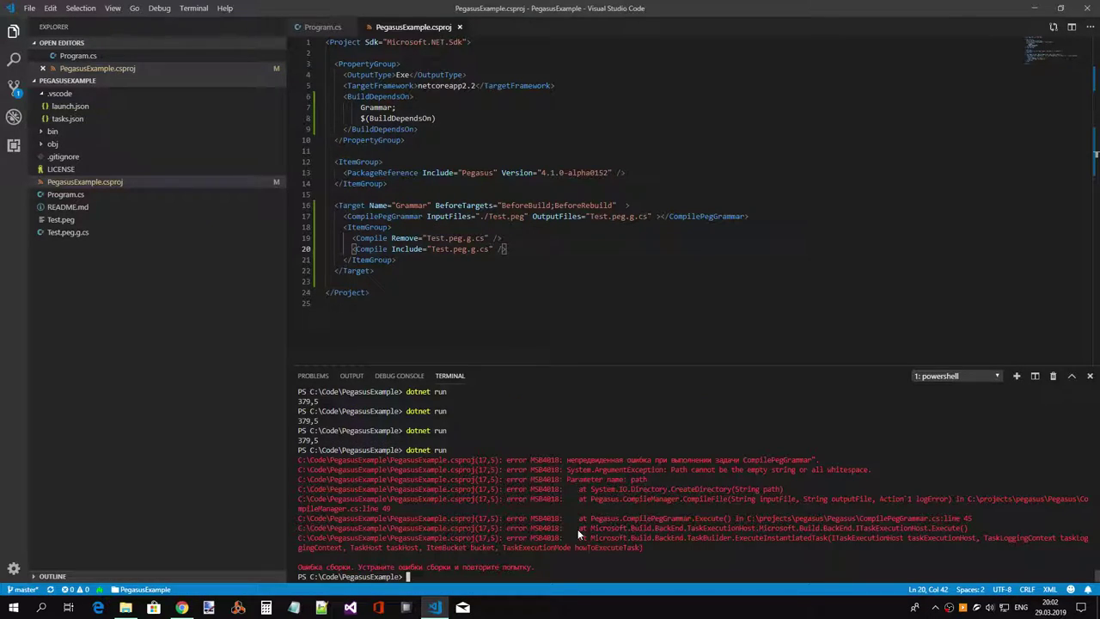
Put OutputFiles back to "./Test.peg.g.cs", save, and rerun dotnet run to get 379,5
{"action": "key", "text": "ctrl+c"}
{"action": "left_click", "coordinate": [590, 215]}
{"action": "type", "text": "./"}
{"action": "key", "text": "ctrl+s"}
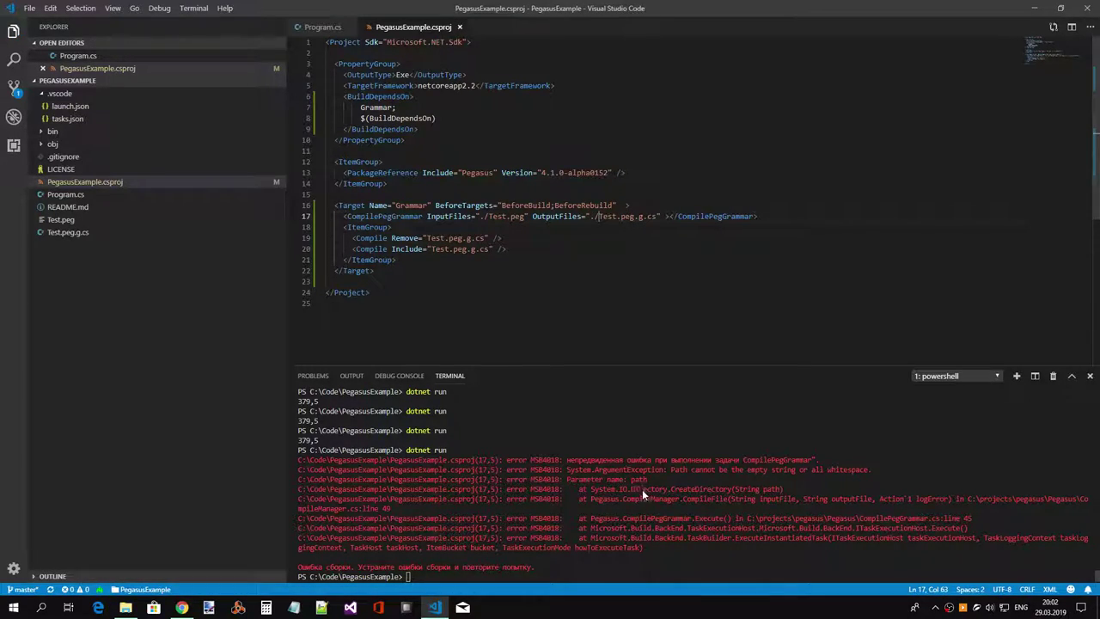
{"action": "left_click", "coordinate": [659, 434]}
{"action": "key", "text": "Up"}
{"action": "key", "text": "Return"}
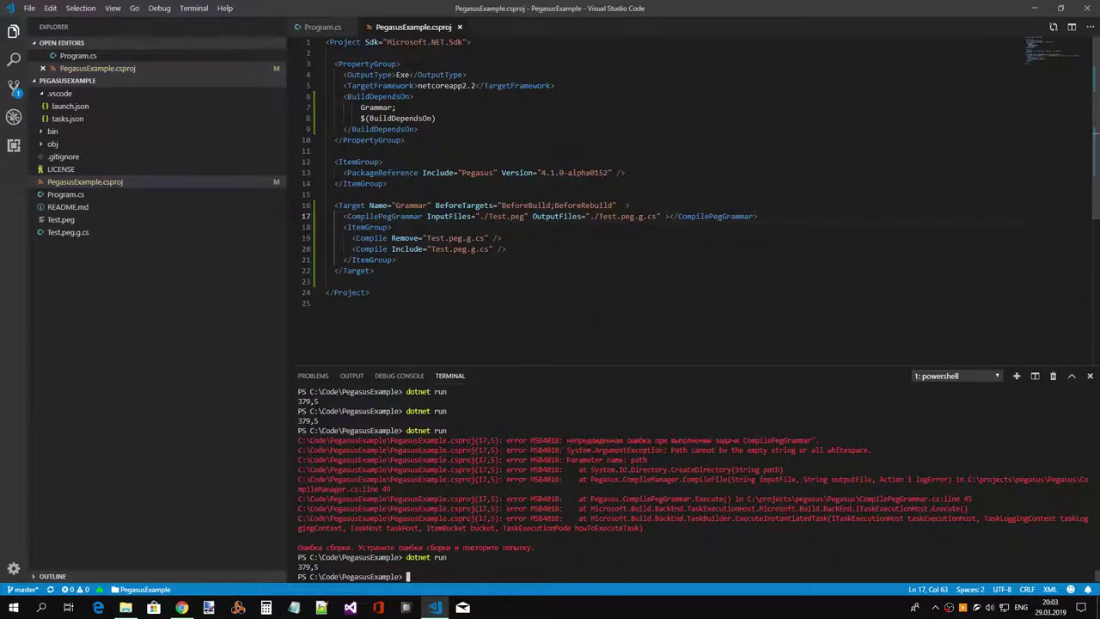
Delete the BuildDependsOn block from the project file and save
{"action": "left_click_drag", "start_coordinate": [507, 249], "coordinate": [506, 248]}
{"action": "left_click_drag", "start_coordinate": [375, 271], "coordinate": [254, 210]}
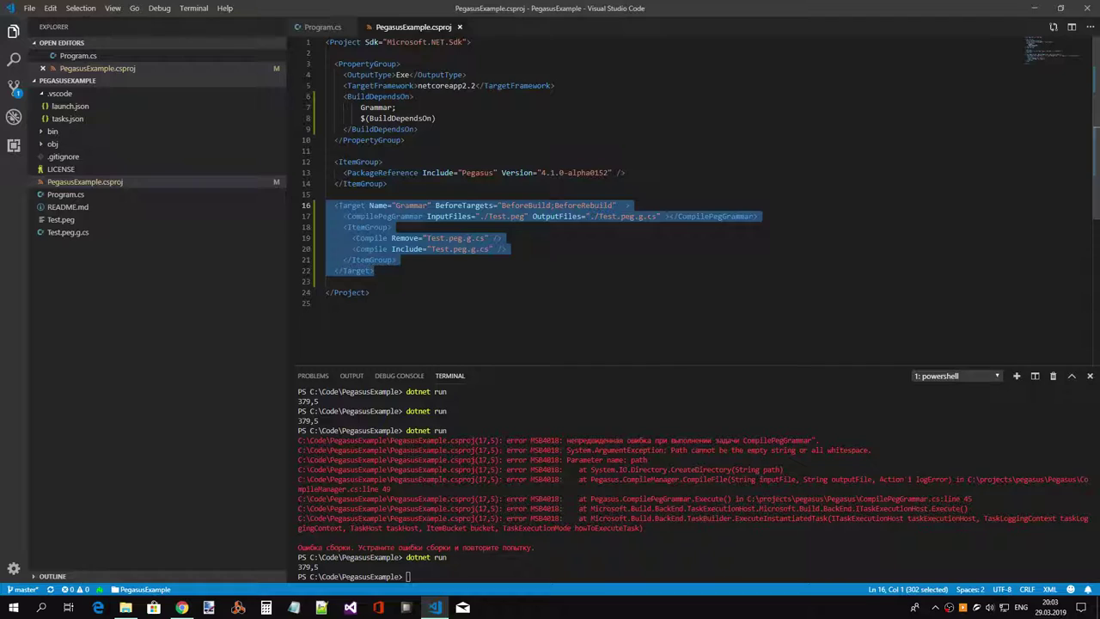
{"action": "left_click_drag", "start_coordinate": [327, 138], "coordinate": [327, 94]}
{"action": "key", "text": "Delete"}
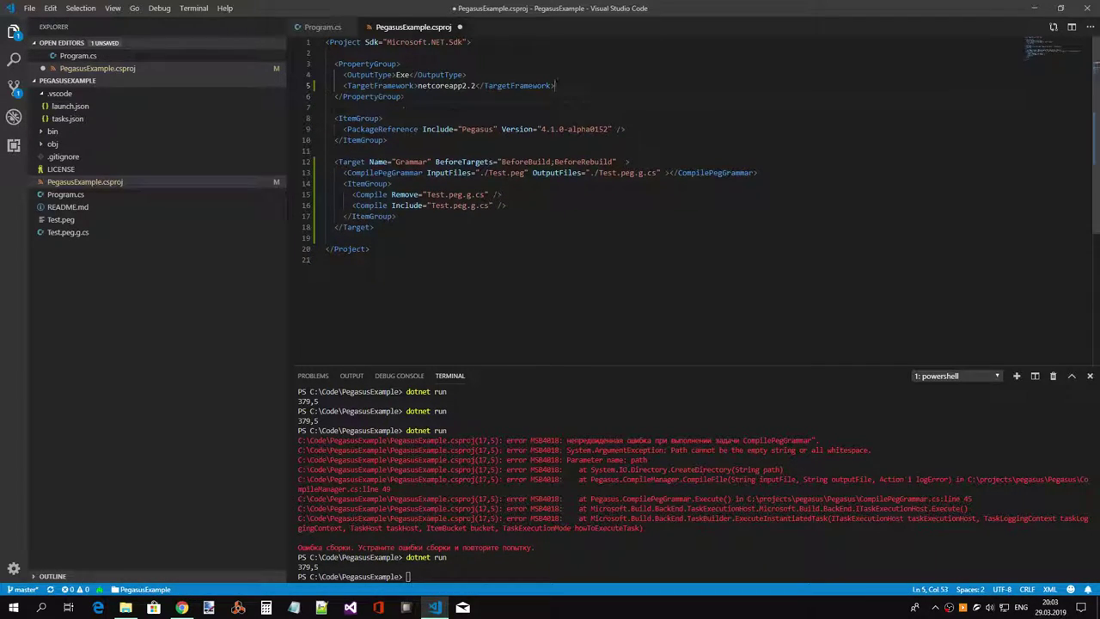
{"action": "left_click", "coordinate": [389, 139]}
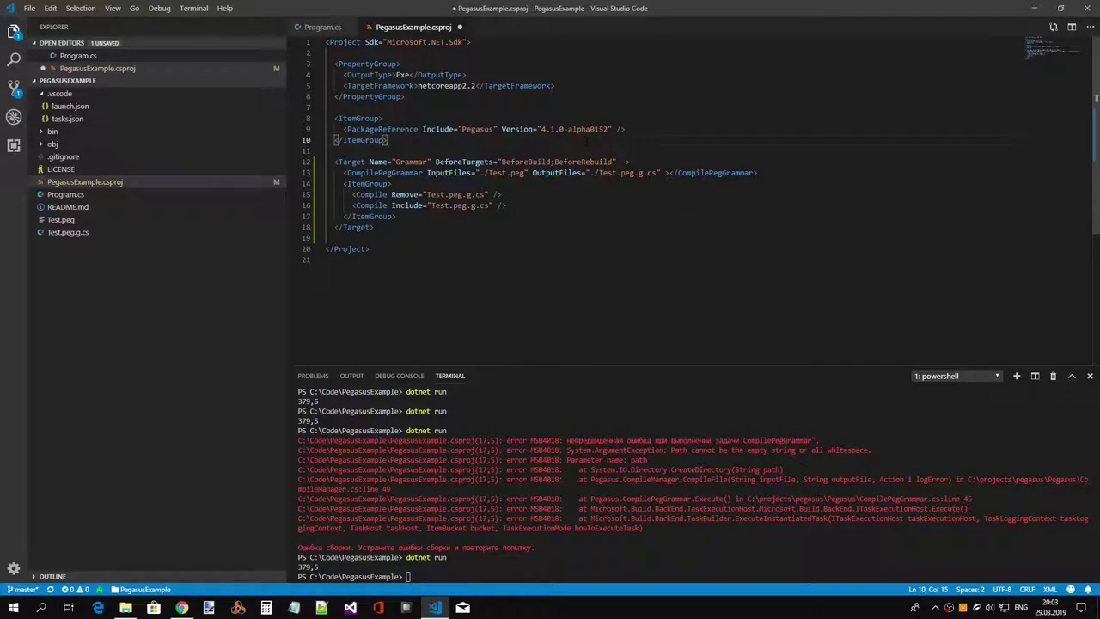
{"action": "key", "text": "ctrl+s"}
Rename the Grammar target to CompilePegGrammar
{"action": "left_click_drag", "start_coordinate": [527, 161], "coordinate": [527, 173]}
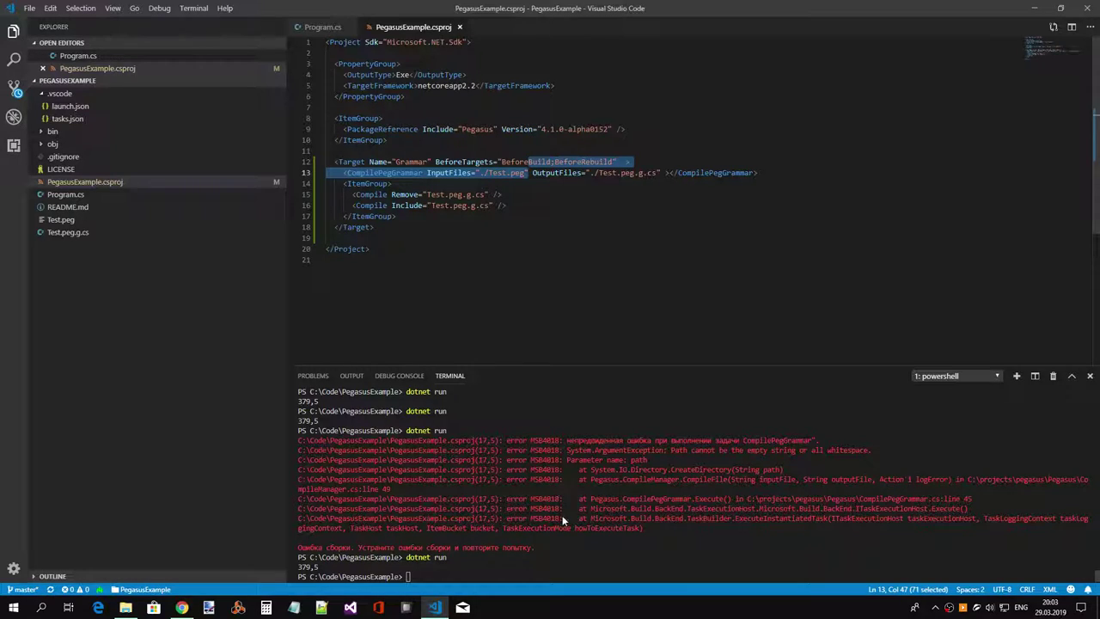
{"action": "left_click", "coordinate": [428, 161]}
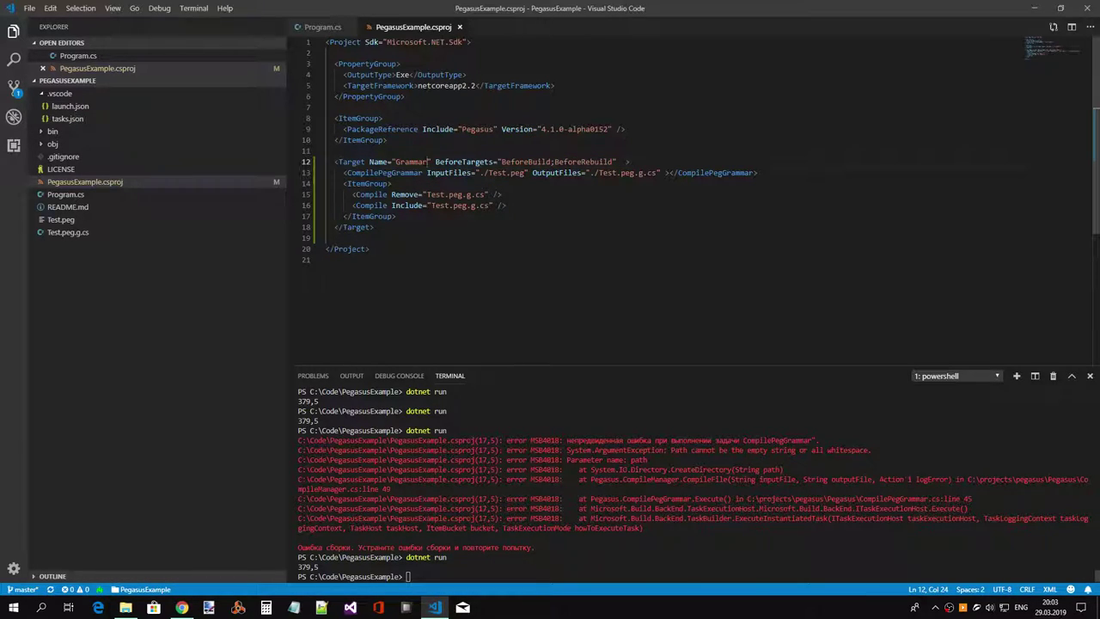
{"action": "double_click", "coordinate": [425, 161]}
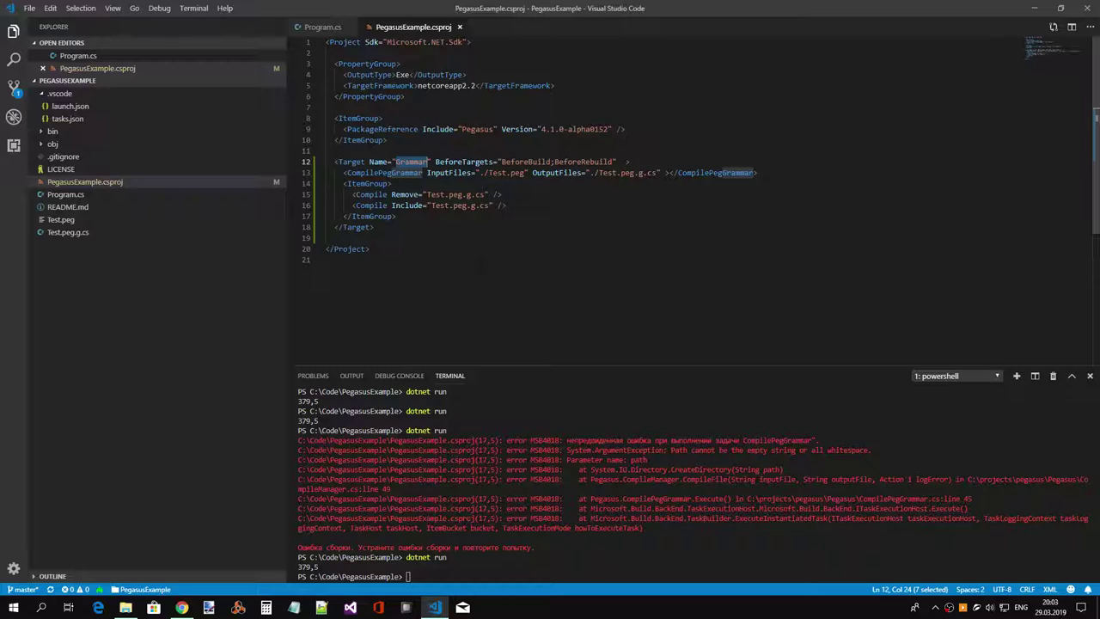
{"action": "type", "text": "P"}
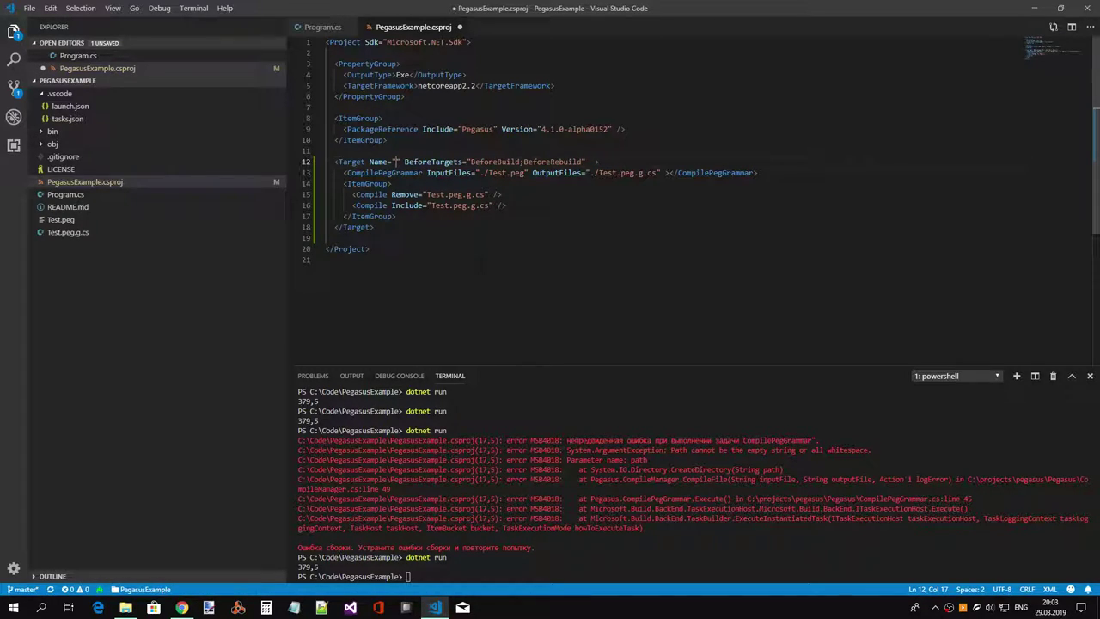
{"action": "key", "text": "BackSpace"}
{"action": "double_click", "coordinate": [384, 172]}
{"action": "key", "text": "ctrl+c"}
{"action": "left_click", "coordinate": [395, 162]}
{"action": "key", "text": "ctrl+v"}
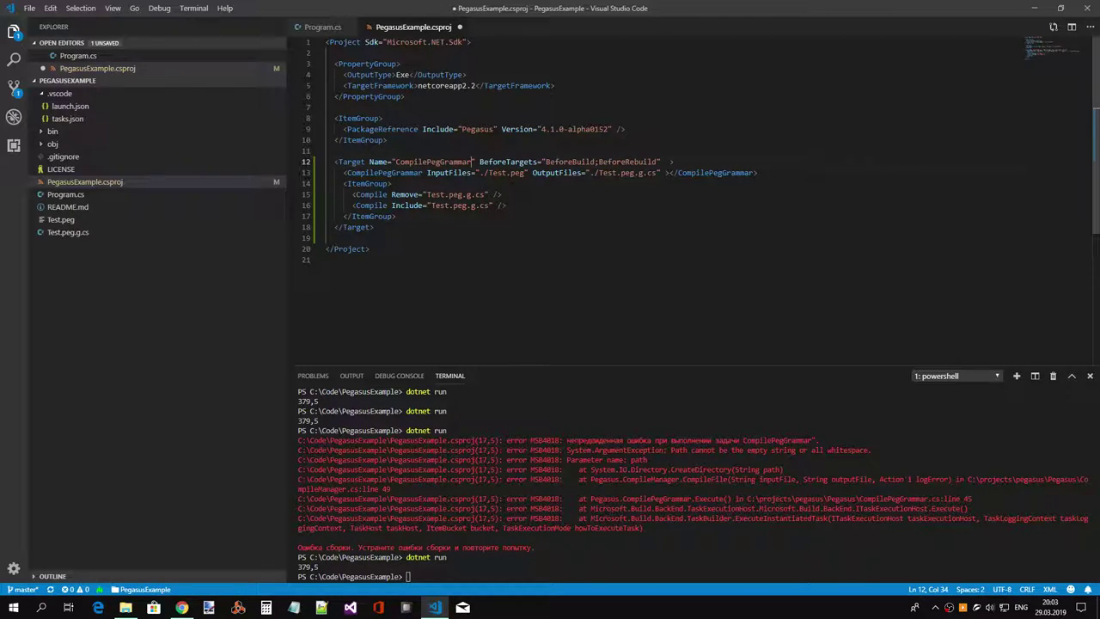
Save the project and rerun dotnet run, which still prints 379,5
{"action": "left_click", "coordinate": [375, 227]}
{"action": "key", "text": "ctrl+s"}
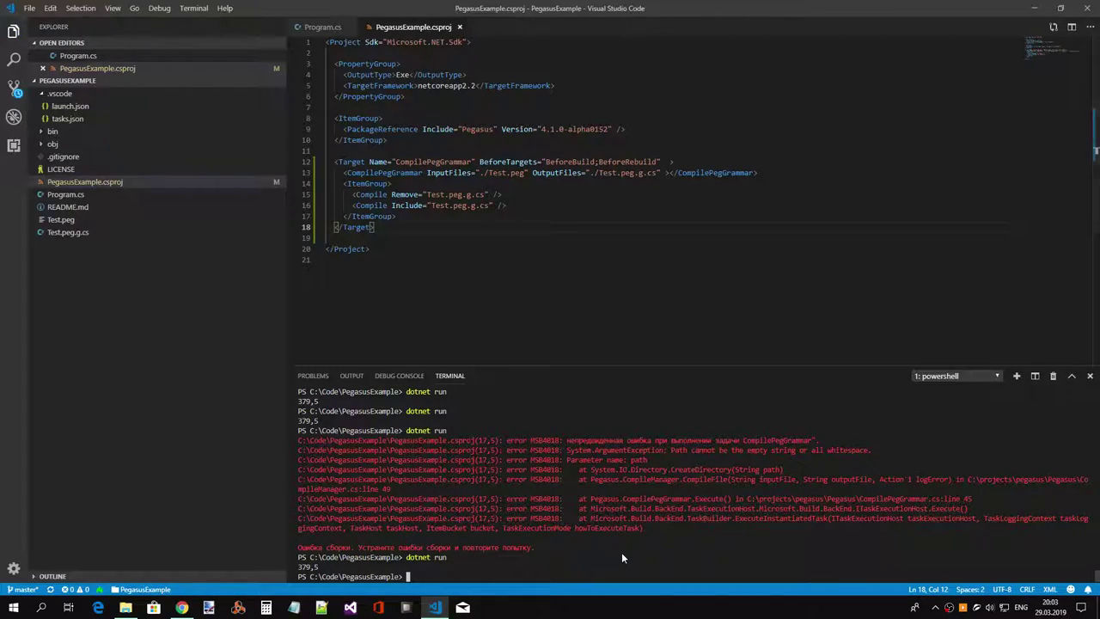
{"action": "key", "text": "Up"}
{"action": "key", "text": "Return"}
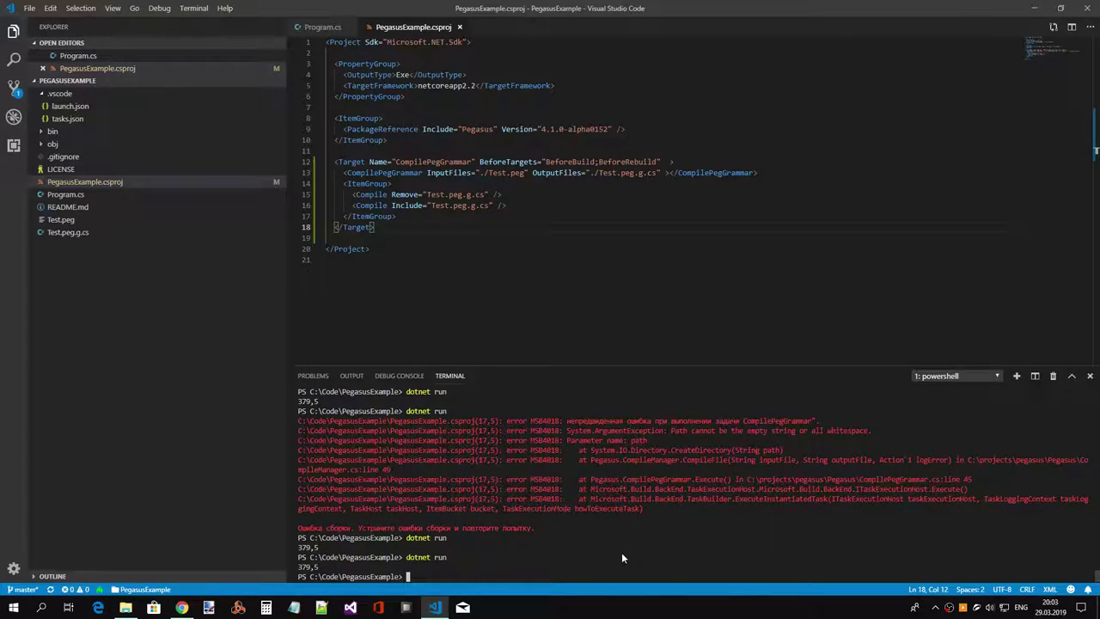
Delete Test.peg.g.cs in Explorer and run dotnet run to regenerate it
{"action": "left_click", "coordinate": [82, 239]}
{"action": "left_click", "coordinate": [82, 232]}
{"action": "key", "text": "Delete"}
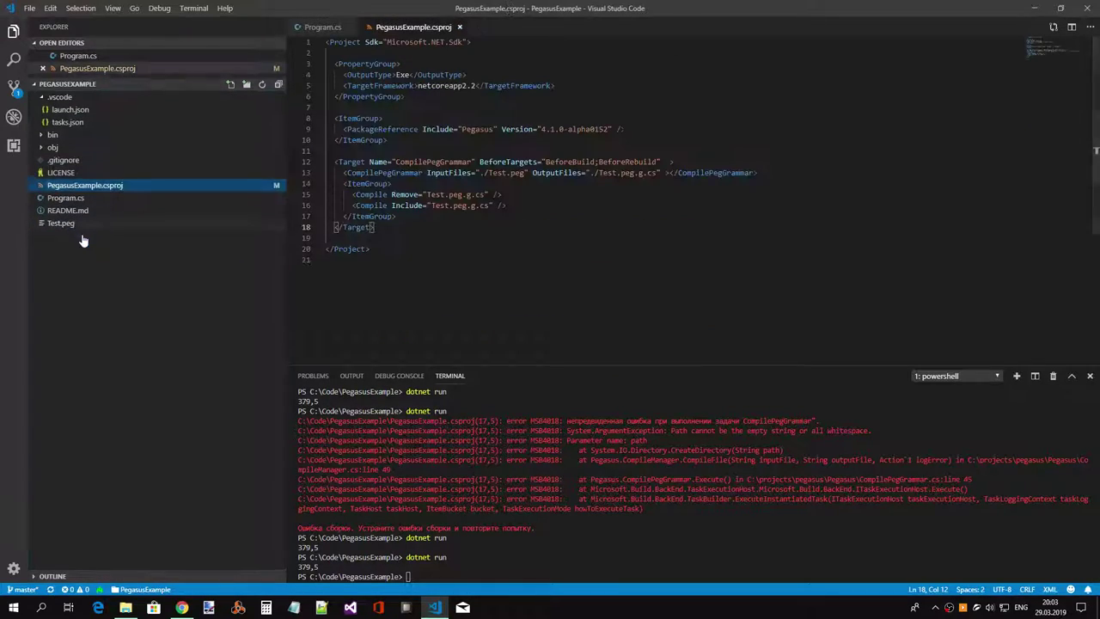
{"action": "left_click", "coordinate": [574, 558]}
{"action": "key", "text": "Up"}
{"action": "key", "text": "Return"}
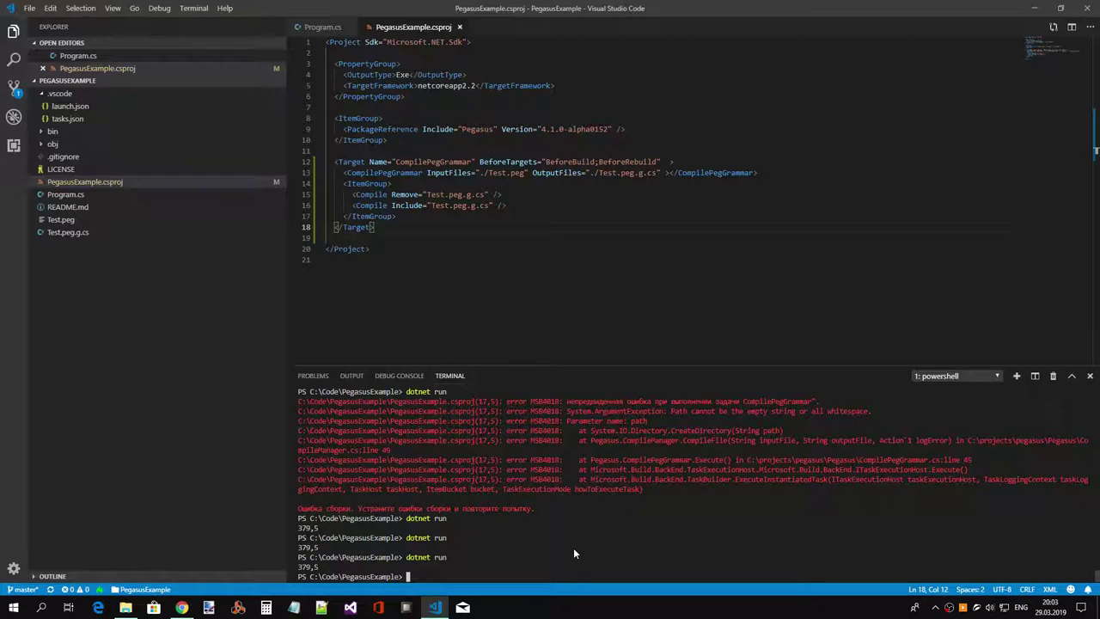
Run dotnet run again to confirm 379,5 with no CS2002 warning, then return to the project file
{"action": "key", "text": "Up"}
{"action": "key", "text": "Return"}
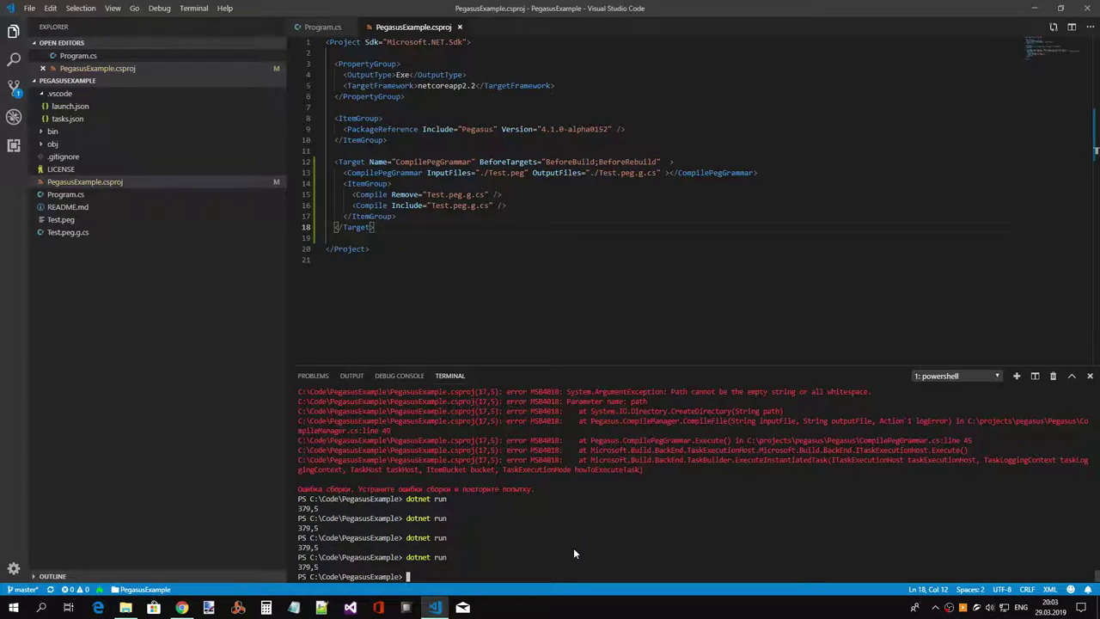
{"action": "key", "text": "ctrl+1"}
{"action": "key", "text": "Up"}
{"action": "key", "text": "Up"}
{"action": "key", "text": "Up"}
{"action": "key", "text": "End"}
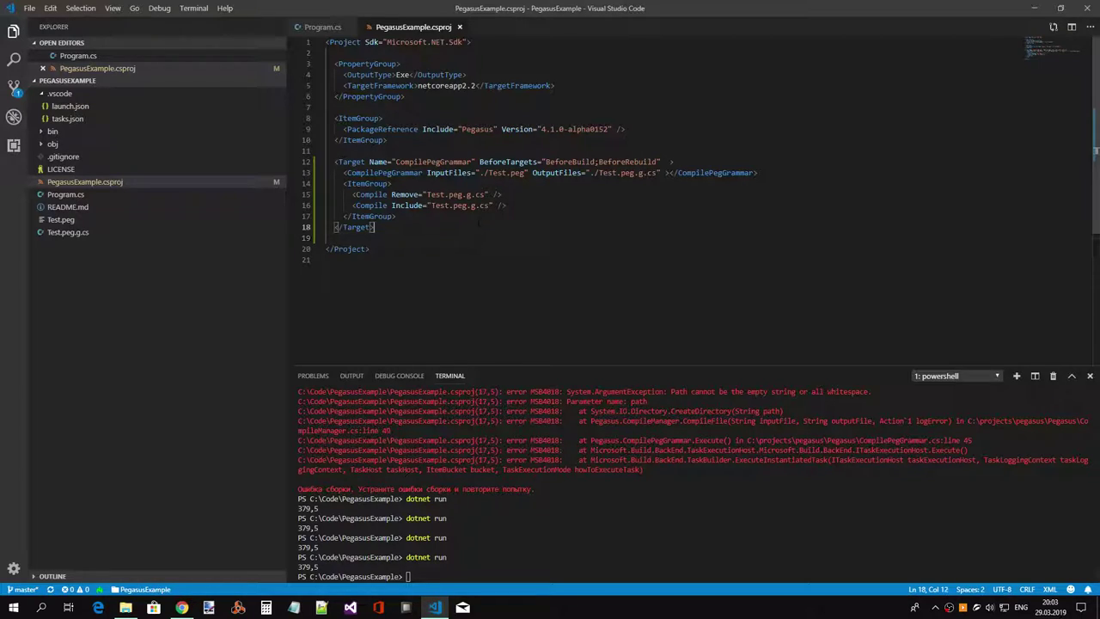
{"action": "left_click", "coordinate": [375, 226]}
{"action": "right_click", "coordinate": [950, 610]}
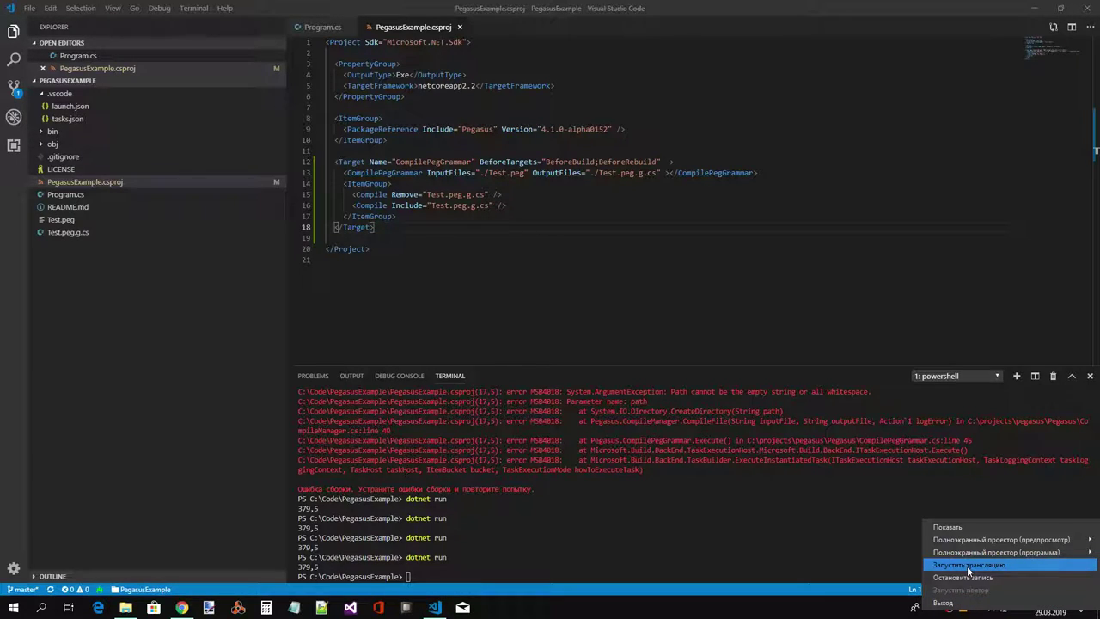